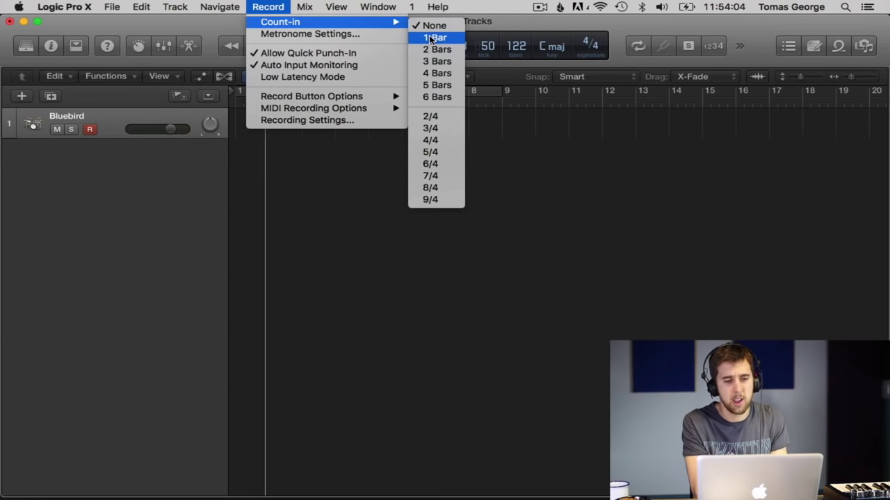
Set the count-in to 1 Bar and record a four-bar drum pattern on the Bluebird track.
left_click(431, 39)
key("Return")
key("r")
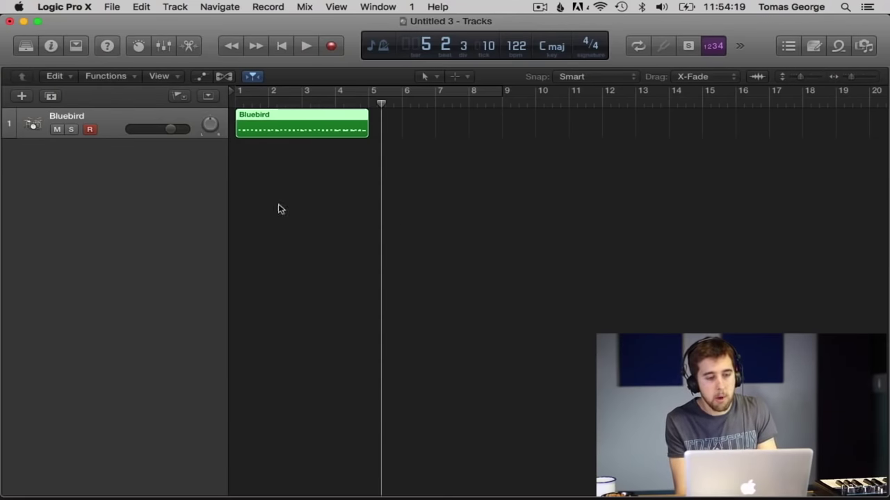
left_click(256, 175)
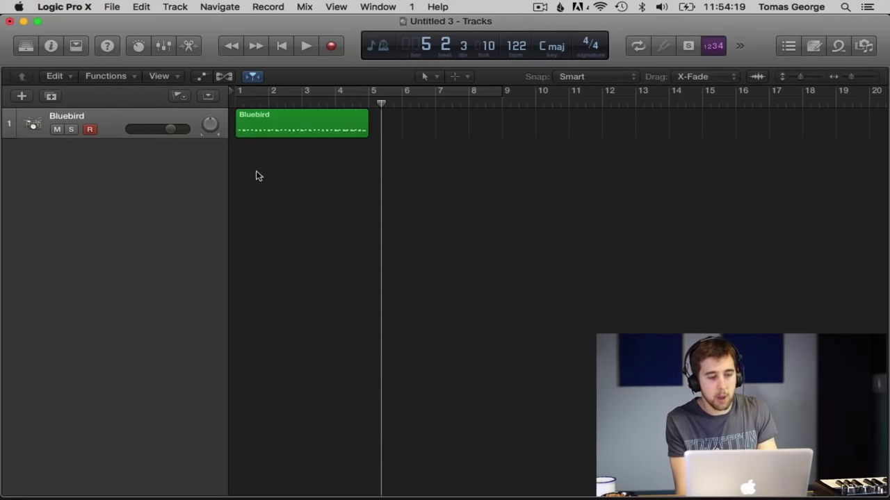
Quantize all notes of the Bluebird region to 1/16 Note in the Piano Roll.
left_click(300, 122)
key("super+4")
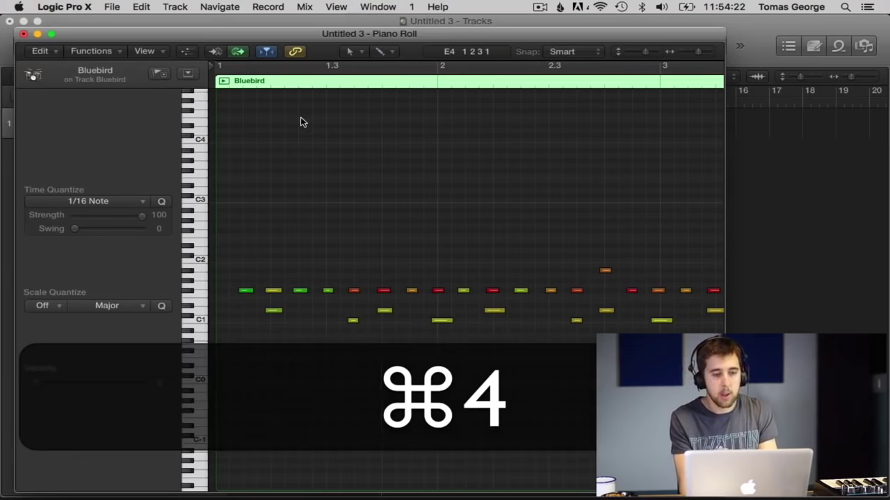
left_click_drag(281, 38, 275, 6)
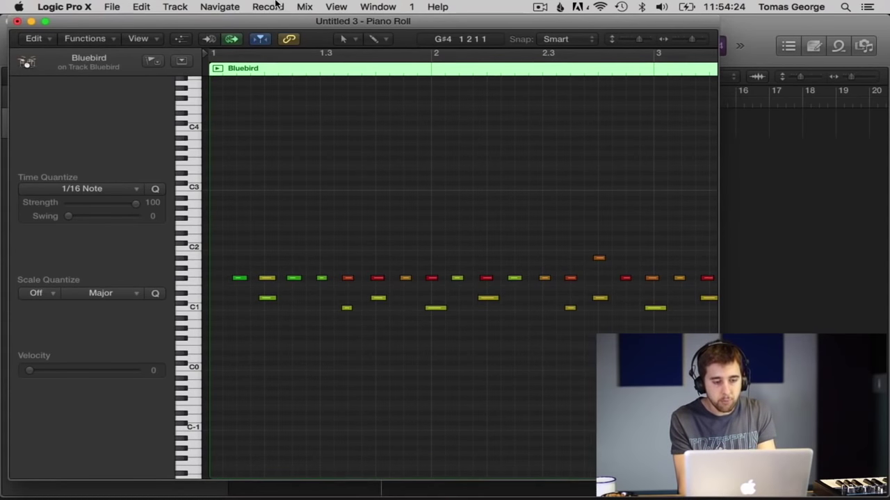
scroll(221, 280, "right", 10)
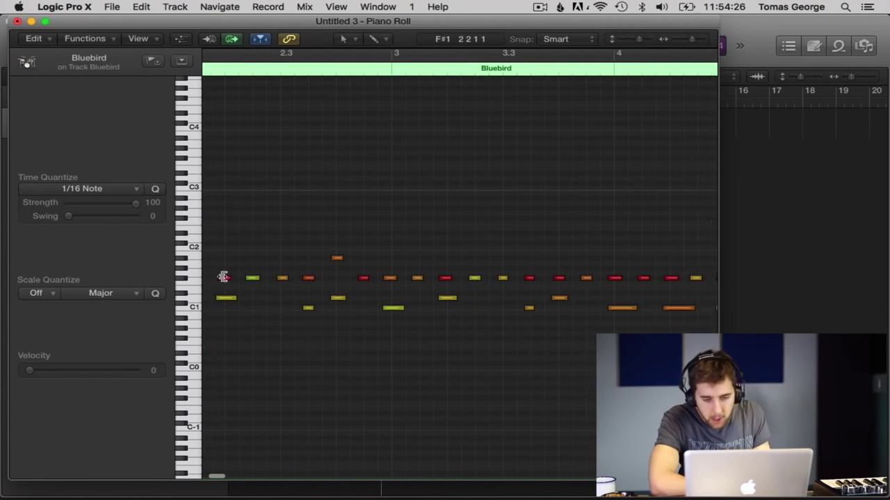
scroll(221, 280, "left", 10)
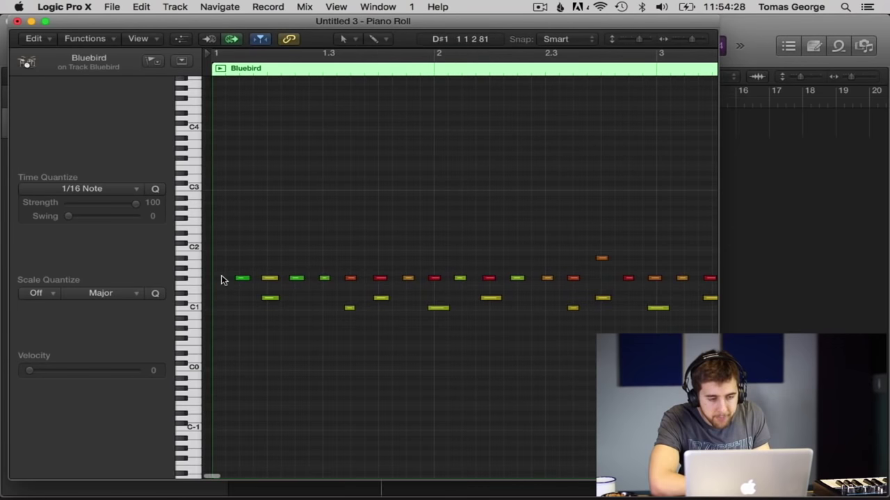
key("super+a")
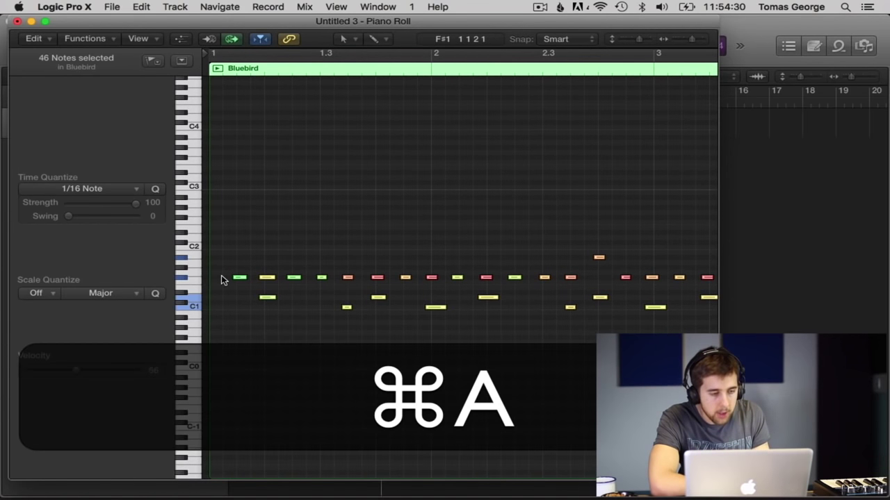
left_click(154, 190)
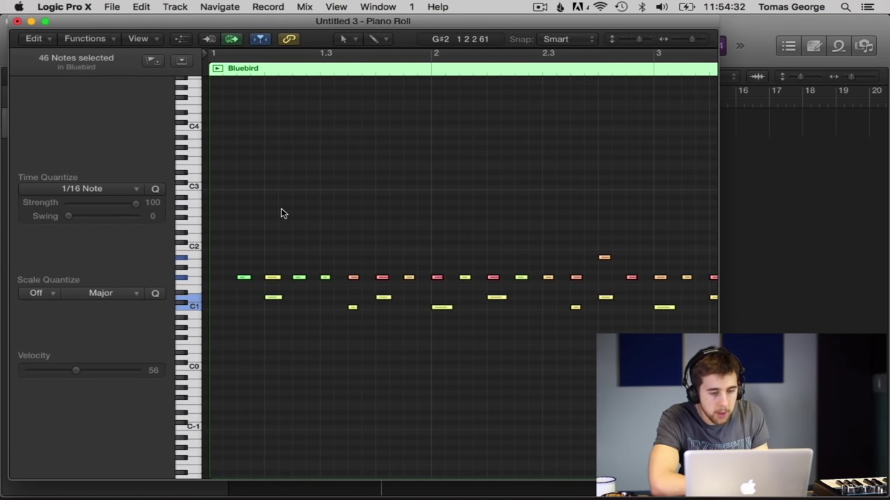
left_click(18, 22)
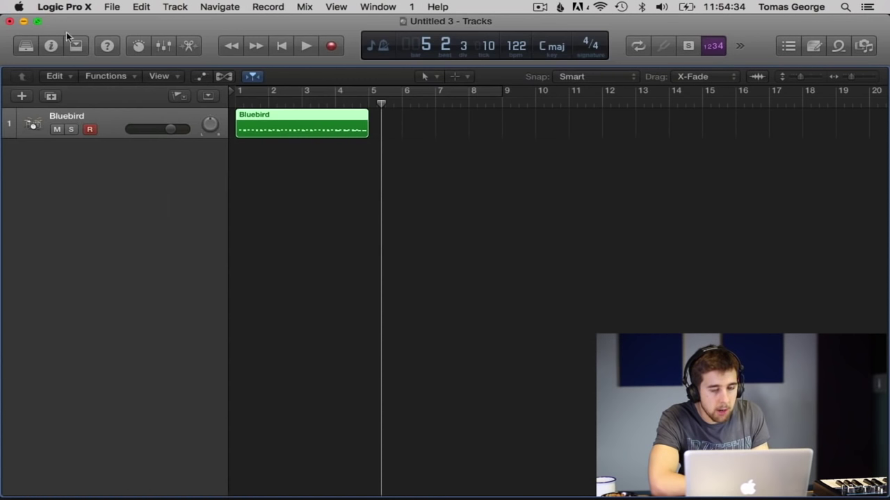
Set a four-bar cycle range starting at bar 1 over the Bluebird region and play it back.
left_click(369, 91)
left_click(409, 94)
left_click(494, 93)
left_click_drag(499, 94, 365, 101)
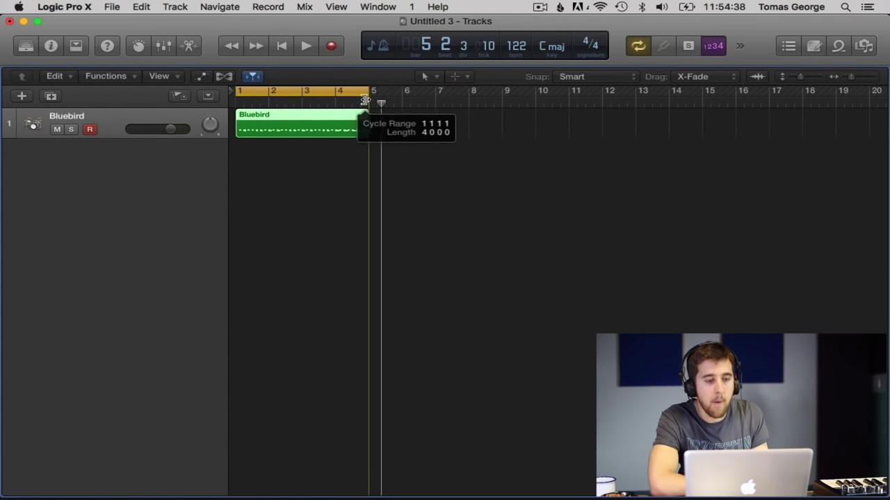
key("space")
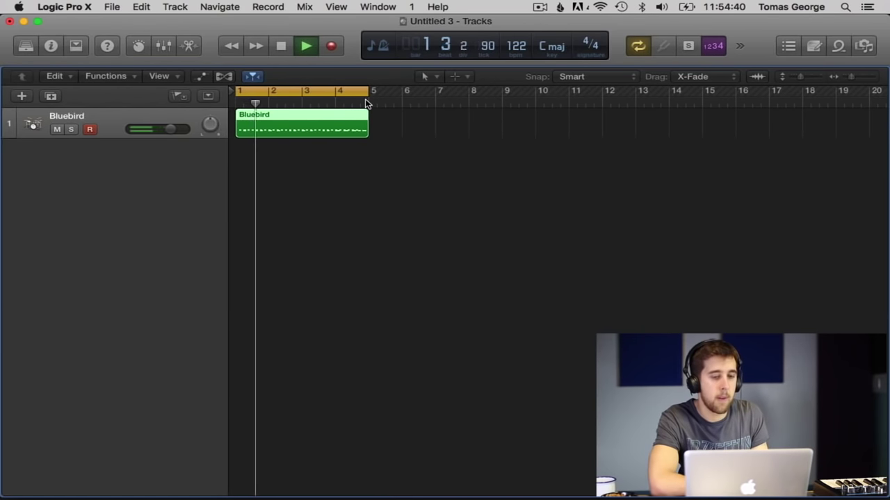
key("space")
left_click(403, 130)
In the Piano Roll, copy the hi-hat note from beat 2 to the start of bar 1, and the lower note to C1 there.
left_click(300, 122)
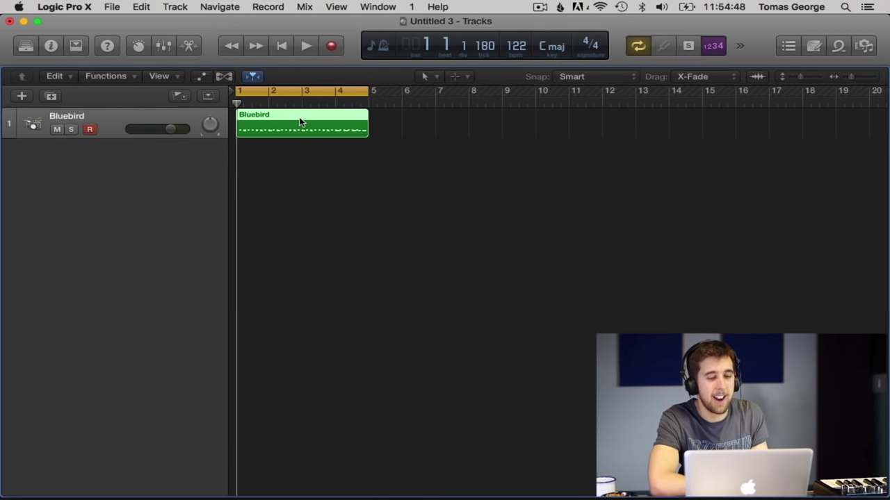
key("super+4")
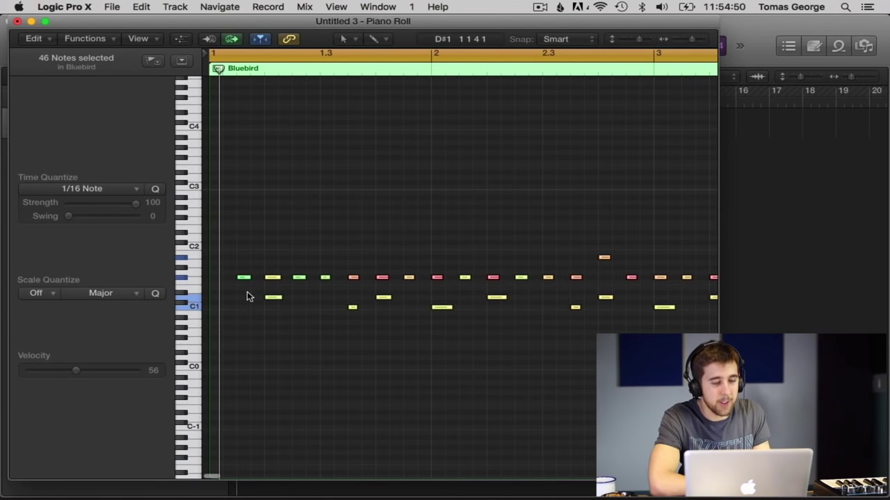
key("space")
key("space")
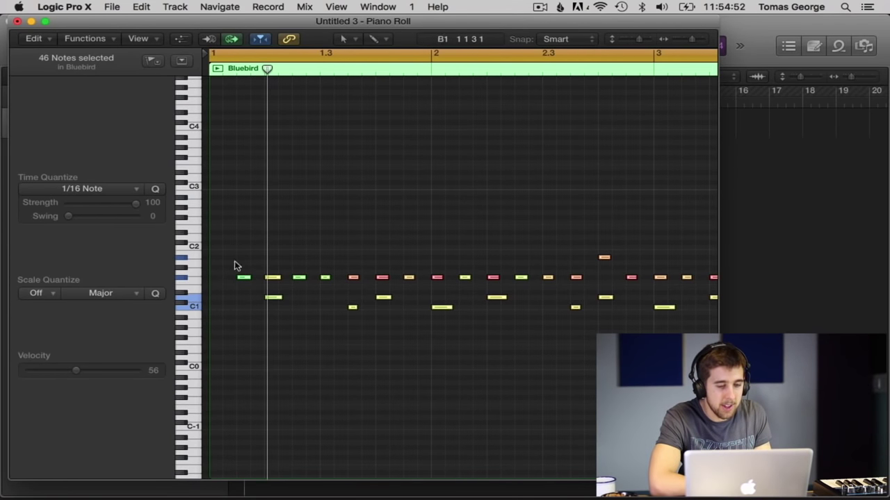
left_click(246, 288)
left_click(244, 278)
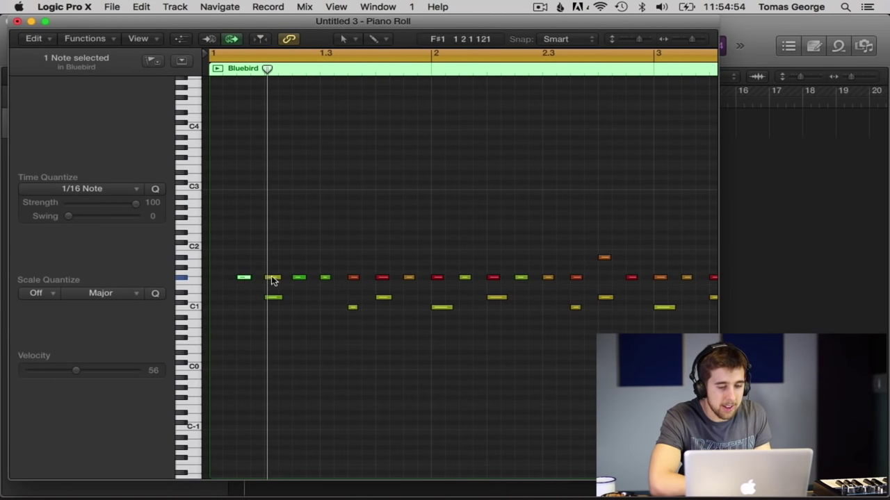
left_click_drag(272, 280, 217, 277)
left_click(234, 319)
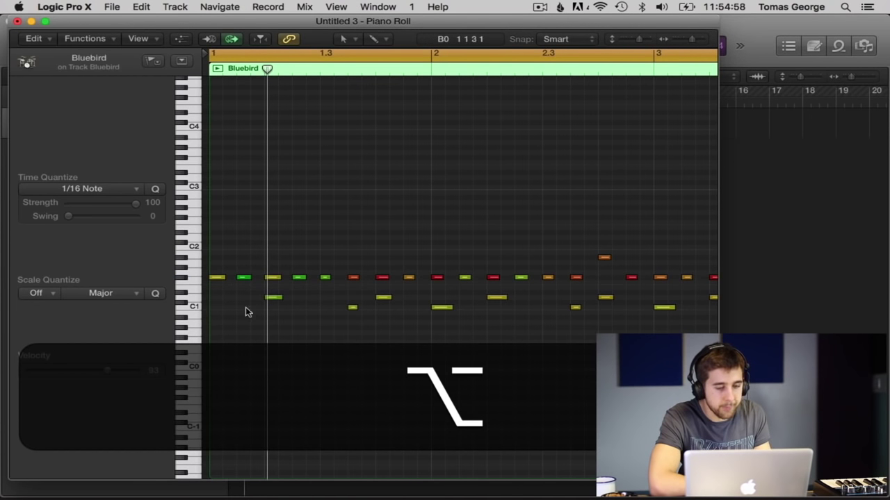
left_click(272, 299)
left_click_drag(274, 298, 219, 311)
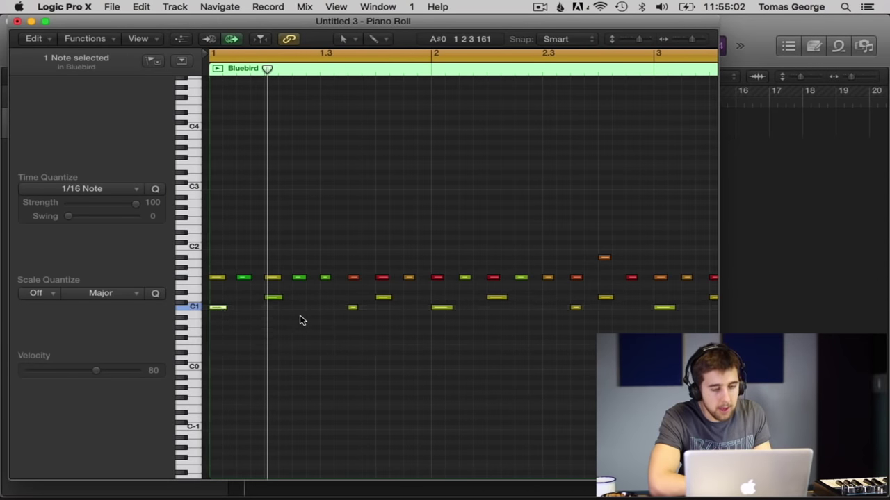
Move the last hi-hat note of the region to beat 4 of bar 4 and play the loop.
scroll(300, 314, "right", 10)
scroll(300, 320, "right", 1)
left_click_drag(456, 277, 471, 278)
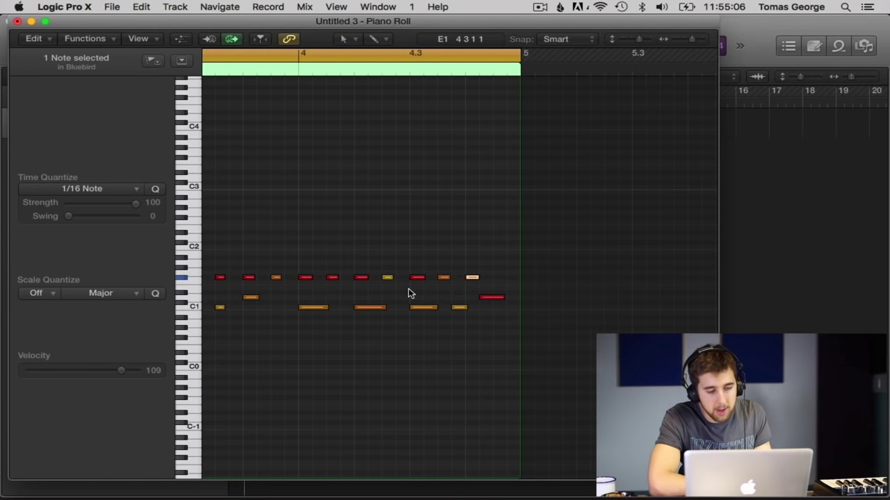
key("space")
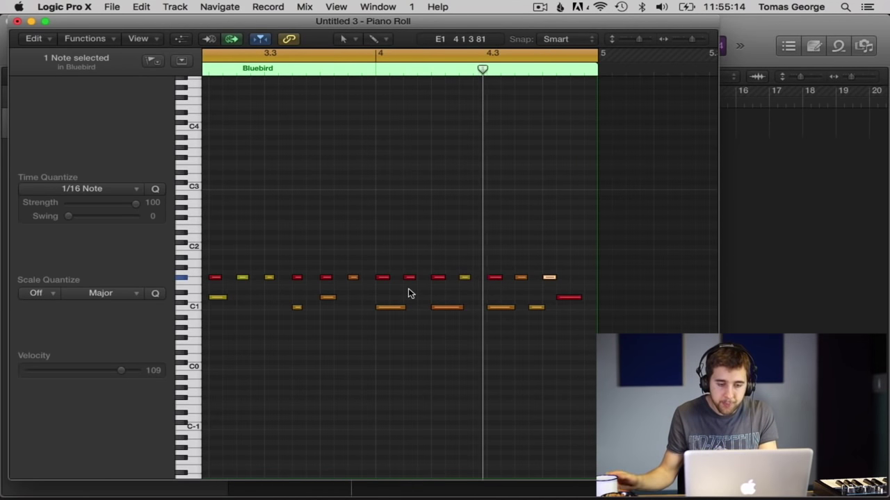
key("space")
Move the last C1 note of bar 4 to position 4 4 1 1, and turn off cycle mode during playback.
scroll(521, 310, "right", 10)
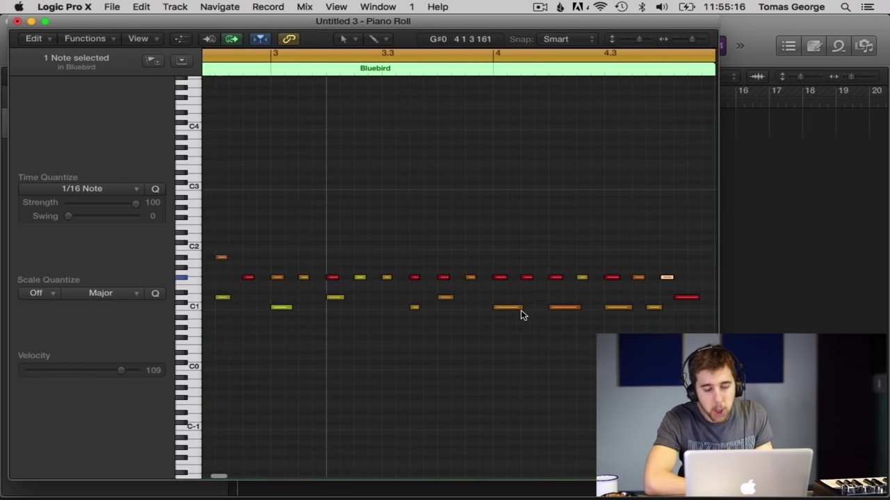
left_click_drag(619, 298, 602, 309)
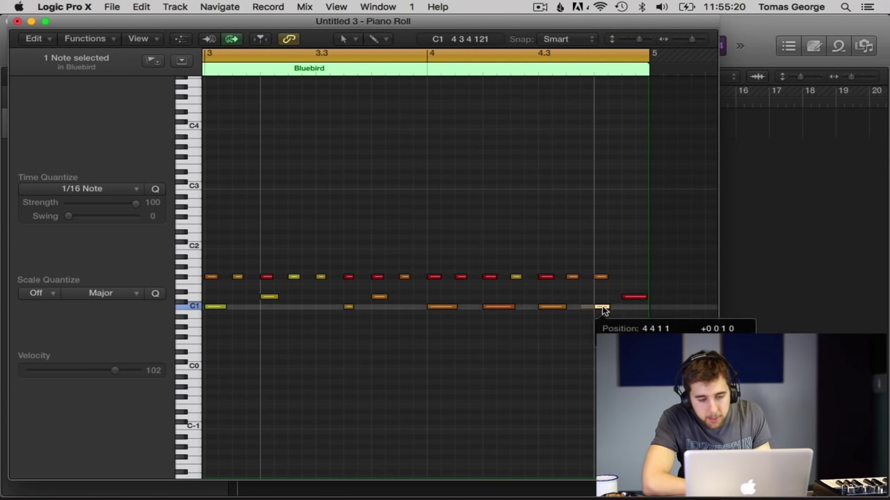
left_click(387, 58)
left_click(358, 71)
key("space")
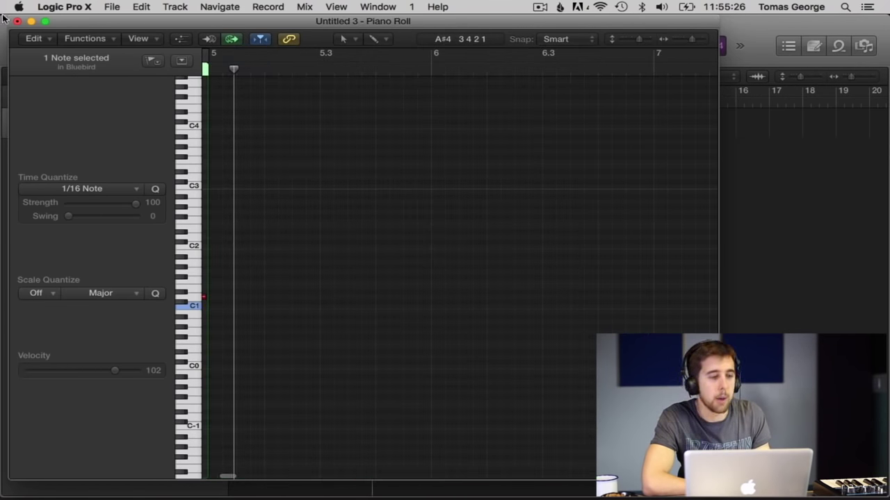
Close the Piano Roll and copy the Bluebird region to bar 5 on the same track.
left_click(18, 22)
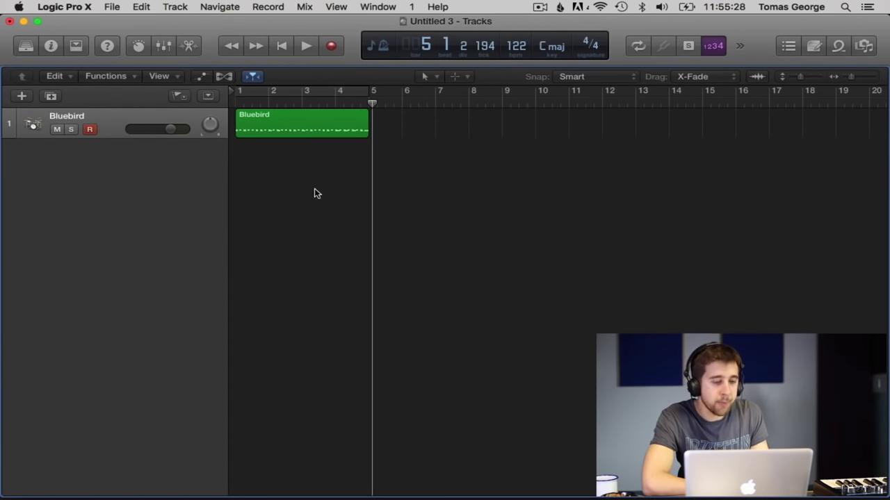
left_click_drag(280, 126, 400, 136)
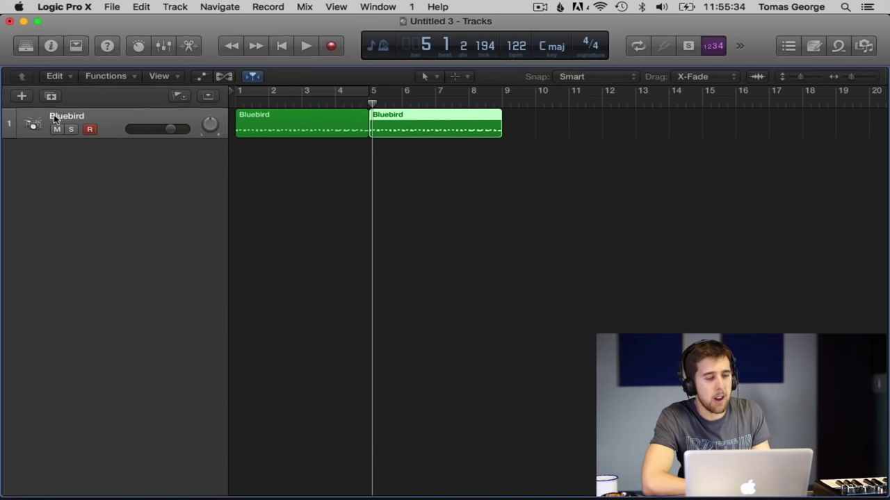
Add a software instrument track and load the Fizzy Beats drum machine patch from the Library.
left_click(22, 97)
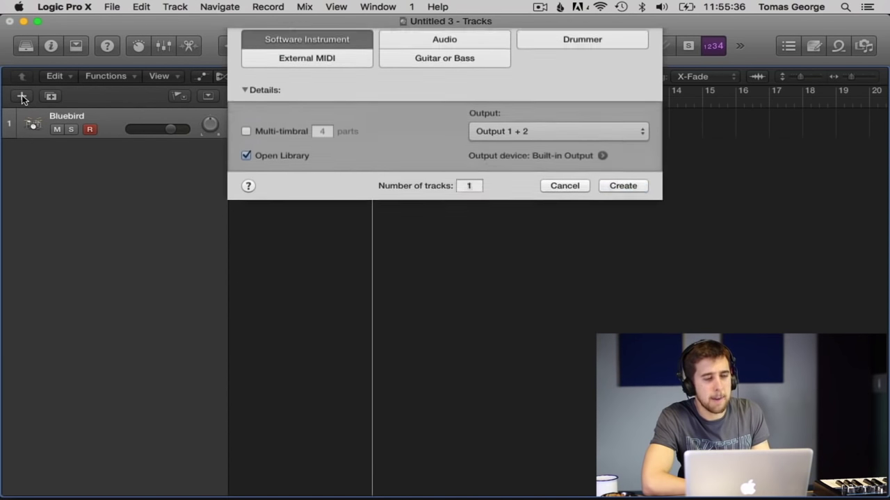
left_click(634, 204)
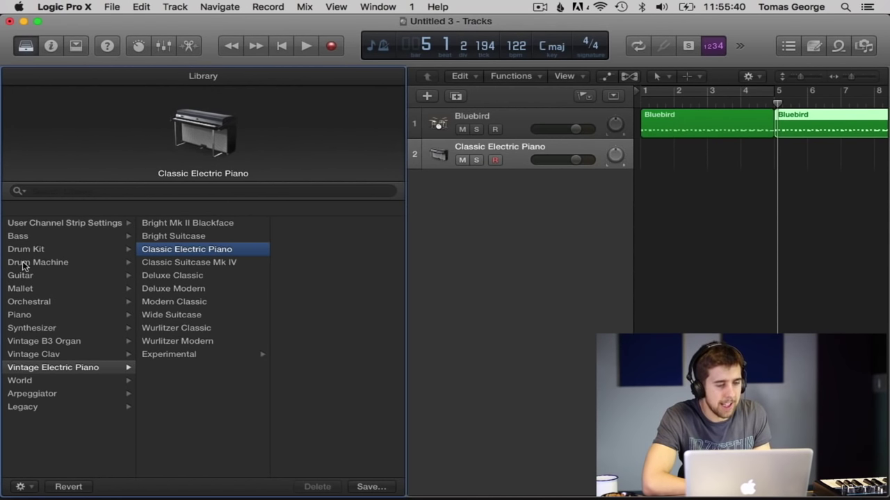
left_click(48, 262)
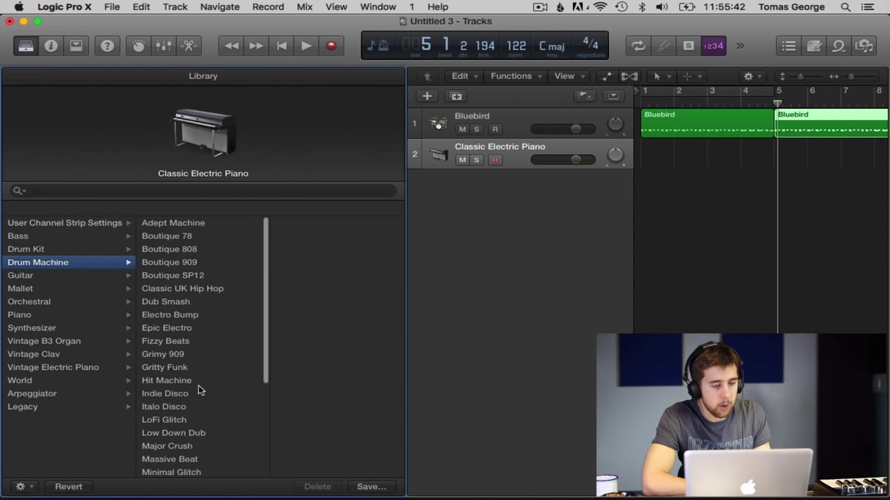
scroll(198, 386, "down", 1)
left_click(162, 324)
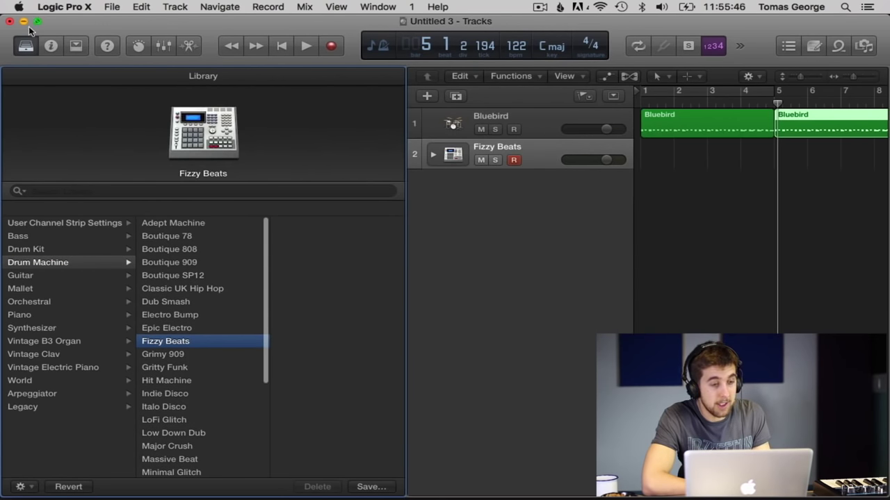
left_click(25, 47)
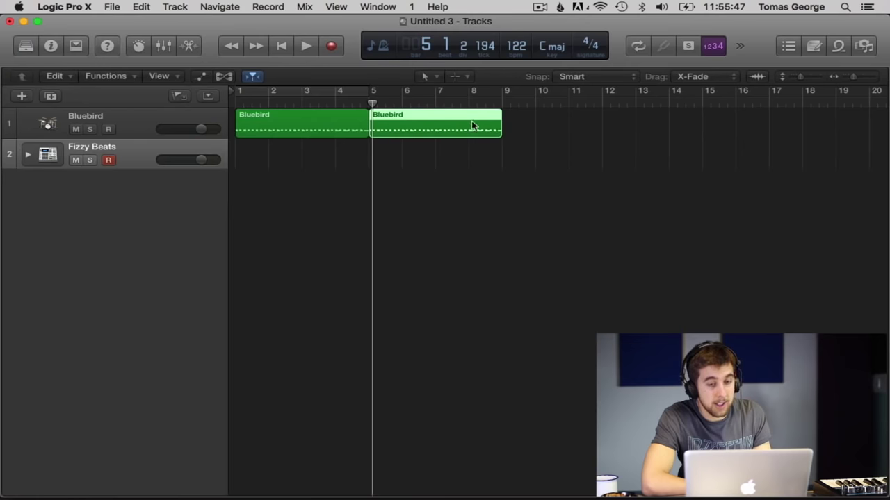
Move the first Bluebird region down to the Fizzy Beats track and play it with the four-bar cycle on.
left_click(312, 128)
left_click_drag(312, 125, 312, 147)
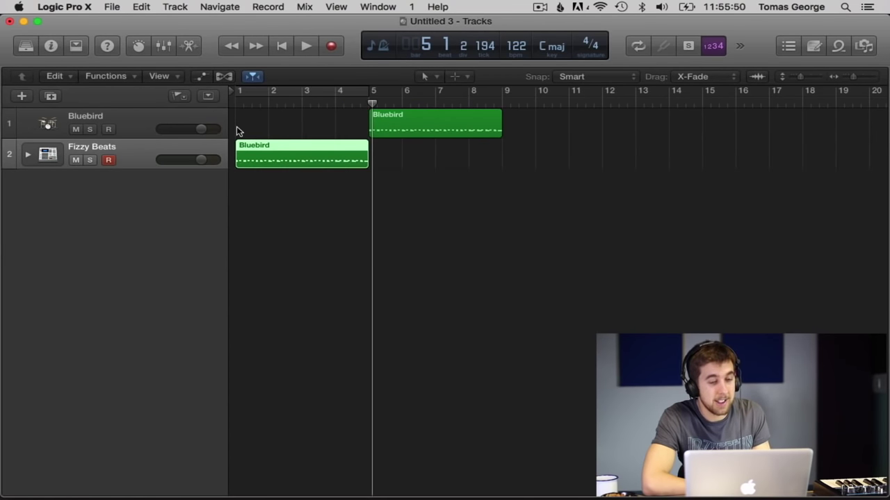
left_click(256, 91)
key("space")
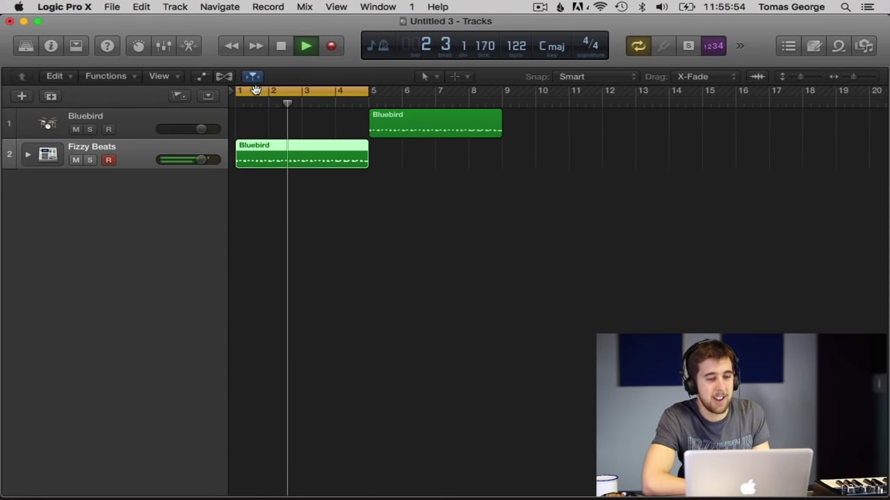
key("space")
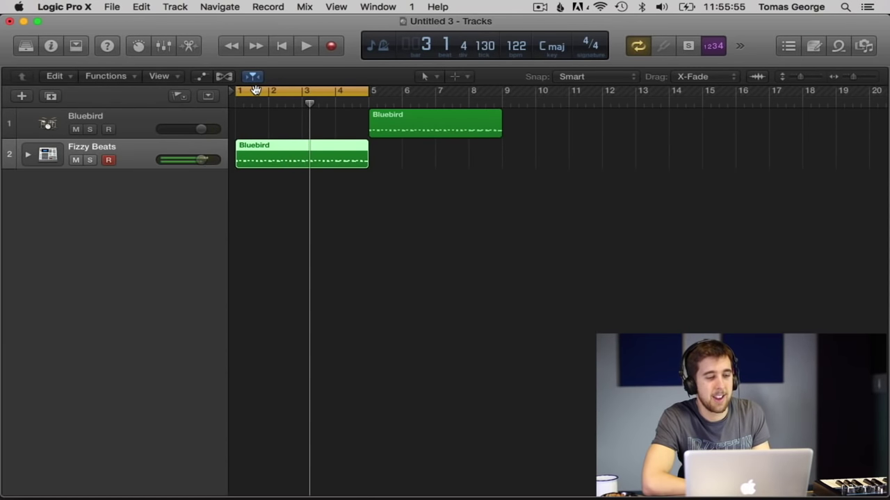
Change the second track's patch to Grimy 909 from the Drum Machine library and play the loop.
left_click(26, 46)
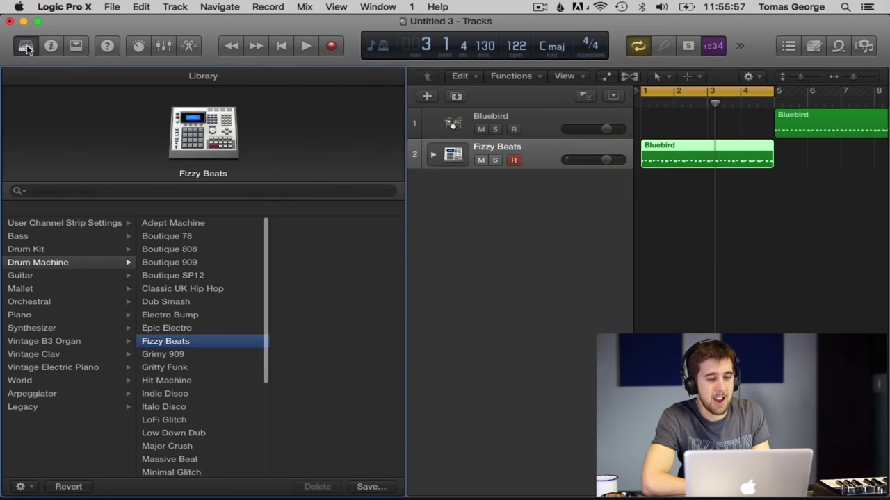
left_click(174, 355)
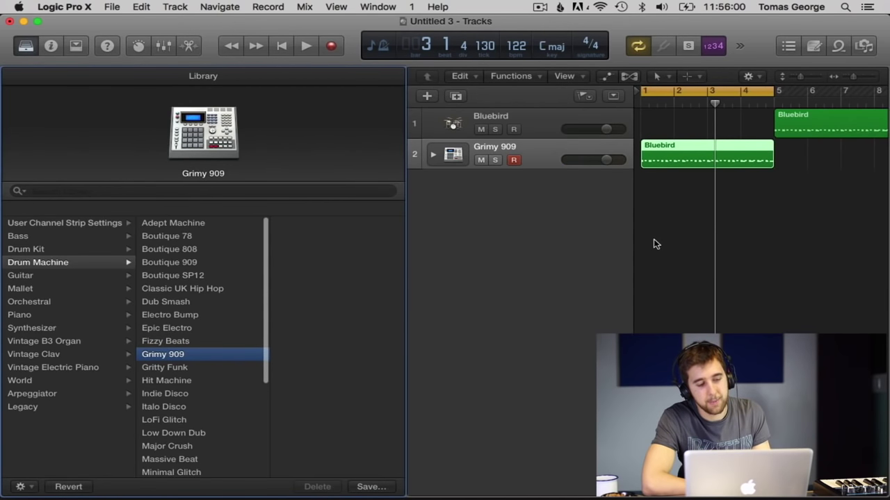
key("space")
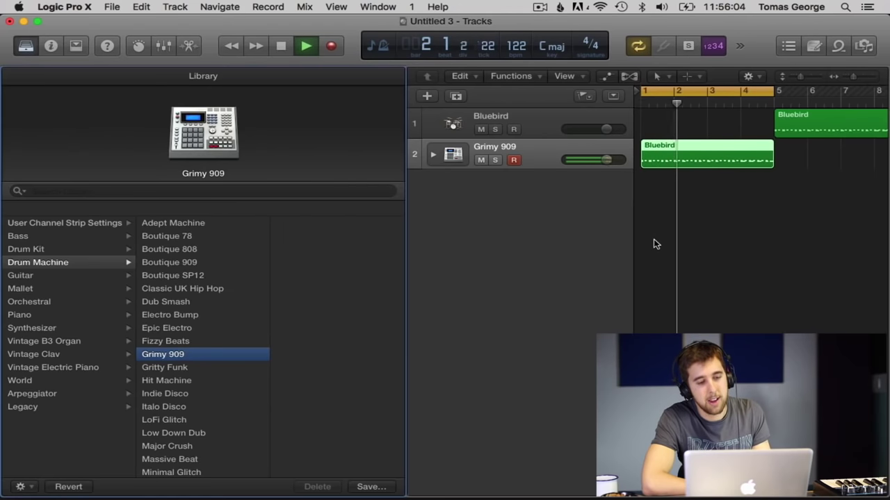
Change the second track's patch to Gritty Funk and play the loop with it.
key("space")
left_click(169, 368)
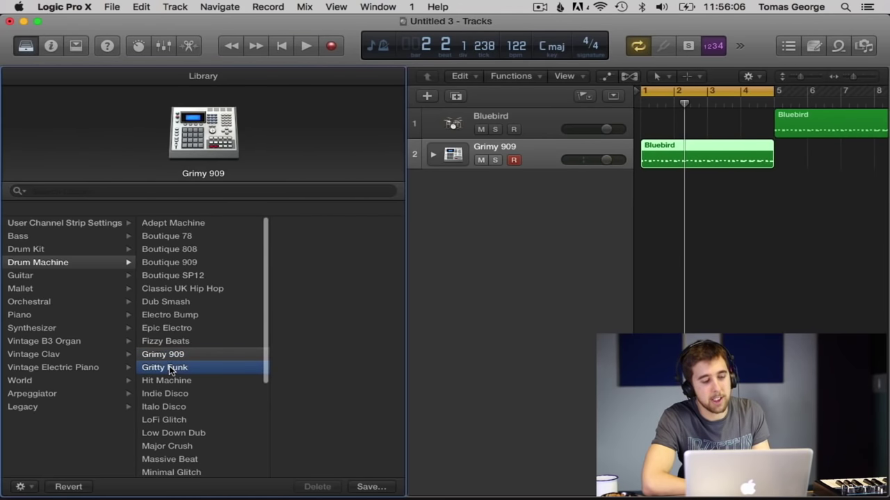
key("space")
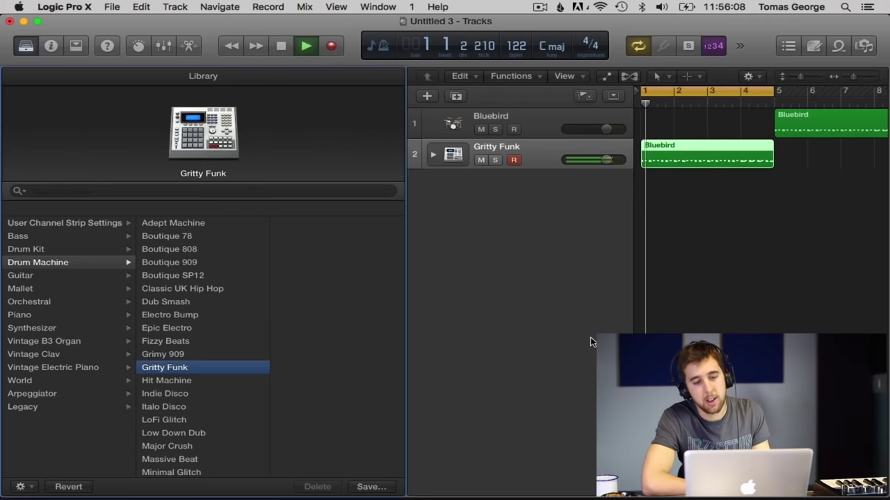
key("space")
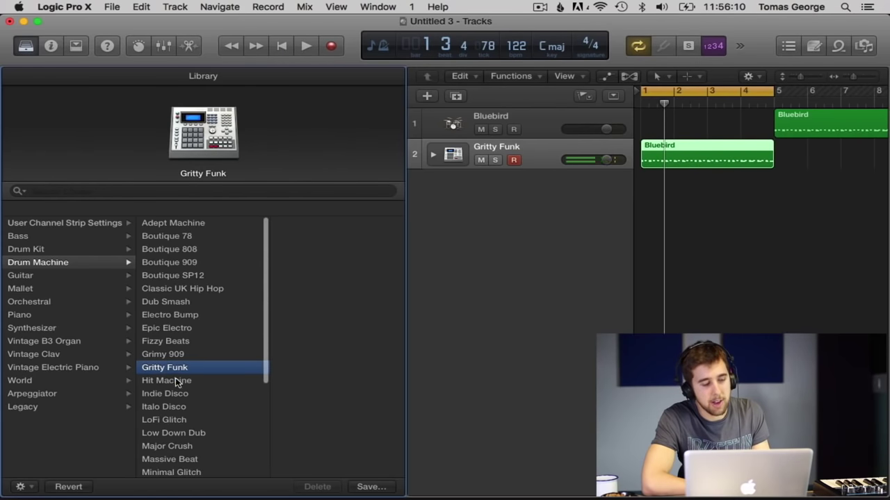
Load the Indie Disco drum machine patch on the second track and audition the loop.
scroll(175, 378, "down", 1)
left_click(172, 378)
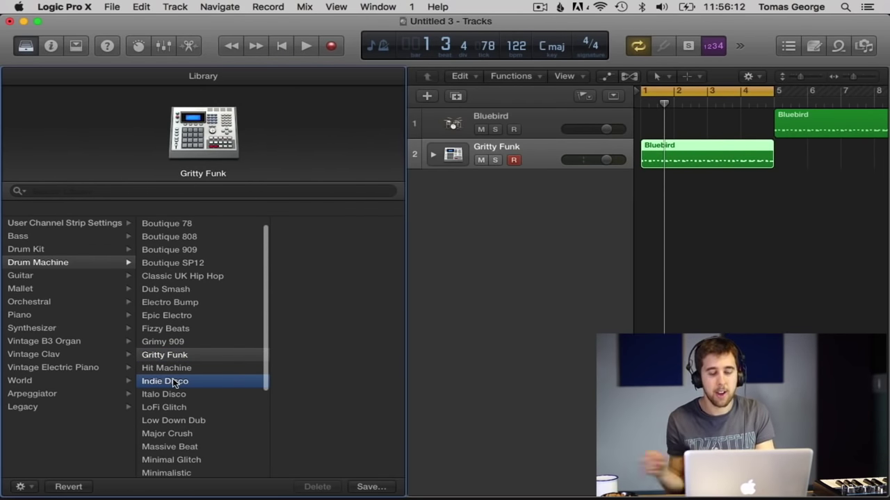
key("space")
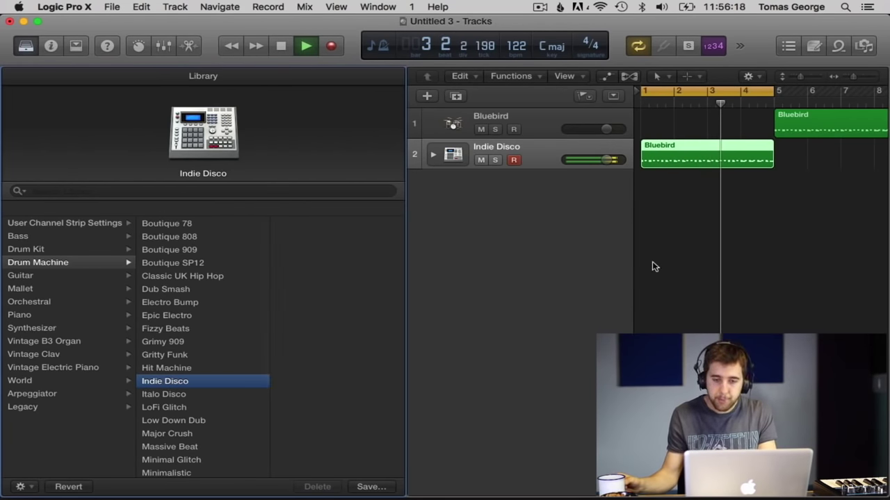
key("space")
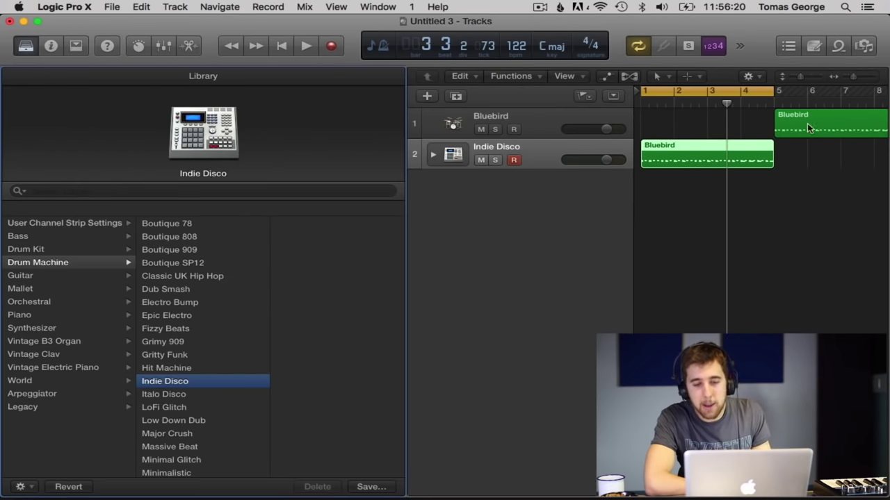
Move the Bluebird region at bar 5 down to the Indie Disco track and duplicate that track with its settings.
left_click_drag(811, 121, 810, 147)
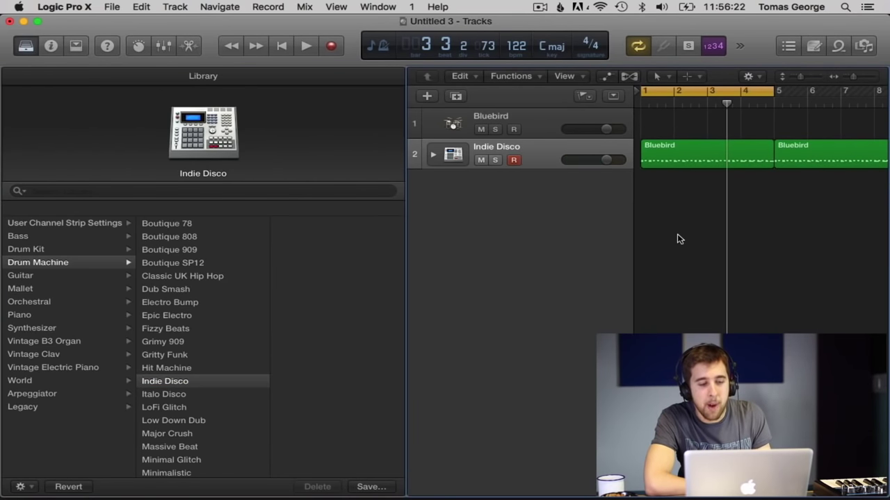
left_click(456, 97)
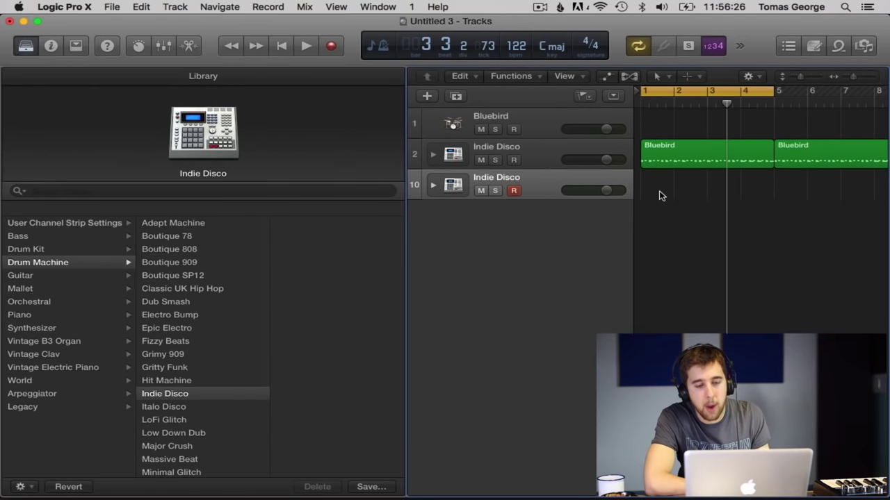
left_click(687, 157)
key("super+4")
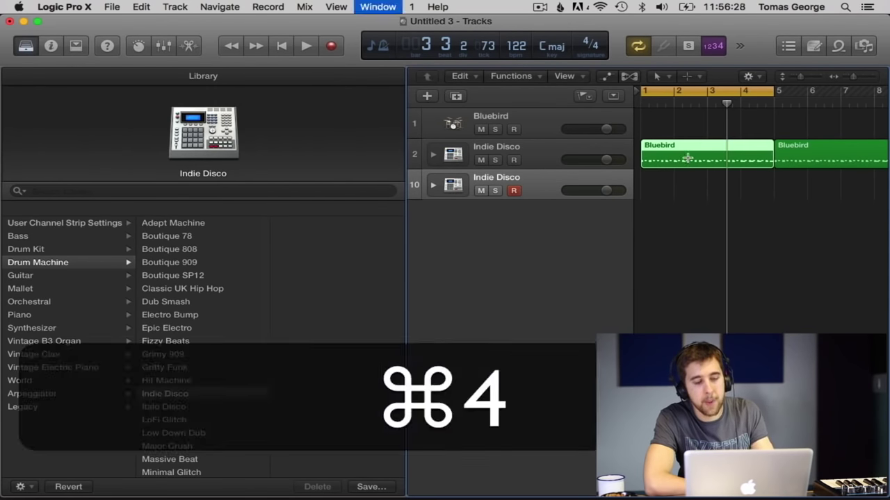
scroll(296, 274, "left", 12)
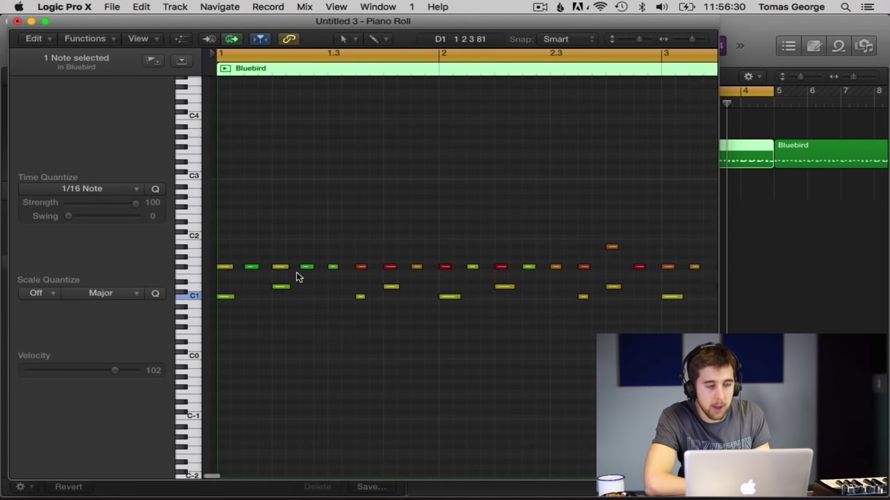
left_click(19, 22)
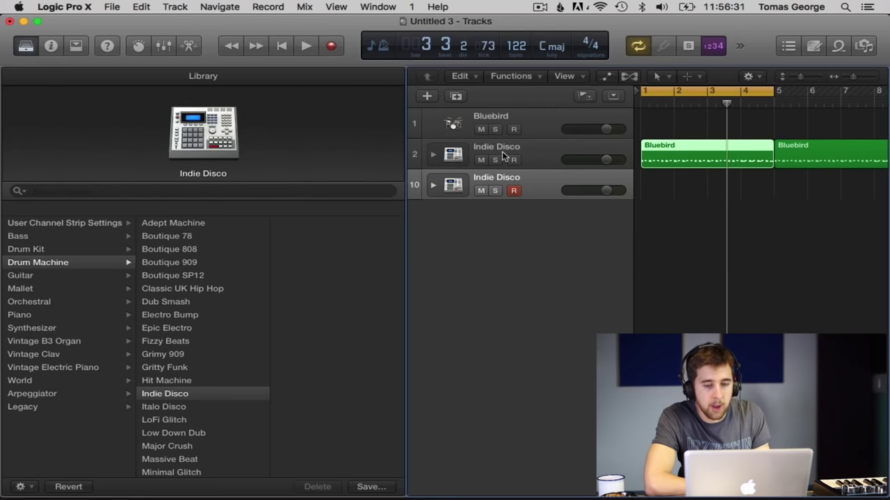
Mute all D1 notes of the Bluebird region at bar 1 with the Mute Tool in the Piano Roll.
left_click(670, 179)
left_click(693, 146)
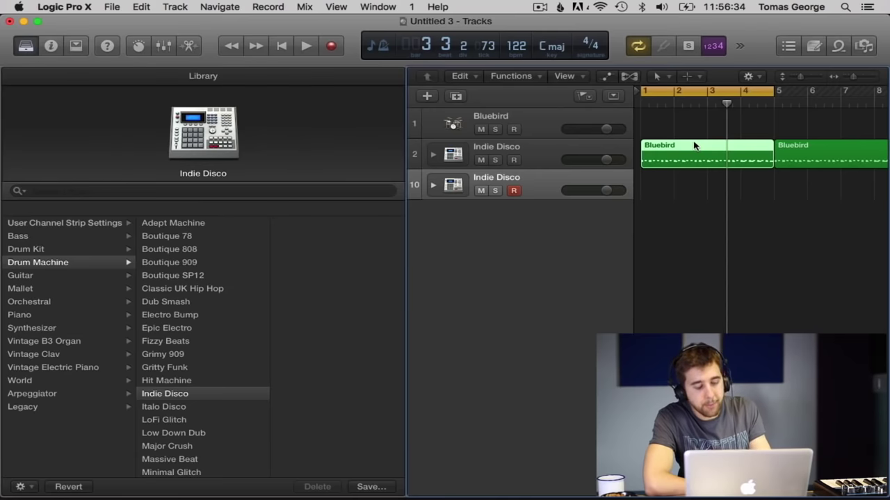
key("super+4")
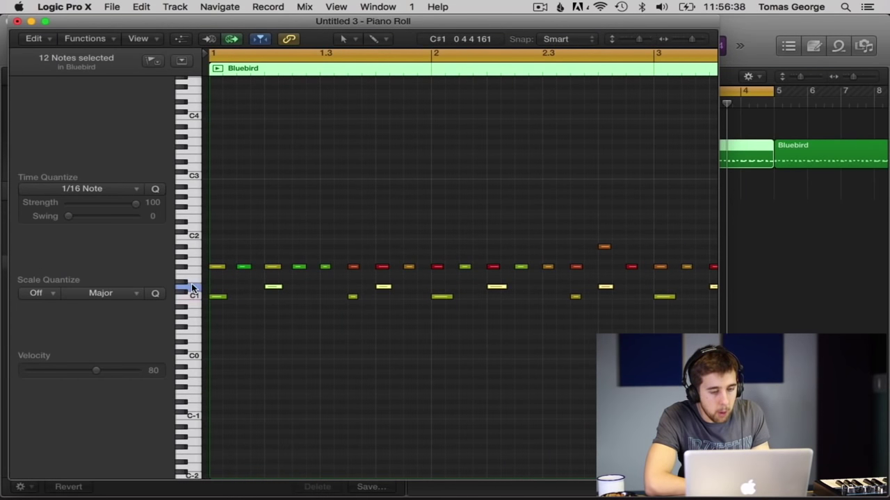
left_click(378, 38)
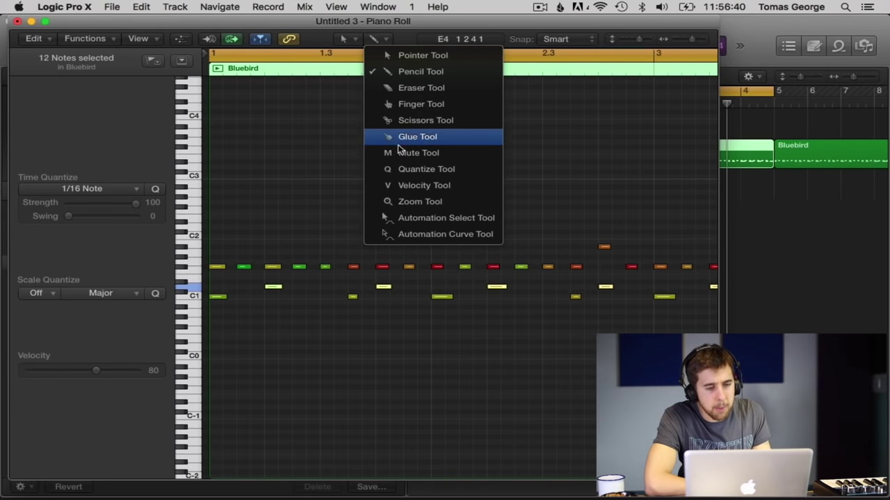
left_click(415, 154)
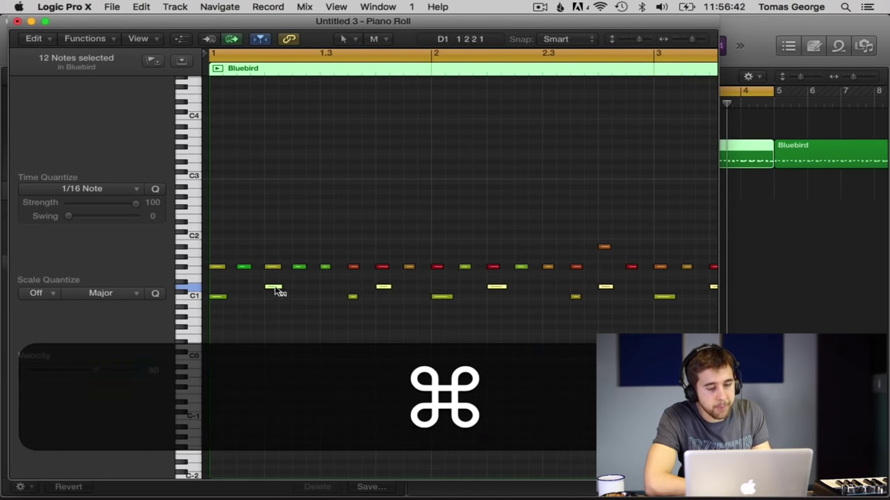
left_click(276, 290, "super")
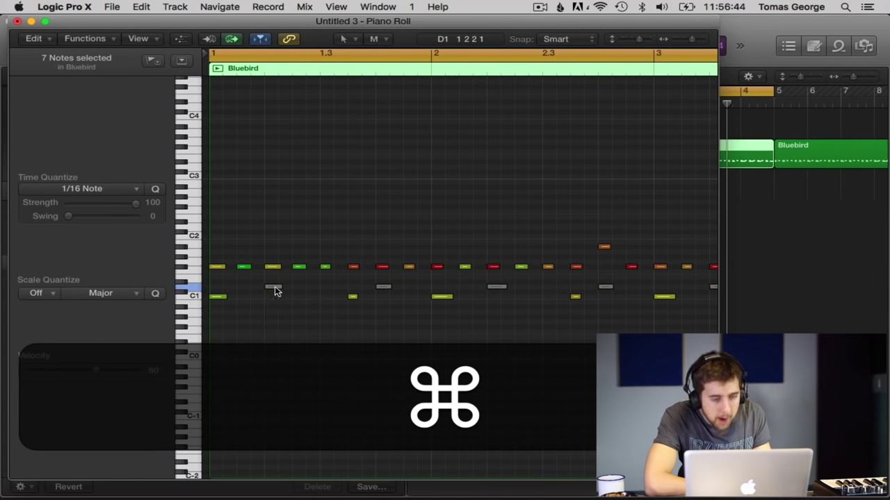
left_click(276, 203, "super")
left_click(17, 22)
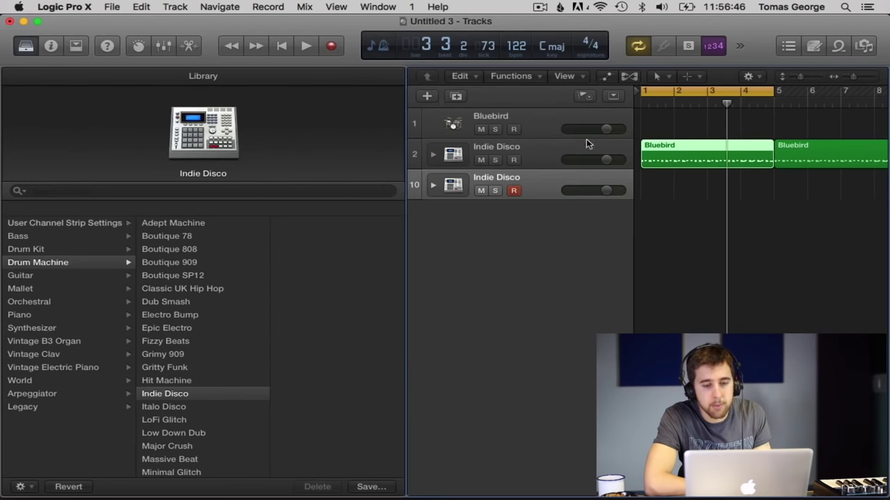
Copy the bar 1 Bluebird region to the duplicate Indie Disco track and mute all of the copy's remaining audible notes.
left_click_drag(669, 162, 670, 175, "alt")
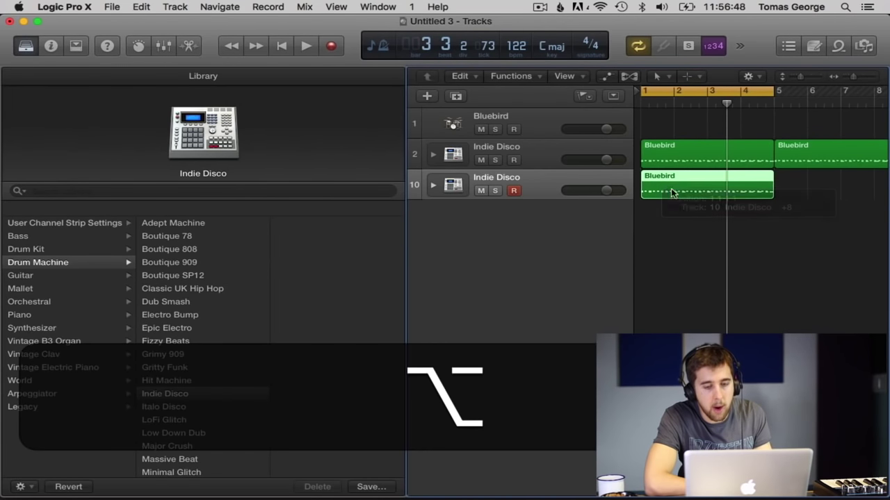
key("super+4")
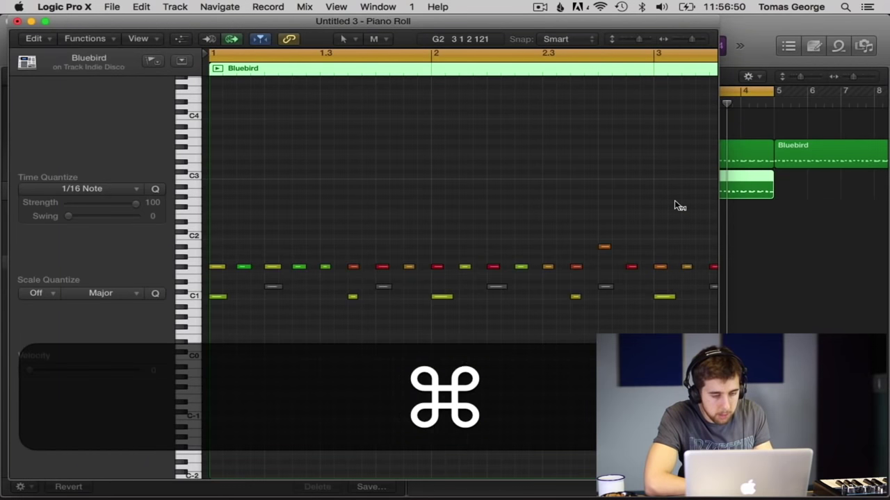
key("super+a")
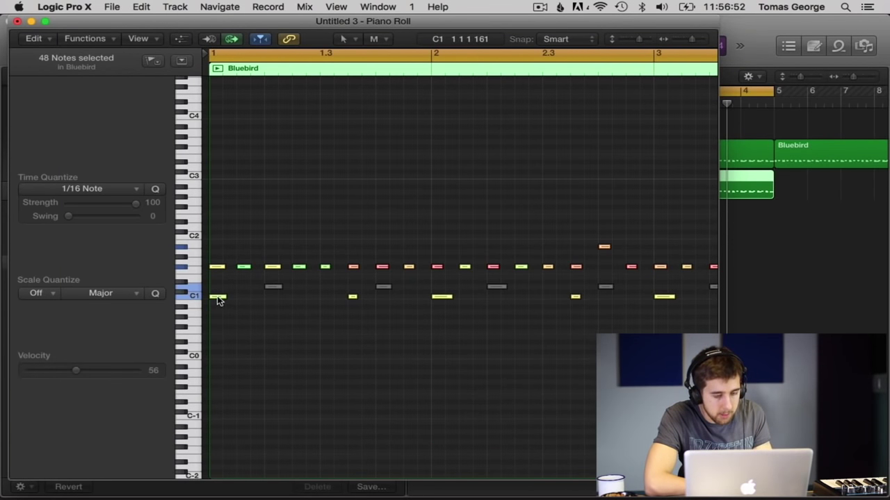
left_click(217, 297, "super")
left_click(242, 288)
Unmute only the D1 notes in the copied Bluebird region and close the Piano Roll.
left_click(192, 288)
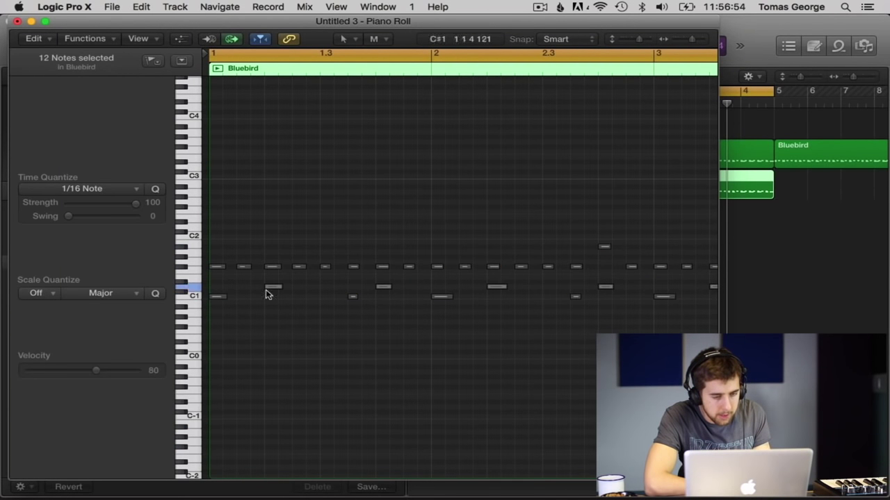
left_click(273, 291, "super")
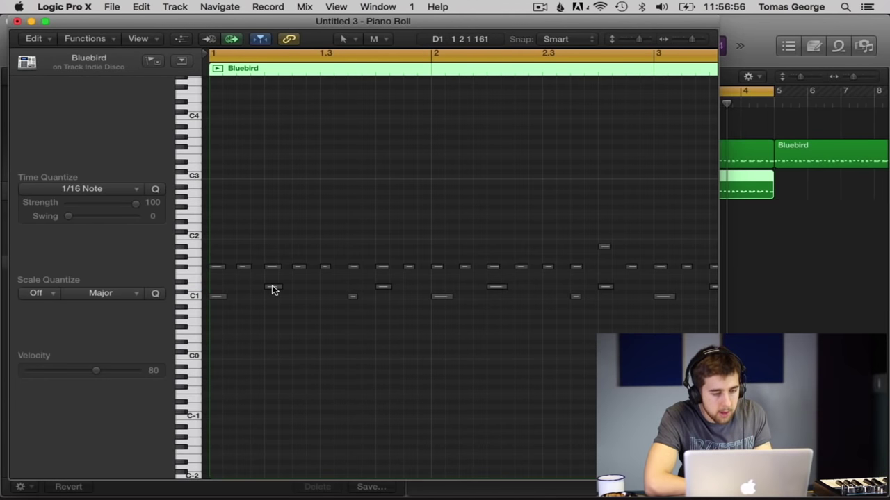
left_click(196, 286)
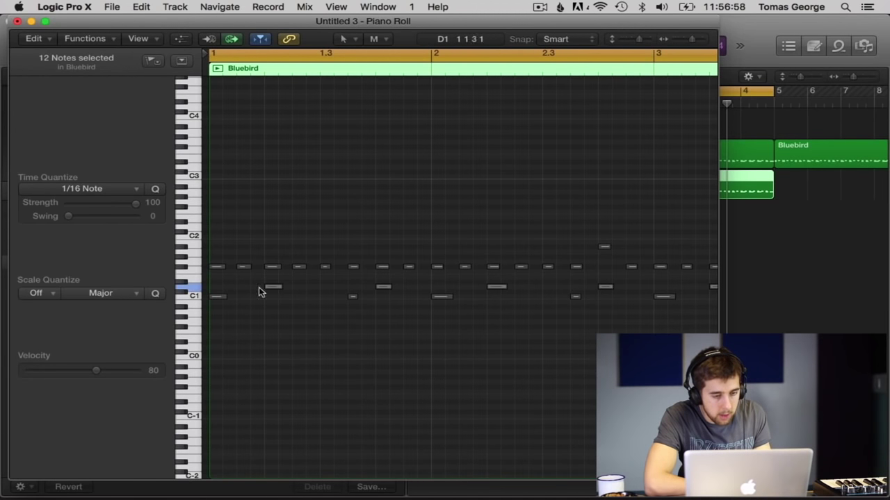
left_click(277, 290, "super")
left_click(319, 286)
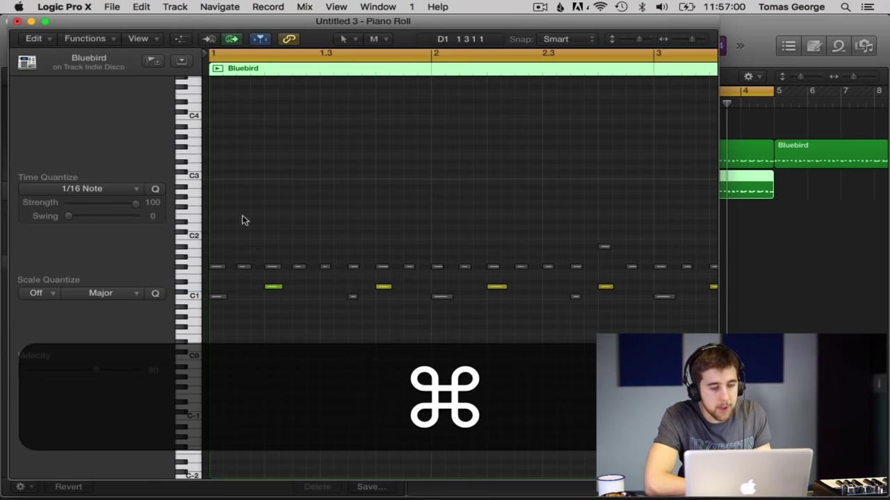
left_click(16, 20)
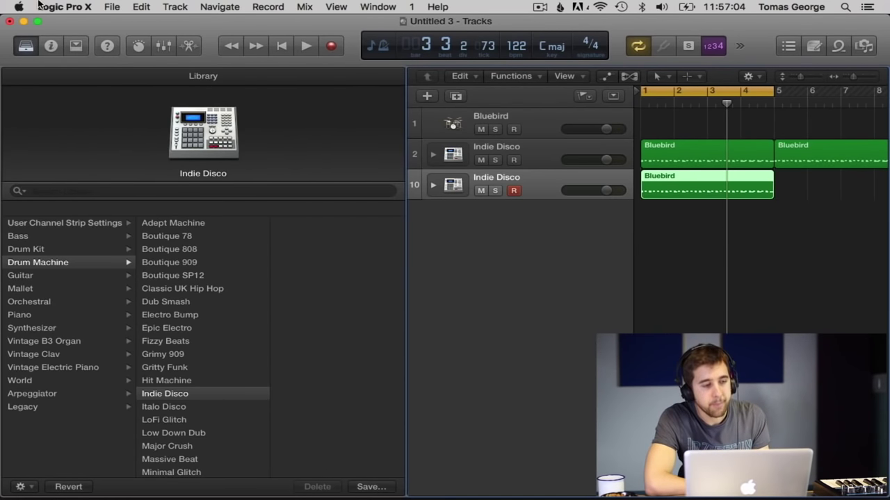
Show the Mixer beneath the tracks, enlarge its area and hide the Library.
left_click(161, 45)
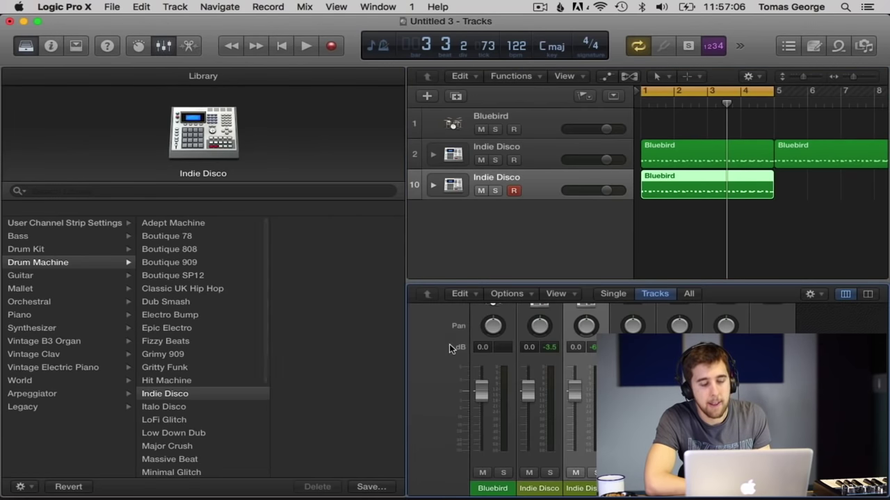
left_click(25, 46)
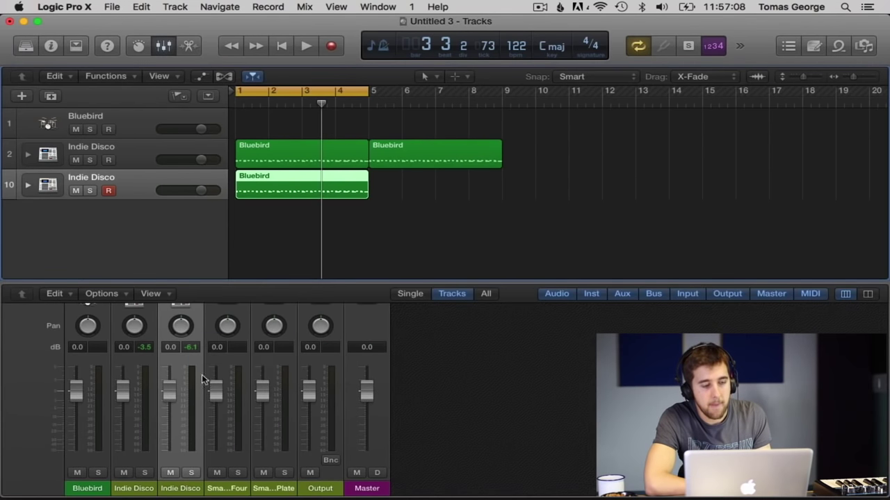
key("super+4")
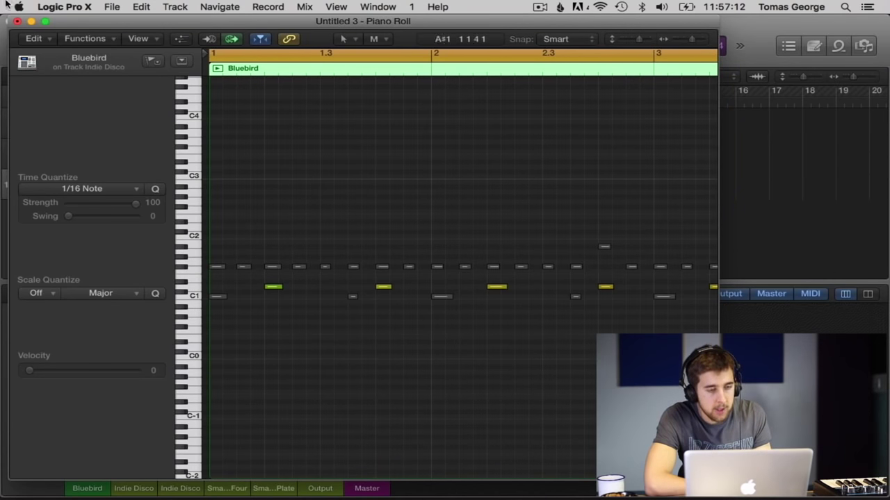
left_click(17, 22)
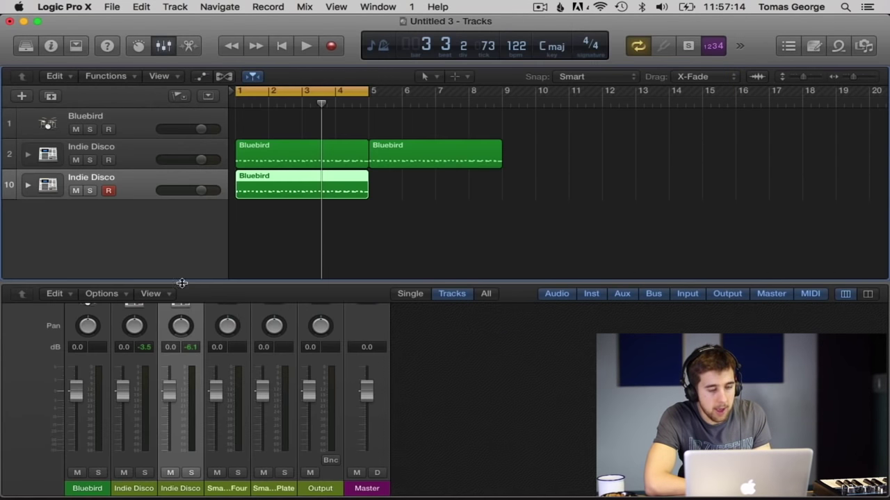
left_click_drag(181, 281, 185, 207)
Open the Mixer in its own window and insert the Space Designer reverb on the duplicate Indie Disco channel.
key("super+2")
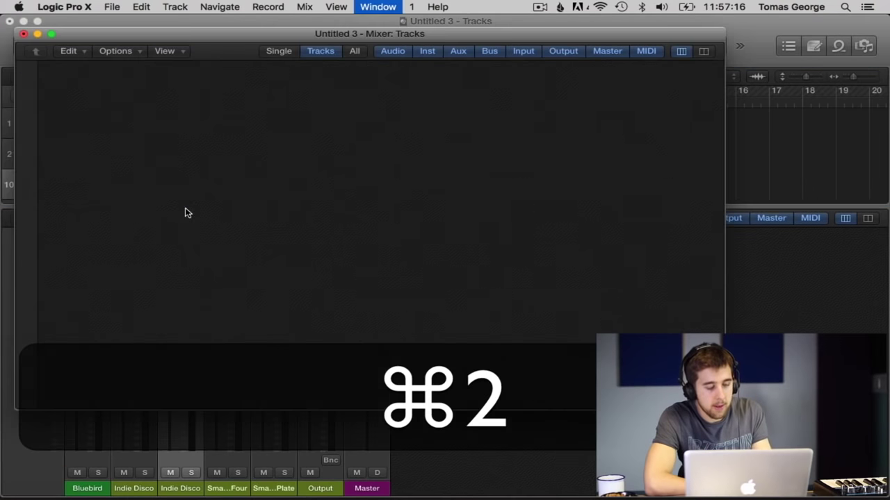
scroll(180, 168, "up", 3)
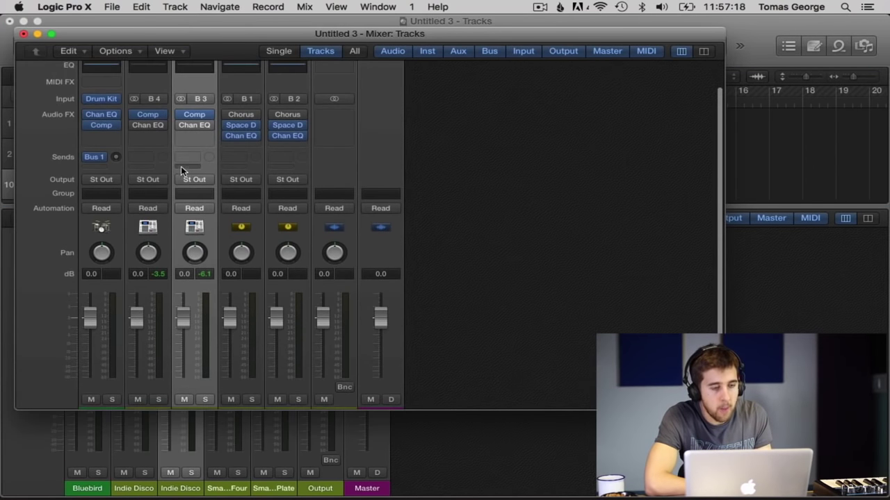
left_click(203, 156)
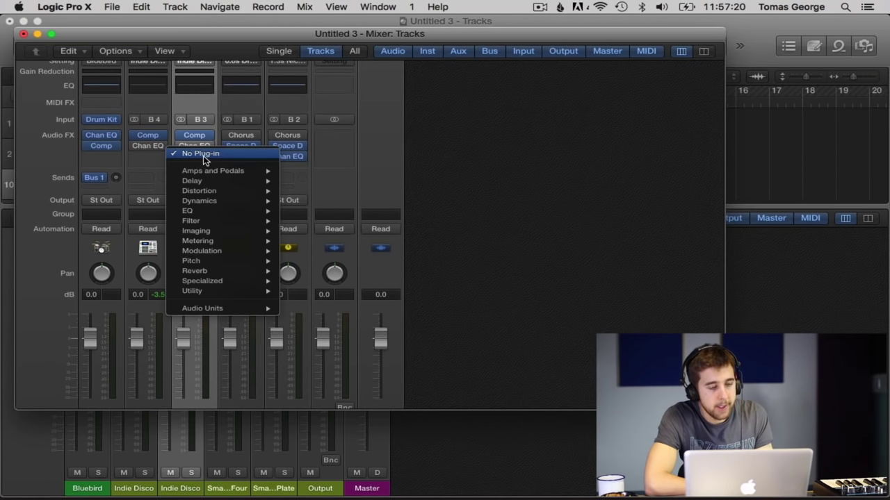
mouse_move(343, 301)
left_click(414, 303)
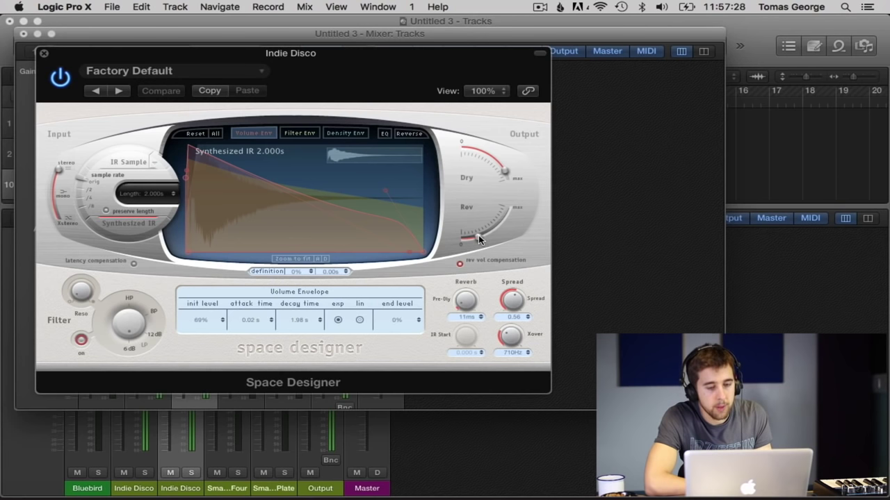
Lower Space Designer's Rev output level to about -40 dB.
left_click_drag(478, 239, 471, 239)
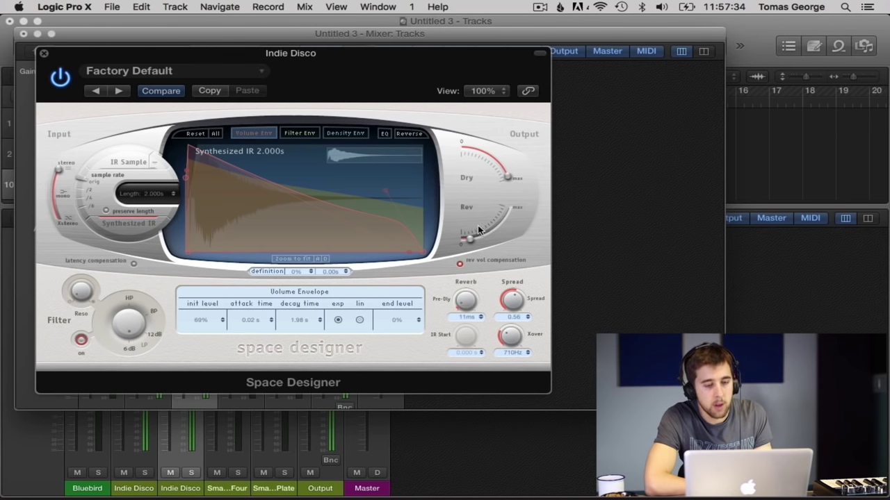
left_click_drag(471, 241, 471, 241)
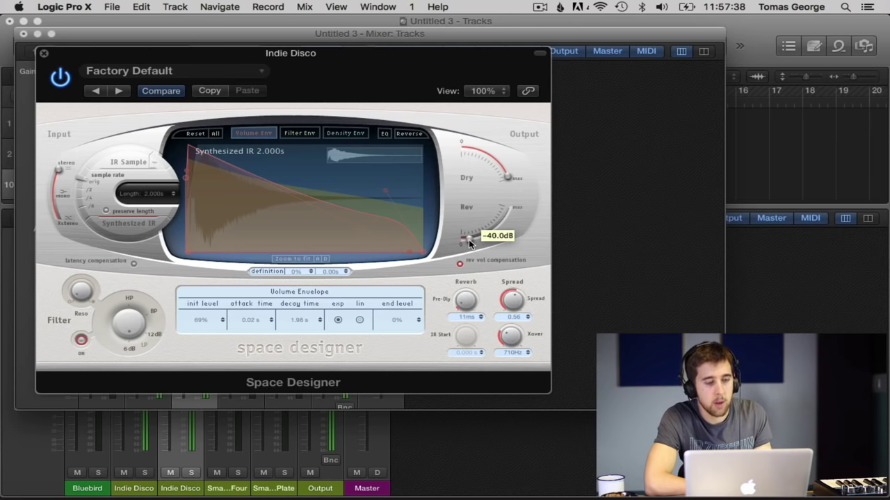
Lower Space Designer's Rev output level slightly further and close the plug-in and the separate Mixer window.
left_click_drag(469, 239, 468, 240)
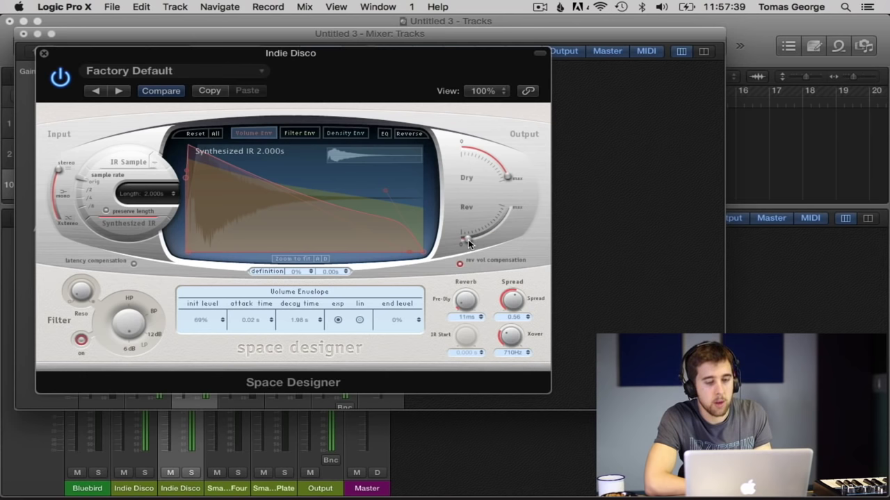
left_click(43, 53)
left_click(23, 33)
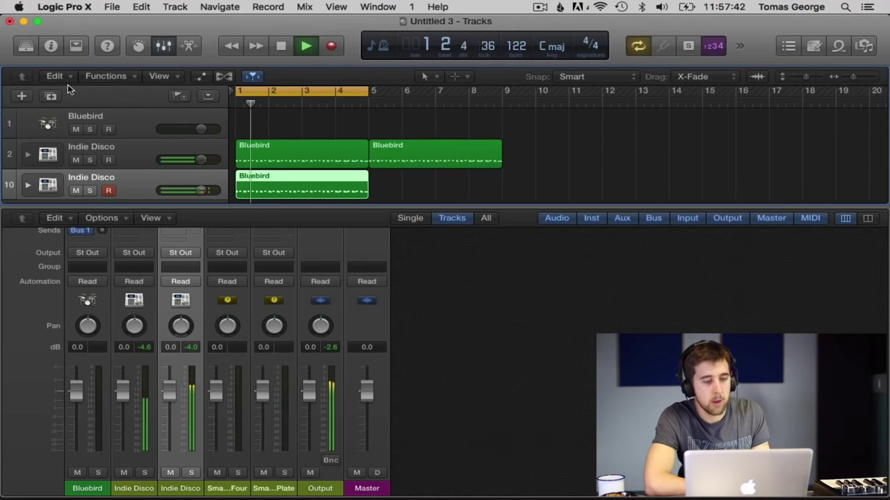
Add a Bus 5 send to the duplicate Indie Disco channel.
scroll(181, 271, "up", 1)
scroll(182, 271, "up", 3)
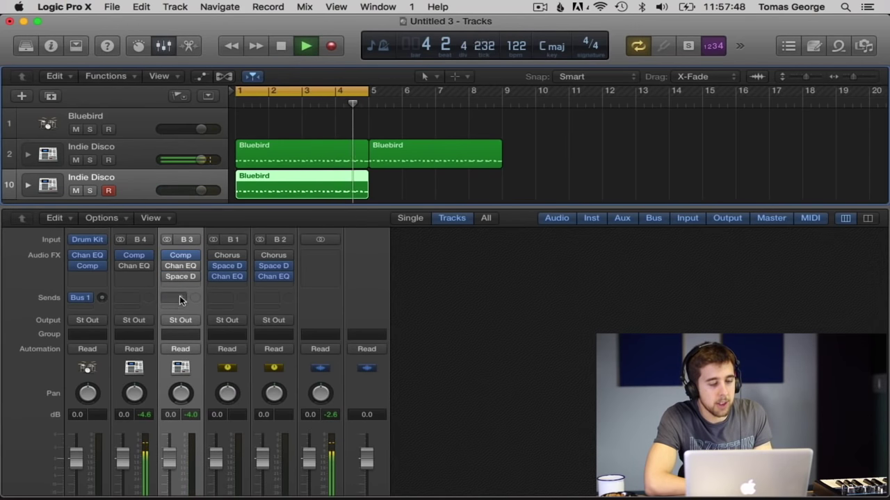
left_click(178, 298)
mouse_move(212, 358)
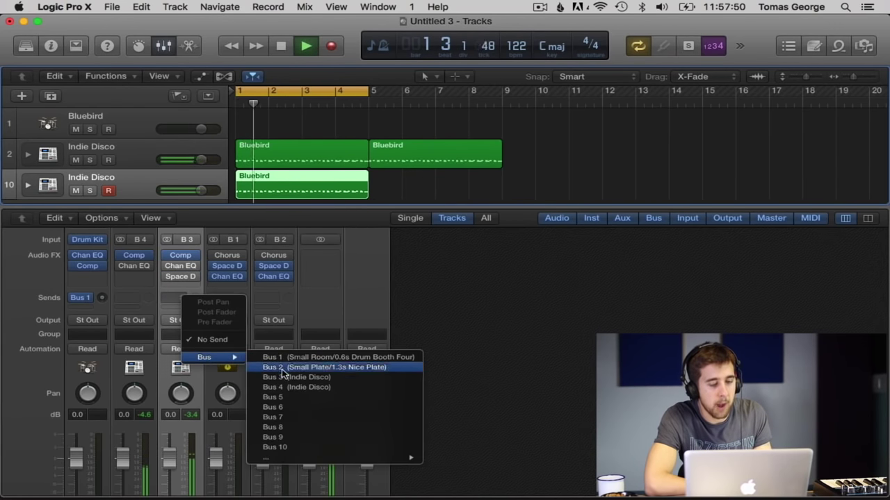
left_click(302, 397)
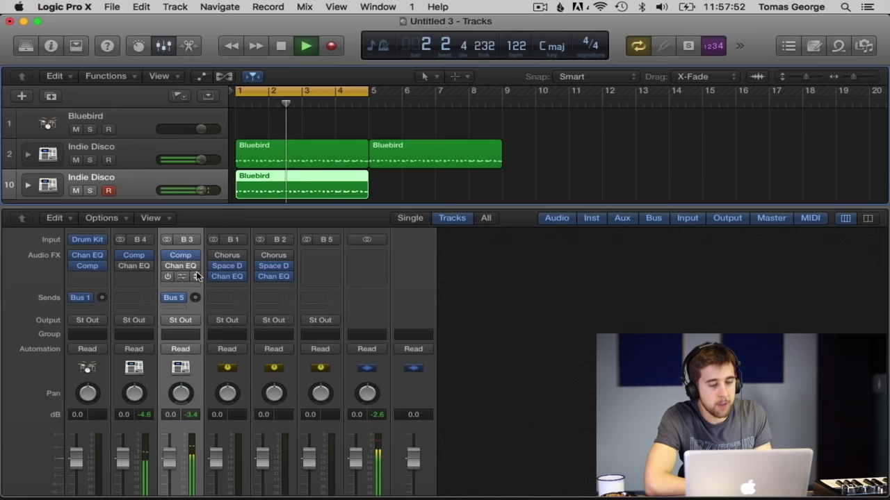
Copy Space Designer from the duplicate Indie Disco channel to the Bus 5 aux channel and remove the original.
left_click_drag(180, 274, 324, 254)
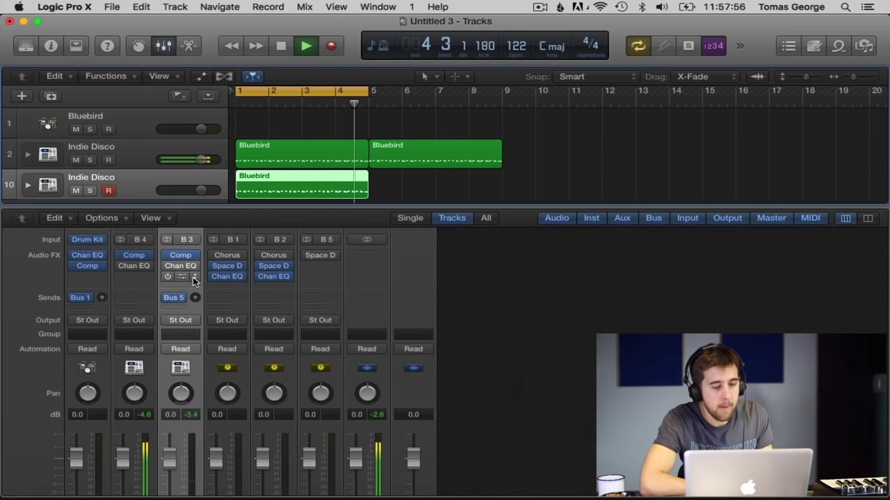
left_click(192, 277)
left_click(202, 289)
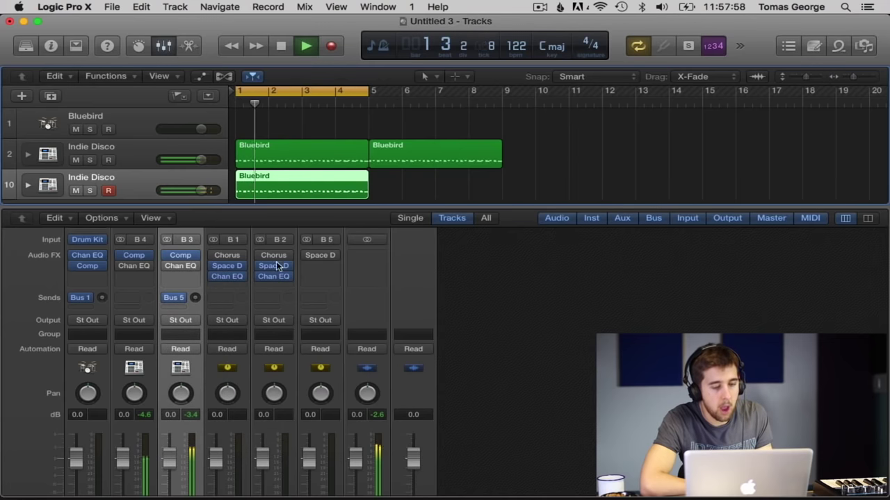
Enable Space Designer on the Bus 5 aux channel, leaving the slots beneath it empty.
left_click(329, 297)
left_click(333, 272)
left_click(334, 298)
left_click(331, 262)
left_click(323, 280)
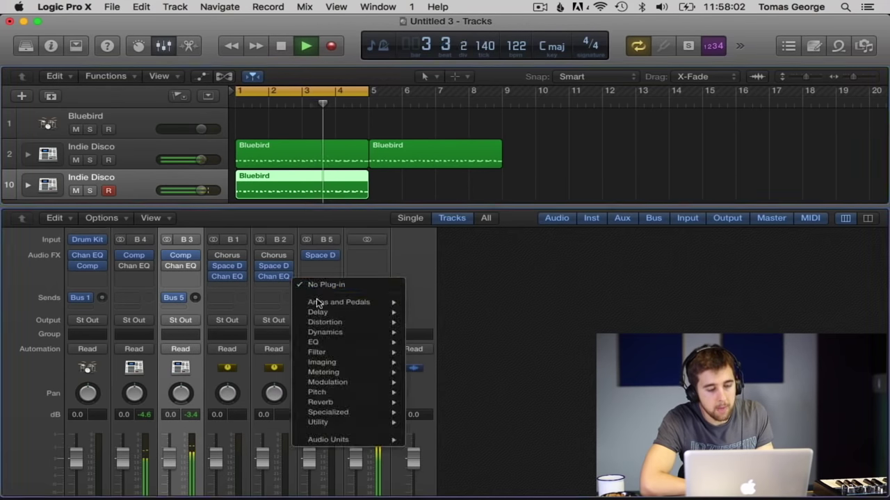
left_click(323, 284)
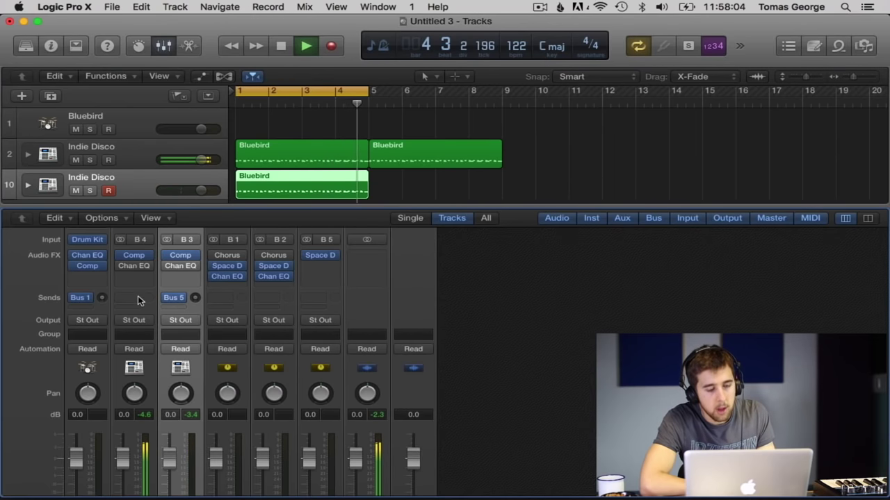
Raise the duplicate Indie Disco channel's Bus 5 send to about -0.8 dB and lower its volume to -4.4 dB.
left_click_drag(196, 299, 195, 287)
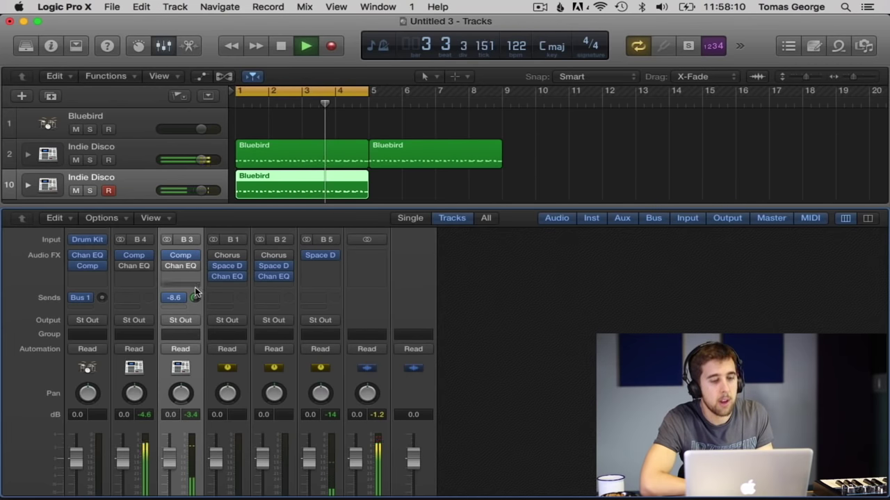
left_click_drag(194, 291, 195, 270)
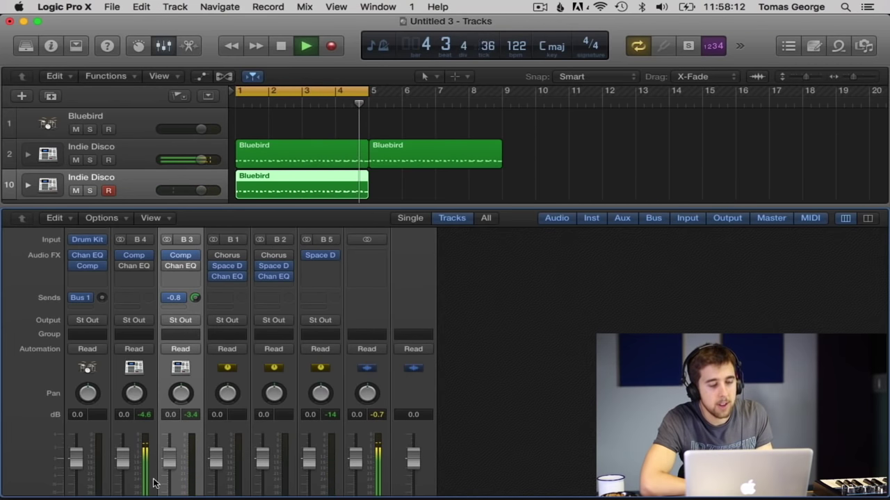
left_click_drag(171, 460, 170, 474)
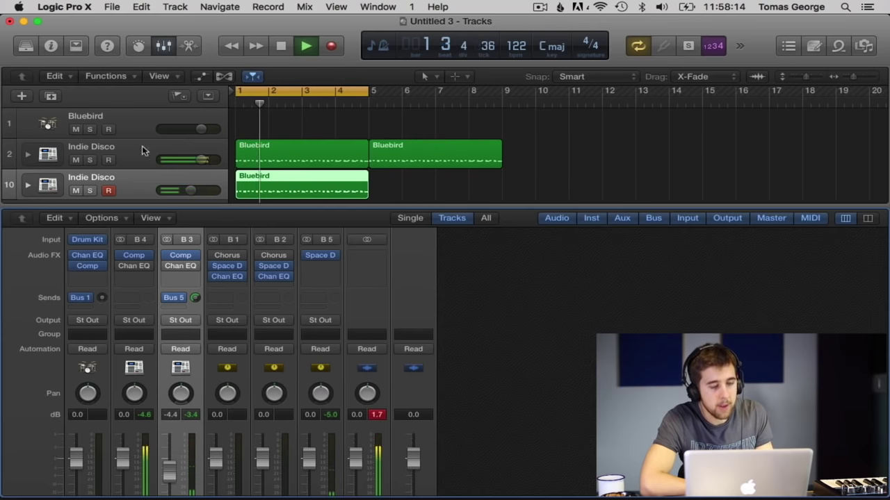
Insert a stereo Delay Designer below Space Designer on the Bus 5 aux and load its 1\4 Dotted Delay preset.
left_click(328, 268)
mouse_move(329, 290)
mouse_move(473, 314)
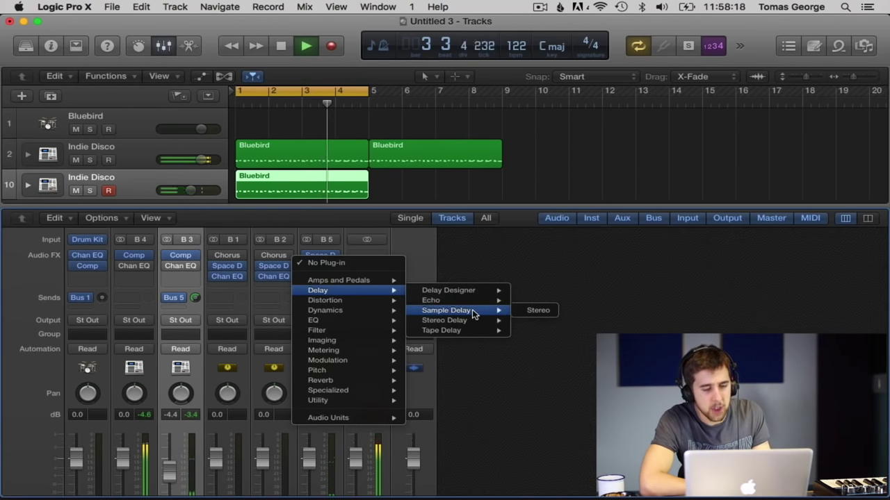
mouse_move(490, 289)
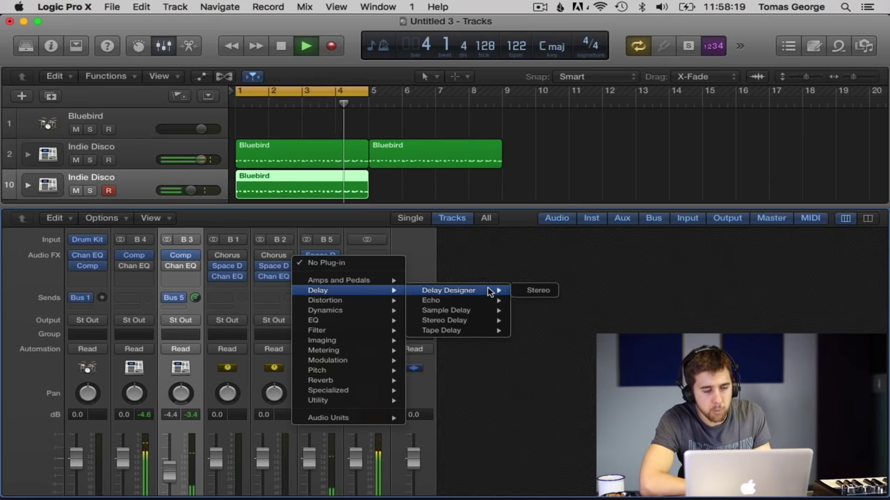
left_click(536, 290)
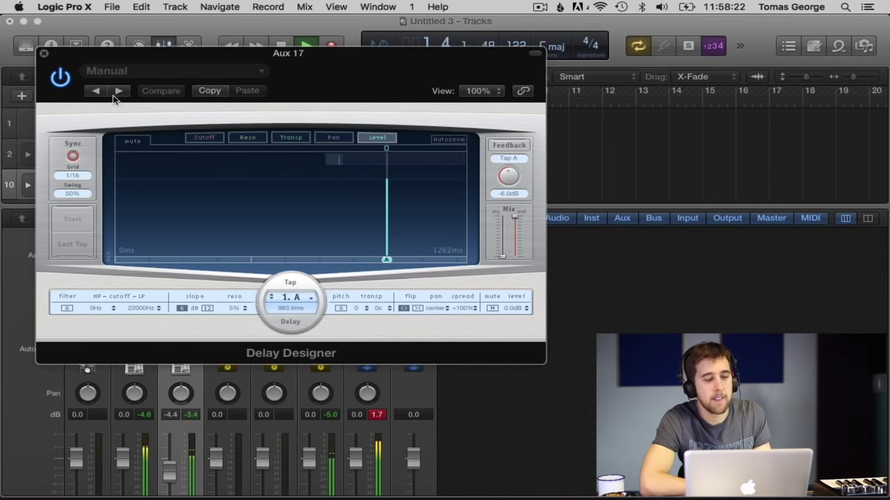
left_click(119, 92)
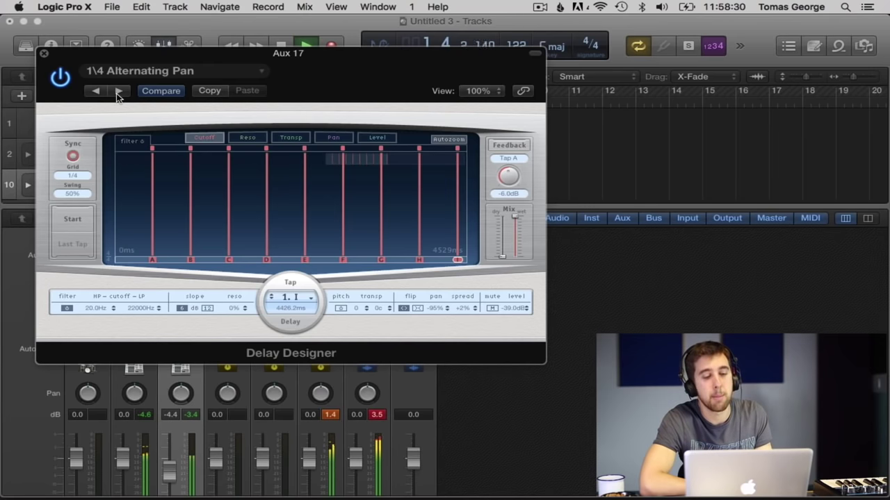
left_click(118, 91)
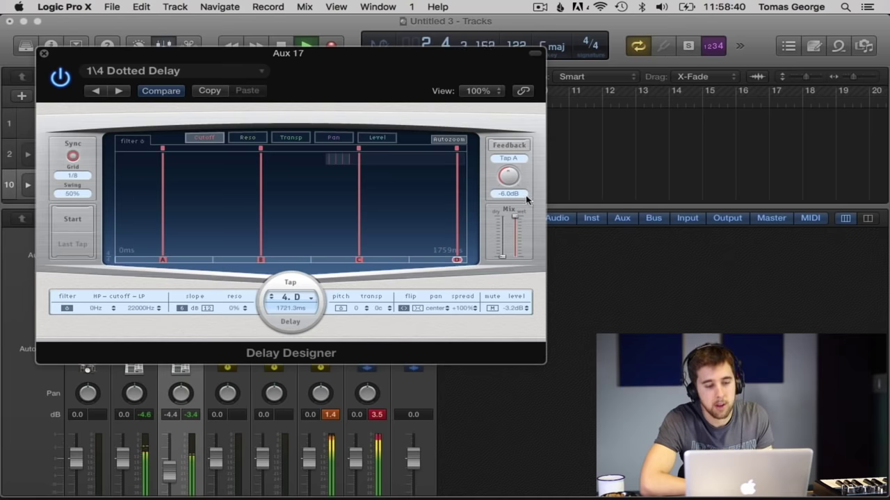
Lower Delay Designer's wet mix to about -9 dB and set the Tap A feedback to -19.0 dB.
left_click_drag(511, 220, 519, 230)
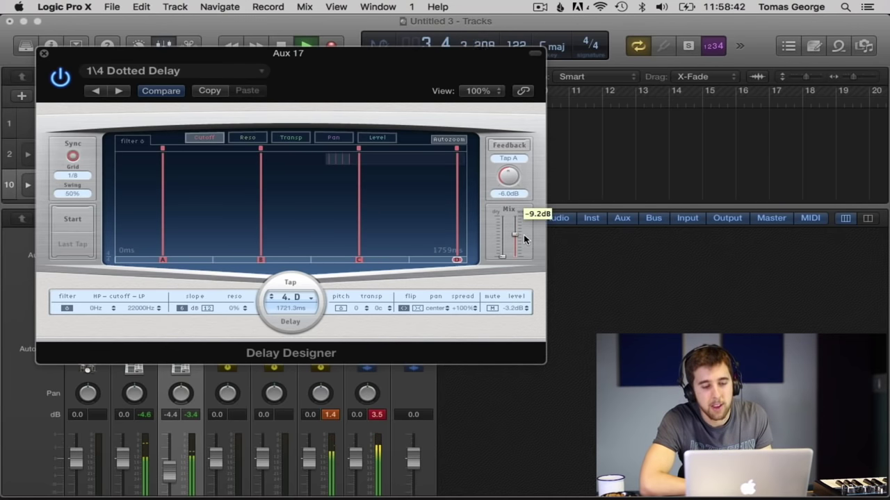
left_click_drag(515, 236, 515, 238)
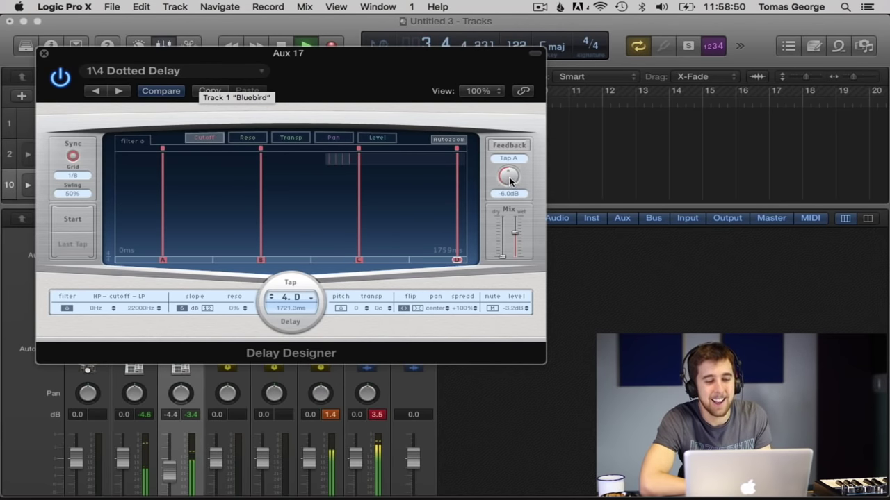
left_click_drag(509, 179, 510, 200)
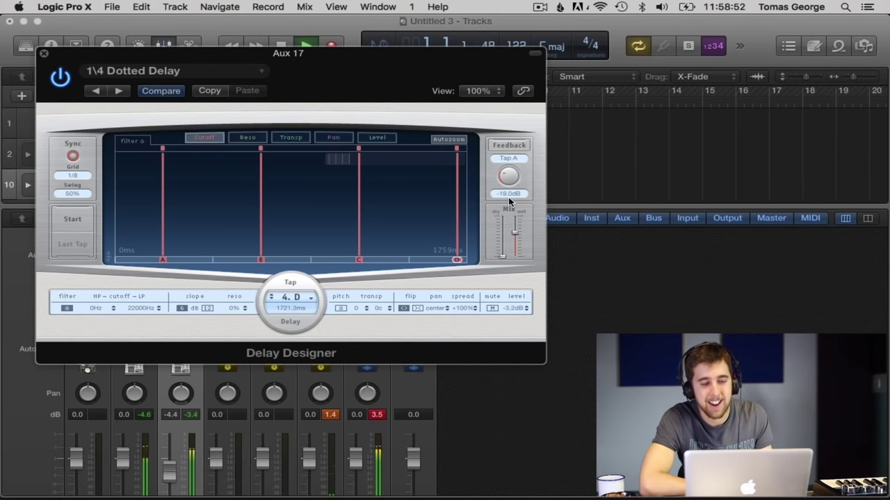
left_click_drag(515, 233, 515, 234)
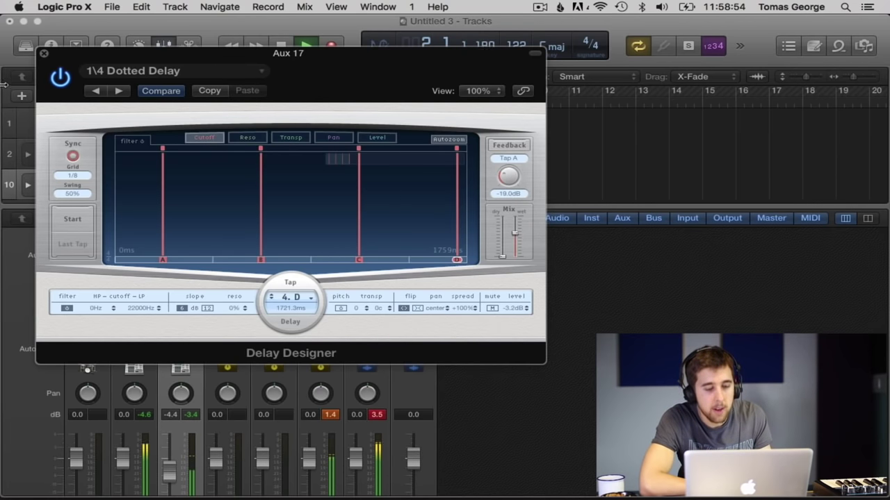
Close Delay Designer, hide the Mixer and deselect the copied Bluebird region.
left_click(44, 53)
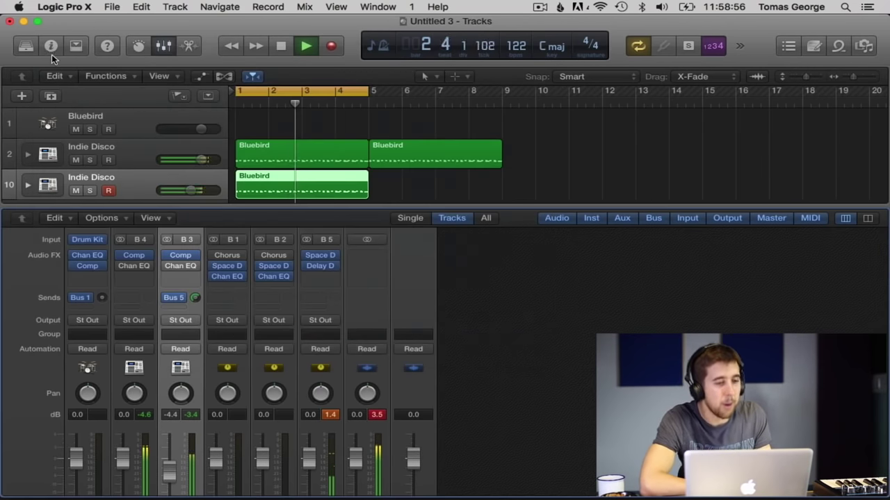
left_click(166, 46)
left_click(395, 198)
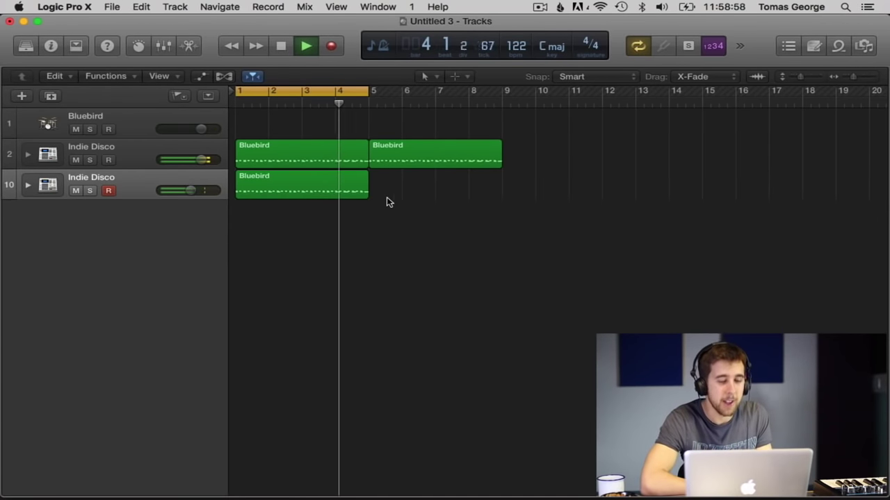
Create a software instrument track, load the Synth E-Bass patch from the Synthesizer Bass category, and stop and restart playback to try it.
left_click(21, 98)
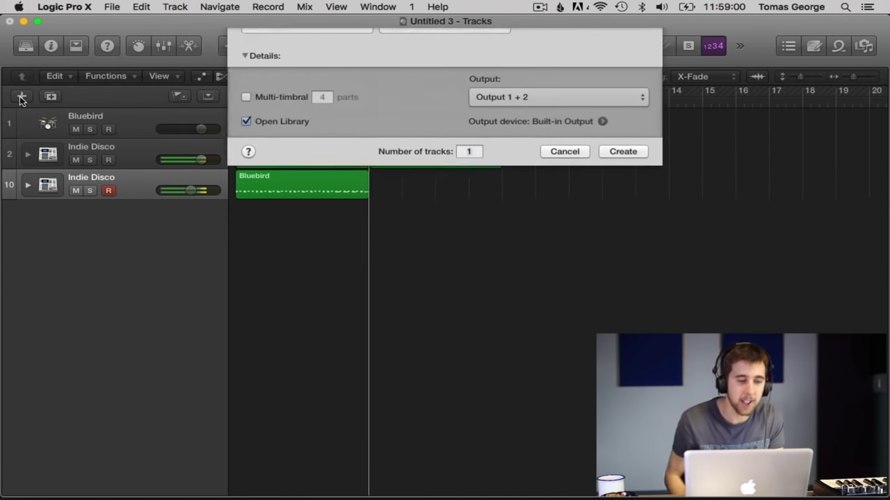
left_click(626, 204)
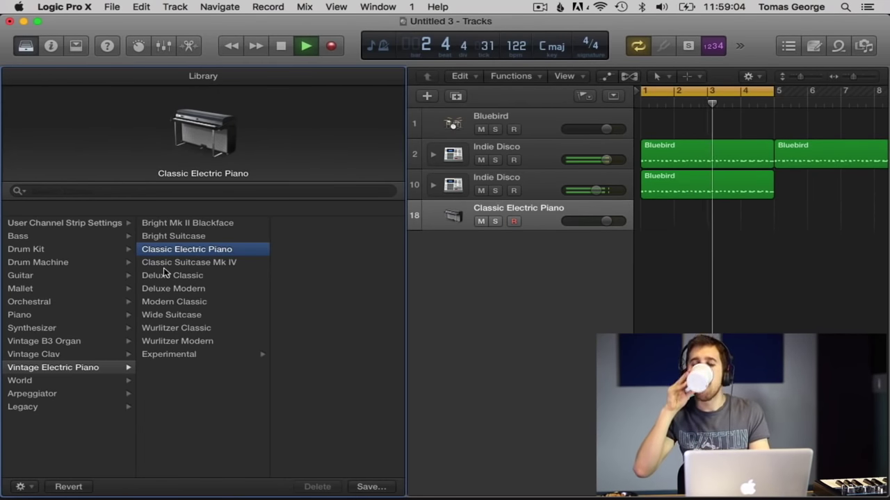
left_click(44, 237)
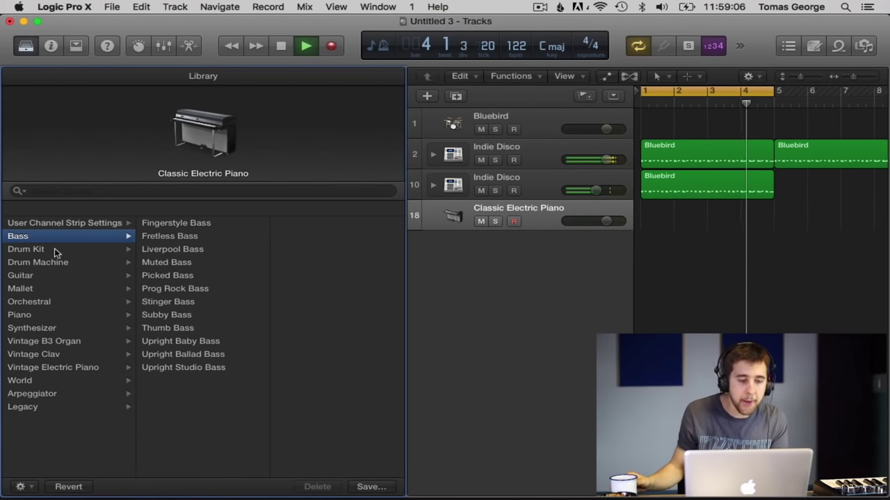
left_click(61, 327)
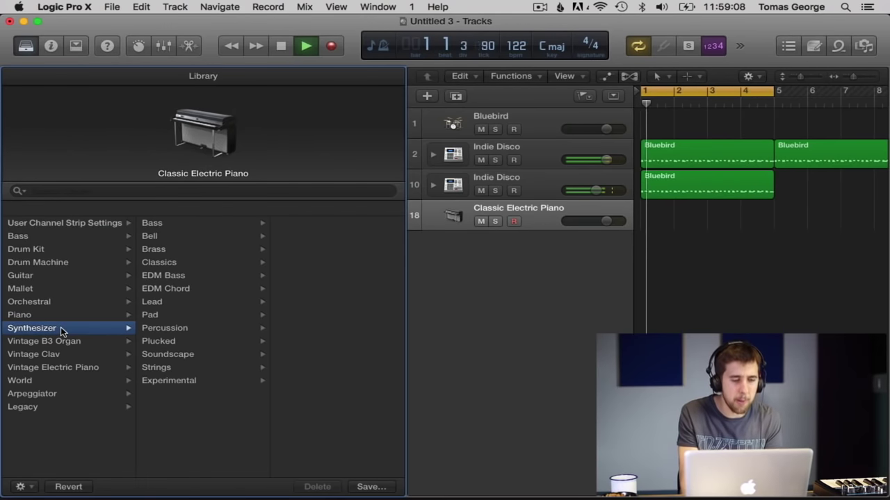
left_click(166, 225)
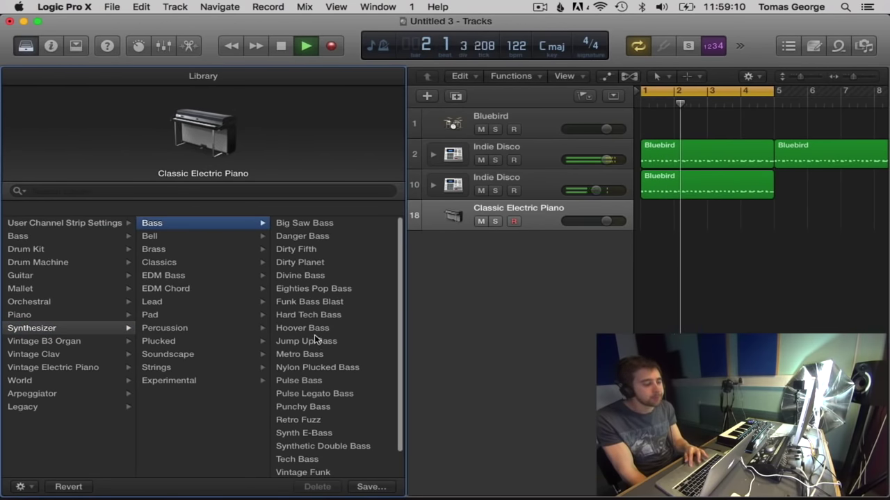
scroll(314, 341, "down", 2)
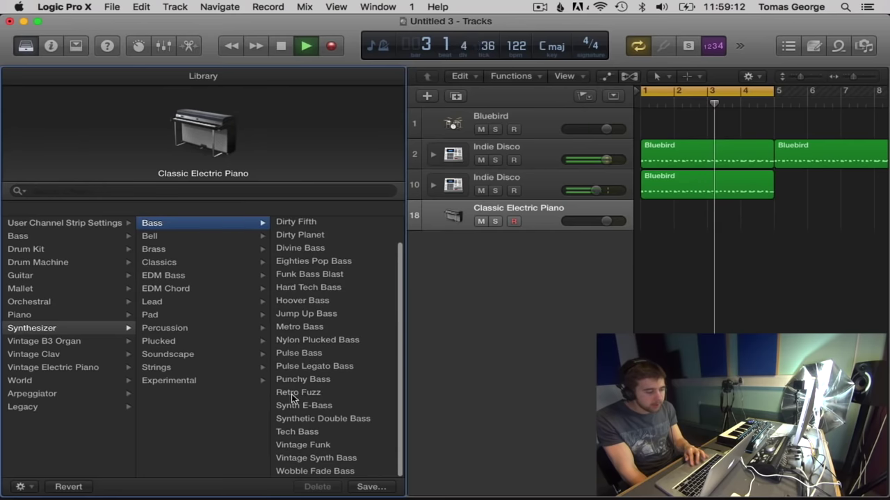
left_click(305, 407)
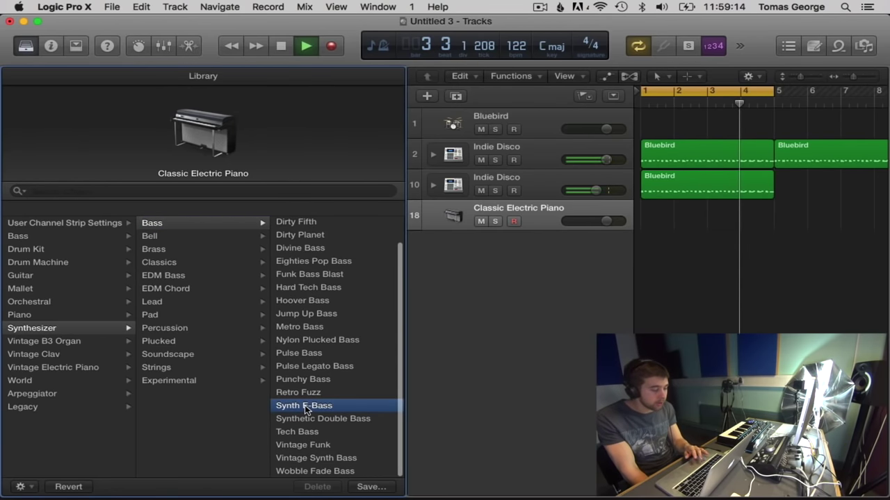
key("space")
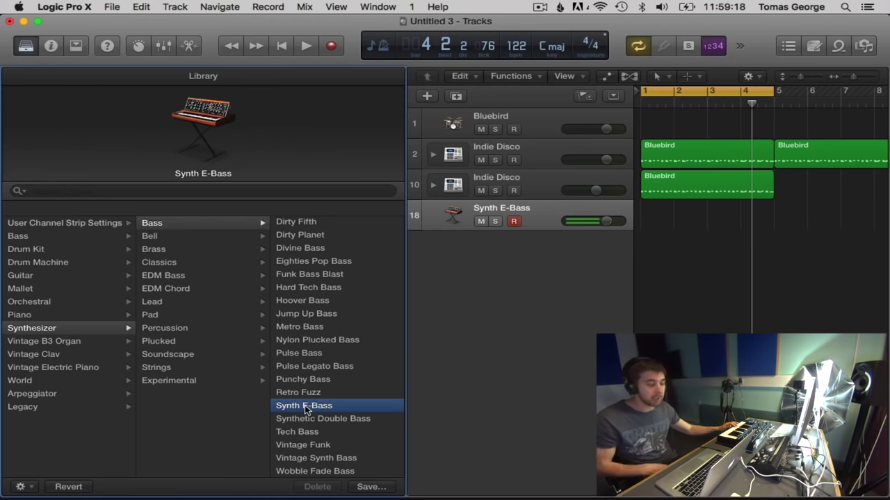
key("space")
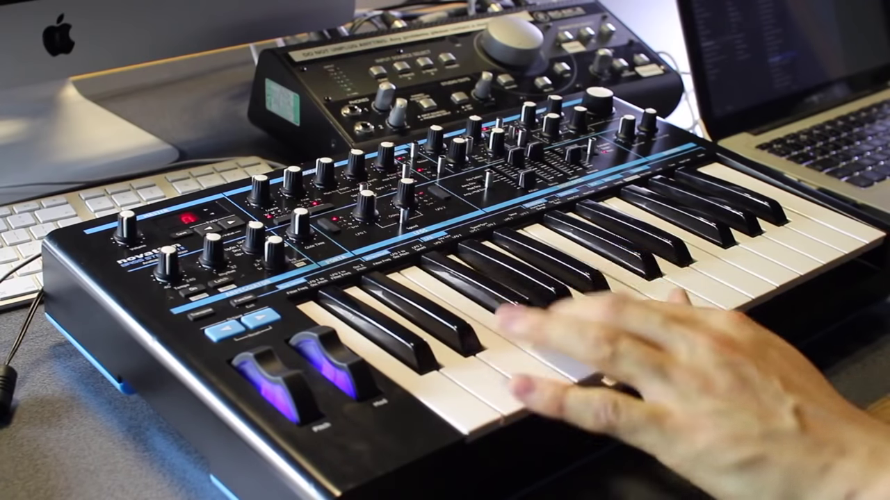
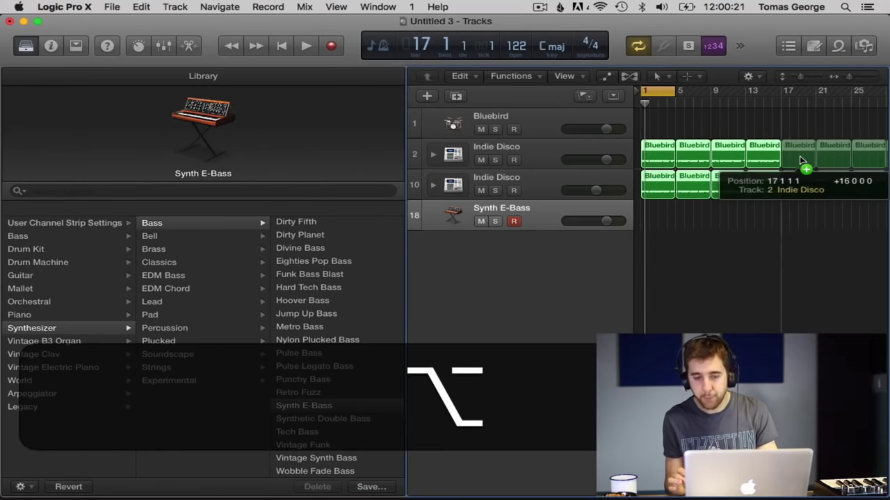
Copy the selected Bluebird regions on both Indie Disco tracks from bar 17 to bar 33.
scroll(764, 161, "right", 3)
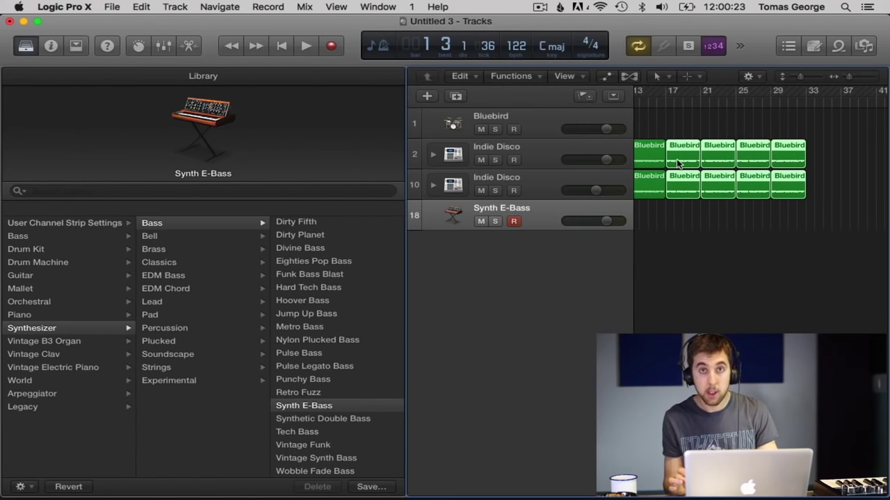
left_click_drag(680, 163, 820, 153)
scroll(722, 125, "left", 5)
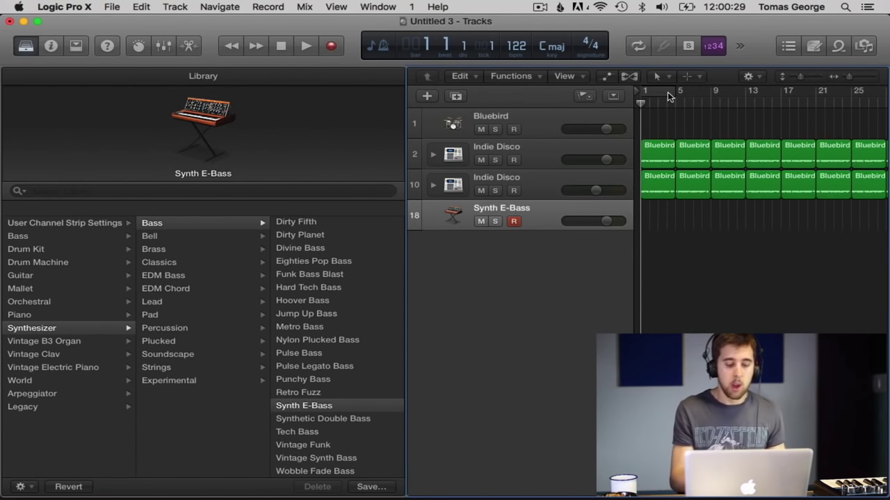
Record a four-bar bass part on the Synth E-Bass track and quantize all its notes to 1/16 Note.
key("r")
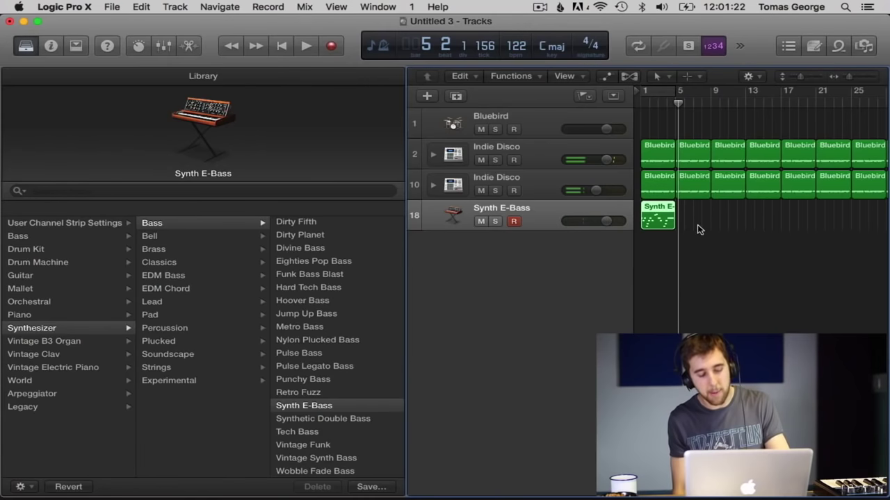
key("super+4")
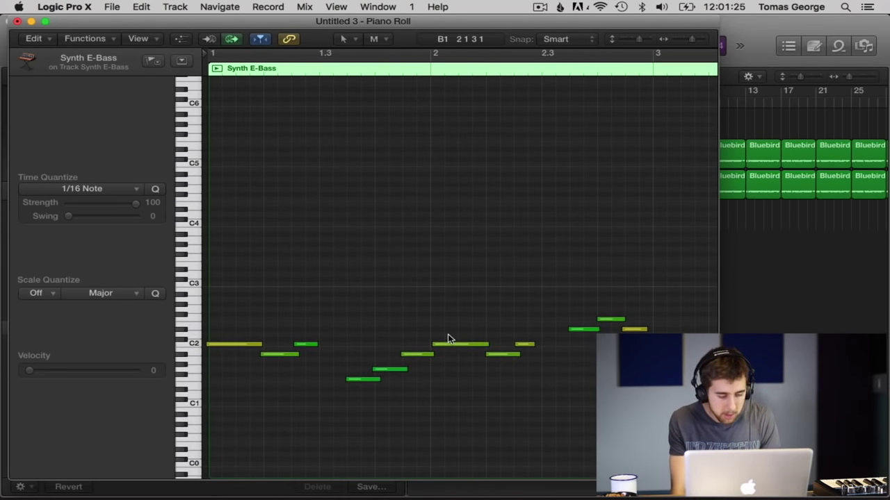
key("super+a")
left_click(156, 190)
key("space")
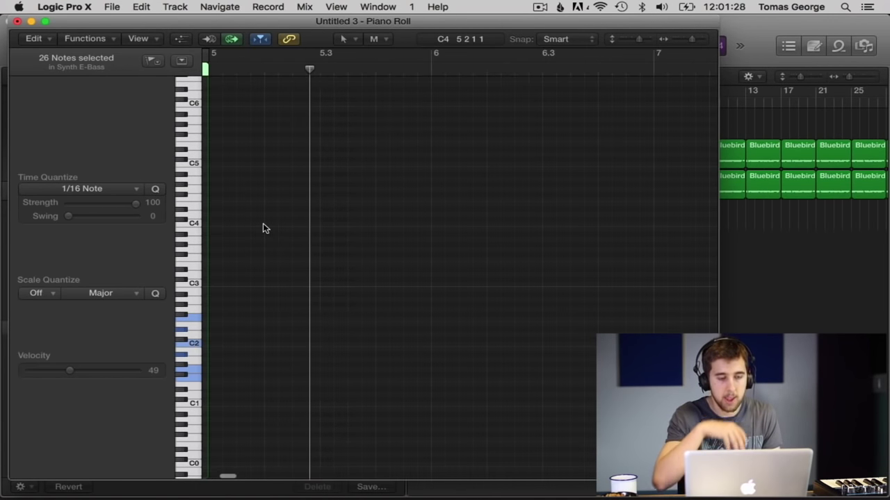
left_click(18, 21)
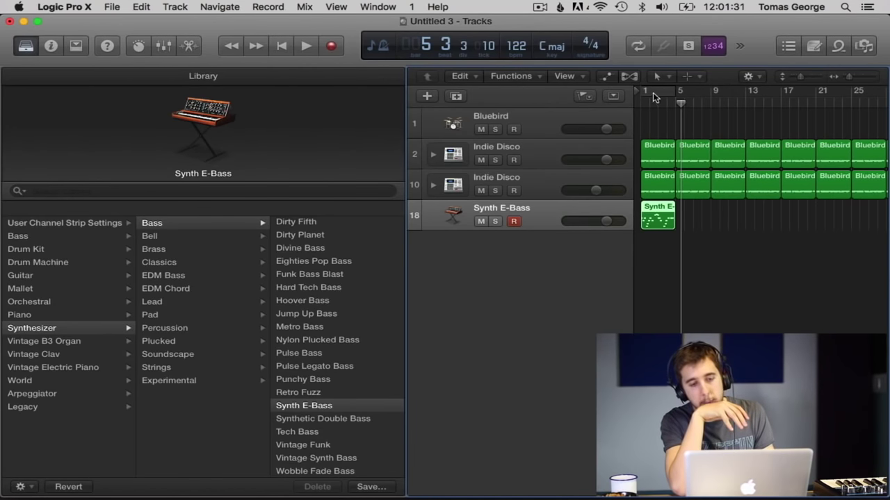
Play the recorded bass region in a cycle over bars 1 to 5 and slightly shorten its second note in the Piano Roll.
key("space")
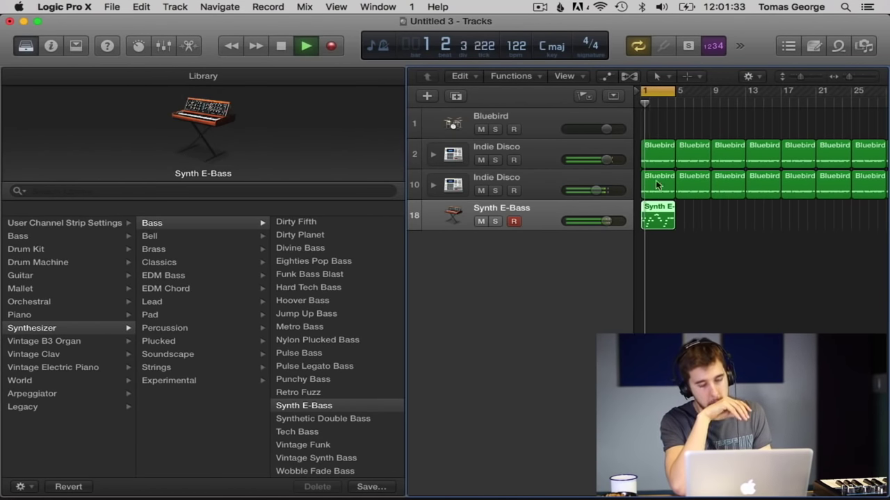
key("super+4")
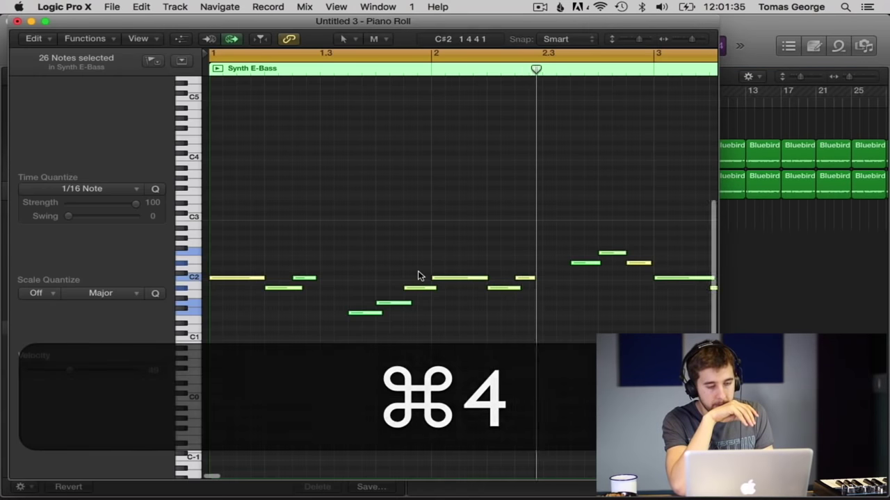
left_click(287, 256)
key("space")
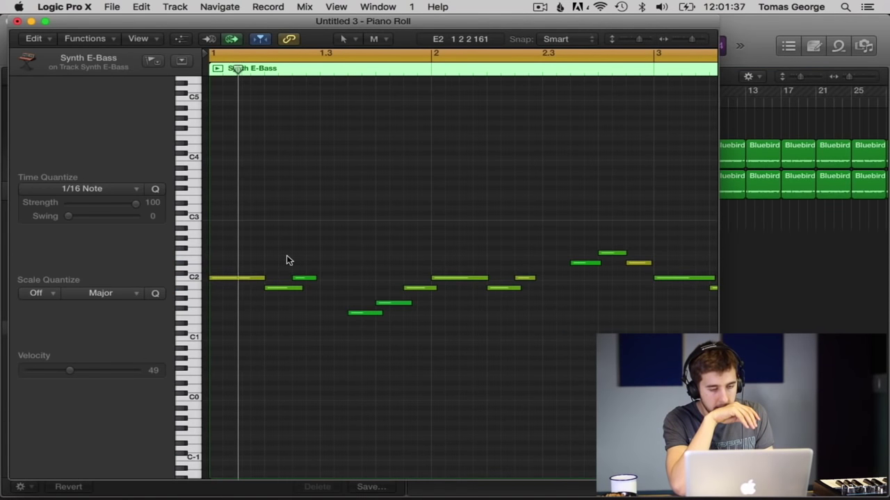
left_click_drag(297, 288, 296, 288)
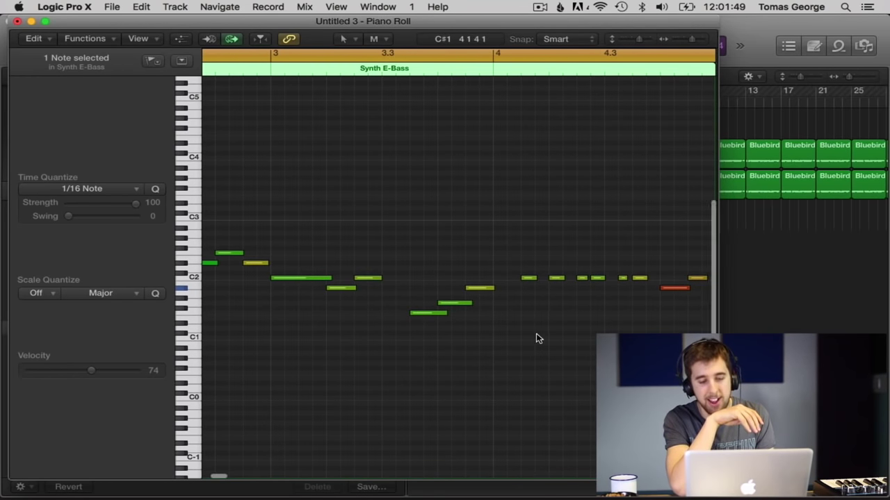
scroll(536, 333, "right", 2)
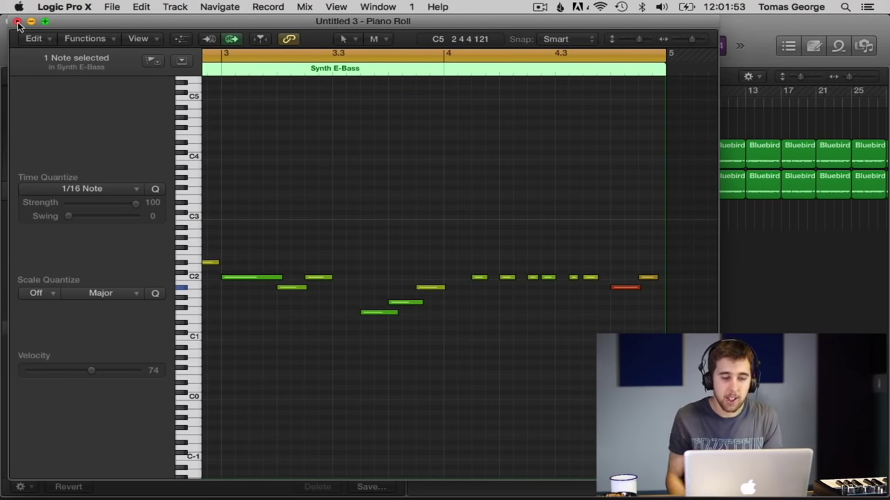
Try a swing of 100 on all the bass notes, and the 1/16 Swing C quantize value.
scroll(282, 275, "left", 10)
key("super+a")
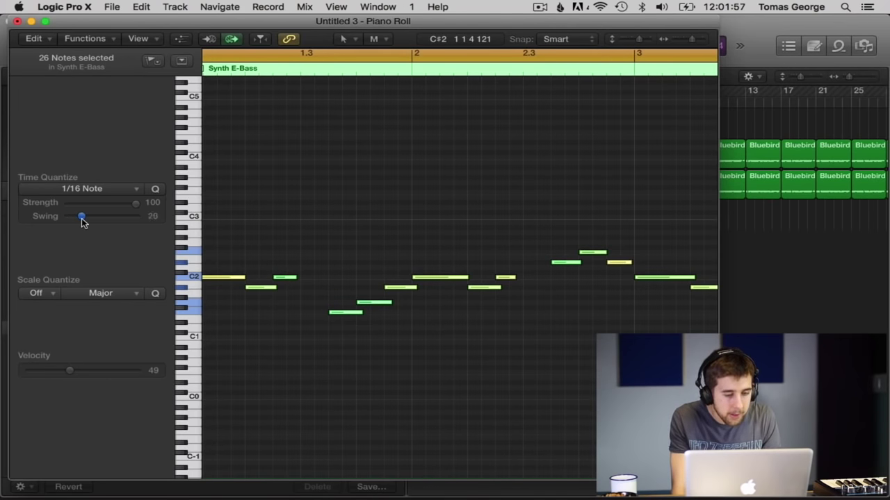
key("space")
left_click_drag(95, 216, 160, 220)
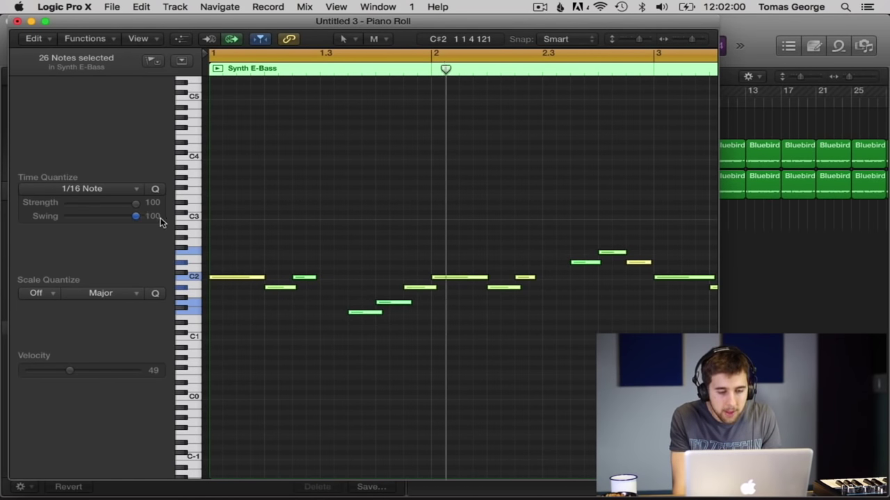
left_click(135, 192)
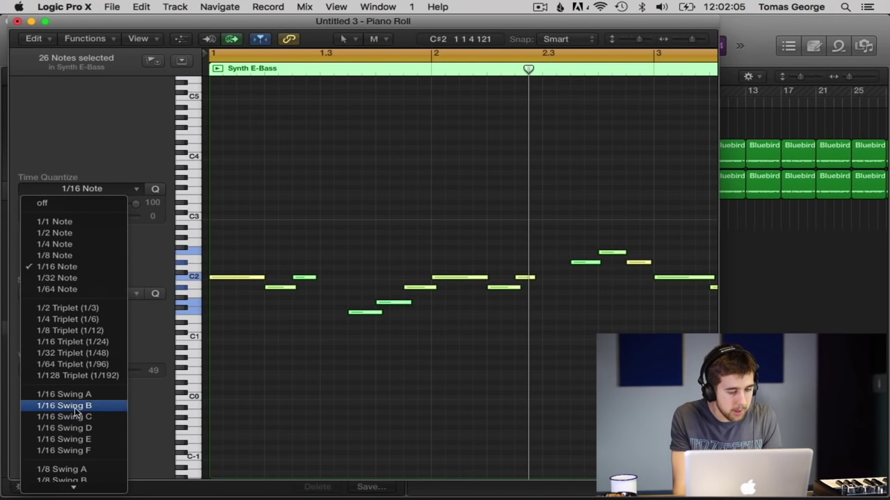
left_click(64, 417)
key("space")
key("space")
Quantize all the bass notes to 1/16 Swing F with the swing set to 62.
left_click(128, 193)
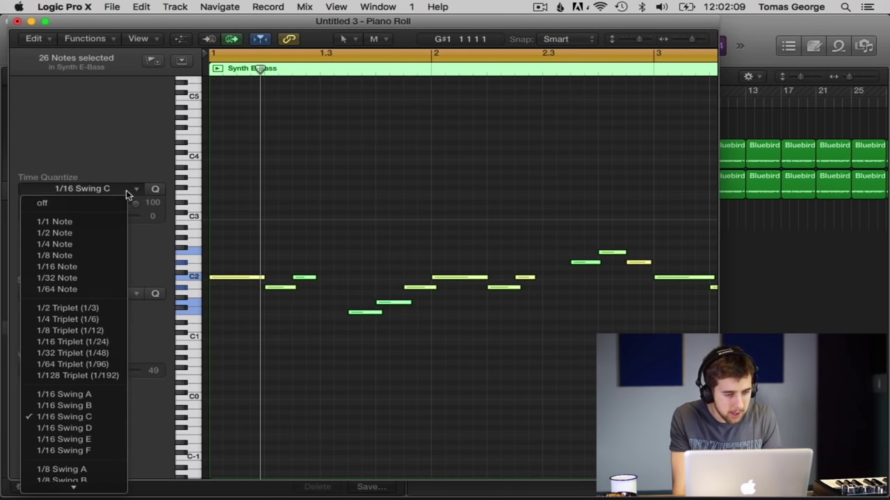
left_click(62, 451)
left_click(274, 347)
key("super+a")
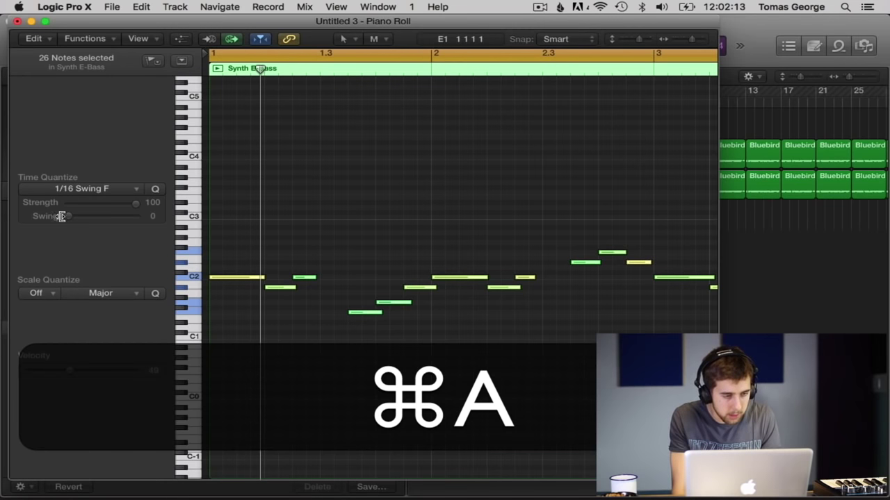
left_click_drag(61, 216, 115, 218)
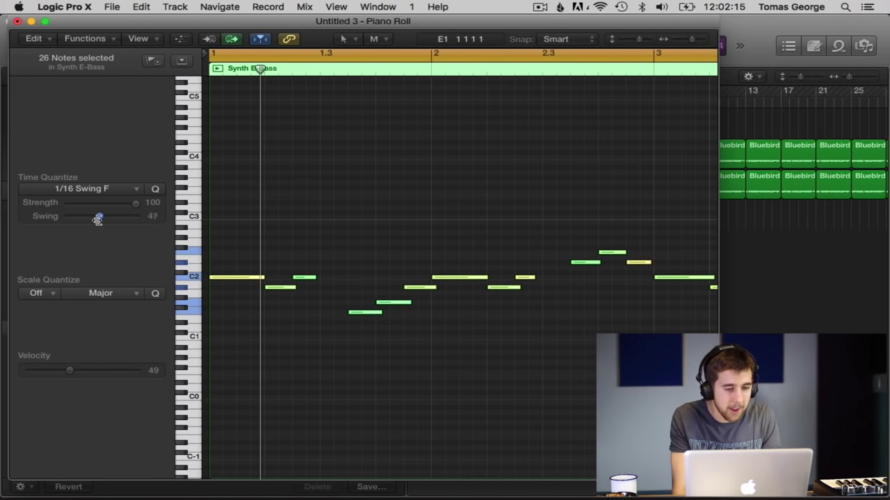
key("space")
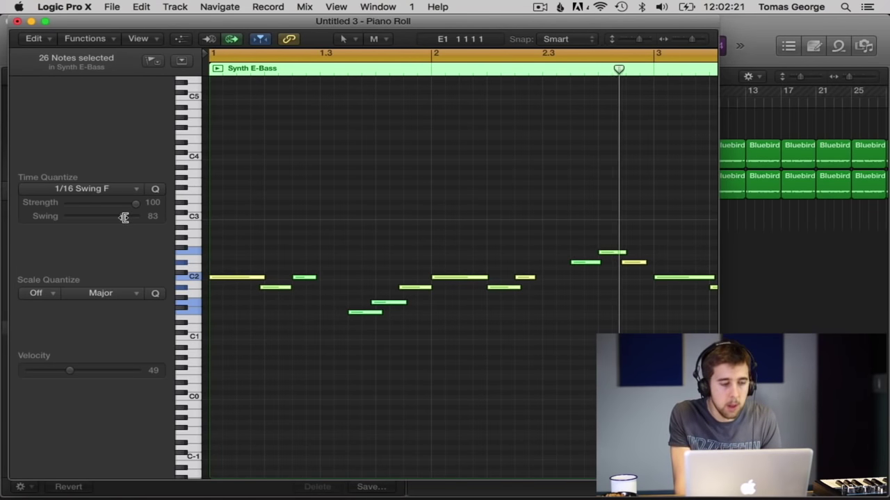
left_click_drag(124, 218, 110, 217)
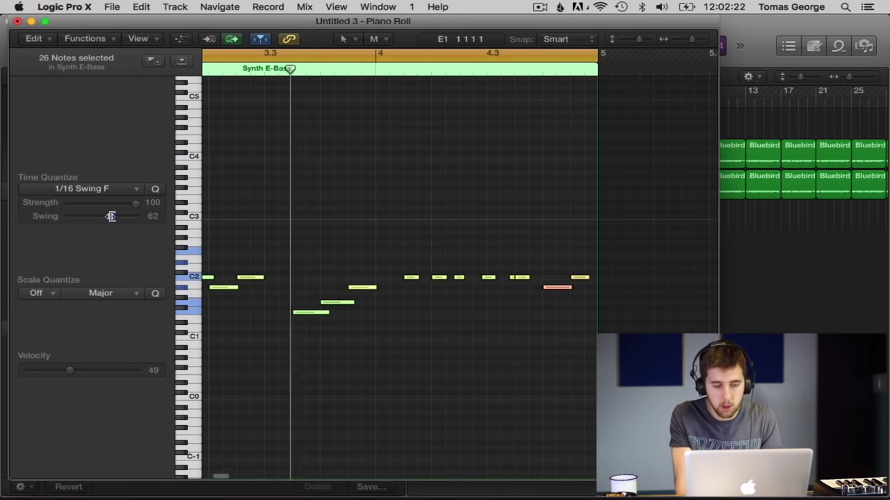
Requantize the six repeated C2 notes in bar 4 to 1/16 Note, nudge bar 2's last note slightly later and close the Piano Roll.
left_click(445, 262)
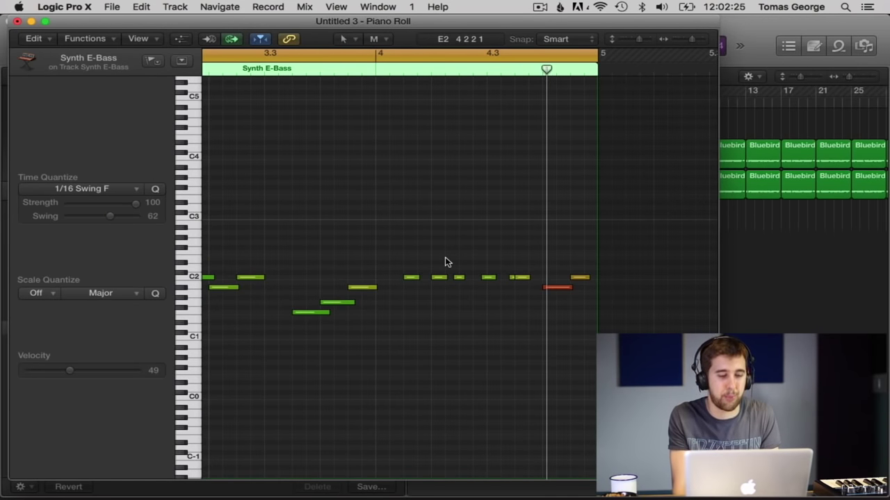
left_click_drag(437, 269, 526, 302)
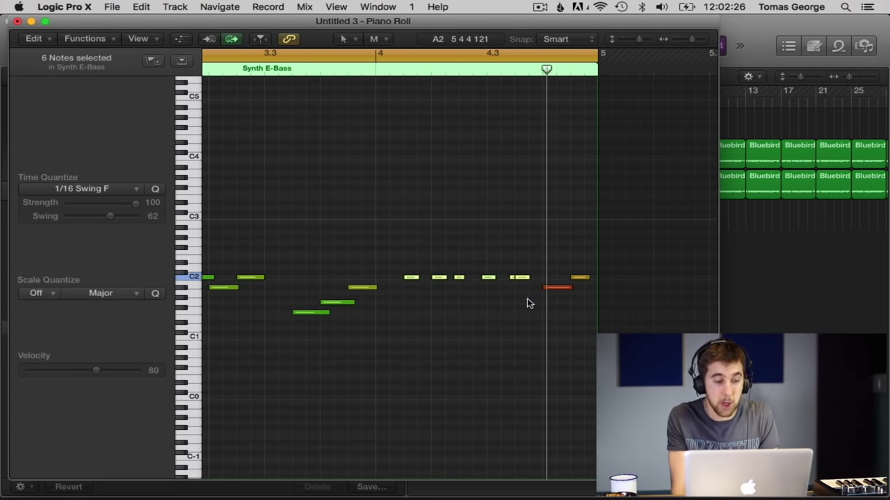
left_click(132, 190)
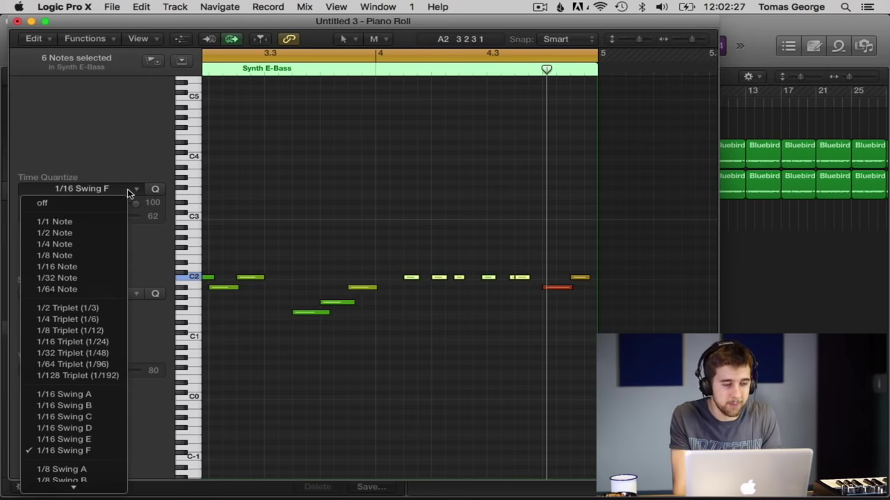
left_click(68, 268)
left_click(408, 216)
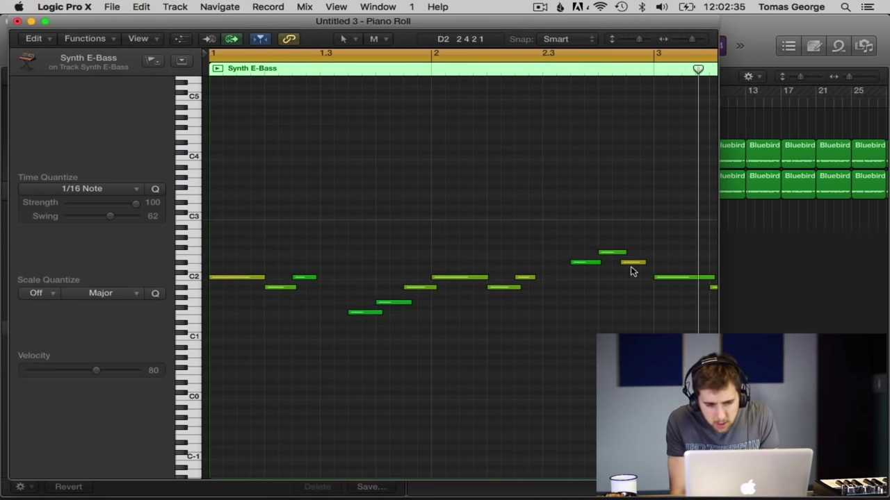
left_click_drag(633, 265, 637, 265)
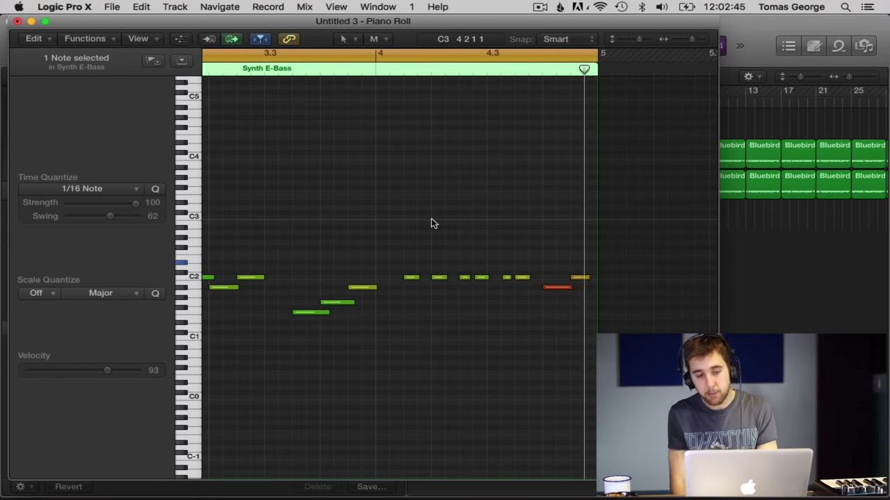
left_click(17, 21)
Copy the Synth E-Bass region along its track so that it repeats from bar 1 to bar 33.
left_click(750, 236)
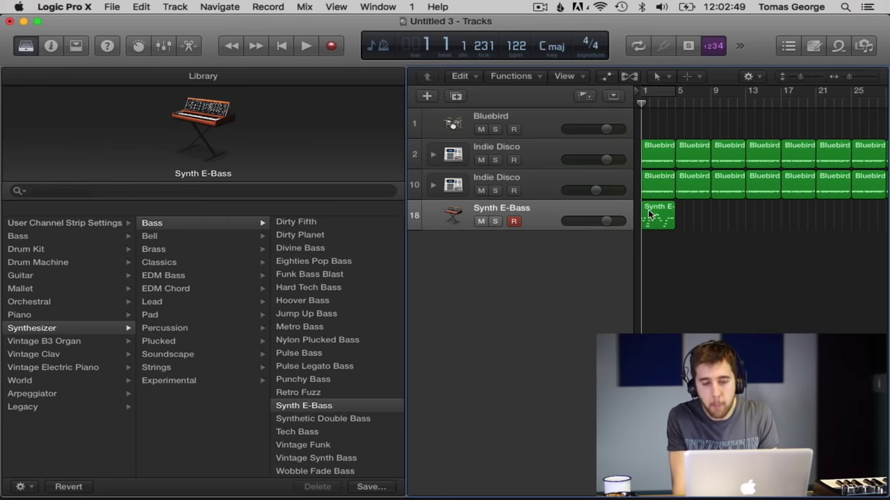
left_click_drag(650, 216, 734, 223)
left_click_drag(662, 219, 800, 219)
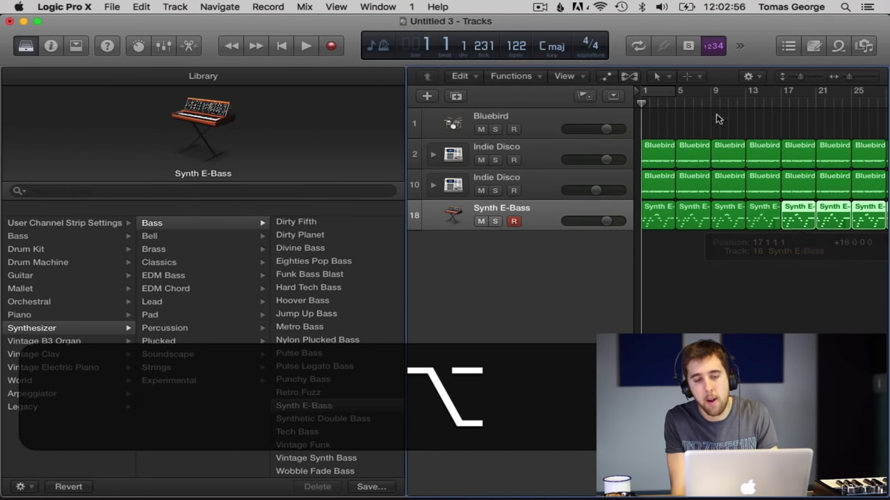
Turn on the cycle area, extend it from bar 1 to bar 33 and hide the Library.
left_click(661, 90)
left_click_drag(670, 91, 854, 101)
left_click(725, 259)
scroll(725, 259, "left", 5)
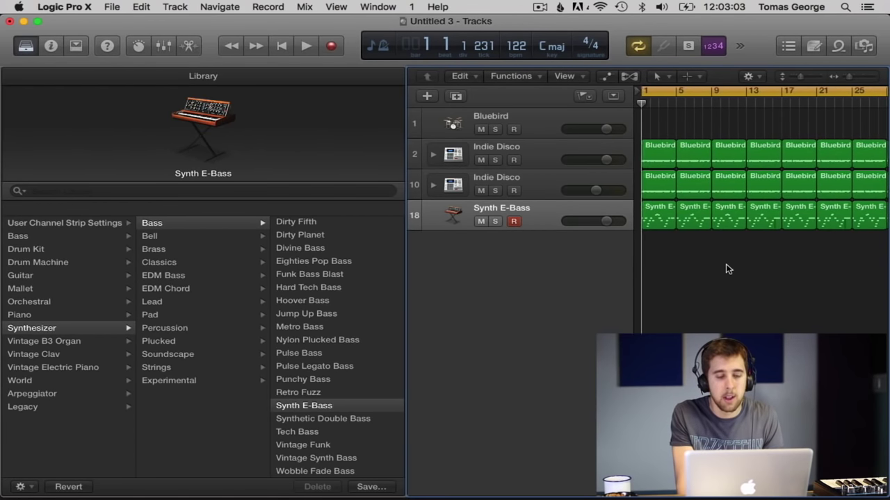
left_click(31, 45)
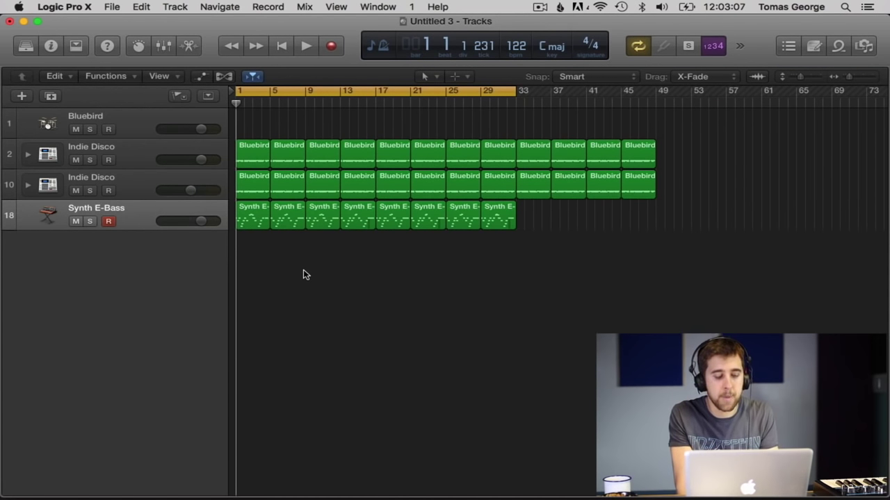
Open the ES2 instrument of the Synth E-Bass channel in the Mixer and set its second filter's cutoff to about 0.452.
key("super+2")
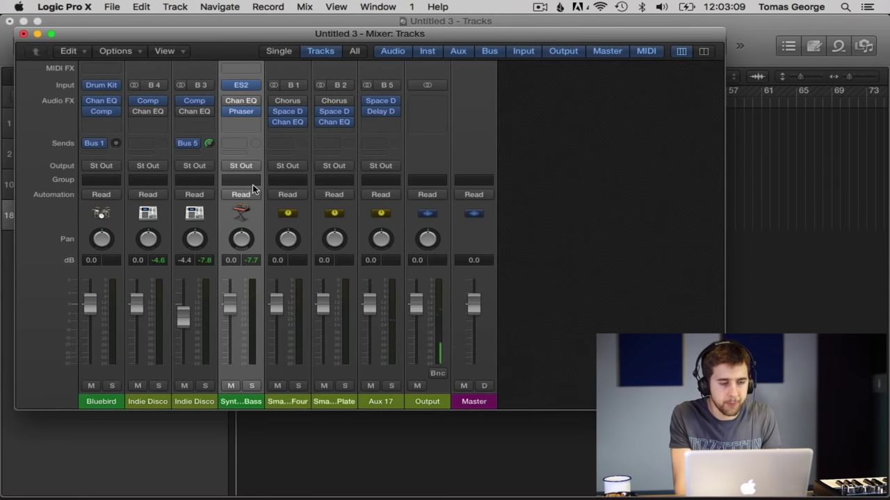
scroll(252, 188, "up", 3)
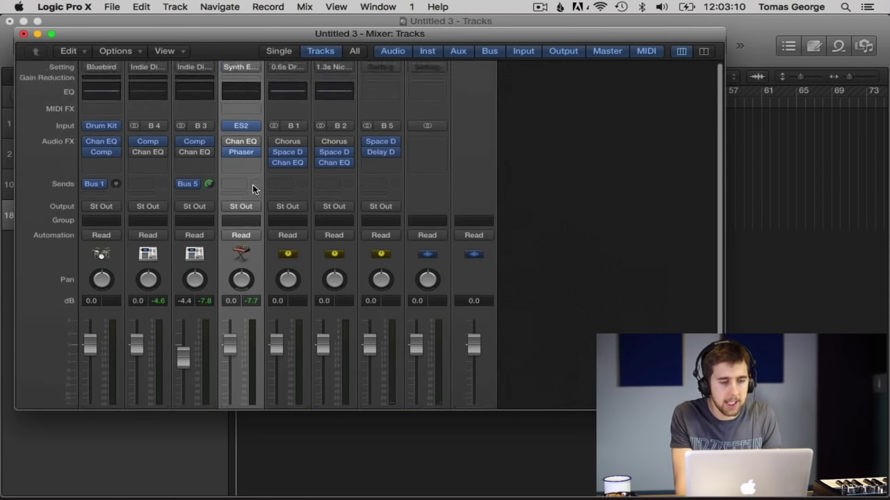
left_click(242, 128)
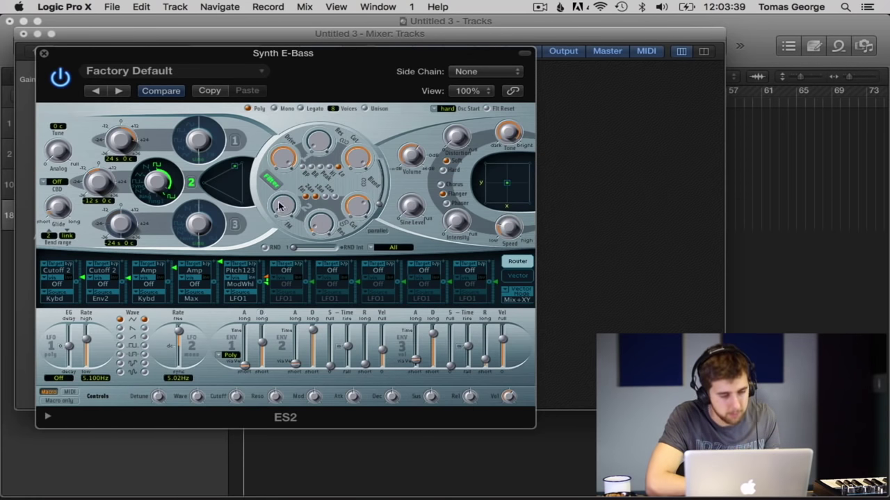
left_click_drag(355, 188, 358, 220)
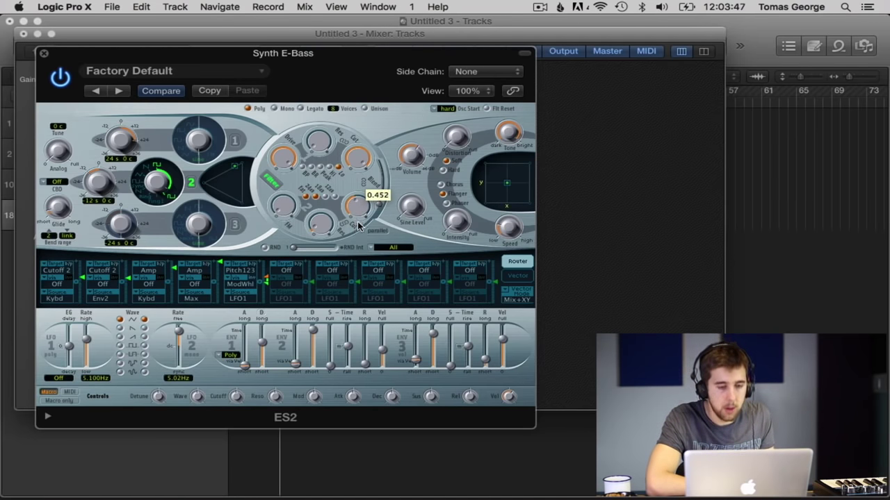
Shape the bass in ES2 by raising the sine level, adding flanger intensity and lowering the filter 2 cutoff further, and close the instrument.
mouse_move(457, 141)
left_mouse_down()
mouse_move(457, 85)
mouse_move(456, 141)
left_mouse_up()
left_click_drag(456, 220, 456, 181)
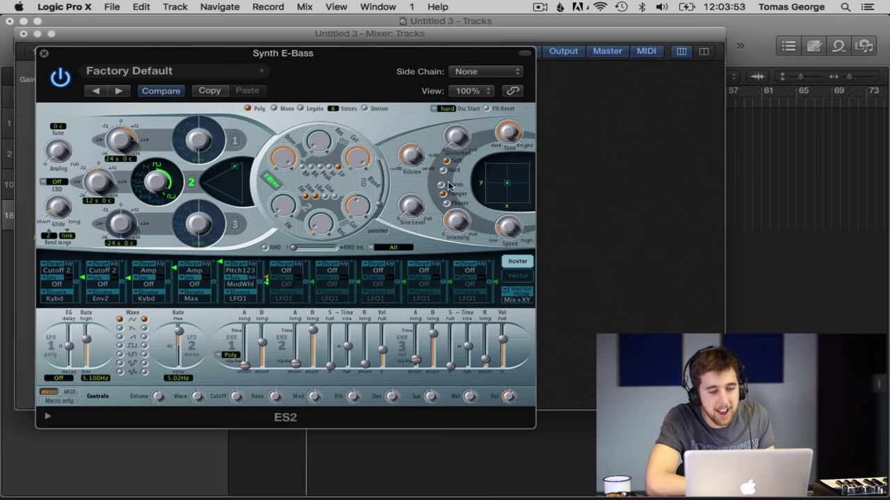
left_click_drag(411, 205, 411, 132)
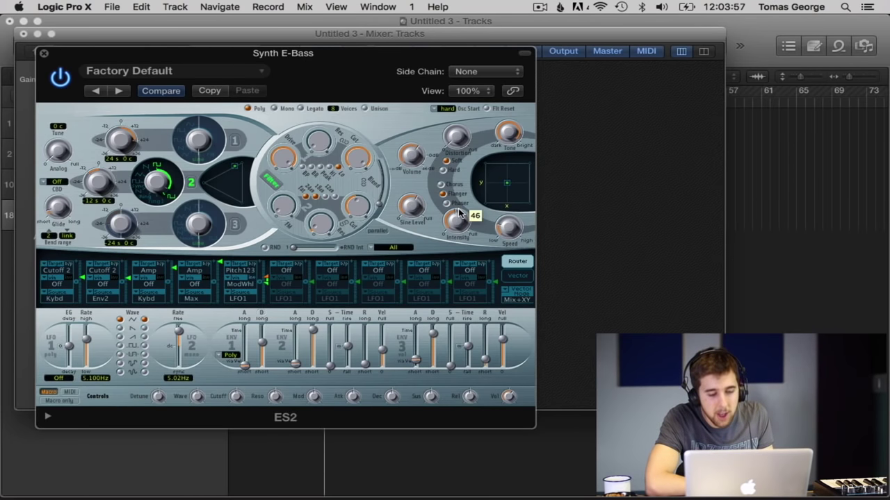
mouse_move(433, 332)
left_mouse_down()
mouse_move(436, 380)
mouse_move(437, 331)
left_mouse_up()
left_click_drag(459, 225, 459, 241)
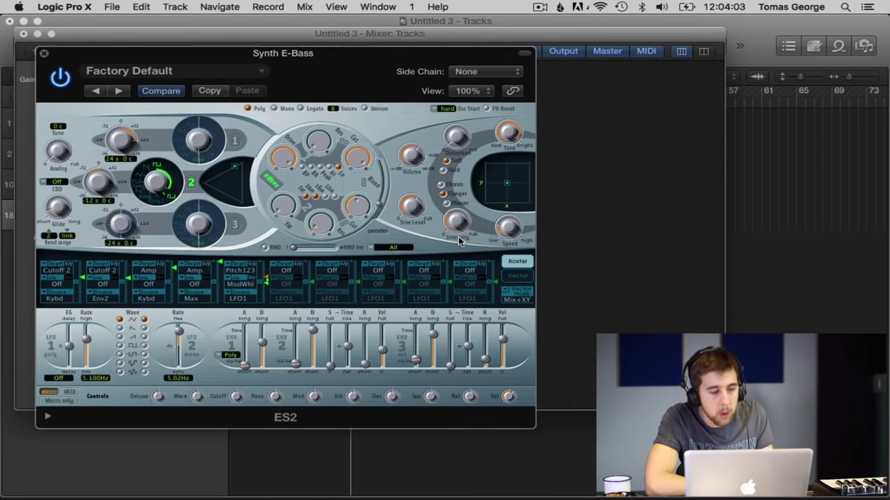
left_click_drag(354, 207, 357, 224)
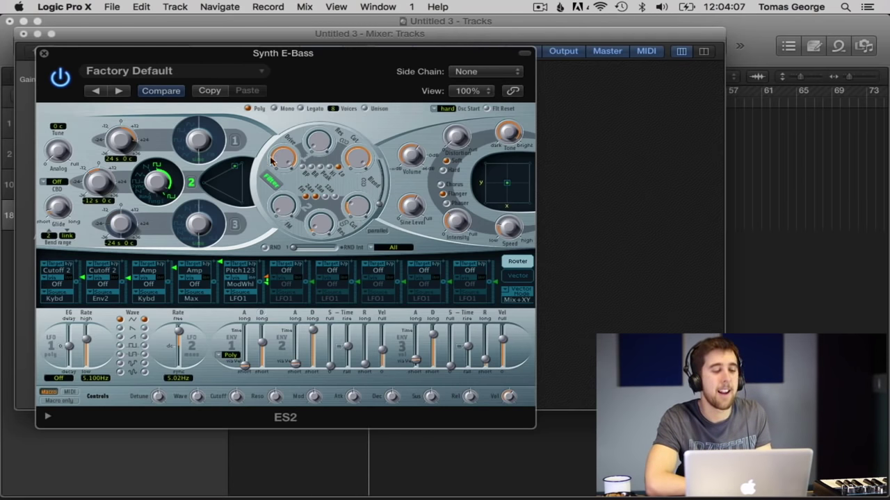
left_click(44, 54)
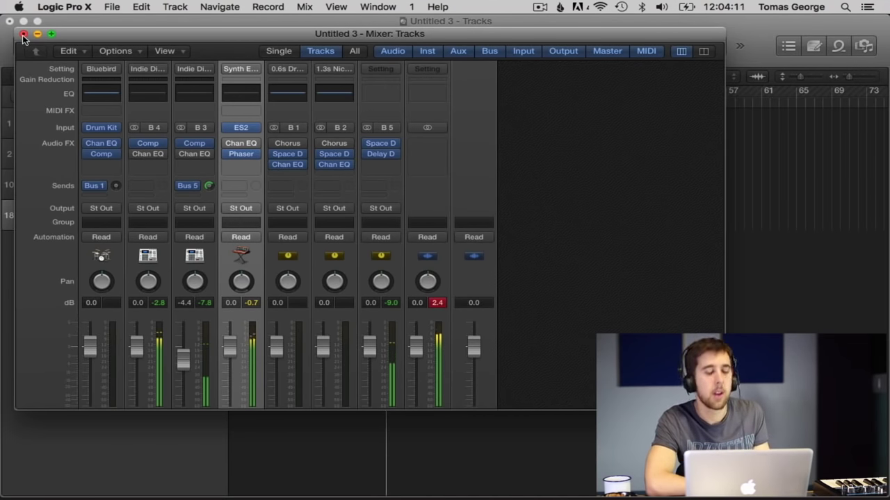
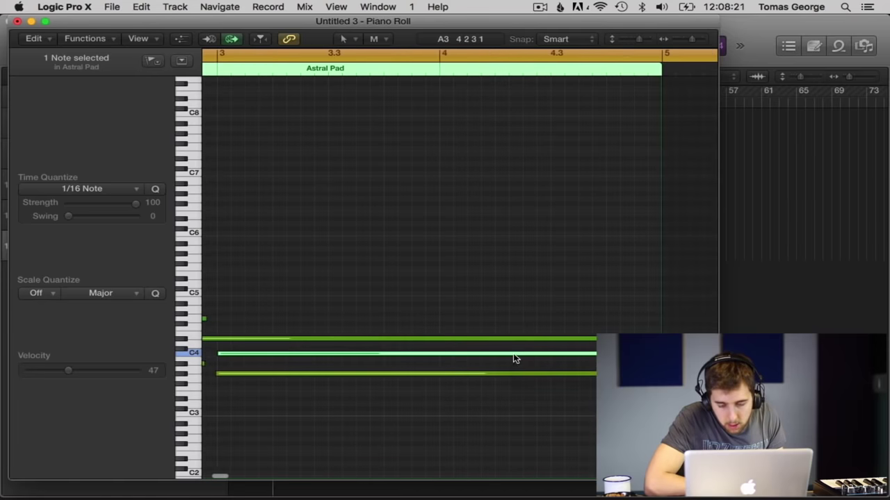
Close the Piano Roll, copy the Astral Pad region so it repeats from bar 1 to bar 17, and turn off the cycle area.
left_click(112, 91)
left_click(16, 22)
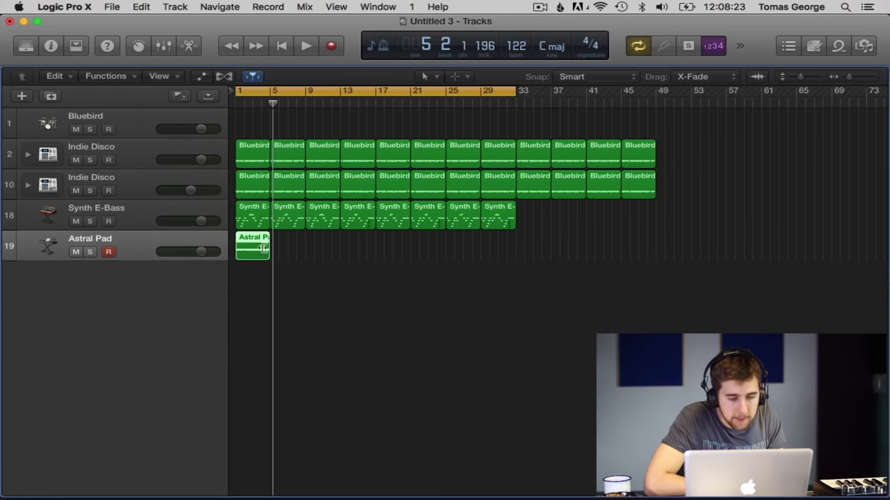
left_click_drag(250, 242, 328, 241)
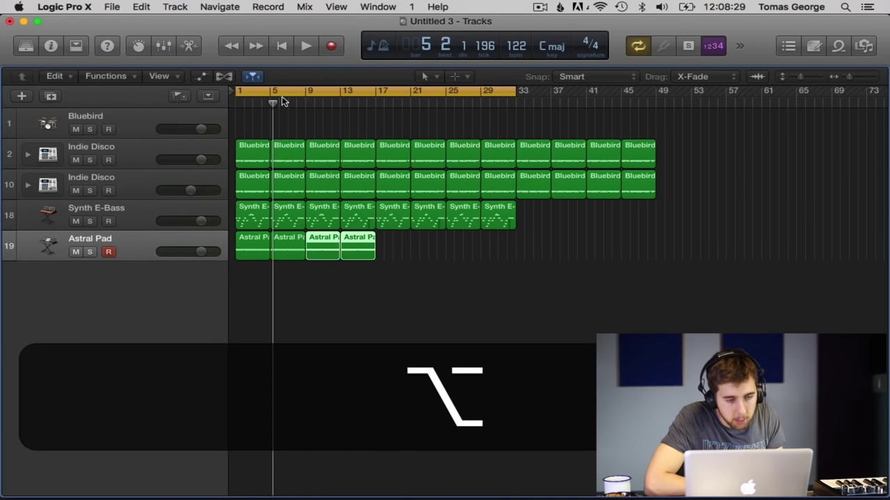
left_click(294, 90)
Move all Indie Disco and Synth E-Bass regions to start at bar 9 and repeat the Astral Pad regions up to bar 49.
left_click_drag(252, 128, 649, 214)
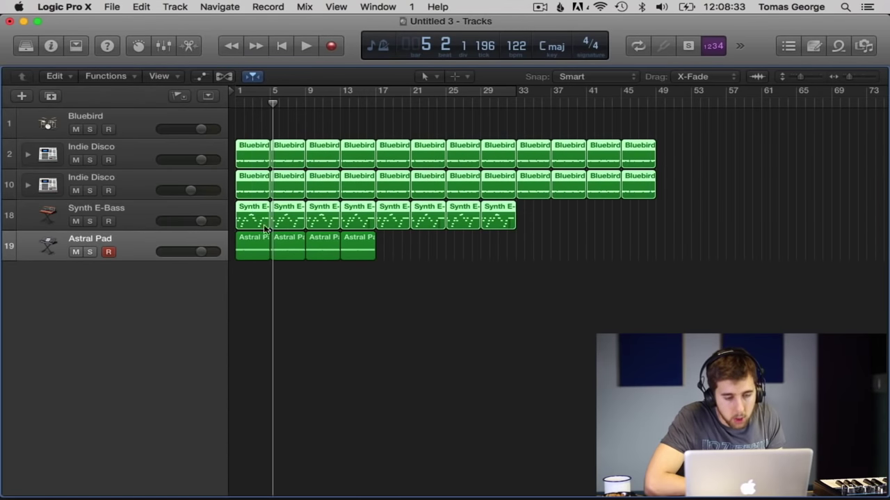
left_click_drag(252, 210, 321, 210)
left_click_drag(427, 248, 536, 257)
left_click(288, 211)
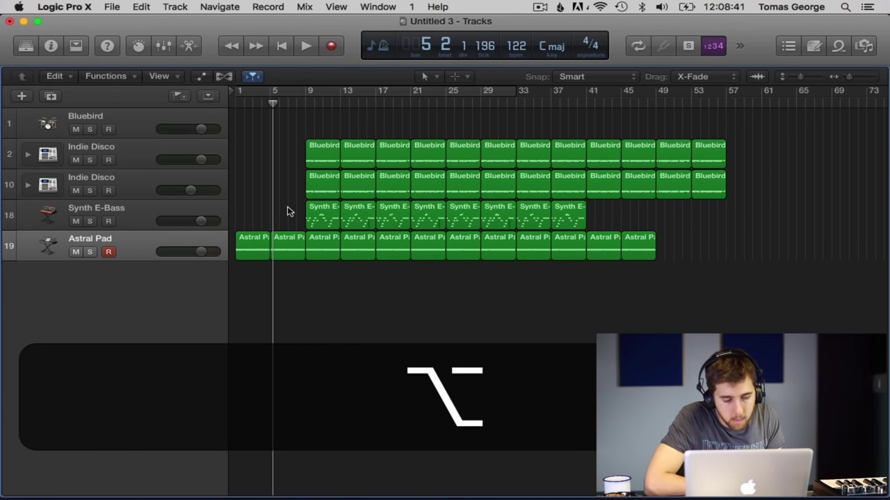
Move all Indie Disco and Synth E-Bass regions to start at bar 17 and add a copied Synth E-Bass region at bar 13.
left_click_drag(292, 132, 718, 210)
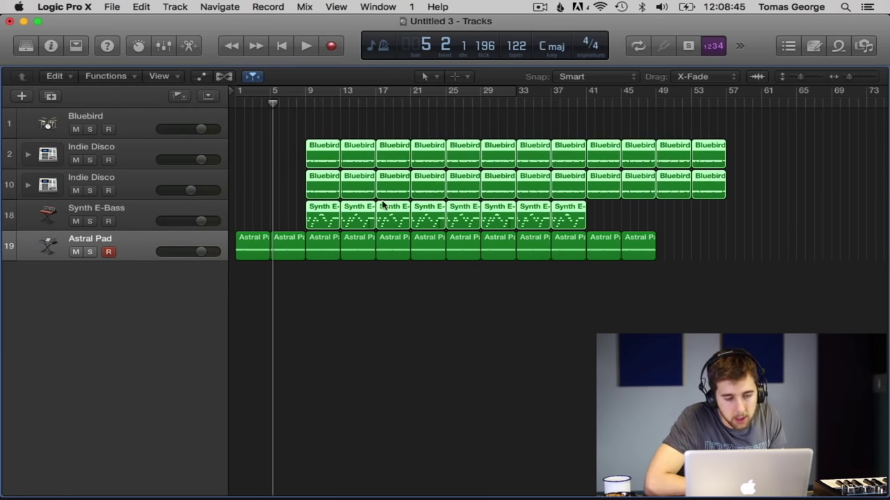
left_click_drag(318, 225, 358, 223)
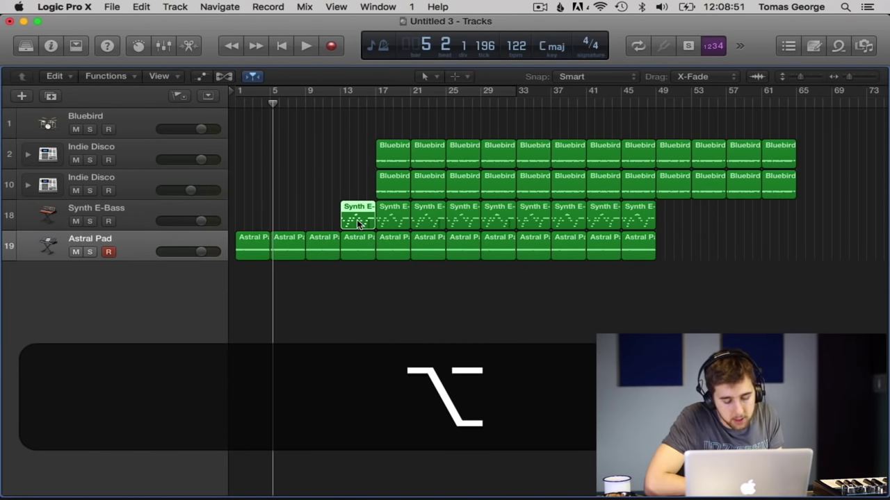
Colour the Synth E-Bass region at bar 13 red.
key("alt+c")
left_click(221, 182)
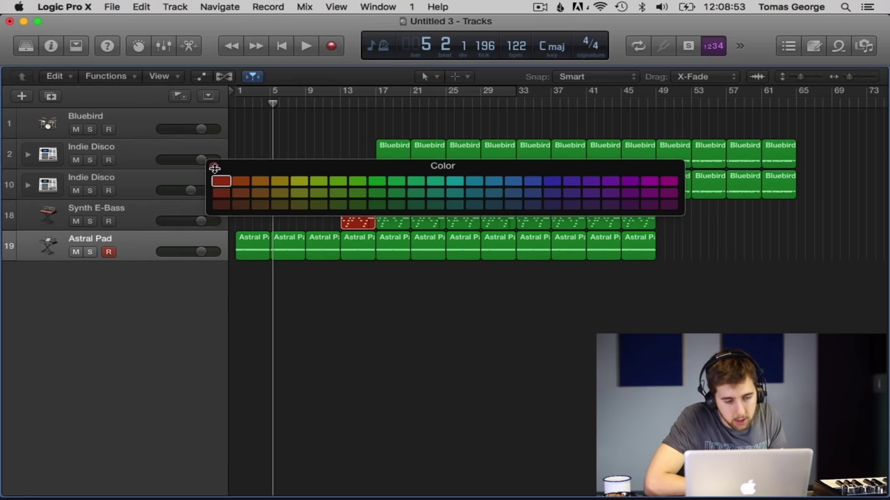
left_click(213, 167)
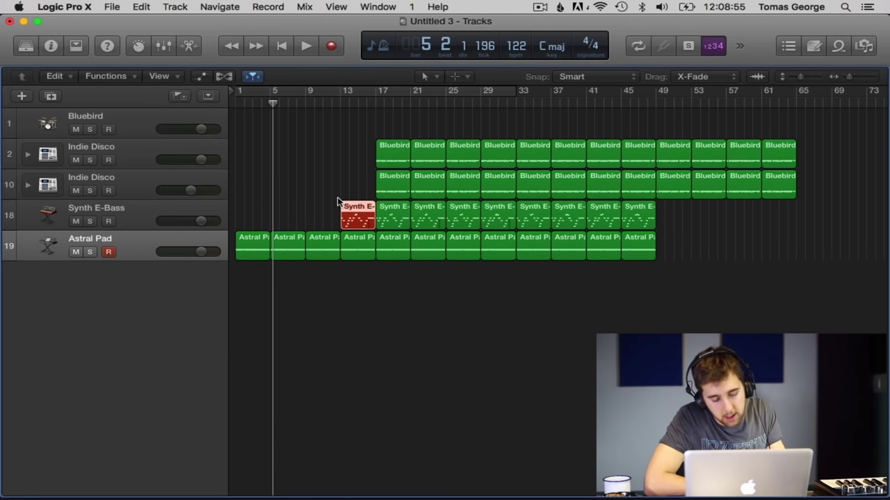
Open the red bass region in the Piano Roll and delete its notes, keeping only the six repeated C2 notes in bar 16.
key("super+4")
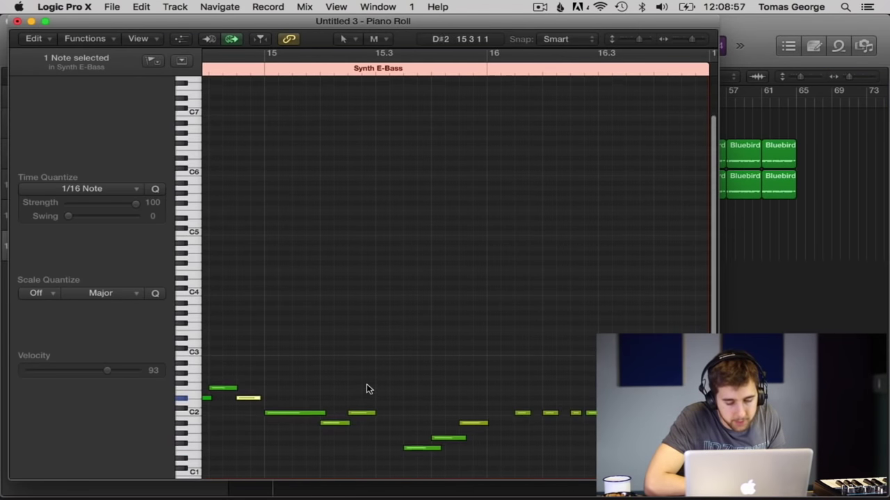
scroll(366, 384, "down", 3)
scroll(367, 389, "left", 3)
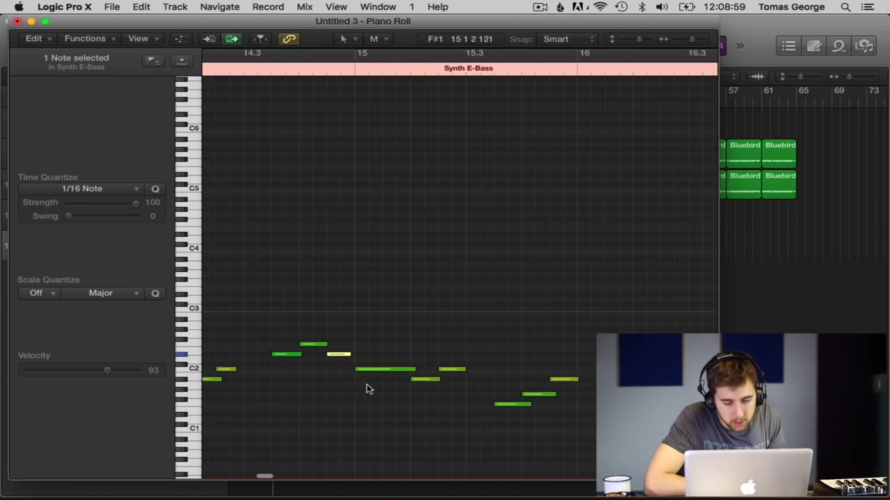
scroll(367, 388, "right", 5)
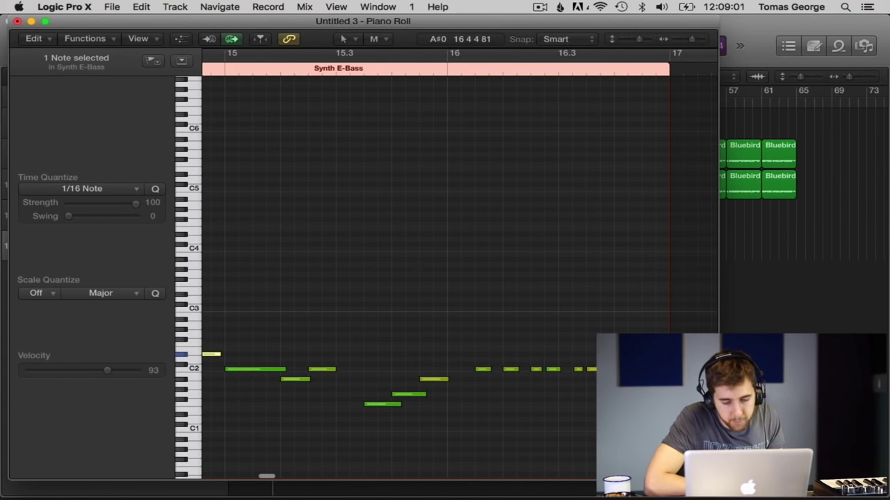
left_click_drag(648, 410, 612, 365)
left_click_drag(433, 424, 322, 287)
key("Delete")
scroll(322, 287, "right", 10)
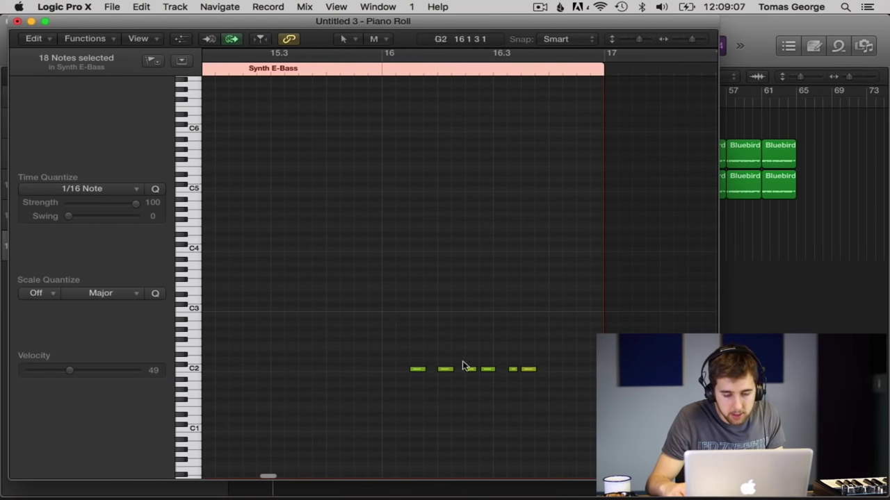
Copy the six C2 notes from bar 16 into bar 15 and close the Piano Roll.
key("space")
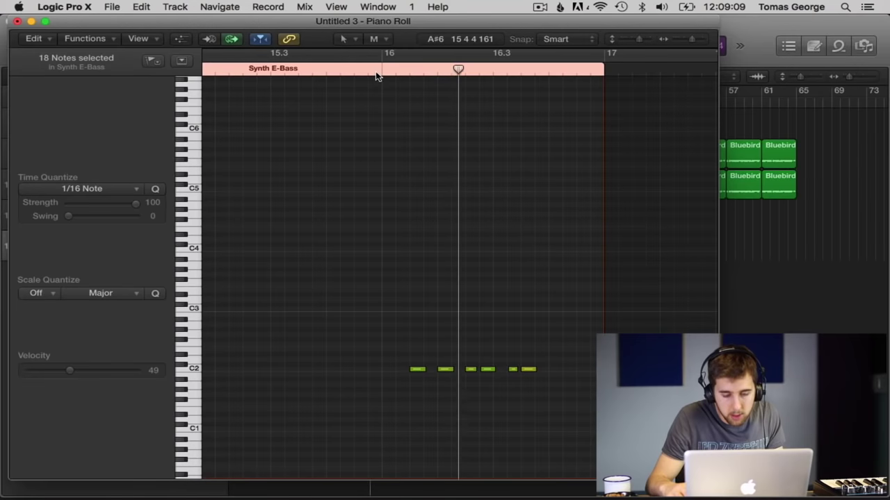
left_click_drag(574, 417, 395, 334)
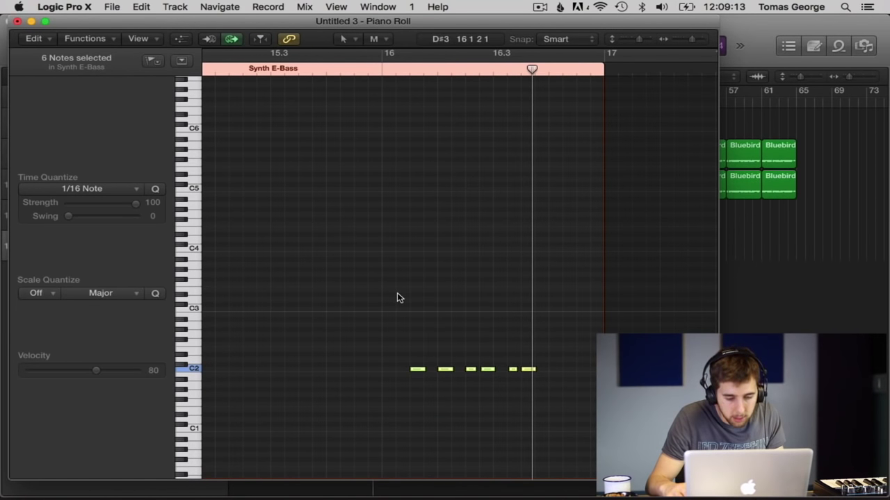
scroll(396, 297, "left", 5)
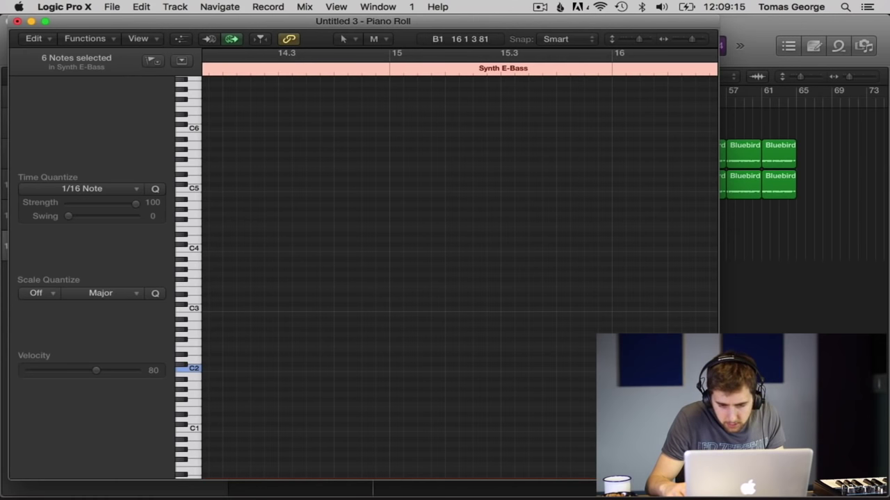
left_click_drag(647, 371, 426, 372)
scroll(426, 373, "left", 5)
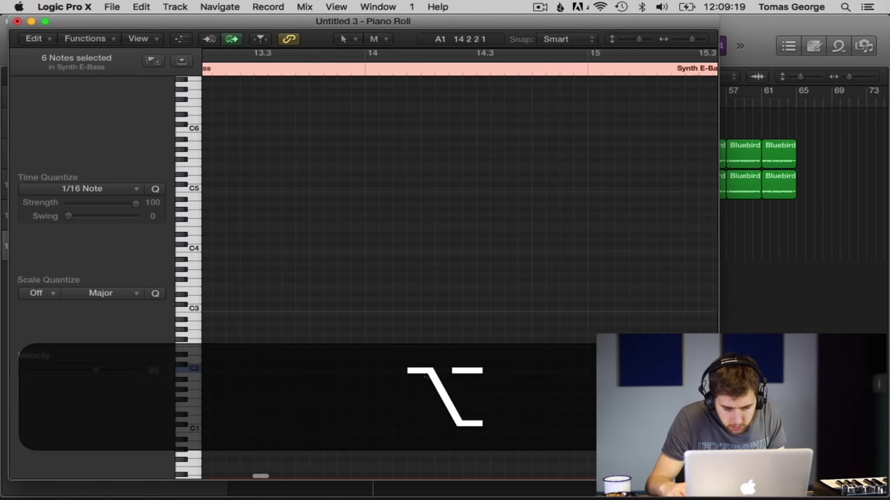
scroll(426, 374, "right", 8)
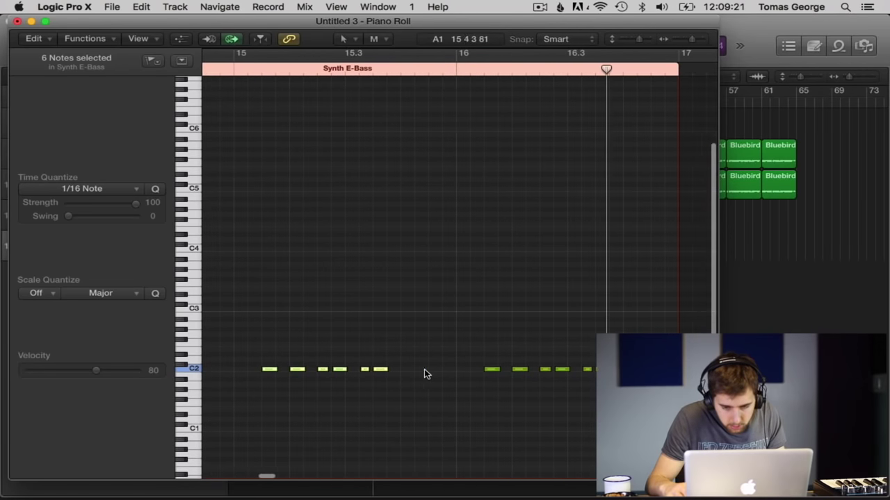
left_click_drag(643, 387, 182, 346)
scroll(292, 363, "left", 3)
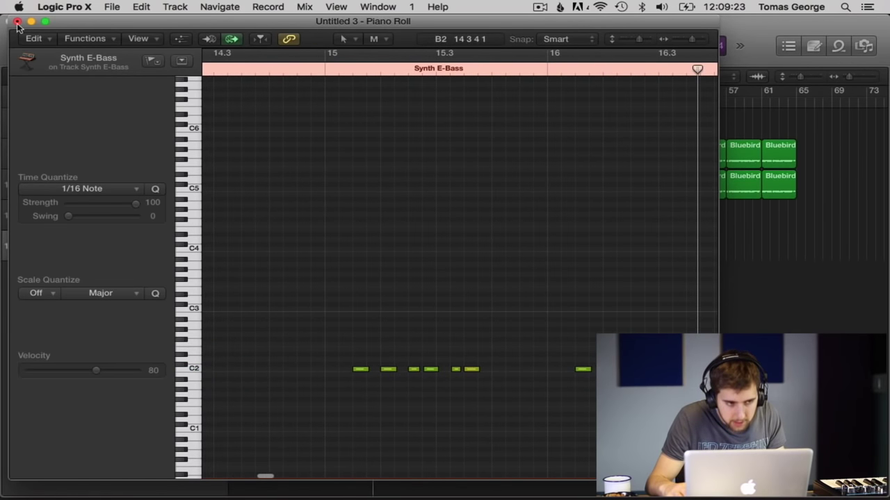
left_click(17, 21)
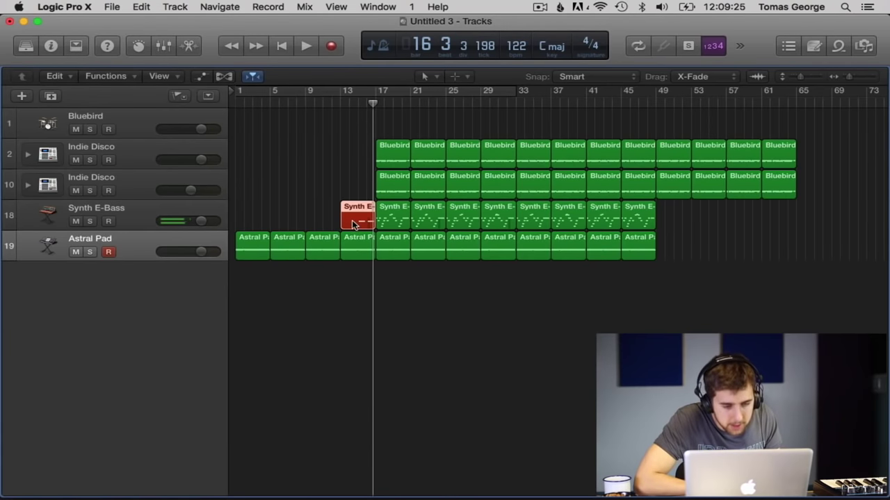
Copy the second half of the red bass region over its first half and join both halves with the Glue Tool.
mouse_move(347, 224)
left_mouse_down()
mouse_move(366, 217)
mouse_move(348, 218)
mouse_move(355, 212)
left_mouse_up()
left_click(468, 77)
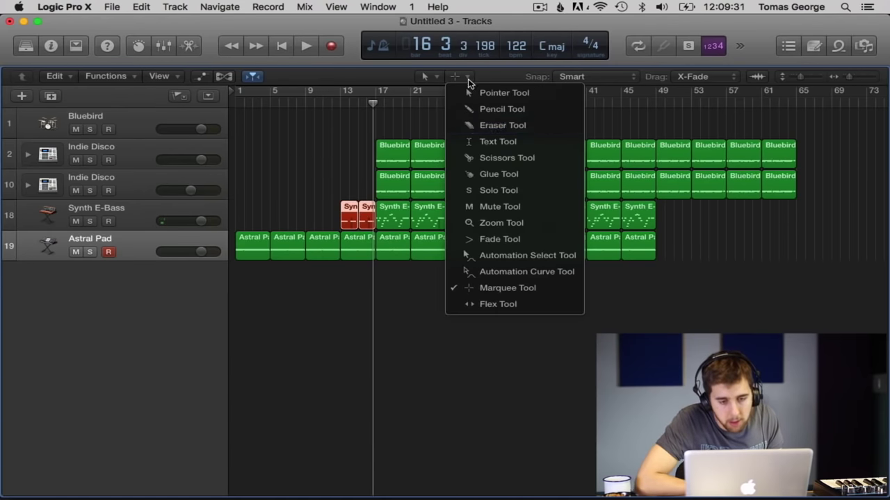
left_click(498, 174)
left_click(352, 220, "super")
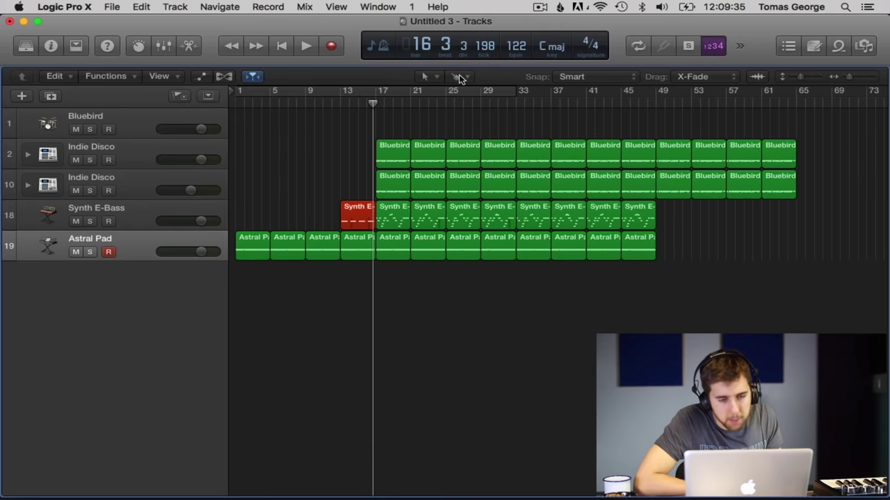
Set the secondary tool to the Mute Tool and copy the red Synth E-Bass region to bar 9.
left_click(456, 77)
left_click(481, 206)
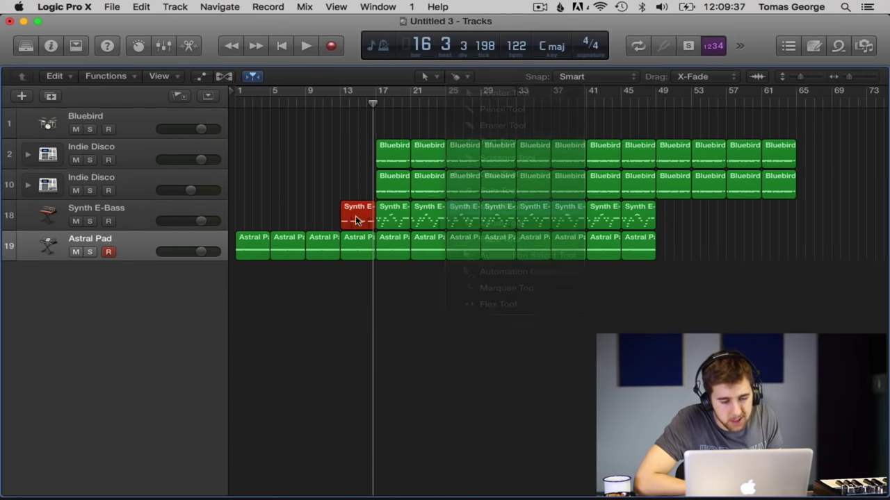
left_click_drag(352, 221, 314, 220)
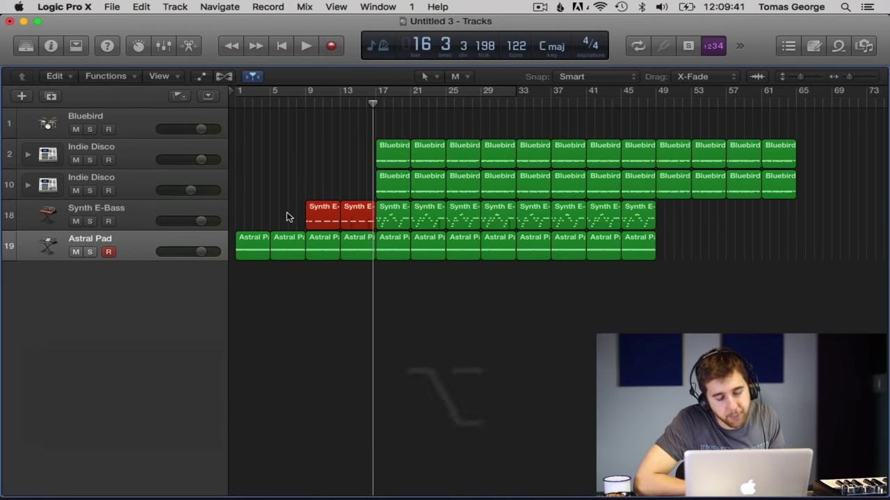
Replace the green Synth E-Bass regions at bars 17 and 21 with copies of the red bass regions.
left_click(390, 213)
key("Delete")
key("Delete")
mouse_move(377, 221)
left_mouse_down()
mouse_move(305, 215)
mouse_move(386, 219)
left_mouse_up()
left_click_drag(501, 211, 467, 211)
left_click(331, 167)
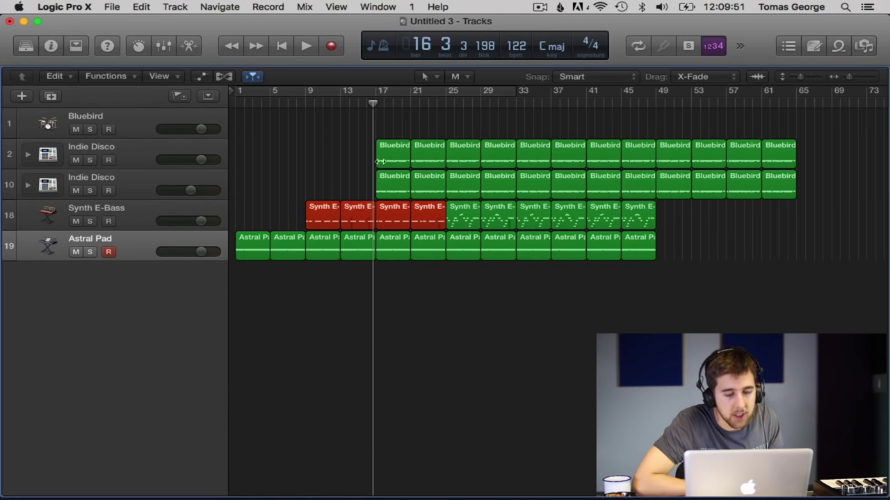
Delete the regions of the second Indie Disco track between bar 17 and bar 33.
left_click(379, 179)
left_click(428, 182, "shift")
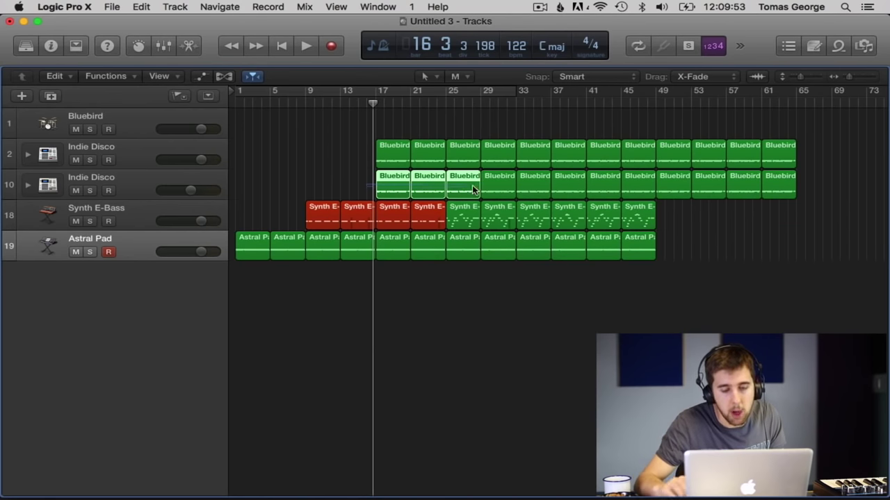
key("Delete")
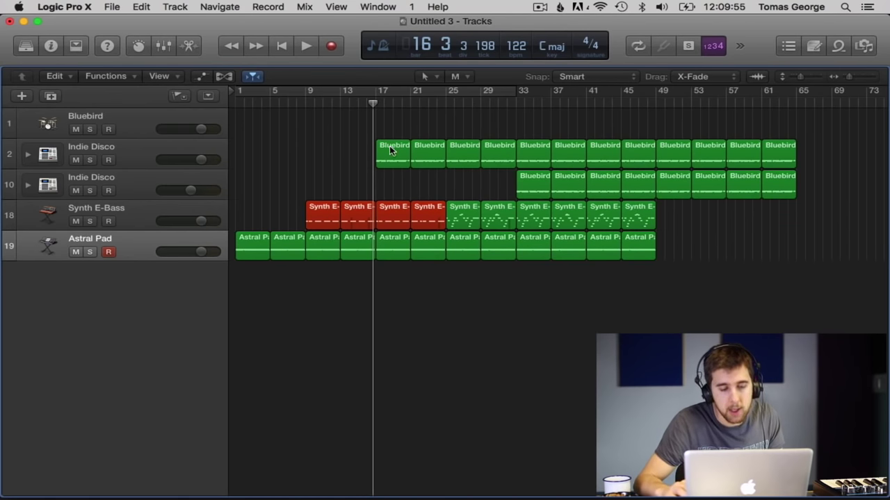
Colour the Bluebird region at bar 17 on the first Indie Disco track yellow.
left_click_drag(461, 124, 489, 151)
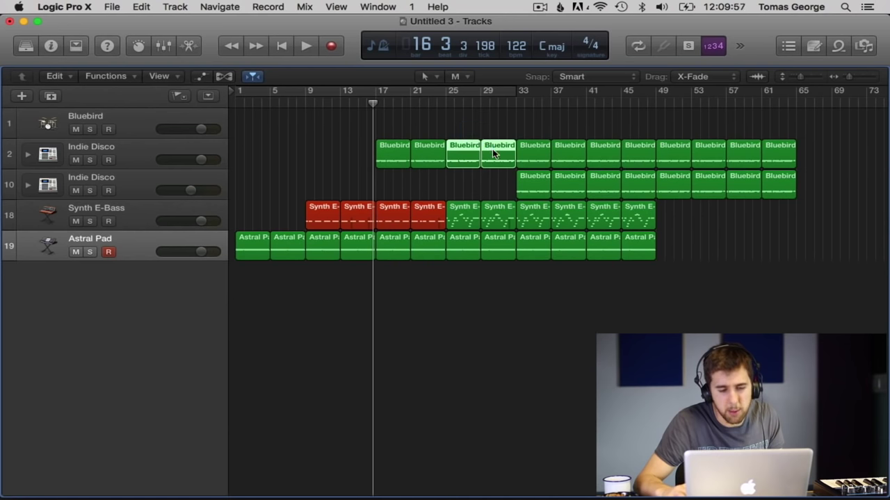
left_click(419, 157)
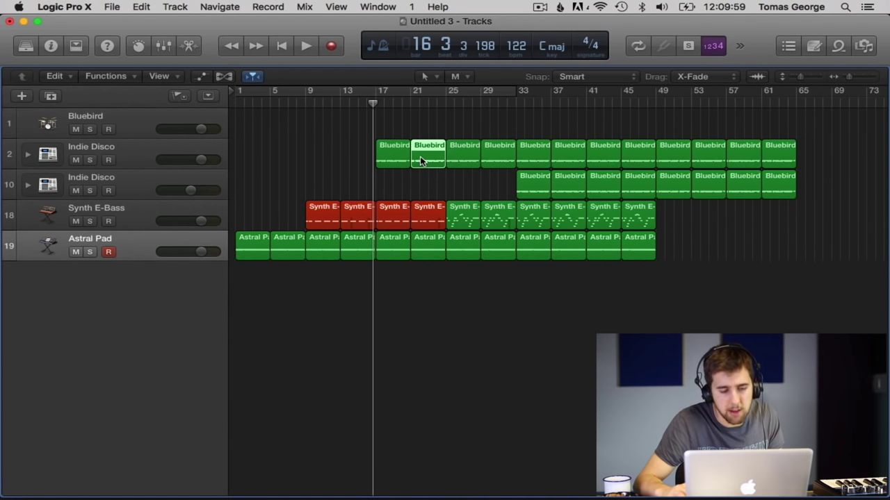
left_click(394, 157)
key("alt+c")
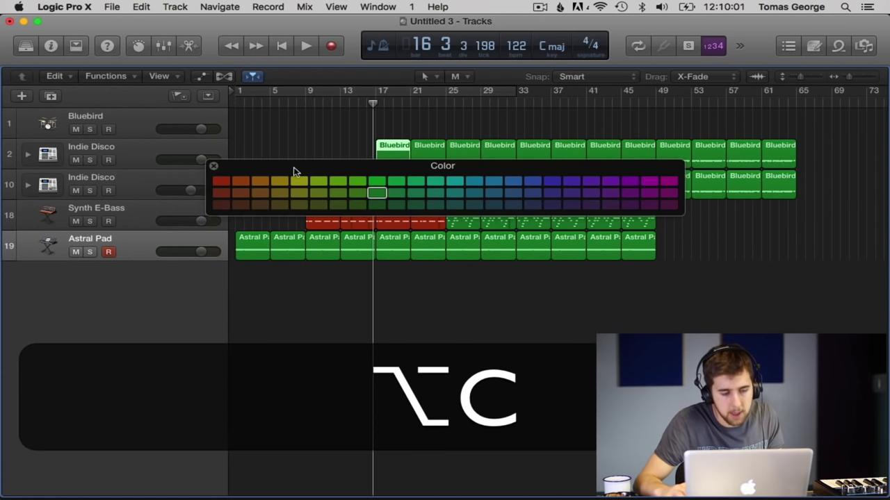
left_click(303, 181)
left_click(213, 166)
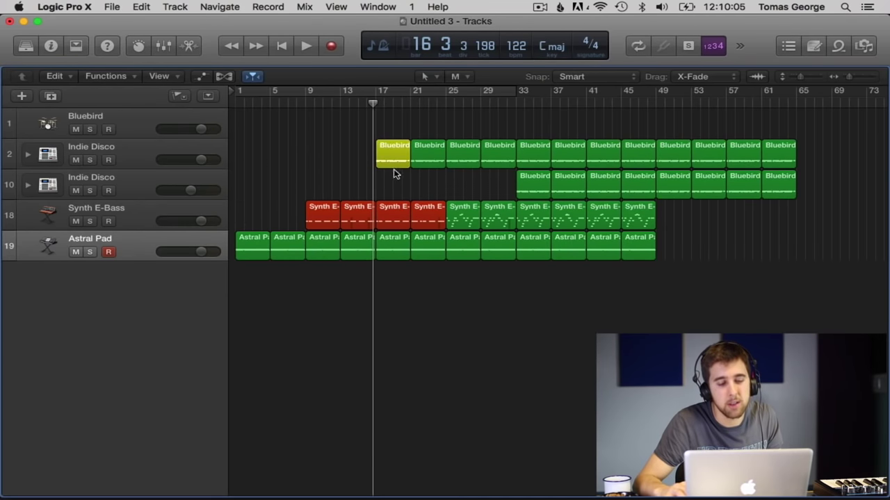
Mute all E1 notes of the yellow Bluebird region in the Piano Roll and close the editor.
key("super+4")
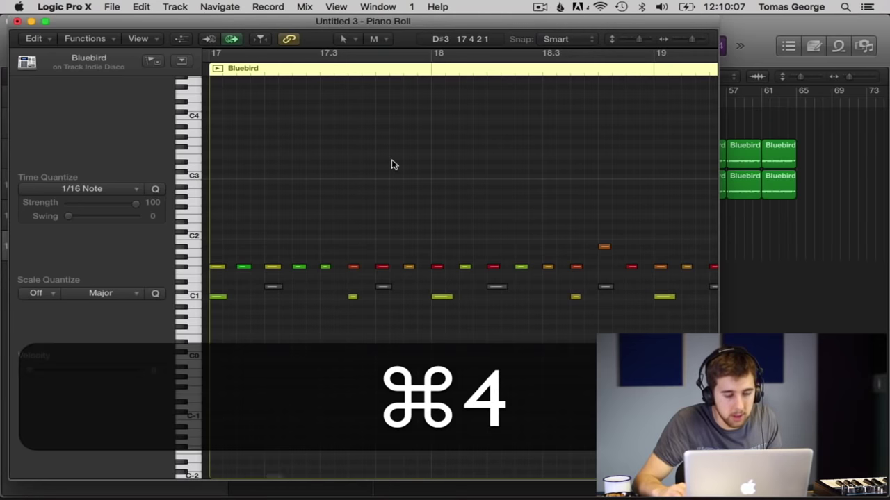
left_click(178, 268)
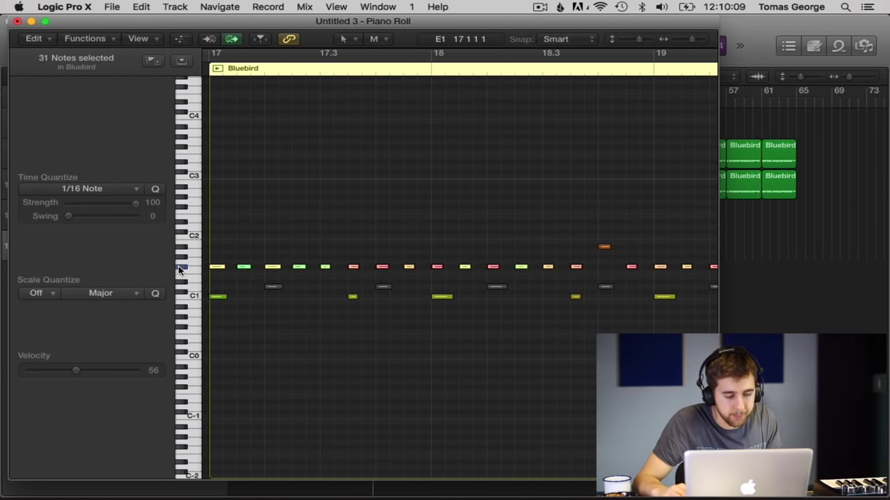
left_click(246, 268, "super")
scroll(340, 197, "right", 10)
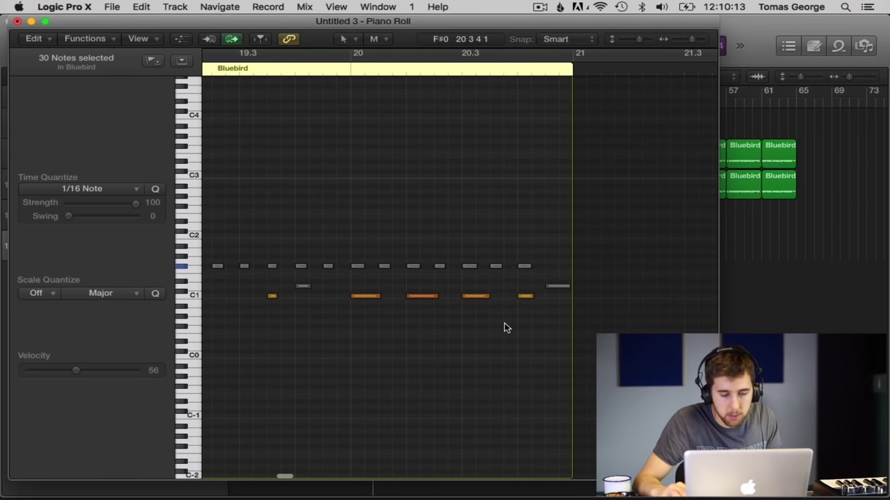
left_click(17, 21)
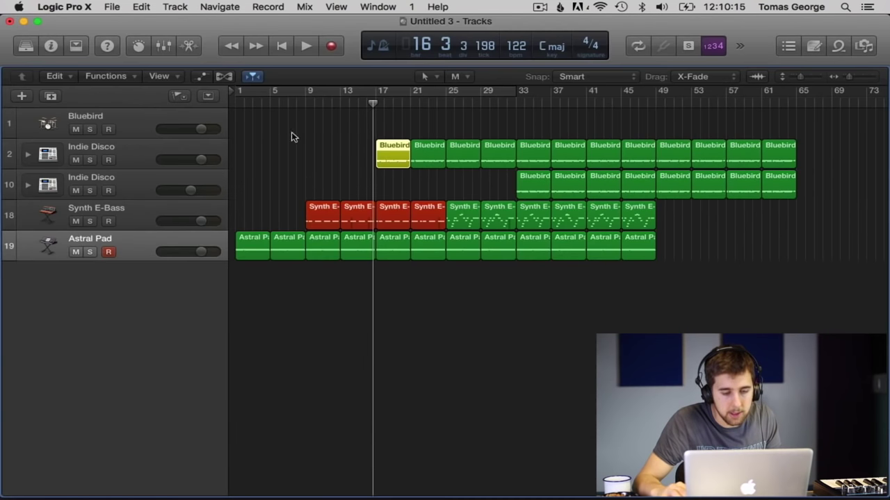
Replace the Bluebird region at bar 21 on the first Indie Disco track with a copy of the yellow region.
key("Delete")
left_click(401, 155)
left_click_drag(401, 155, 434, 150)
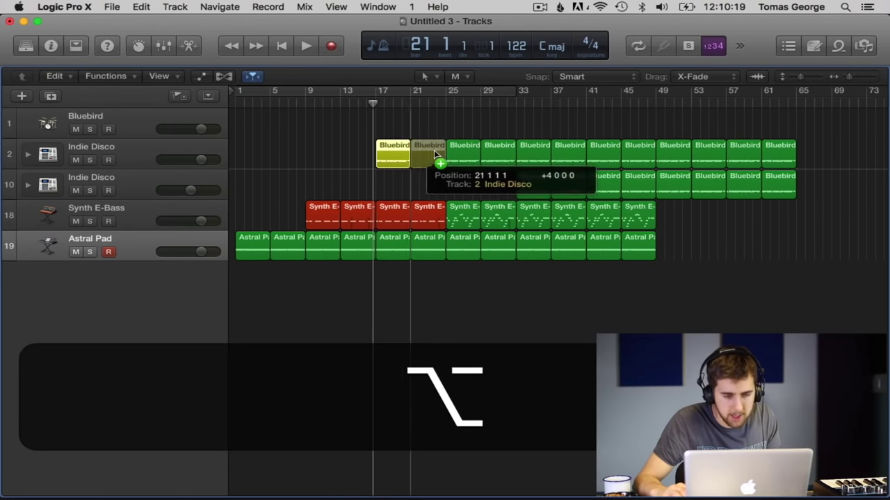
Play the arrangement from the start and copy the yellow Bluebird region from bar 17 to bar 13.
key("Return")
key("space")
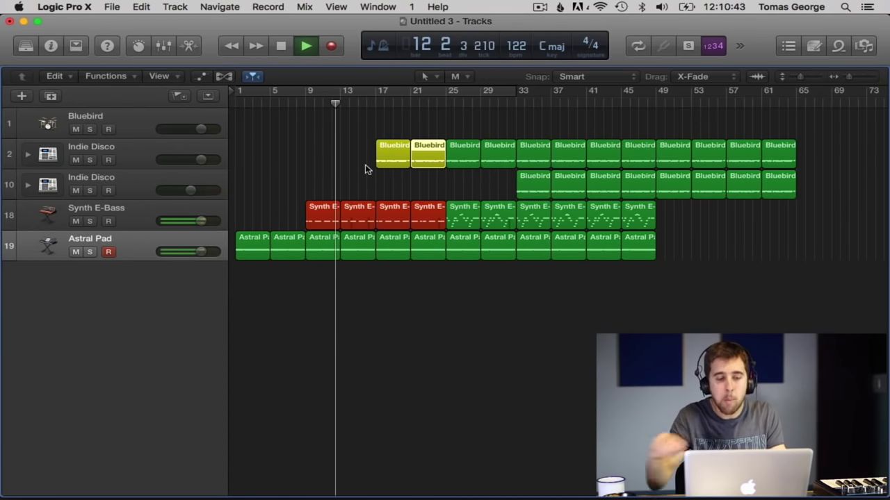
left_click(388, 155)
left_click_drag(387, 156, 349, 151)
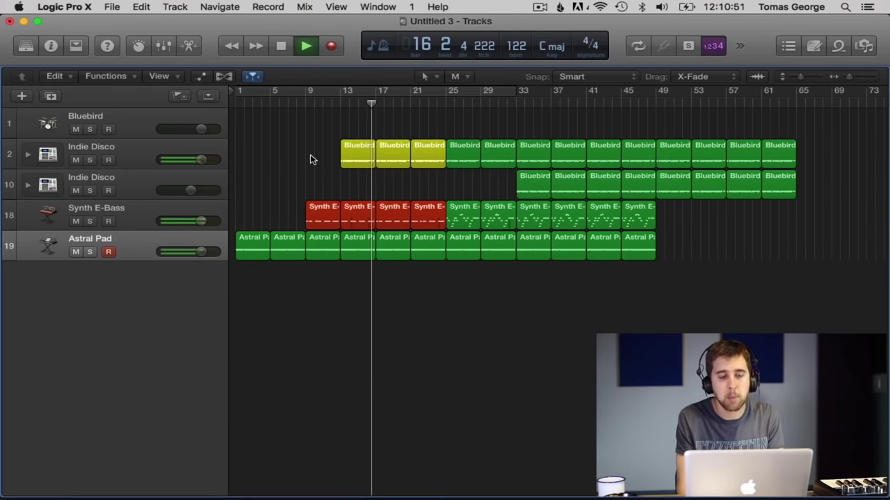
Stop playback, open the yellow Bluebird region at bar 13 in the Piano Roll and mute the A#1 note in bar 14.
key("space")
left_click(355, 155)
key("super+4")
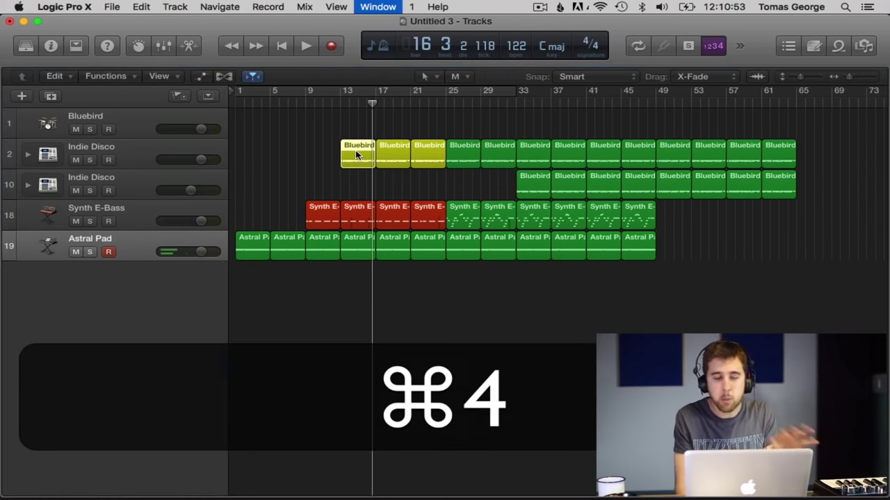
scroll(602, 244, "right", 5)
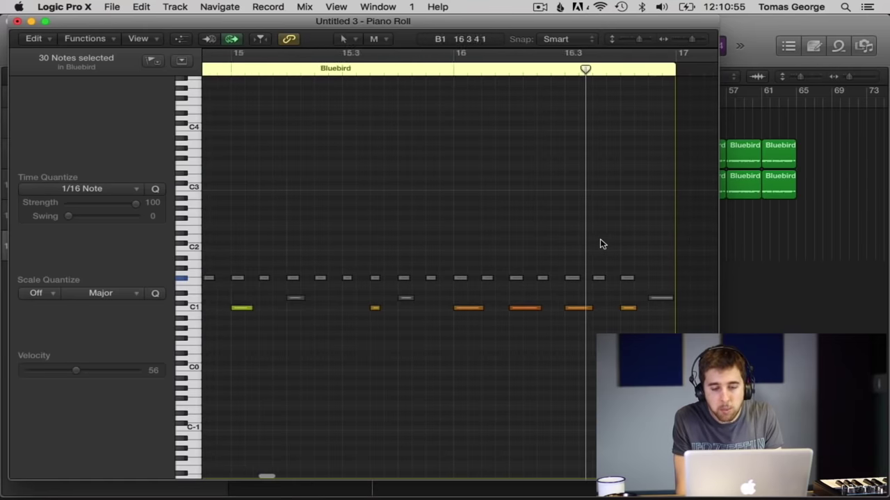
left_click_drag(460, 265, 411, 260)
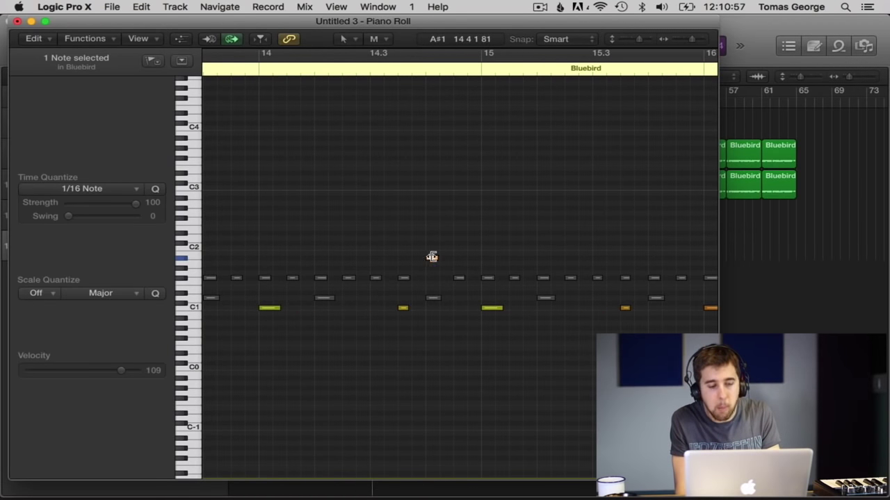
key("alt")
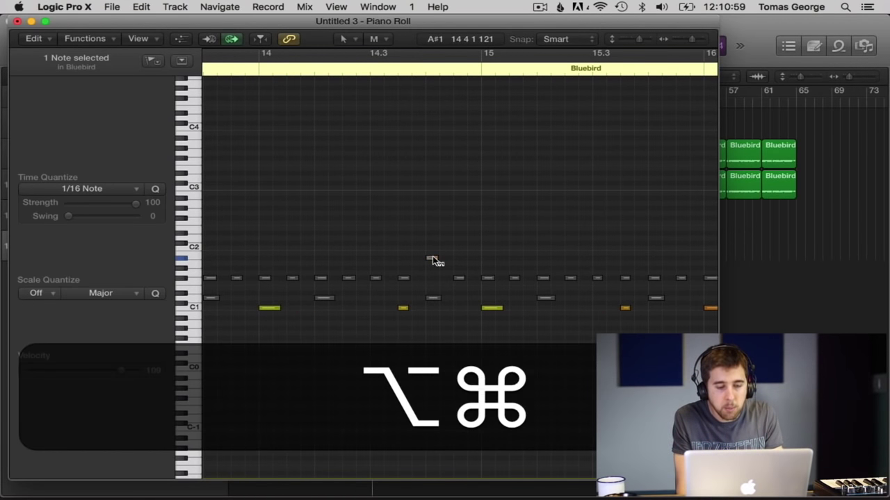
left_click(433, 259, "super")
scroll(330, 348, "left", 5)
scroll(330, 348, "right", 2)
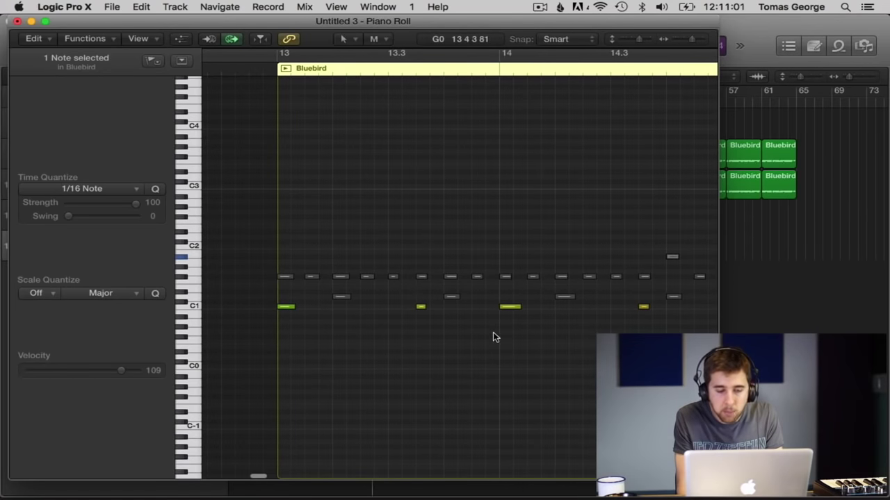
Move the offbeat C1 note in bar 13 to beat 2 and add C1 notes on beats 3 and 4.
left_click(419, 306)
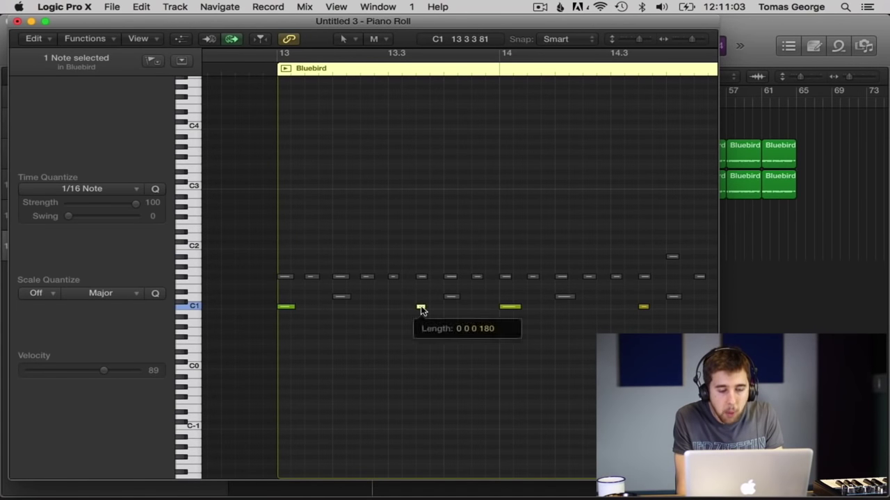
left_click_drag(421, 307, 339, 309)
key("super+z")
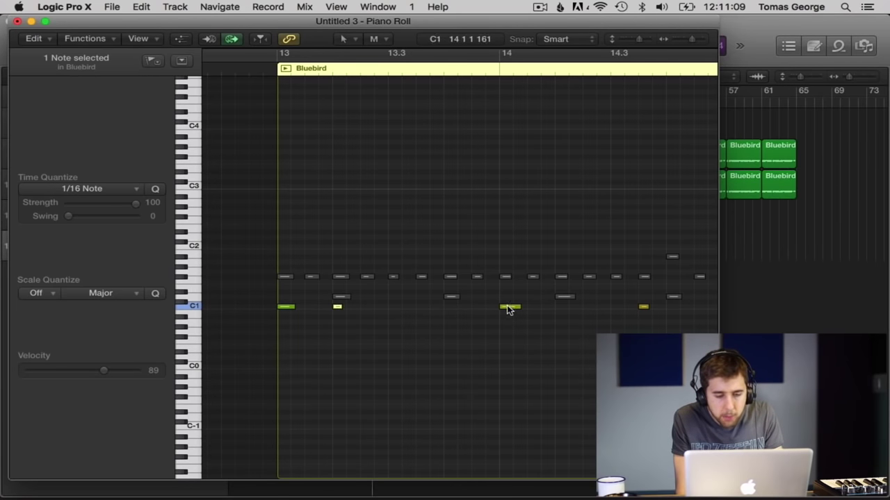
left_click_drag(508, 310, 451, 308)
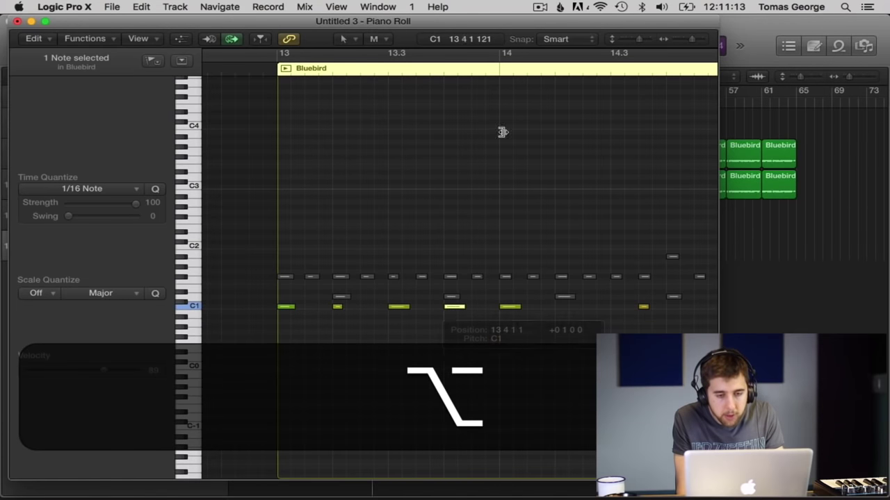
Rebuild the yellow region at bar 13 from four copies of its first bar, joined into one region with the Glue Tool.
left_click(499, 69)
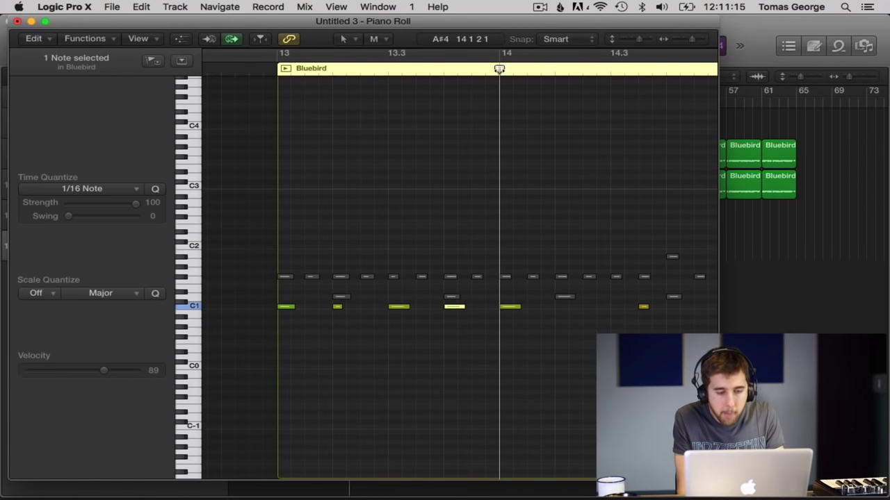
left_click(16, 23)
mouse_move(367, 165)
left_mouse_down()
mouse_move(342, 162)
mouse_move(362, 160)
left_mouse_up()
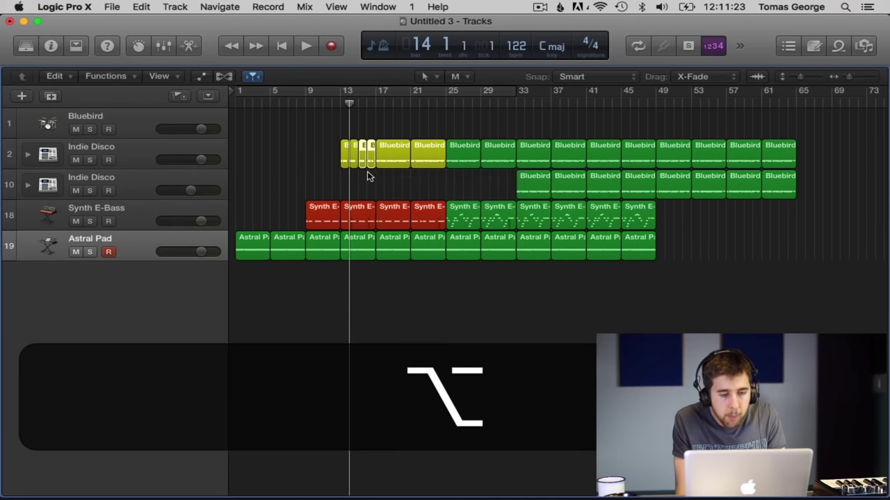
left_click(462, 77)
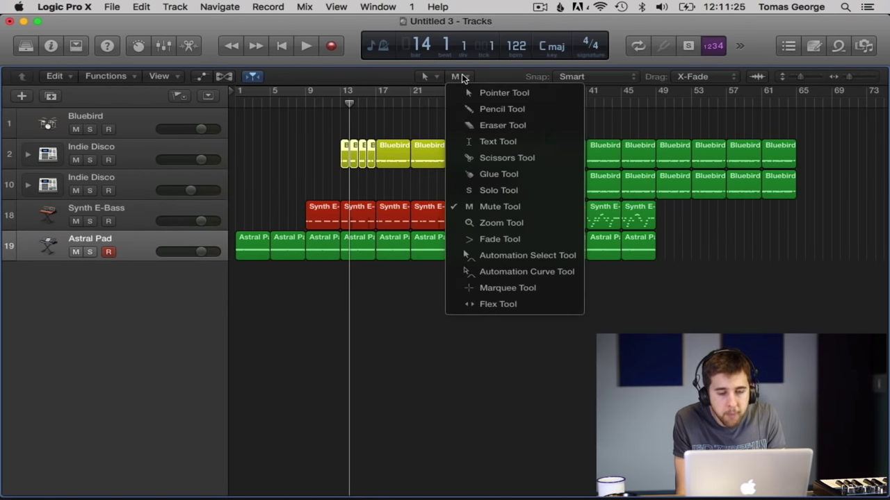
left_click(506, 176)
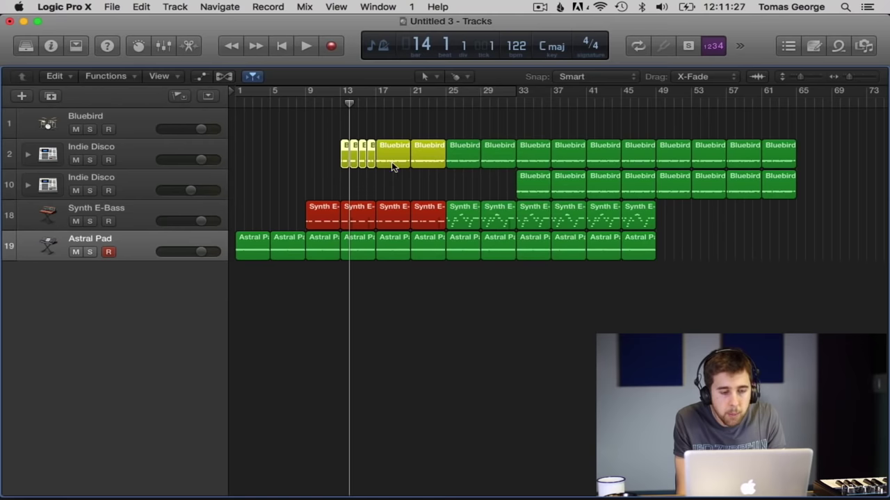
key("super")
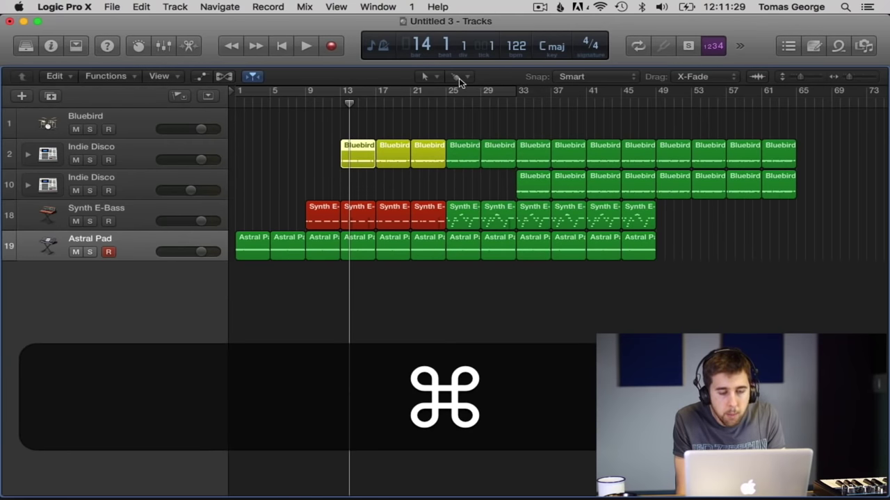
Restore the Mute Tool and replace the first Indie Disco track's regions between bars 17 and 33 with copies of the bar 13 region.
left_click(458, 77)
left_click(494, 204)
left_click_drag(427, 181, 378, 163)
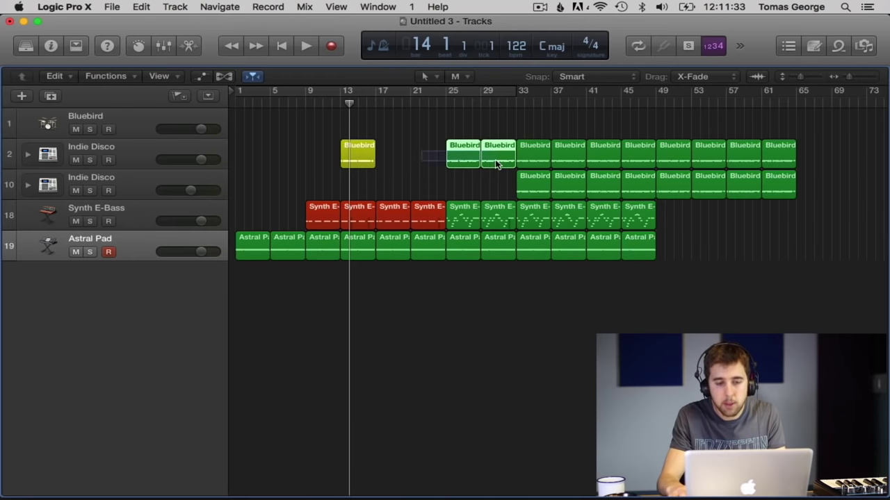
key("Delete")
left_click_drag(356, 155, 491, 162, "alt")
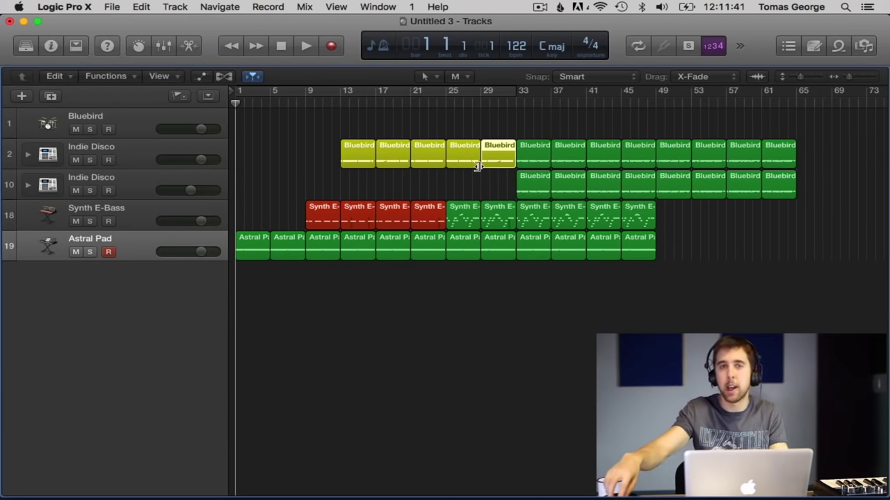
Play the arrangement from the start, lower the system volume and add a duplicate of the Synth E-Bass track.
key("space")
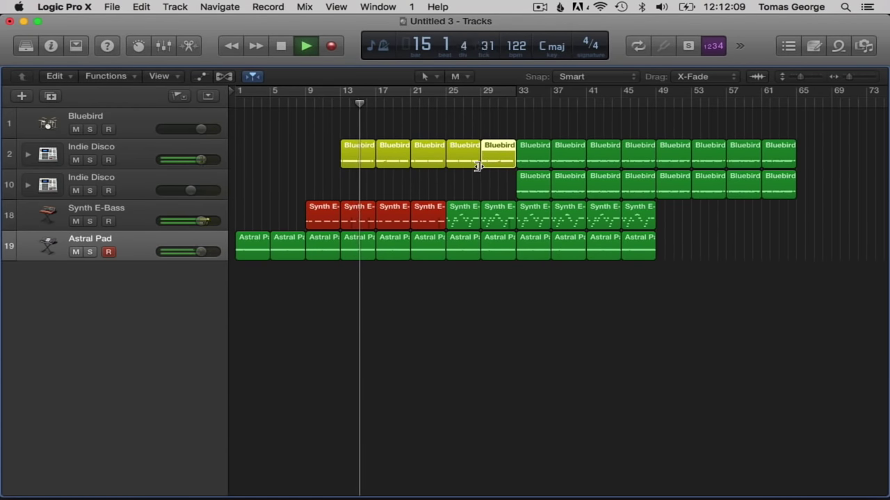
key("XF86AudioLowerVolume")
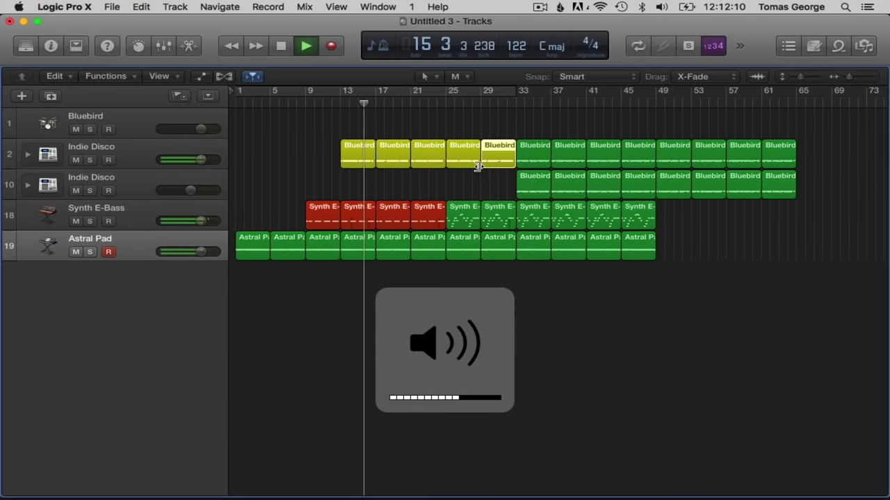
left_click(127, 204)
left_click(52, 97)
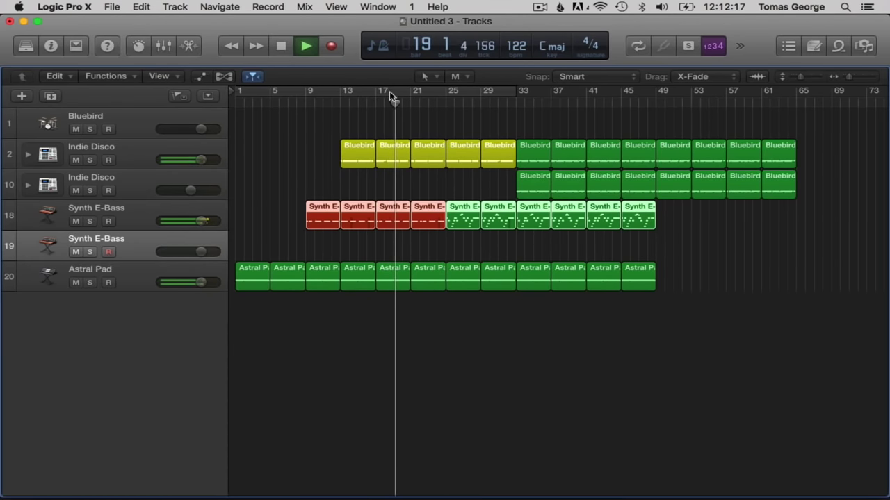
Cycle bars 17 to 25, load the Plucked synthesizer patch Ambient Plucked Strings on the new track and stop playback.
left_click_drag(377, 90, 444, 91)
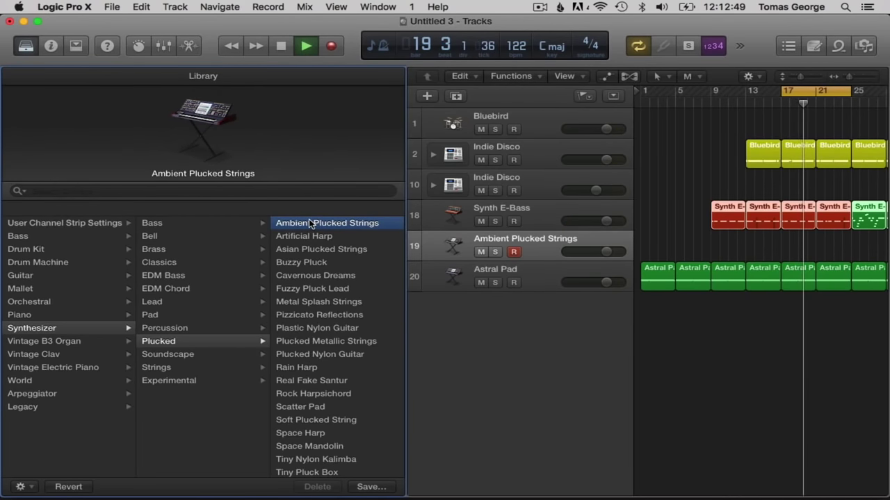
key("space")
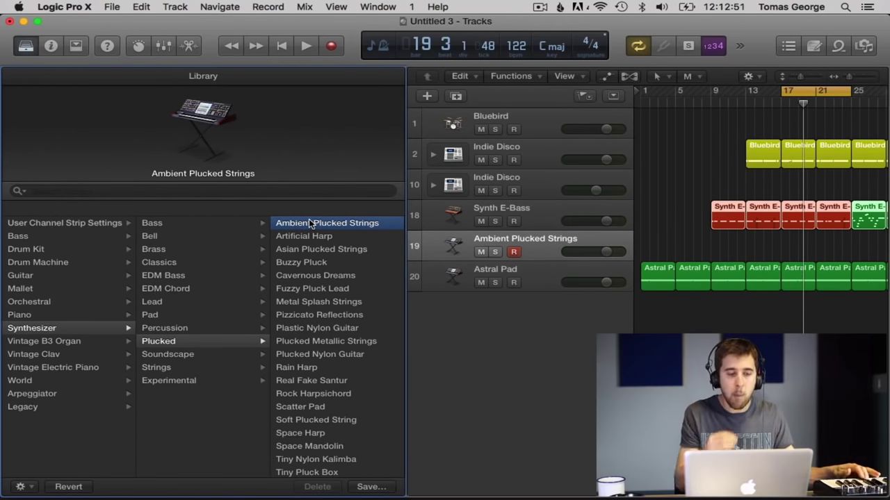
left_click(765, 244)
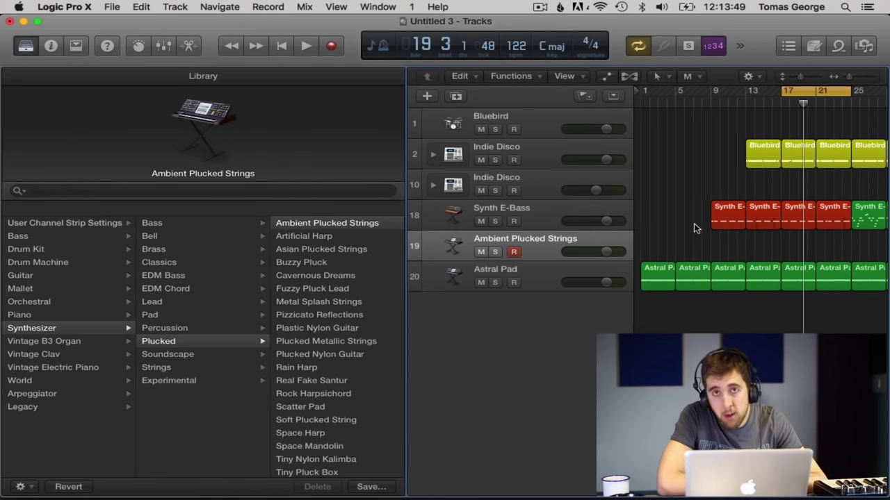
Force quit the unresponsive Logic Pro X and reopen it with the Untitled 3 project.
mouse_move(500, 492)
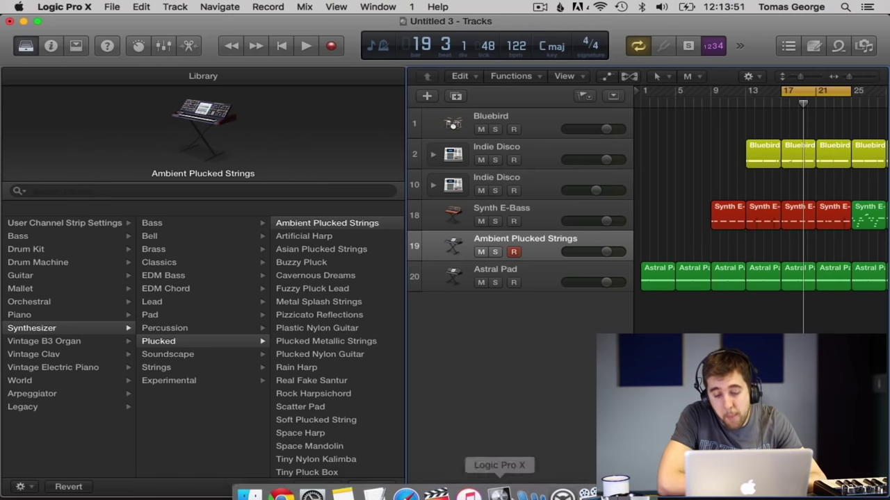
key("ctrl")
left_click(505, 490, "ctrl")
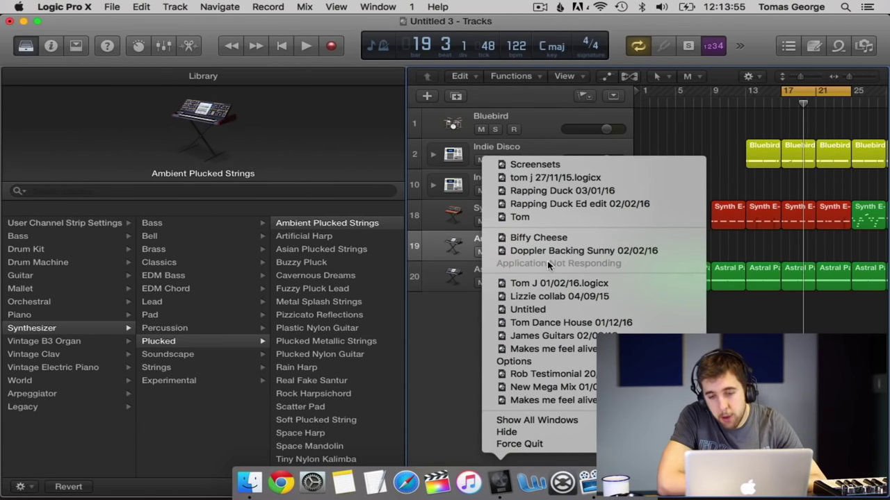
left_click(728, 163)
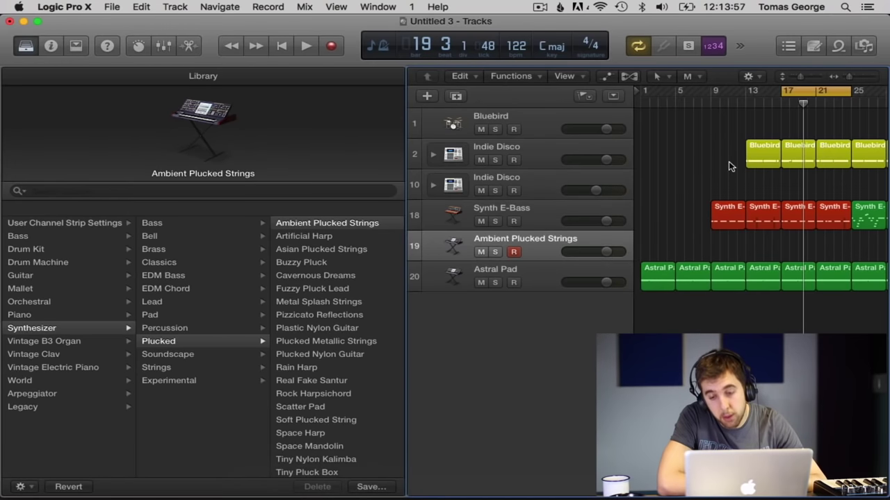
left_click(498, 490, "ctrl")
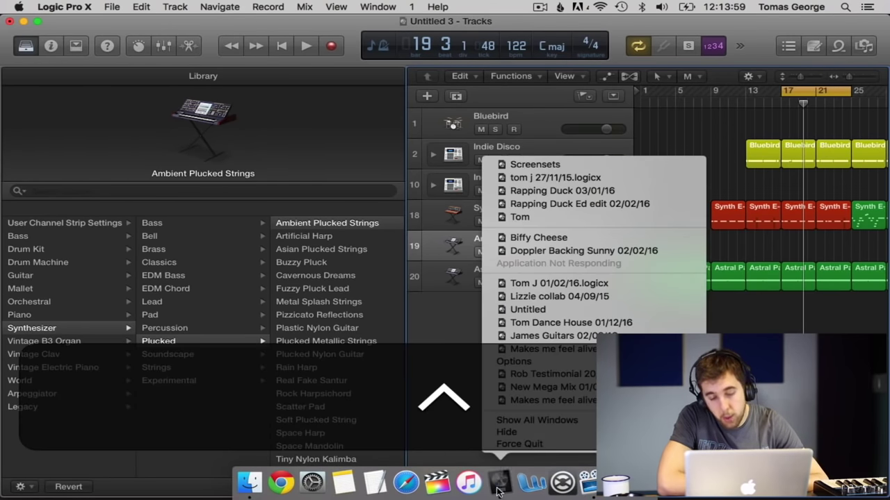
left_click(524, 440)
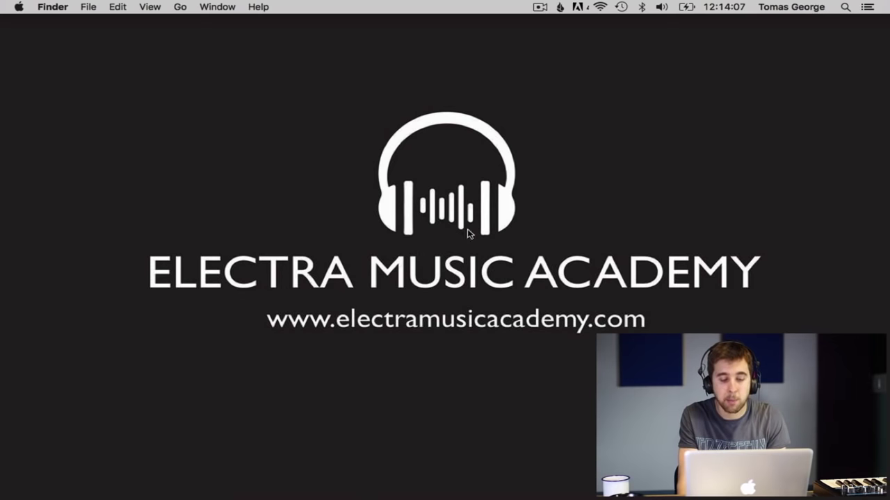
mouse_move(424, 491)
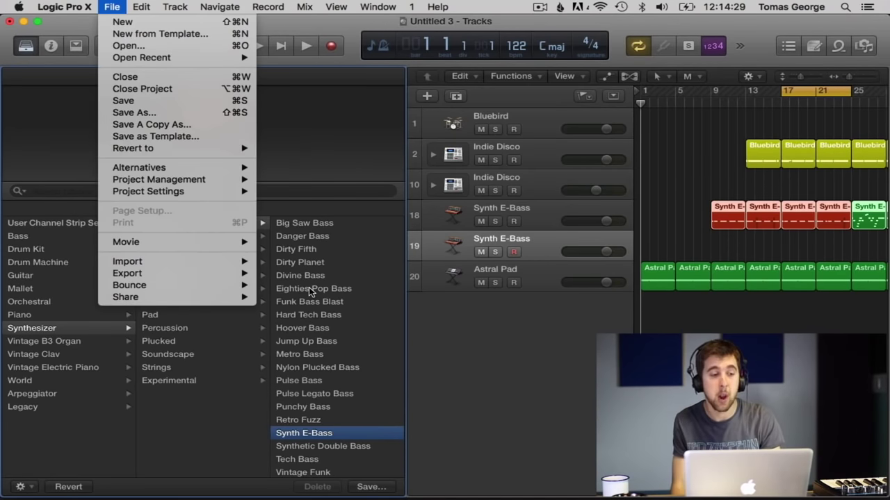
Save the project under the name demo song tom on the White WD drive, organized as a folder.
left_click(149, 113)
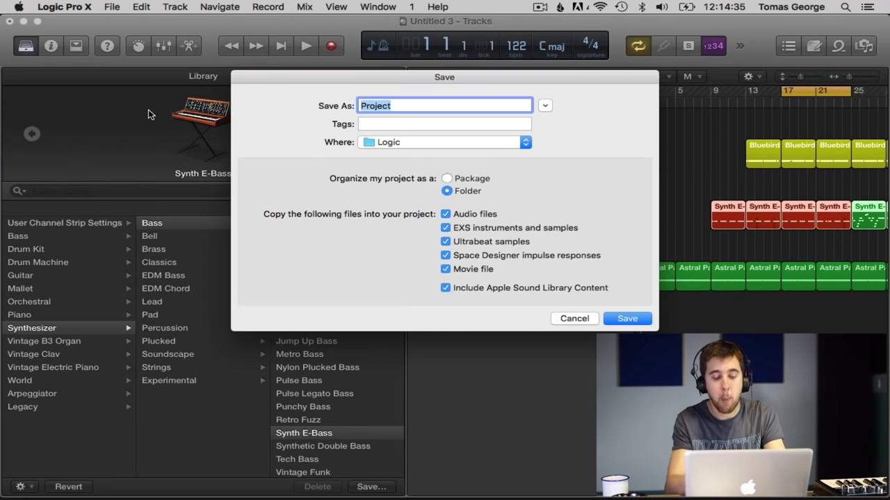
type("Tom J")
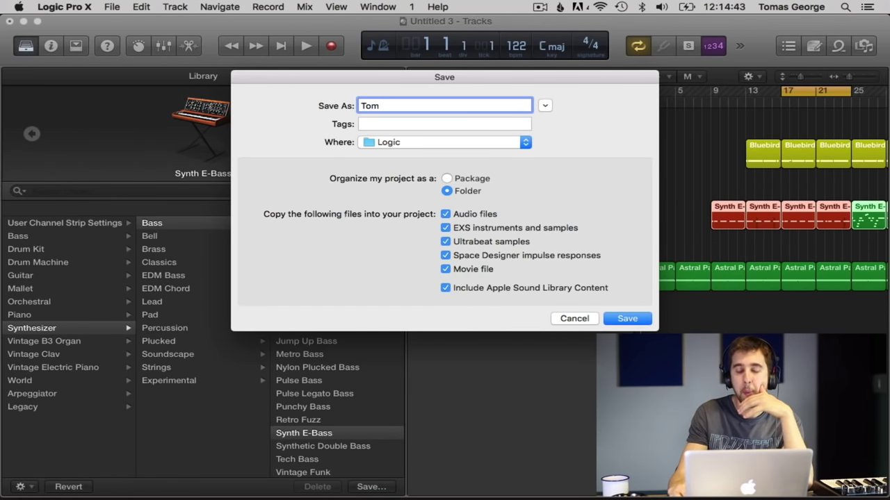
key("BackSpace")
key("BackSpace")
key("BackSpace")
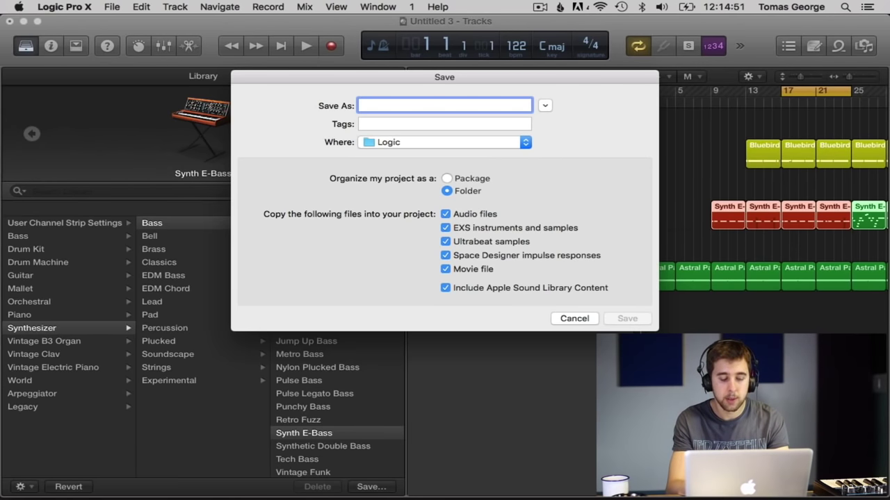
type("c")
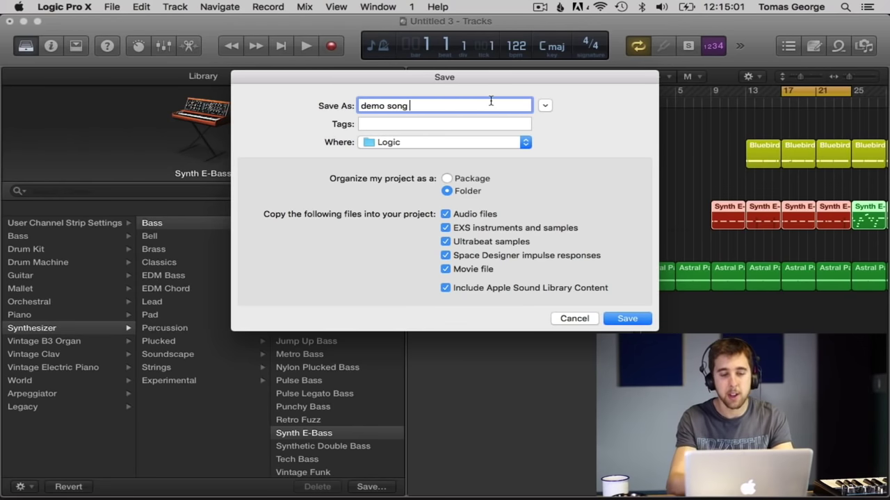
type("om")
left_click(524, 144)
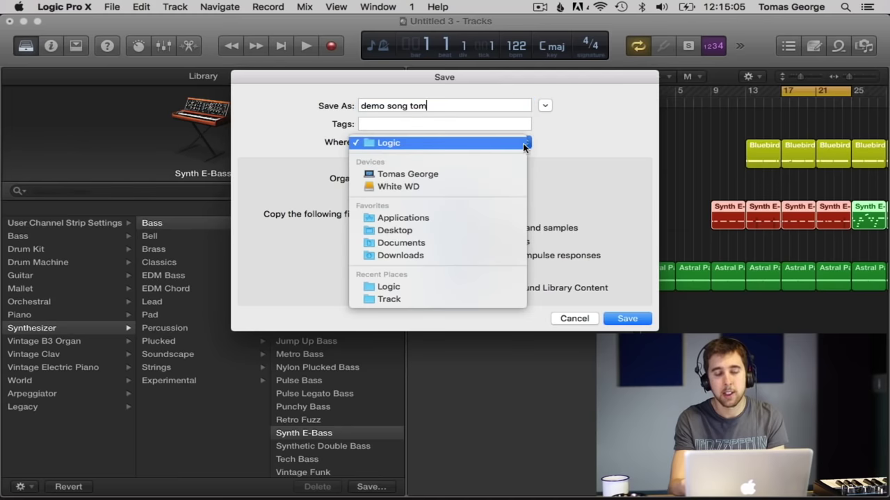
left_click(399, 187)
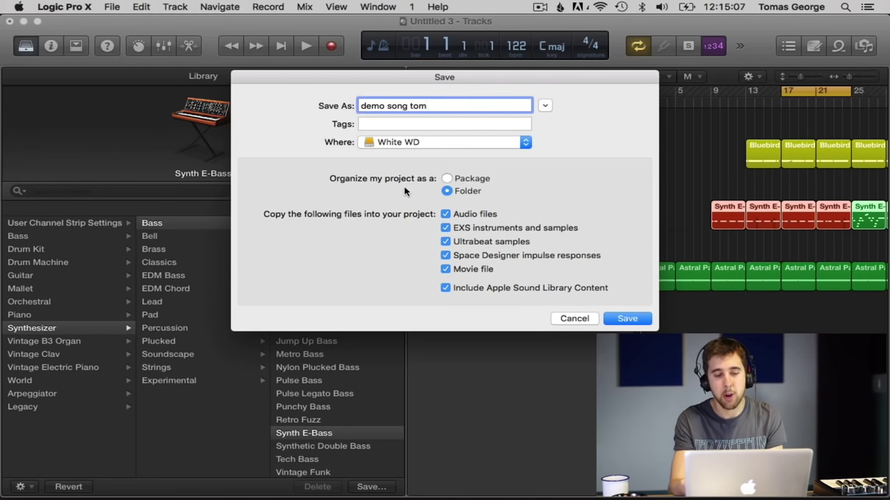
left_click(623, 317)
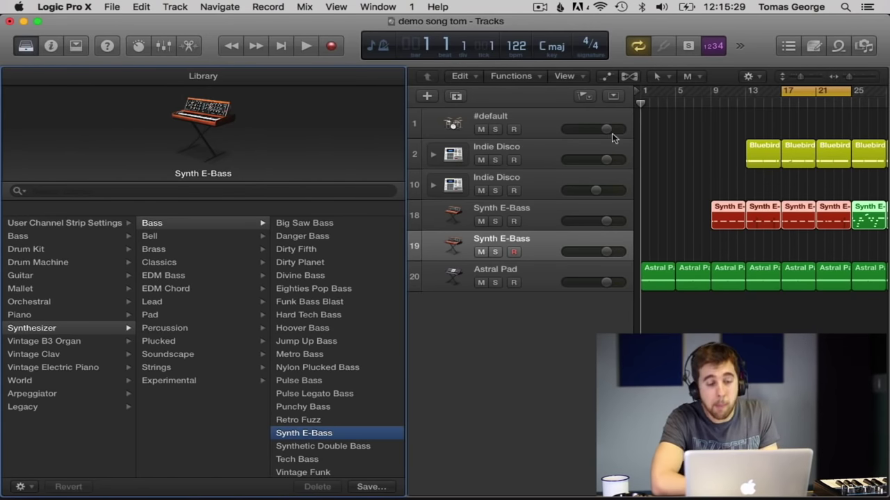
Load the Plucked synthesizer patch Ambient Plucked Strings on the second Synth E-Bass track and try switching it to Artificial Harp.
left_click(26, 47)
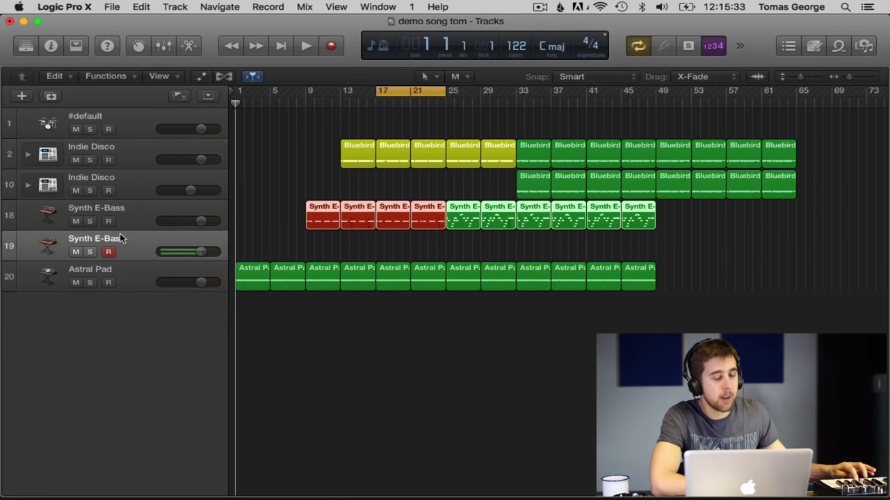
left_click(26, 47)
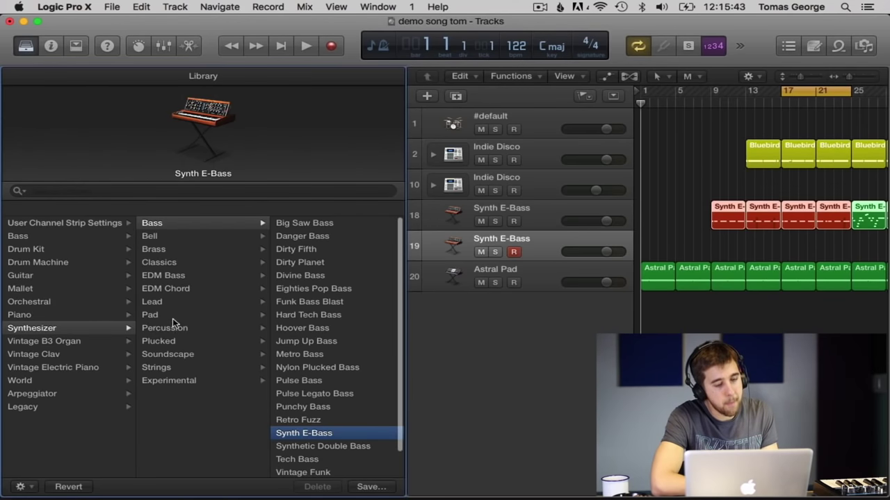
left_click(185, 341)
left_click(302, 223)
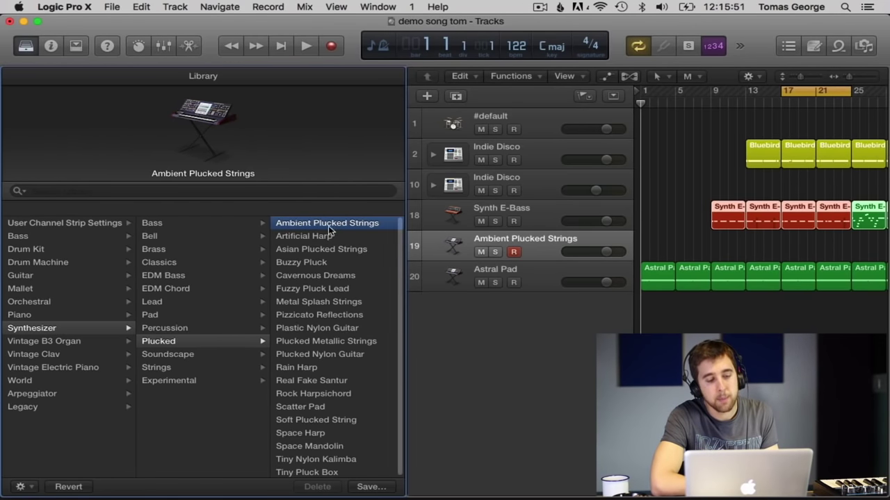
left_click(305, 237)
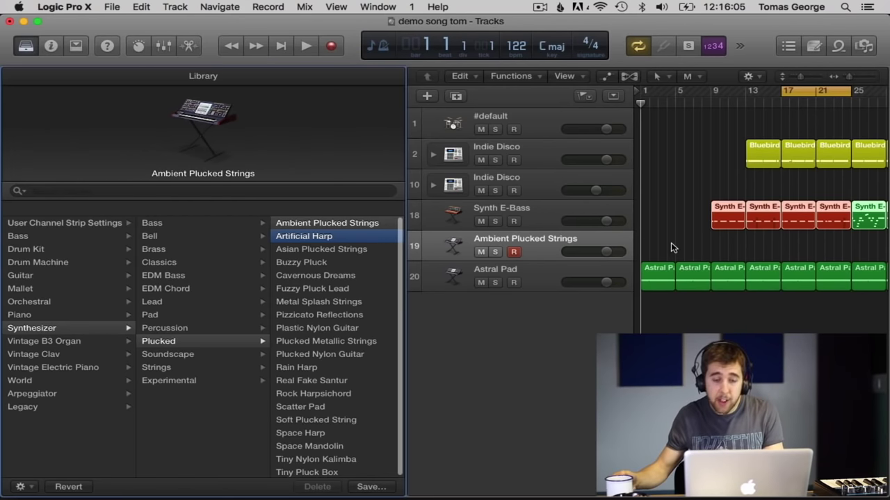
Force quit the unresponsive Logic Pro X.
mouse_move(533, 488)
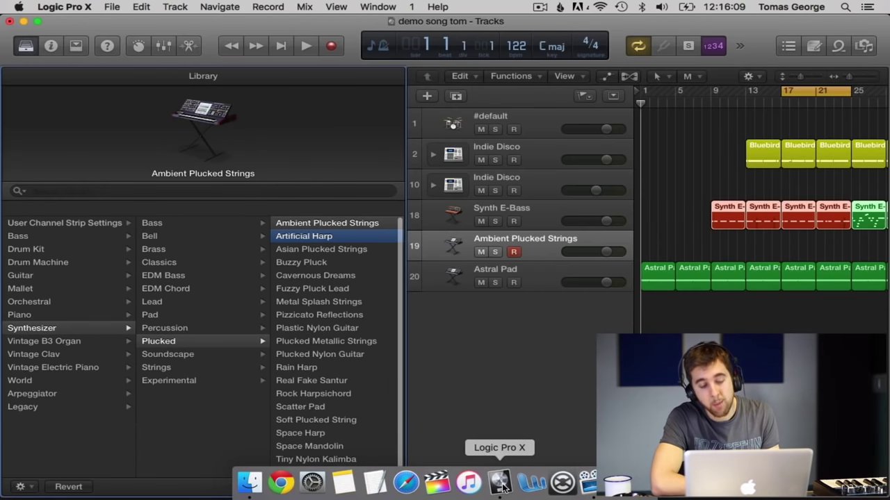
right_click(503, 488)
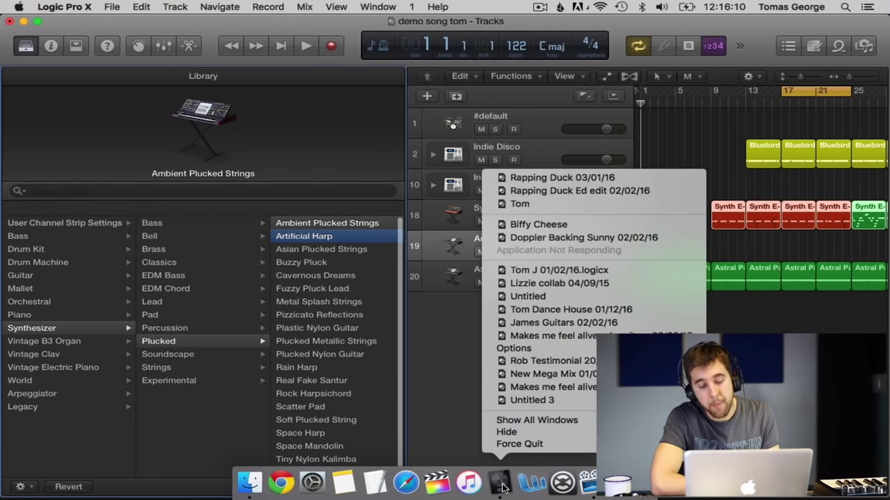
left_click(520, 445)
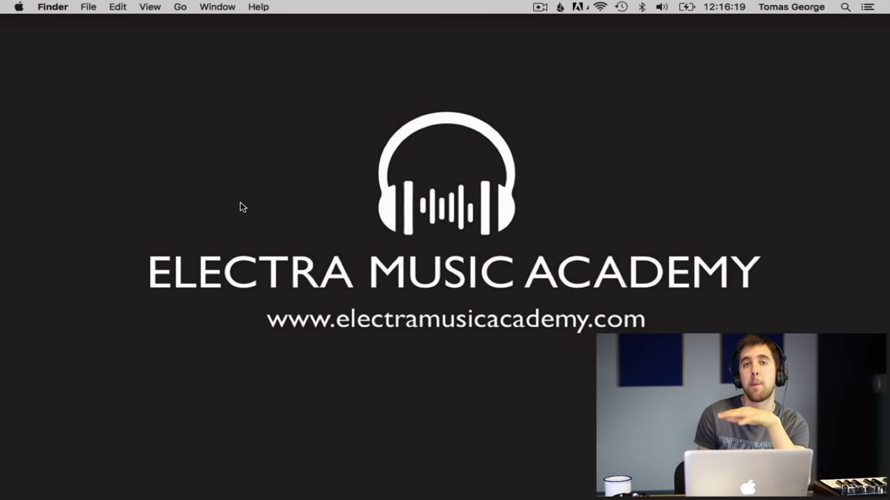
Try to reopen the last project by relaunching Logic Pro X, and quit the program.
mouse_move(309, 495)
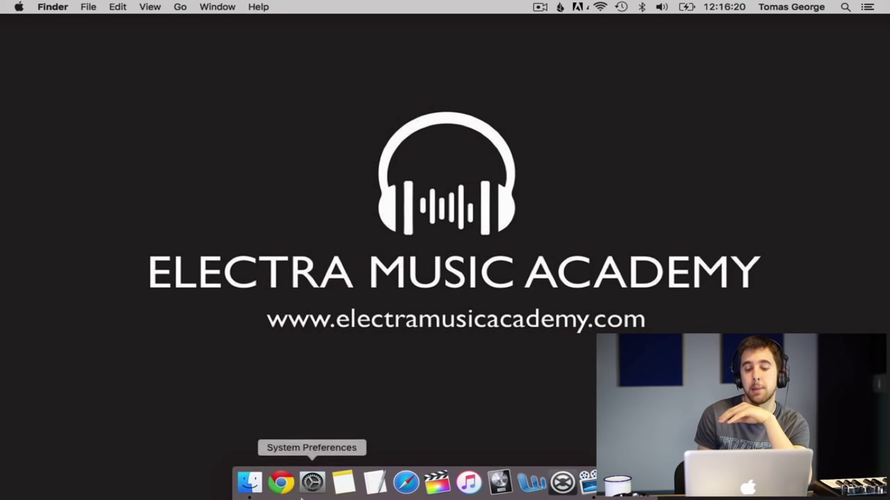
left_click(501, 483)
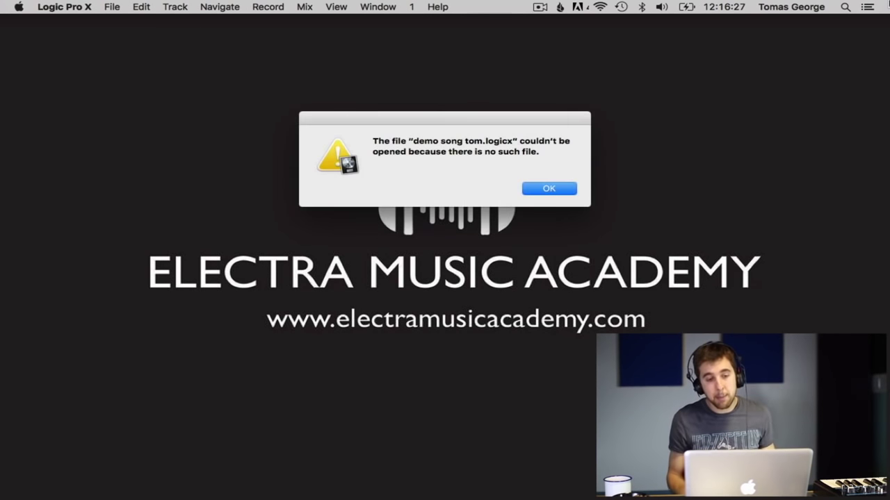
left_click(552, 190)
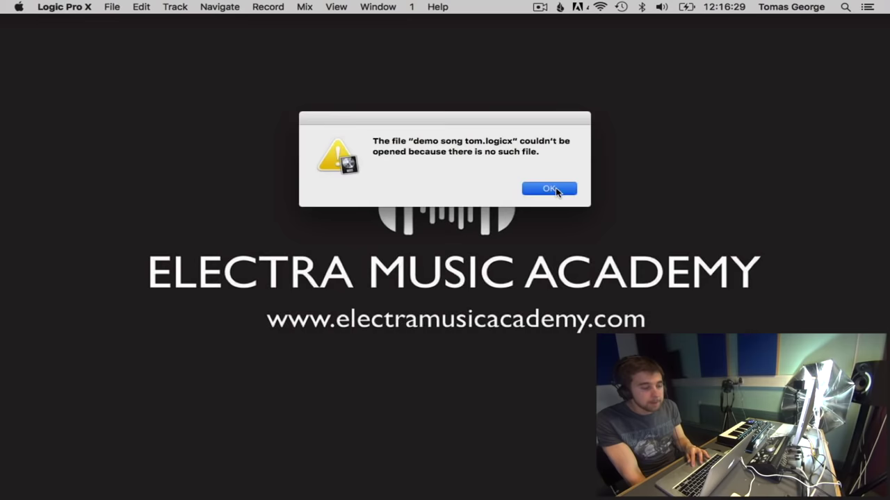
left_click(499, 482)
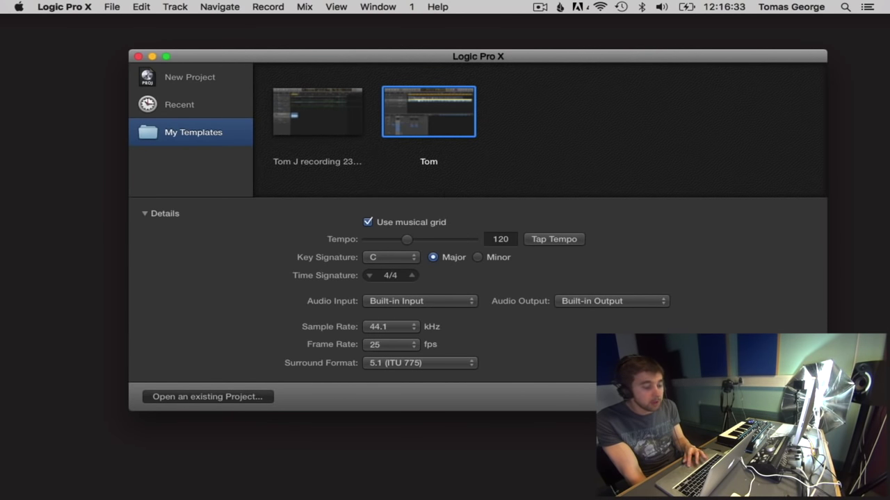
key("super+q")
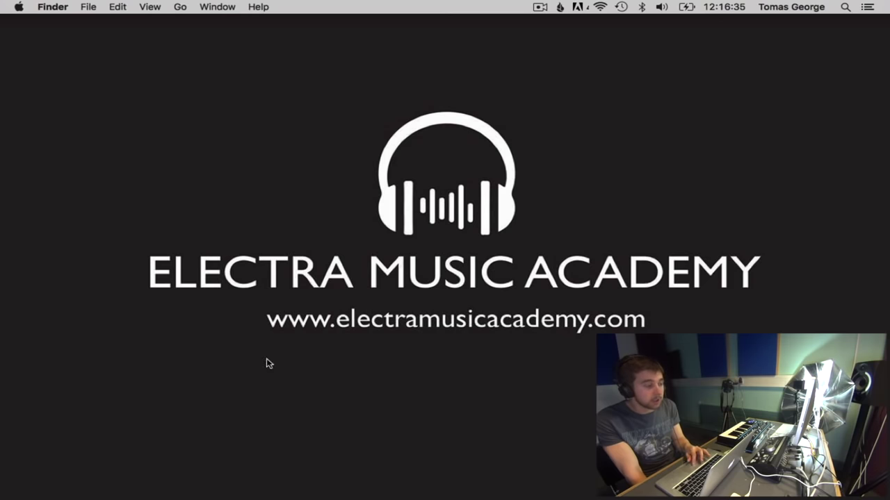
Switch to Finder and open the auto-saved version of the demo song tom project from its folder on the White WD drive.
mouse_move(344, 498)
left_click(247, 483)
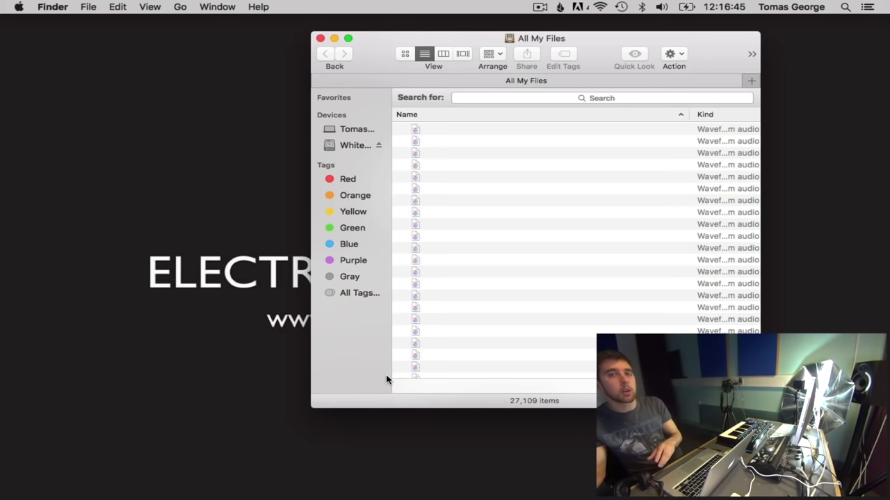
left_click(351, 148)
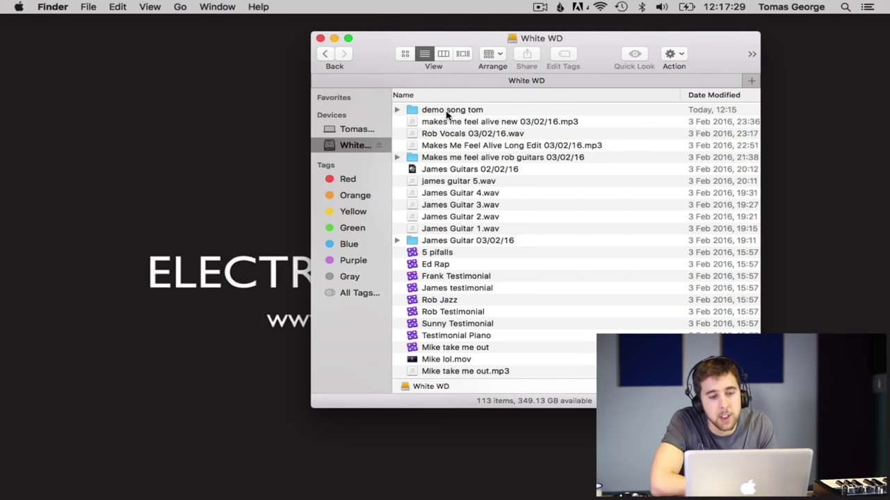
left_click(447, 112)
double_click(447, 113)
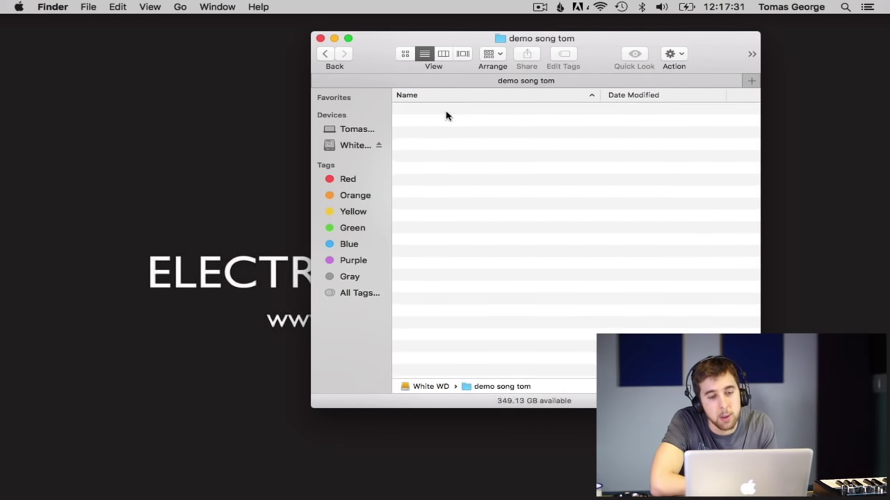
double_click(452, 123)
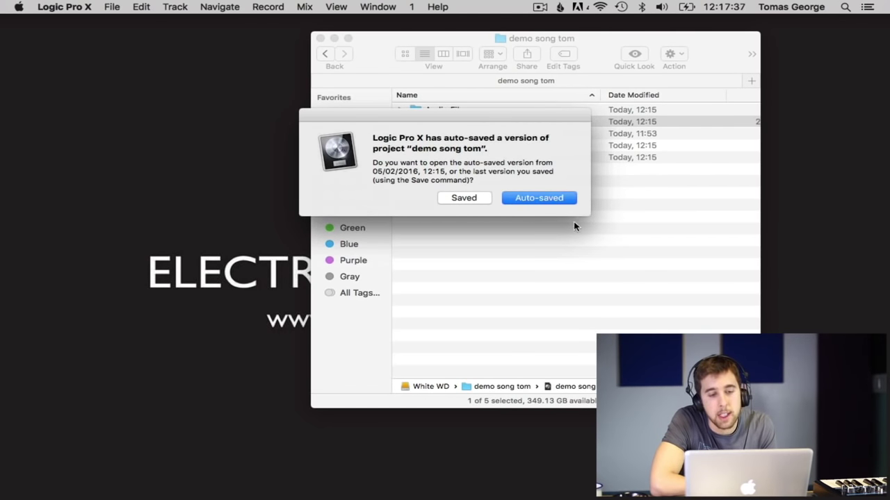
left_click(531, 199)
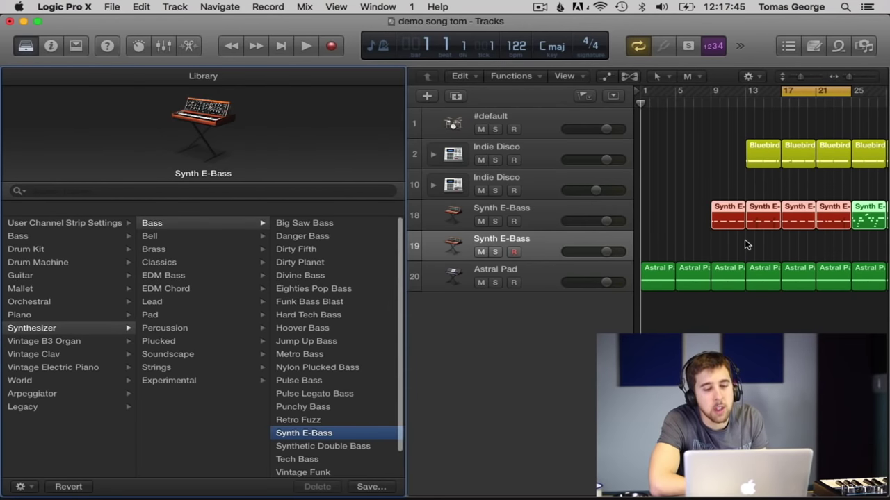
Load the Plucked synthesizer patch Asian Plucked Strings on the second Synth E-Bass track and play the cycled bars briefly.
left_click(175, 340)
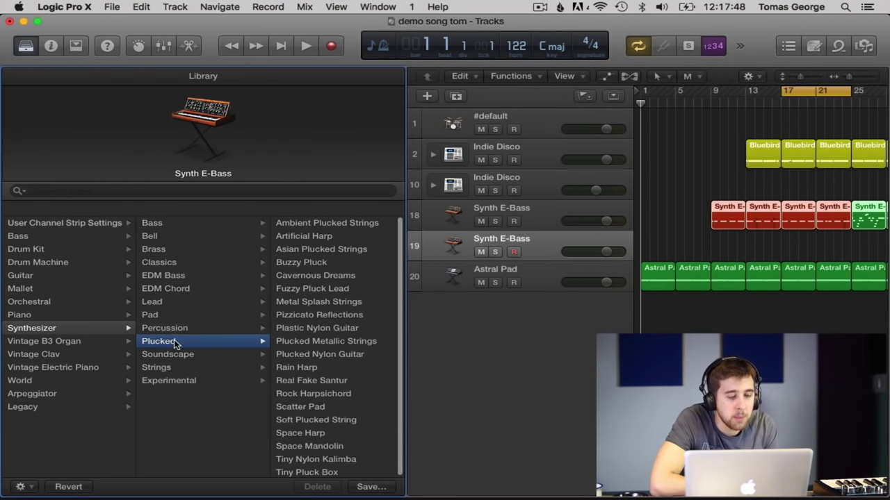
left_click(304, 248)
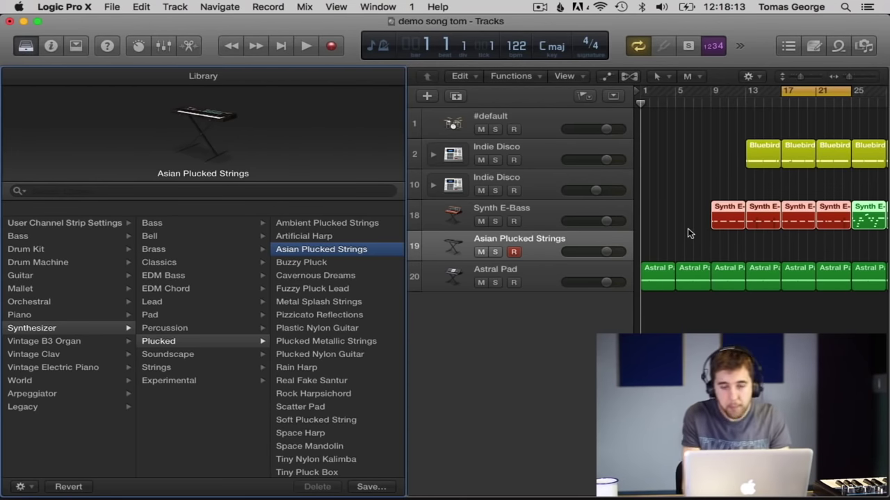
key("space")
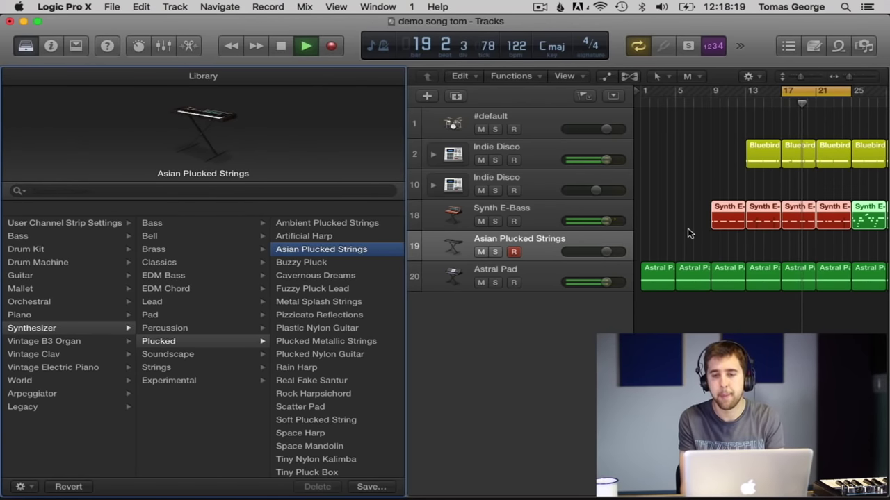
key("space")
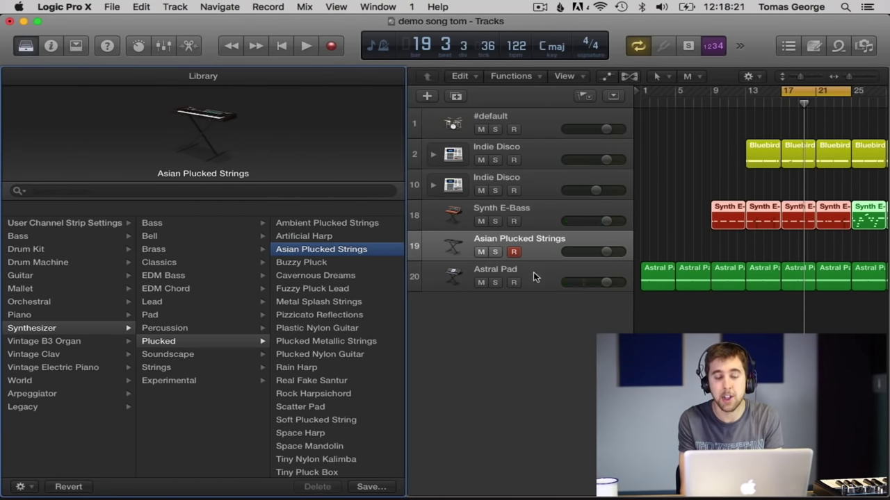
Open the ES2 instrument of the Astral Pad track from the mixer and load the Synth Pads setting Astral Pad.
left_click(533, 272)
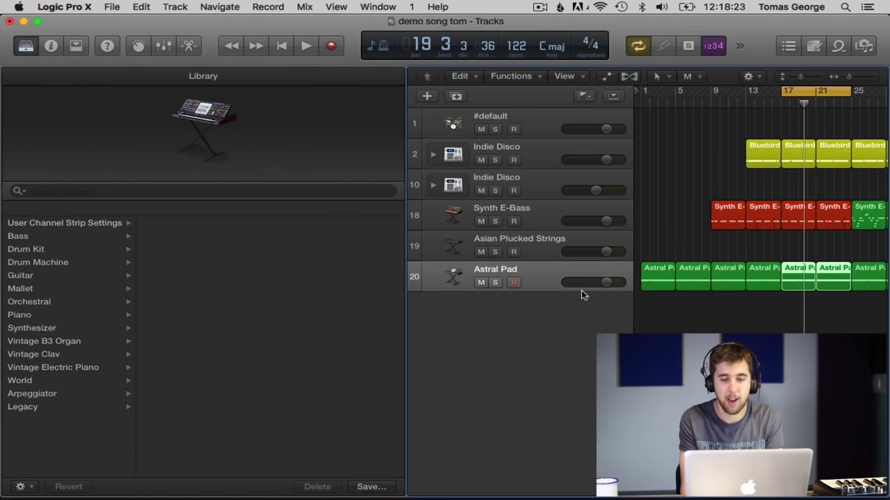
left_click(31, 331)
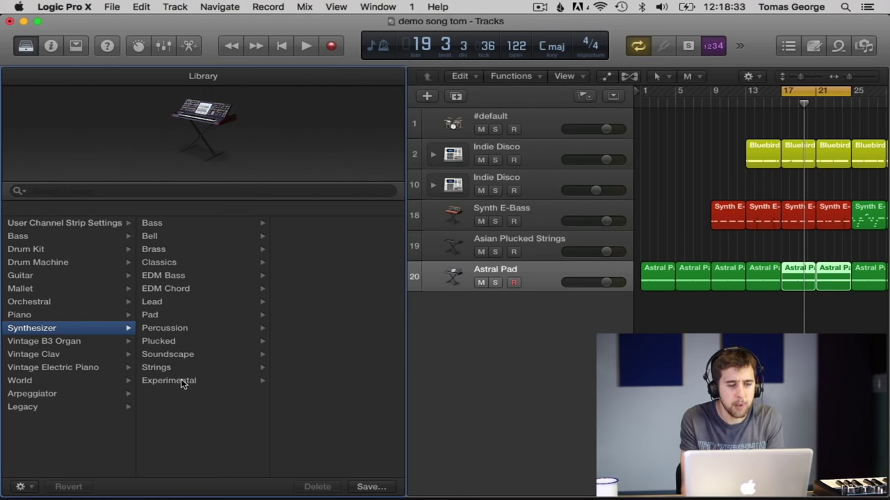
left_click(149, 316)
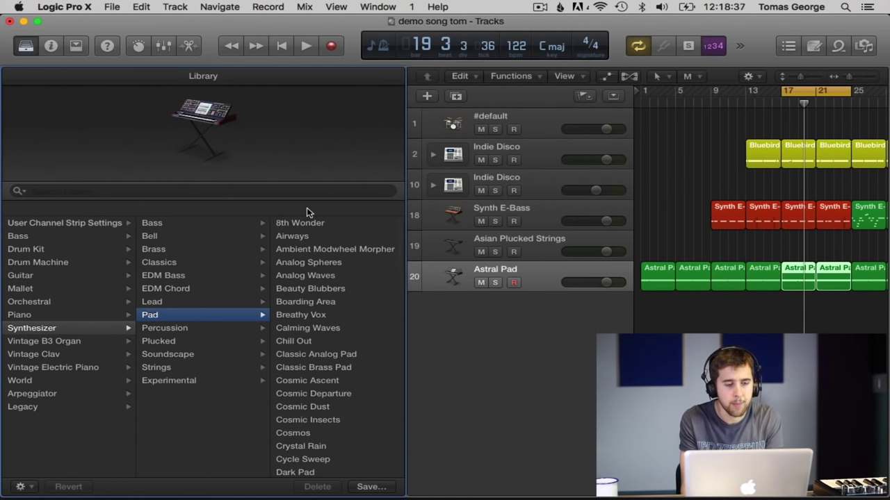
left_click(163, 46)
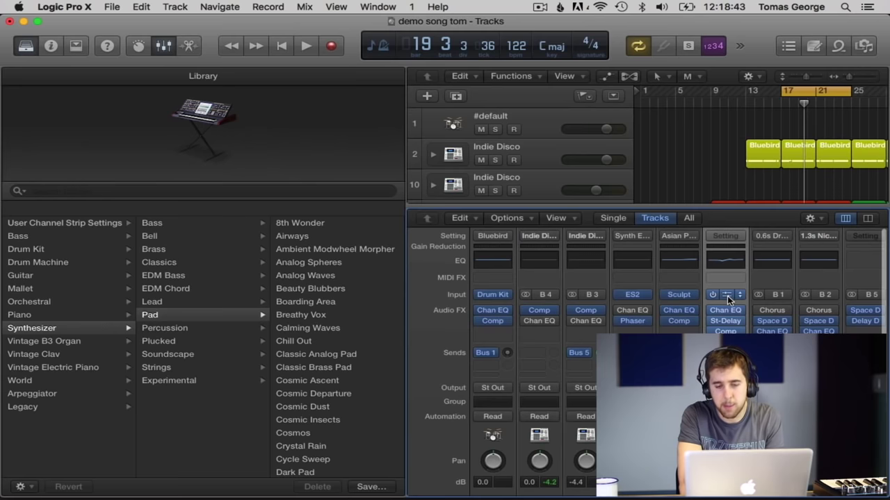
left_click(728, 297)
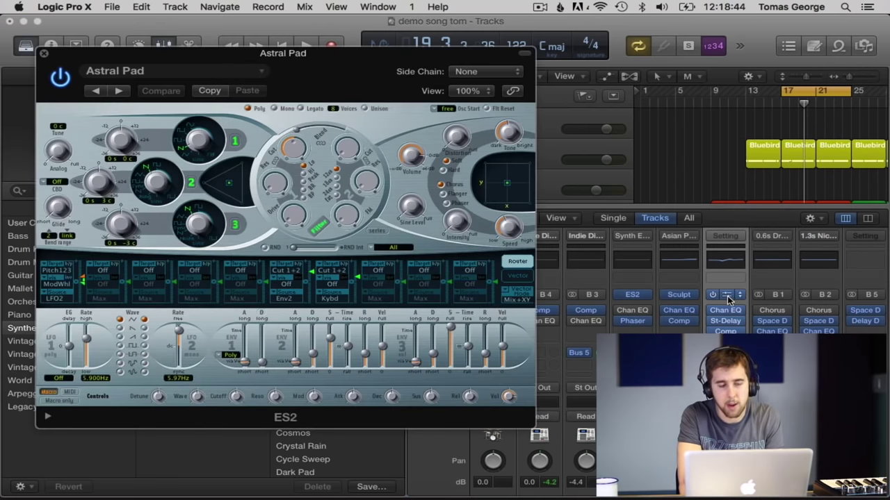
left_click(176, 72)
mouse_move(164, 347)
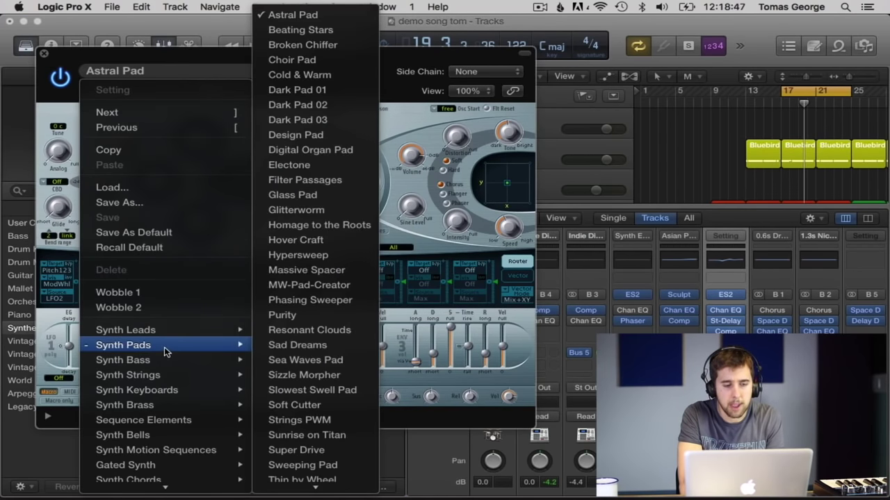
left_click(316, 14)
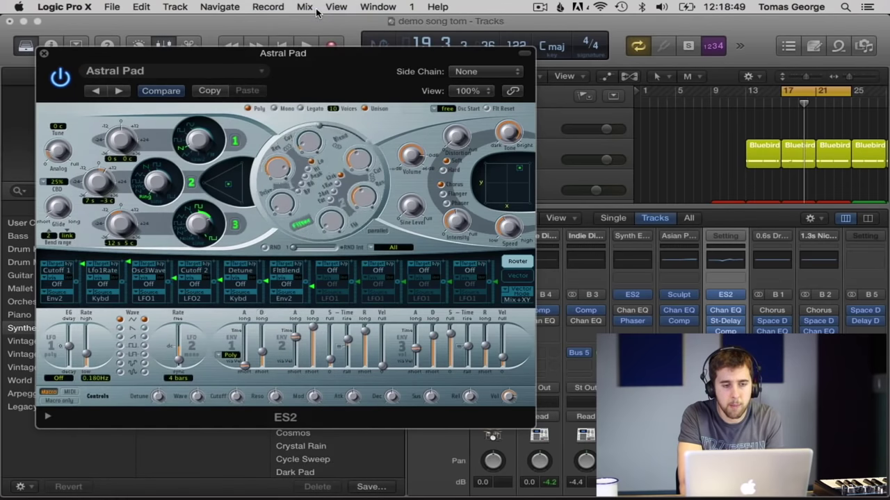
Stop playback, close the Astral Pad's ES2 window and hide the mixer.
key("space")
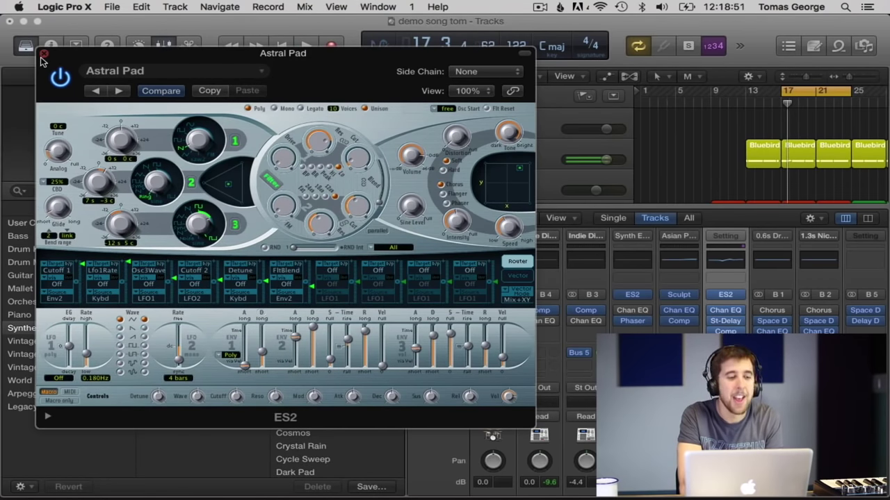
left_click(44, 54)
left_click(164, 45)
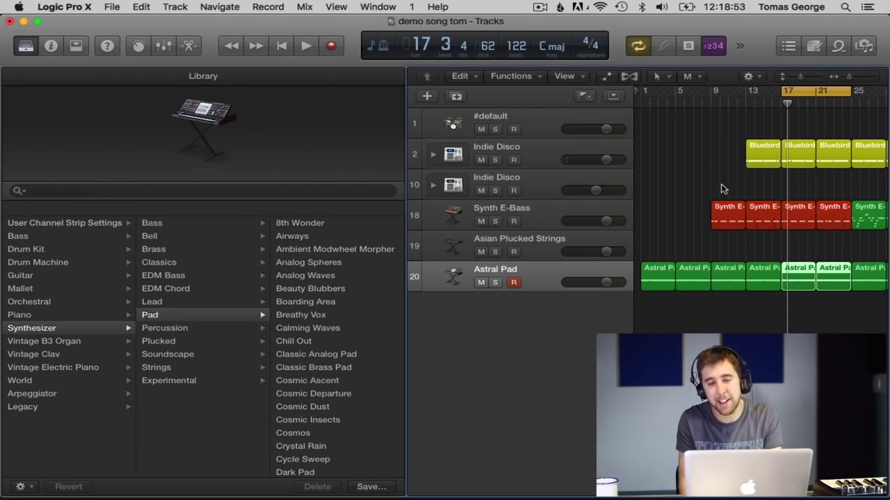
Turn off cycling and record a MIDI part on the Asian Plucked Strings track, starting from the beginning of the song.
left_click(657, 249)
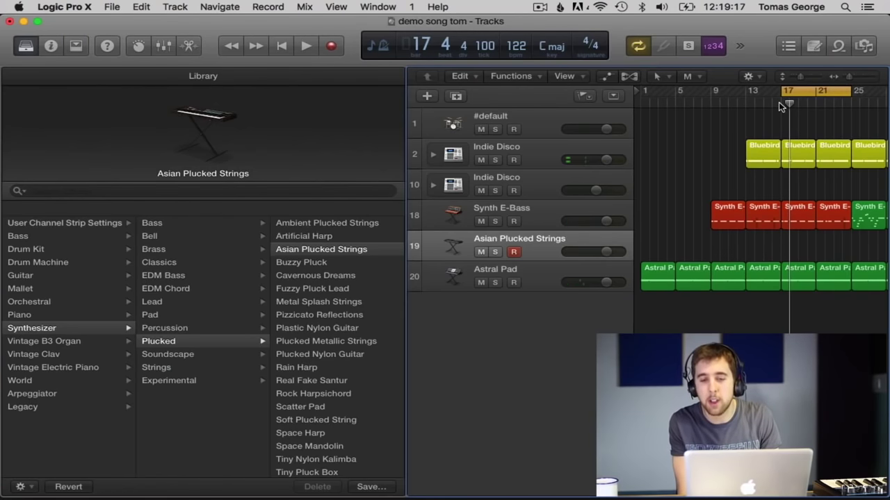
left_click(799, 95)
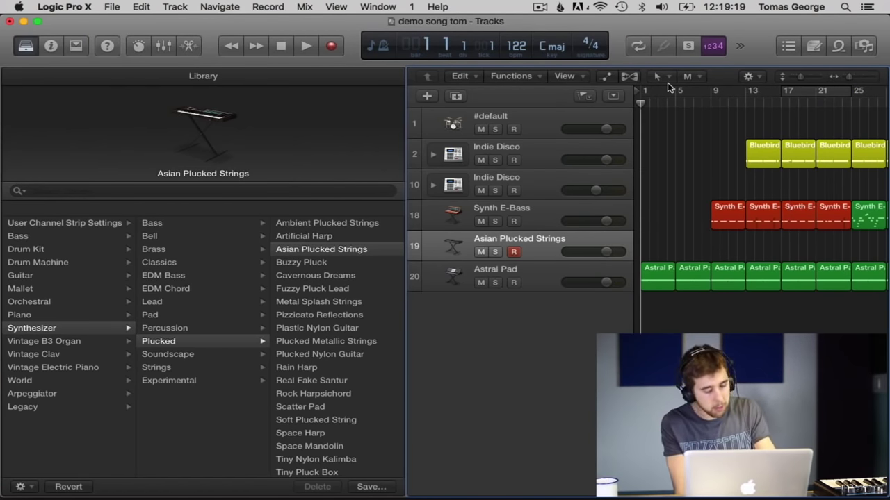
key("r")
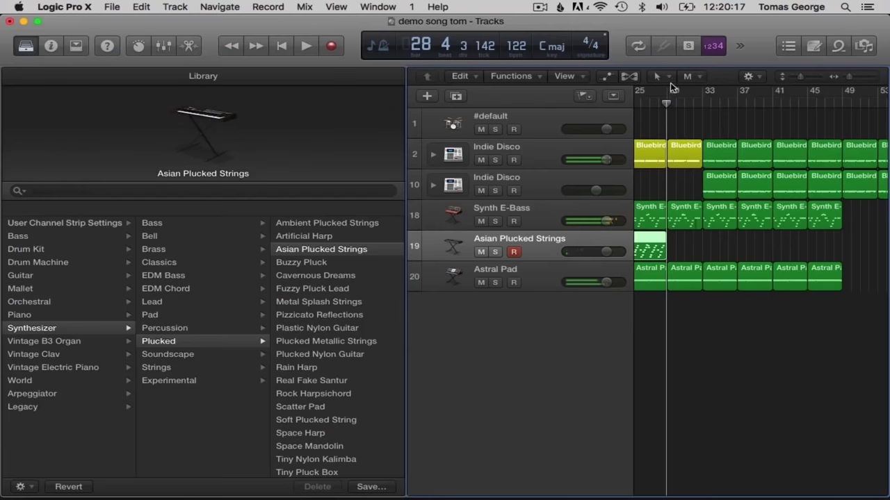
Move the green Synth E-Bass regions that start at bar 25 so that they begin at bar 65.
scroll(760, 196, "left", 5)
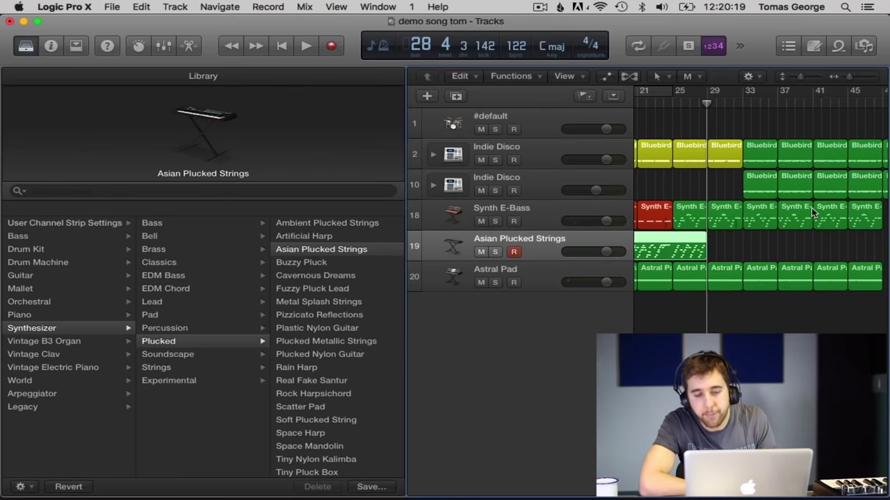
scroll(812, 207, "right", 2)
left_click_drag(849, 77, 847, 78)
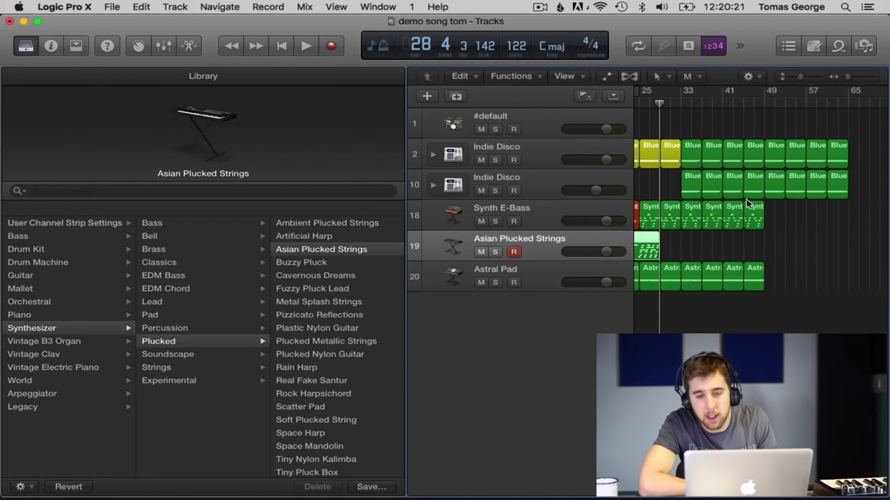
left_click_drag(650, 217, 859, 217)
scroll(759, 211, "left", 5)
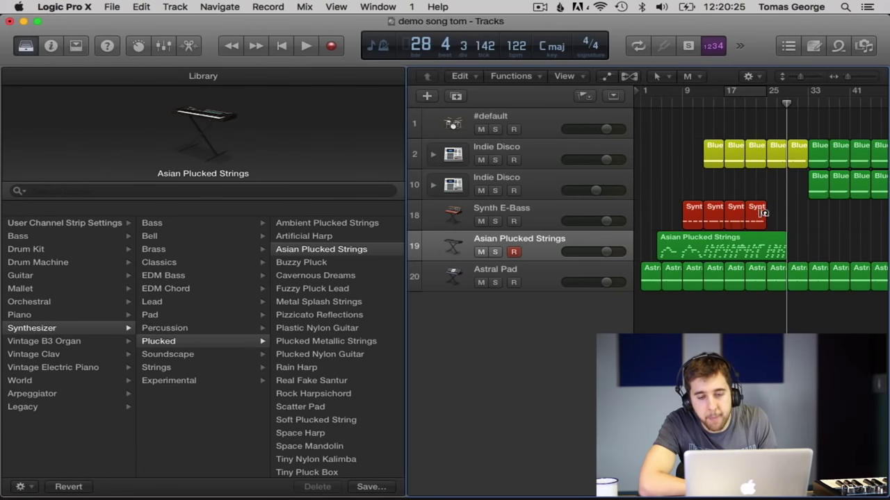
mouse_move(777, 220)
left_mouse_down()
mouse_move(688, 218)
mouse_move(785, 217)
left_mouse_up()
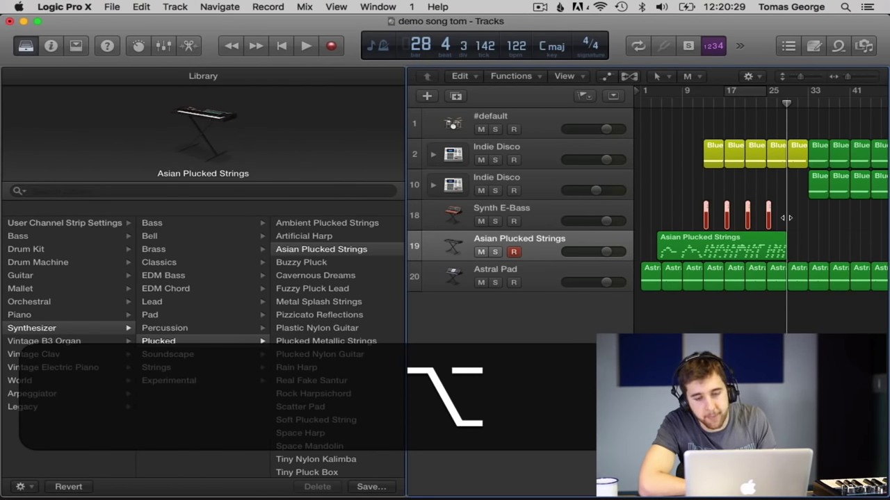
key("super+z")
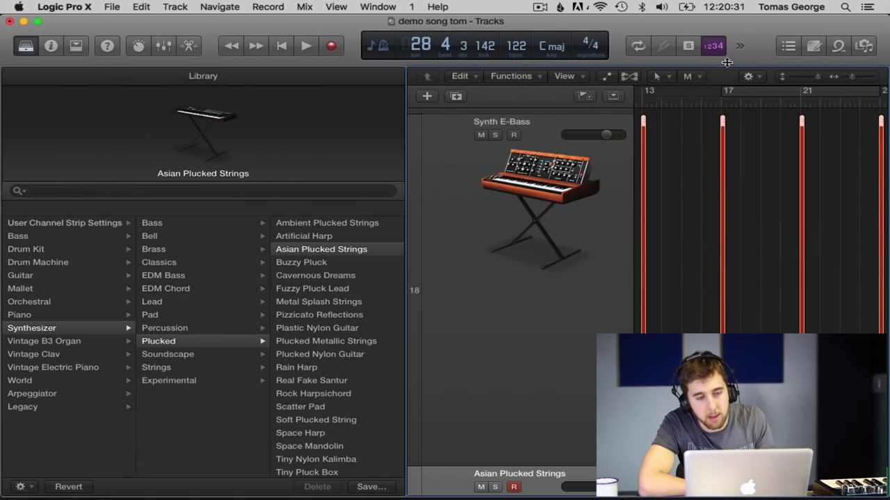
left_click_drag(818, 77, 800, 77)
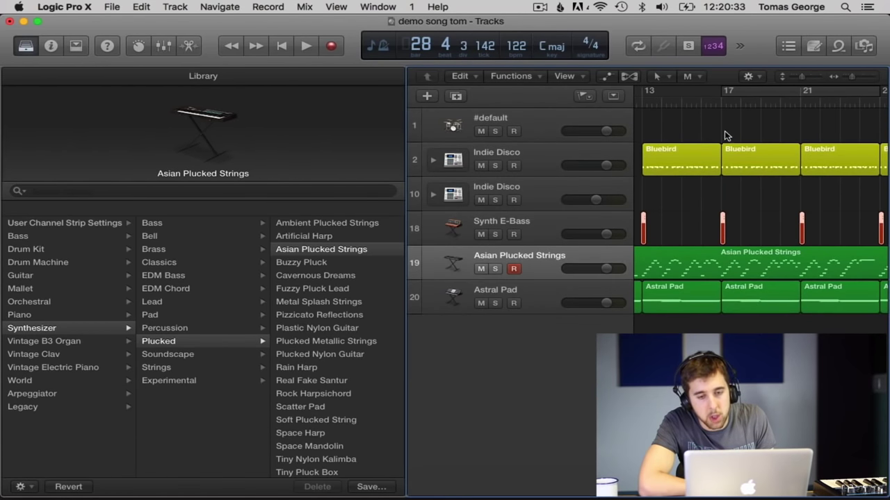
key("super+z")
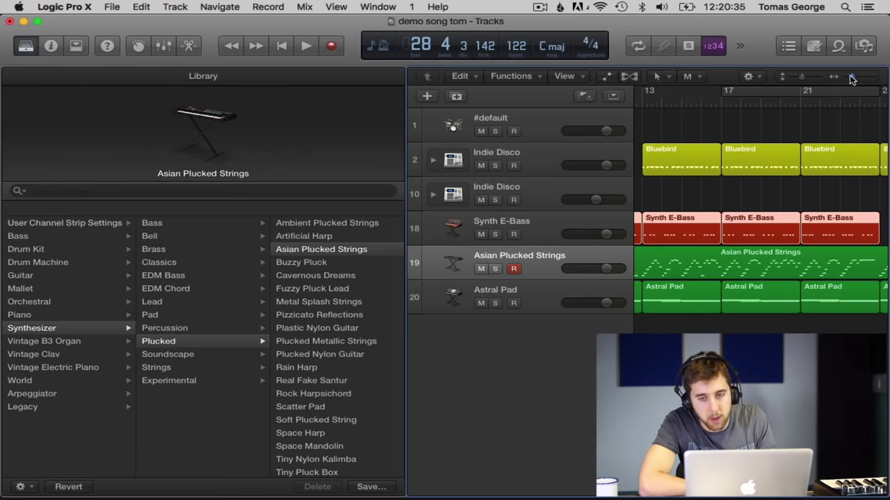
Copy the four red Synth E-Bass regions that start at bar 9 so that the copies begin at bar 25.
left_click_drag(852, 78, 848, 78)
scroll(765, 214, "left", 2)
scroll(765, 213, "left", 3)
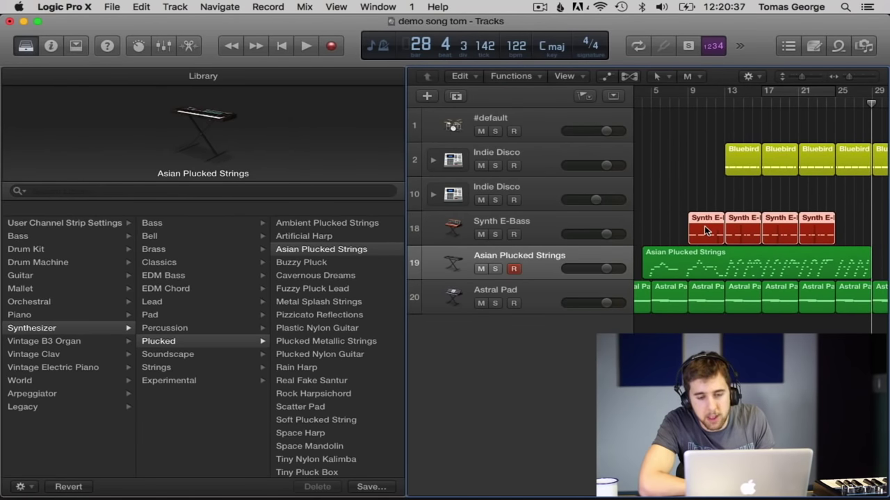
left_click_drag(707, 231, 847, 239)
scroll(764, 208, "right", 4)
scroll(726, 182, "right", 8)
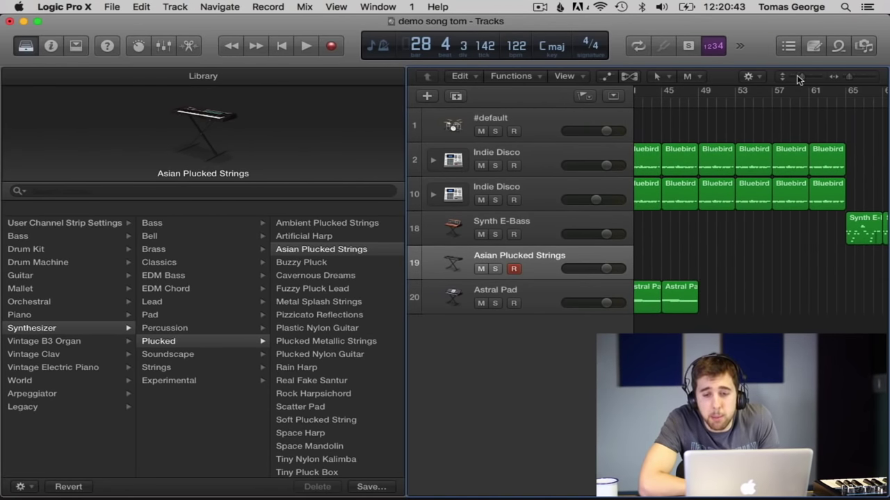
Hide the library and fill bars 41 to 65 of the Synth E-Bass track with more copies of the red regions.
left_click(25, 46)
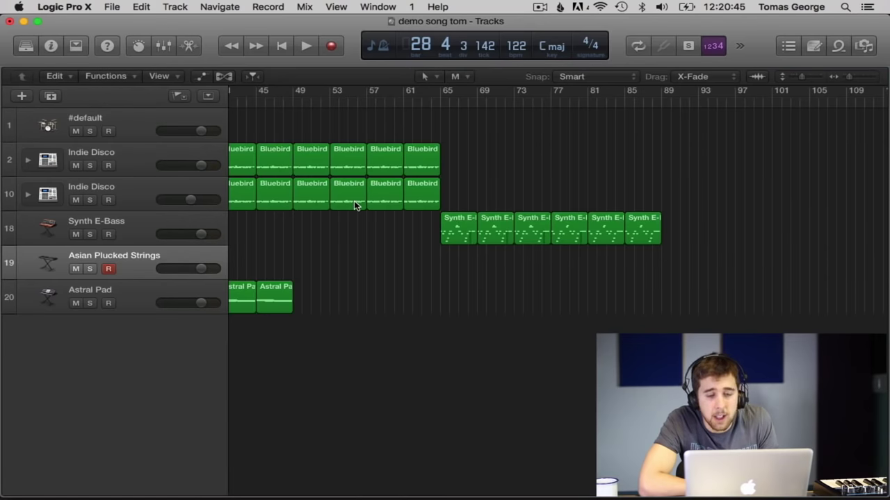
scroll(354, 206, "left", 10)
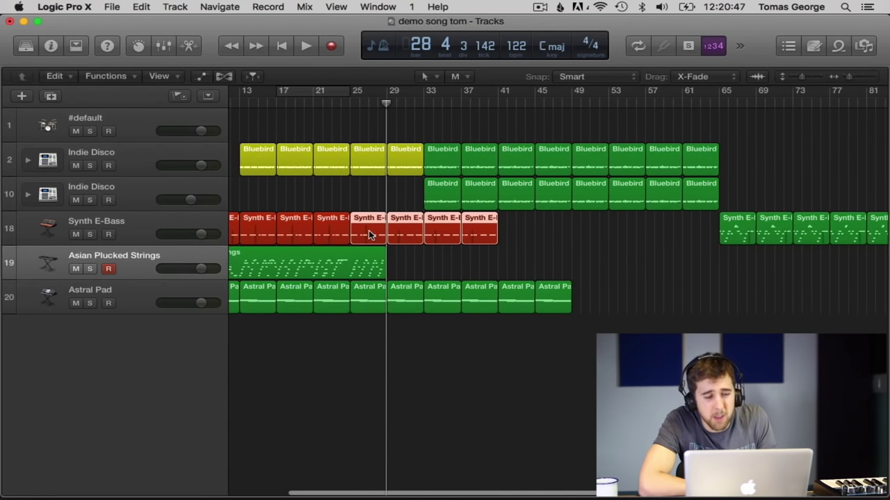
left_click_drag(368, 230, 520, 231)
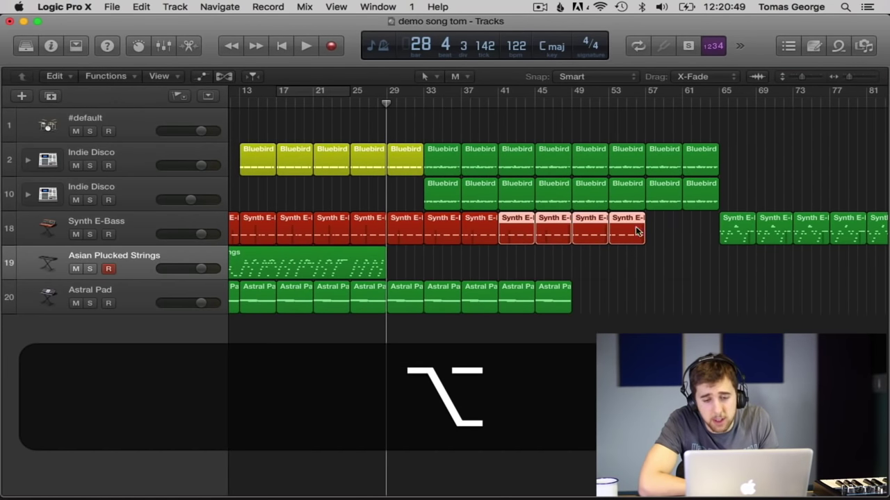
left_click(663, 252)
left_click_drag(640, 256, 659, 240)
scroll(549, 269, "left", 2)
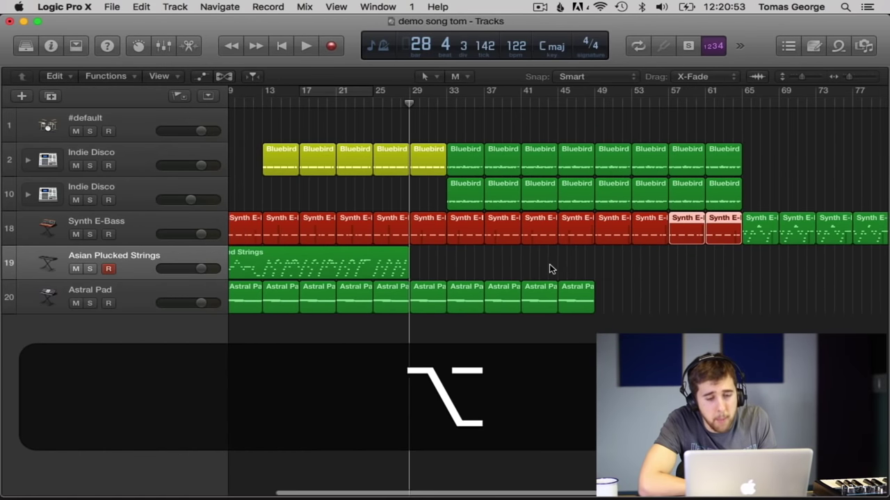
Play the song briefly from bar 5 and open the recorded Asian Plucked Strings region in a piano roll window.
scroll(549, 269, "left", 3)
left_click(267, 105)
key("space")
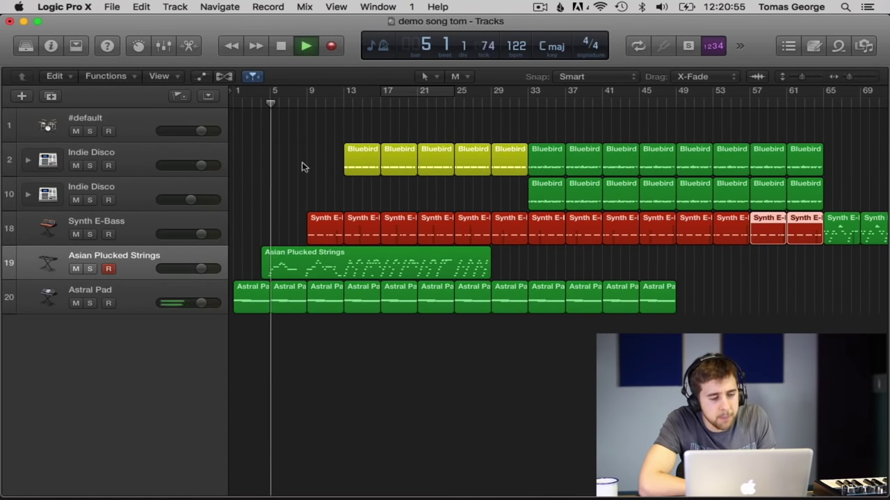
left_click(337, 259)
key("super+4")
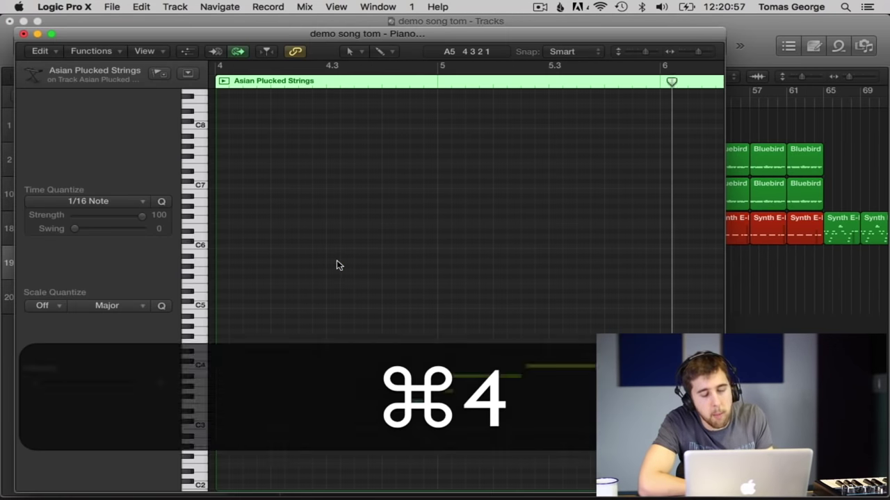
key("space")
Play and scroll through the Asian Plucked Strings notes up to about bar 20 to find a usable four-bar phrase.
scroll(336, 260, "right", 7)
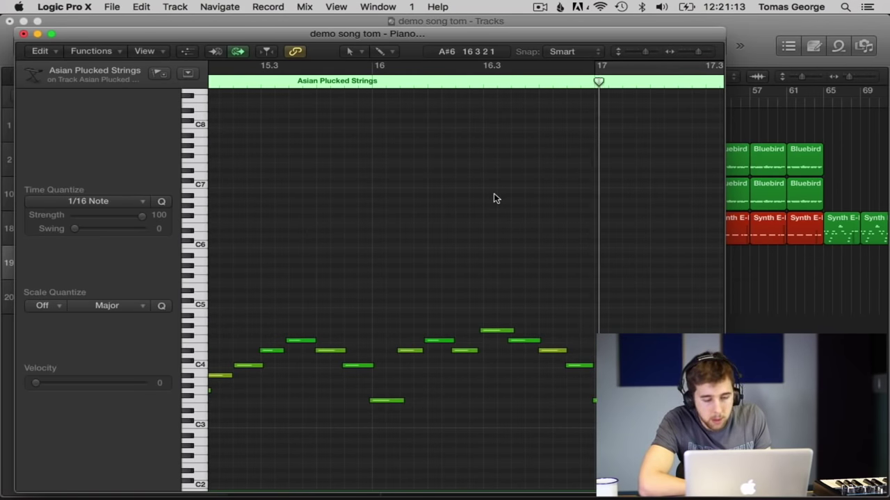
key("space")
scroll(493, 193, "left", 5)
scroll(494, 194, "right", 6)
key("space")
scroll(493, 199, "right", 6)
scroll(494, 193, "right", 6)
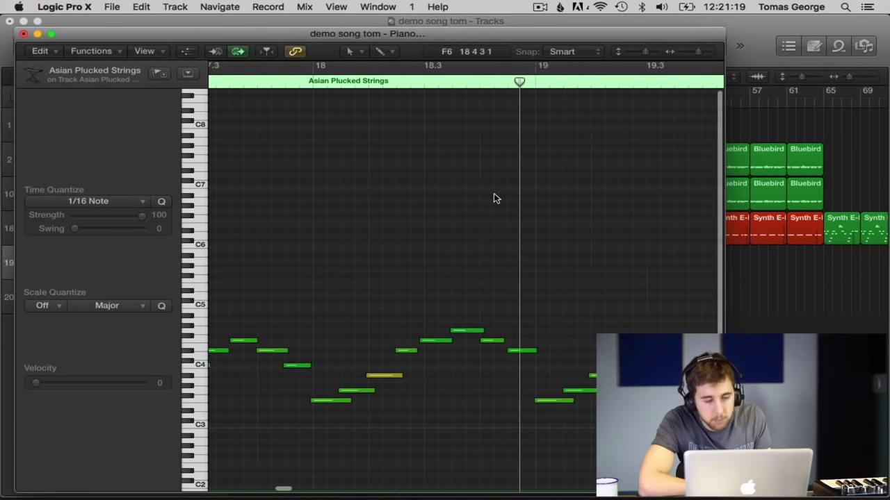
scroll(494, 199, "right", 3)
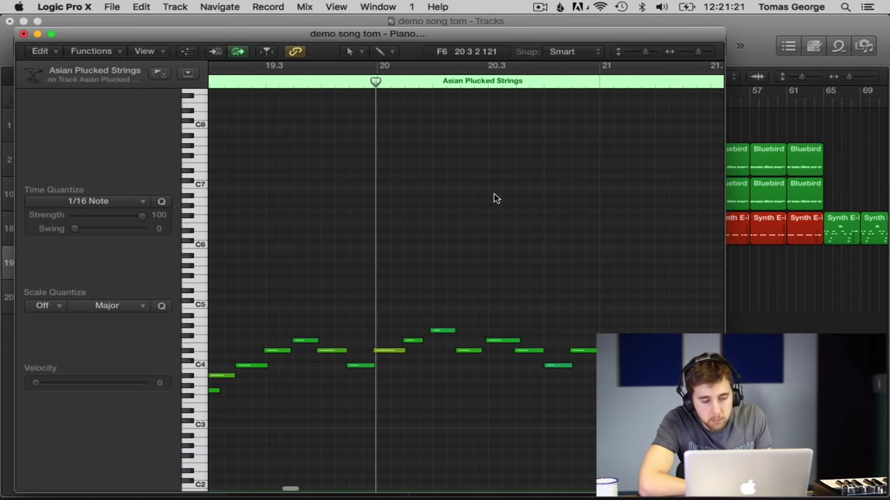
key("space")
Place the playhead at bar 17, quantize all notes of the Asian Plucked Strings region to 1/16 Note and close the piano roll.
left_click_drag(607, 80, 604, 81)
scroll(427, 241, "left", 12)
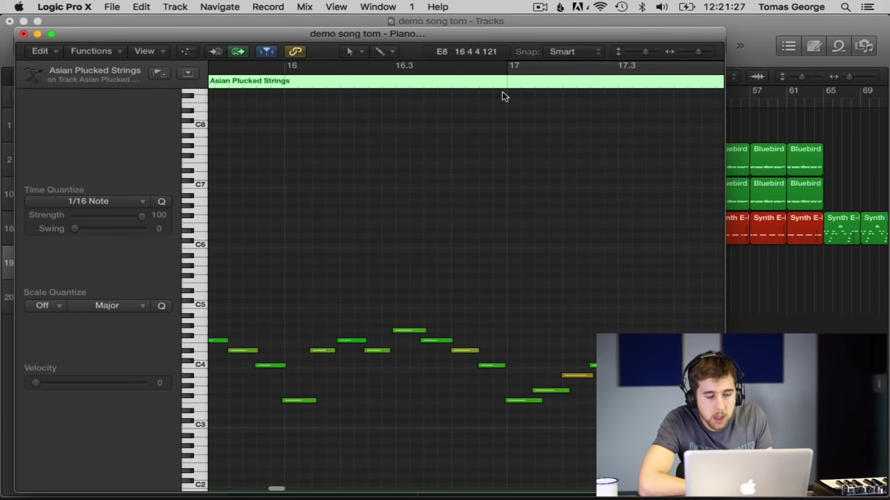
left_click_drag(525, 83, 500, 84)
key("super+a")
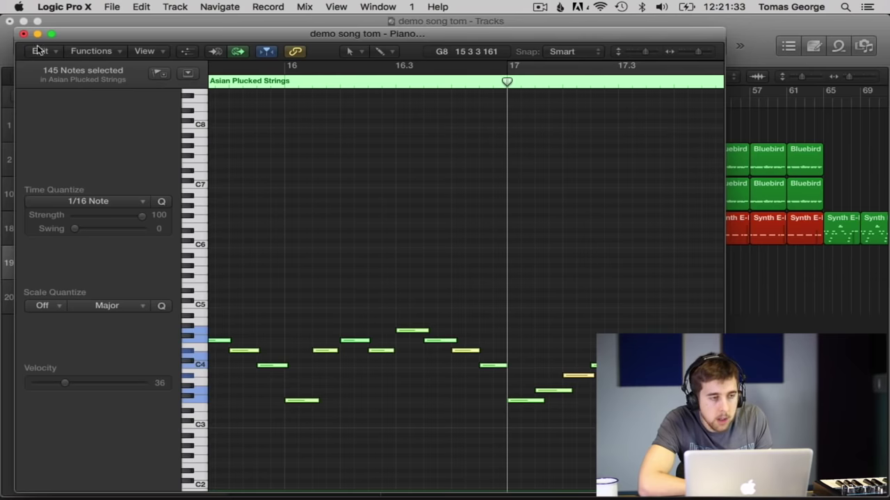
left_click(23, 34)
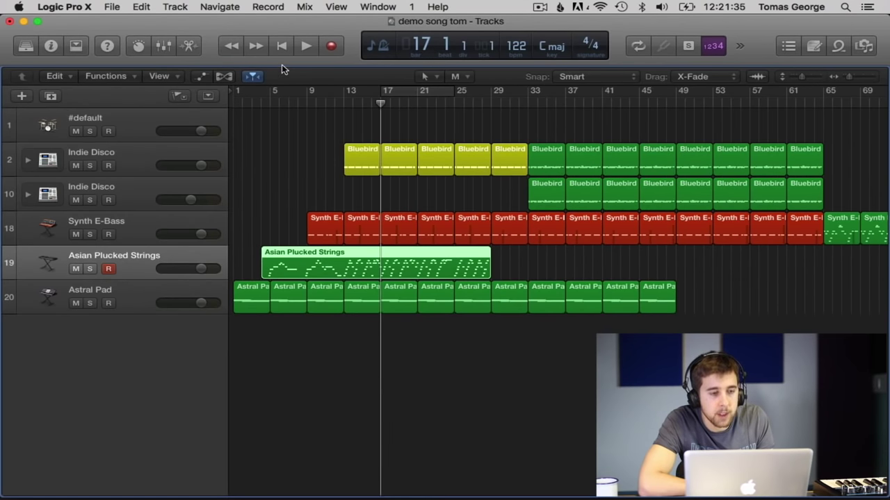
Show the editing toolbar and split the Asian Plucked Strings region at bars 17 and 21.
key("ctrl+alt+super+t")
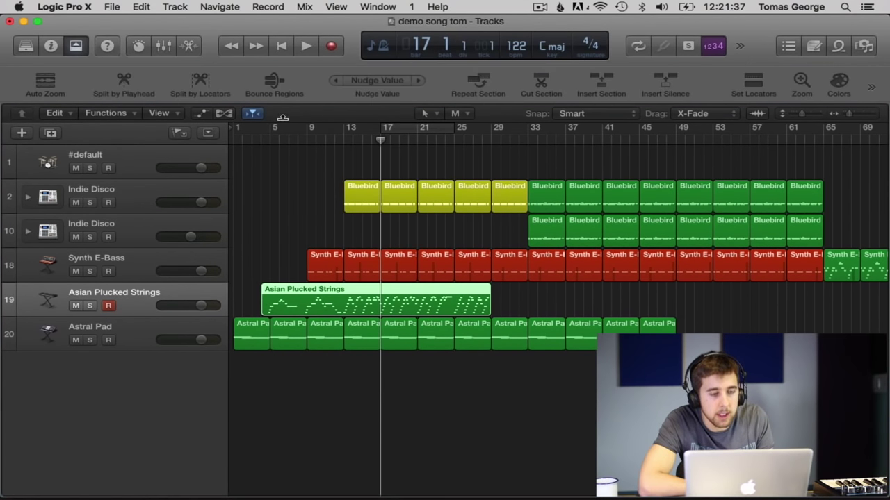
left_click(124, 83)
left_click_drag(428, 139, 416, 141)
left_click(123, 81)
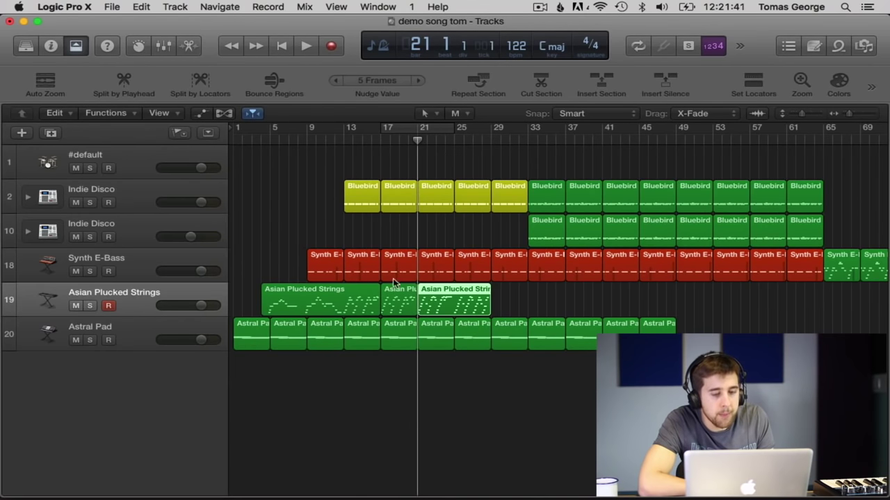
Delete the Asian Plucked Strings pieces before bar 17 and after bar 21.
left_click(430, 286)
key("Delete")
left_click(360, 298)
key("Delete")
Move and copy the remaining four-bar Asian Plucked Strings region to fill bars 9 to 25, and set the cycle range to those bars.
mouse_move(407, 301)
left_mouse_down()
mouse_move(327, 302)
mouse_move(398, 300)
left_mouse_up()
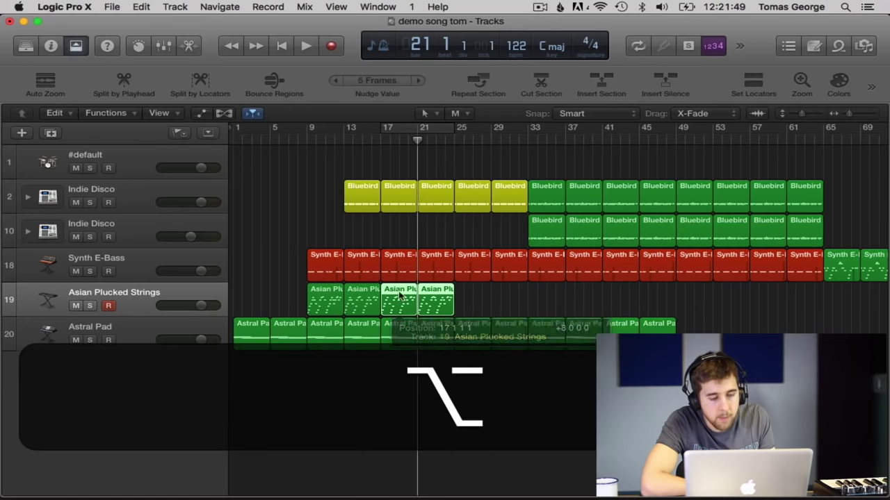
left_click_drag(417, 130, 311, 130)
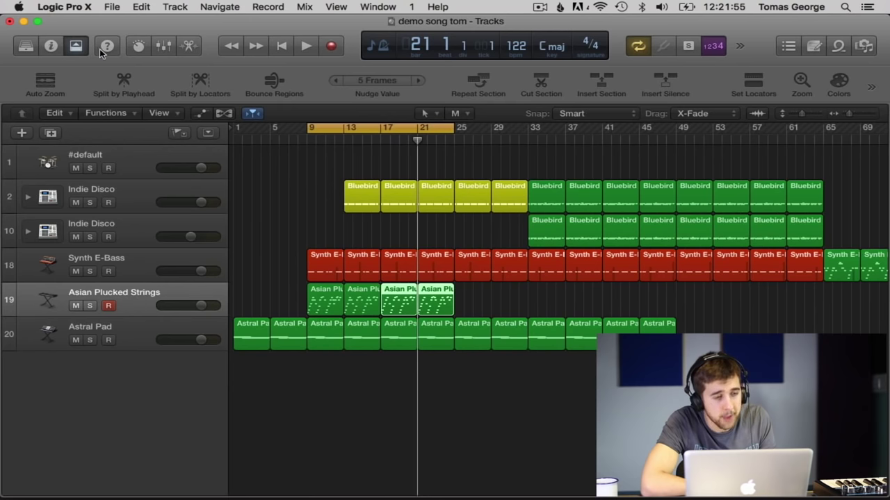
Show the mixer, add a Bus 5 send to the Asian Plucked Strings channel and play the cycled bars.
left_click(165, 46)
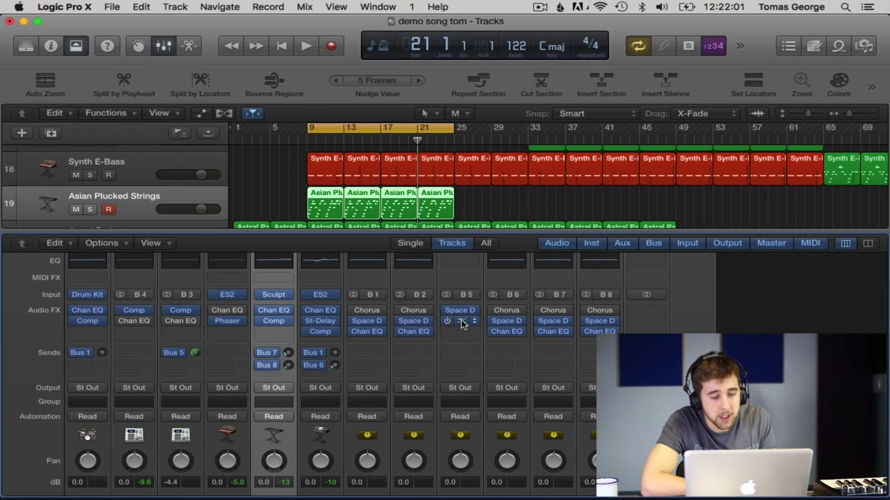
mouse_move(461, 324)
left_mouse_down()
mouse_move(275, 334)
mouse_move(461, 324)
left_mouse_up()
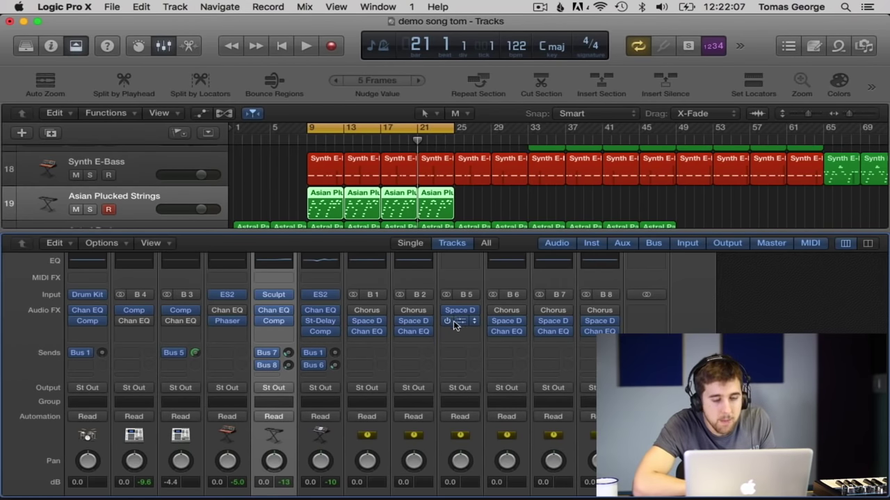
left_click(273, 378)
mouse_move(289, 433)
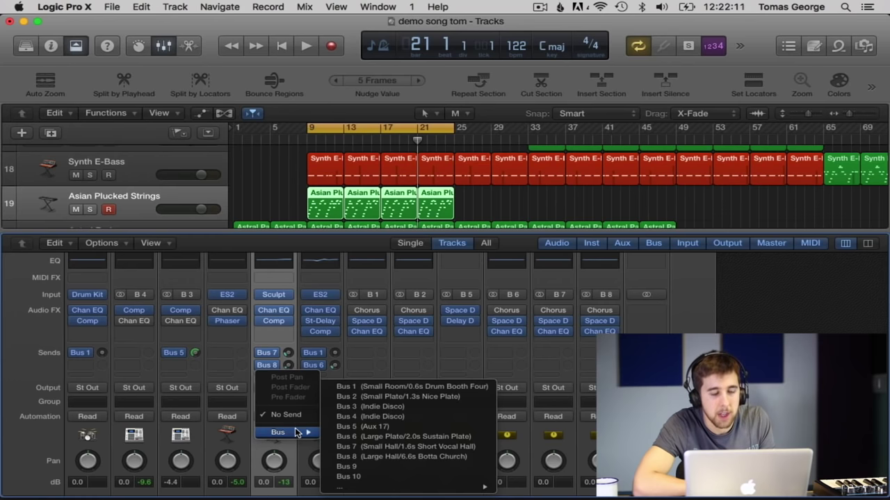
left_click(379, 426)
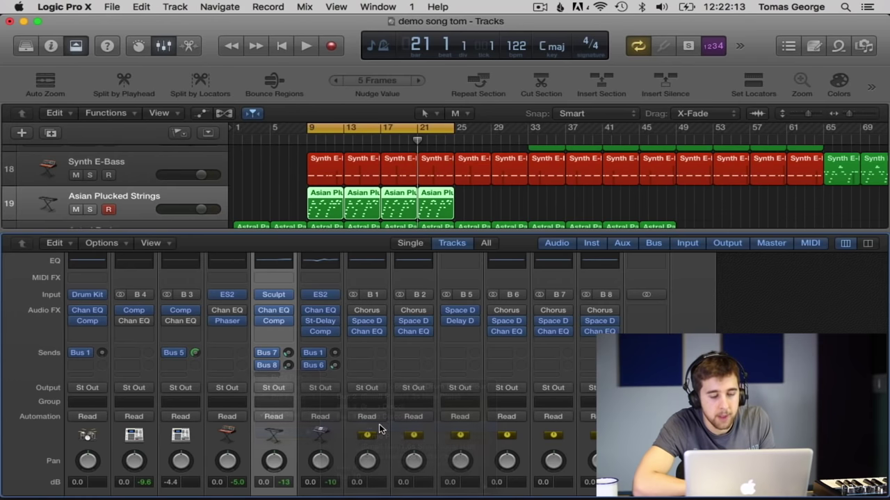
key("space")
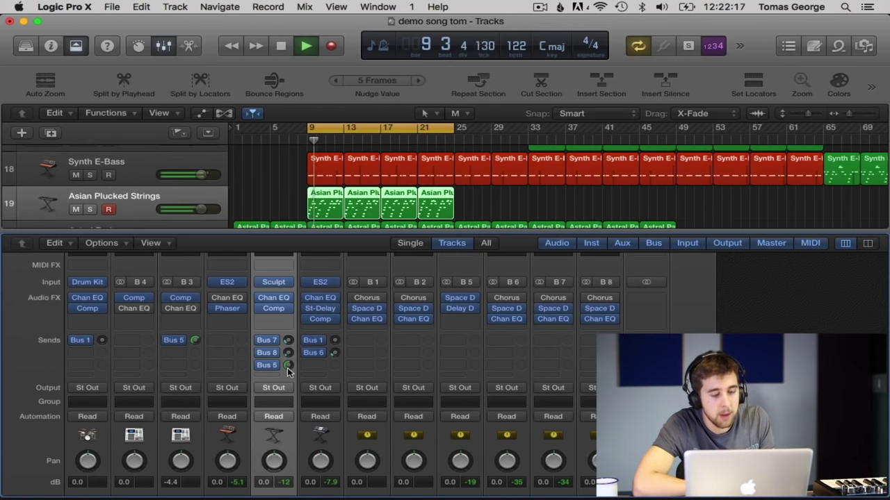
Solo the Aux 17 delay return during playback to hear it alone, check the Asian Plucked Strings Bus 5 send, and unsolo it.
scroll(452, 372, "down", 4)
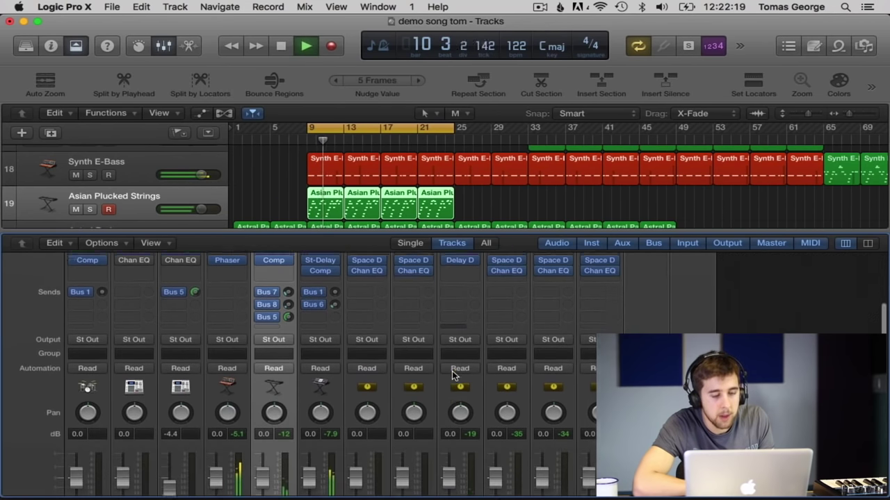
scroll(452, 375, "down", 6)
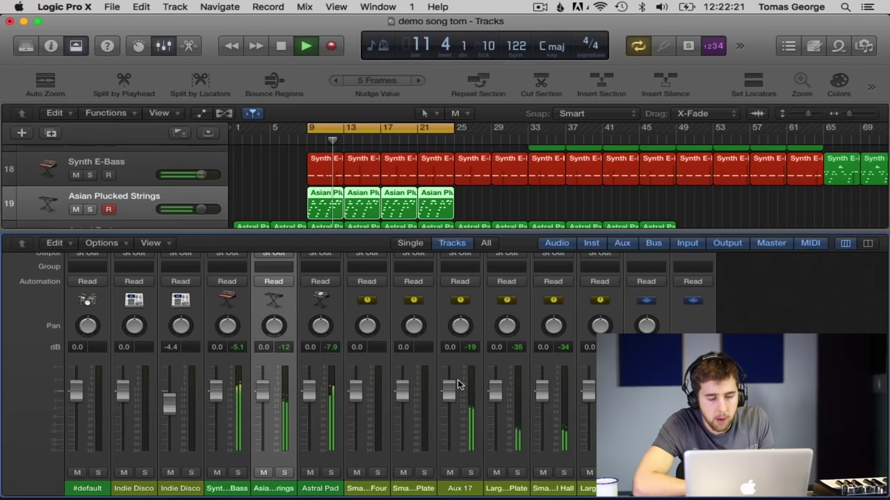
scroll(458, 384, "up", 10)
scroll(465, 431, "down", 10)
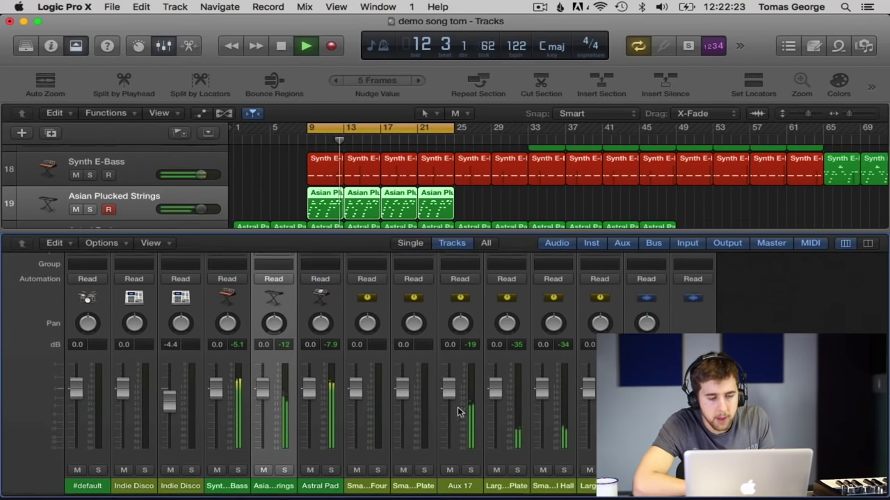
left_click(470, 472)
scroll(246, 335, "up", 10)
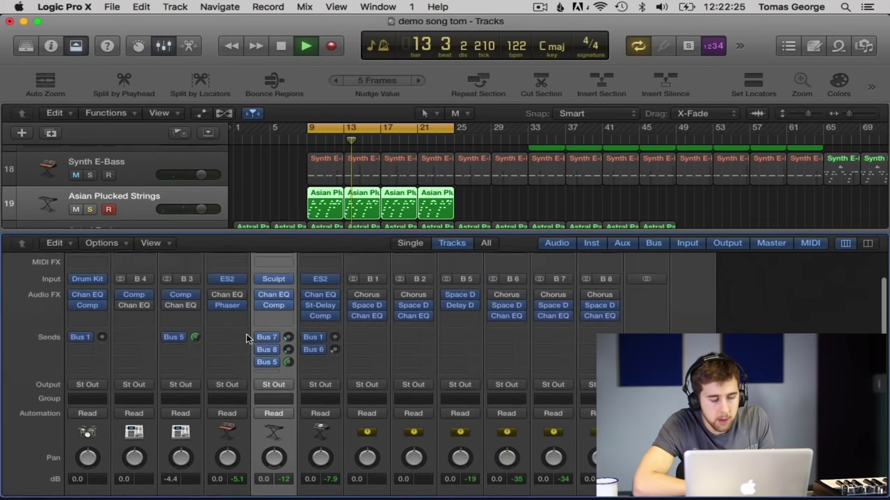
scroll(261, 348, "down", 3)
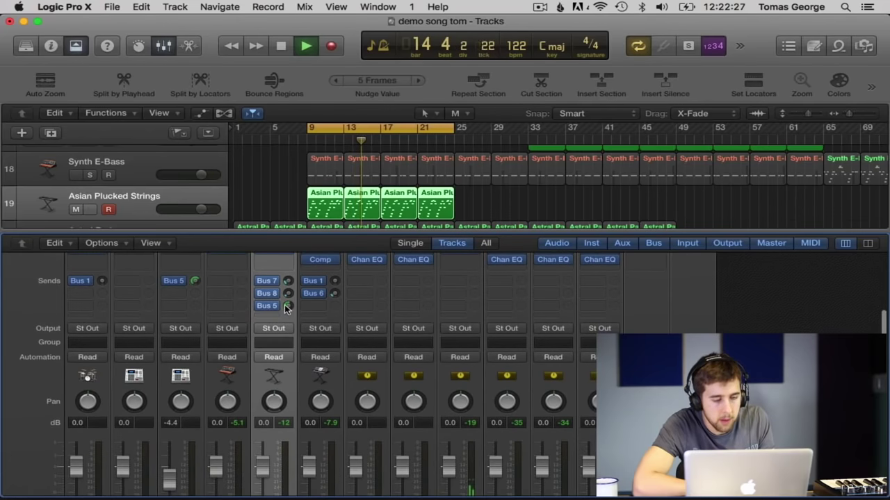
scroll(451, 353, "down", 5)
scroll(459, 351, "up", 2)
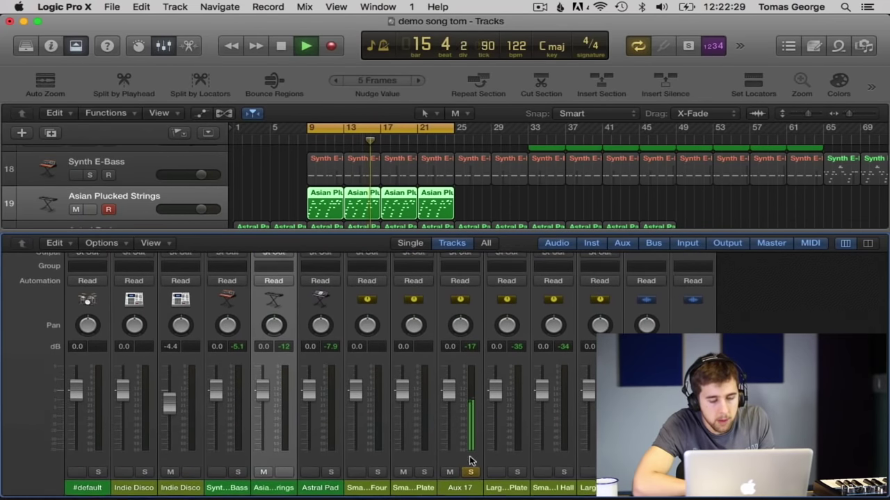
left_click(468, 475)
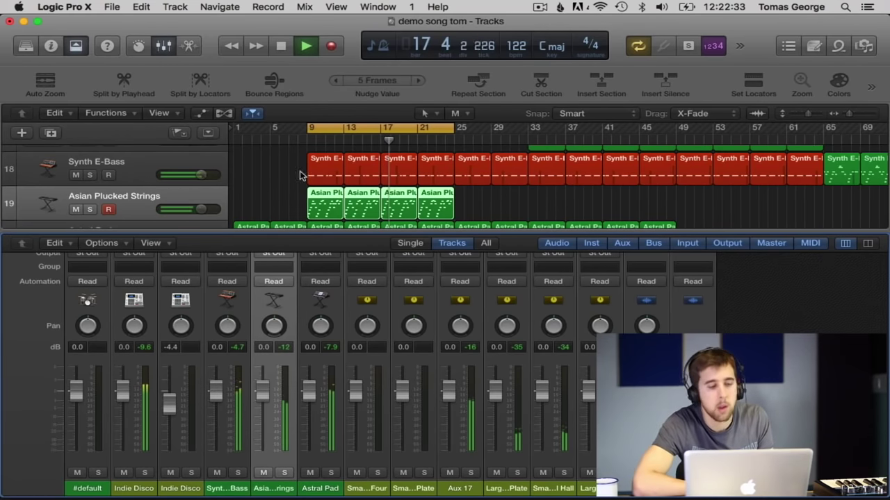
Insert a stereo Echo plug-in after the compressor on the Asian Plucked Strings channel and set its time to 1/4.
scroll(275, 387, "up", 6)
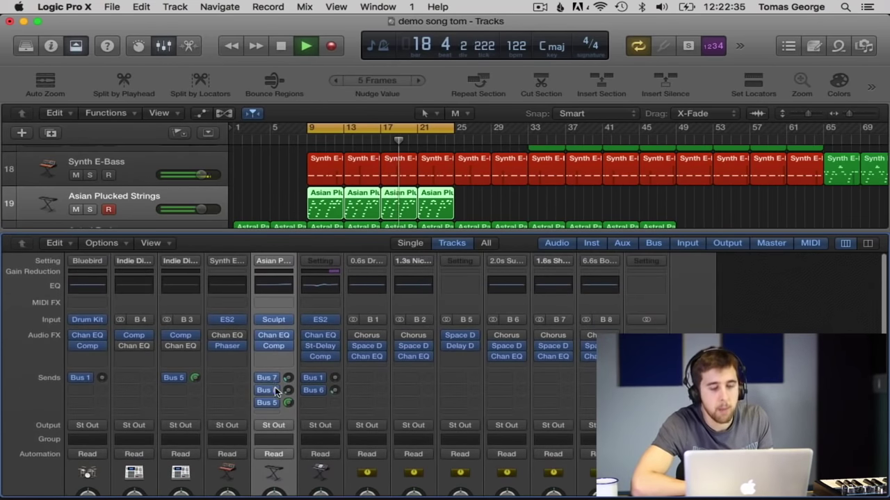
left_click(279, 353)
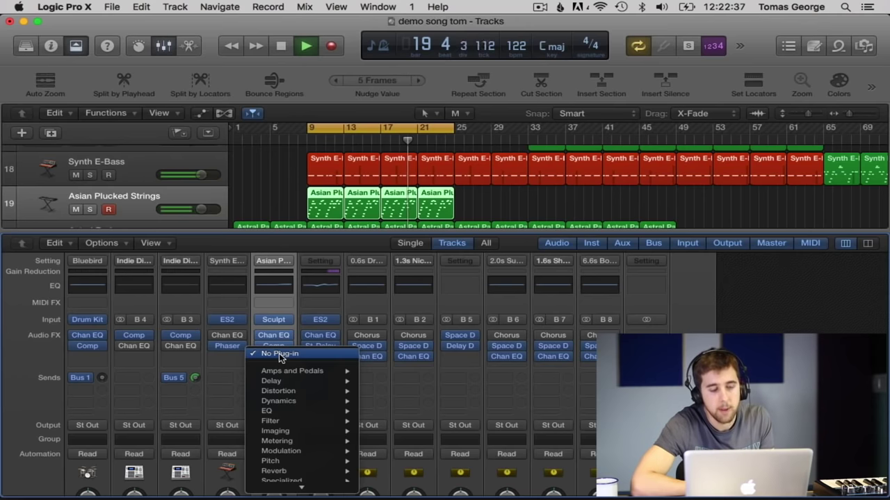
mouse_move(271, 381)
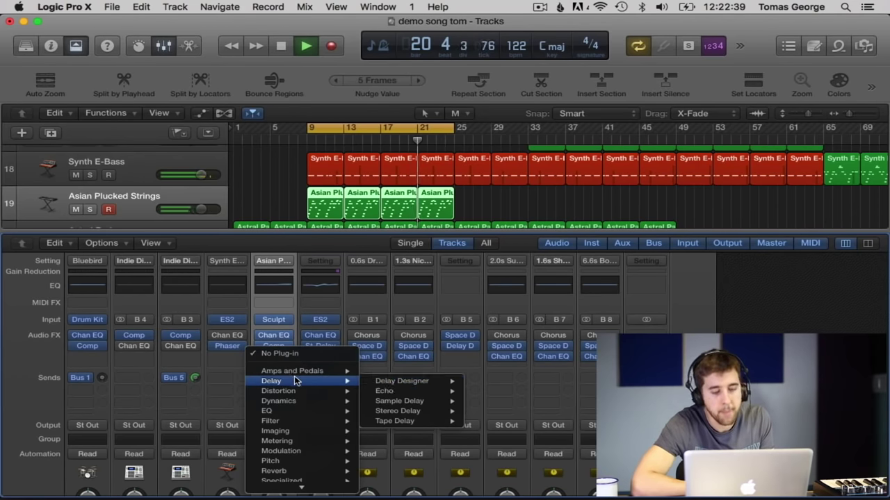
mouse_move(389, 391)
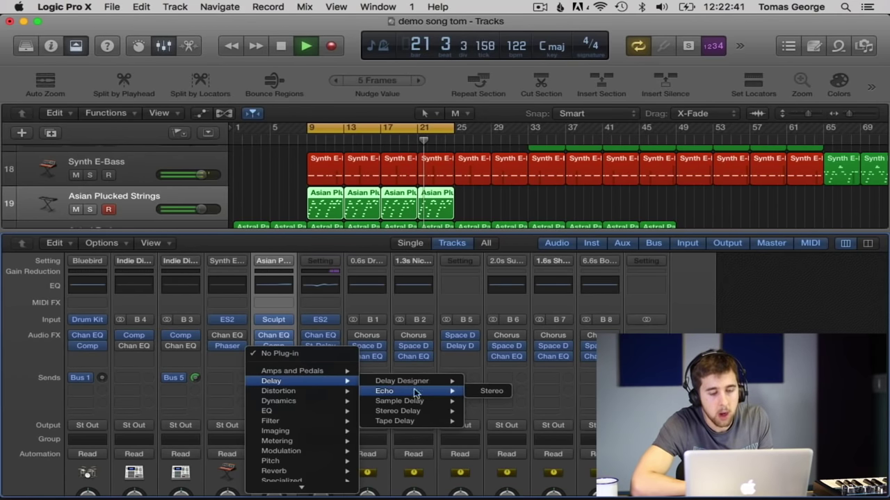
left_click(479, 391)
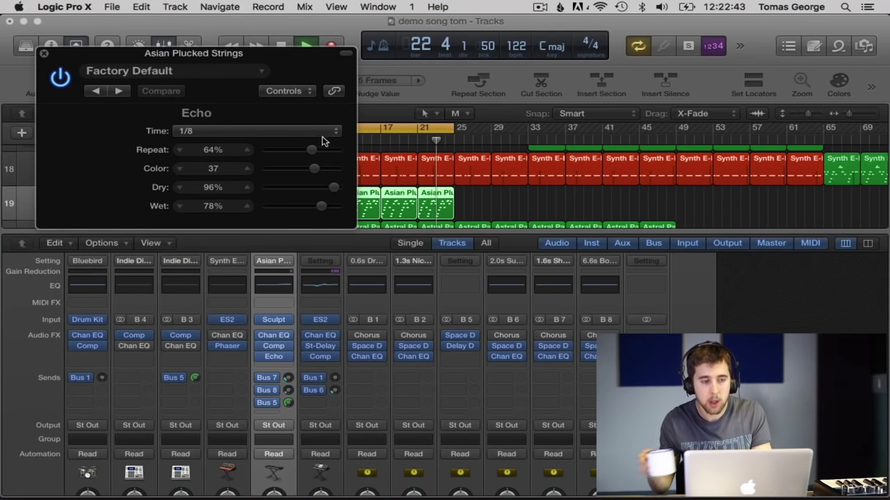
left_click(331, 134)
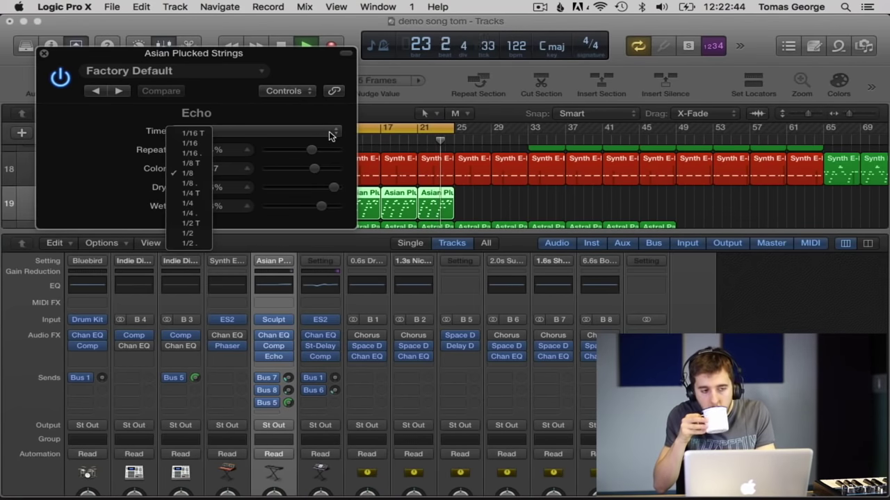
left_click(185, 203)
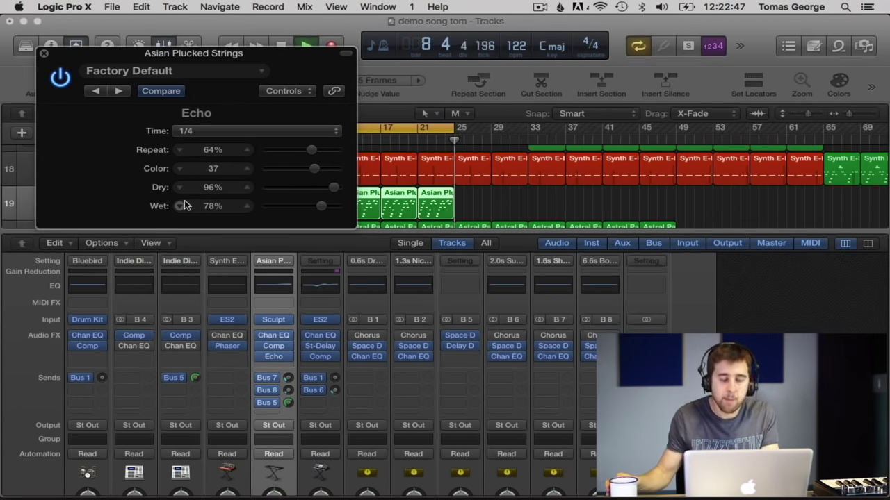
left_click(46, 55)
Replace the Echo plug-in on the Asian Plucked Strings channel with the Bitcrusher distortion and raise the computer's volume.
left_click(289, 355)
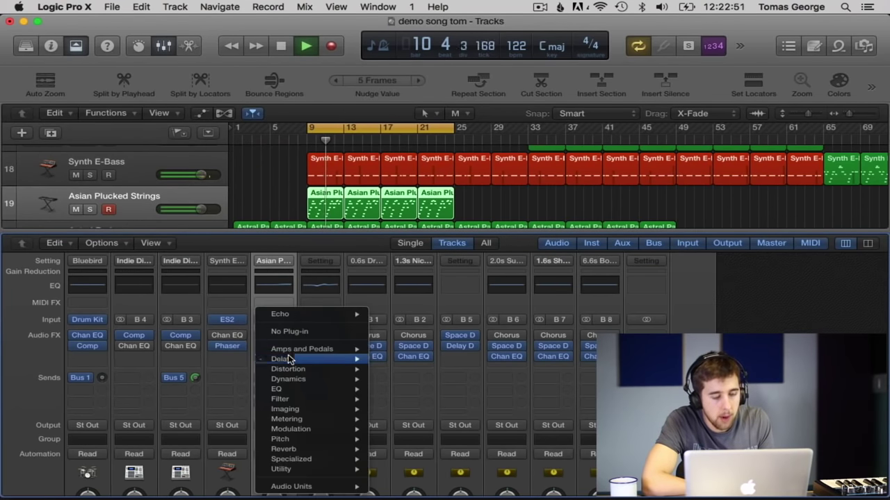
key("XF86AudioRaiseVolume")
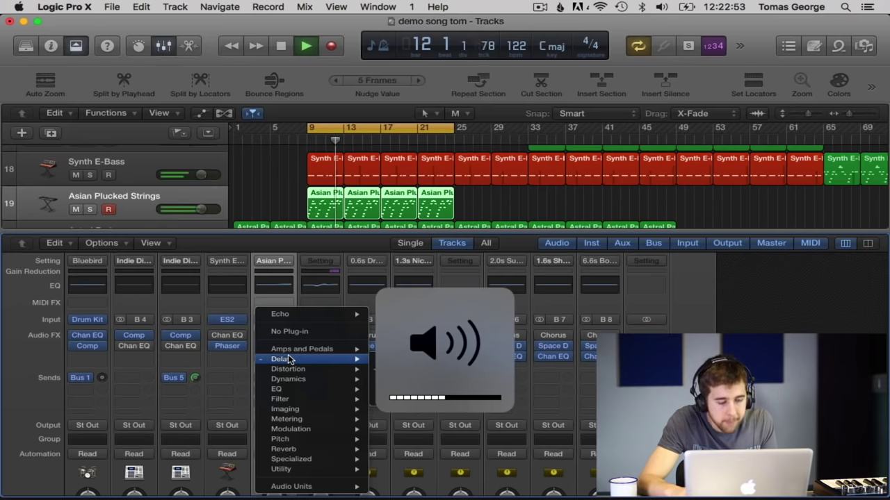
mouse_move(288, 369)
mouse_move(447, 371)
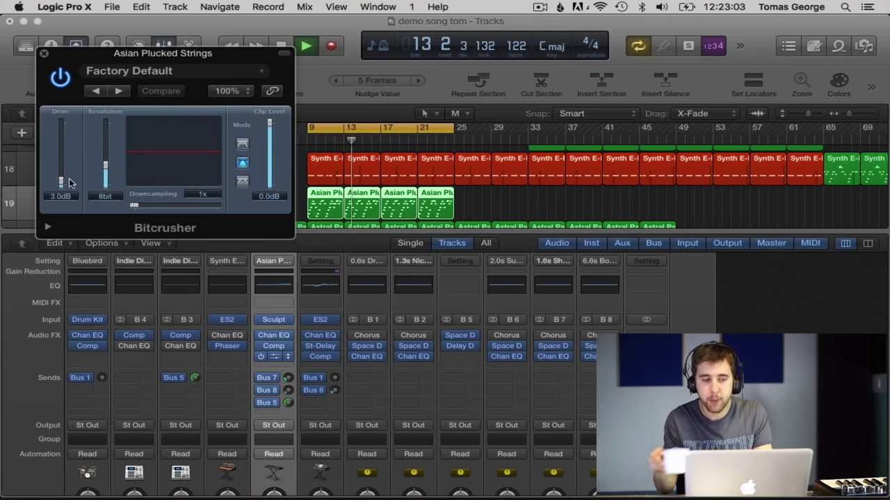
Set the Bitcrusher to 5.0 dB drive, 15 bit resolution and 1x downsampling, and close its window.
left_click_drag(60, 172, 61, 180)
left_click_drag(134, 206, 144, 206)
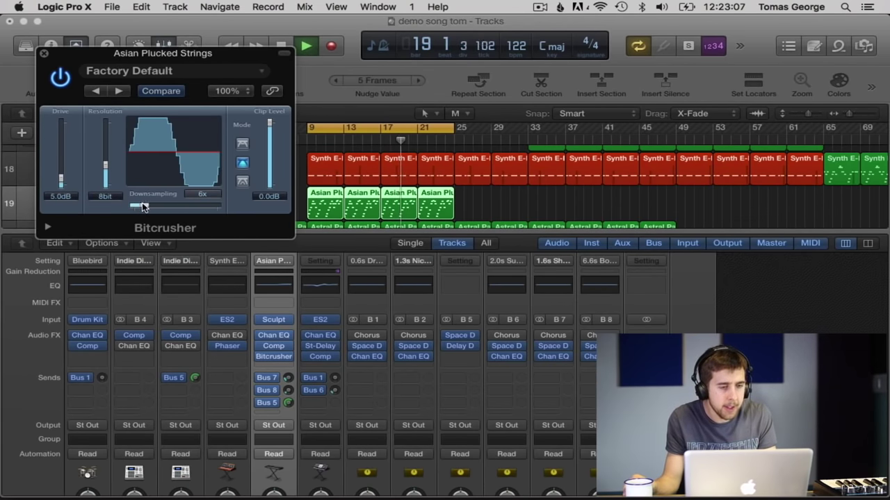
left_click_drag(104, 164, 108, 143)
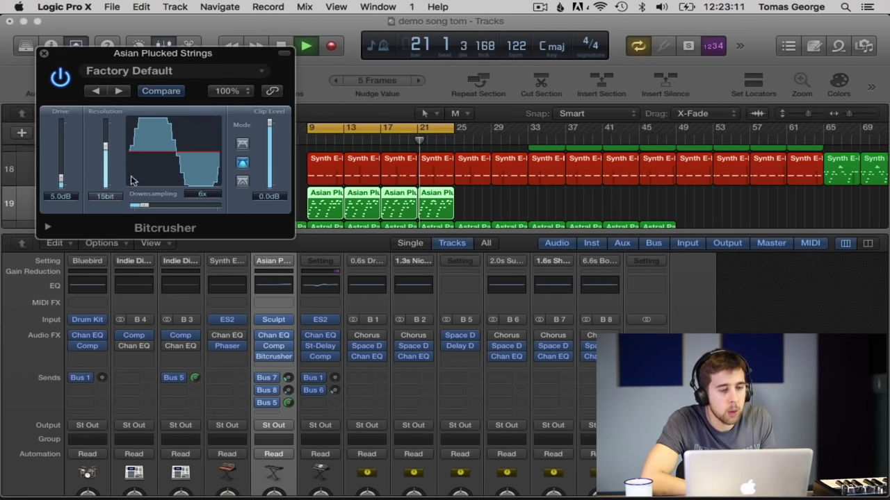
left_click_drag(141, 206, 79, 199)
left_click(43, 55)
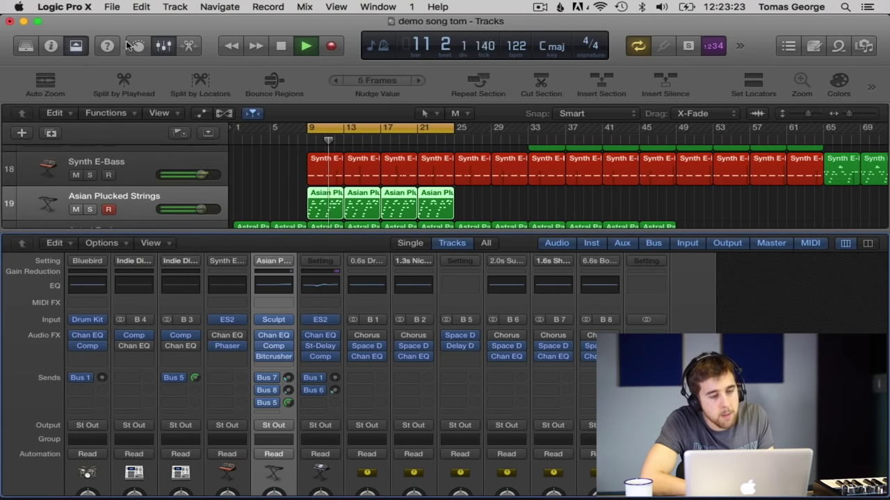
Hide the mixer and show automation, with Bitcrusher Downsampling as the Asian Plucked Strings track's automation parameter.
left_click(164, 45)
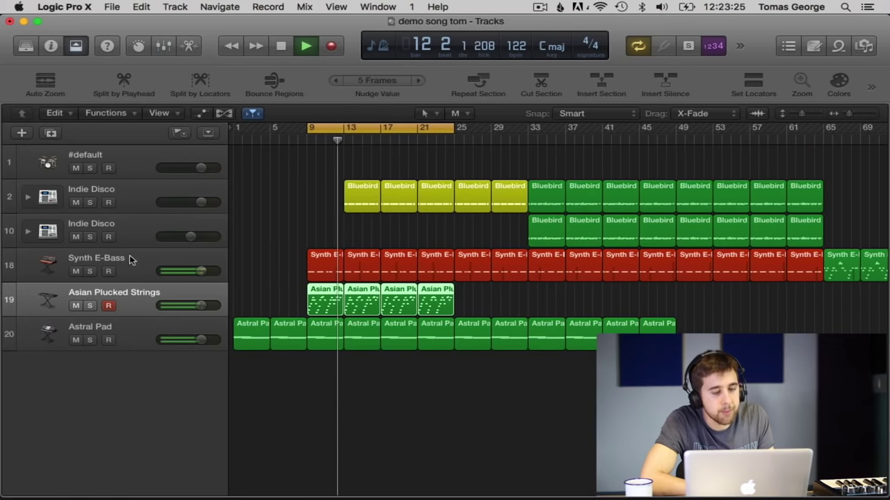
left_click(202, 114)
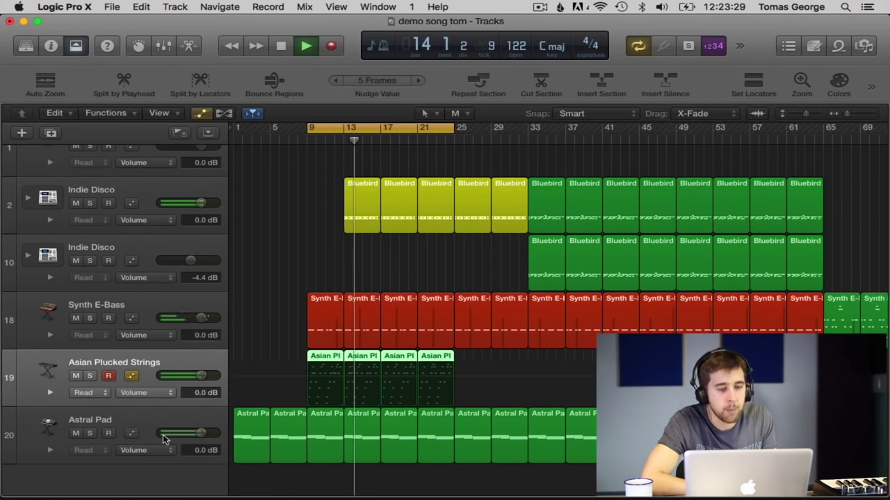
left_click(160, 390)
mouse_move(206, 362)
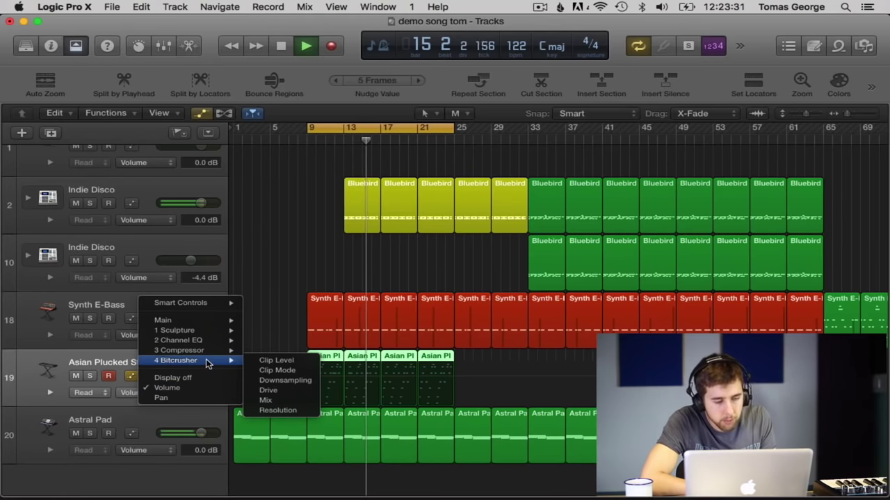
left_click(292, 379)
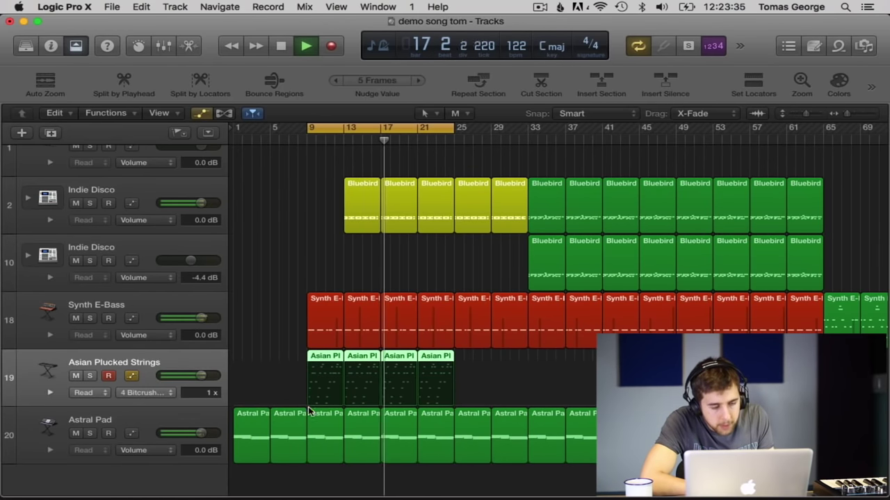
Draw Downsampling automation that peaks at 40x at bar 9 and falls to 1x at bar 21, and hide the automation.
left_click(309, 408)
left_click(310, 403)
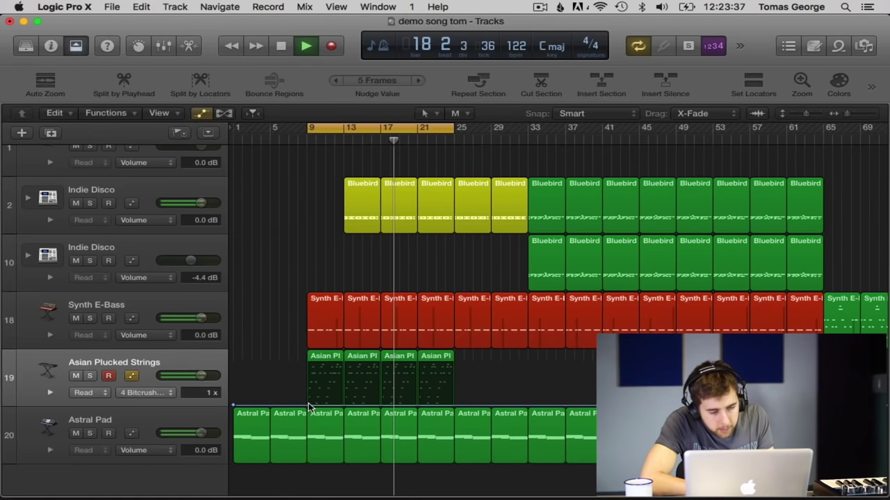
left_click_drag(310, 405, 309, 363)
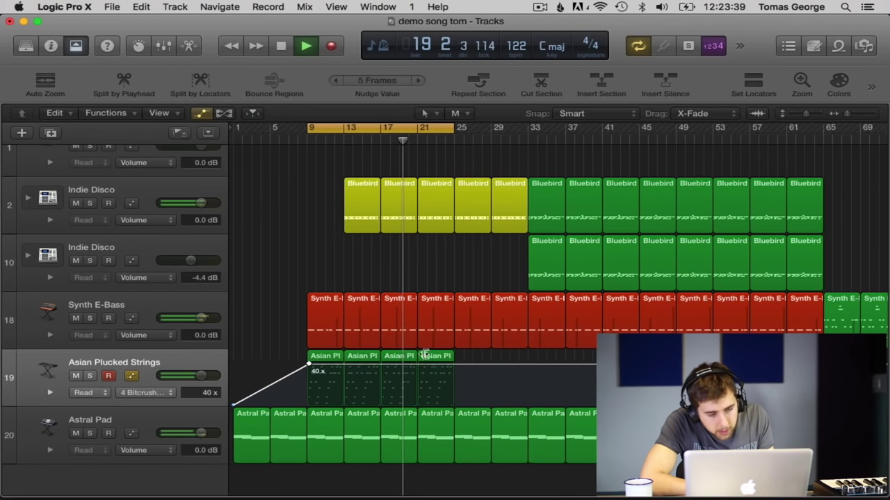
left_click_drag(417, 363, 419, 406)
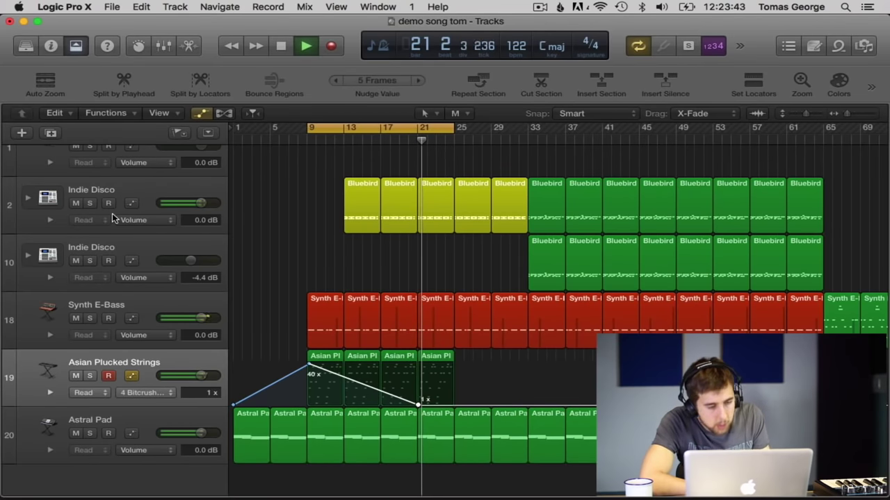
left_click(201, 114)
Copy the last Asian Plucked Strings region to bar 25 and turn off cycle mode.
left_click(440, 305)
left_click_drag(433, 304, 479, 301)
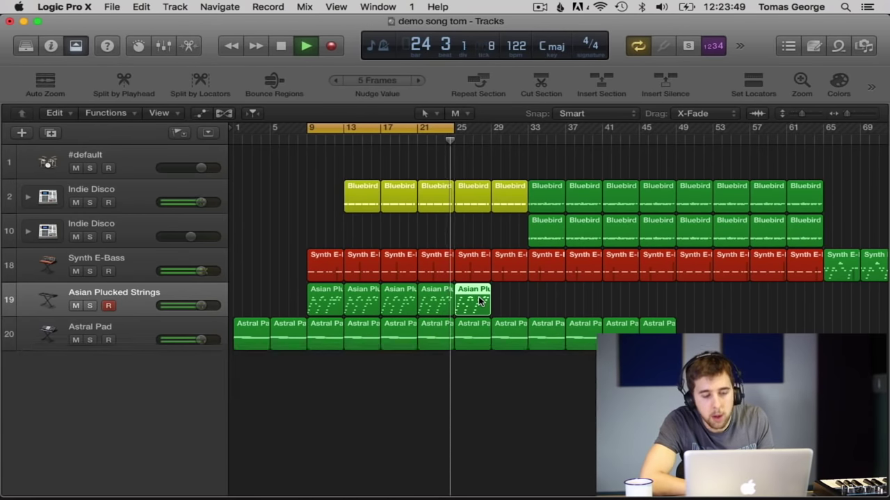
left_click_drag(467, 301, 467, 301)
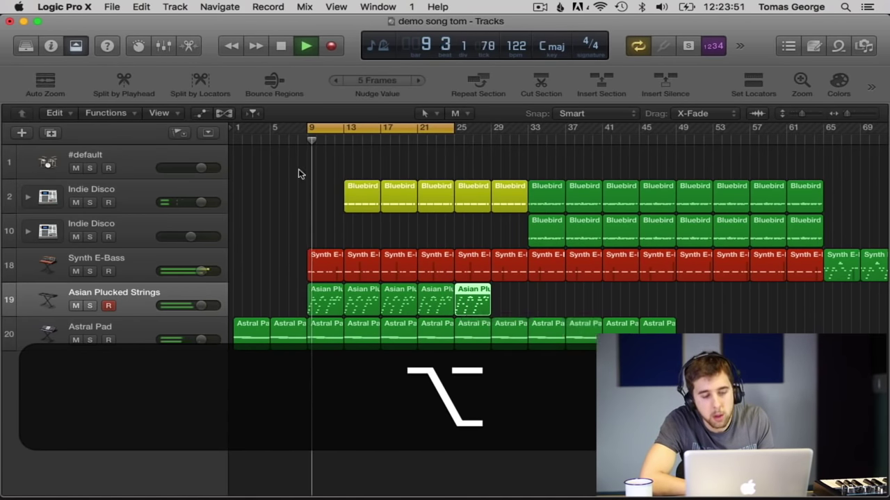
key("c")
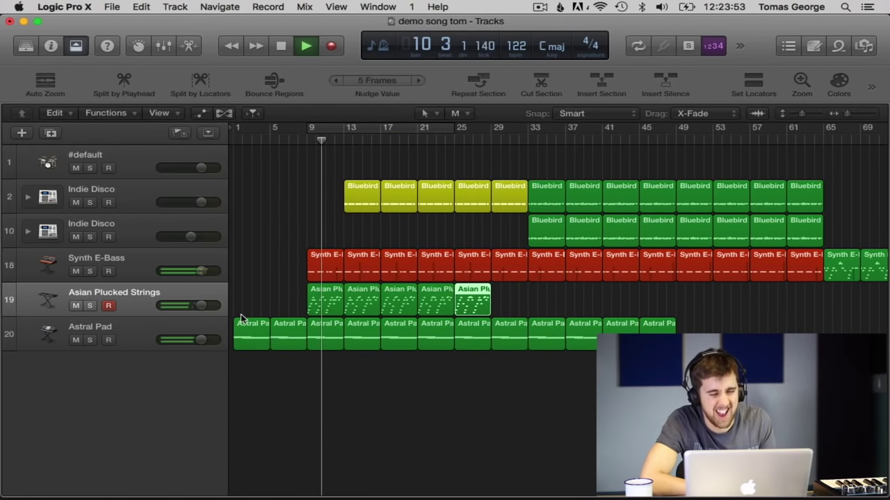
left_click(270, 291)
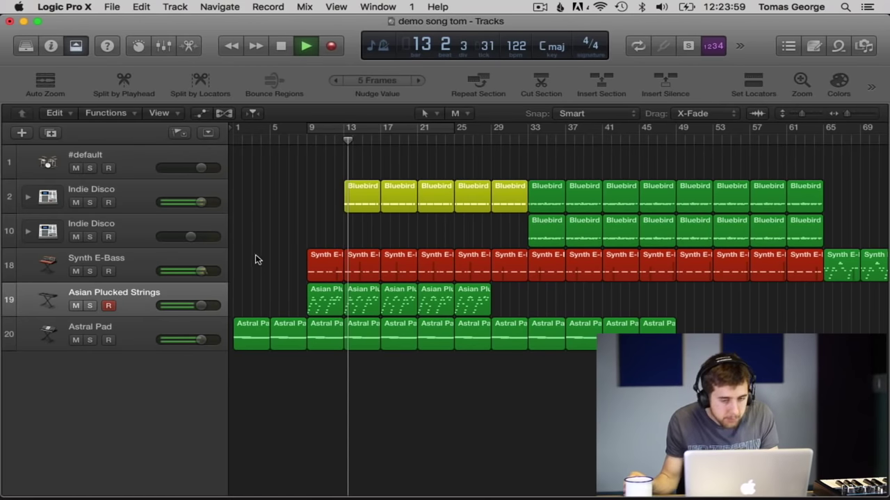
Move the 1x Downsampling automation point from bar 21 to bar 13 on the Asian Plucked Strings track, and hide the automation.
left_click(200, 113)
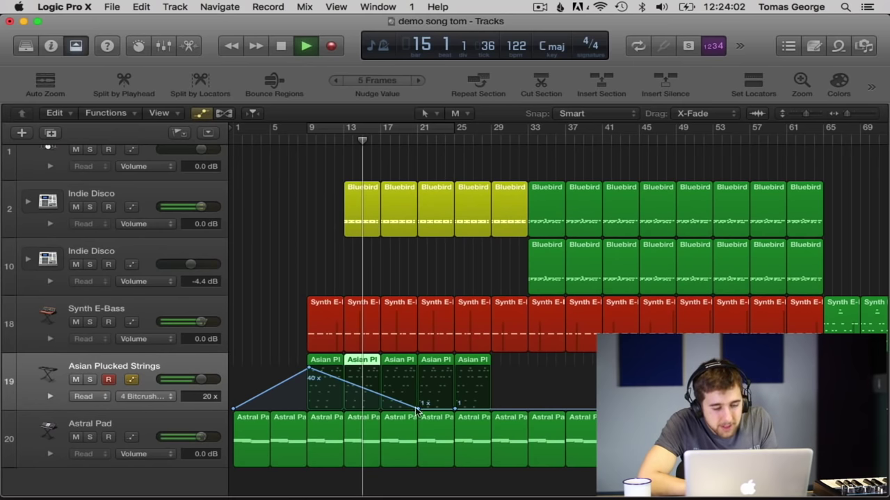
left_click(347, 404)
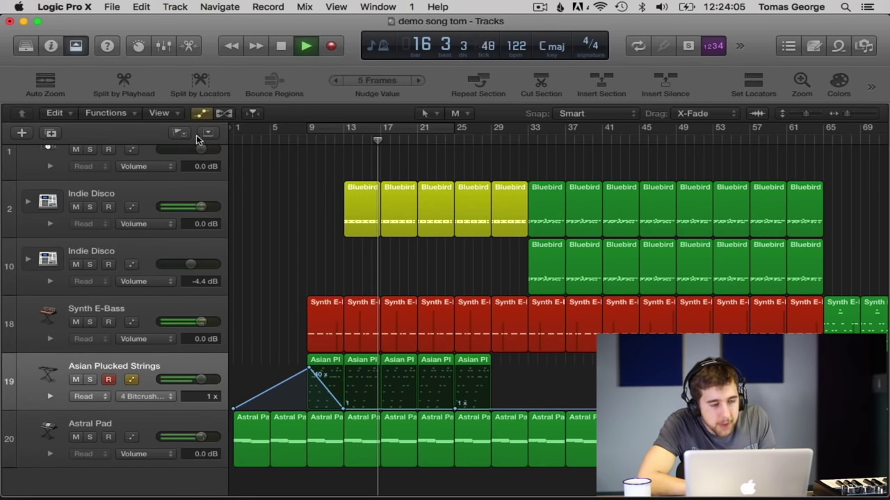
left_click(198, 114)
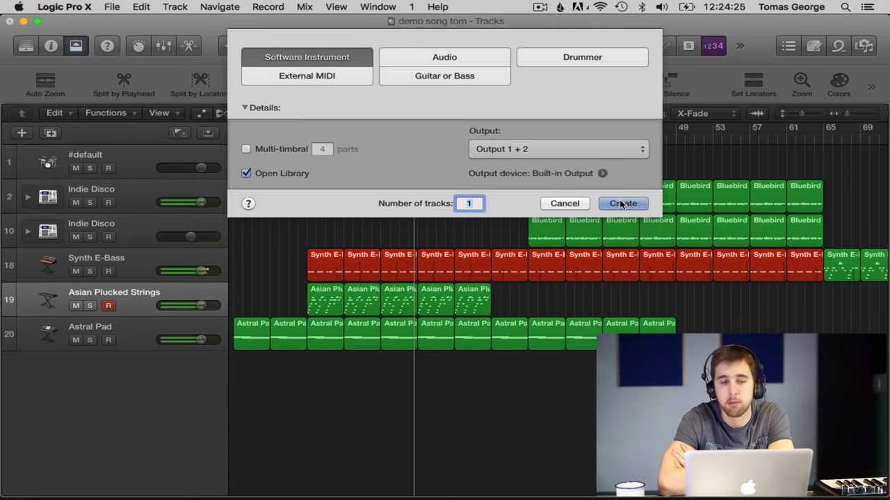
Create one new software instrument track routed to Output 1 + 2 with the Library open.
left_click(622, 203)
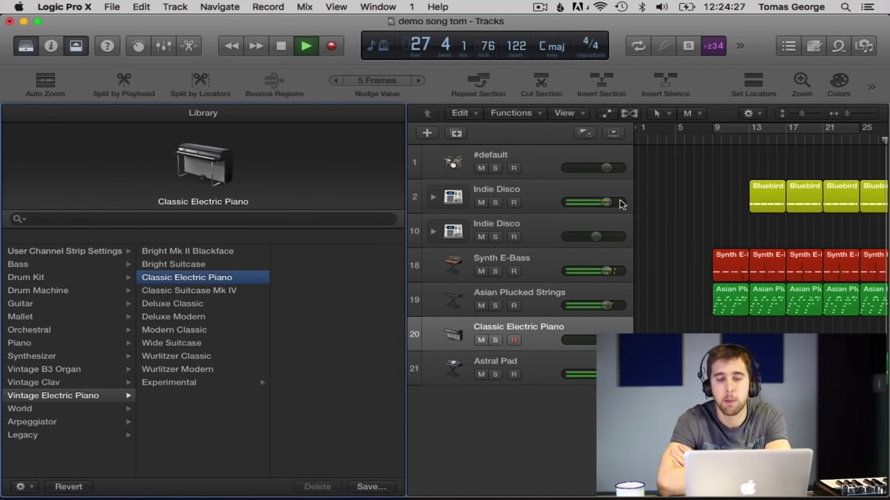
Load the Bowed Lead patch from the Synthesizer Strings category onto the Classic Electric Piano track.
scroll(671, 292, "right", 5)
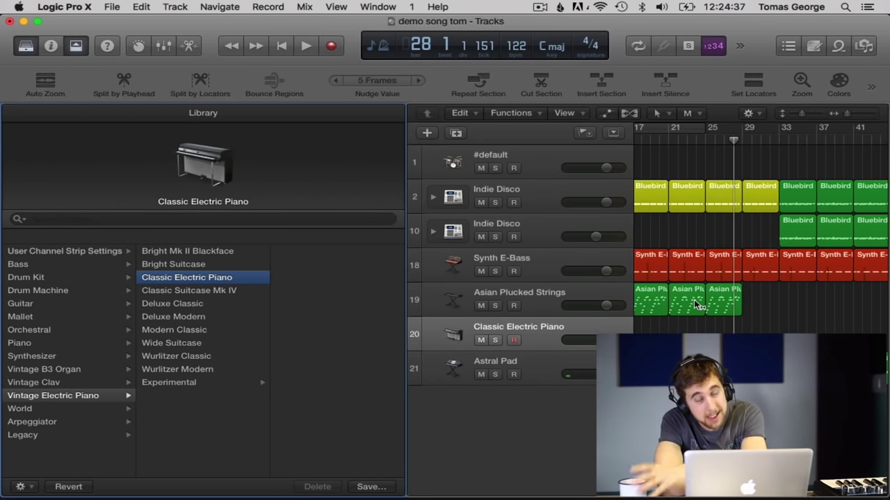
scroll(695, 306, "left", 5)
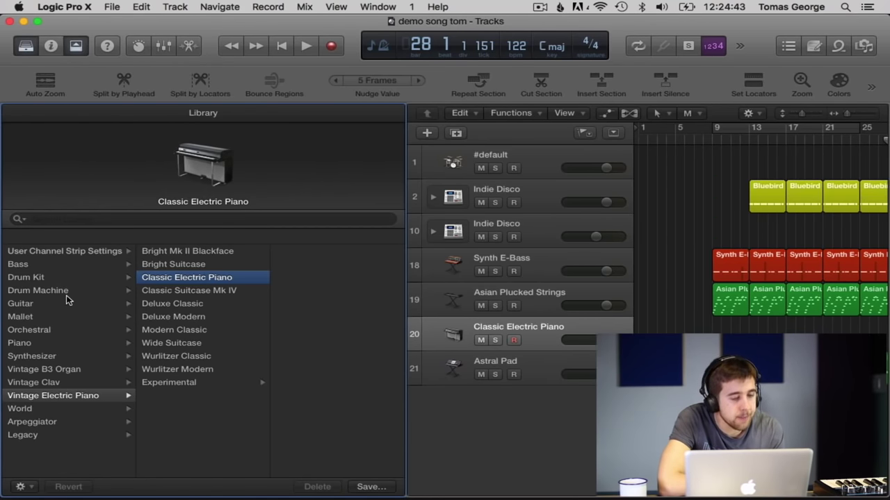
left_click(59, 357)
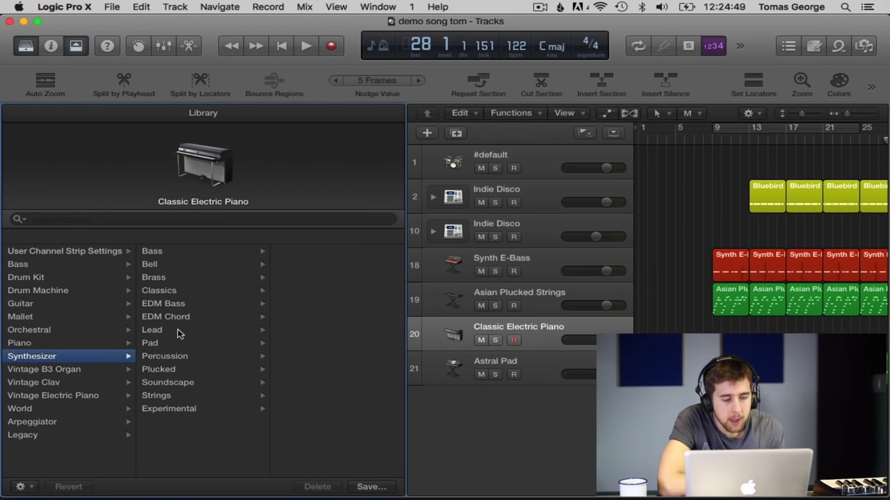
left_click(179, 383)
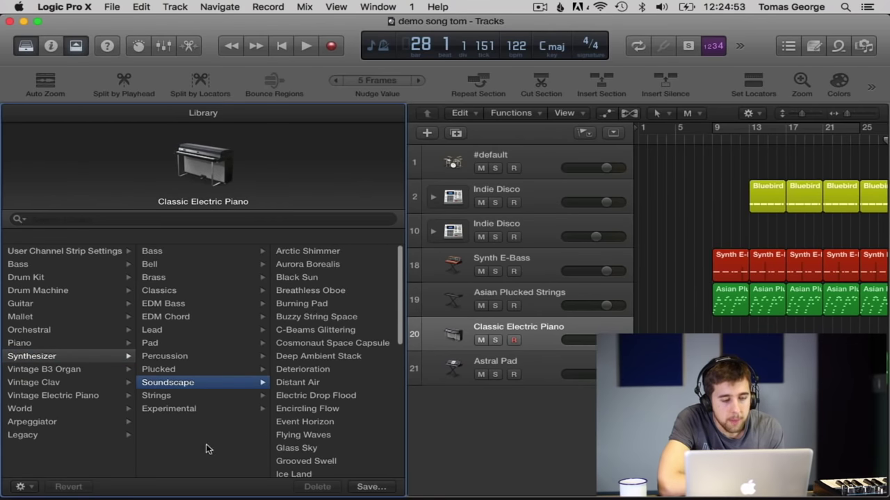
left_click(159, 396)
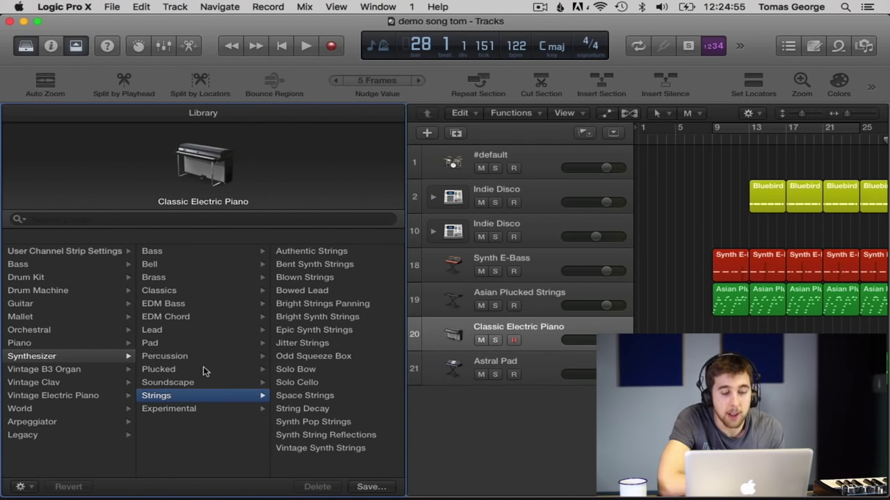
left_click(288, 290)
Copy the Asian Plucked Strings regions onto the Bowed Lead track from bar 9 and delete the surplus copy at bar 29.
scroll(752, 330, "right", 3)
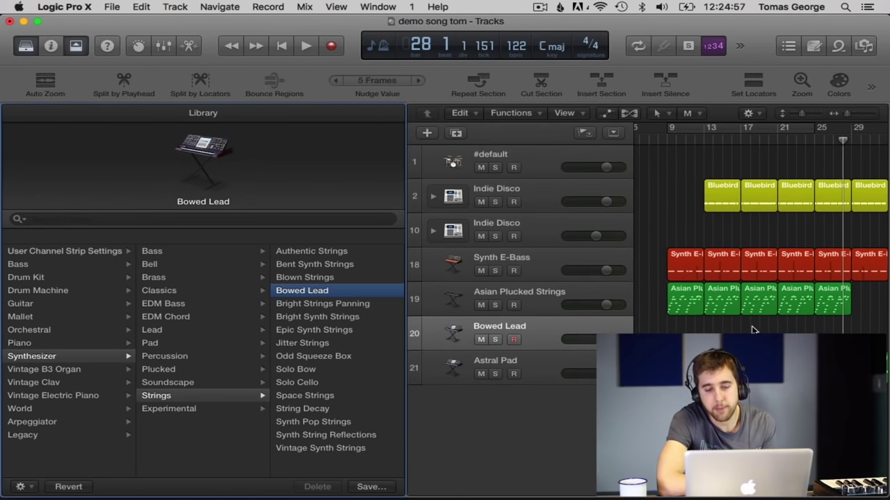
left_click(765, 333)
left_click_drag(783, 326, 831, 332)
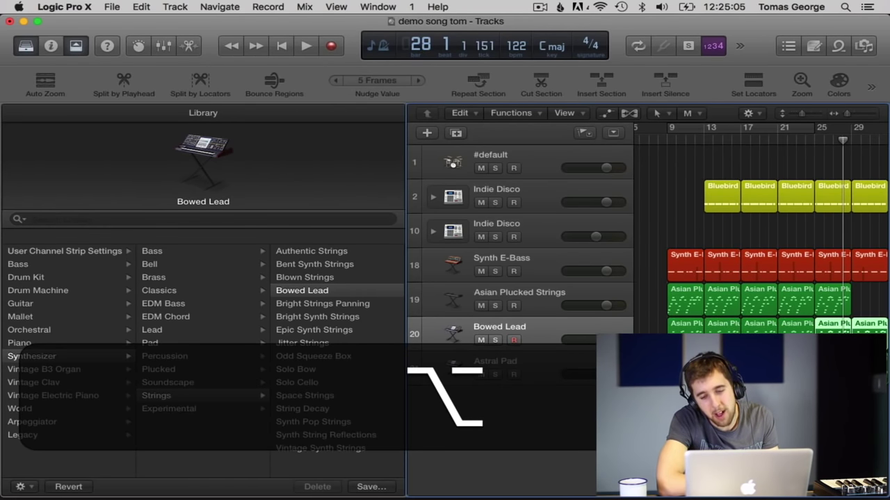
scroll(870, 294, "right", 2)
left_click(864, 322)
left_click(841, 334)
key("Delete")
Turn on cycle mode for bars 9 to 25 and play the Bowed Lead track soloed.
left_click(662, 130)
key("space")
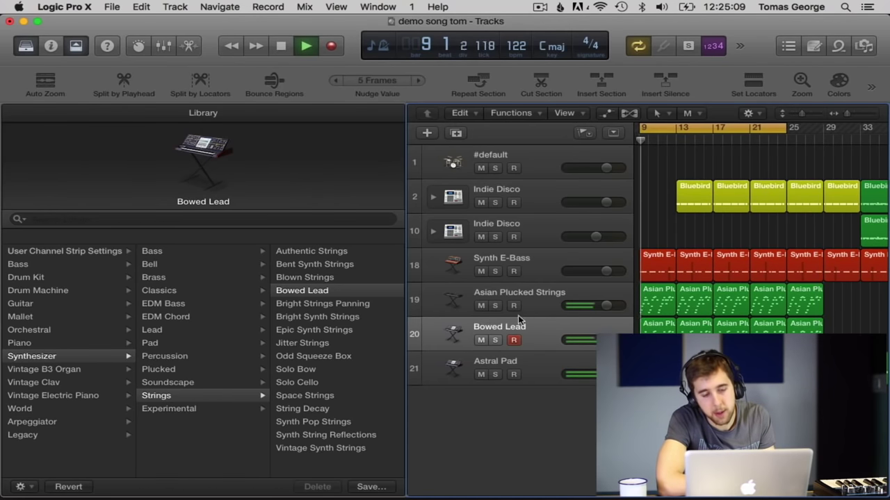
left_click(495, 340)
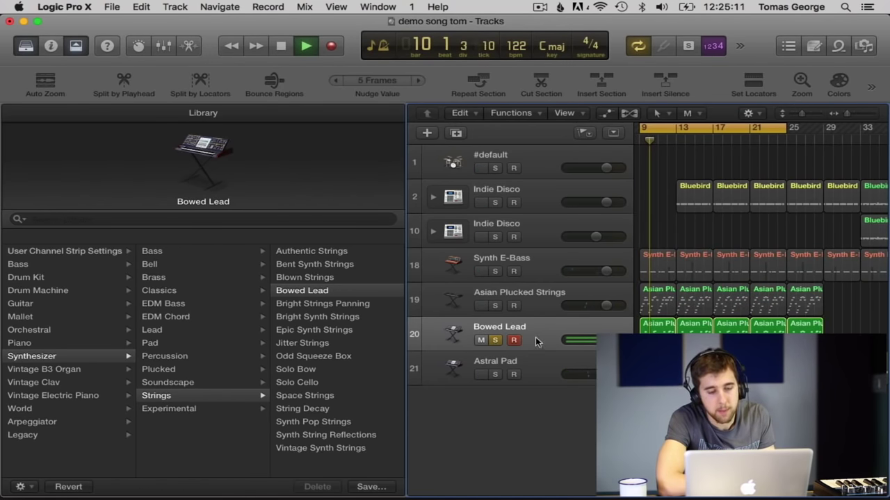
Replace the Bowed Lead track's instrument with the ES2 synthesizer in the mixer.
left_click(161, 46)
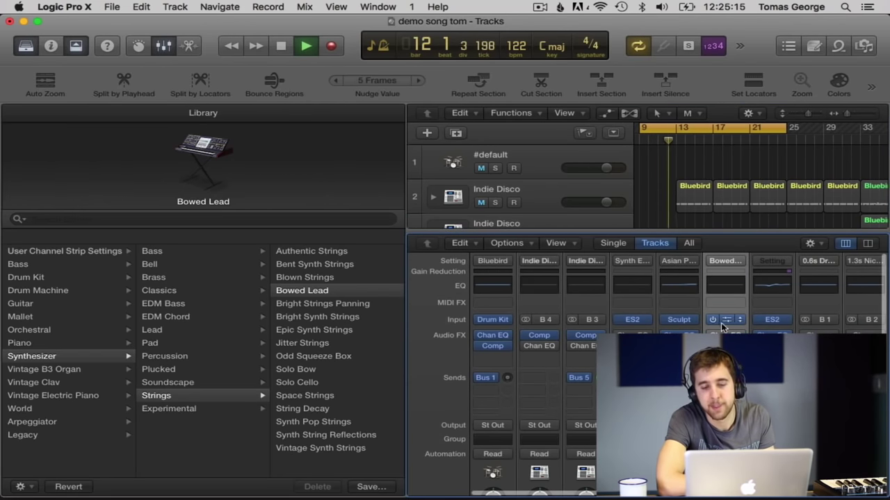
left_click(738, 322)
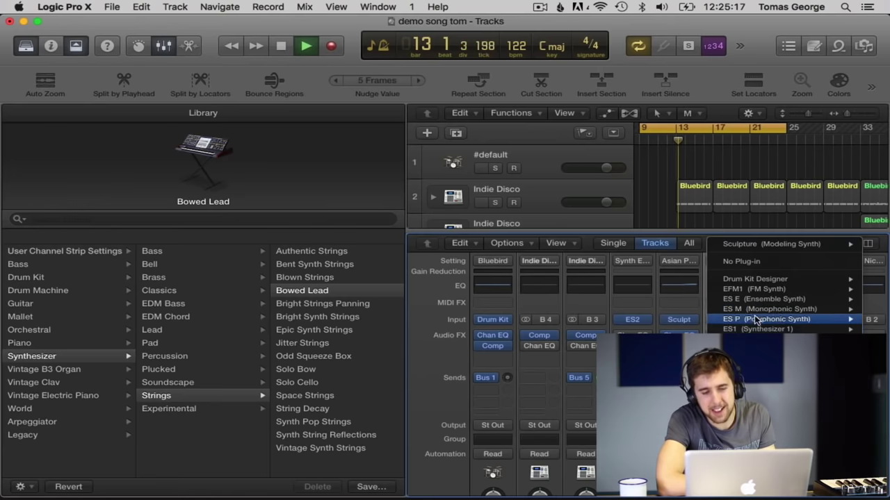
key("Escape")
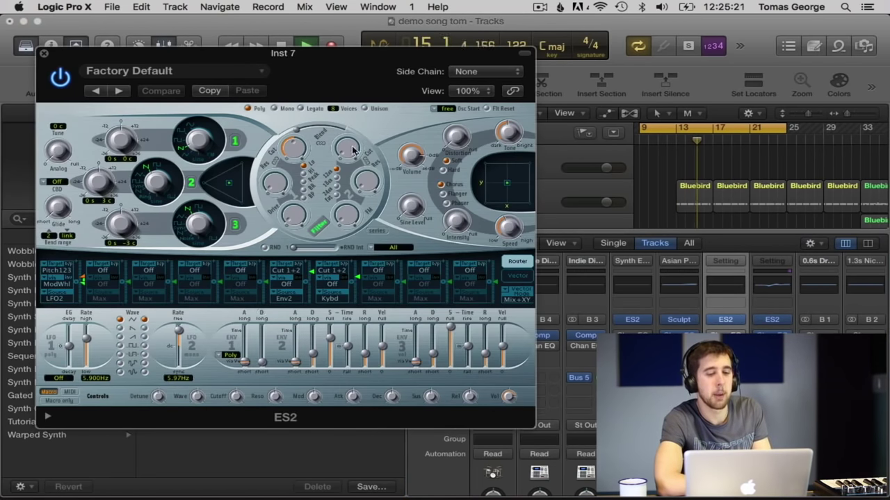
Raise the resonance and FM of the ES2's second filter, lower the first filter's cutoff, then close the plug-in and mixer and stop playback.
mouse_move(364, 185)
left_mouse_down()
mouse_move(365, 143)
mouse_move(363, 175)
left_mouse_up()
left_click_drag(343, 220, 343, 182)
mouse_move(300, 155)
left_mouse_down()
mouse_move(306, 197)
mouse_move(295, 142)
mouse_move(297, 157)
left_mouse_up()
left_click(44, 53)
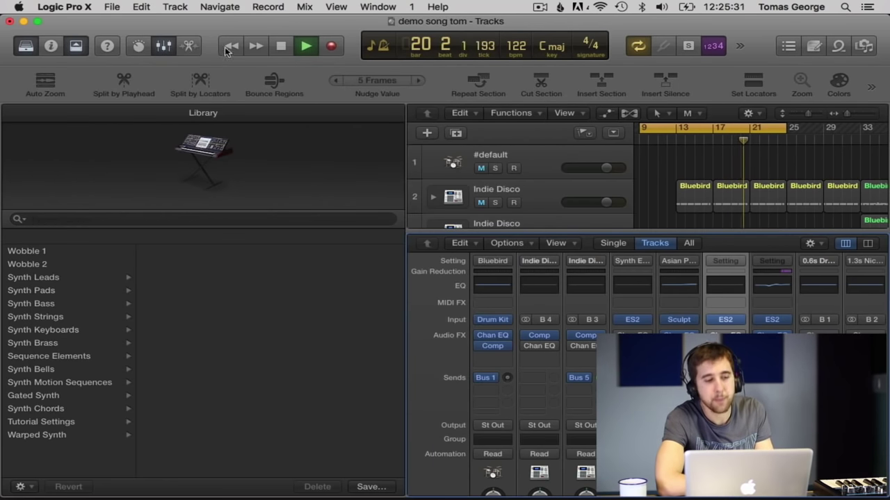
left_click(159, 46)
key("space")
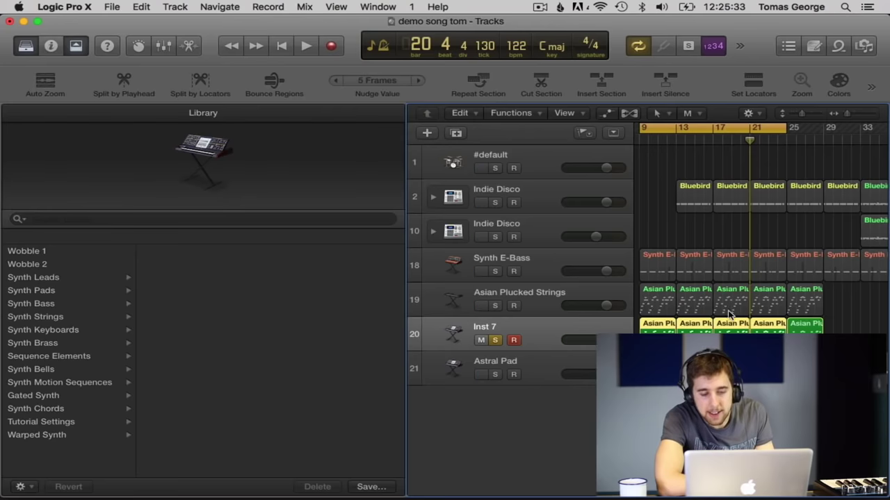
Unsolo the Inst 7 track and delete the Asian Plucked Strings region at bar 9.
scroll(729, 314, "left", 2)
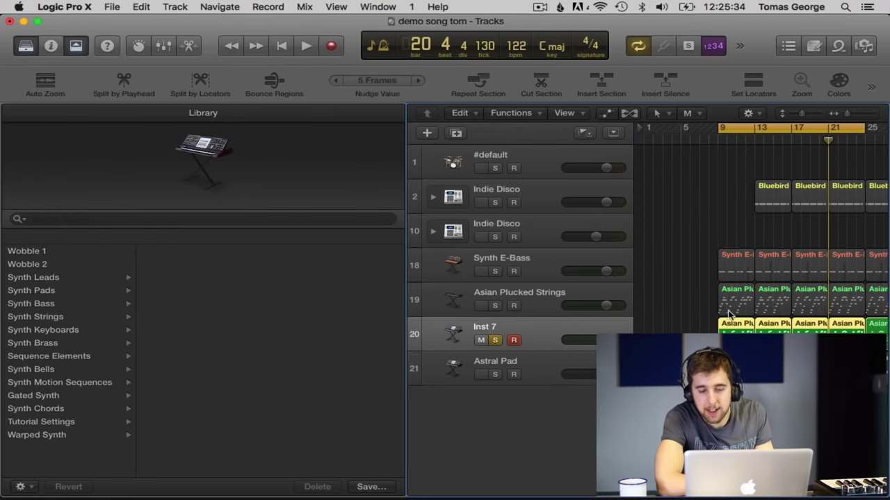
left_click(494, 339)
scroll(675, 290, "right", 3)
left_click_drag(823, 302, 657, 299)
left_click(657, 299)
left_click(678, 299)
key("Delete")
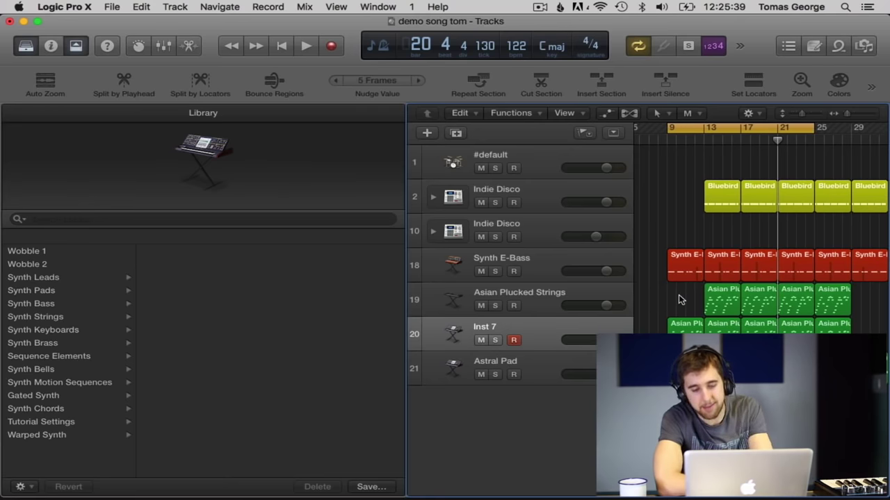
Move the remaining Asian Plucked Strings regions so that they start at bar 21.
left_click_drag(709, 301, 834, 306)
key("alt")
left_click_drag(672, 304, 785, 301)
scroll(704, 281, "left", 2)
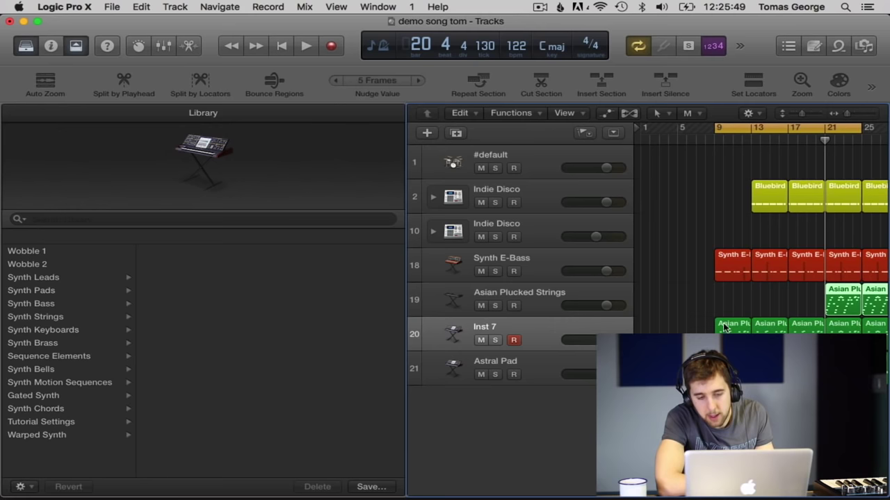
Place the playhead at bar 10 and show track automation with ES2 LPF Cutoff as the Inst 7 parameter.
left_click(723, 143)
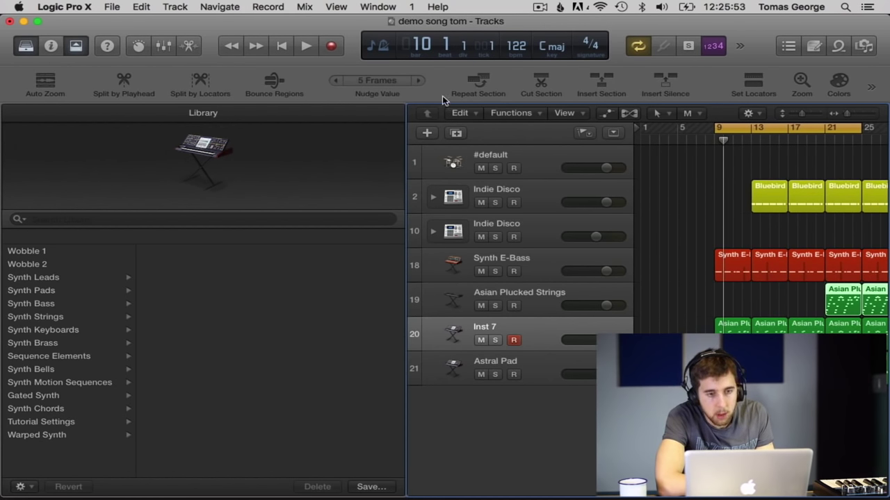
left_click(607, 114)
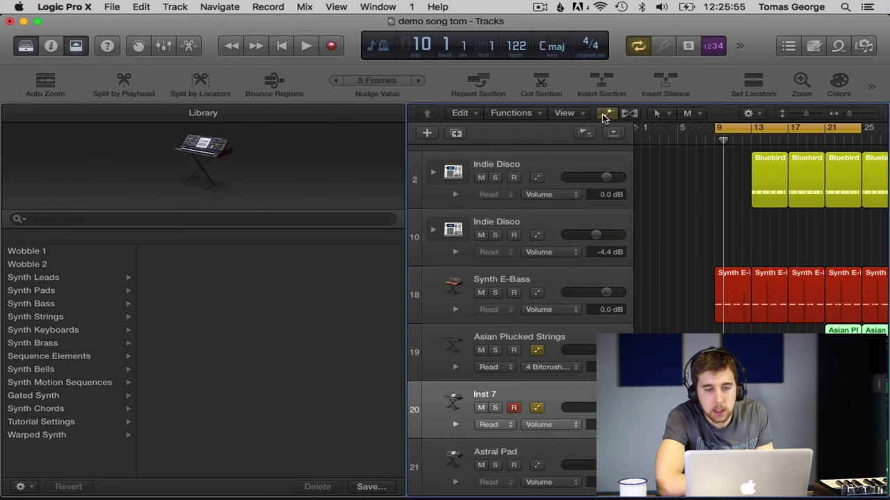
left_click(565, 424)
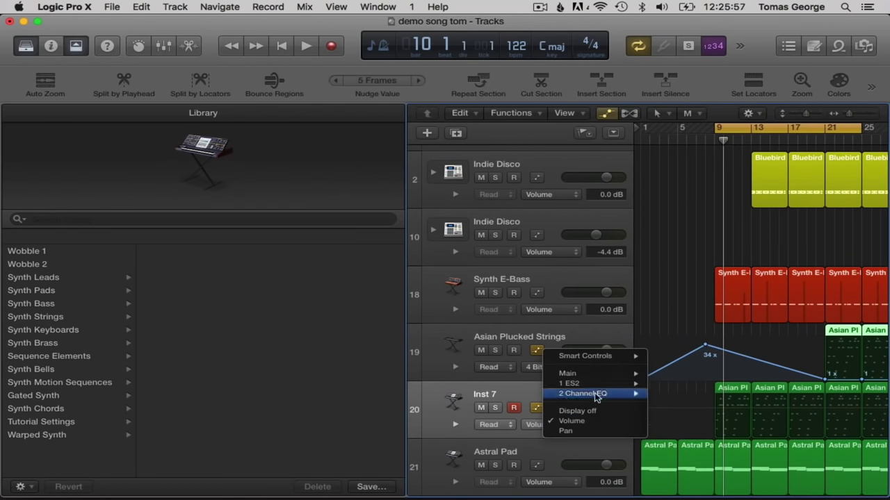
mouse_move(608, 386)
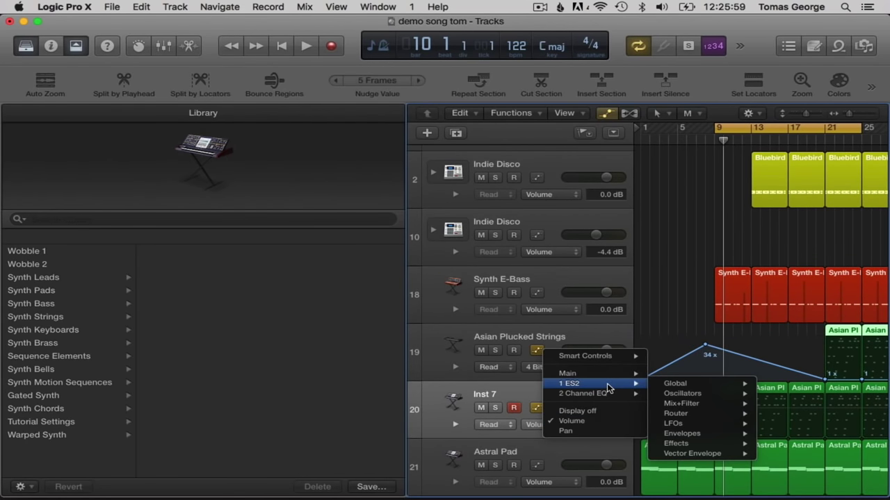
mouse_move(663, 406)
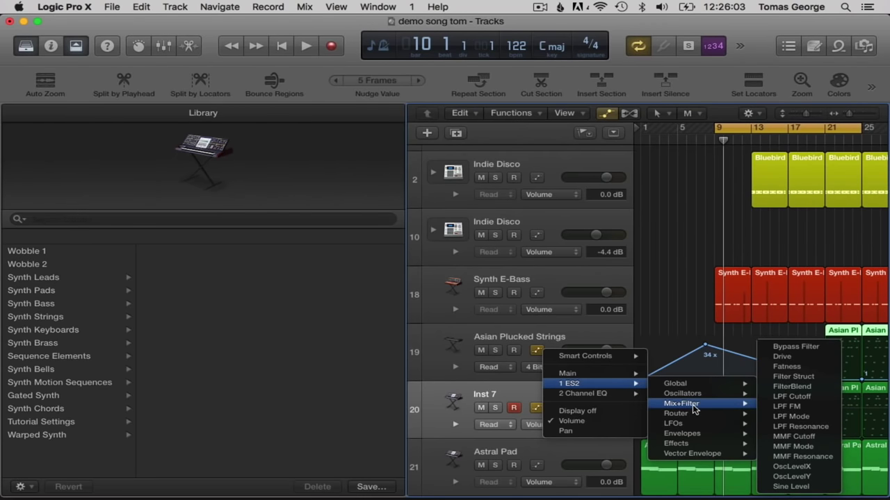
left_click(800, 397)
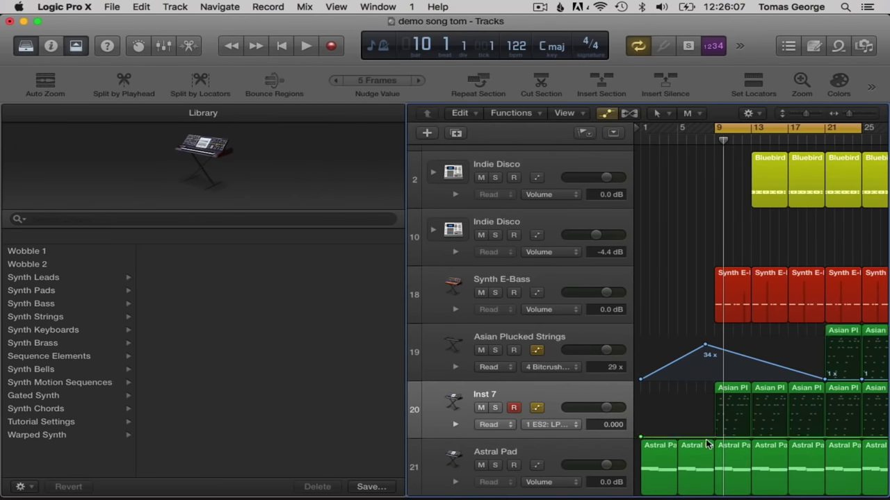
Try to adjust the LPF Cutoff automation line on the Inst 7 track during playback.
key("space")
mouse_move(736, 436)
left_mouse_down()
mouse_move(739, 389)
mouse_move(745, 438)
left_mouse_up()
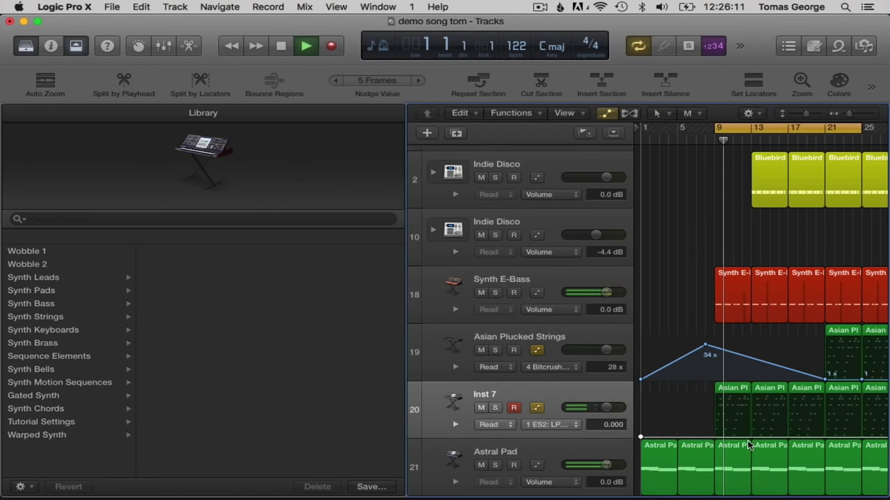
key("space")
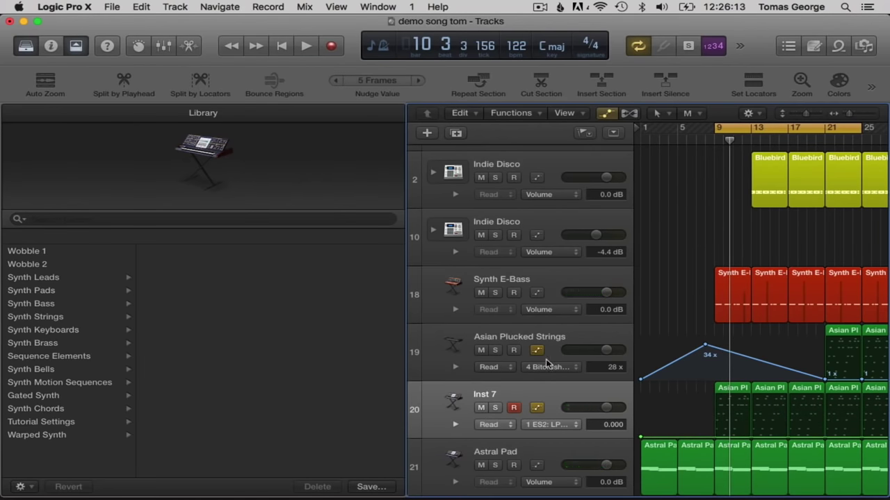
Inspect the filter controls of the ES2 on the Inst 7 channel, then close the plug-in and the mixer.
left_click(184, 47)
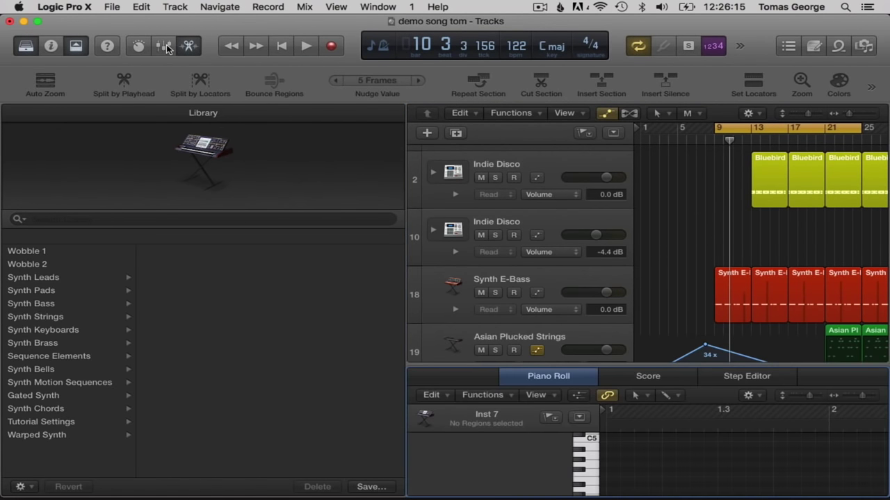
left_click(168, 47)
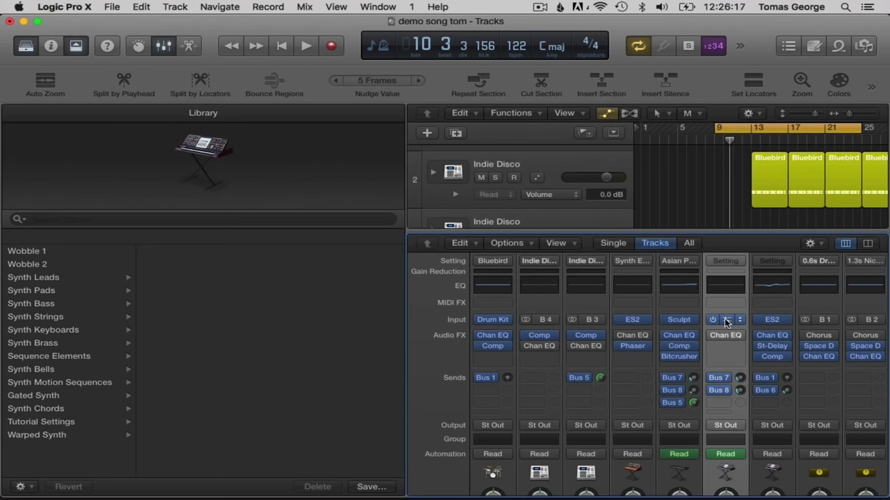
left_click(724, 318)
mouse_move(291, 152)
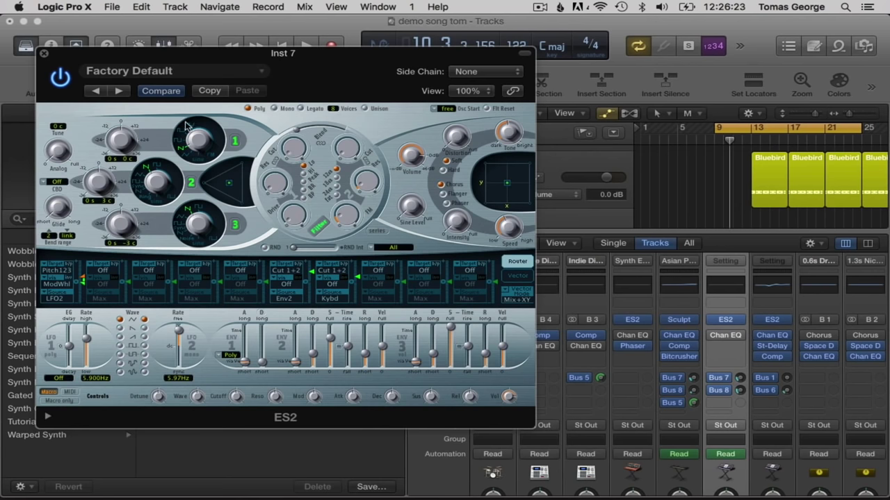
left_click(41, 54)
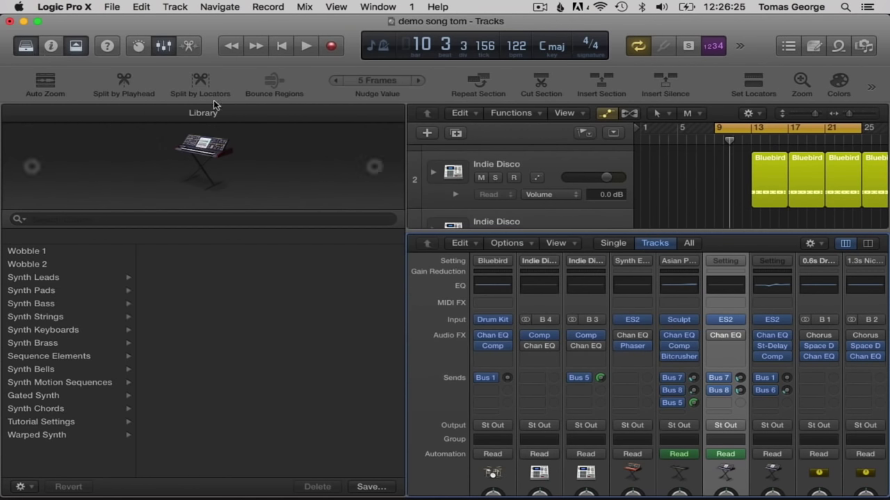
left_click(164, 47)
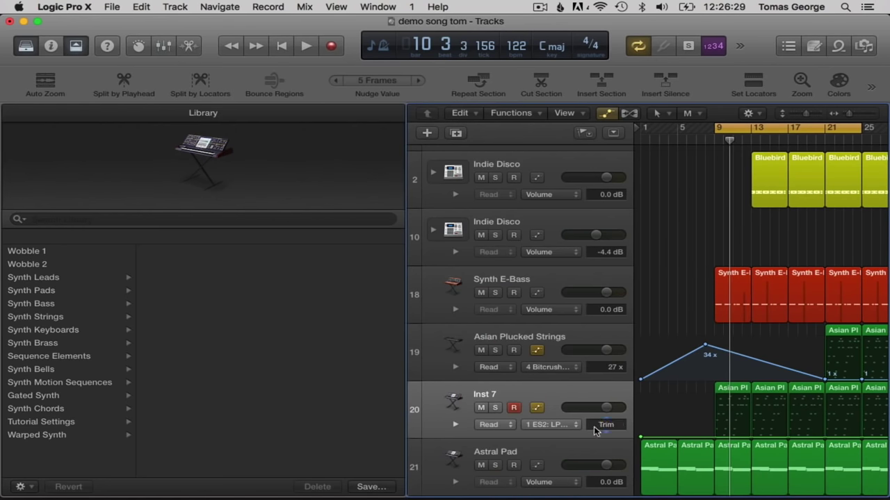
Switch the Inst 7 automation parameter to ES2 Filter Reset and try to adjust its line during playback.
left_click(564, 420)
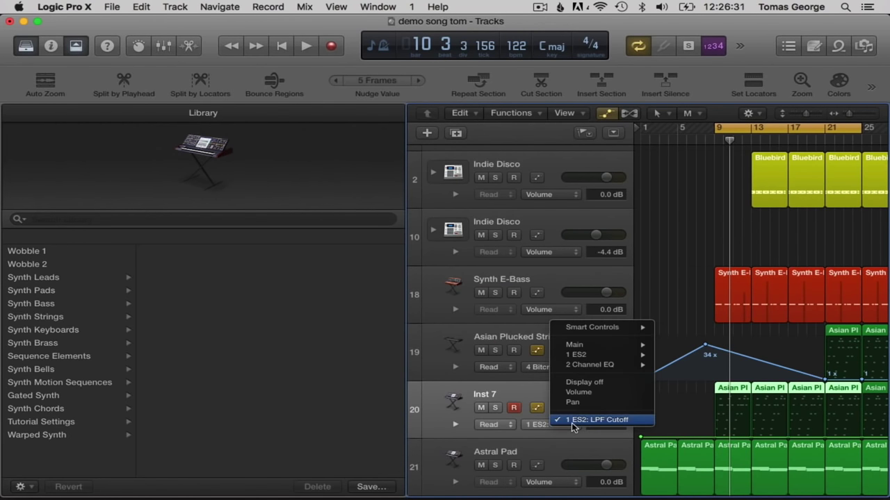
mouse_move(603, 361)
mouse_move(699, 356)
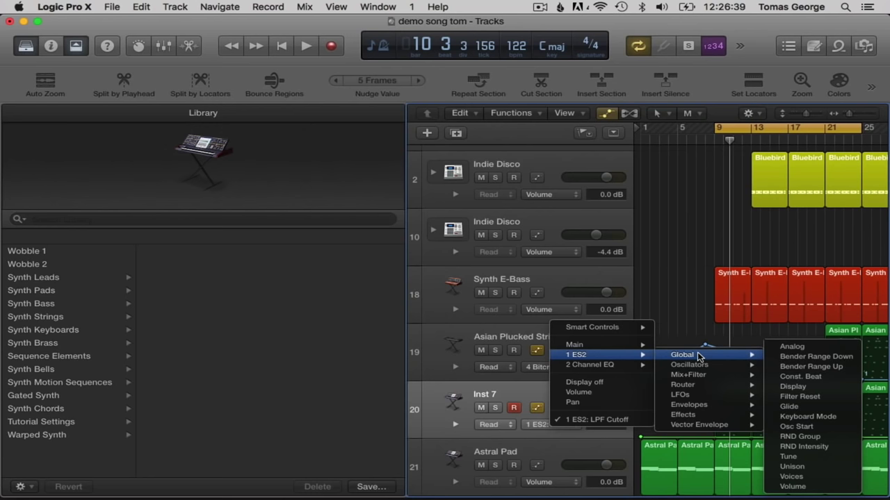
left_click(799, 396)
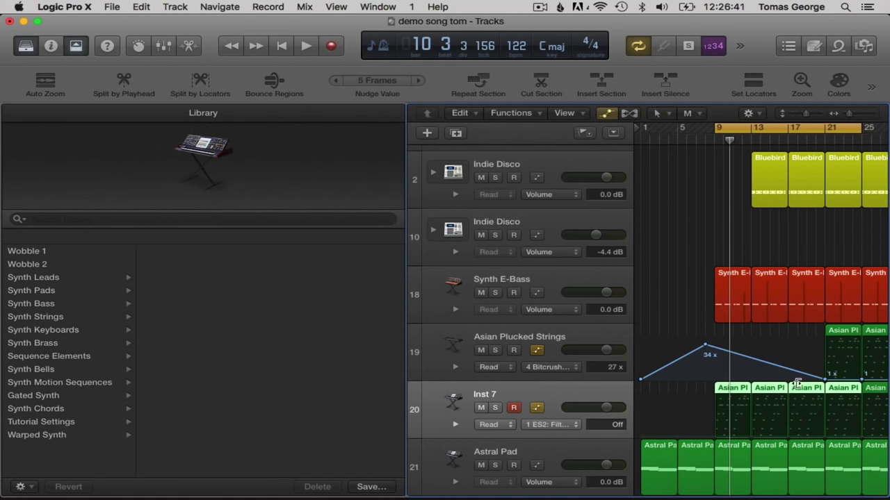
key("space")
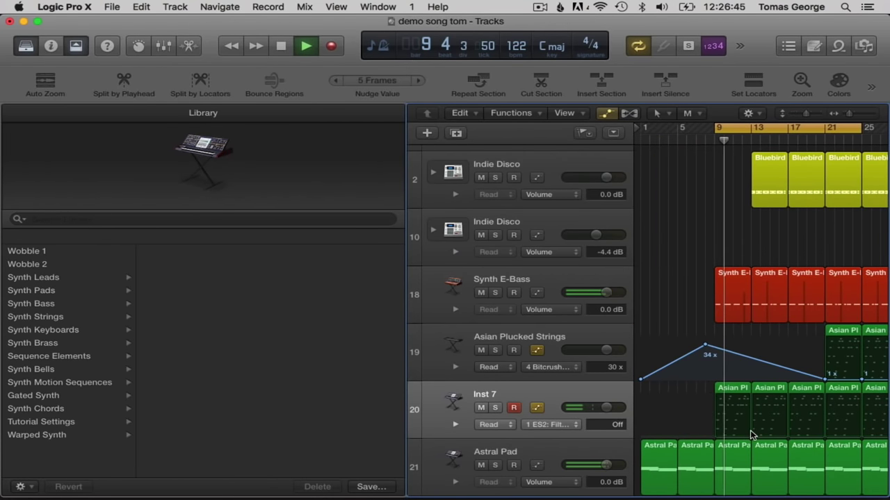
mouse_move(750, 436)
left_mouse_down()
mouse_move(750, 401)
mouse_move(755, 446)
left_mouse_up()
key("space")
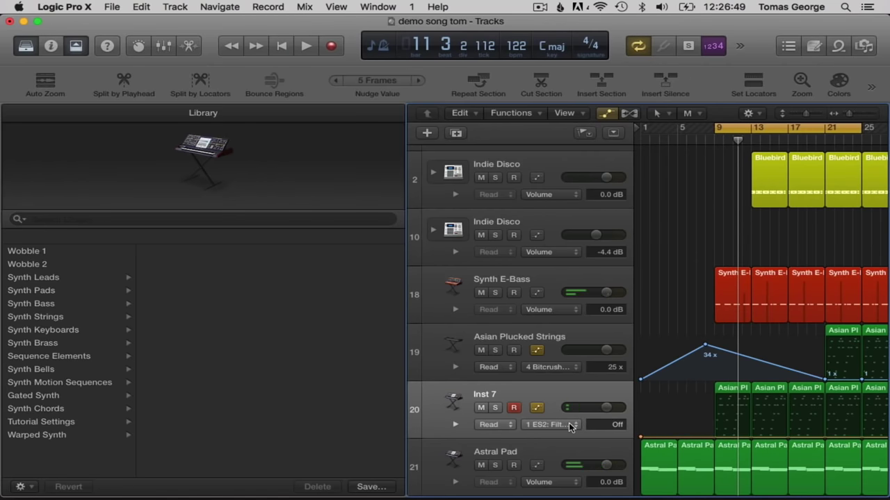
Switch the Inst 7 track's automation parameter to the ES2 FilterBlend.
left_click(569, 425)
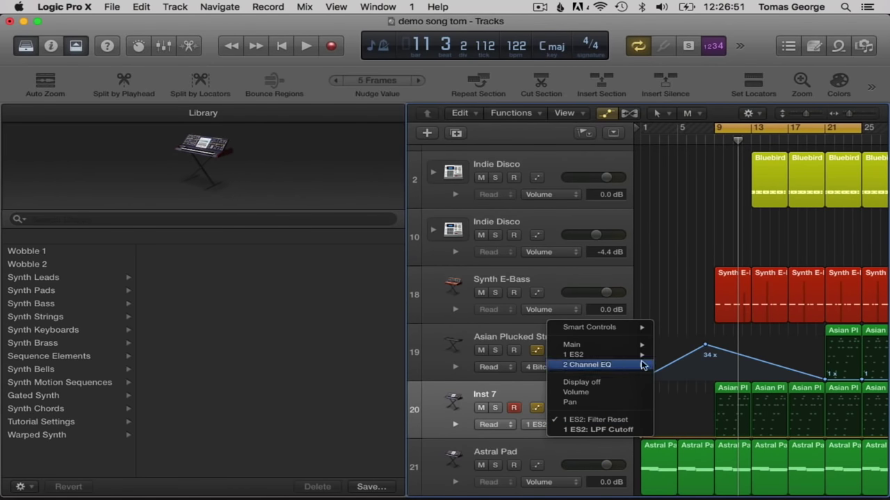
mouse_move(648, 358)
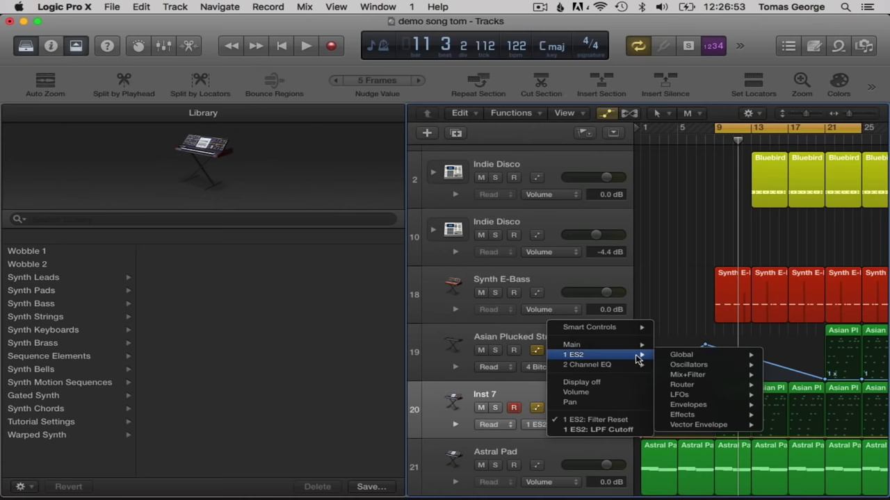
mouse_move(696, 407)
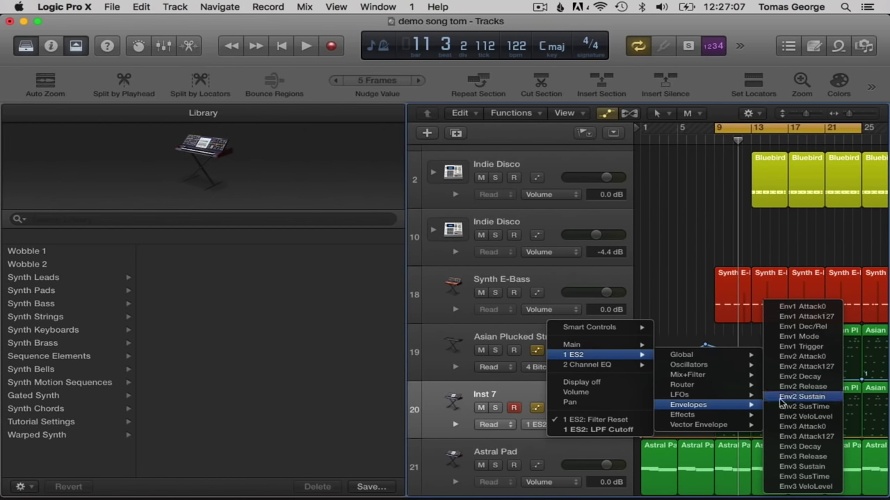
mouse_move(723, 417)
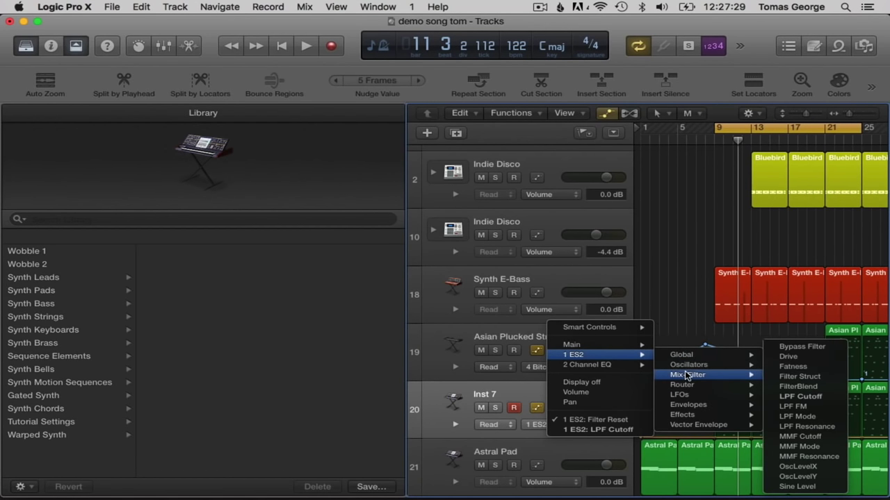
left_click(810, 390)
Solo the Inst 7 track and try to adjust its FilterBlend automation line during playback.
key("space")
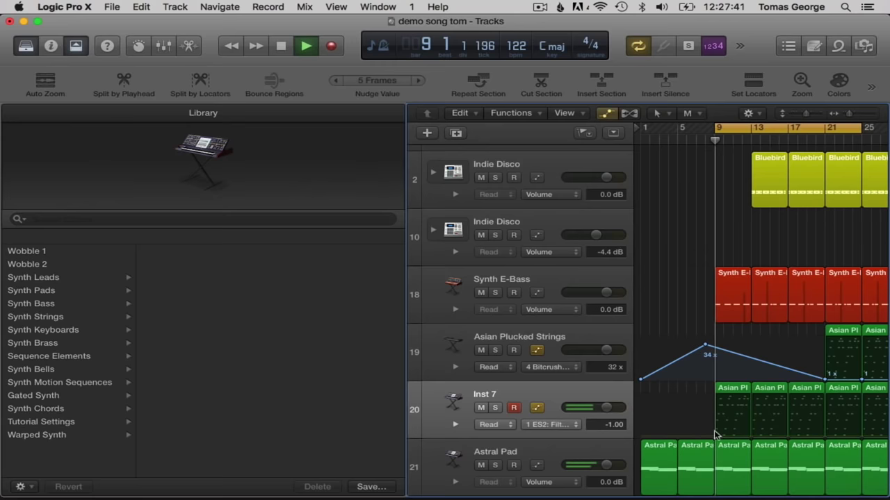
left_click(756, 437)
left_click_drag(757, 434, 747, 451)
left_click(498, 408)
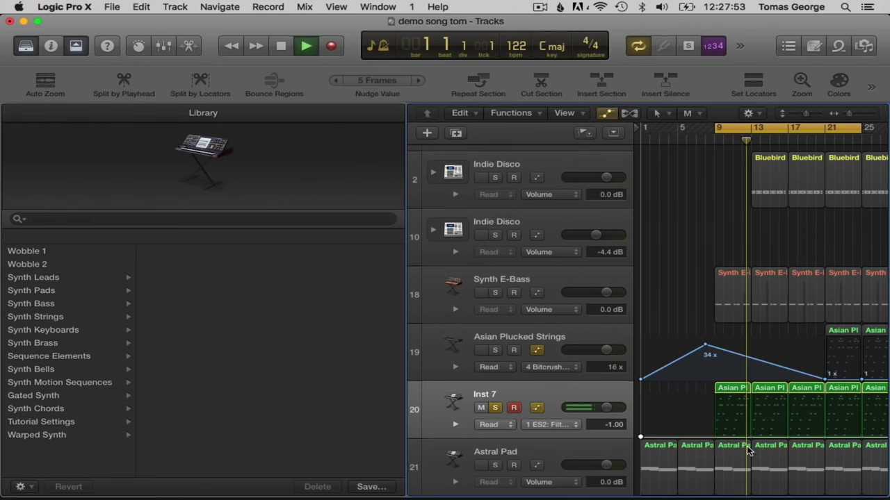
key("space")
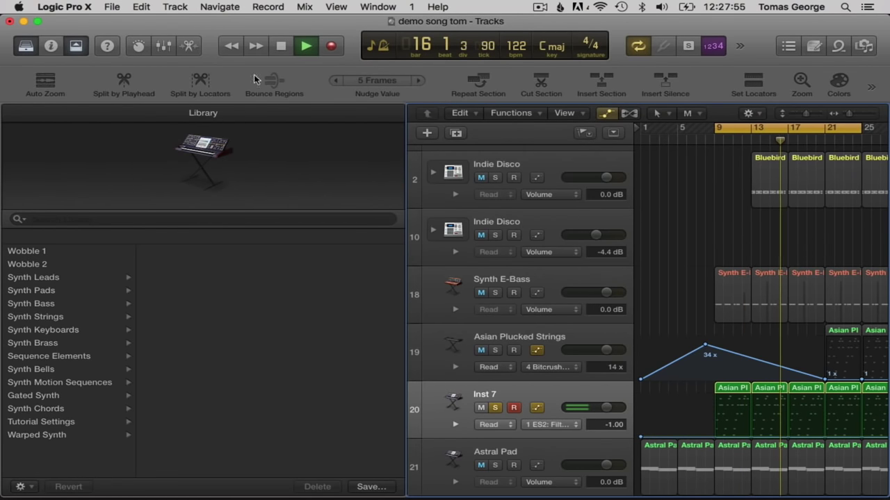
Sweep the filter blend of the ES2 on the Inst 7 channel up to 1.00, and close the plug-in and mixer.
left_click(166, 46)
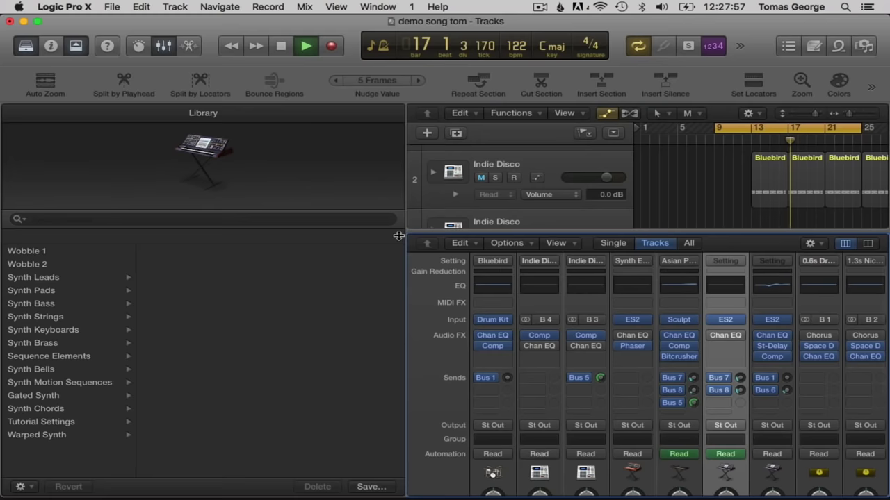
left_click(724, 320)
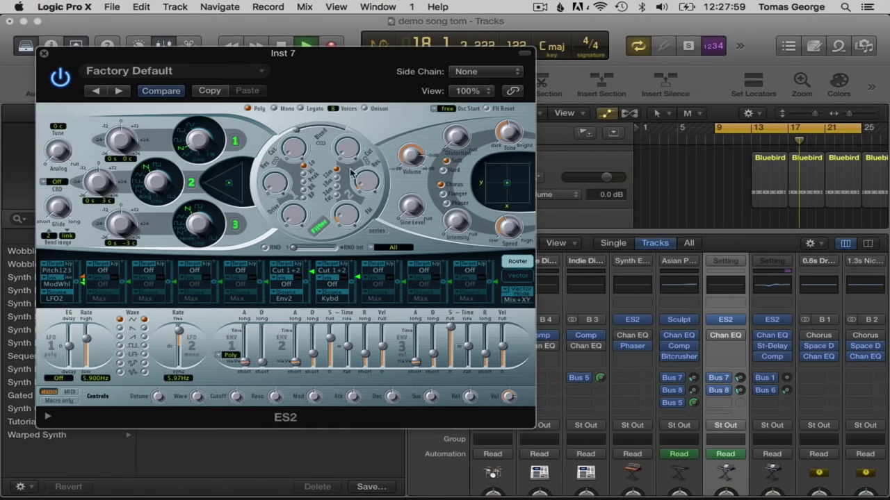
left_click_drag(295, 154, 331, 194)
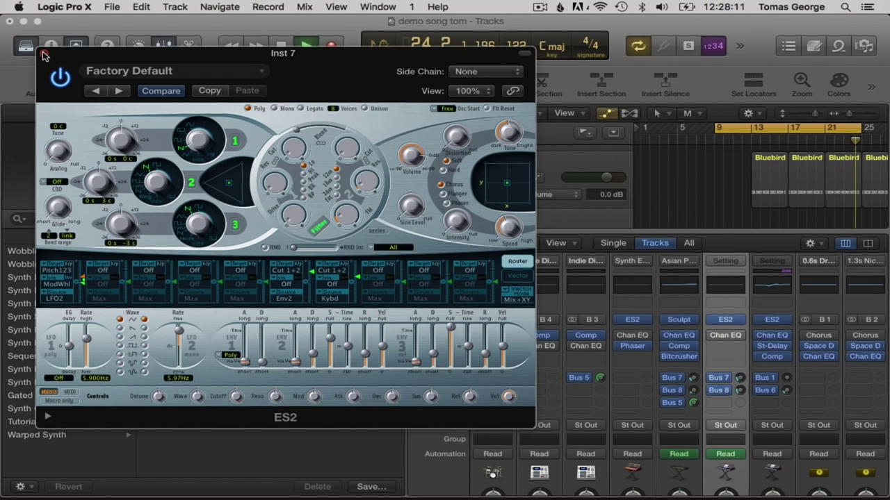
left_click(300, 129)
left_click_drag(298, 128, 332, 125)
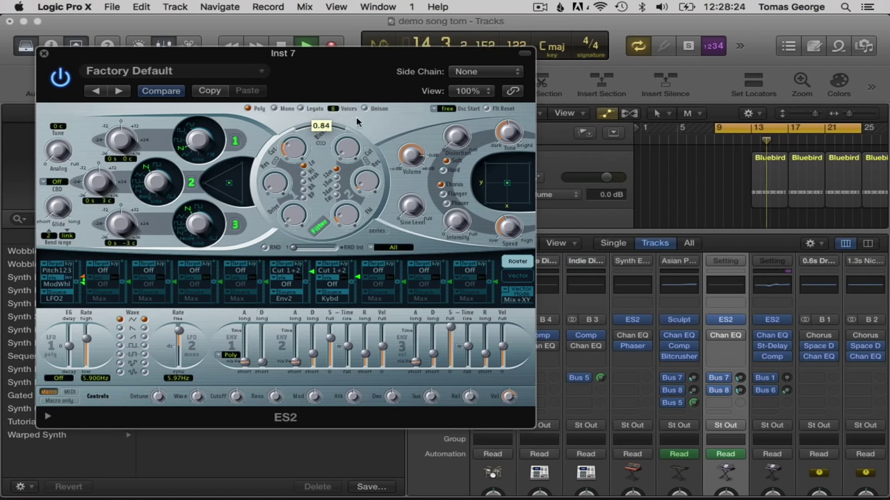
left_click(43, 54)
left_click(163, 46)
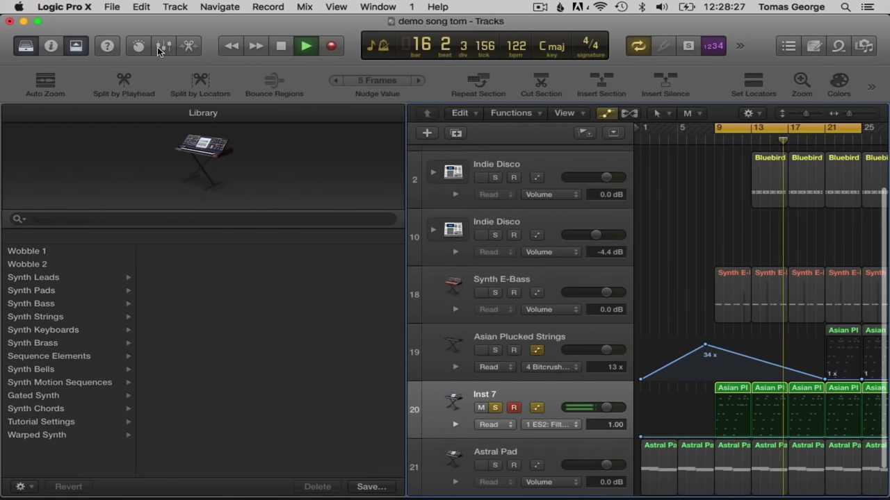
Keep FilterBlend as the Inst 7 automation parameter and draw a ramp rising to 1.00 at about bar 9.
left_click(556, 427)
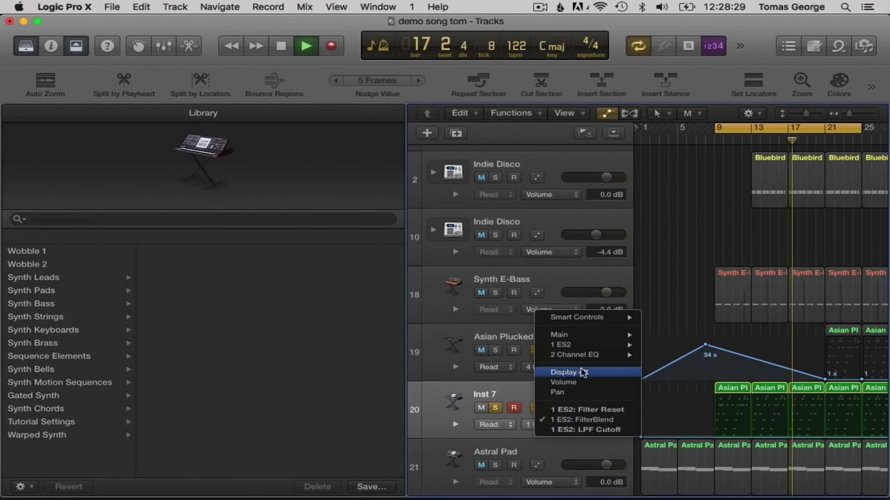
mouse_move(599, 355)
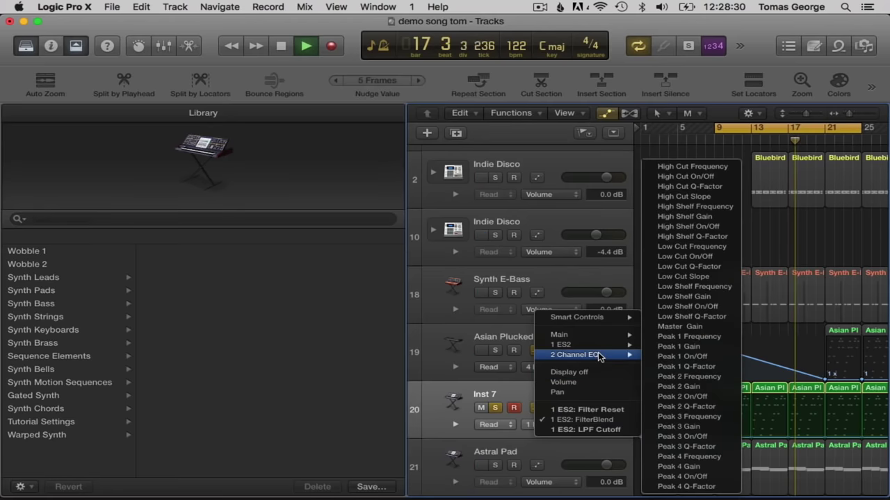
left_click(582, 420)
left_click_drag(740, 437, 714, 395)
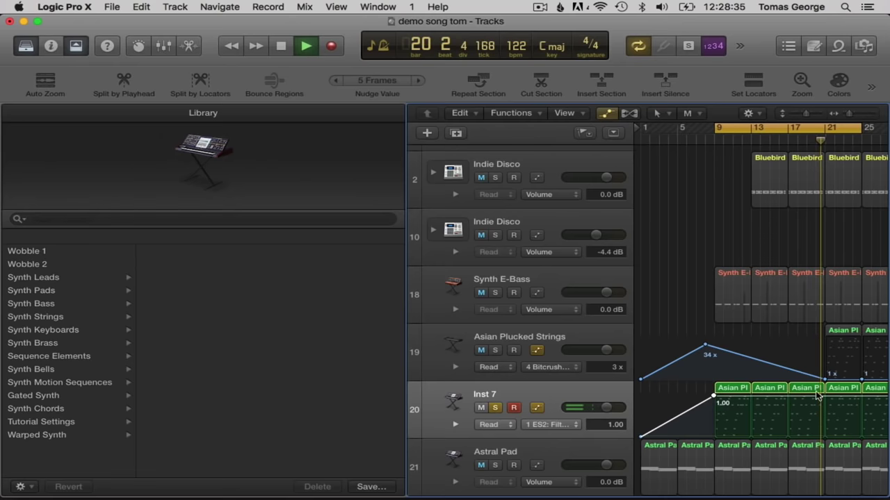
scroll(788, 402, "right", 3)
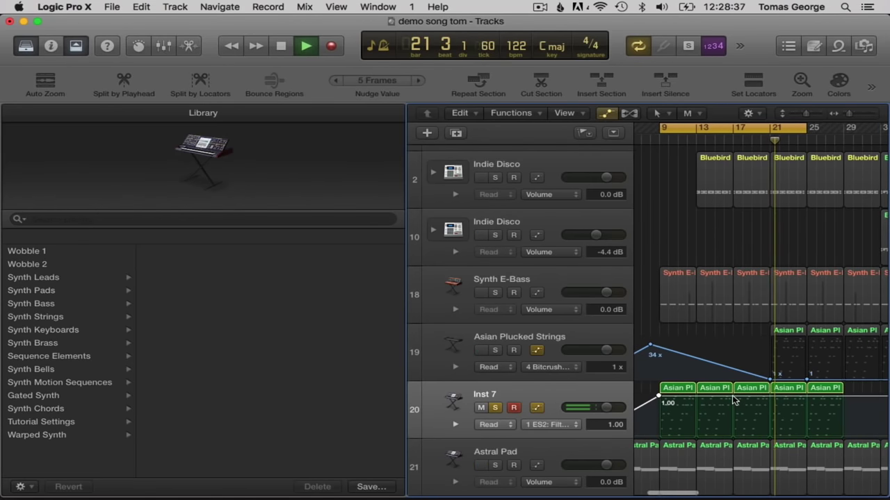
Add Inst 7 filter-blend automation points that hold 1.00 to bar 21 and ramp down to -0.30 at bar 29.
left_click(733, 396)
left_click(770, 397)
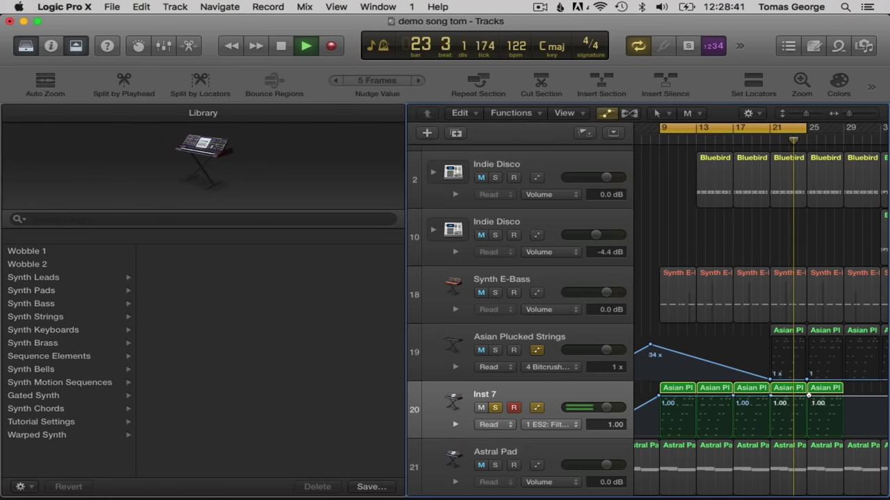
left_click(845, 418)
left_click_drag(845, 417, 843, 420)
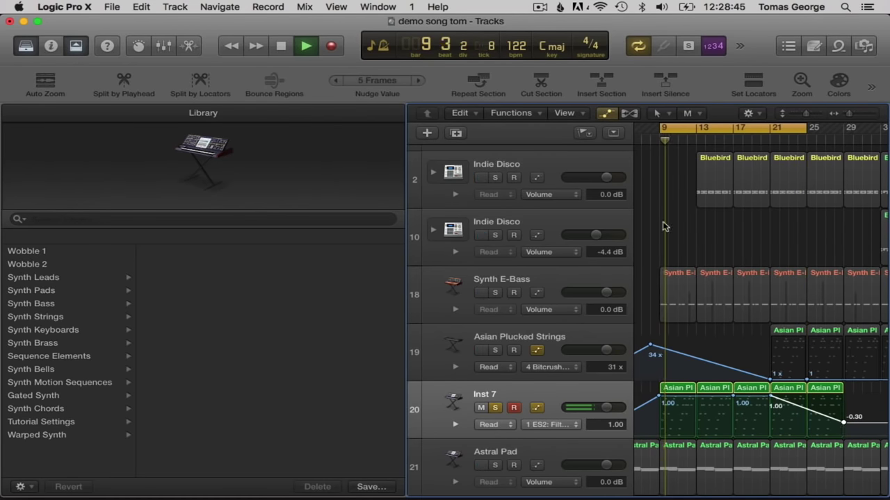
Turn off cycle and the Inst 7 solo, and play the full arrangement from bar 1.
left_click(683, 128)
key("Return")
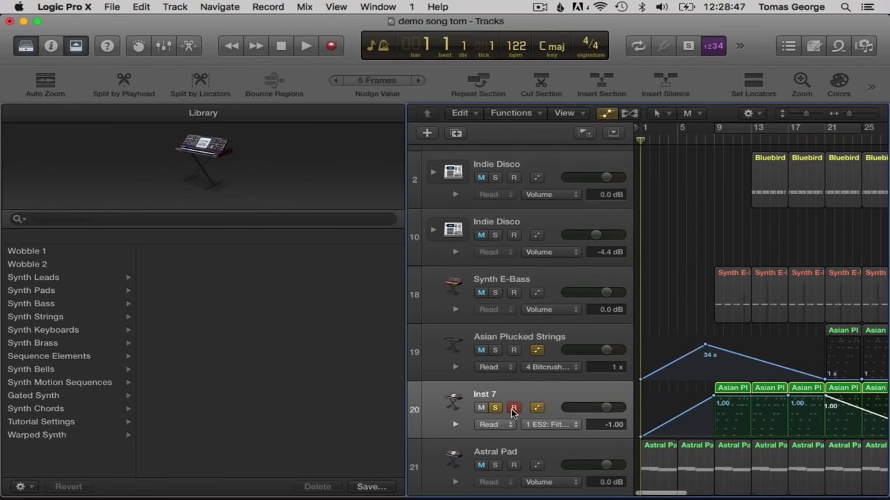
left_click(492, 408)
key("space")
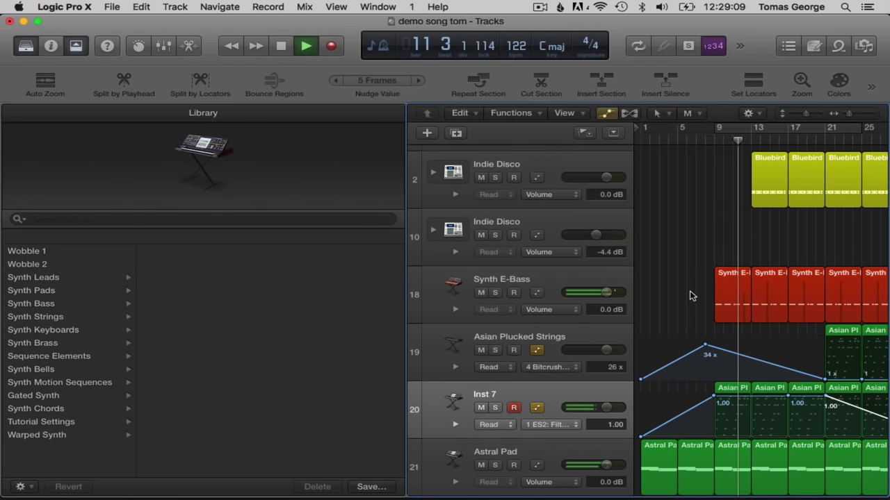
Switch the Inst 7 automation lane to Volume and raise its level to +6.0 dB.
left_click(568, 424)
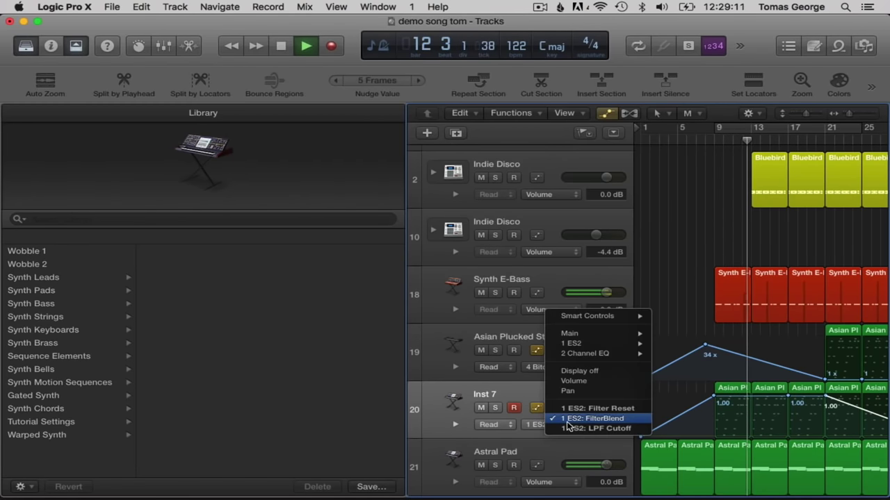
left_click(585, 381)
left_click_drag(733, 409, 731, 397)
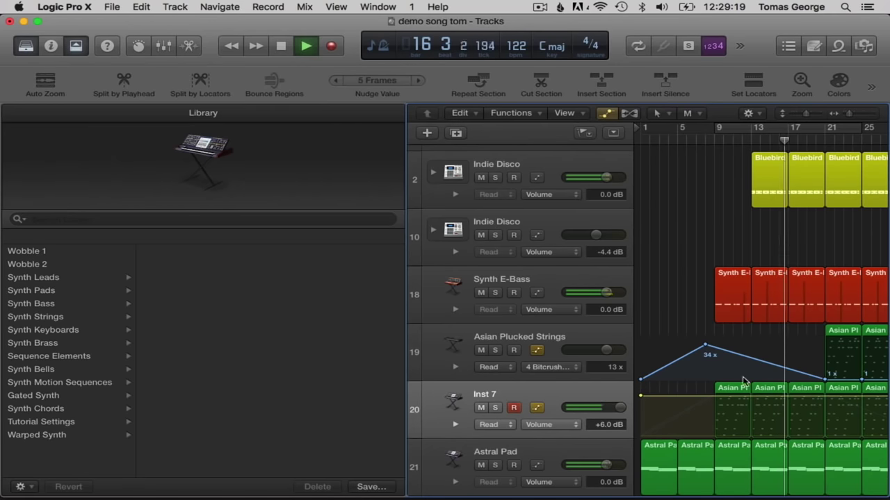
Return Inst 7 to ES2 FilterBlend automation, lowering the bar 9 point to 0.84 and the bar 17 and 21 points to 0.88.
left_click(556, 422)
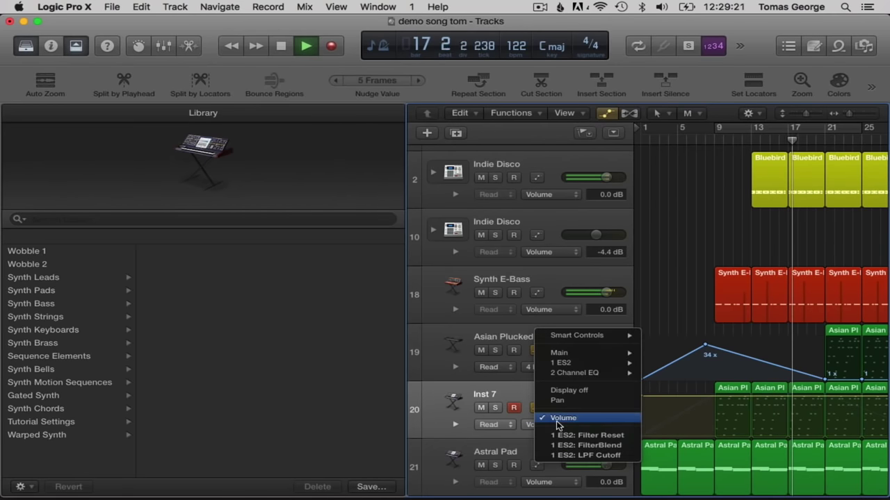
left_click(603, 446)
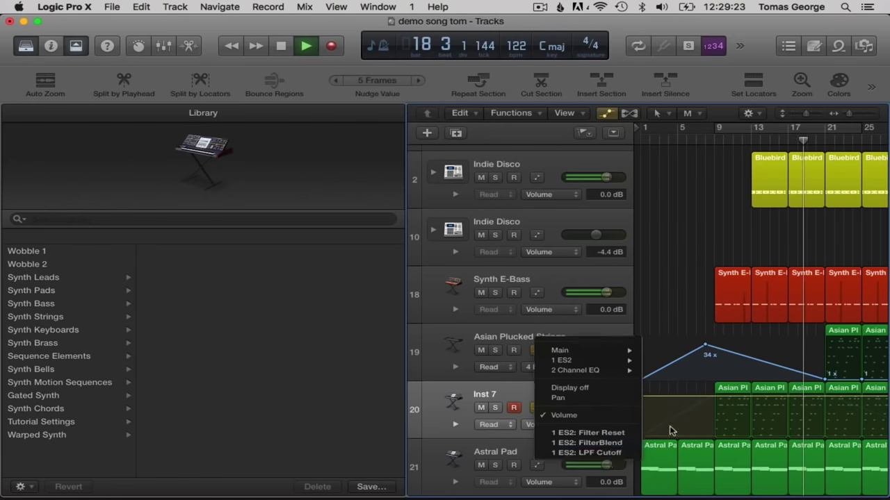
left_click_drag(790, 396, 790, 398)
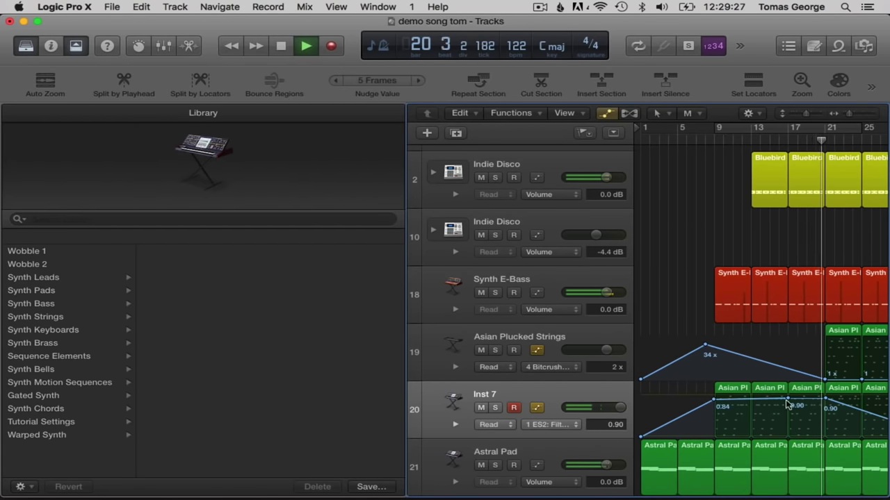
left_click_drag(788, 400, 802, 407)
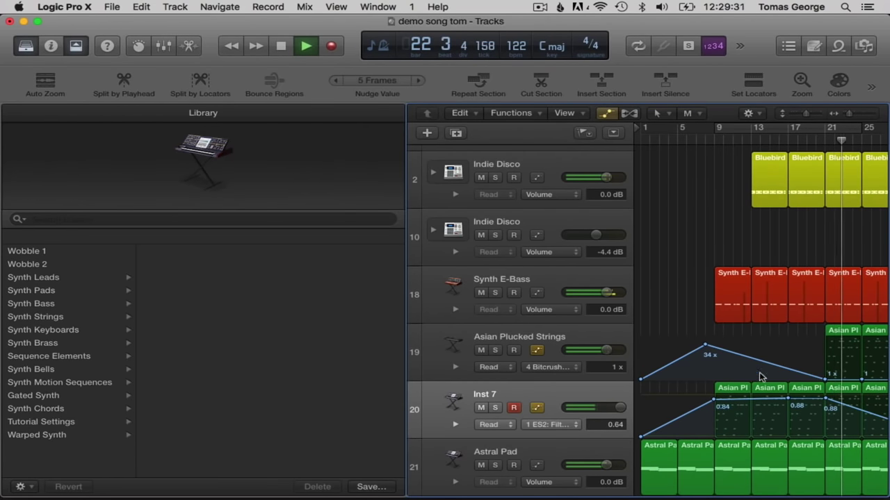
Automate the Asian Plucked Strings volume to rise from about -20.7 dB at bar 21 to 0.0 dB at bar 29.
left_click(541, 369)
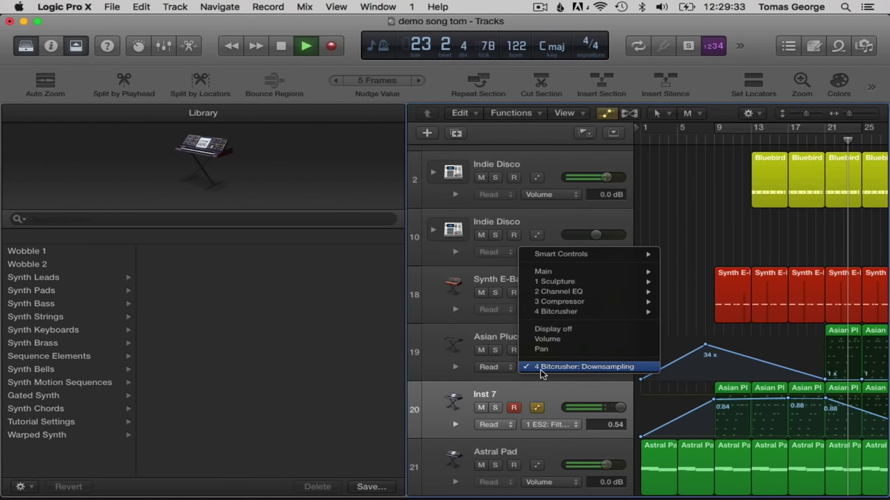
left_click(567, 338)
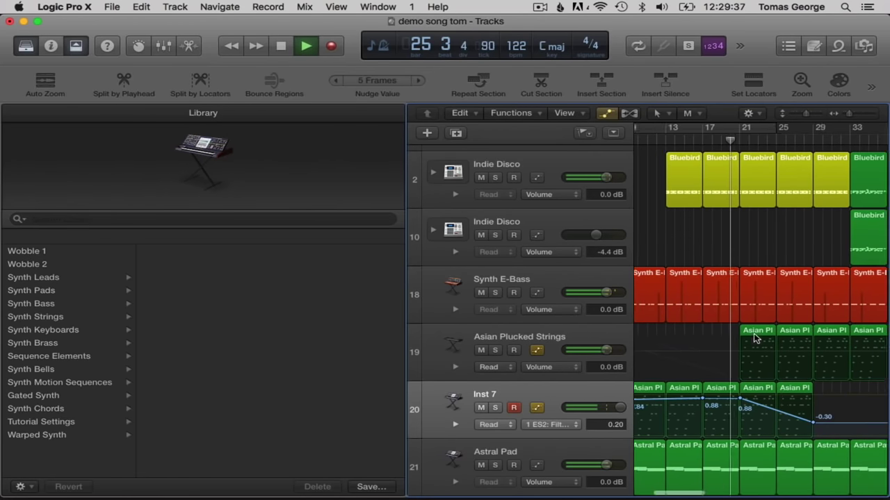
left_click(673, 350)
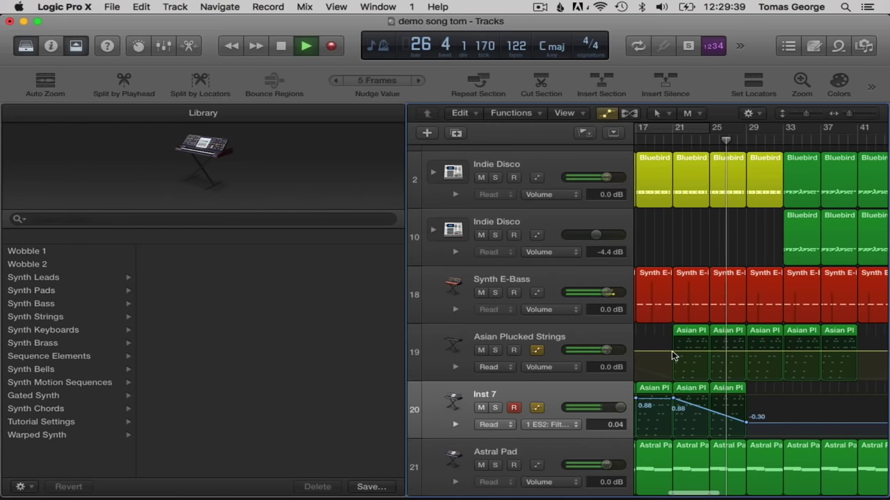
left_click(744, 350)
left_click_drag(672, 350, 672, 376)
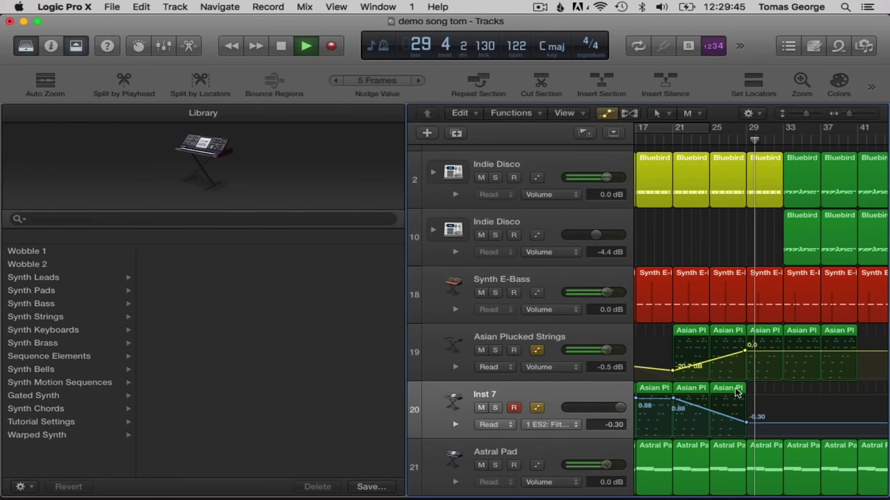
Extend the Inst 7 part to bar 41 with region copies, and hide track automation.
left_click_drag(721, 394, 839, 391)
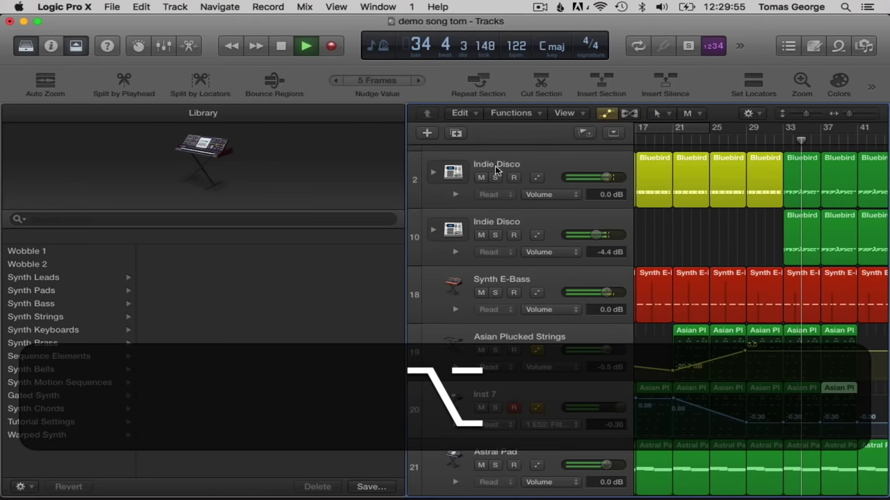
left_click(606, 114)
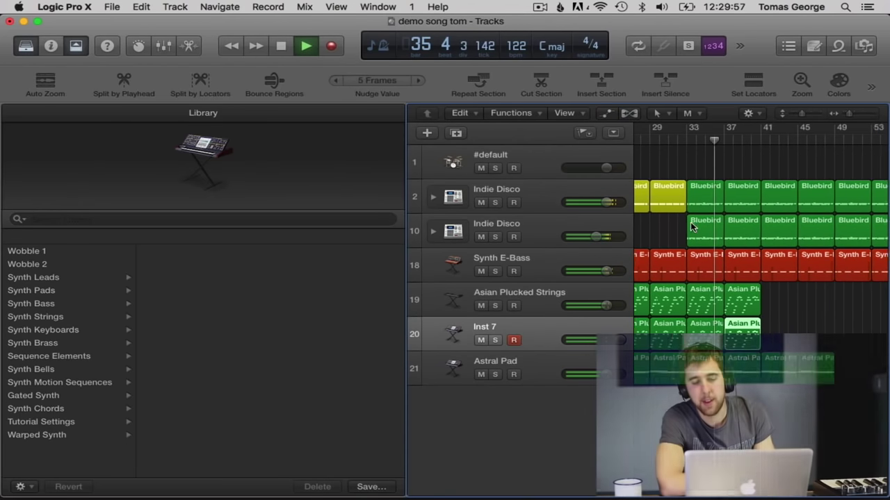
key("space")
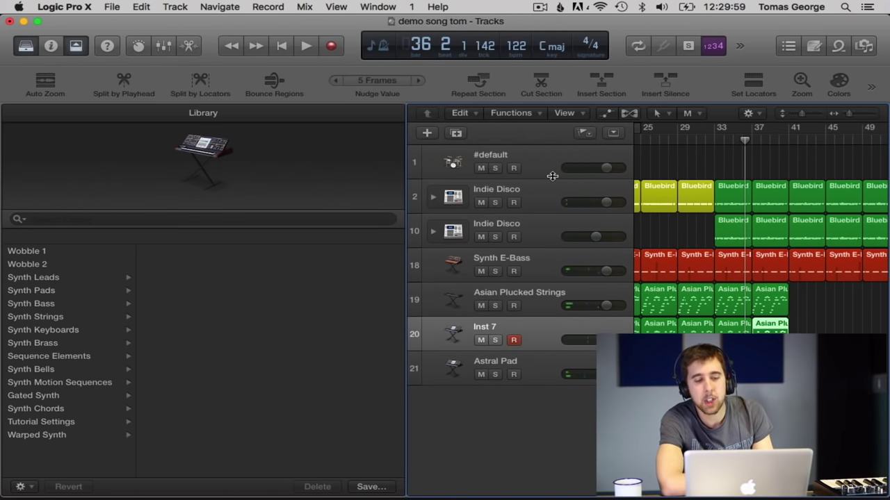
Duplicate the first Indie Disco drum track and name the new empty track Hats.
left_click(550, 186)
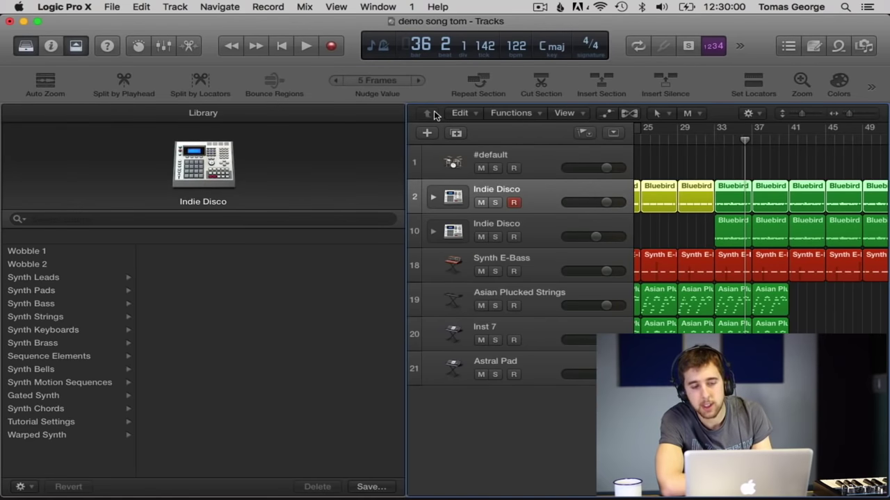
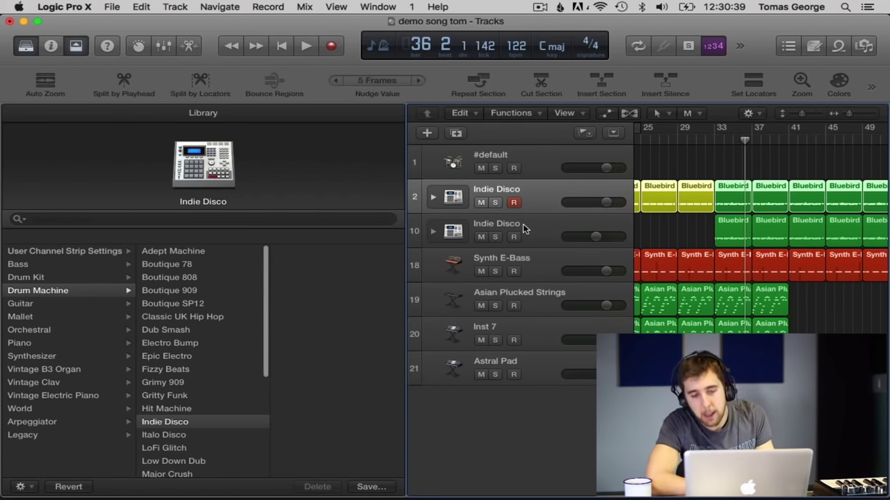
key("super+d")
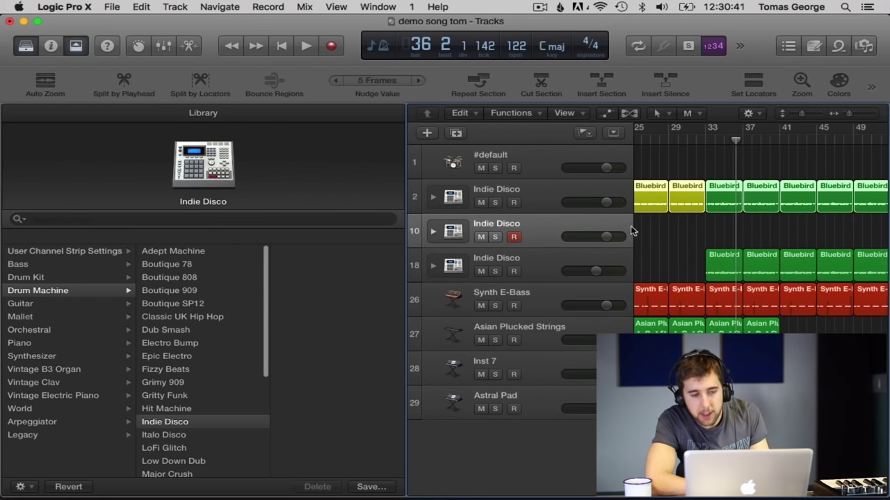
double_click(510, 224)
type("Hats")
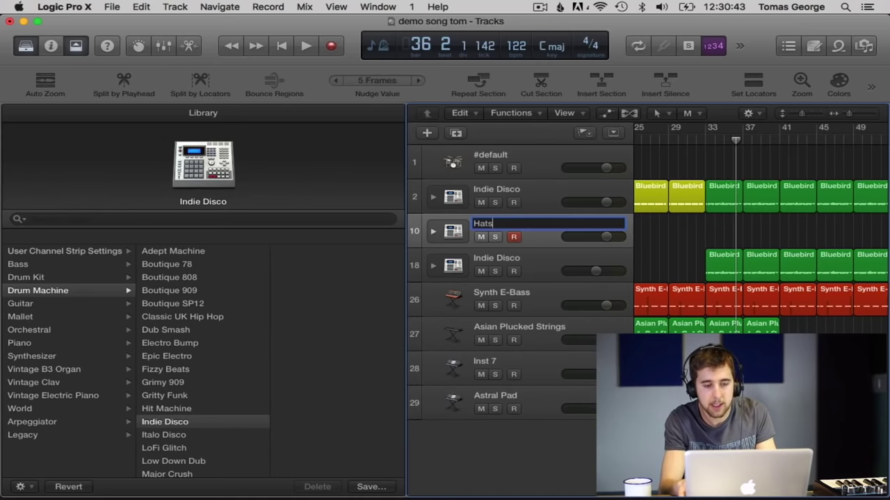
Rename the Indie Disco track above Hats to Kick and the one below it to Snare, with the Library hidden.
left_click(515, 187)
key("y")
scroll(382, 198, "left", 2)
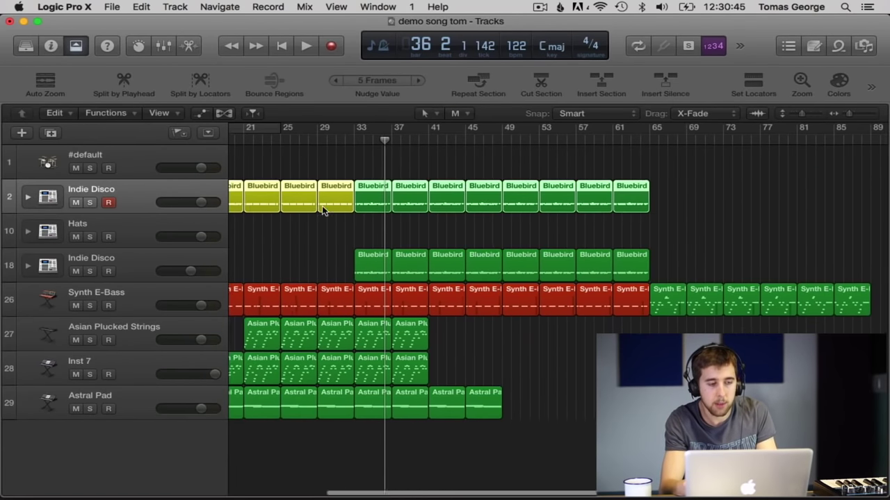
double_click(129, 197)
type("Kick")
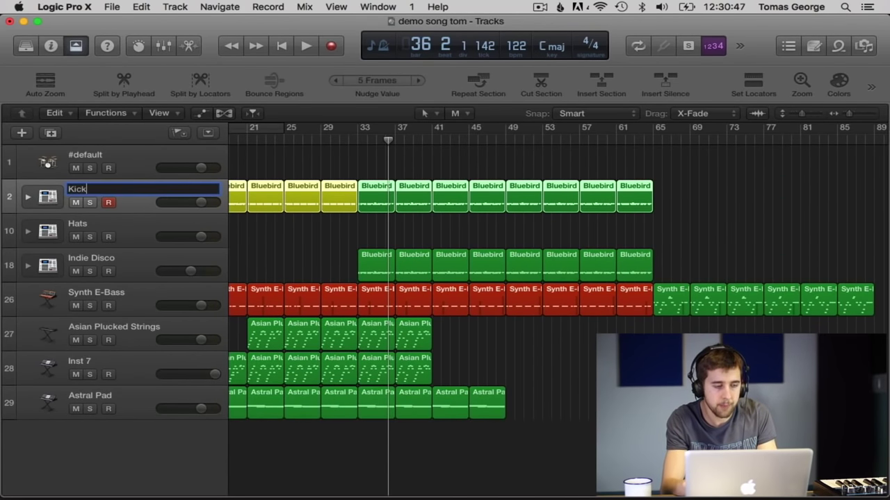
left_click(91, 255)
double_click(91, 255)
type("Snare")
key("Return")
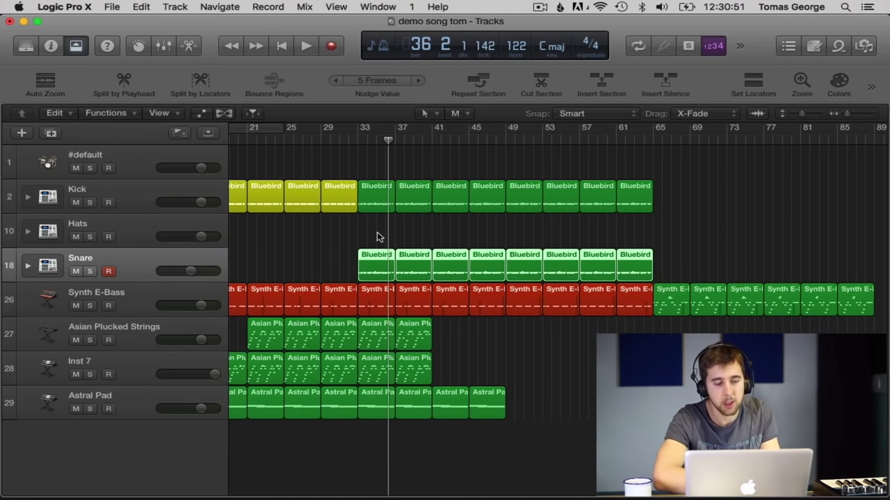
Color all the Bluebird regions on the Snare track blue.
key("alt+c")
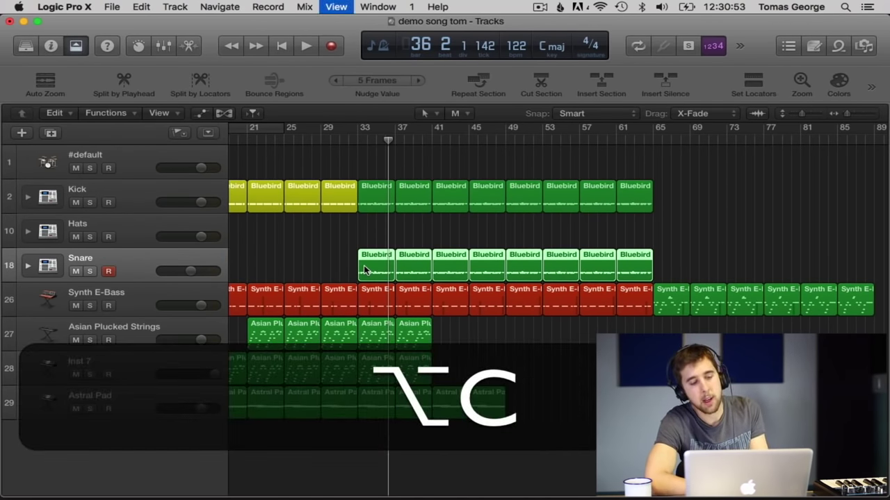
left_click(489, 180)
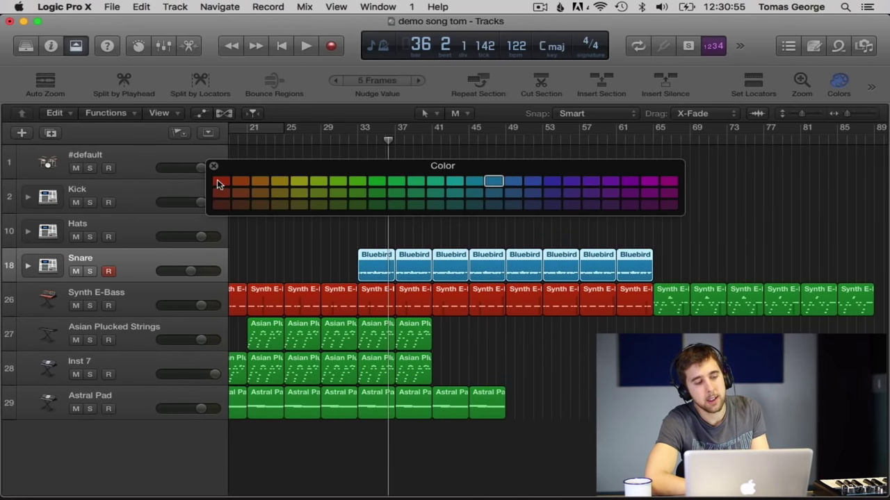
left_click(214, 166)
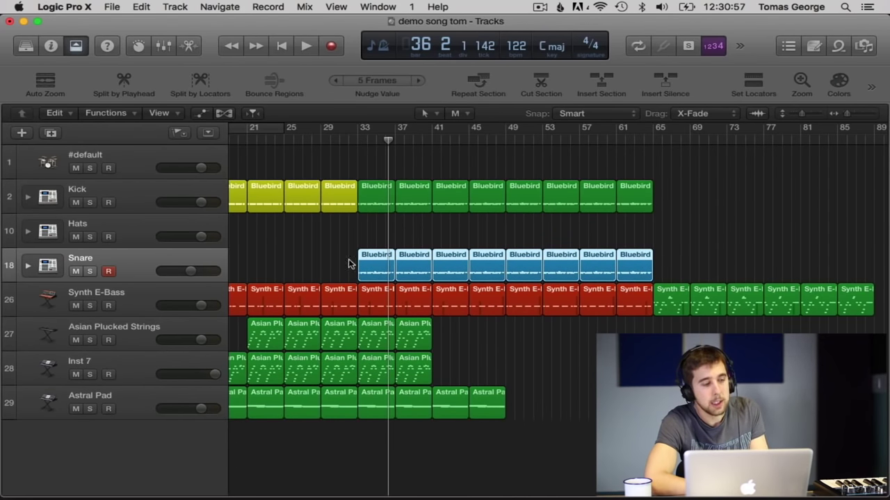
Copy the Kick track's Bluebird region at bar 33 onto the Hats track and open the copy in a Piano Roll window.
left_click(376, 193)
left_click_drag(376, 192, 379, 229)
key("alt+super+4")
key("super+4")
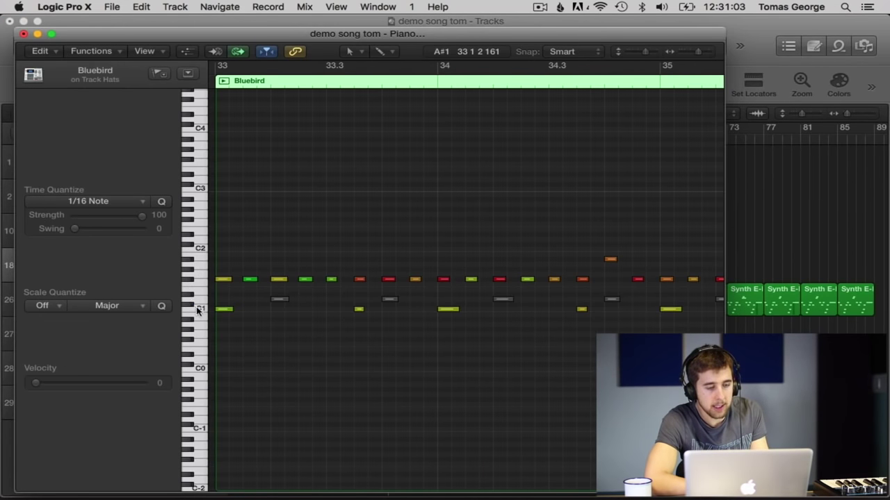
Mute all the C1 kick notes in the Hats region with the Mute tool and close the Piano Roll window.
left_click(201, 312)
key("super")
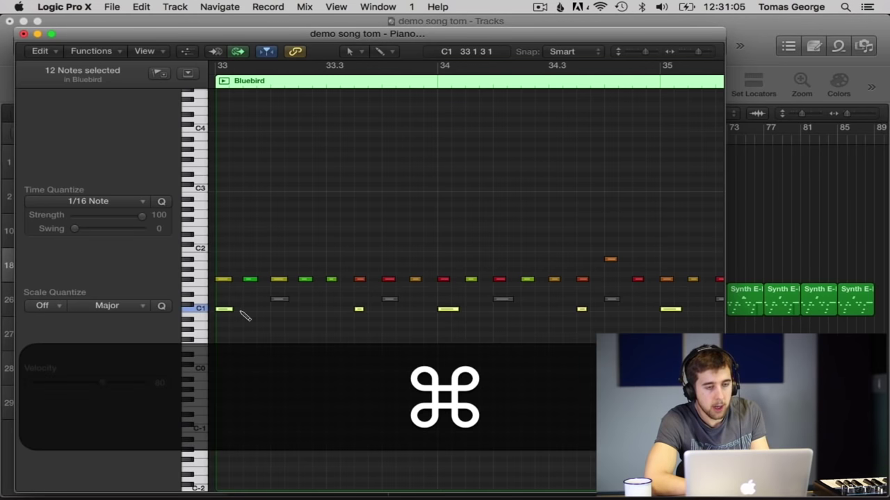
left_click(389, 52)
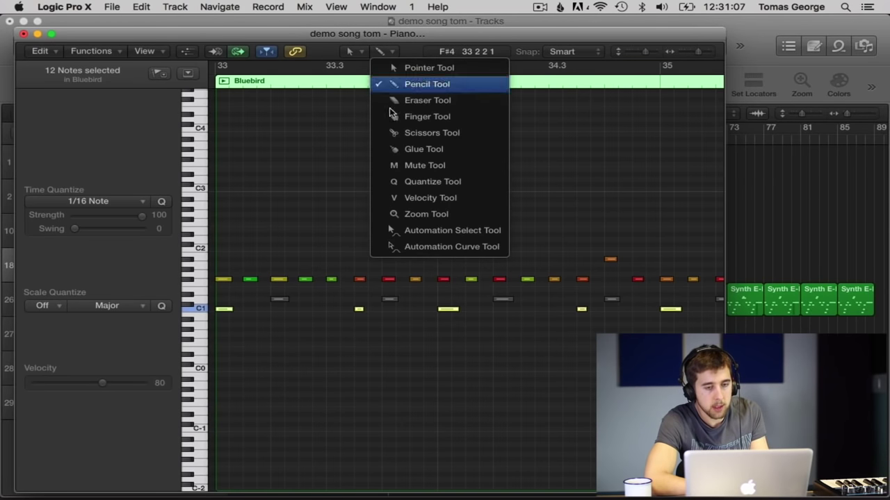
left_click(423, 165)
key("super")
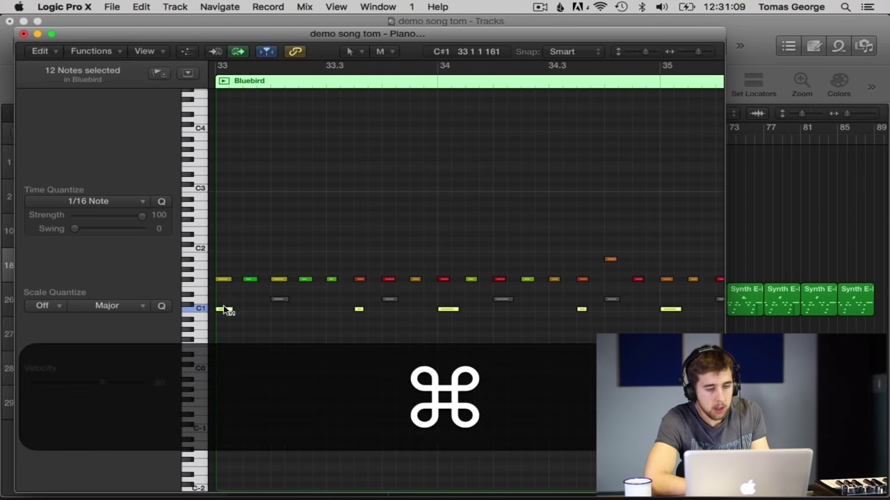
scroll(323, 225, "right", 2)
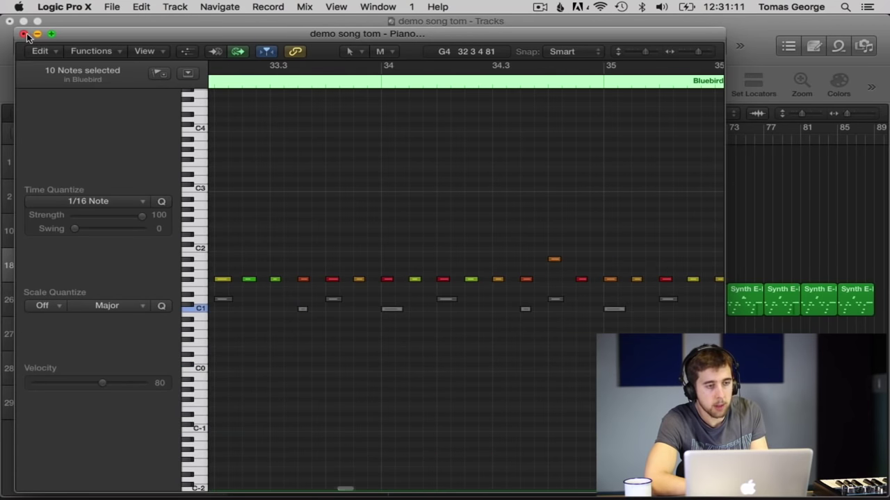
left_click(23, 34)
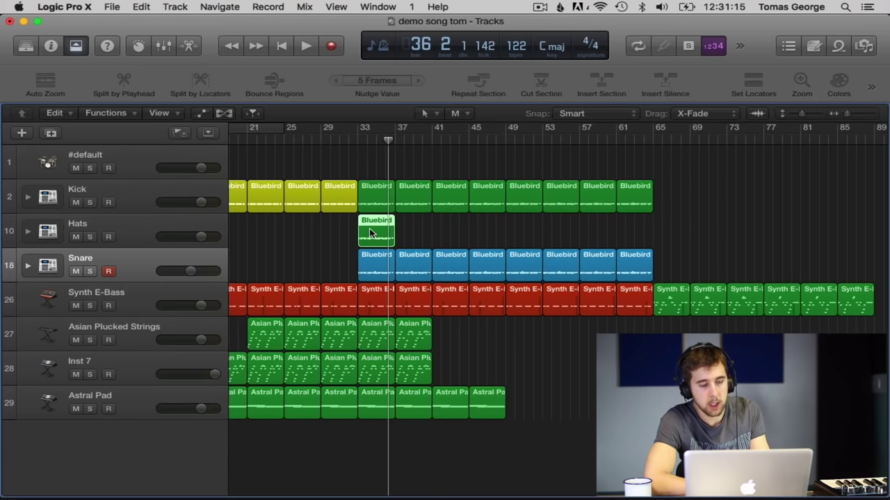
Color the Bluebird region on the Hats track purple.
key("alt+c")
left_click(649, 194)
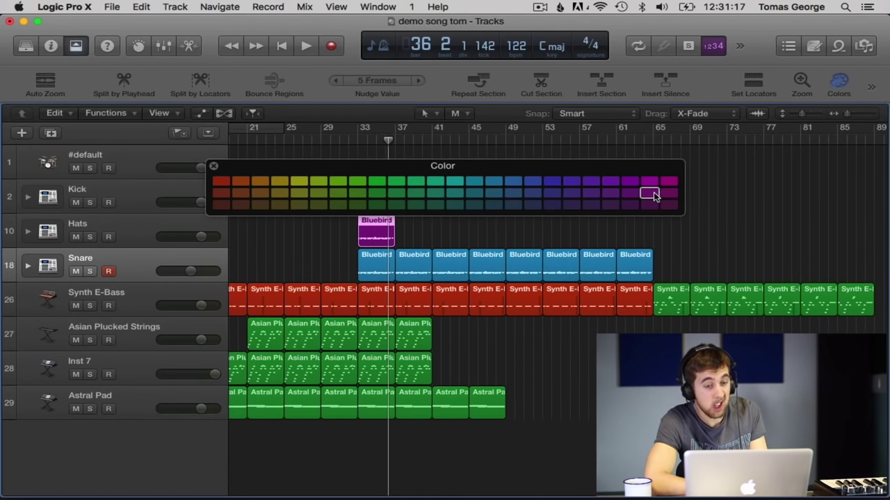
left_click(216, 168)
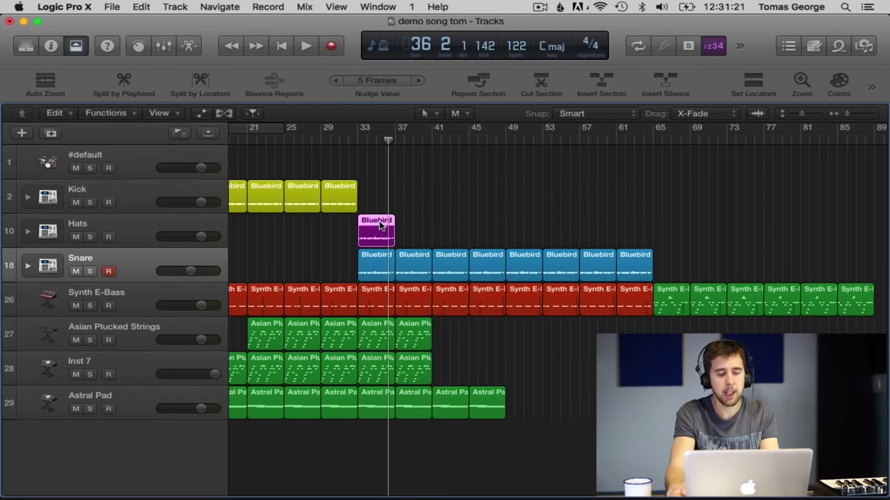
Copy the purple Hats region repeatedly from bar 33 up to bar 65 and delete the Snare regions before bar 49.
left_click_drag(380, 225, 416, 232)
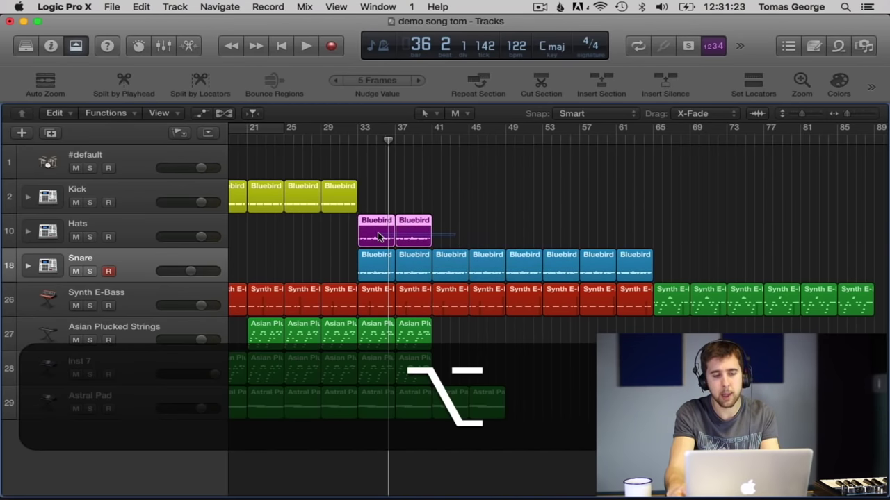
left_click_drag(374, 233, 596, 238)
left_click_drag(321, 262, 479, 268)
key("Delete")
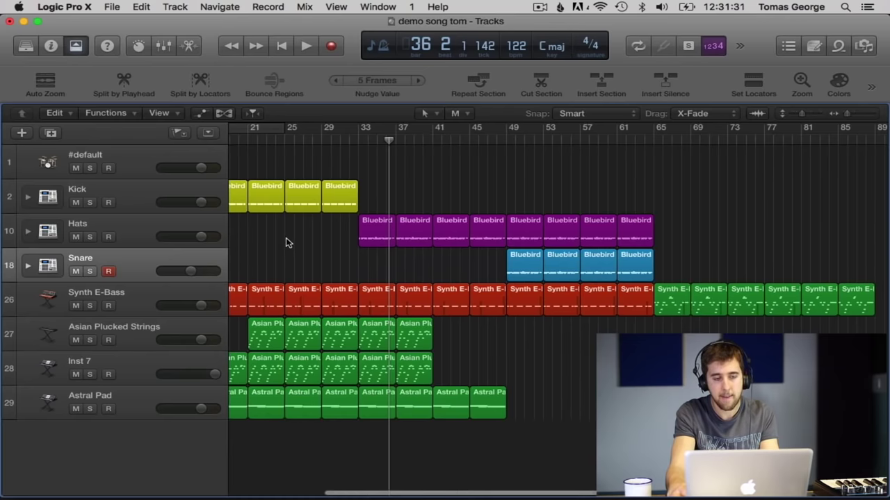
Copy the Kick, Asian Plucked Strings, Inst 7 and Astral Pad regions along their tracks to extend them all to bar 65.
left_click_drag(386, 203, 542, 204)
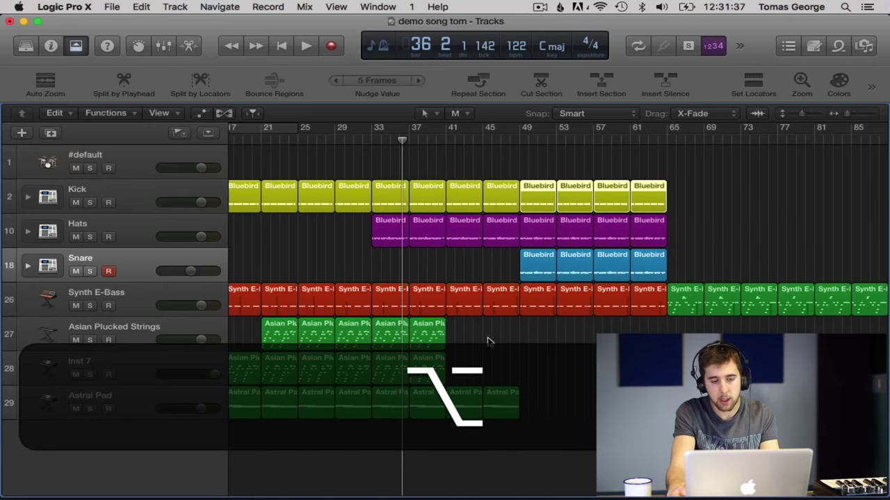
left_click_drag(473, 364, 578, 340)
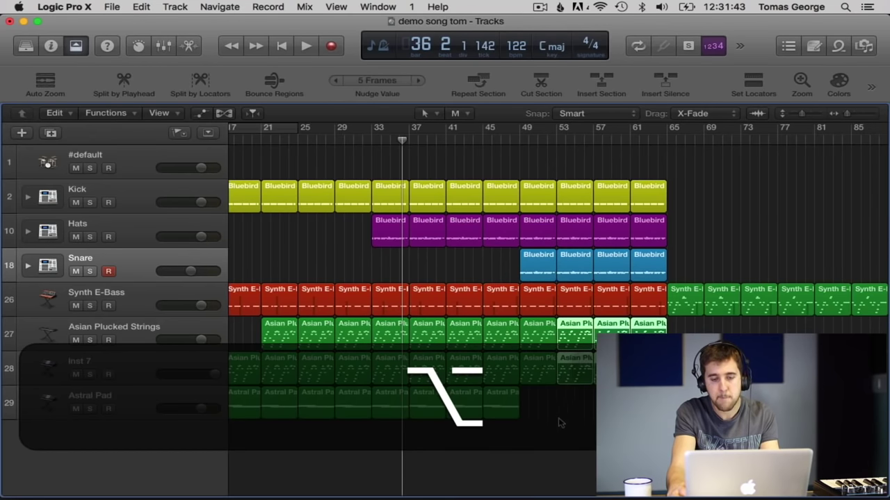
left_click_drag(556, 416, 538, 404)
Play the extended arrangement from bar 1 through the entry of the kick at bar 13.
key("Return")
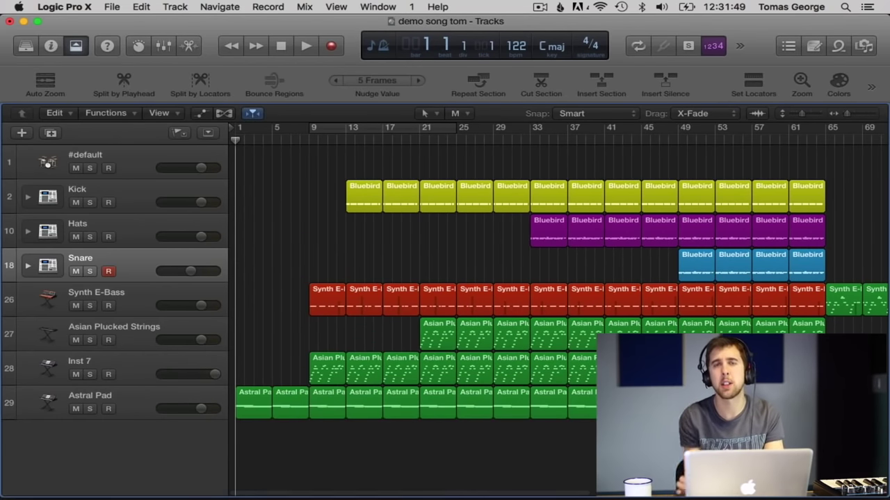
key("space")
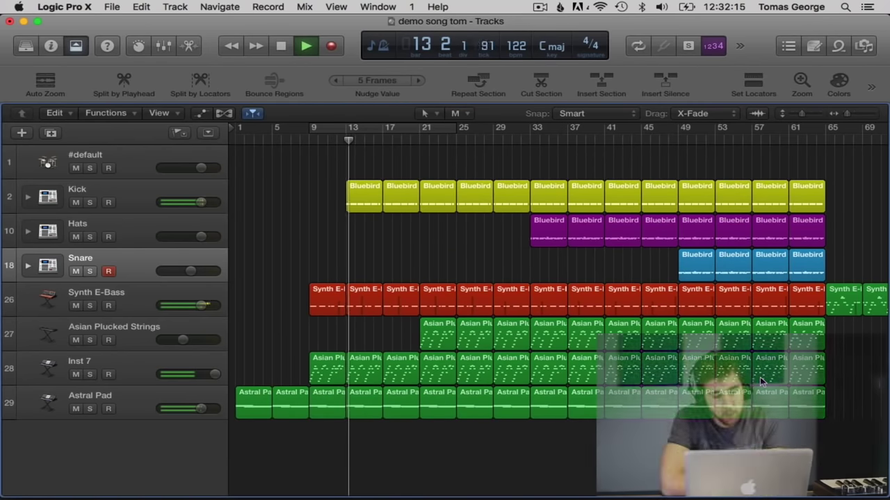
key("space")
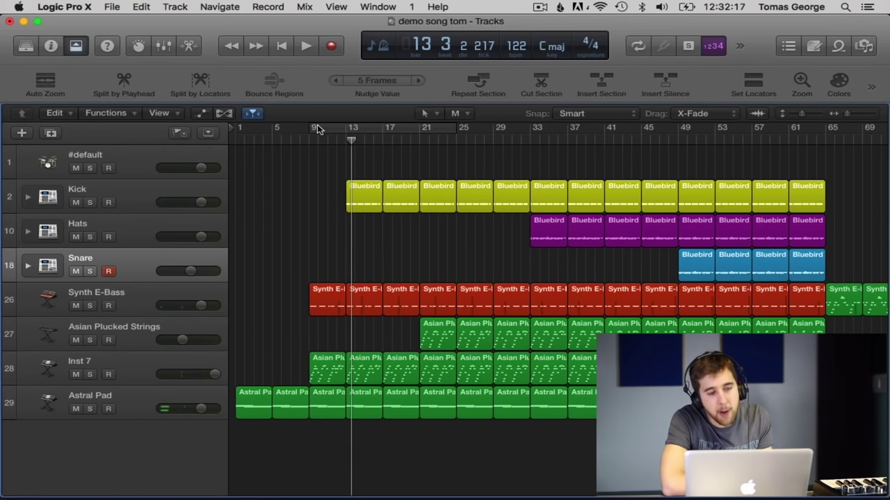
Cycle bars 9 to 13, select the Inst 7 track and briefly play the loop.
mouse_move(320, 128)
left_mouse_down()
mouse_move(351, 128)
mouse_move(311, 128)
left_mouse_up()
left_click(141, 367)
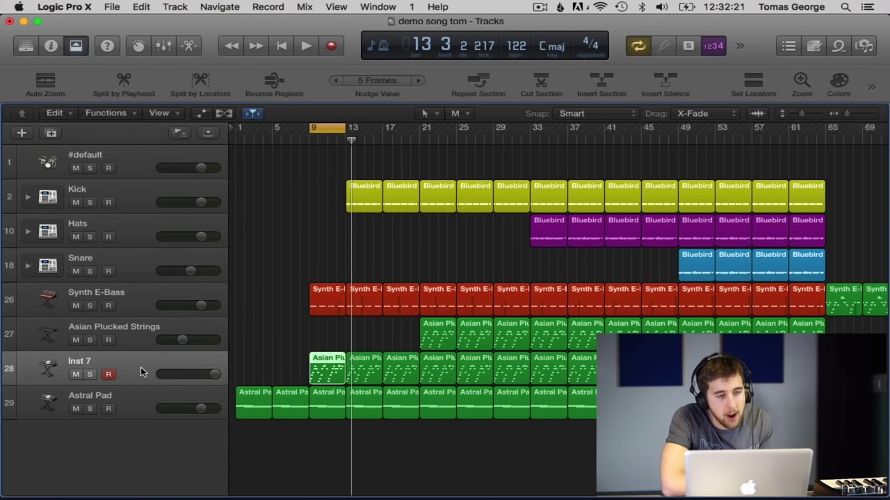
key("space")
key("space")
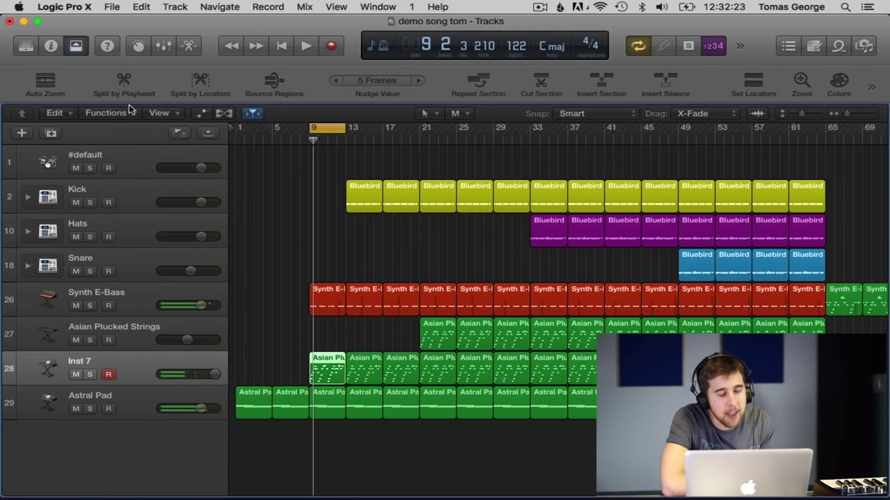
Open Inst 7's ES2 synth from the mixer, audition its filter cutoff controls during playback, and close the synth and mixer.
left_click(164, 47)
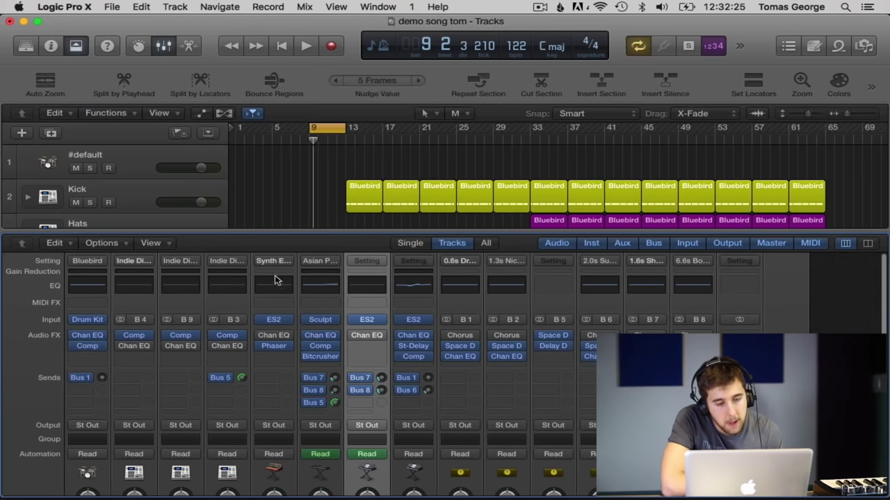
left_click(369, 320)
mouse_move(290, 151)
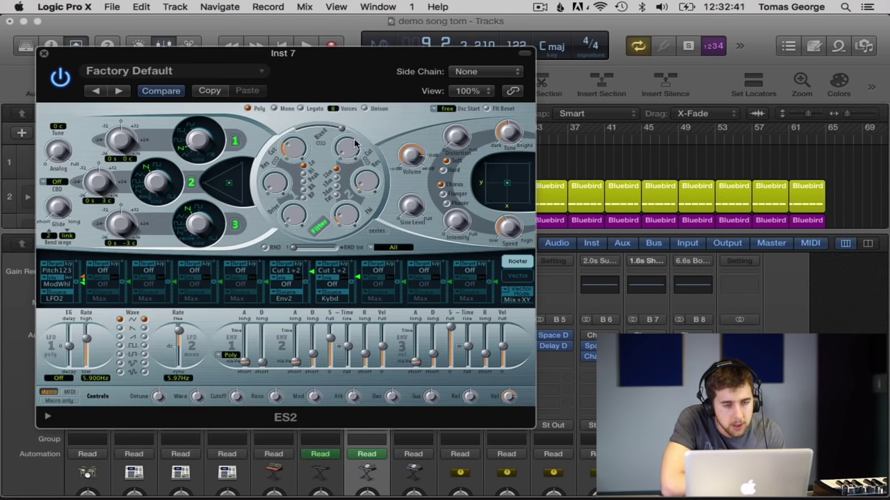
key("space")
mouse_move(350, 151)
left_mouse_down()
mouse_move(351, 112)
mouse_move(358, 163)
left_mouse_up()
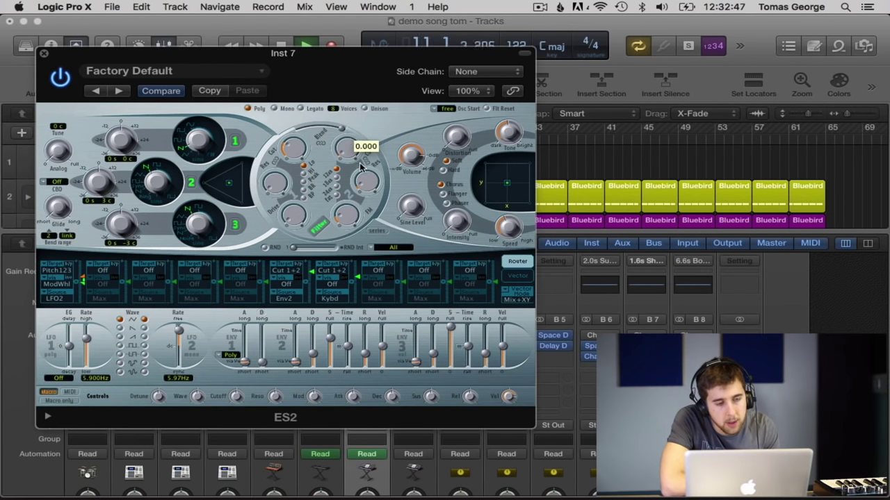
left_click_drag(303, 162, 301, 149)
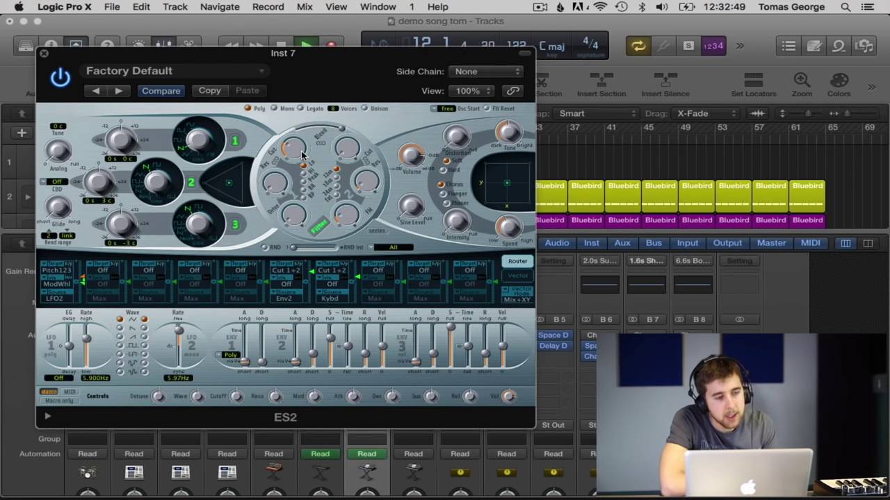
left_click(44, 53)
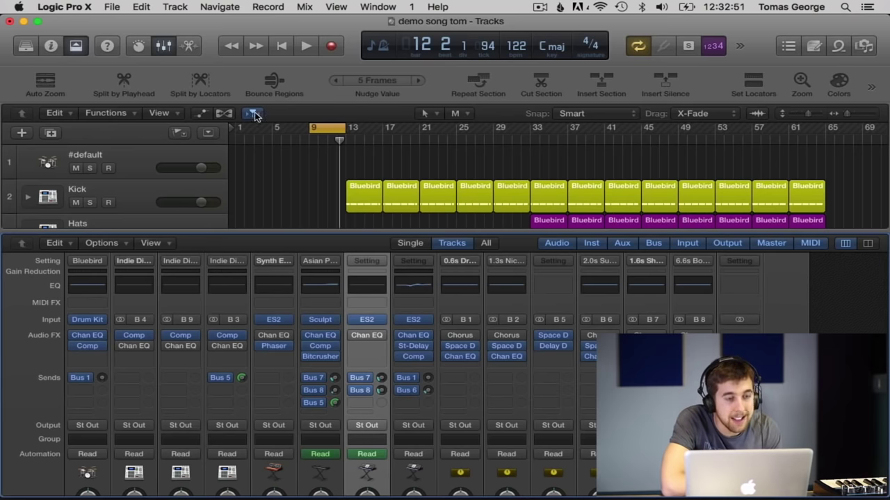
left_click(158, 48)
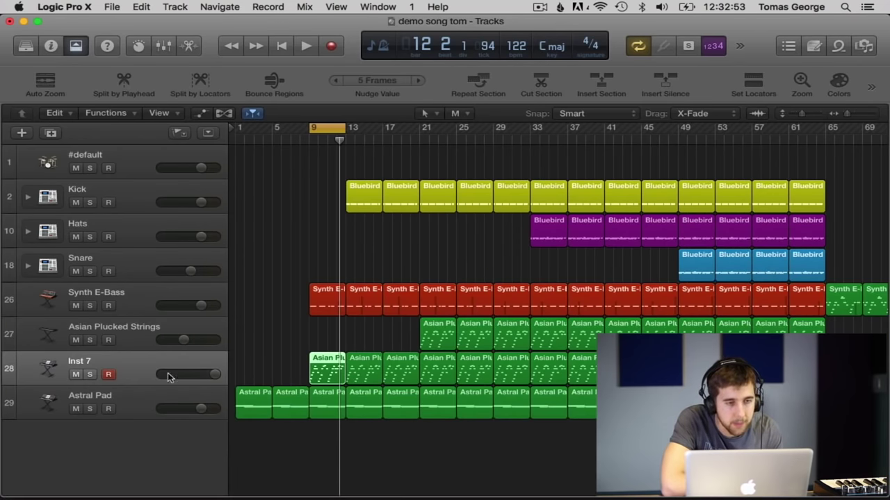
Show track automation and display the ES2 MMF Cutoff parameter from Mix+Filter on the Inst 7 track.
left_click(203, 115)
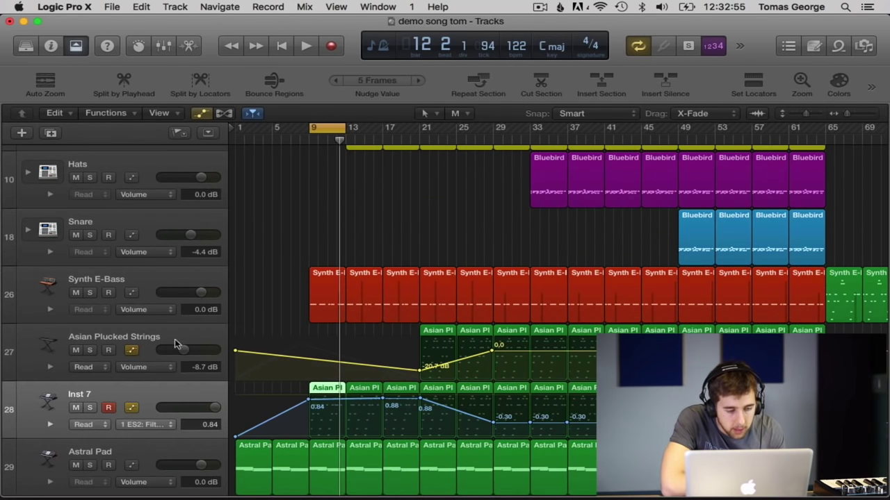
left_click(159, 423)
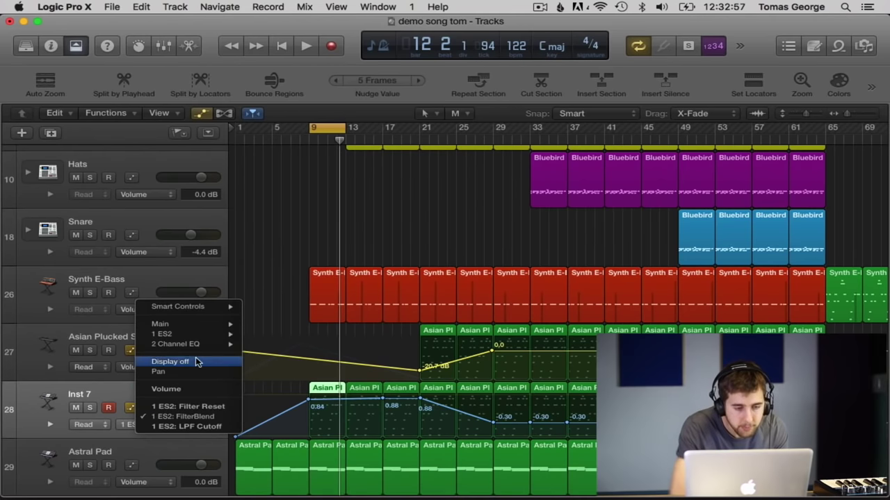
mouse_move(204, 334)
mouse_move(296, 336)
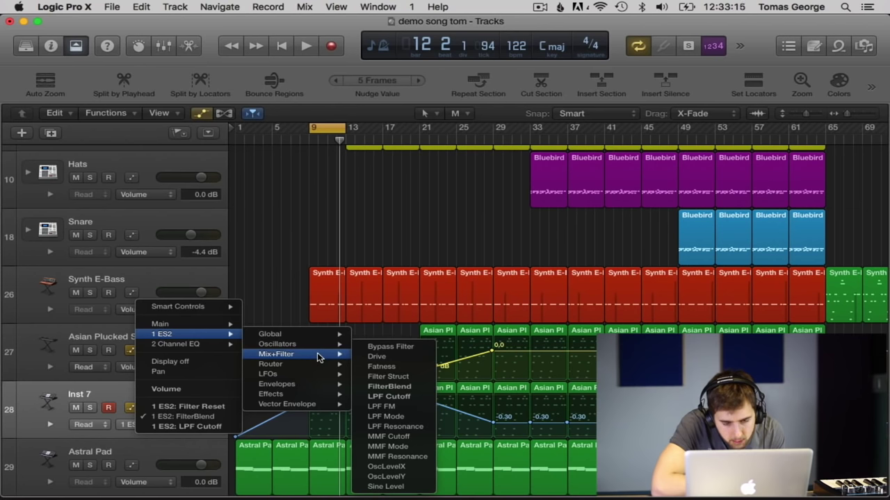
left_click(406, 438)
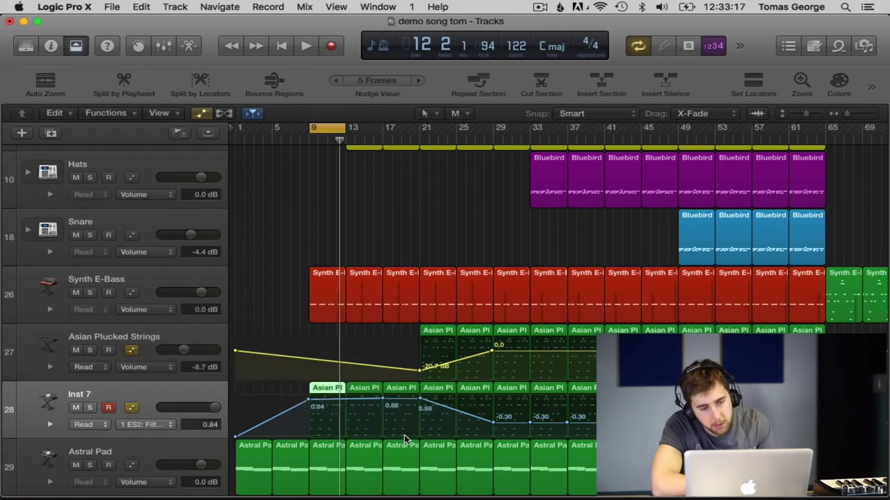
Audition the cycled bars with Inst 7's MMF Cutoff automation and undo the last automation change.
key("space")
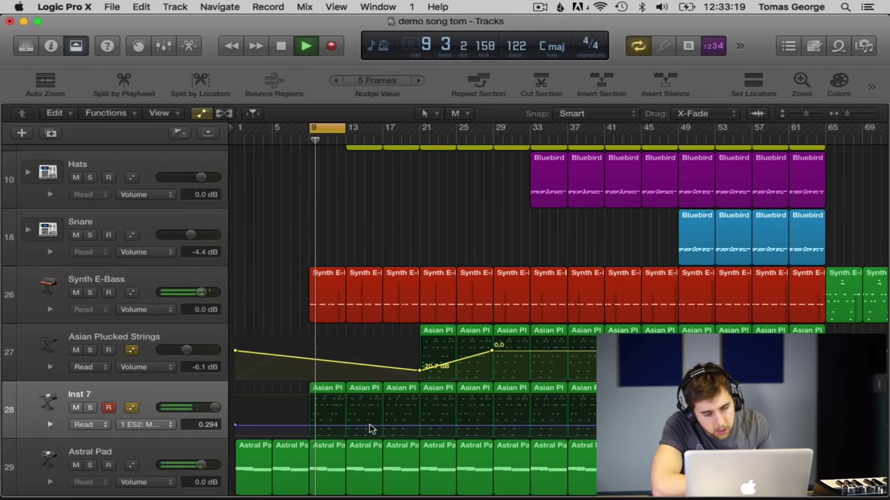
key("space")
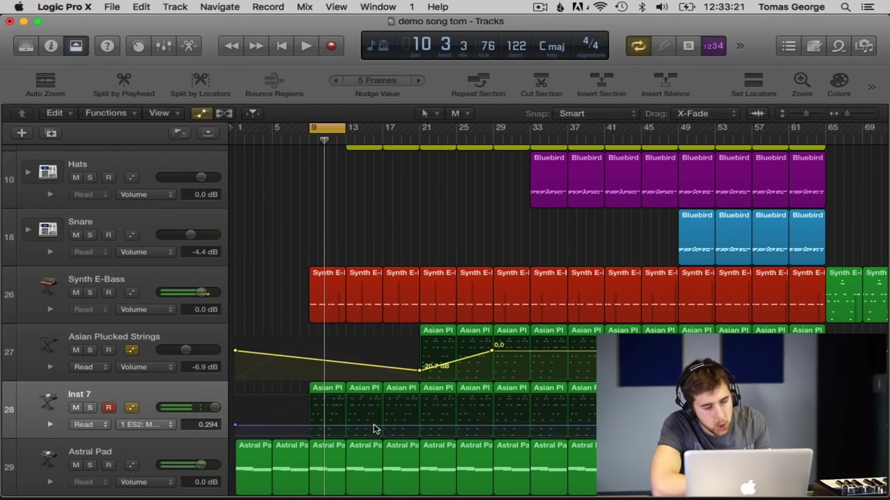
key("super+z")
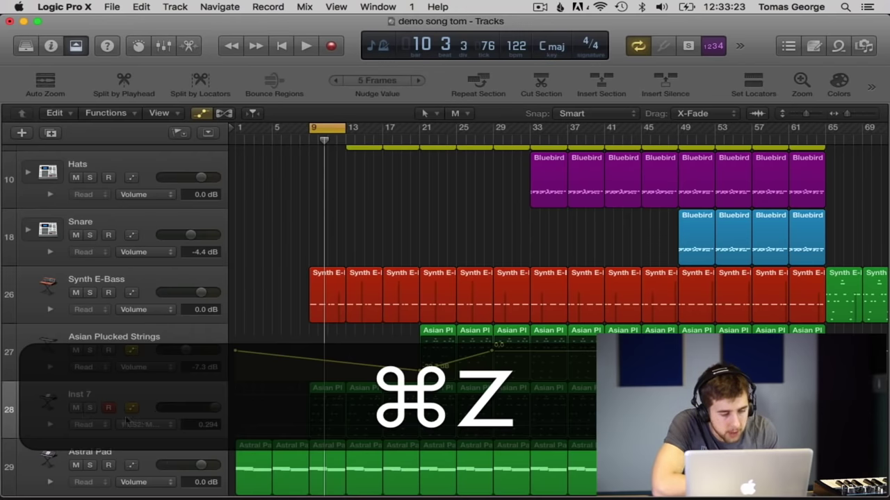
Try the ES2 Filter Struct automation on Inst 7 set to Series during playback, and undo it.
left_click(132, 424)
mouse_move(208, 394)
mouse_move(316, 414)
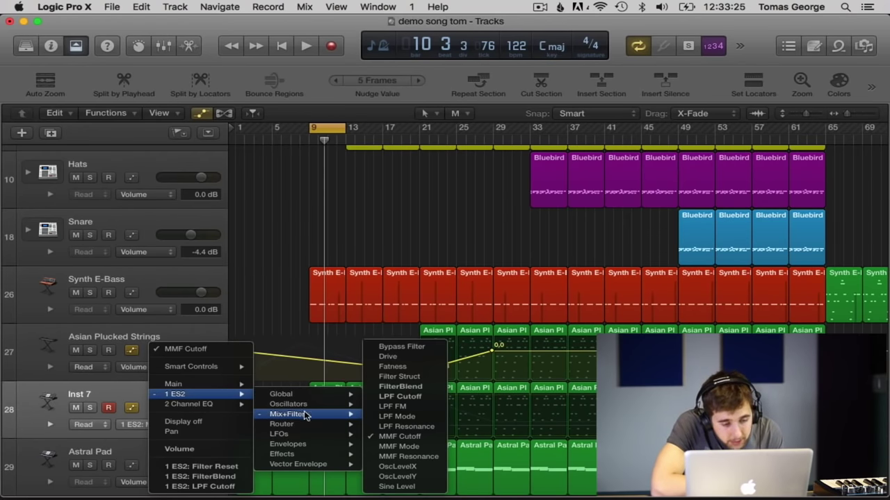
mouse_move(345, 428)
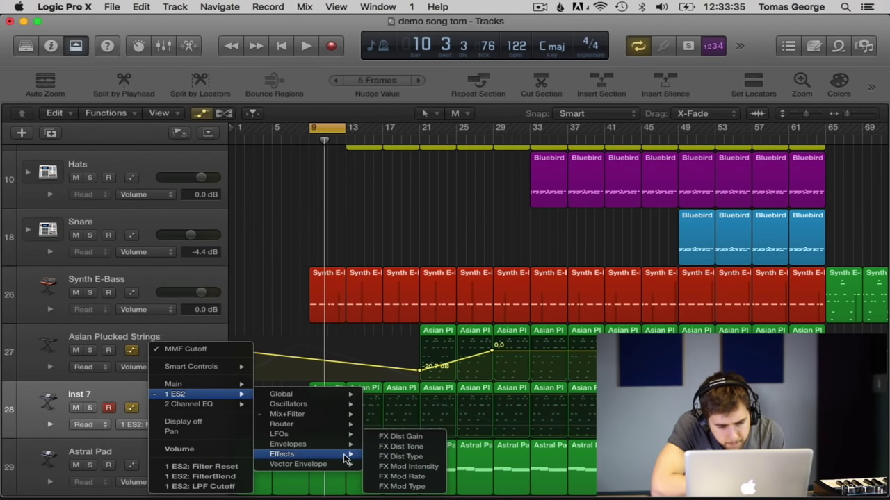
mouse_move(346, 469)
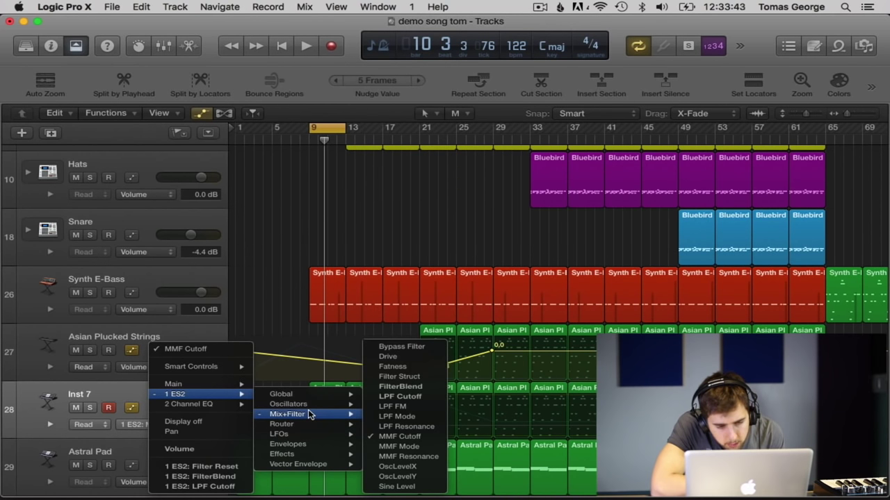
left_click(419, 379)
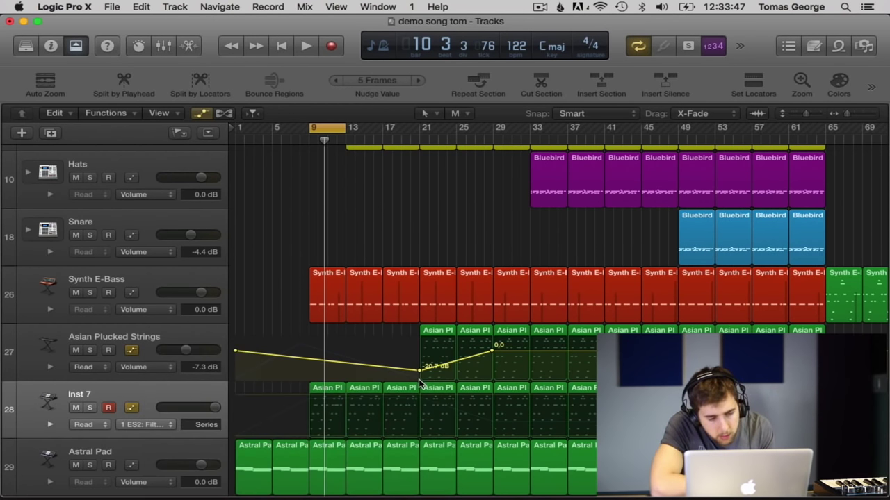
key("space")
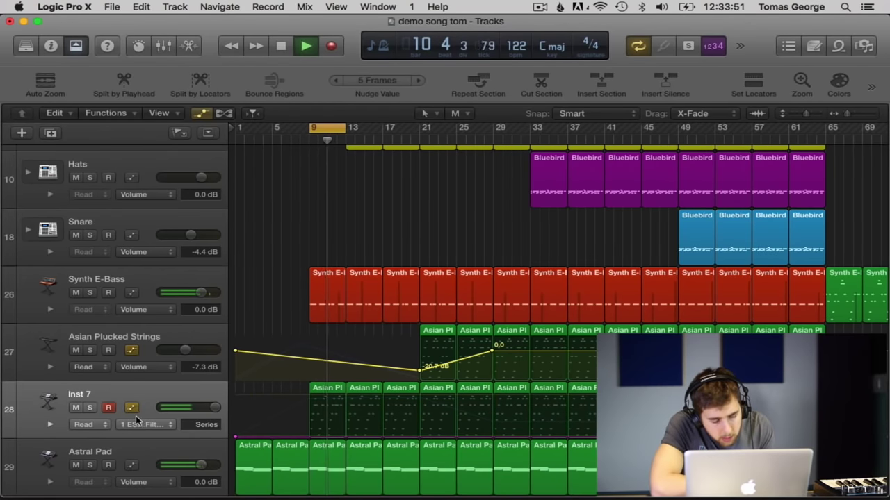
key("super+z")
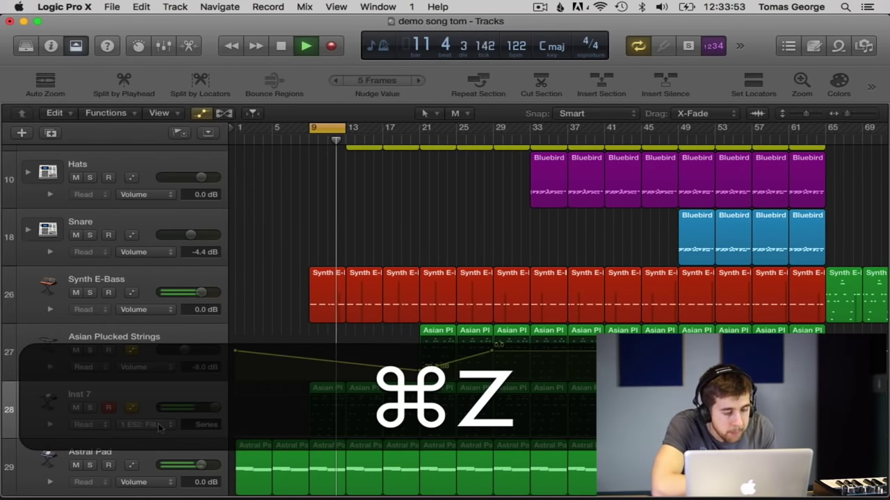
Add ES2 Bypass Filter automation on Inst 7 set to Off and audition the cycled bars.
left_click(162, 425)
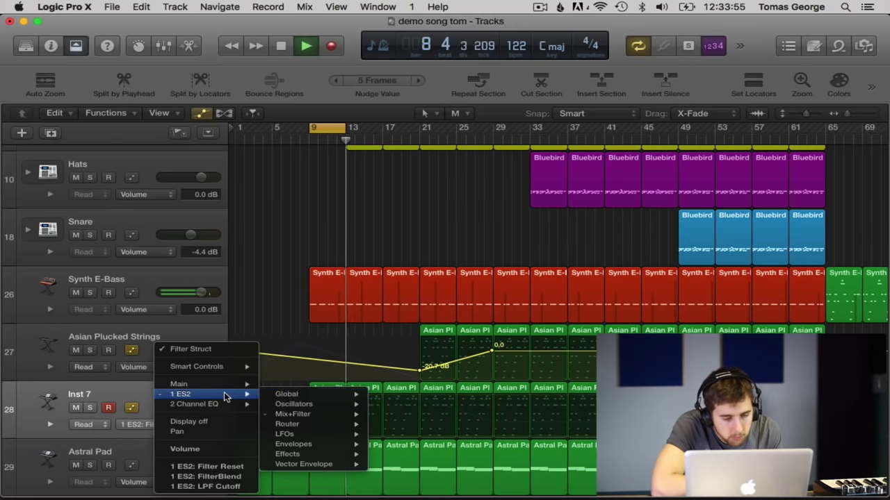
mouse_move(288, 395)
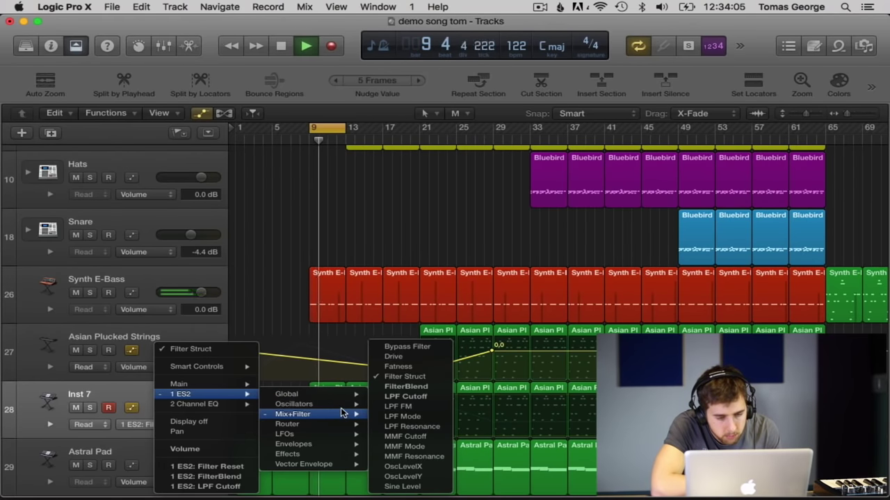
left_click(407, 346)
left_click_drag(342, 436, 302, 438)
key("space")
key("space")
key("space")
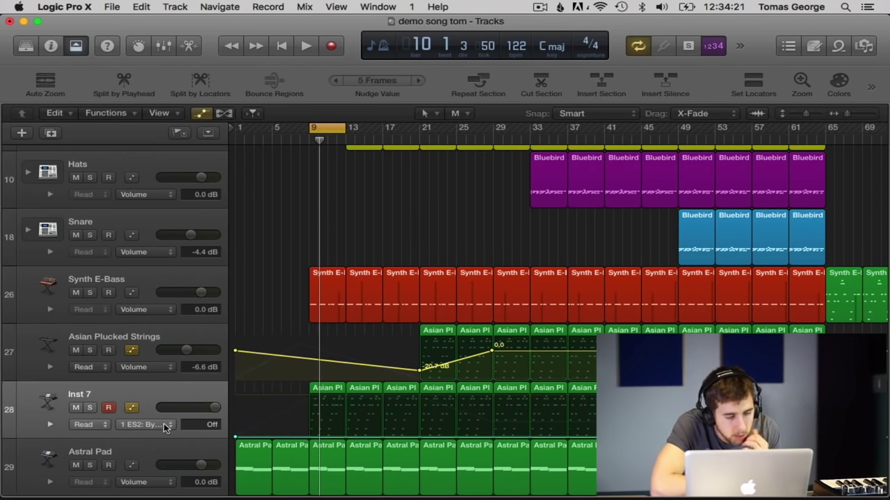
Switch Inst 7's automation lane to the ES2 MMF Cutoff parameter and play the cycled bars.
left_click(165, 427)
mouse_move(224, 318)
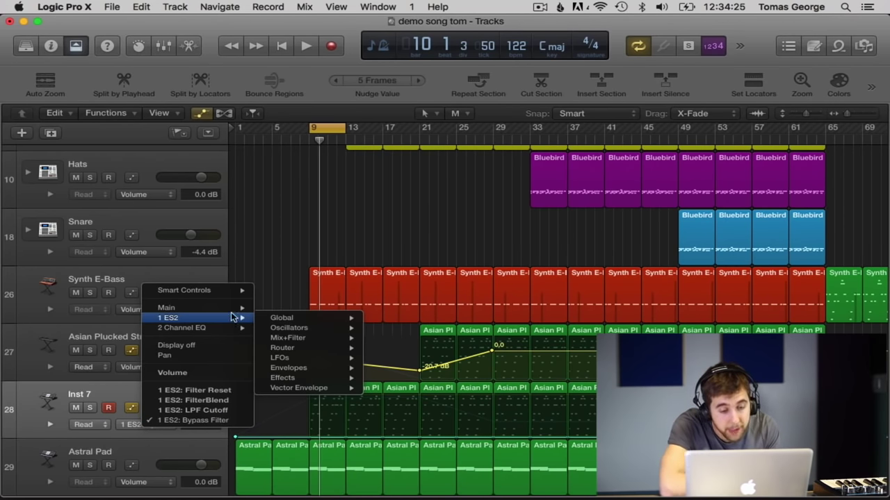
mouse_move(293, 318)
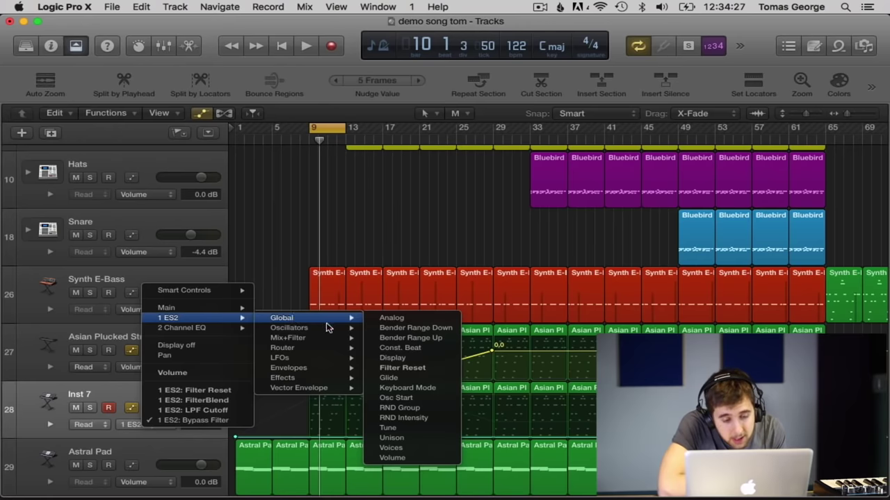
mouse_move(331, 330)
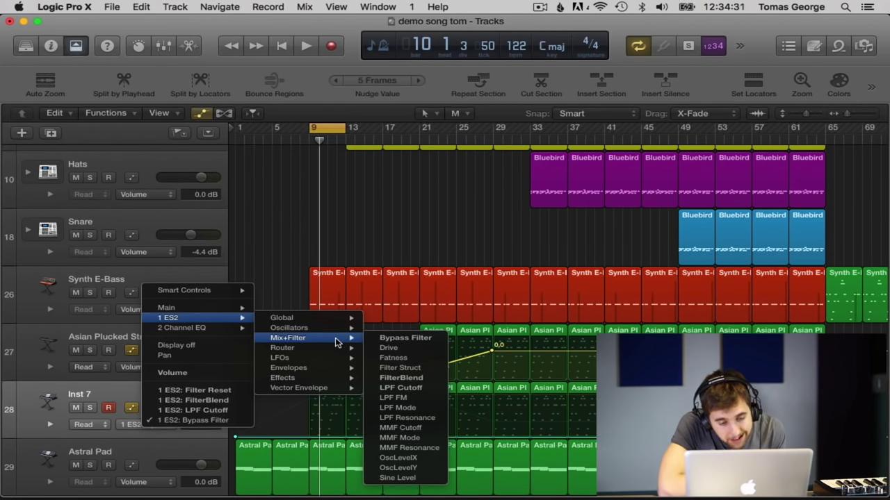
left_click(400, 427)
key("space")
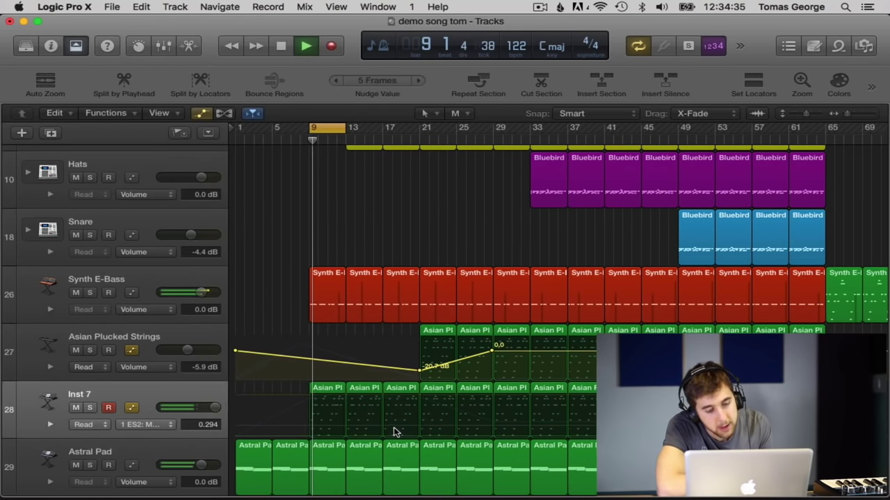
Stop playback and undo the last MMF Cutoff automation change on Inst 7.
key("space")
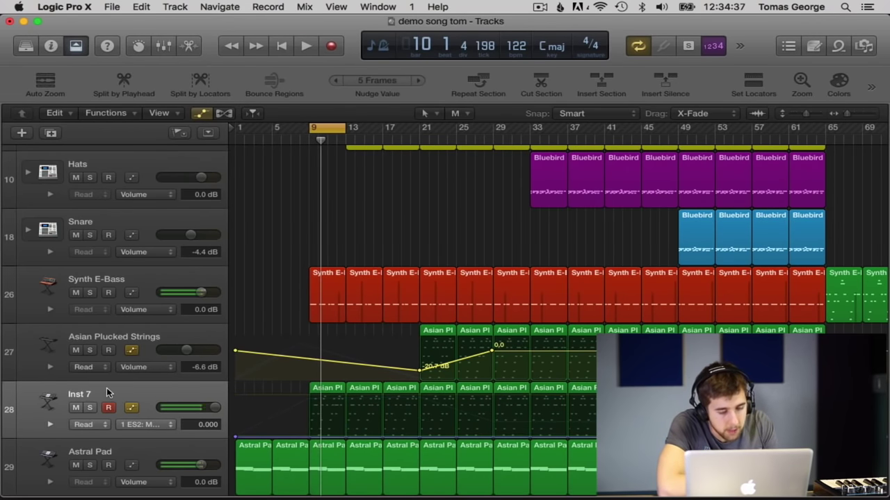
key("super+z")
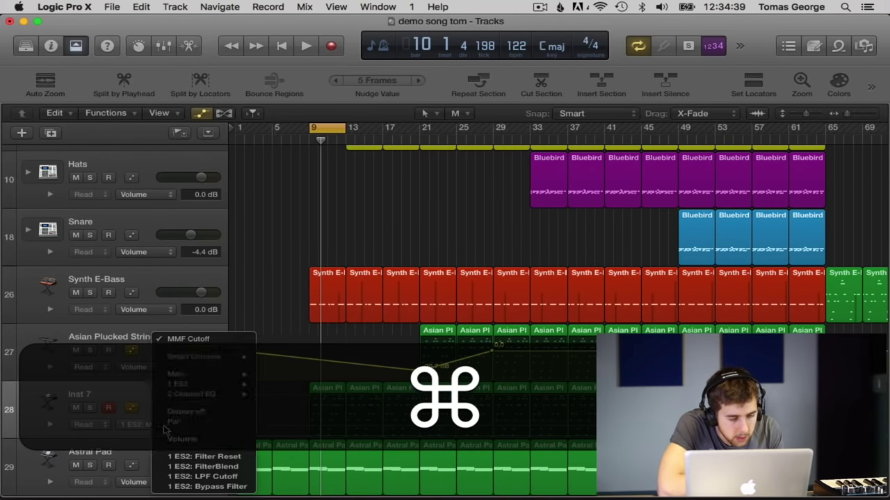
Look through the ES2 automation parameters available for Inst 7 and inspect the filter settings in its ES2 synth window.
left_click(161, 425)
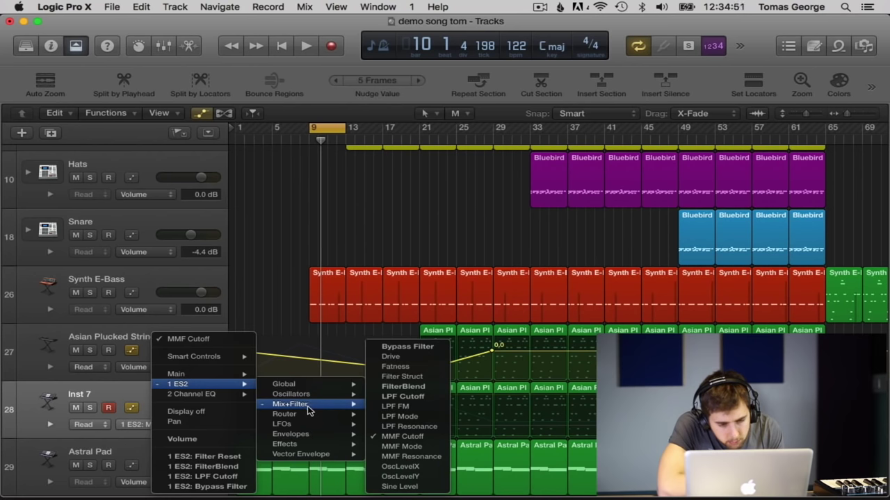
mouse_move(326, 420)
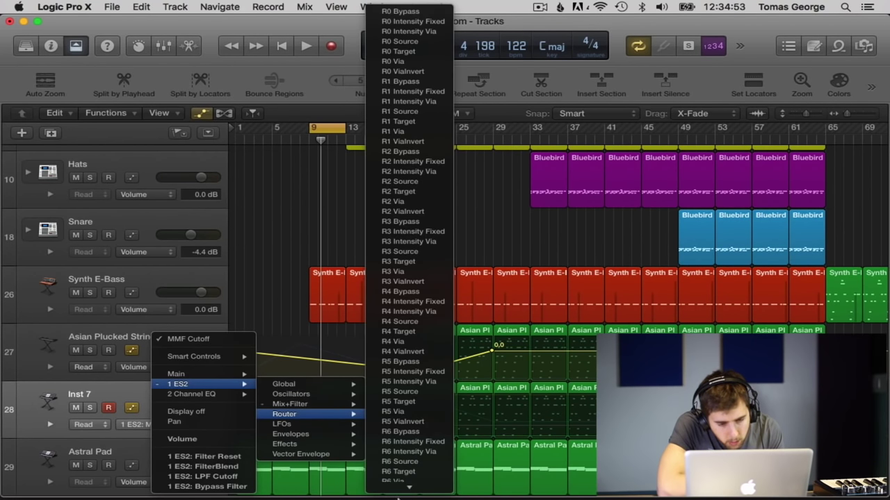
scroll(403, 486, "down", 5)
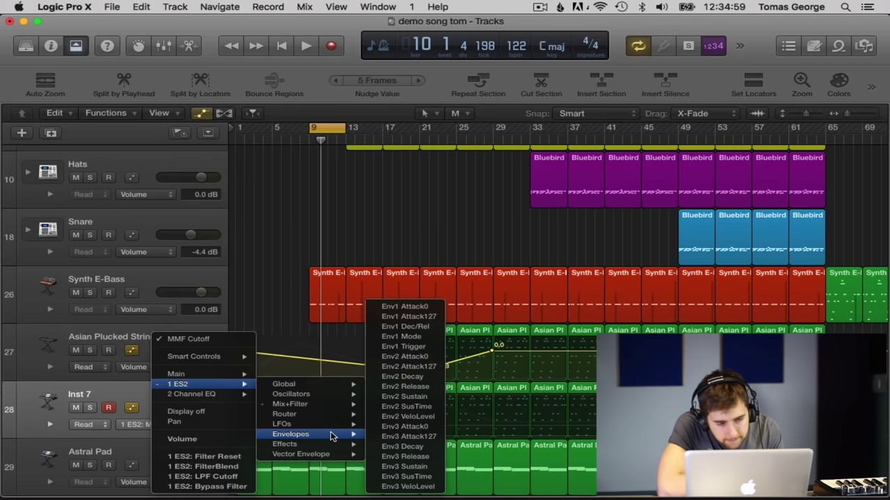
mouse_move(328, 454)
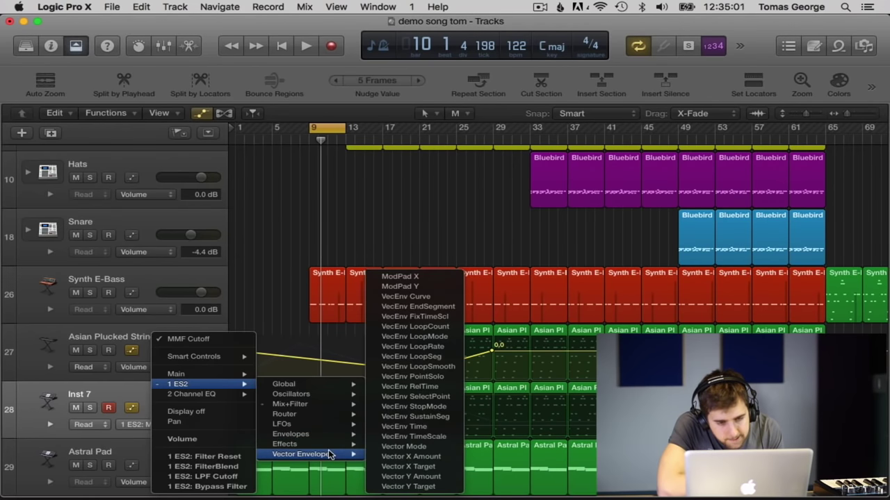
left_click(285, 324)
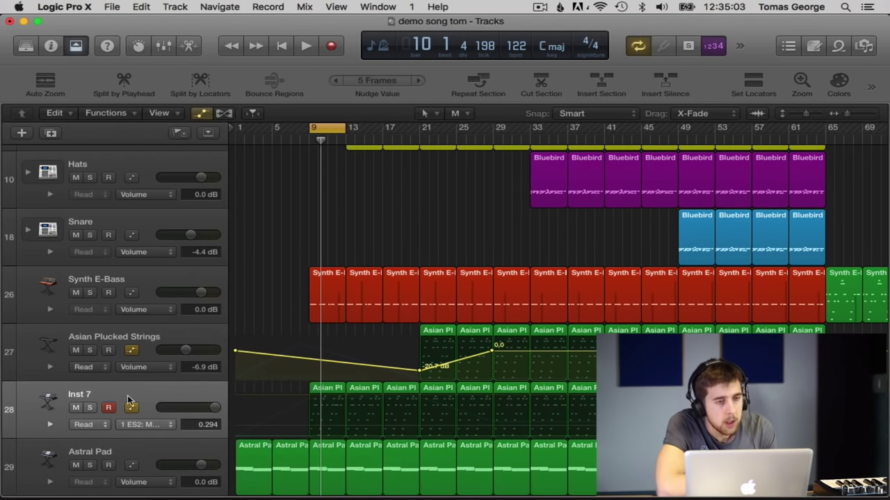
left_click(166, 50)
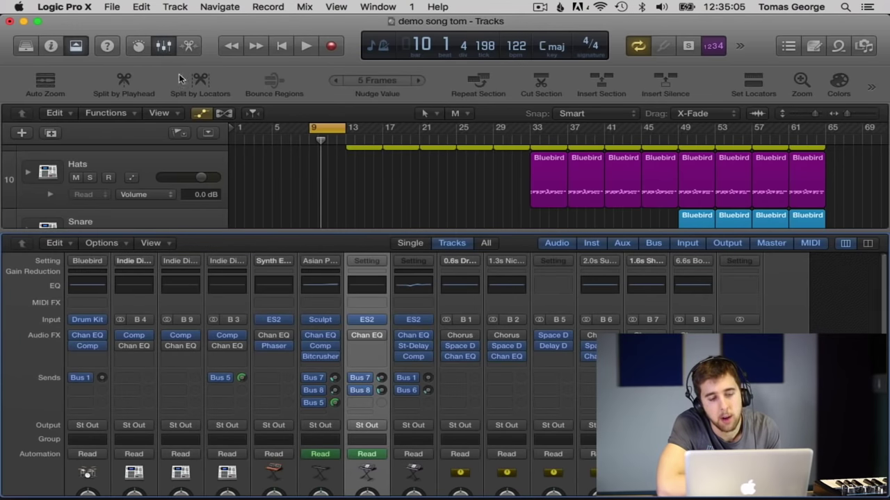
left_click(366, 320)
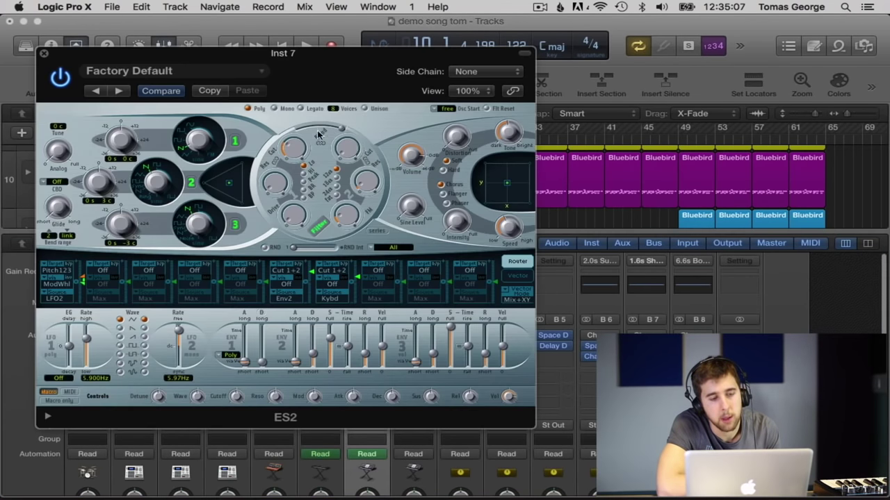
key("space")
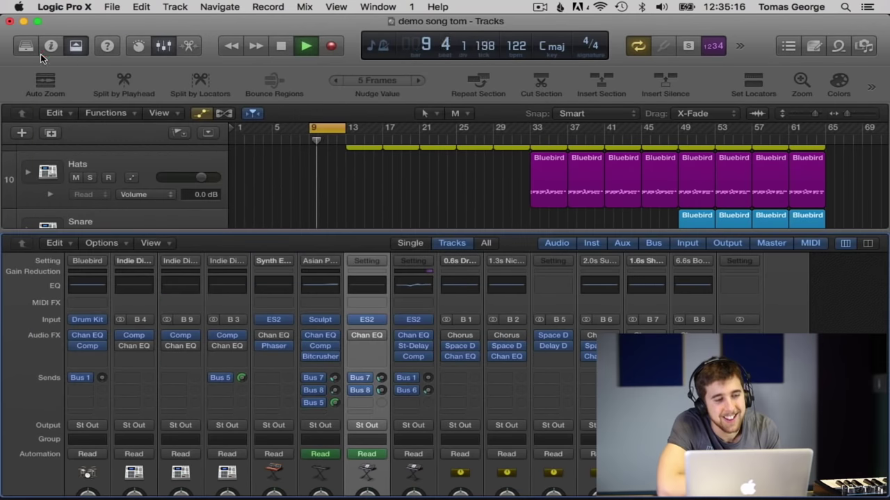
left_click(43, 54)
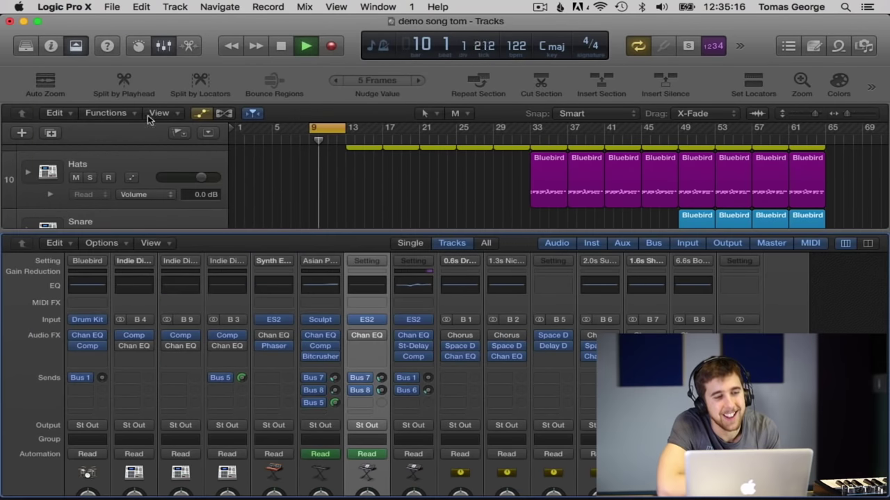
left_click(162, 47)
Try ES2 Filter Reset automation on Inst 7 with a point near bar 13 set to On, and return it to Off.
left_click(159, 425)
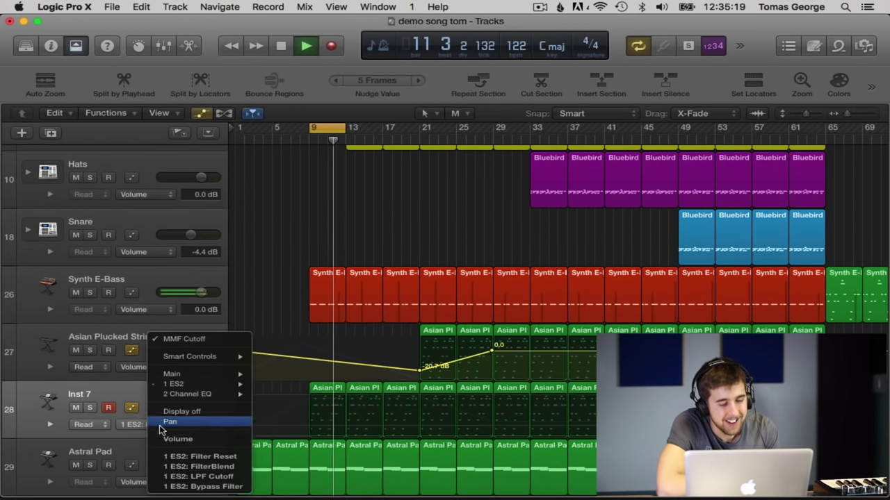
left_click(313, 435)
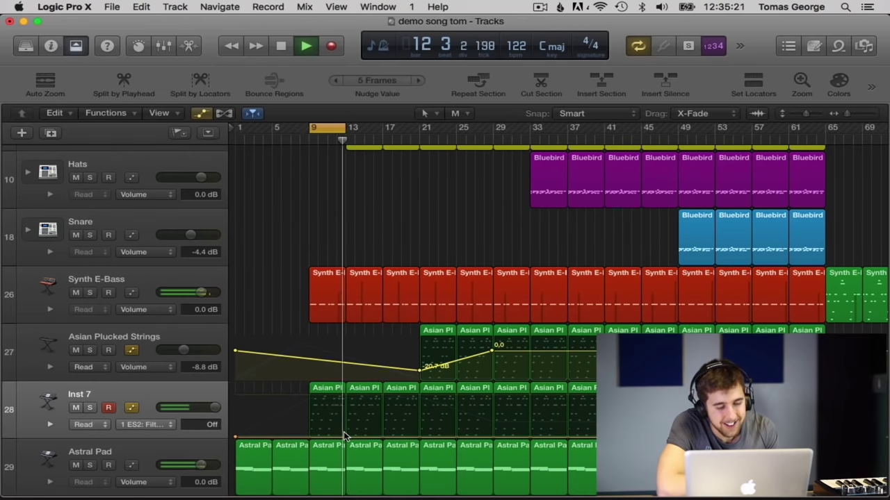
left_click(344, 435)
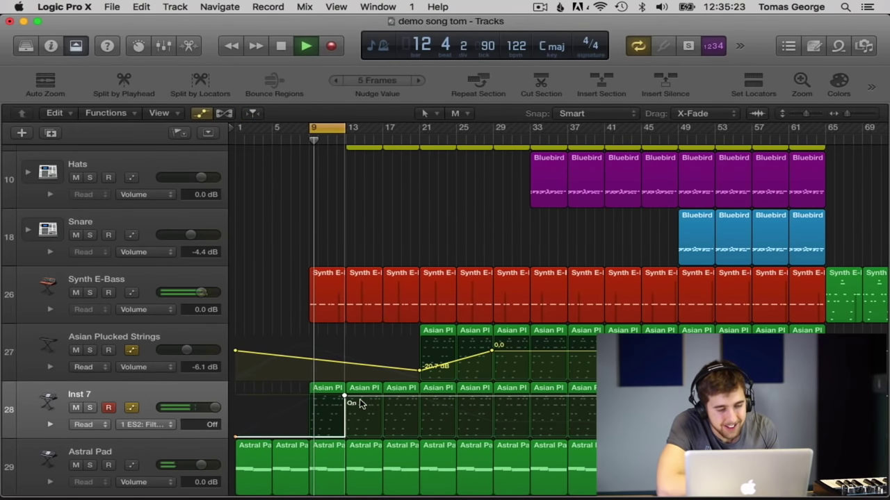
key("space")
key("space")
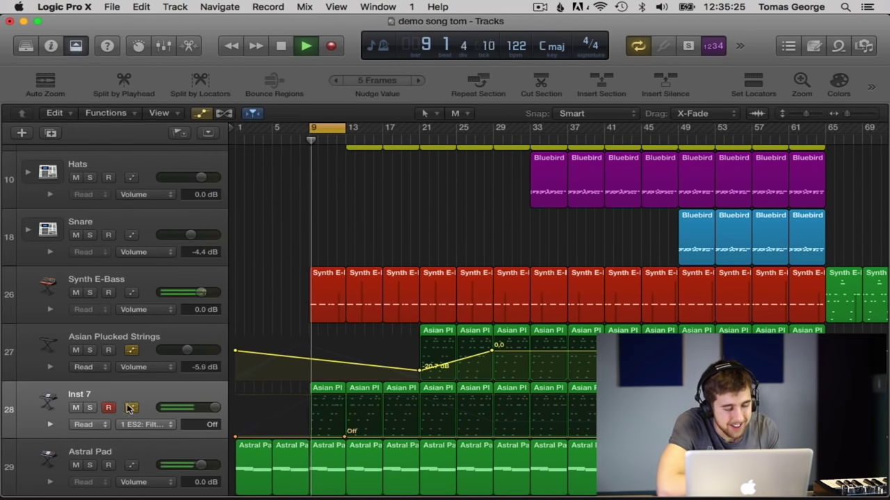
Show Inst 7's ES2 FilterBlend automation and lower the bar 9 to 17 section to about -0.42 and -0.38 during playback.
left_click(167, 425)
left_click(191, 433)
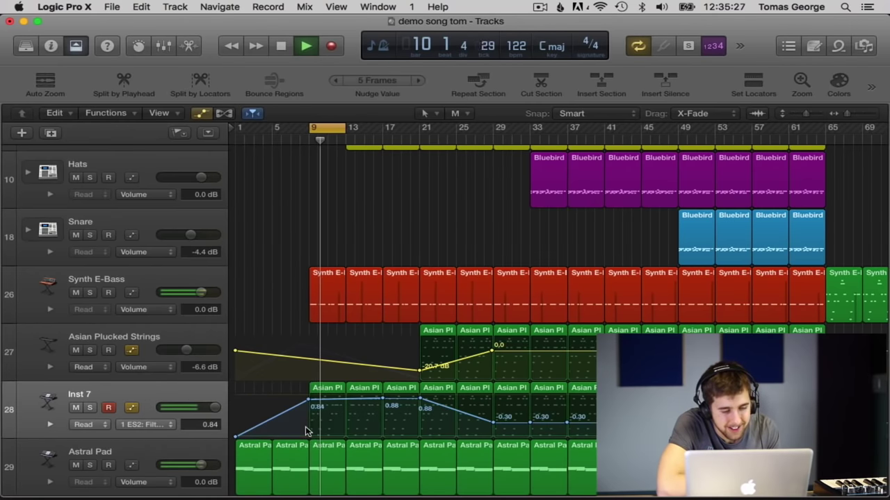
left_click_drag(329, 407, 327, 432)
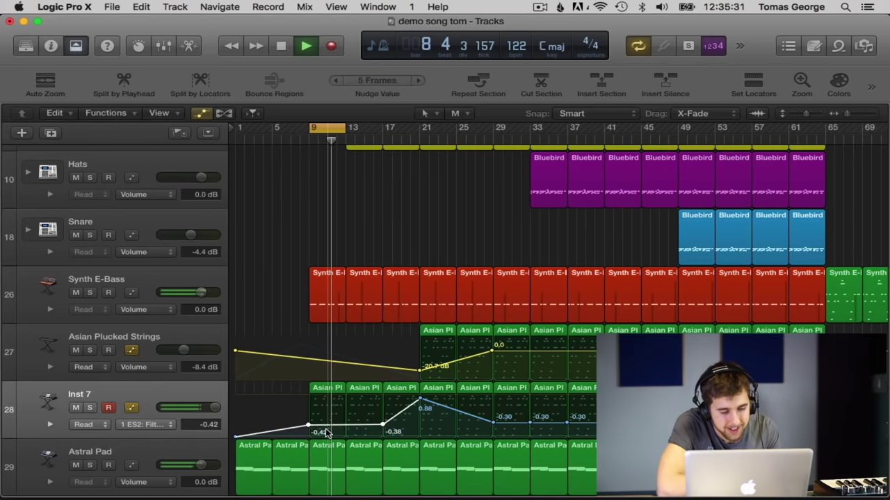
key("space")
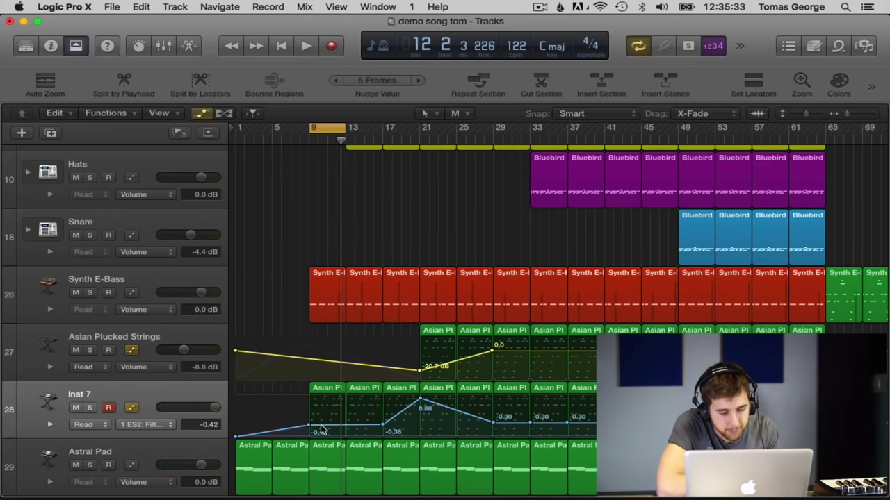
Reshape Inst 7's FilterBlend automation to 1.00 at bar 9, -0.38 at bar 13 and about -0.78 from bar 17 to bar 29.
left_click_drag(309, 425, 310, 388)
left_click_drag(384, 425, 348, 426)
left_click_drag(384, 399, 384, 425)
key("space")
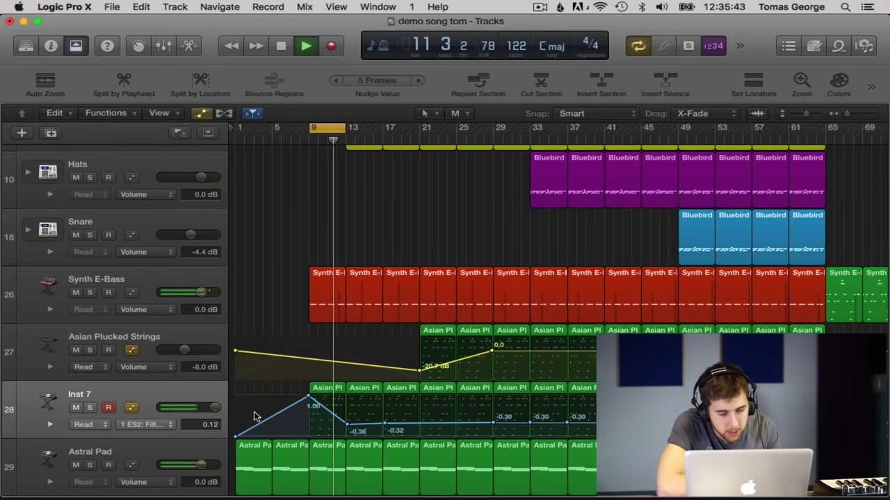
left_click_drag(389, 425, 387, 434)
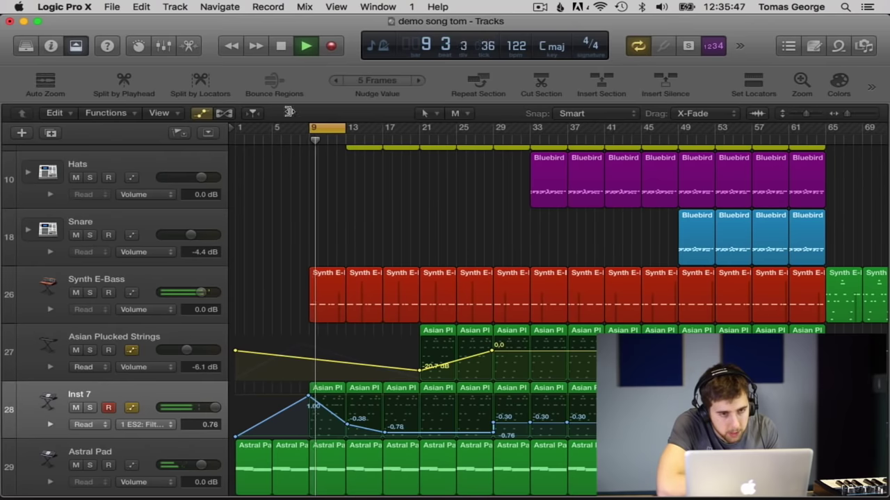
Cycle bars 13 to 17 to set Inst 7's FilterBlend point at bar 13 to -0.60, and turn the cycle off.
left_click_drag(342, 129, 374, 131)
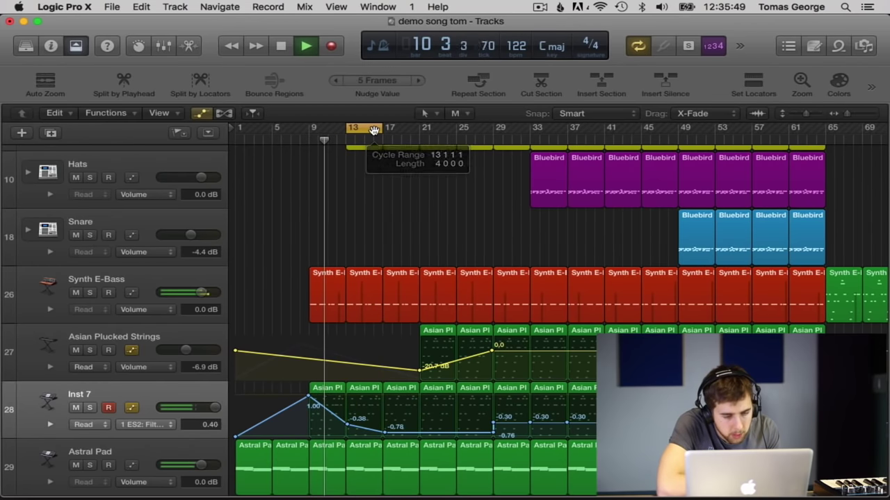
key("space")
key("space")
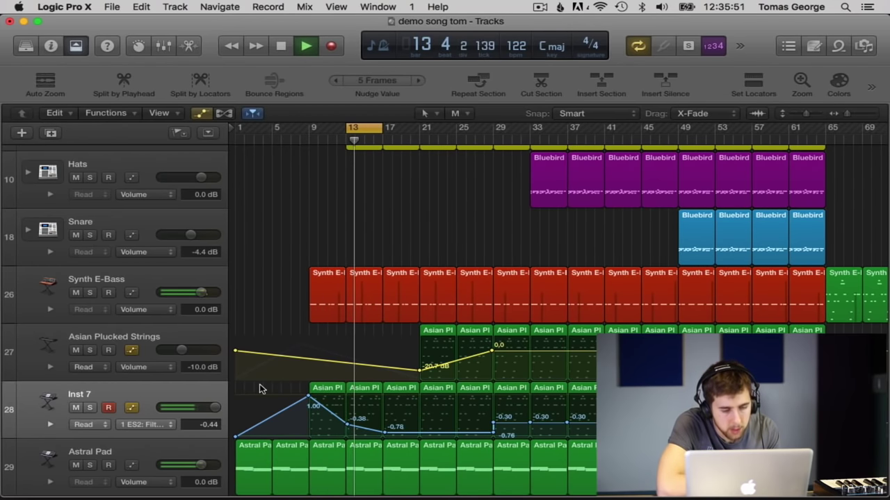
left_click_drag(347, 424, 347, 429)
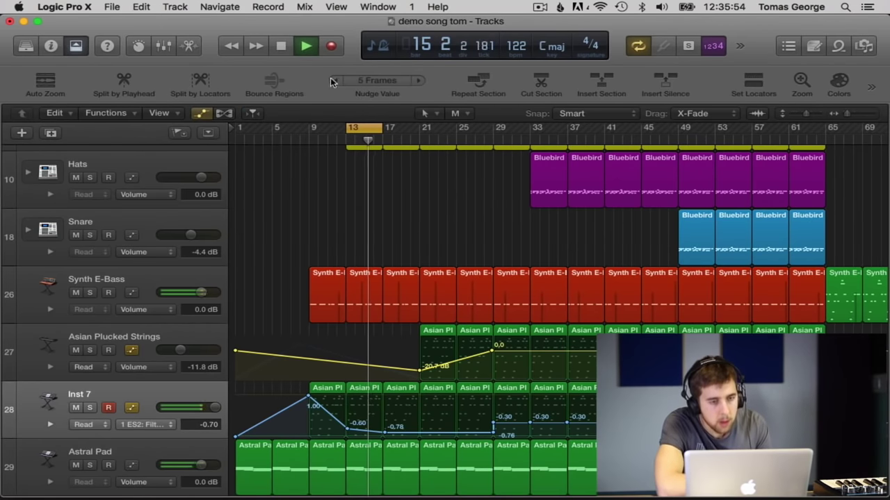
left_click(363, 128)
key("space")
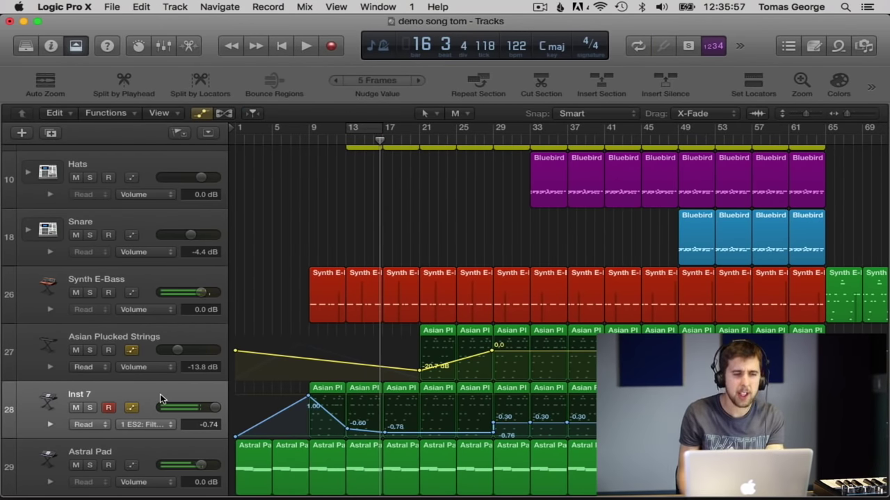
Add a third bus send to Inst 7 at about -1.4 dB and audition the song from bar 16.
left_click(164, 45)
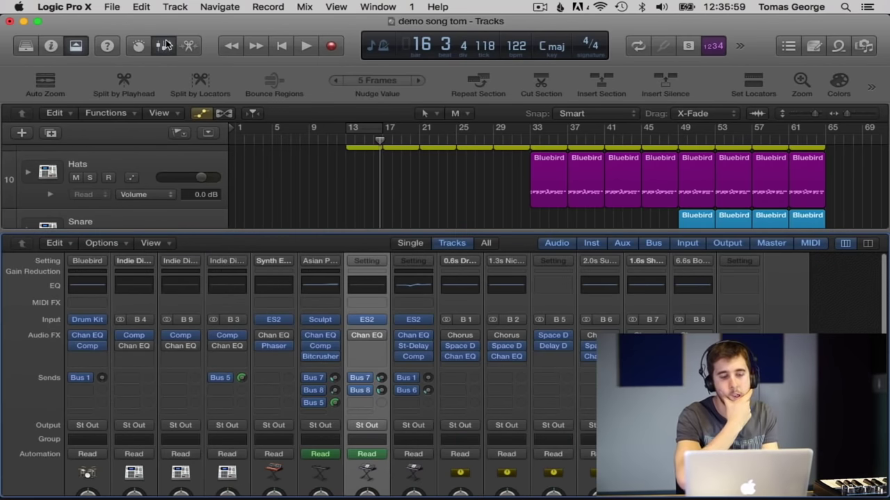
left_click(366, 401)
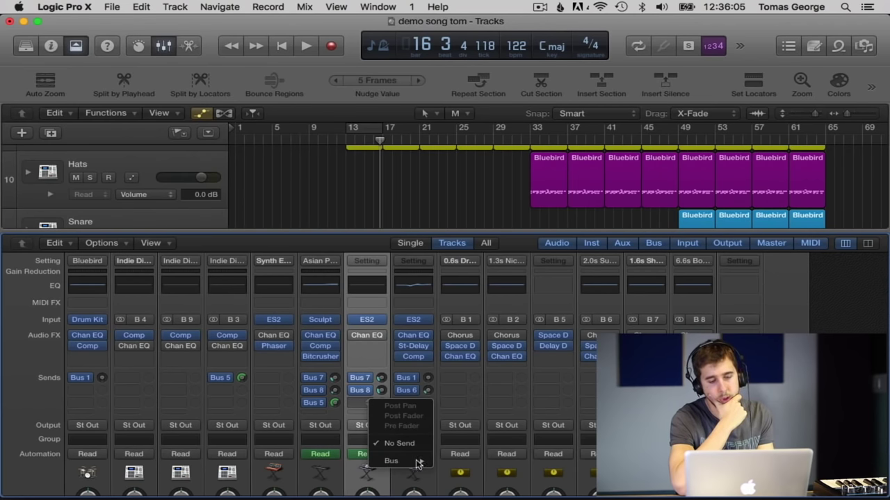
mouse_move(420, 461)
left_click(463, 427)
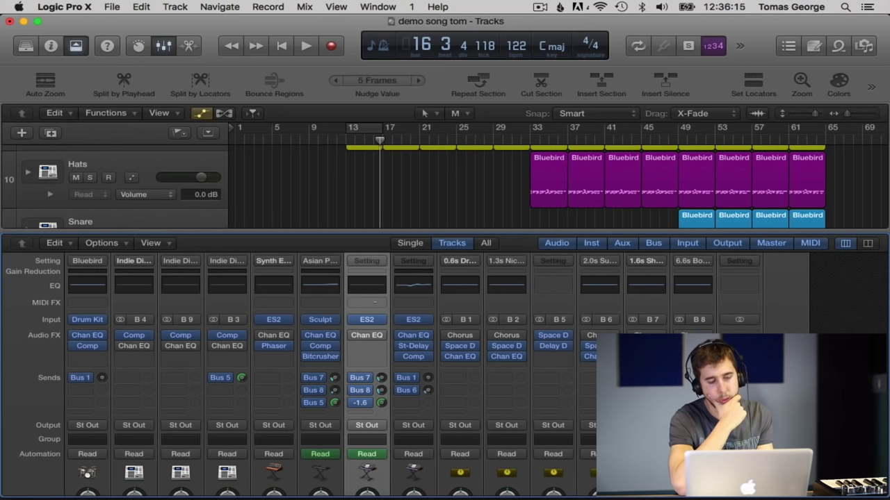
left_click(251, 112)
key("space")
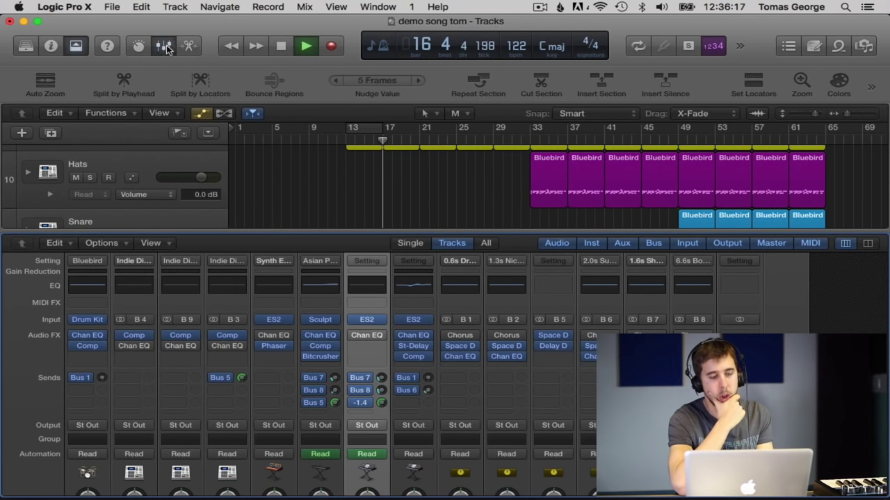
key("x")
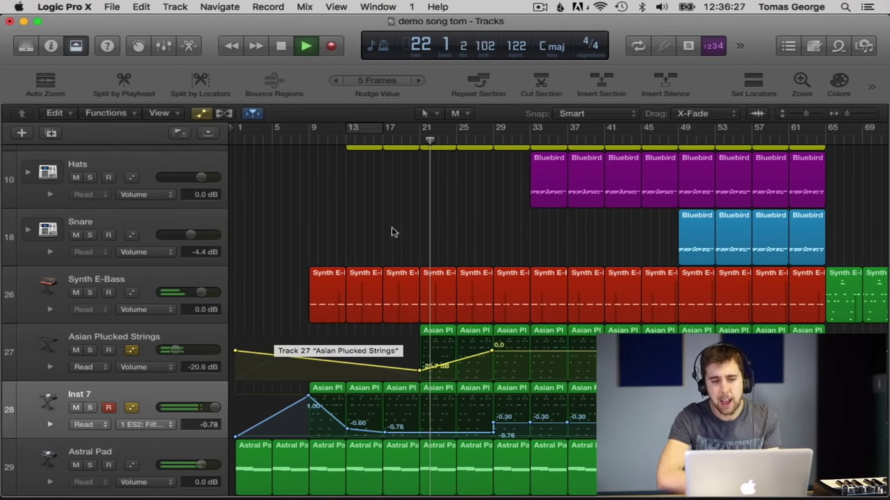
key("space")
Copy four Hats regions back to bar 17, delete the bar 17 copy so the hats start at bar 21, and audition the opening.
scroll(549, 217, "up", 1)
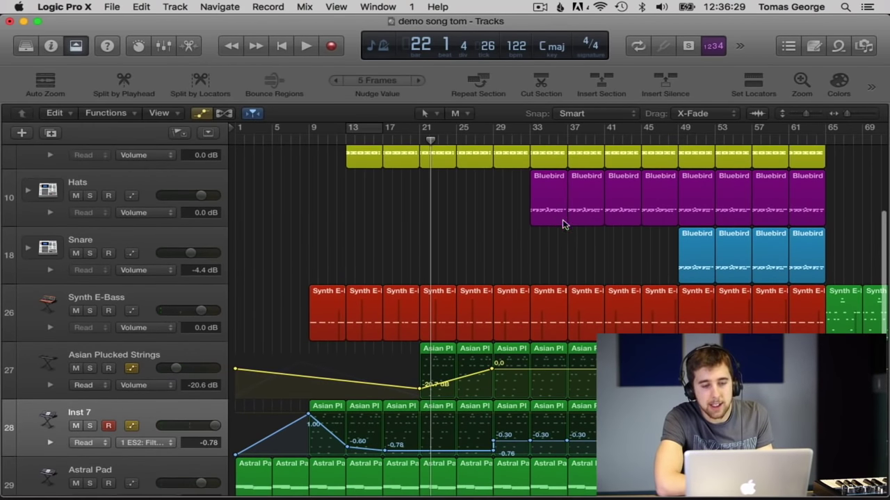
left_click_drag(646, 252, 401, 209)
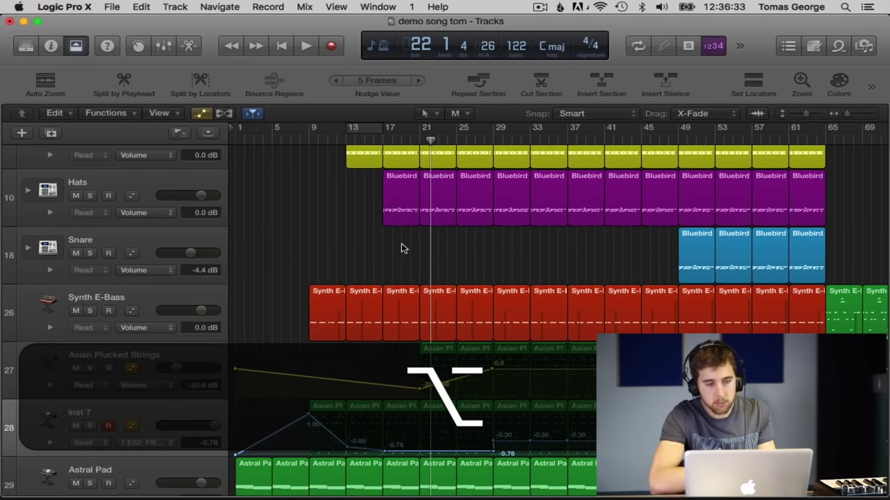
left_click(394, 208)
key("Delete")
key("Return")
key("space")
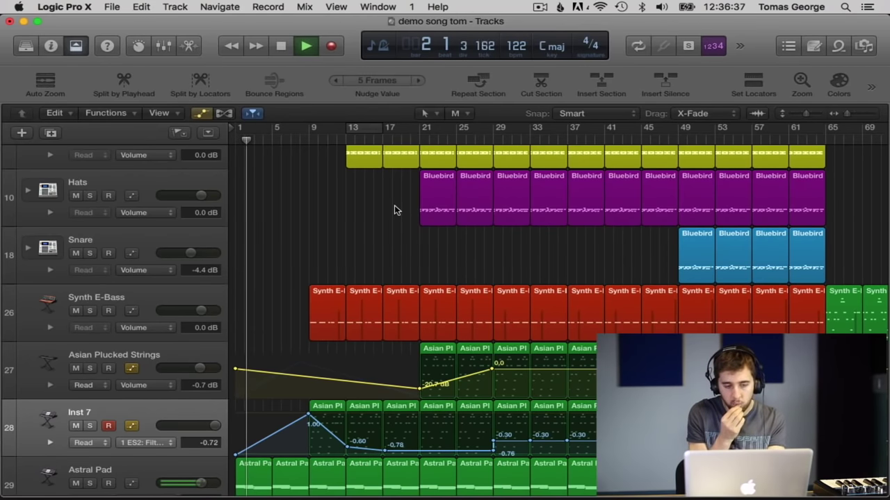
key("space")
Save the project and hide the track automation to show all tracks at a reduced height.
key("super+s")
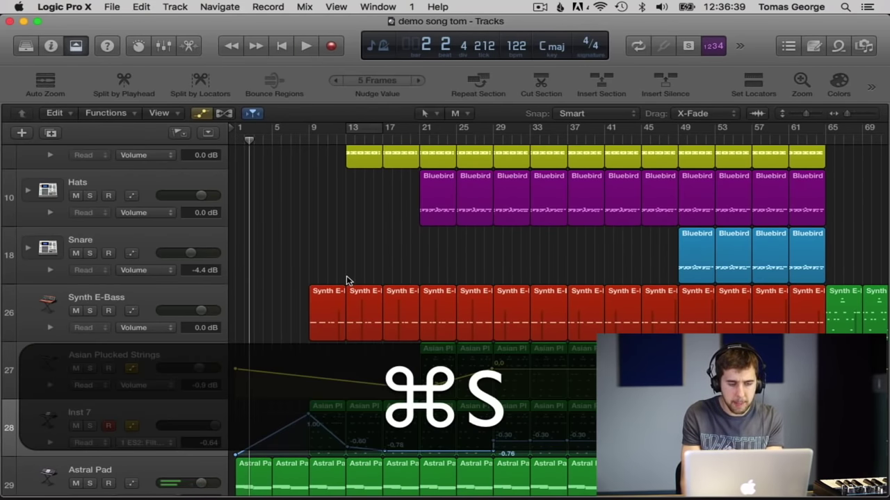
scroll(348, 280, "down", 3)
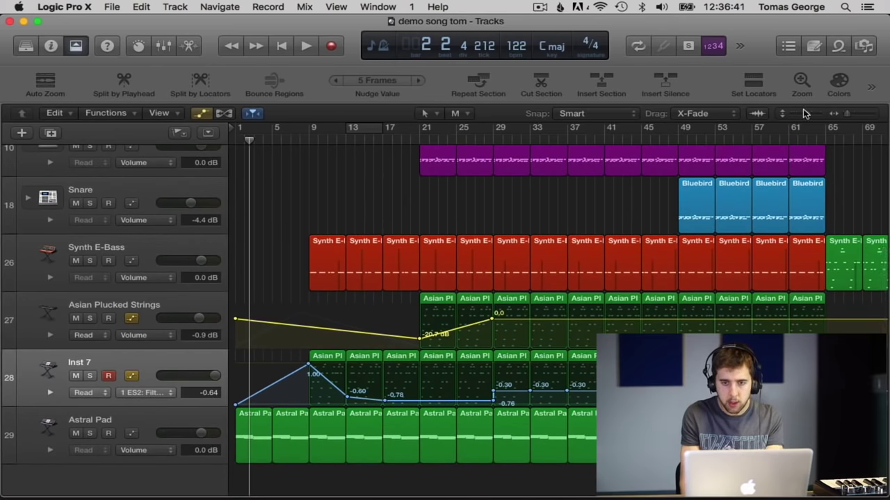
key("a")
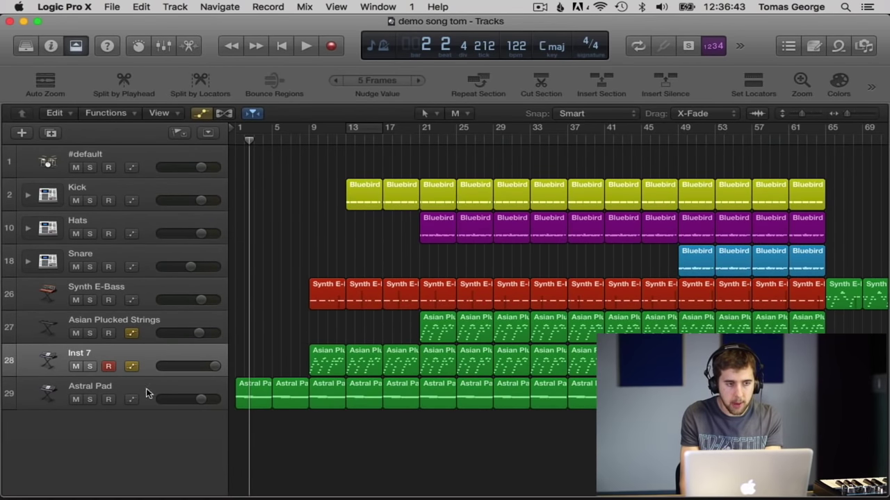
Add one new audio track below the Astral Pad track.
left_click(146, 394)
left_click(22, 133)
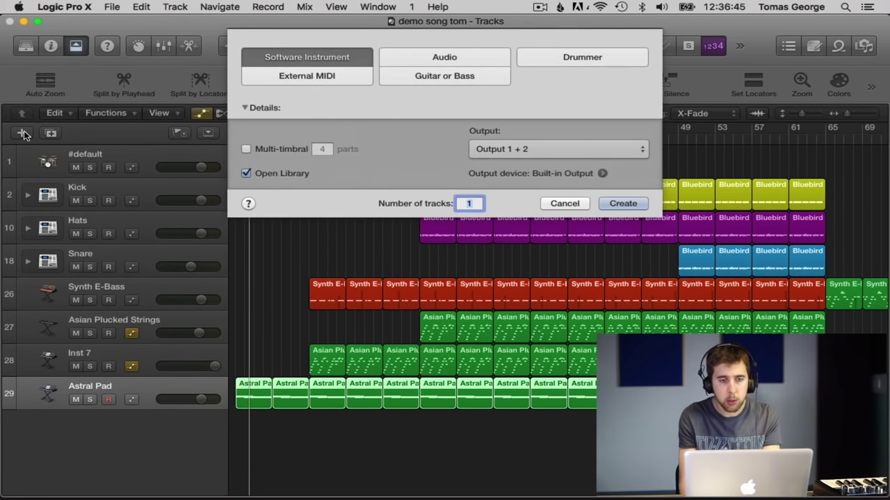
left_click(464, 54)
left_click(628, 239)
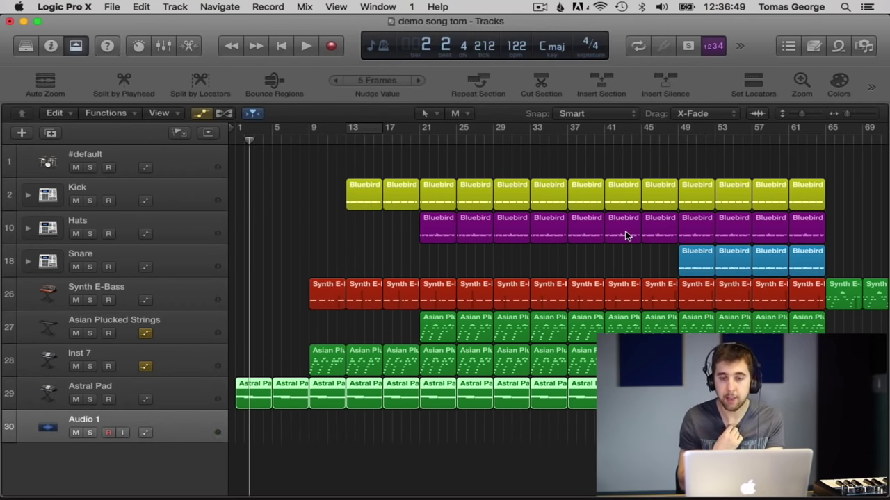
Browse the Apple Loops library and filter it to Vocals, Cheerful and Urban loops.
left_click(839, 46)
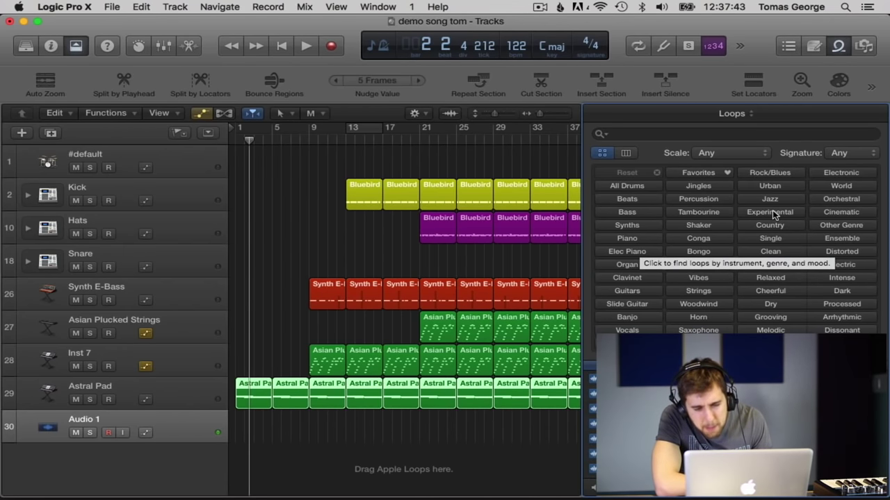
left_click(630, 330)
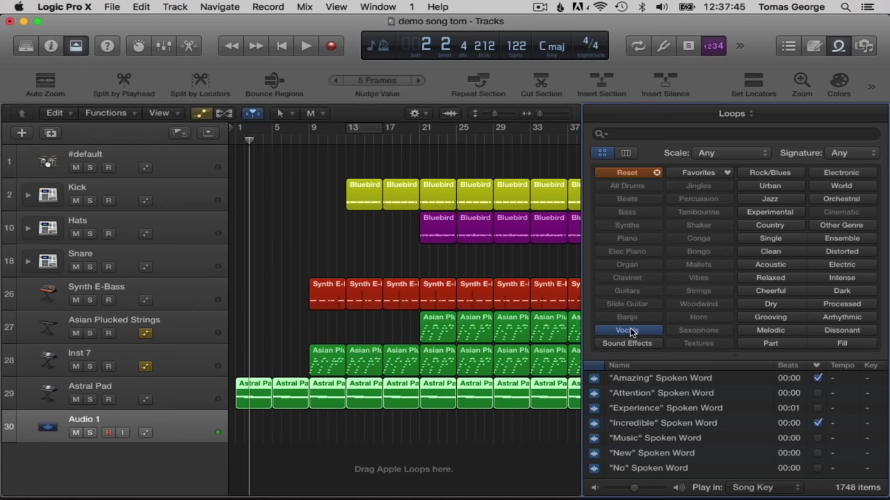
scroll(659, 427, "down", 5)
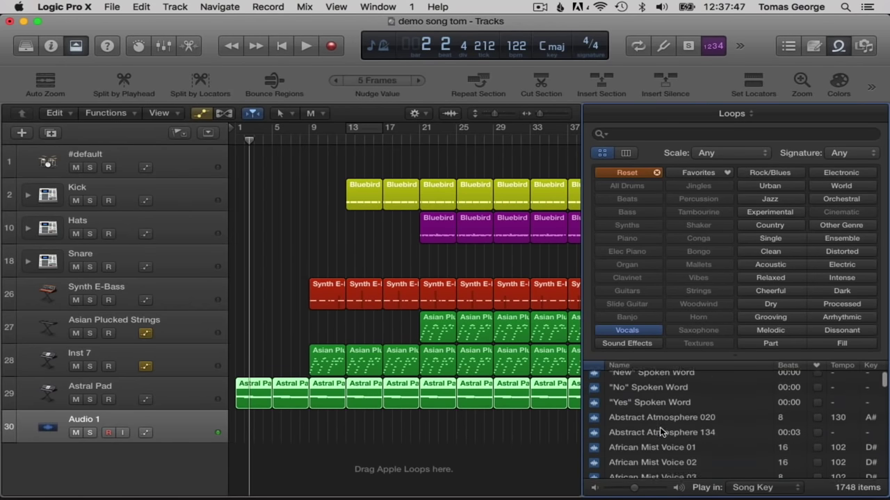
left_click(763, 291)
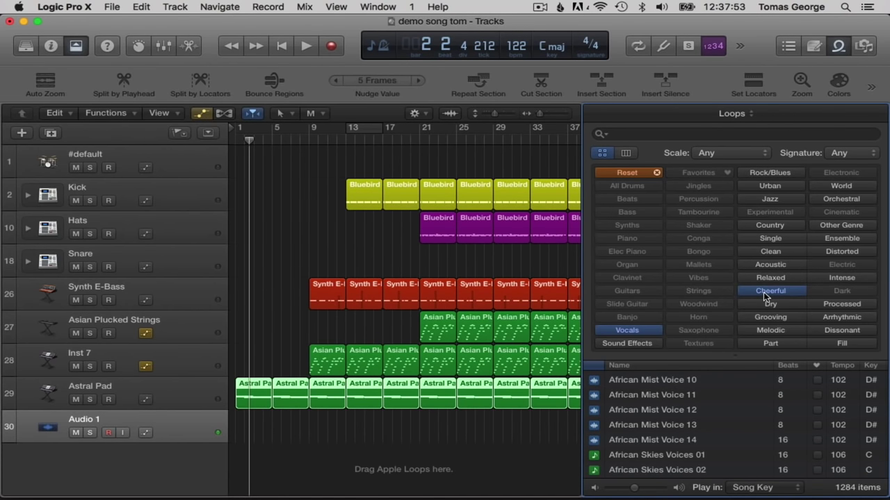
left_click(768, 186)
Preview the Byron Background 11 loop and place it at bar 1 on the new audio track.
left_click(645, 394)
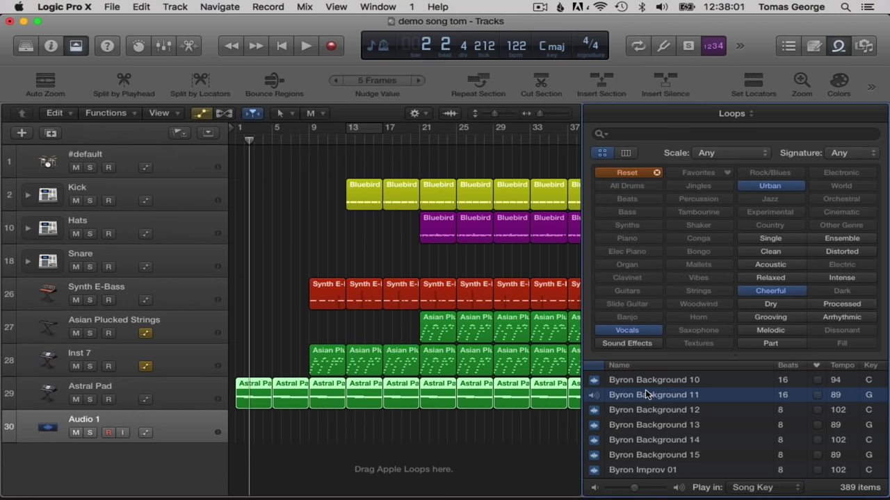
key("space")
left_click_drag(646, 395, 242, 423)
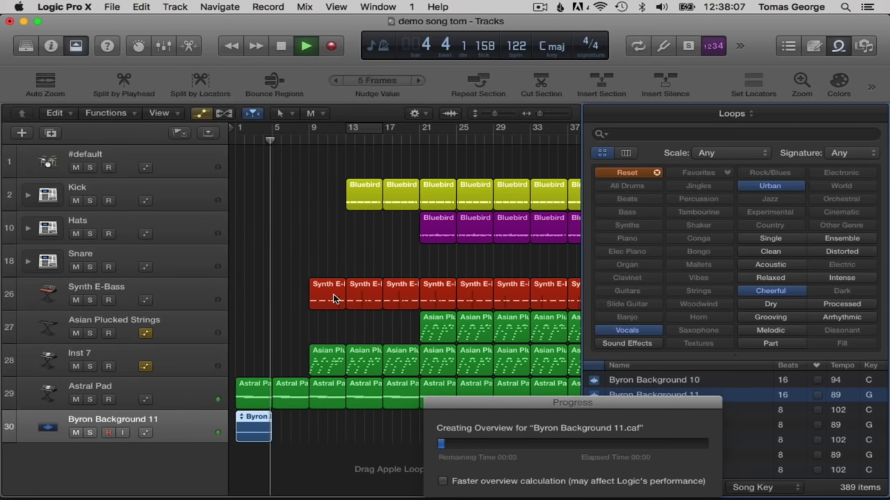
key("space")
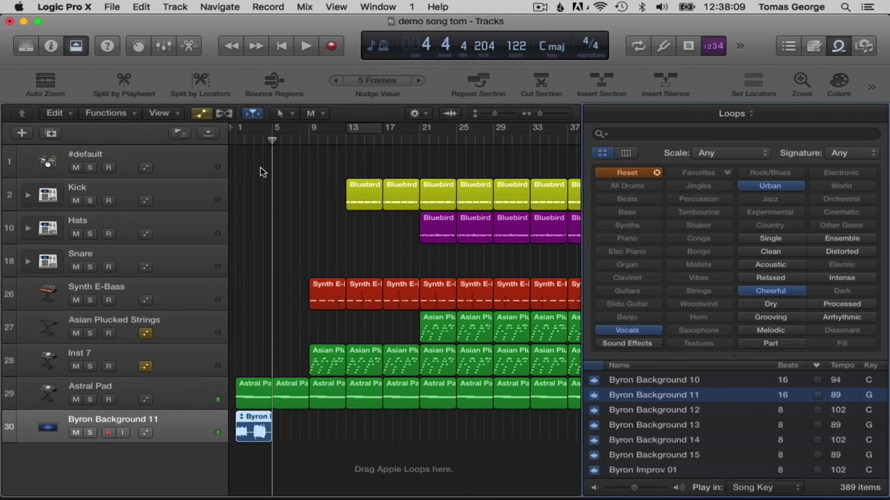
Audition the Byron Background 11 region from bar 1 and delete it.
left_click(235, 137)
key("space")
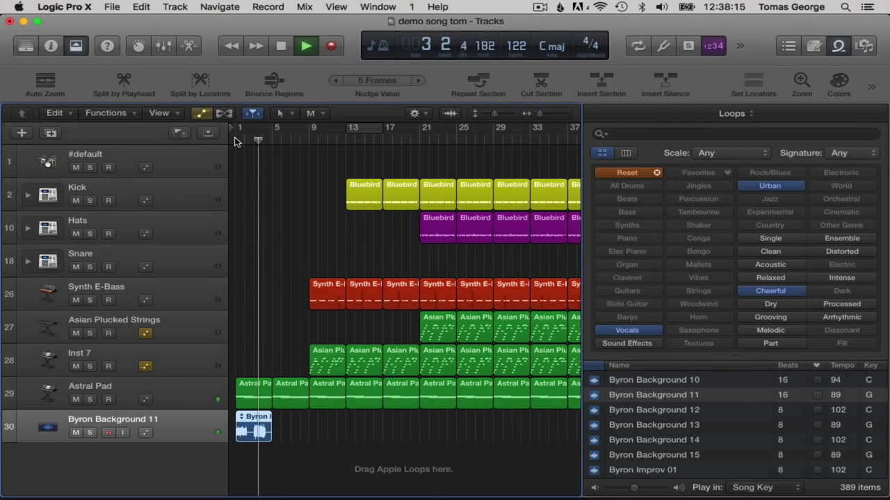
key("space")
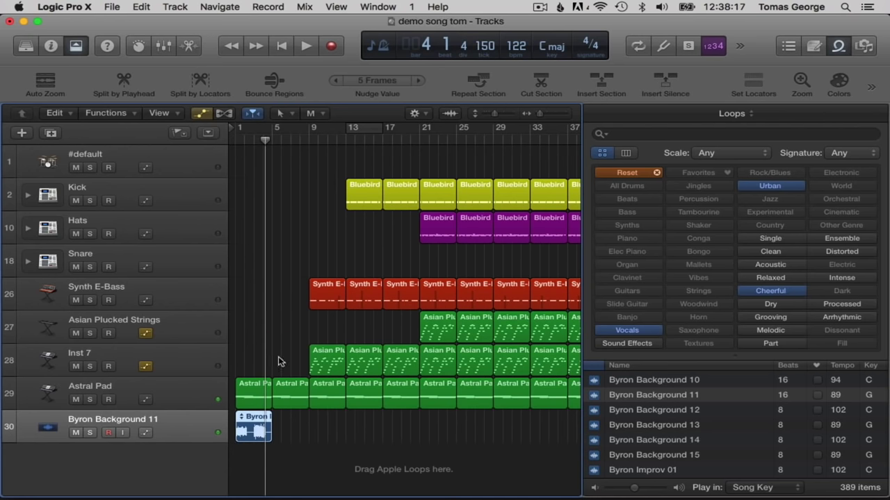
key("Delete")
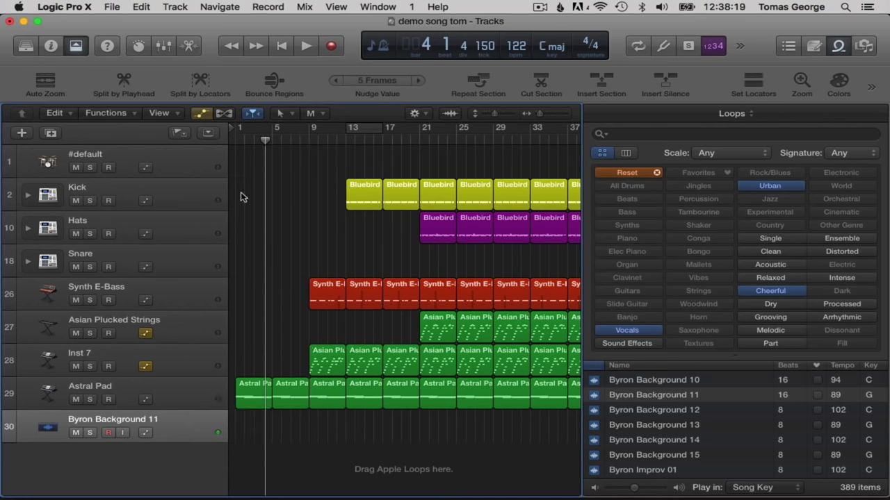
Cycle bars 13 to 21 and preview Byron Background 12 and Byron Background 13 over the playing song.
left_click(356, 126)
left_click_drag(382, 127, 418, 127)
key("space")
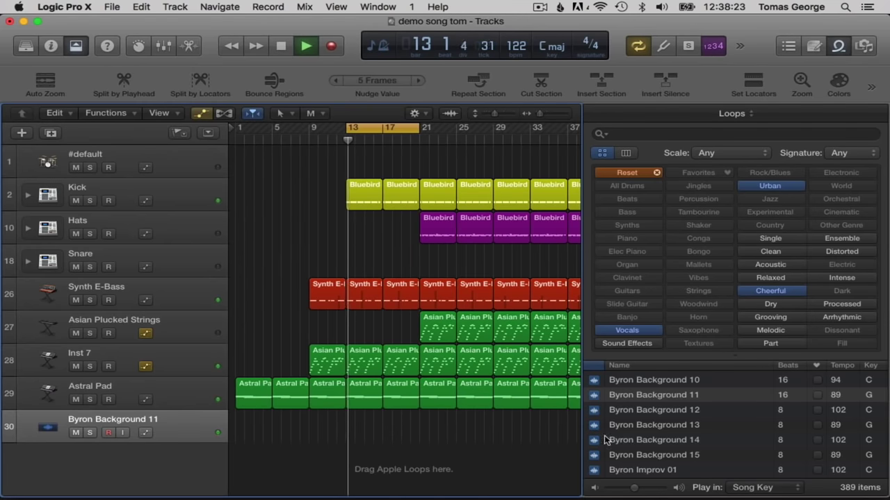
left_click(654, 412)
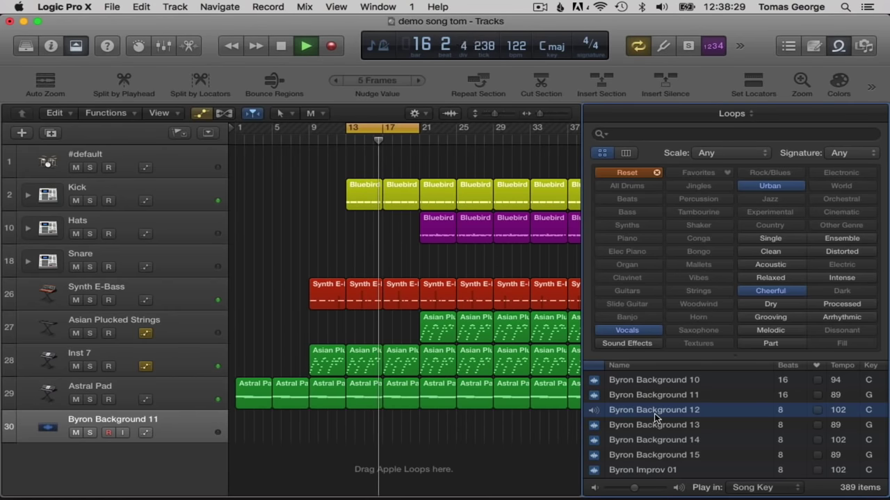
left_click(670, 426)
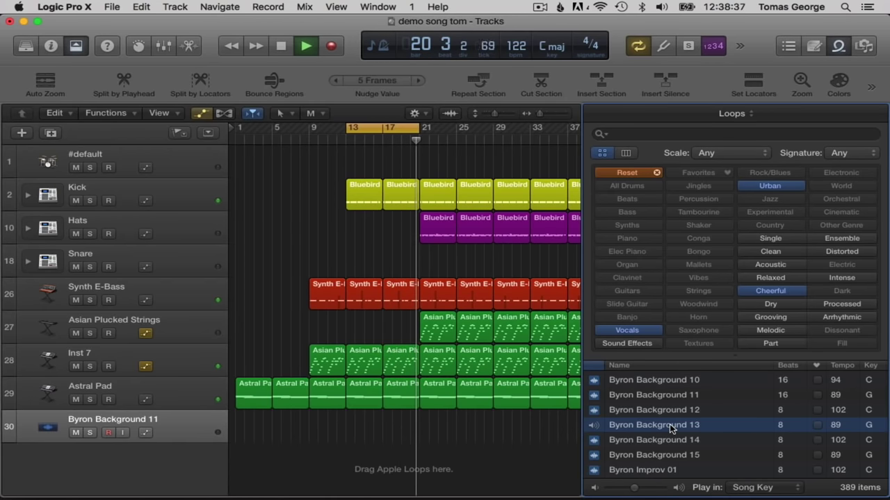
Preview the loops Byron Lyric 03, Byron Lyric 02 and Byron Lyric 01 over the cycled bars.
scroll(671, 435, "down", 5)
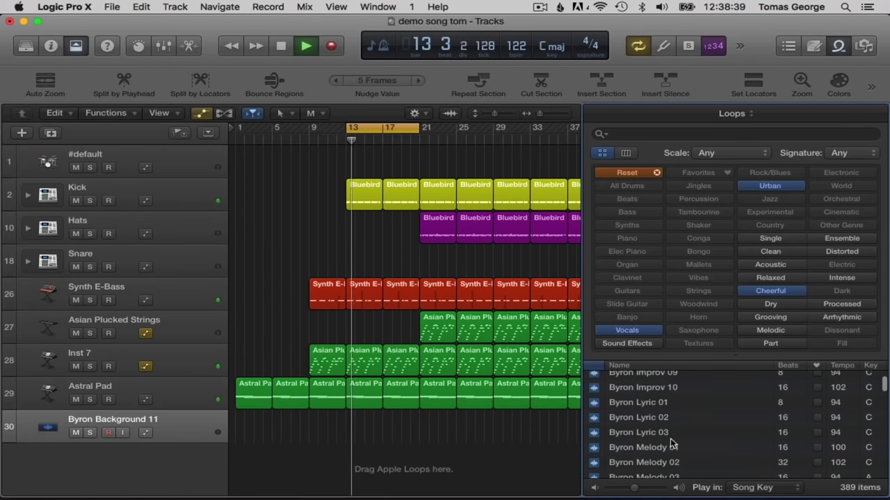
left_click(644, 432)
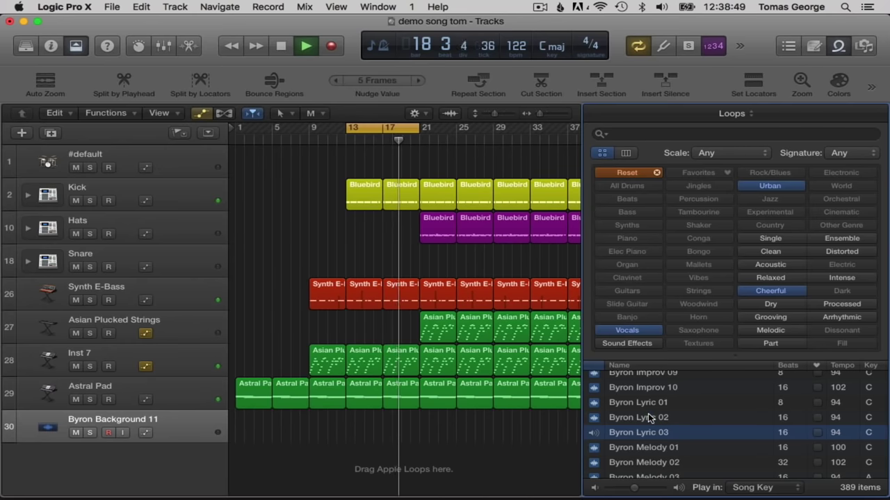
left_click(650, 417)
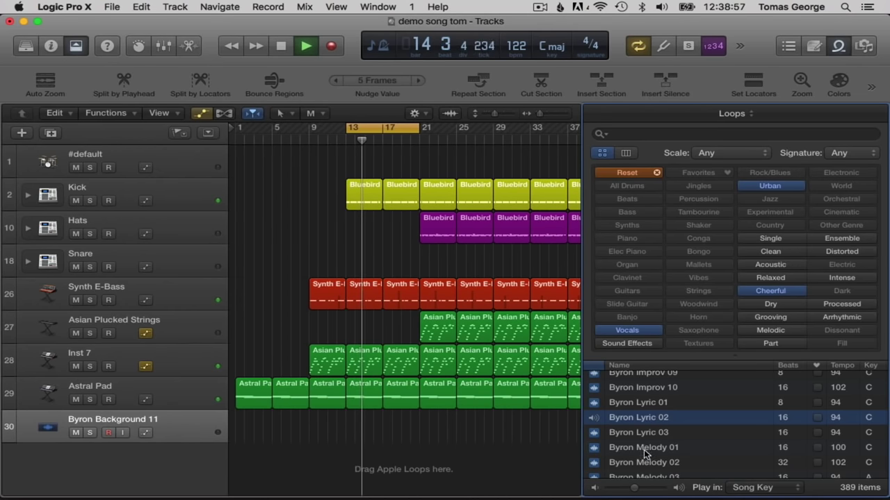
left_click(638, 403)
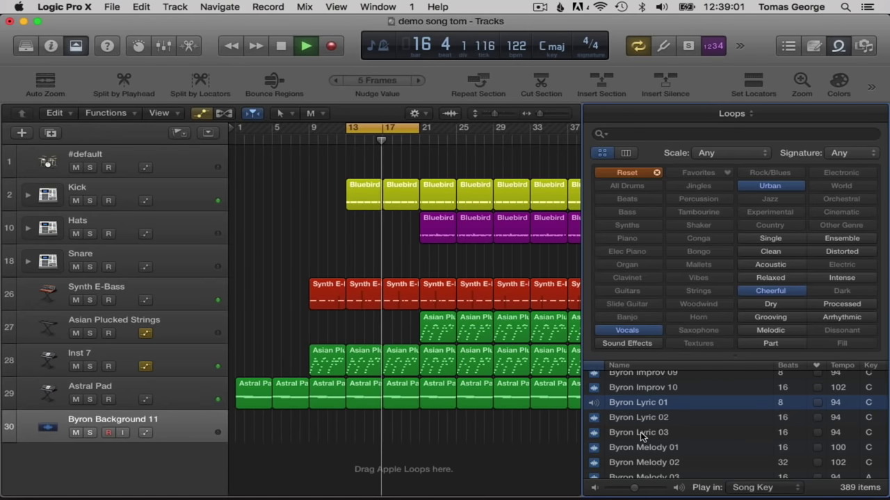
Search the filtered loops for "lyric" and preview Fynn Lyric 01 and Darcy Lyric 01.
left_click(629, 134)
type("lyric")
key("Return")
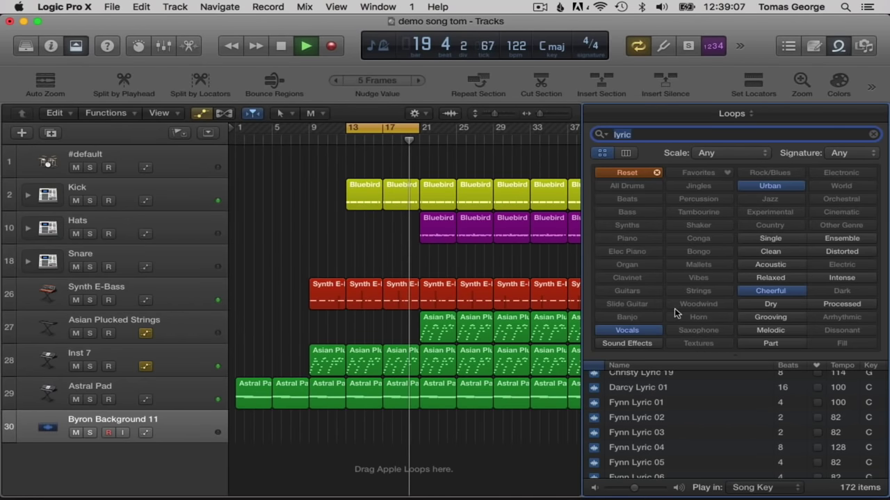
left_click(632, 404)
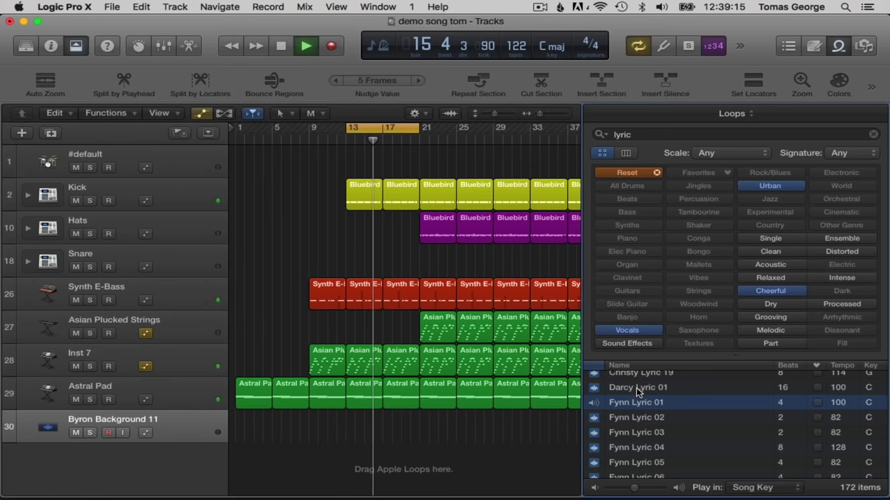
left_click(637, 391)
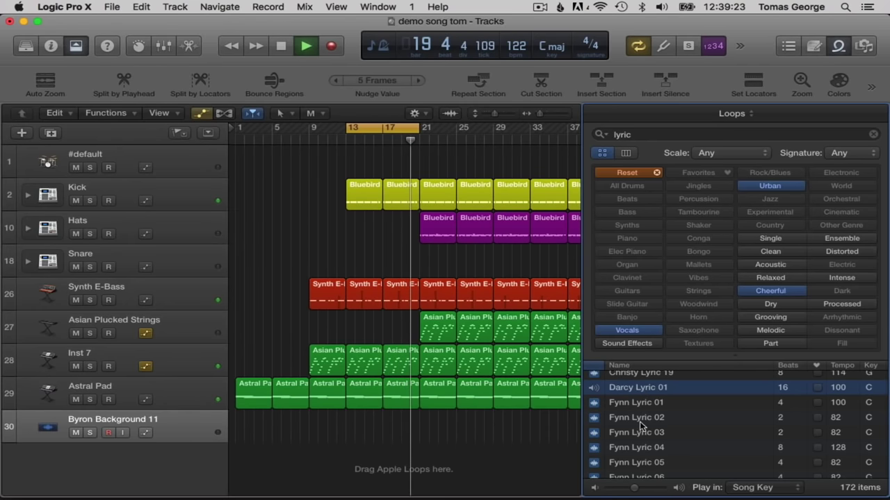
Sort the lyric loops by number of beats in descending order.
scroll(647, 448, "up", 2)
scroll(647, 451, "up", 2)
scroll(647, 450, "down", 6)
scroll(647, 450, "up", 15)
left_click(789, 365)
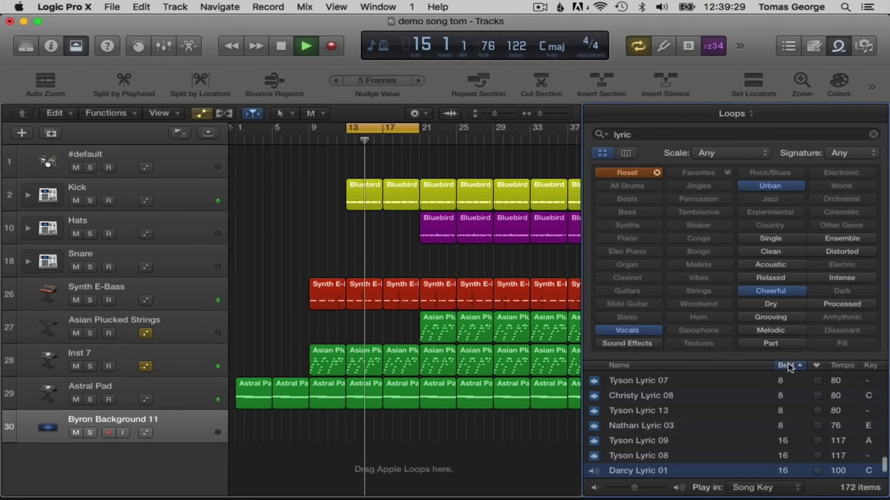
scroll(667, 424, "down", 2)
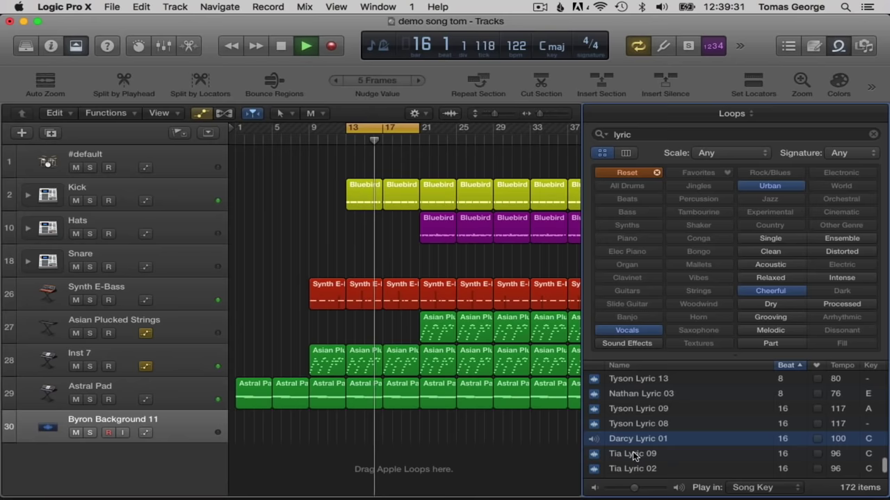
scroll(634, 456, "down", 2)
left_click(788, 366)
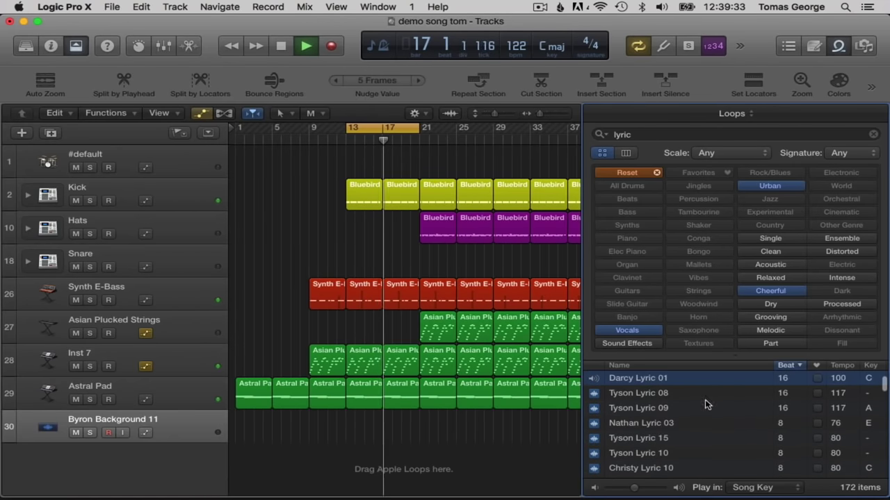
Preview the 16-beat lyric loops and place Tyson Lyric 09 at bar 9 and Darcy Lyric 01 at bar 17 on the audio track.
left_click(636, 393)
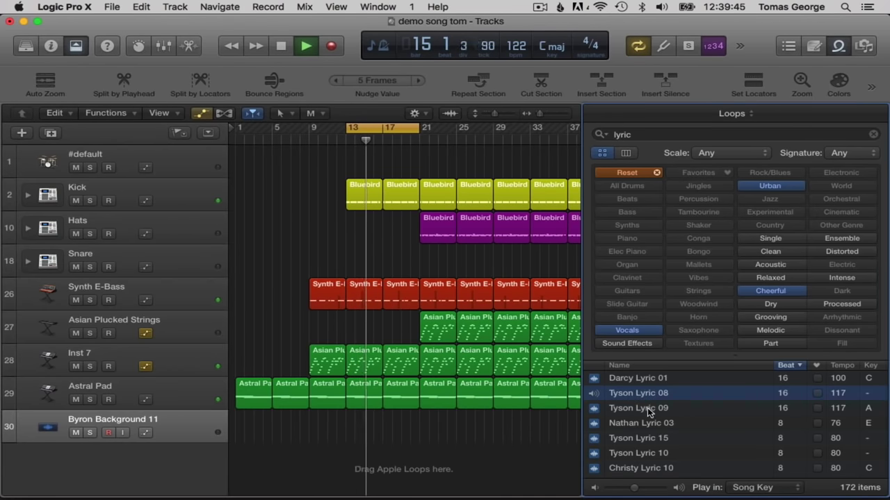
left_click(647, 408)
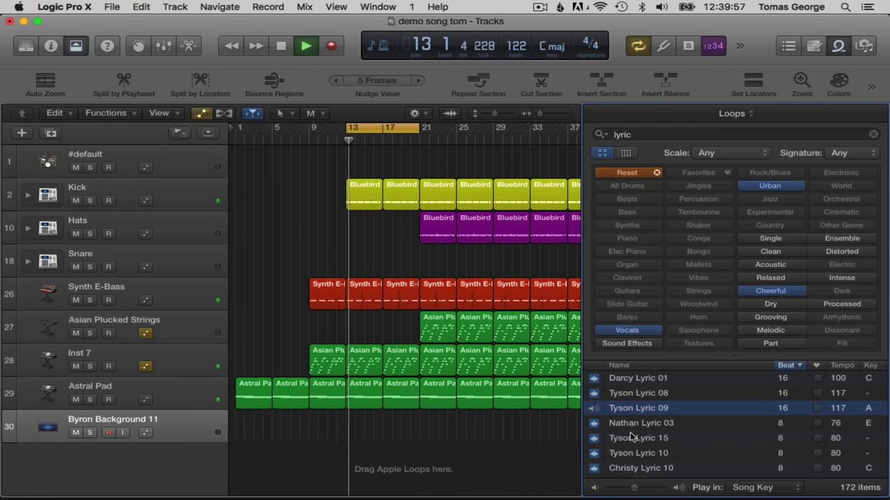
left_click_drag(629, 413, 314, 429)
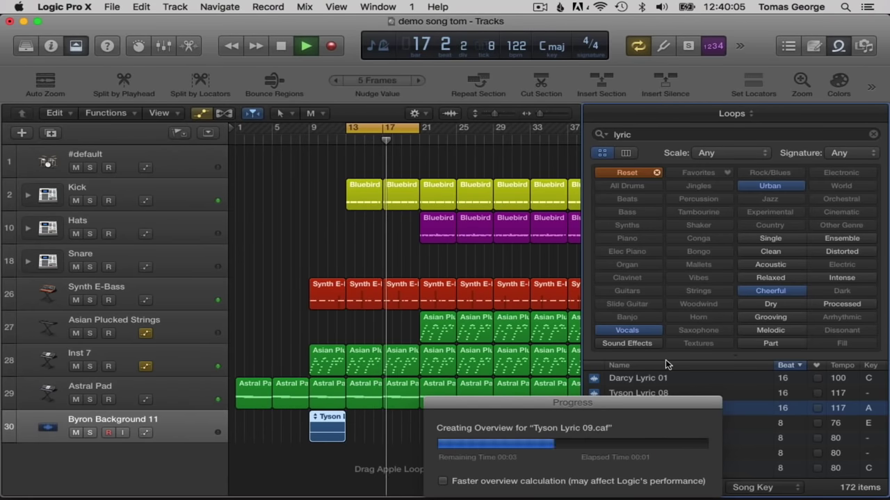
left_click(633, 378)
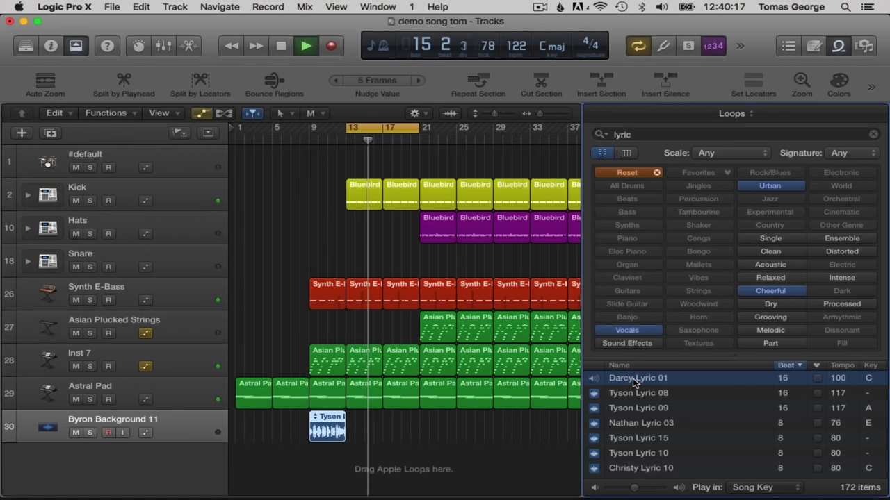
left_click_drag(633, 378, 390, 422)
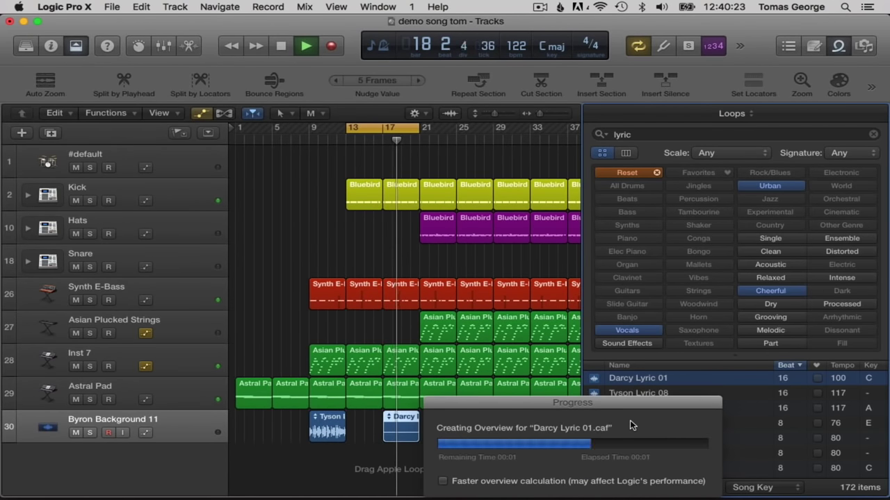
Move the cycle to bars 21 to 29 and preview Nathan Lyric 03, Tyson Lyric 15, Tyson Lyric 10 and Christy Lyric 10.
left_click_drag(373, 130, 446, 130)
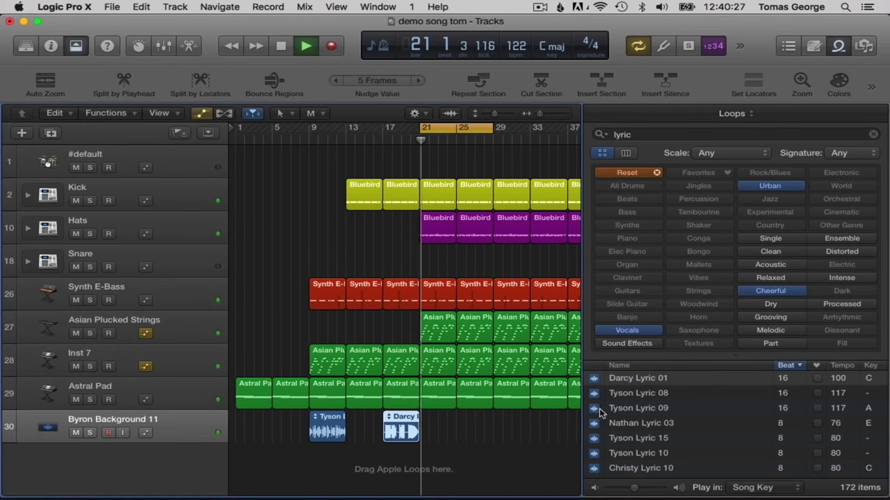
left_click(629, 423)
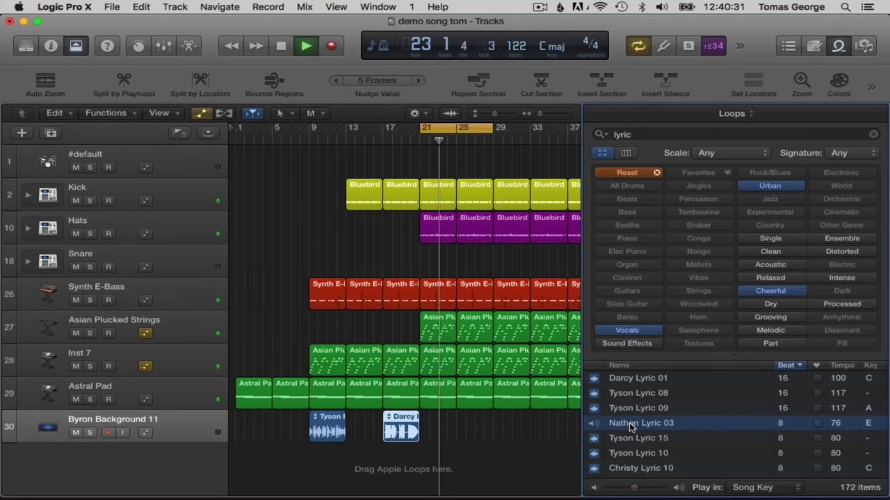
left_click(632, 436)
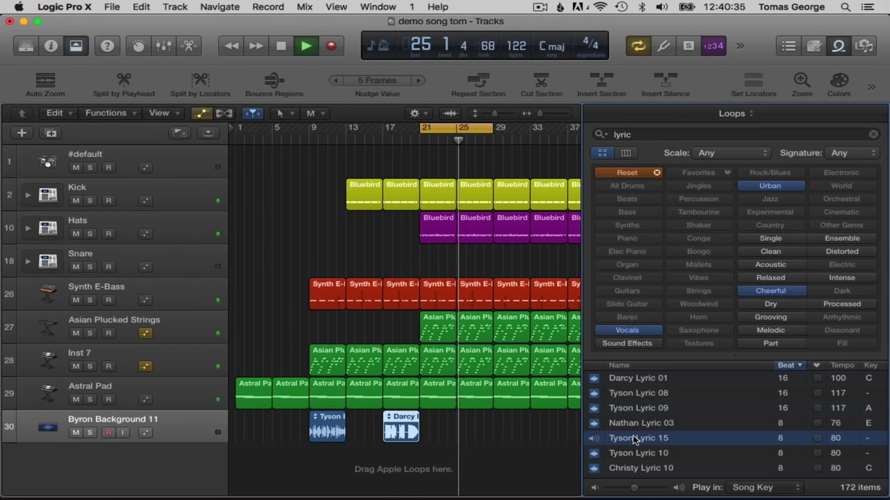
left_click(636, 452)
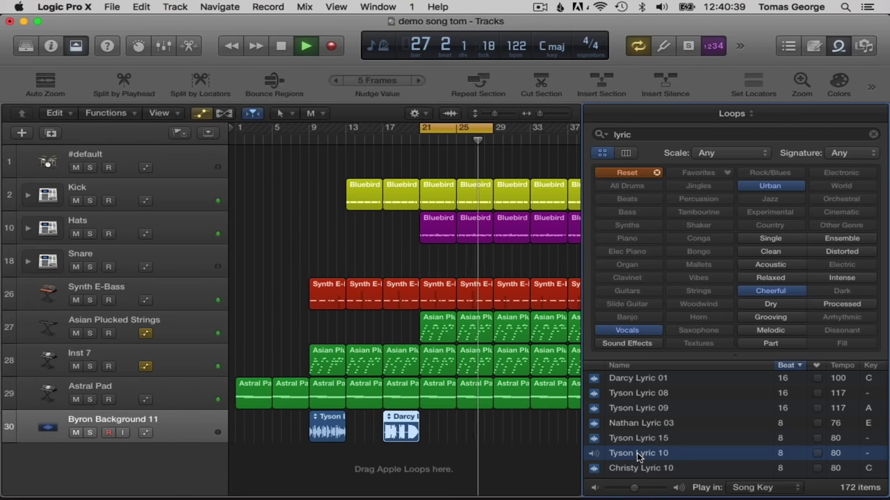
left_click(641, 470)
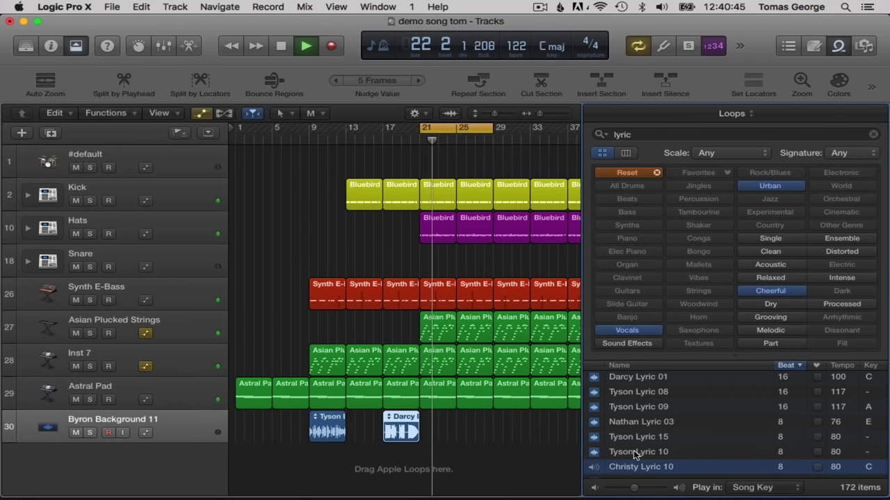
Place Christy Lyric 10 at bar 25 on the vocal audio track and close the loop browser.
scroll(633, 452, "down", 3)
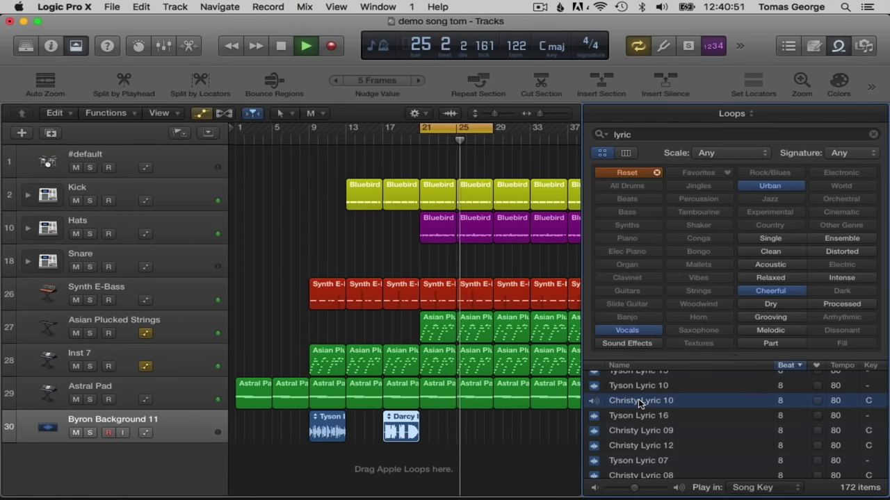
left_click_drag(638, 399, 457, 425)
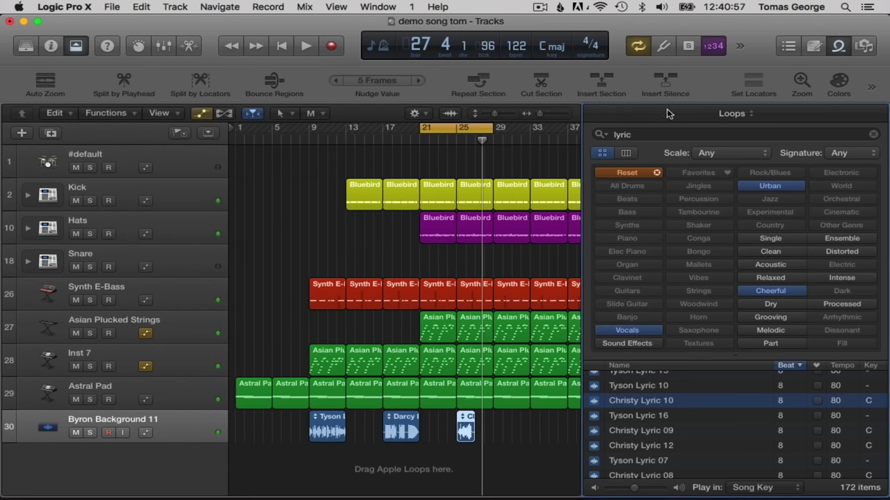
left_click(836, 46)
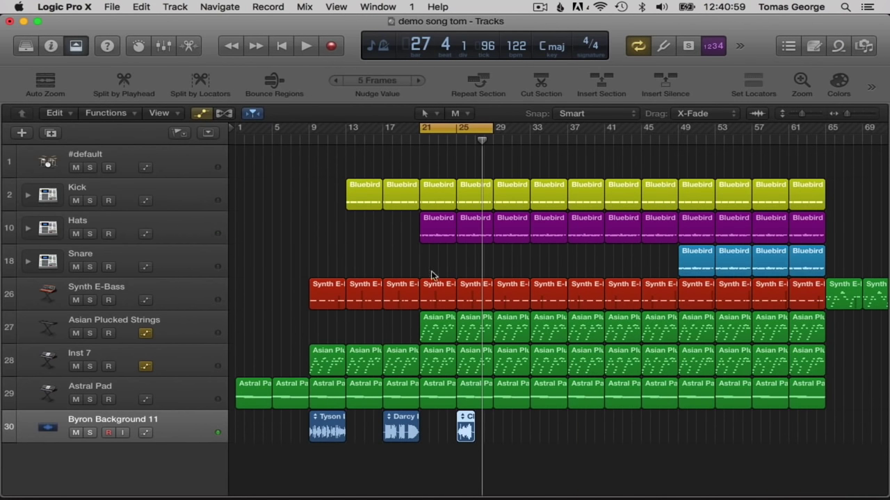
Move Darcy Lyric 01 to bar 13 on a new audio track and park the muted Christy Lyric 10 region there at about bar 65.
left_click(50, 132)
left_click_drag(408, 429, 370, 460)
left_click(477, 417)
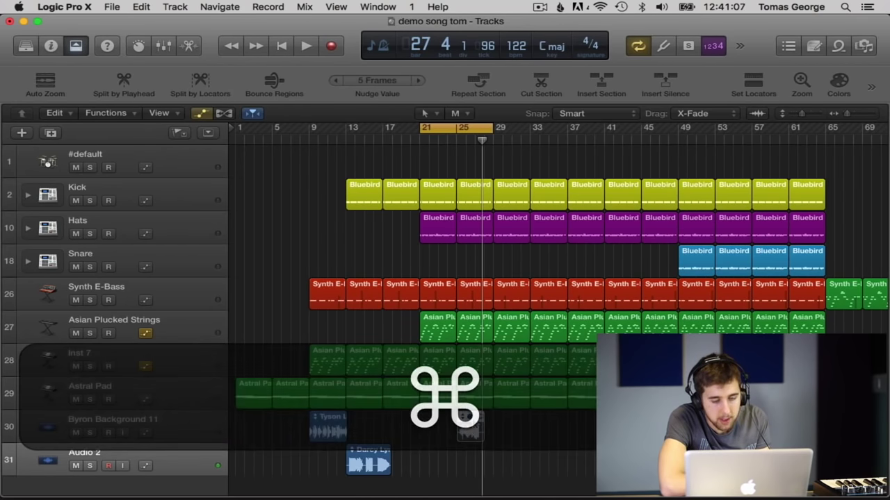
left_click_drag(510, 455, 710, 459)
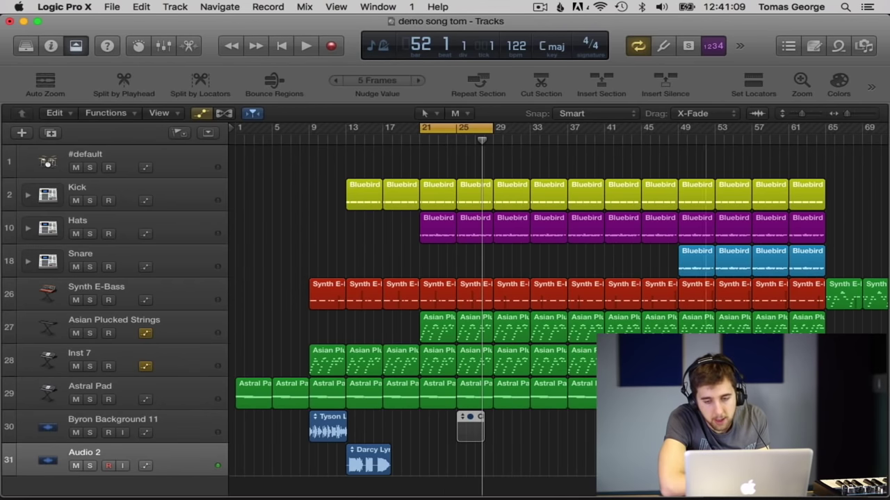
left_click_drag(820, 459, 830, 458)
Duplicate the vocal regions so Tyson Lyric 09 fills bars 9 to 25 and Darcy Lyric 01 fills bars 13 to 29.
left_click_drag(418, 467, 367, 431)
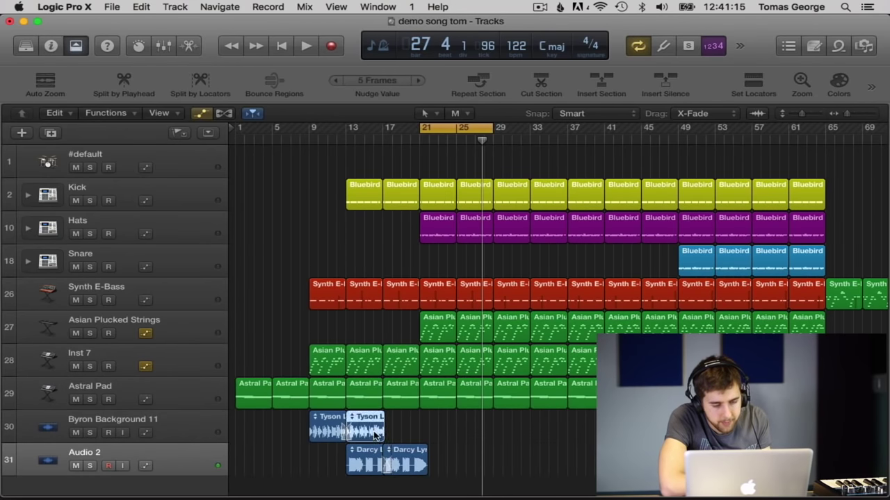
left_click_drag(437, 456, 336, 432)
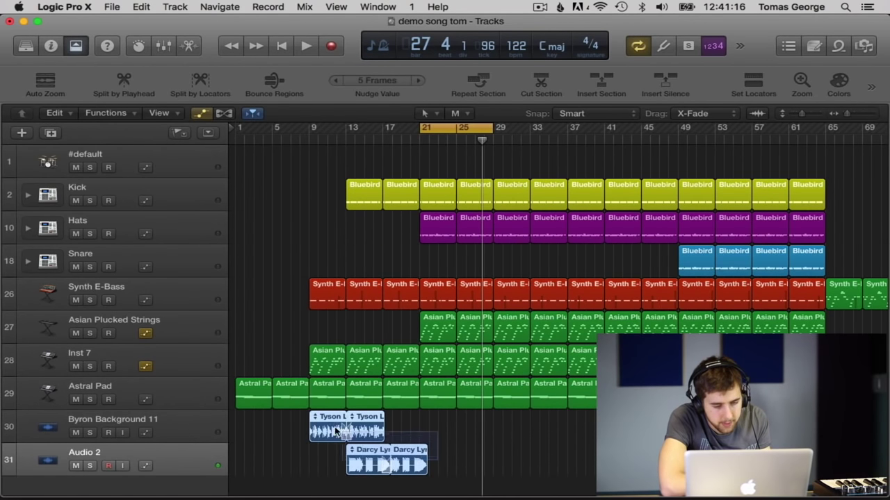
left_click(394, 427)
left_click_drag(422, 464, 394, 428)
Turn off cycle mode and play the arrangement from bar 9 to hear the layered vocals.
key("space")
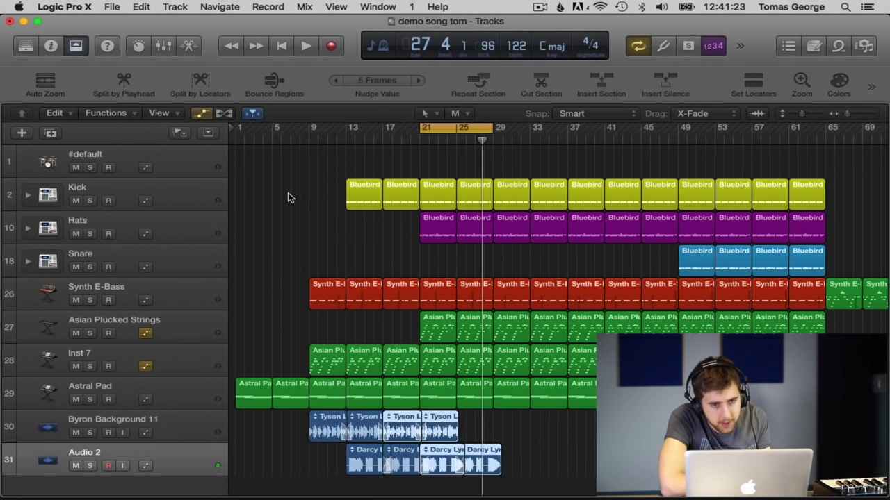
key("c")
left_click(310, 139)
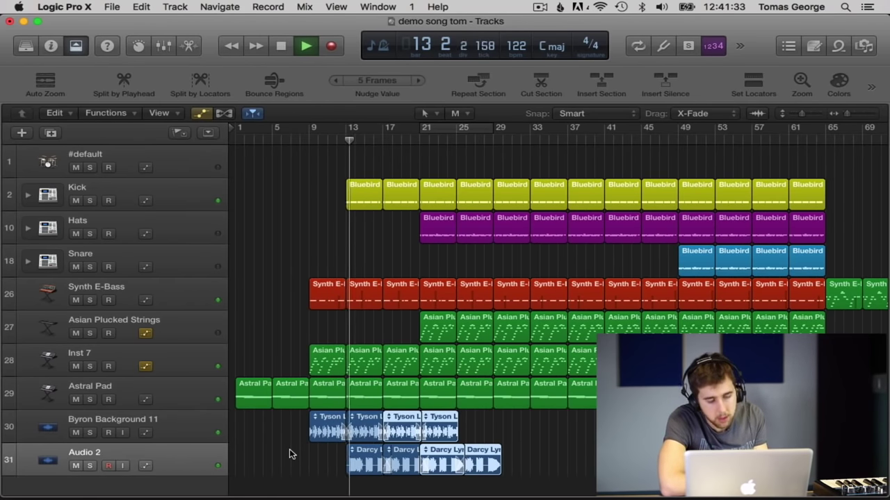
key("space")
Mute the four Darcy Lyric 01 regions on the Audio 2 track and return the playhead to bar 9.
left_click_drag(521, 464, 366, 463)
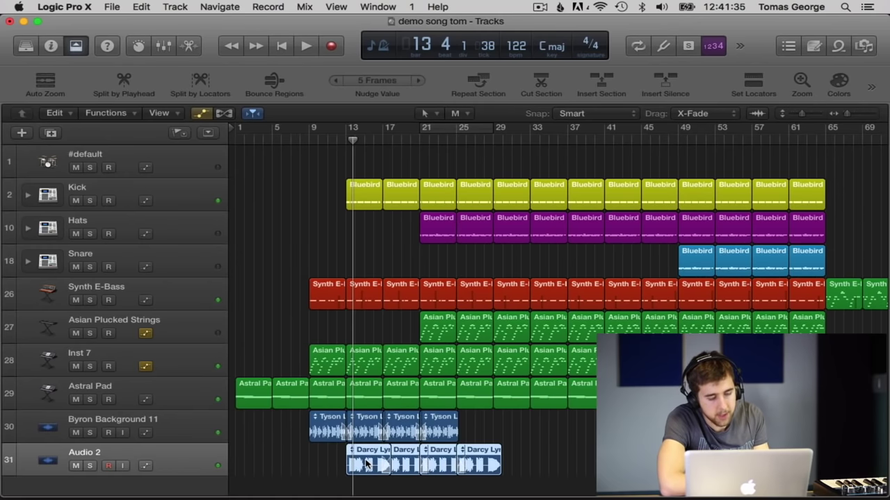
key("ctrl+m")
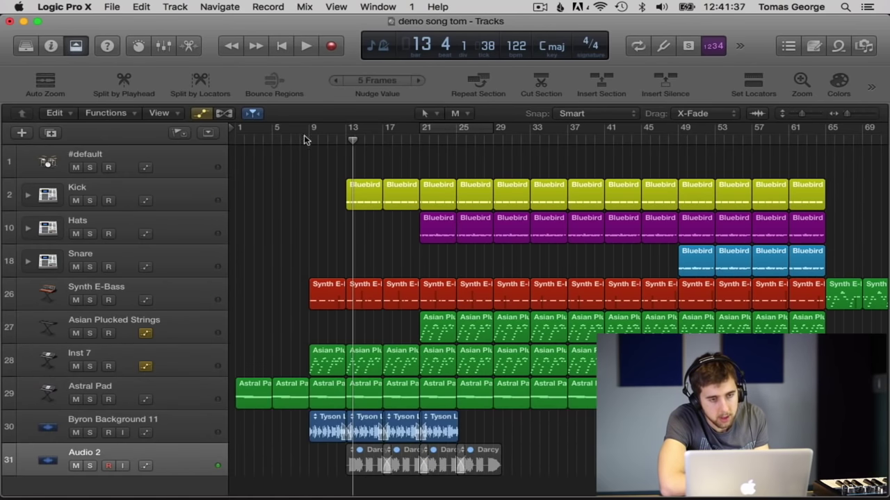
left_click(311, 143)
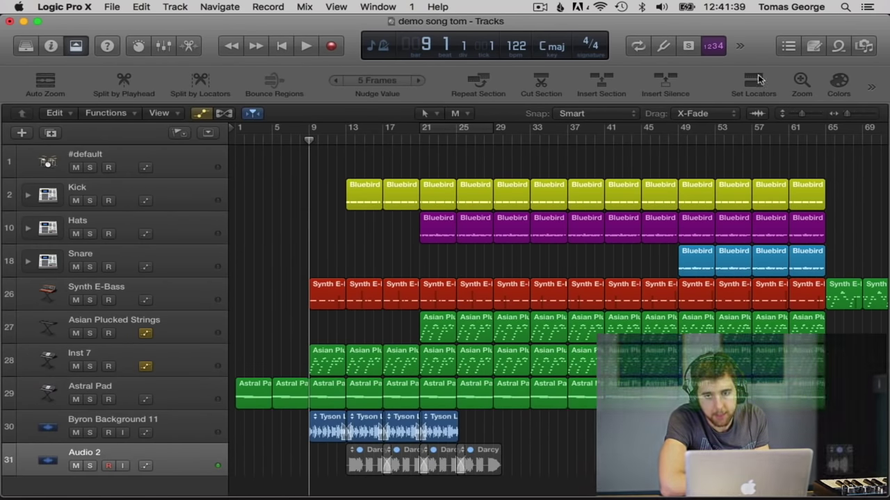
Reopen the loop browser and preview Tyson Lyric 03, Tyson Lyric 02 and Mikal Lyric 50.
left_click(837, 45)
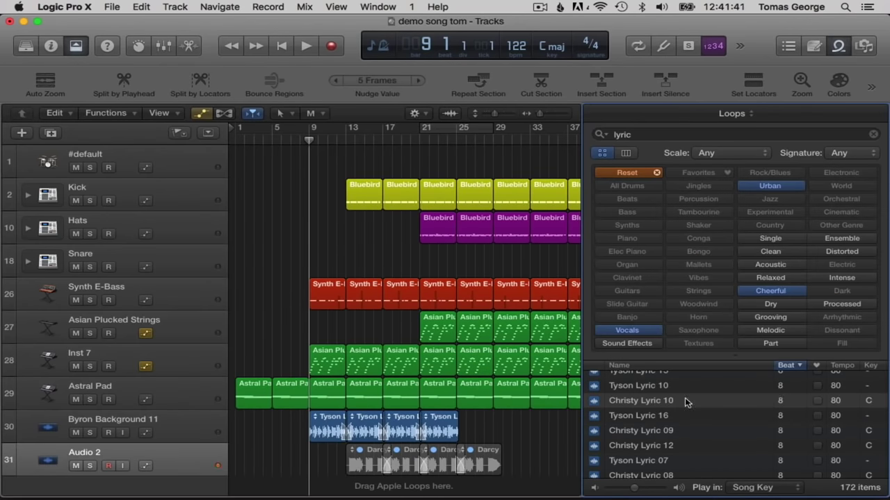
scroll(684, 401, "up", 10)
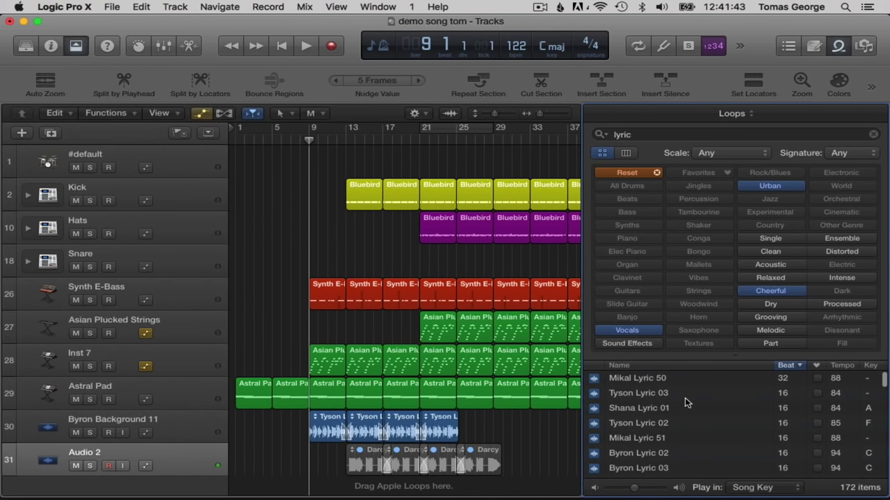
left_click(652, 398)
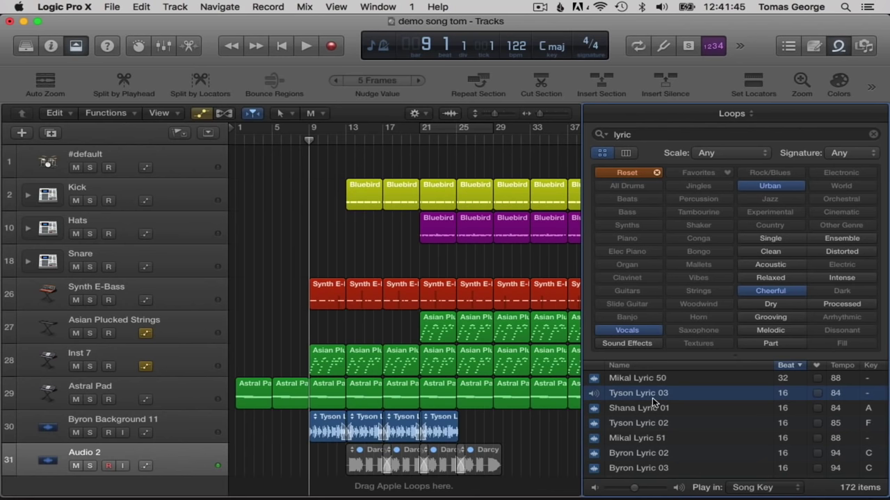
scroll(652, 397, "up", 2)
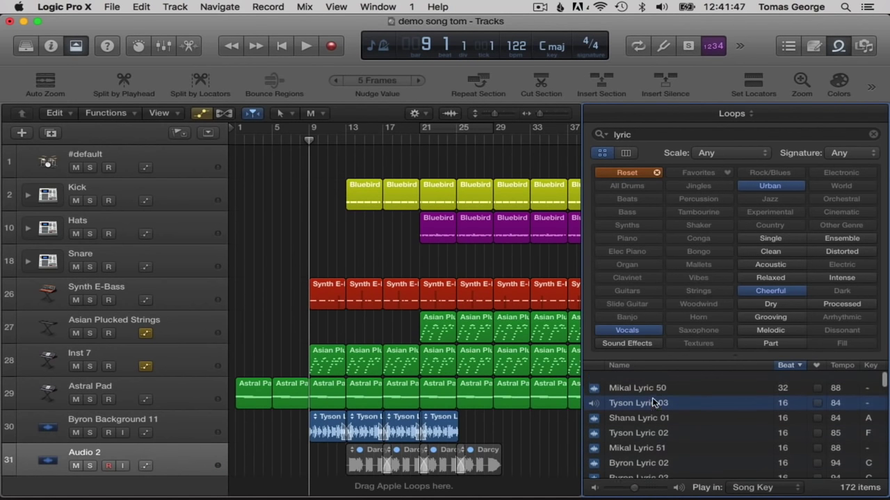
key("space")
left_click(623, 425)
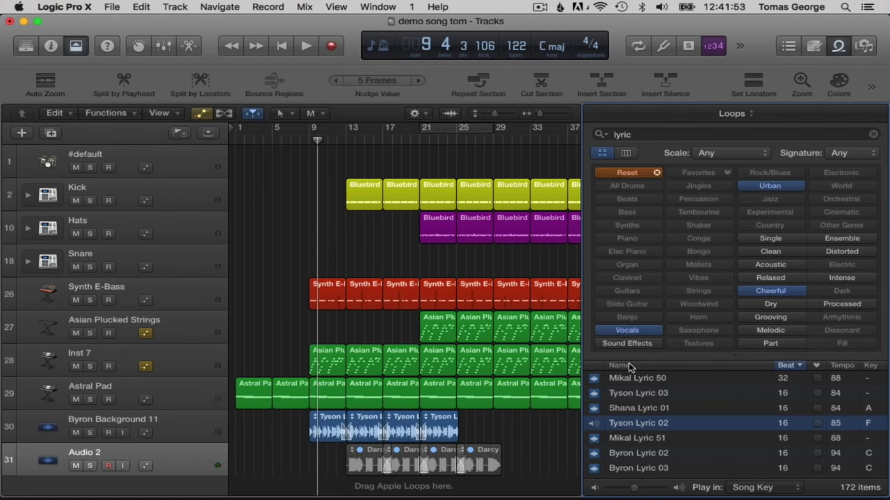
left_click(639, 381)
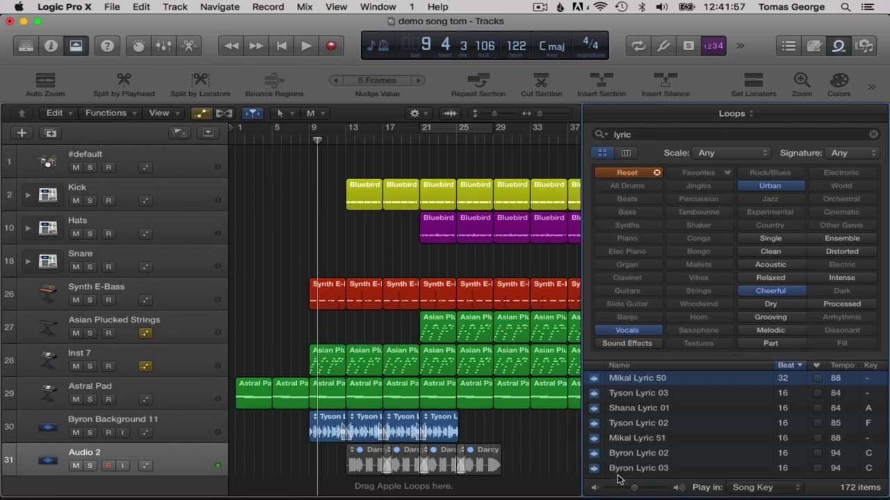
Search the loops for "lyric tyson", preview Tyson Lyric 09 and close the loop browser.
mouse_move(541, 118)
left_mouse_down()
mouse_move(553, 116)
mouse_move(546, 118)
left_mouse_up()
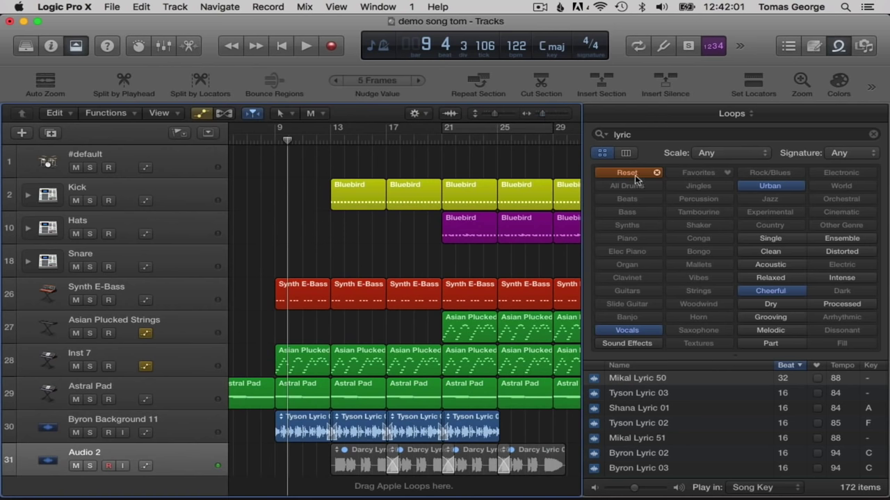
left_click(649, 131)
type("tyson")
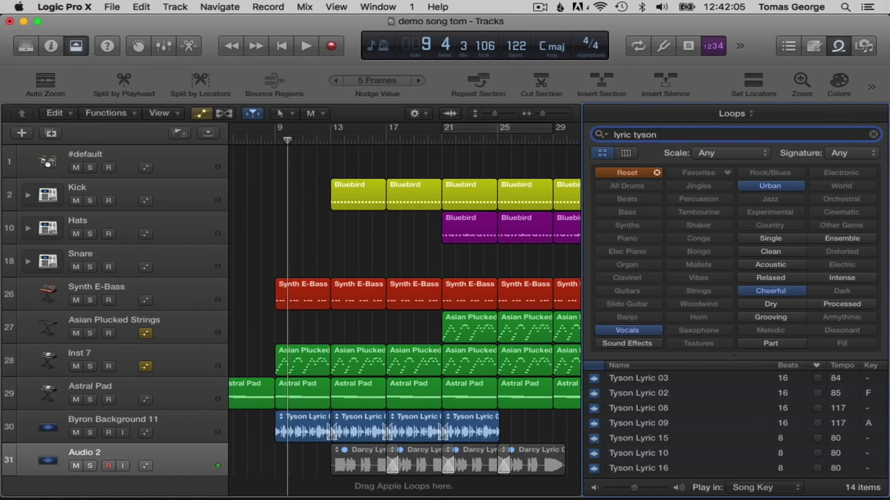
left_click(645, 424)
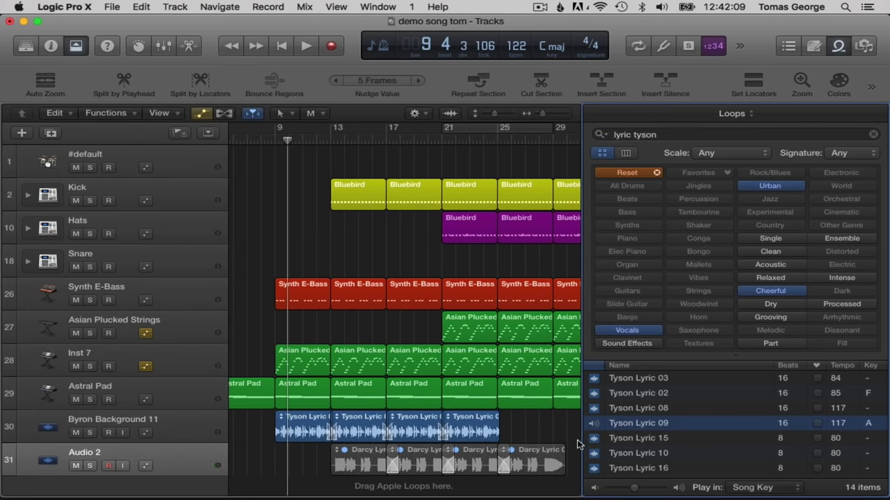
left_click(615, 420)
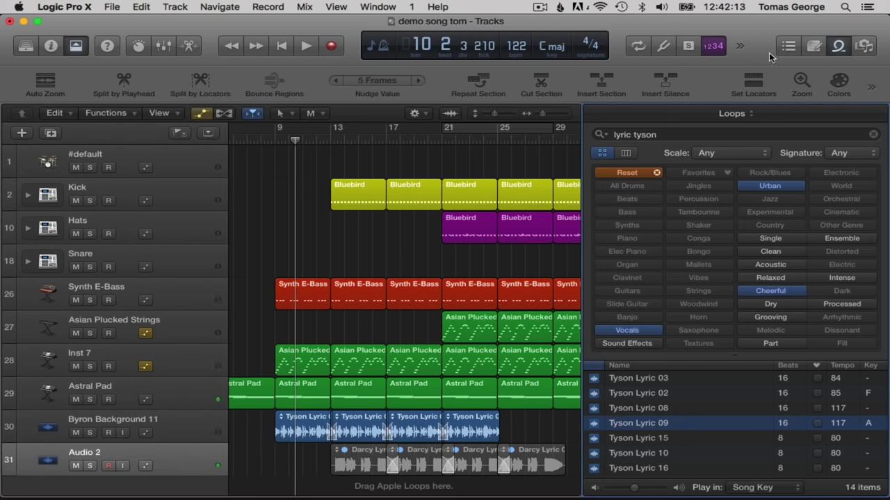
left_click(840, 40)
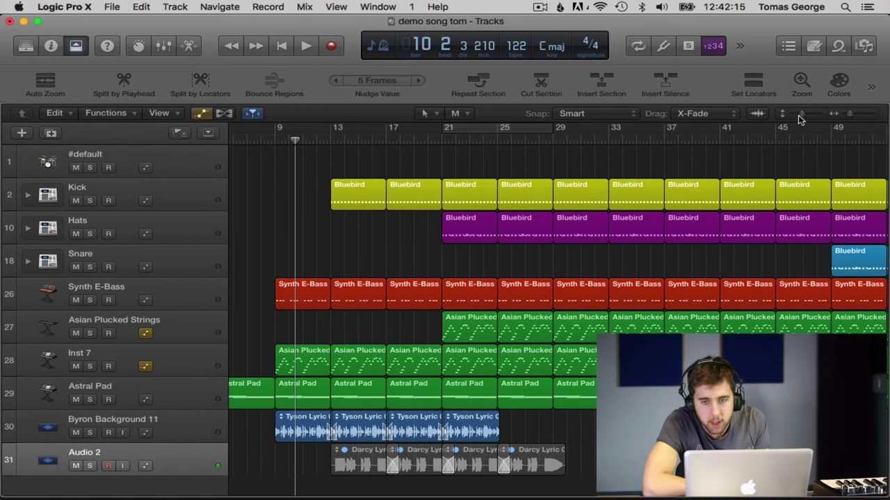
Delete the Tyson Lyric 09 copy at bar 13 and set the cycle range to bars 9 to 13.
left_click(849, 114)
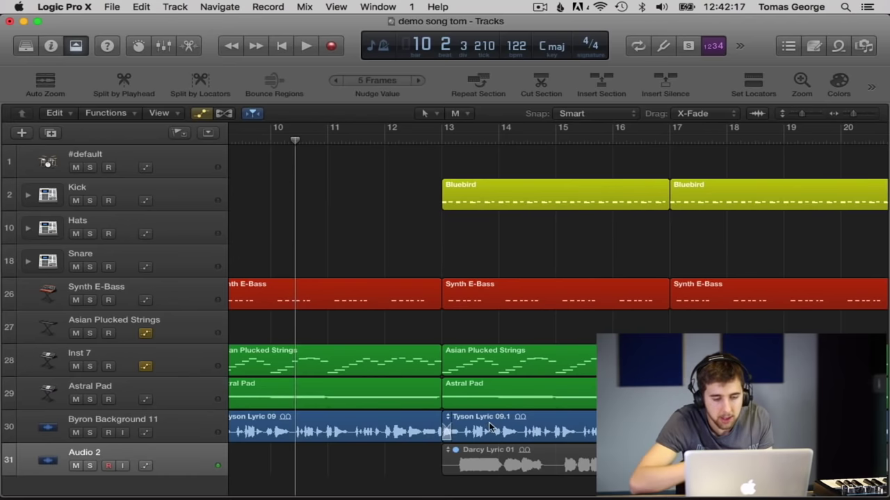
key("Delete")
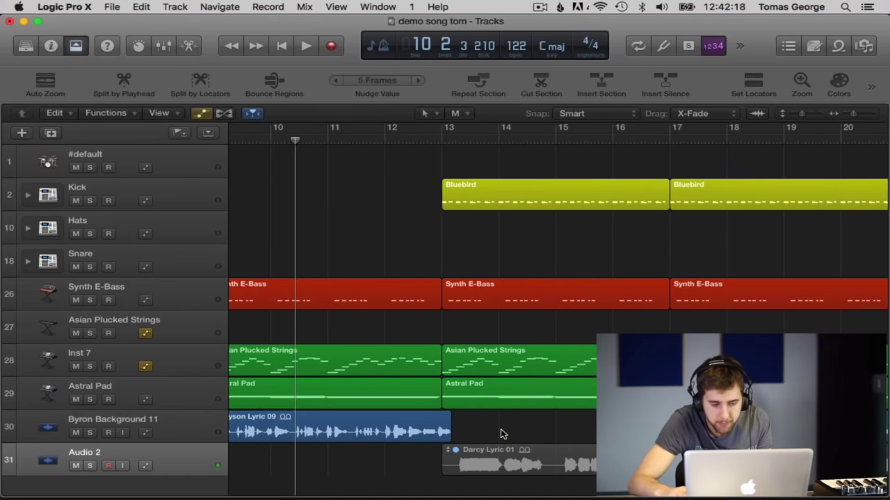
left_click(449, 435)
left_click(449, 436)
scroll(508, 422, "left", 3)
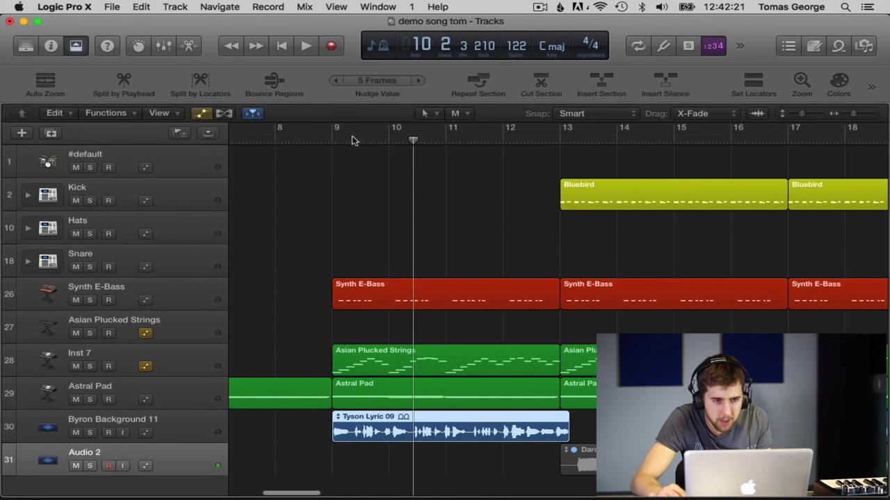
left_click_drag(333, 135, 564, 135)
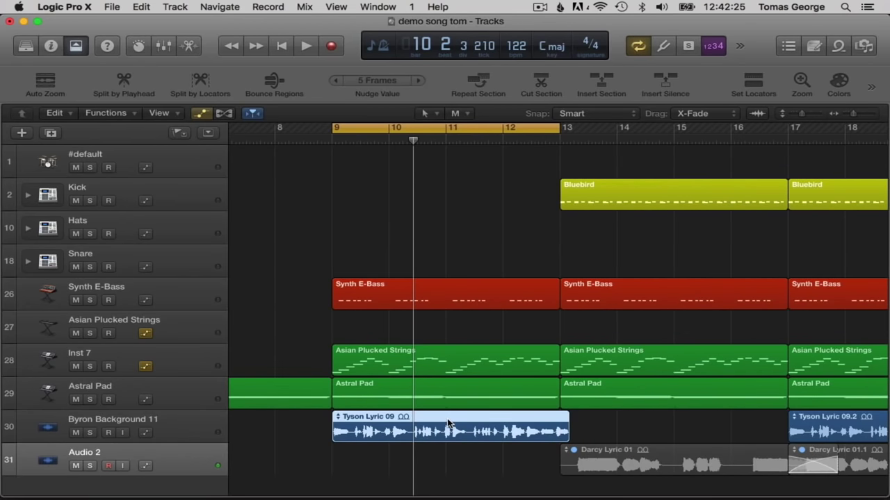
Examine the region commands for the Tyson Lyric 09 region at bar 9, including Edit, Split, Convert, and Name and Color.
left_click(448, 422, "ctrl")
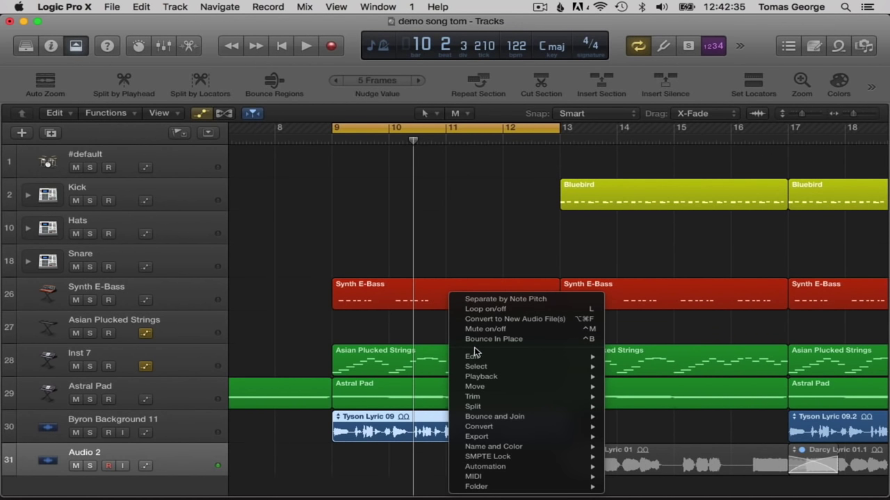
mouse_move(478, 359)
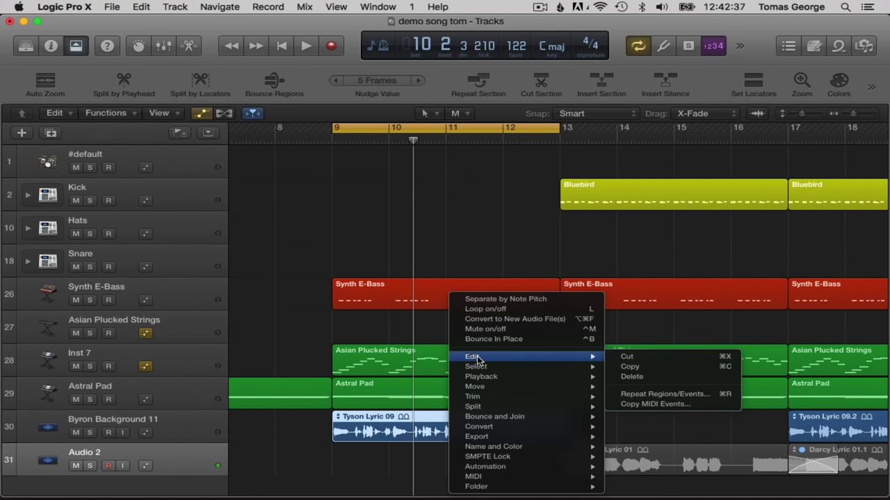
mouse_move(508, 368)
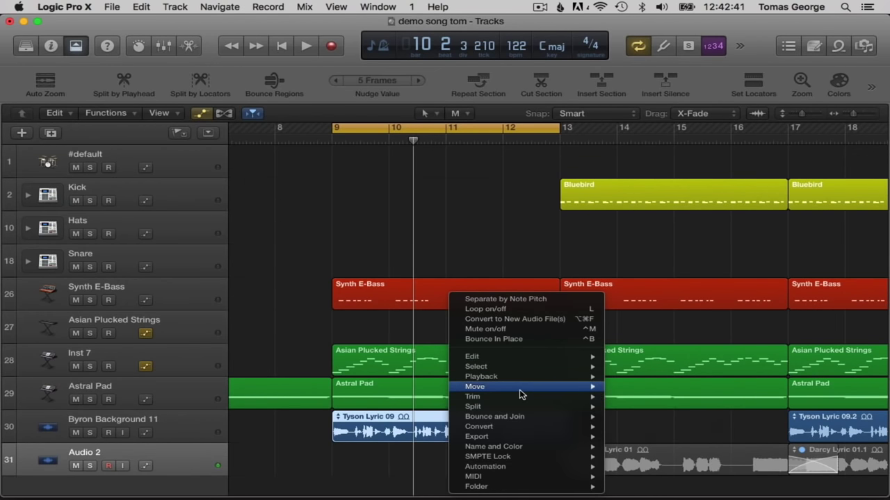
mouse_move(520, 396)
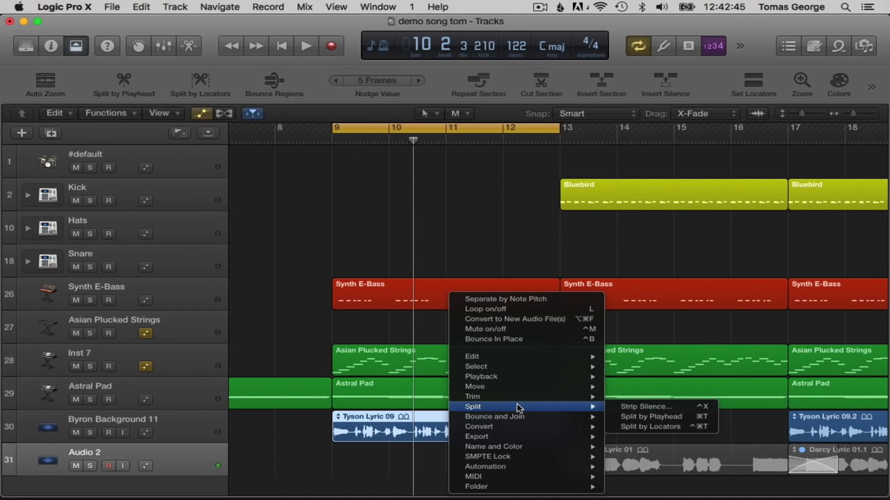
mouse_move(516, 417)
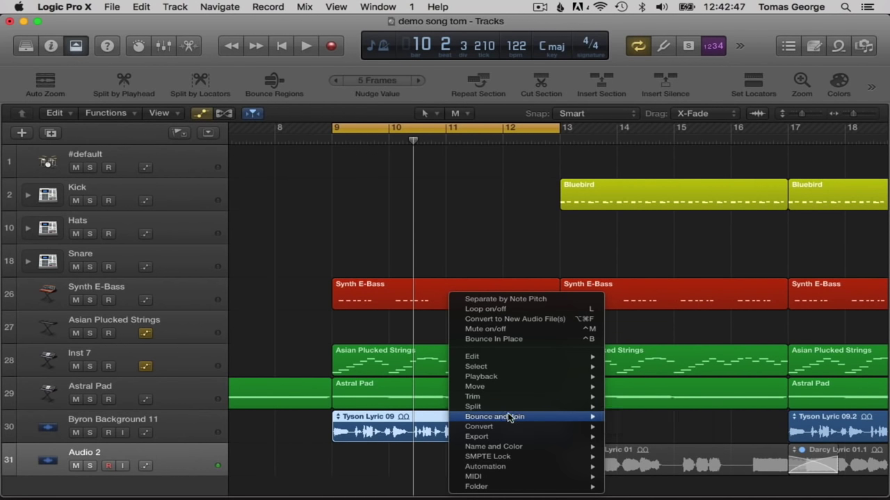
mouse_move(500, 429)
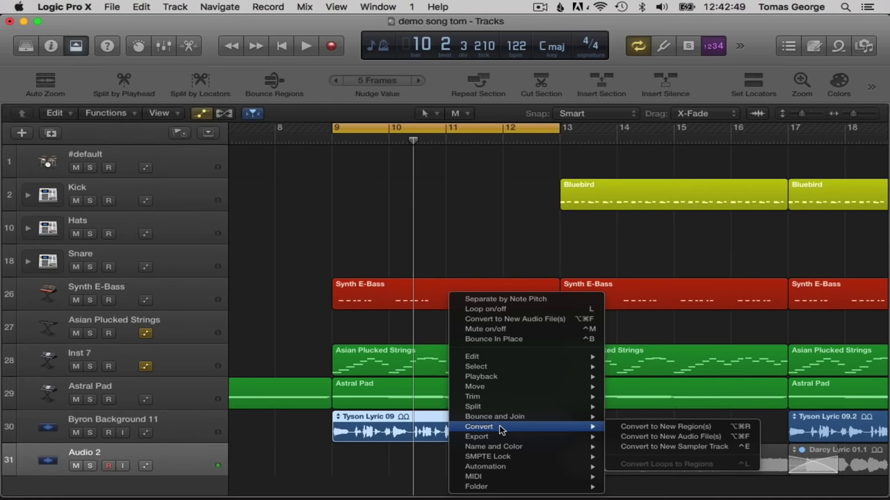
mouse_move(506, 452)
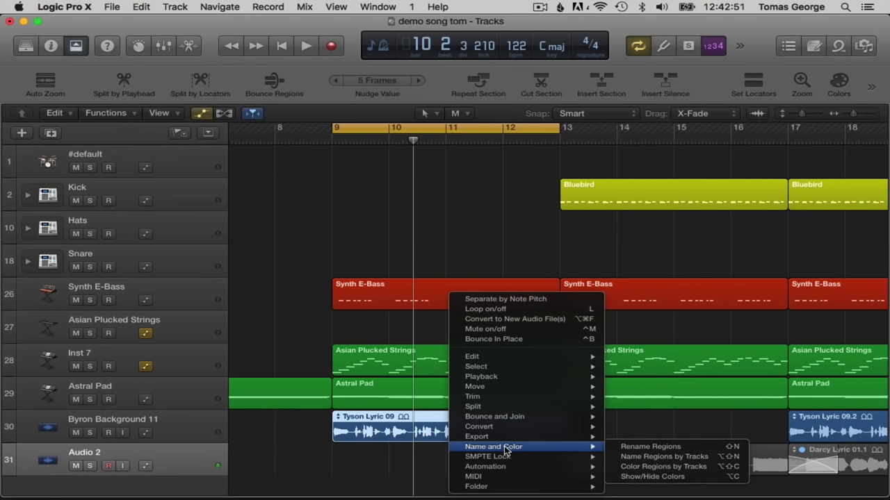
left_click(341, 417)
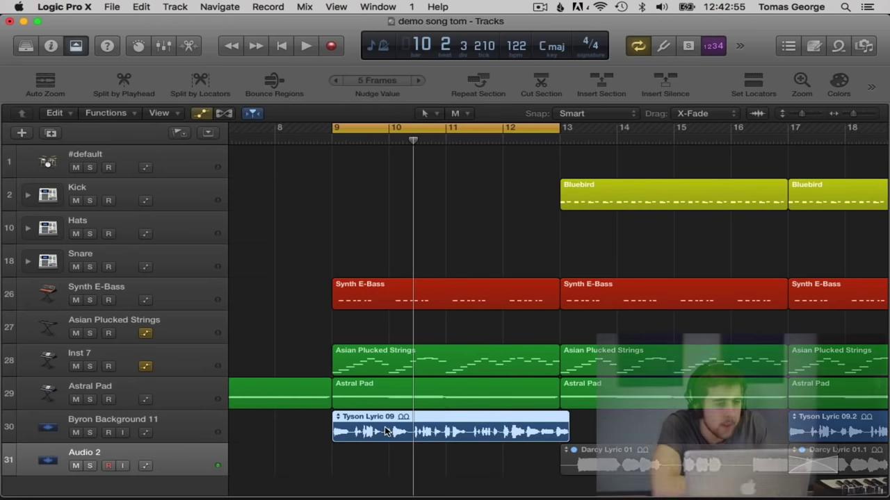
Time-stretch the Tyson Lyric 09 region at bar 9 to the locators, converting the compressed file, and play back the result.
left_click(123, 112)
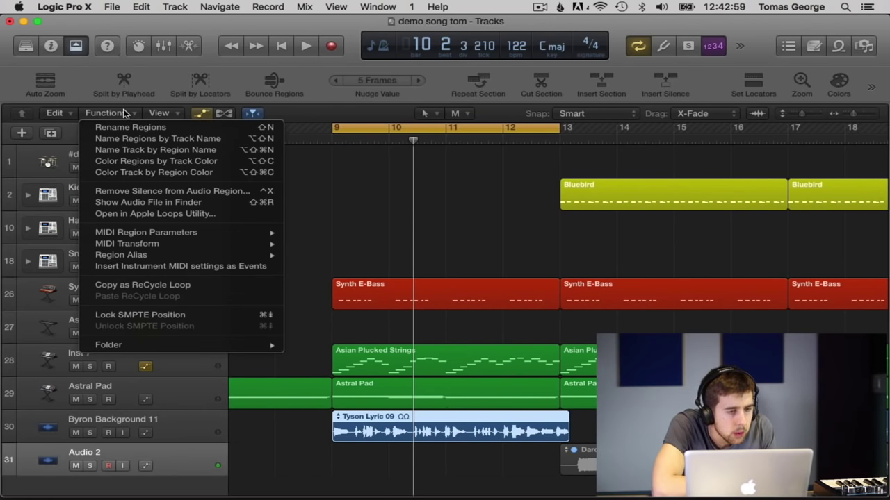
left_click(123, 113)
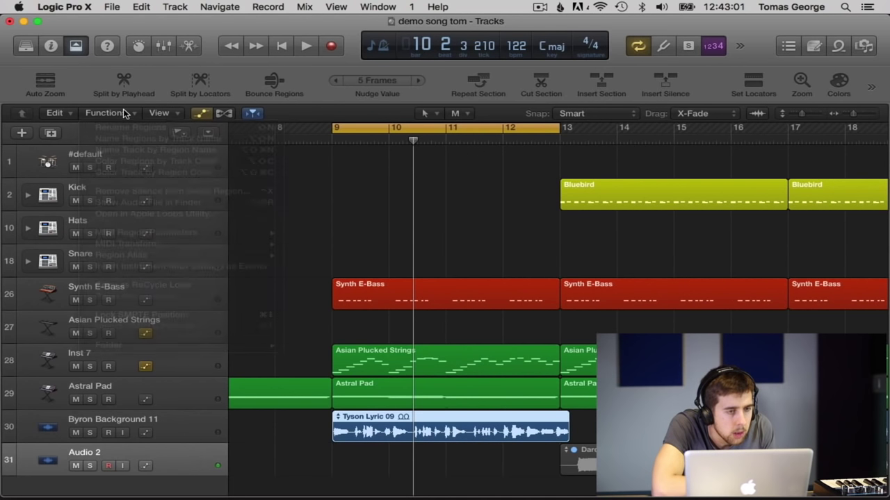
left_click(56, 115)
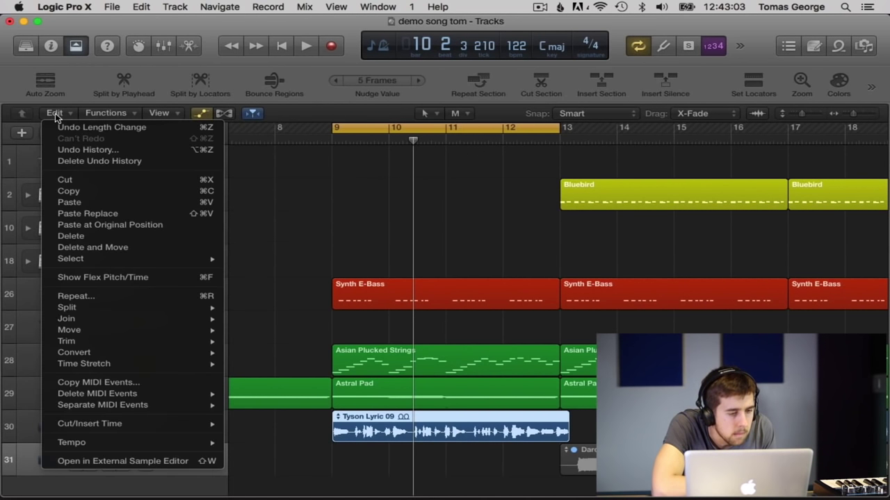
mouse_move(154, 368)
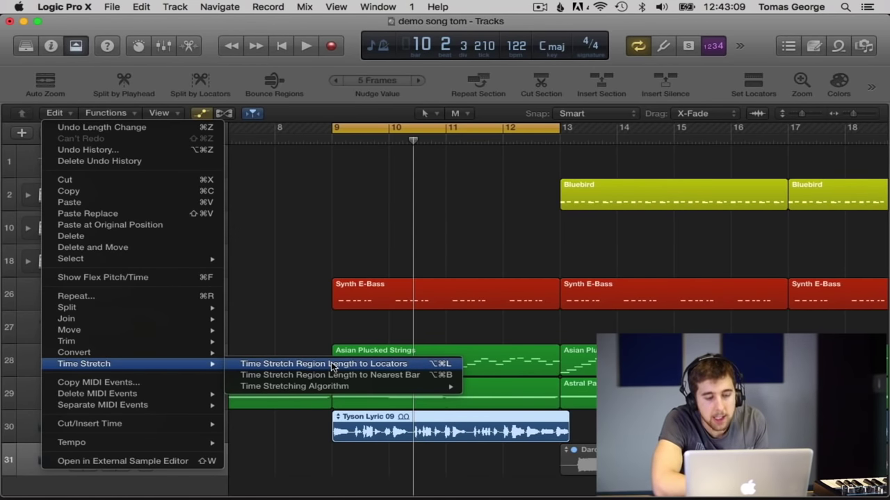
left_click(308, 364)
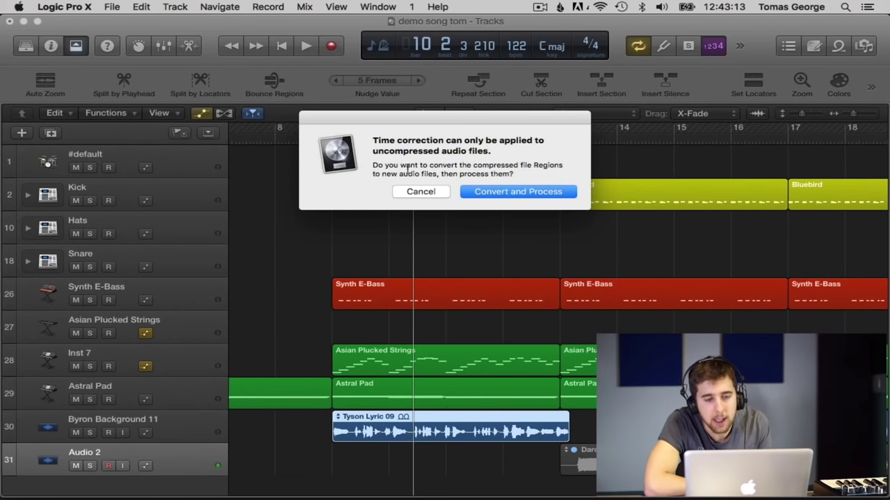
left_click(516, 190)
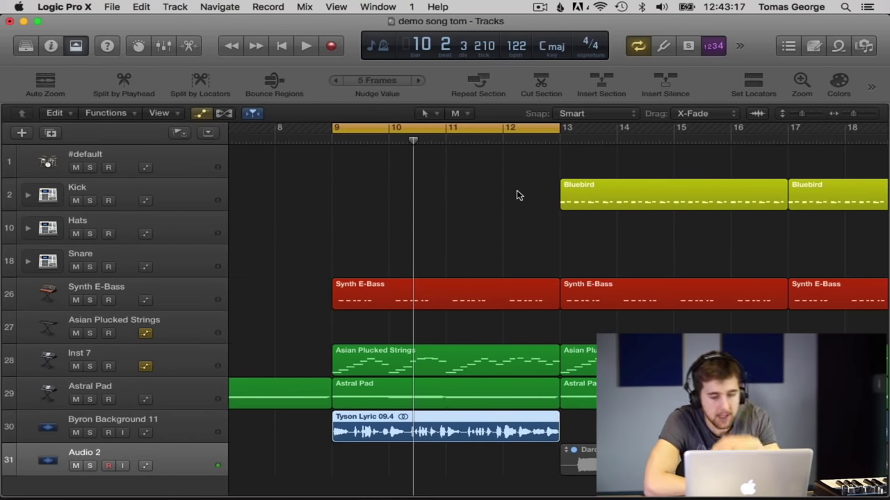
key("space")
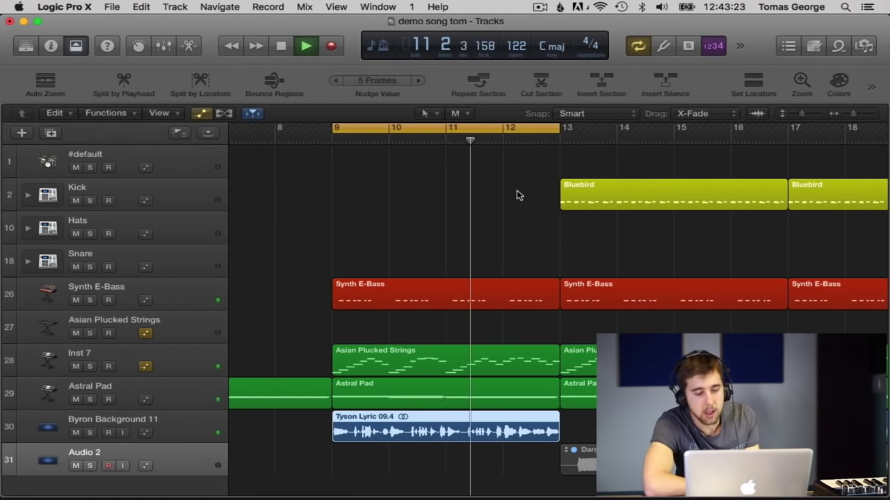
scroll(569, 422, "left", 2)
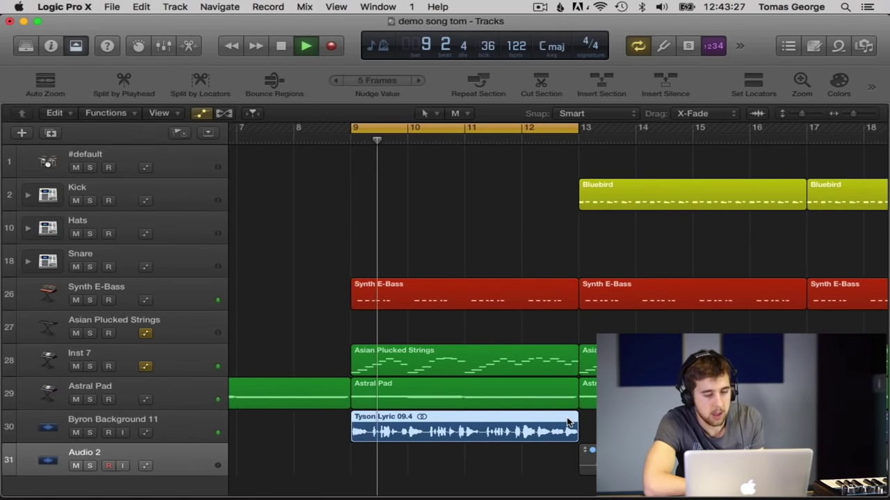
key("space")
Show the mixer and insert a stereo Pitch Correction on the Byron Background 11 track, with the song playing.
left_click(172, 424)
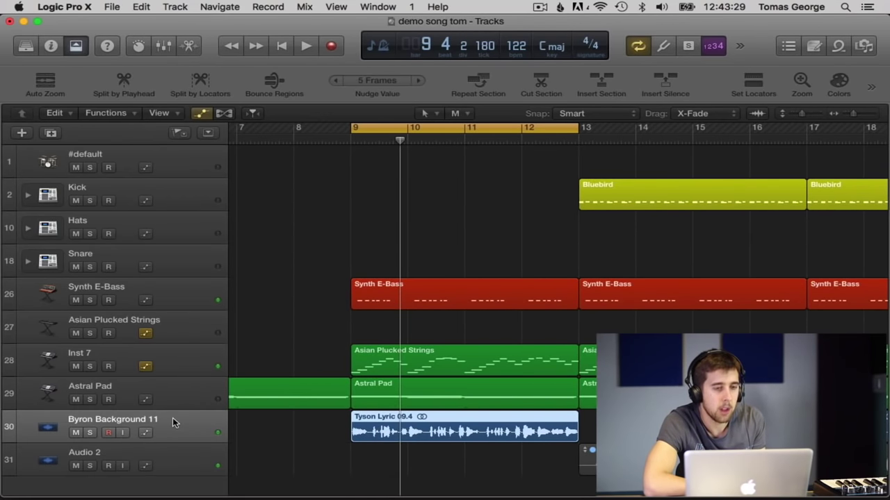
left_click(164, 44)
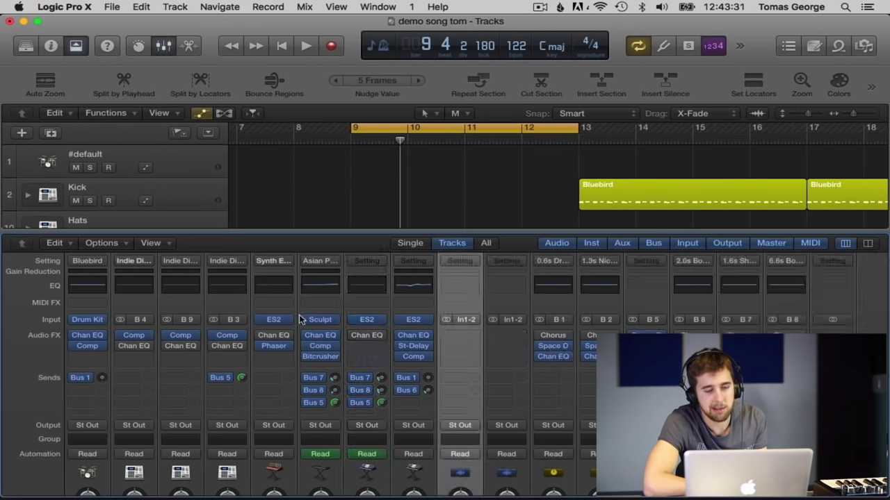
left_click(465, 335)
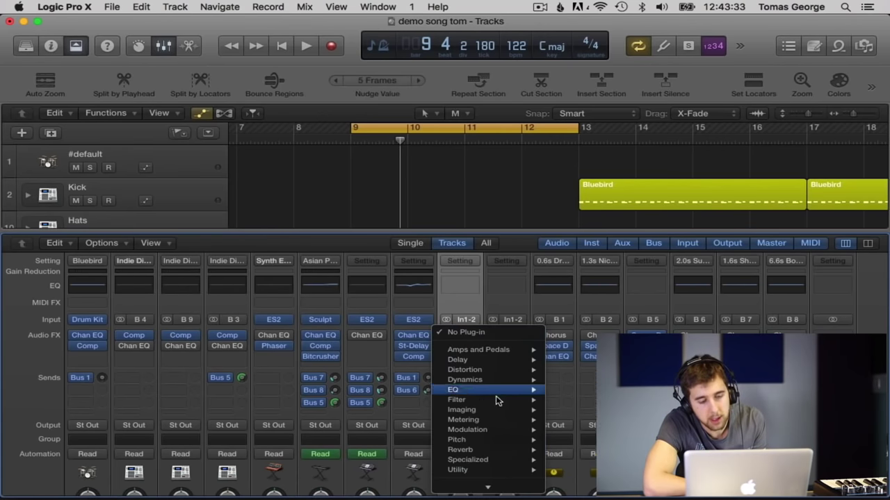
mouse_move(514, 446)
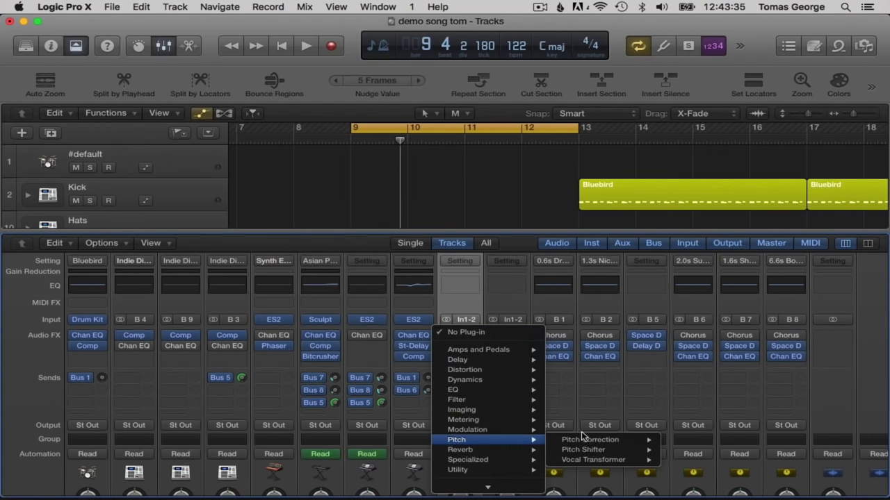
mouse_move(633, 442)
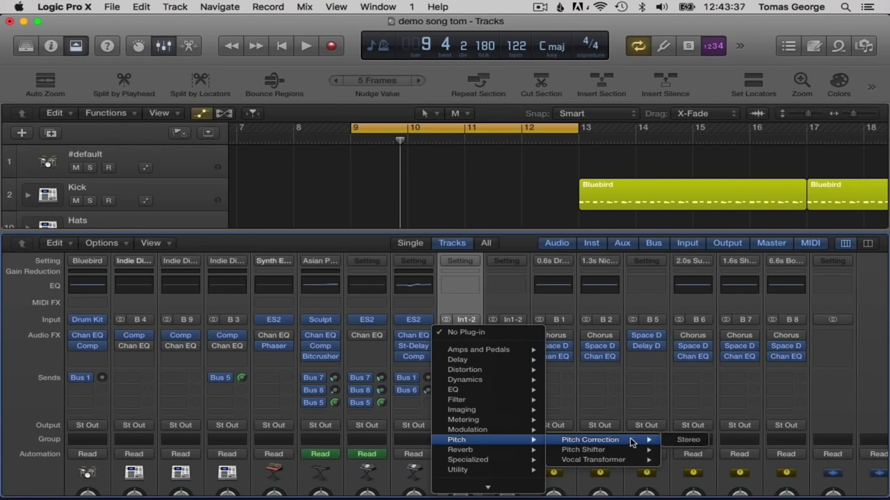
left_click(687, 440)
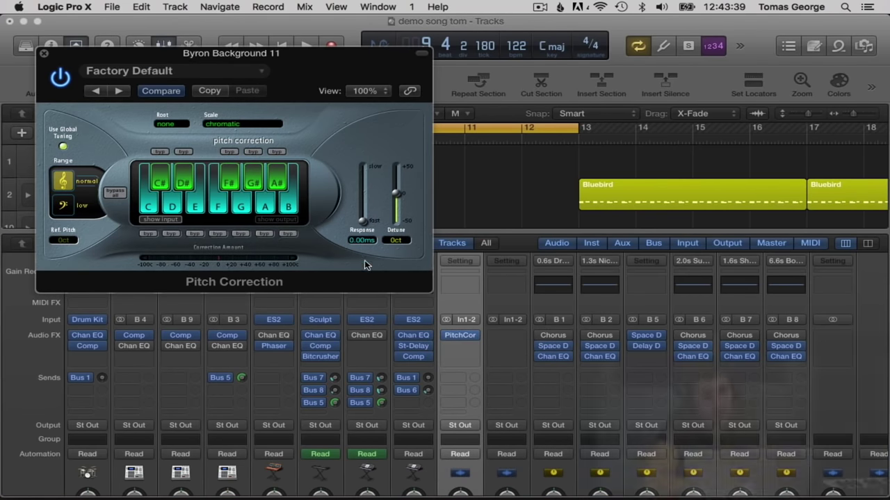
key("space")
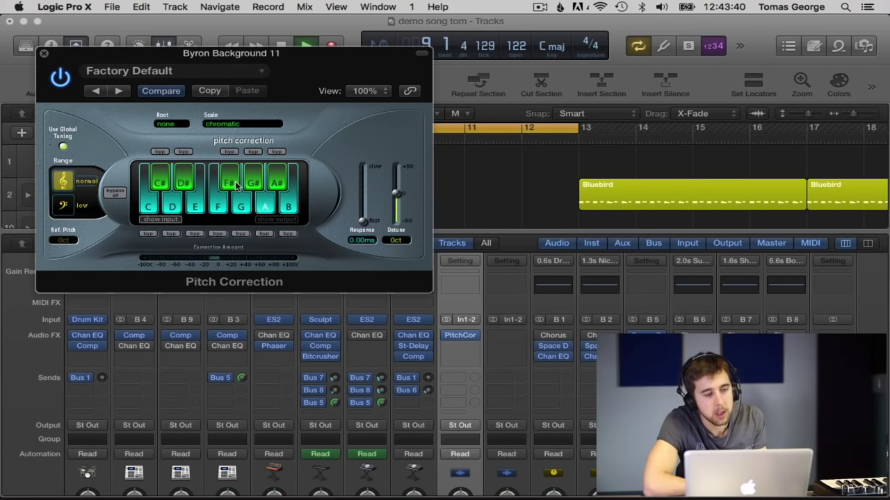
Set the Pitch Correction scale to natural minor, then switch off C, D, F, G, G# and A# so only D# stays active.
left_click(223, 126)
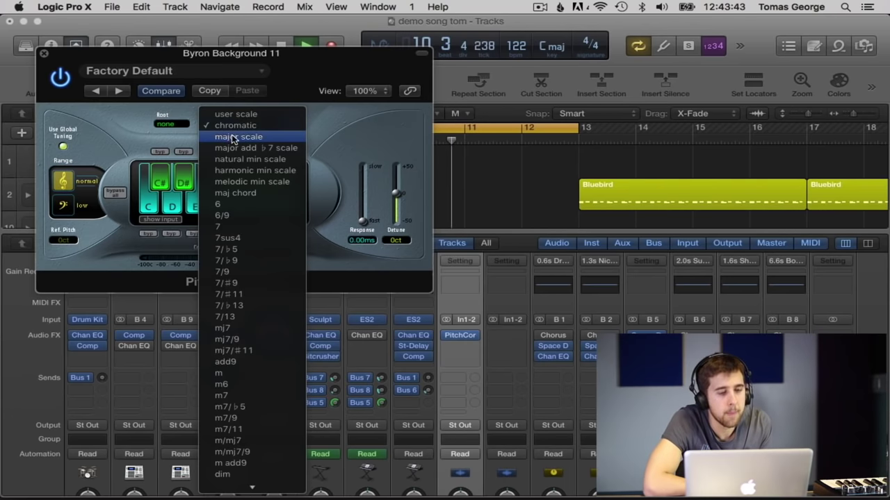
left_click(259, 159)
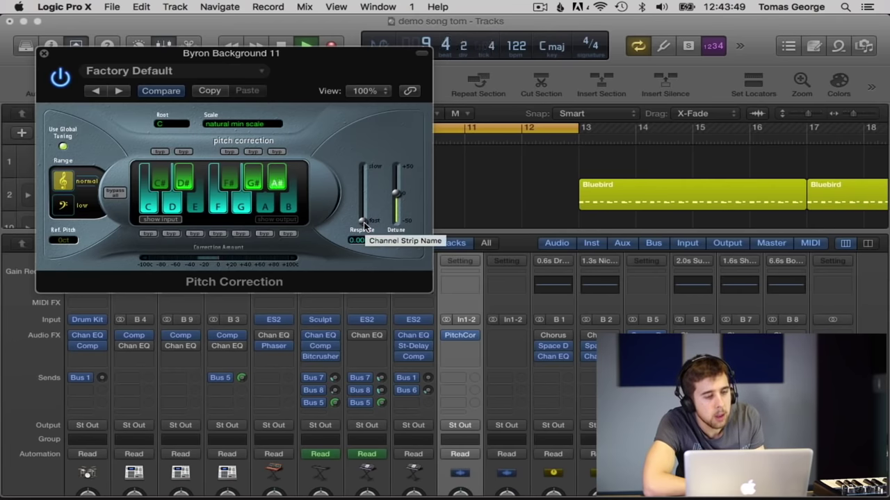
left_click(174, 203)
left_click(153, 204)
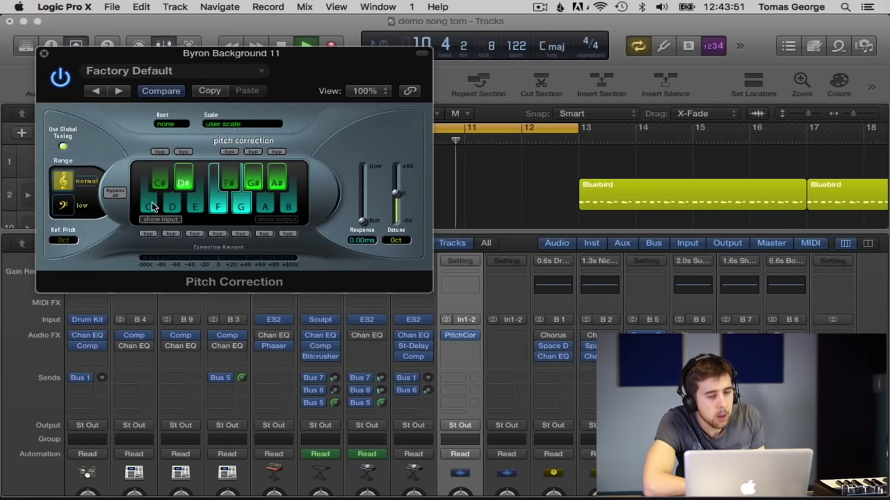
left_click(236, 201)
left_click(223, 201)
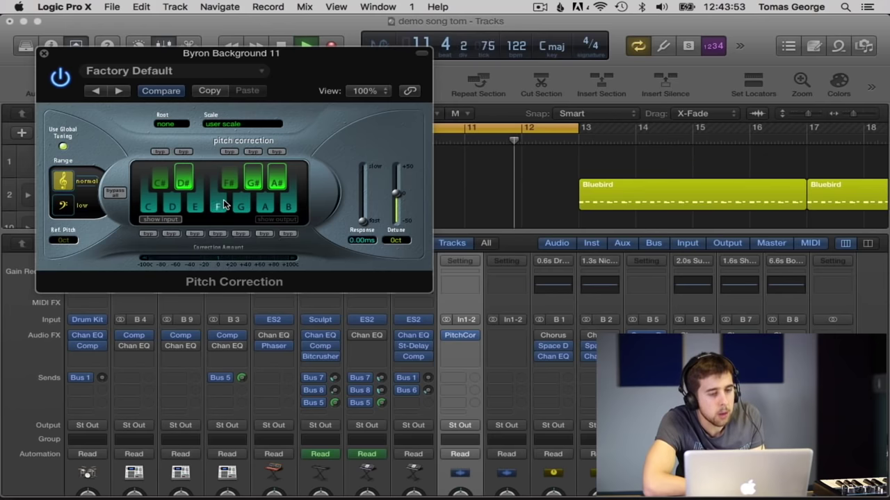
left_click(253, 181)
left_click(277, 183)
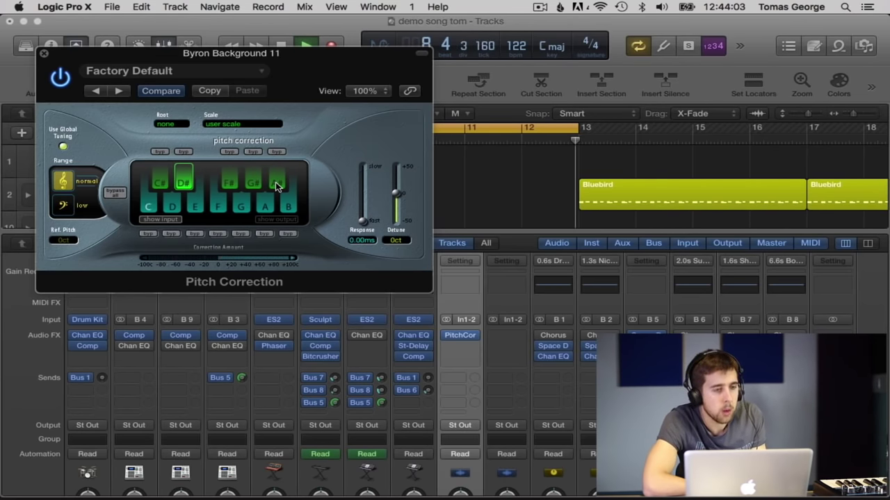
left_click(44, 55)
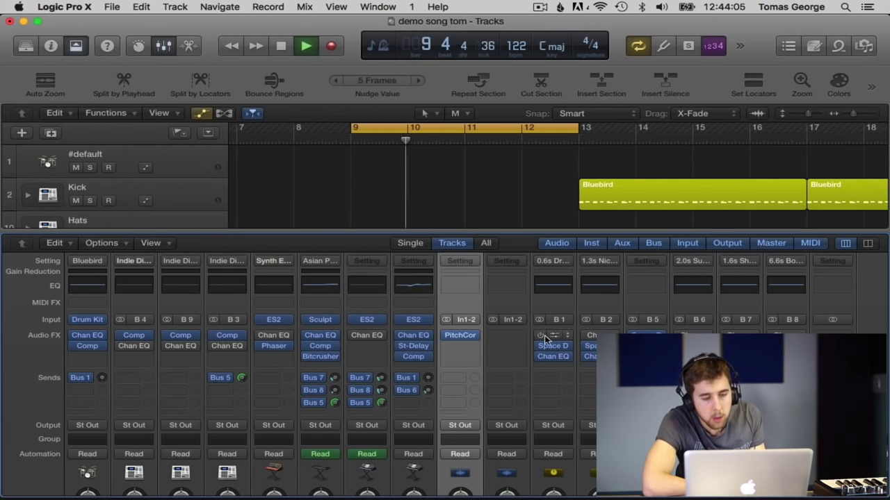
Insert a stereo Pitch Shifter below Pitch Correction on the Byron Background 11 track and set it to 12 semitones.
left_click(471, 345)
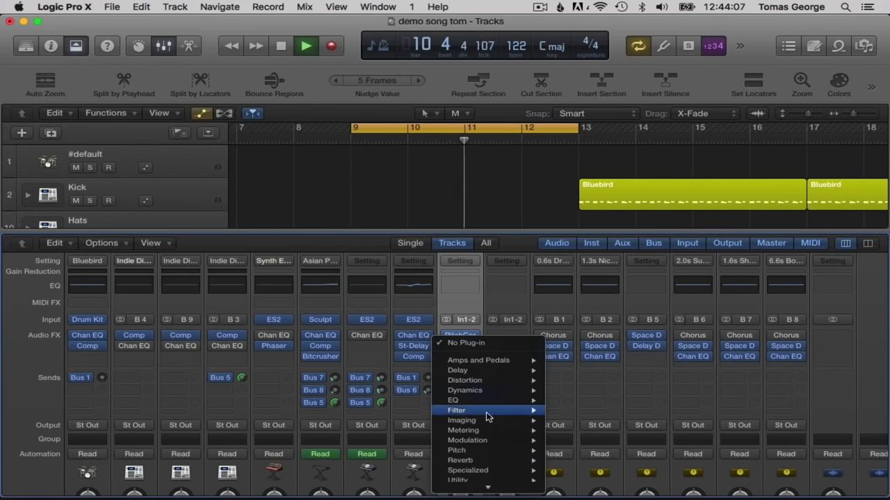
mouse_move(502, 451)
mouse_move(584, 460)
left_click(688, 460)
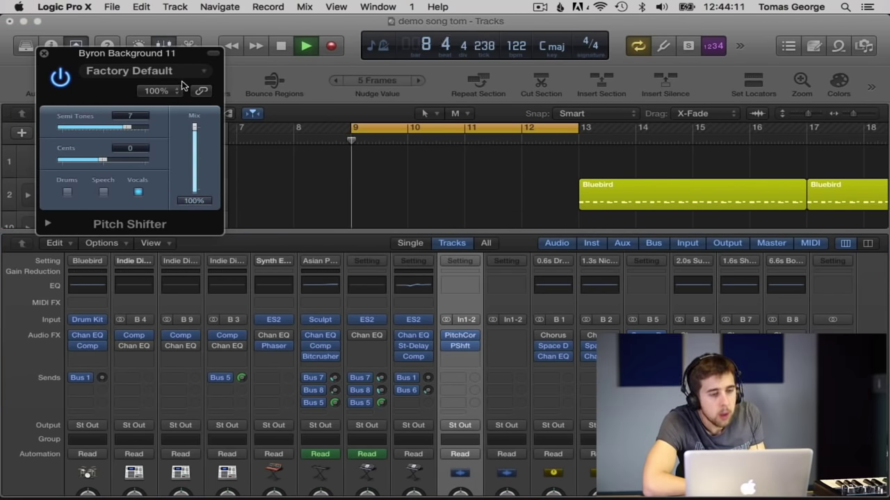
left_click_drag(126, 129, 153, 128)
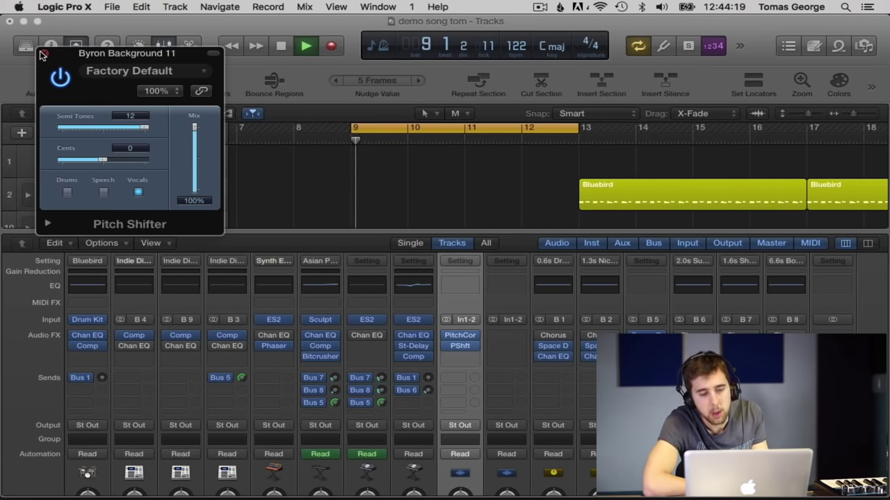
left_click(42, 53)
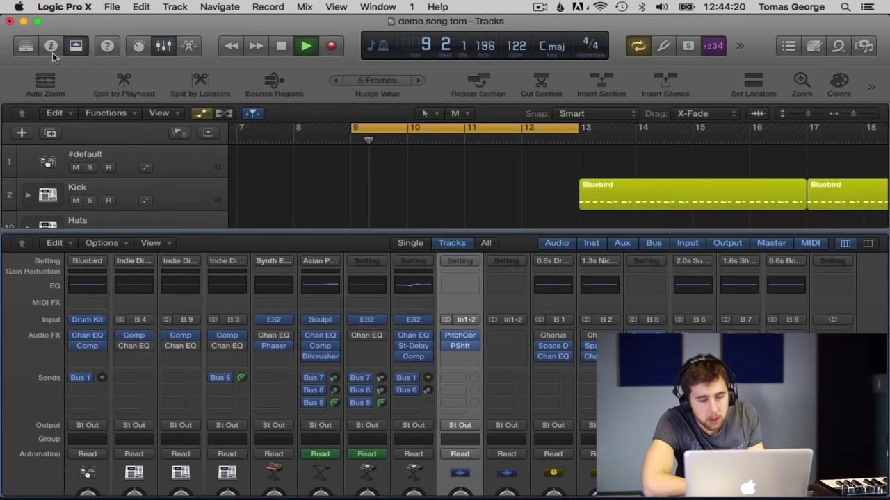
Add a stereo Delay Designer to the Byron Background 11 track, try the 1\4 Alternating Pan preset and choose 1\4 Dotted Basic Pan.
left_click(470, 357)
mouse_move(498, 386)
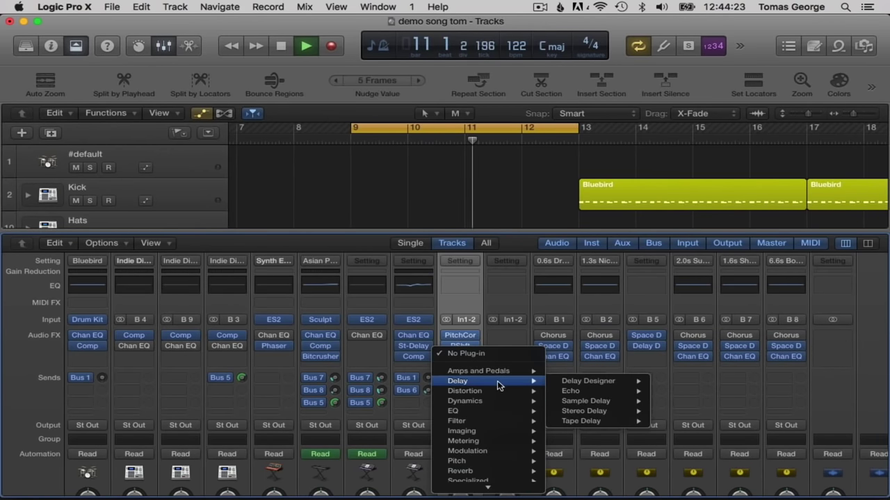
mouse_move(625, 381)
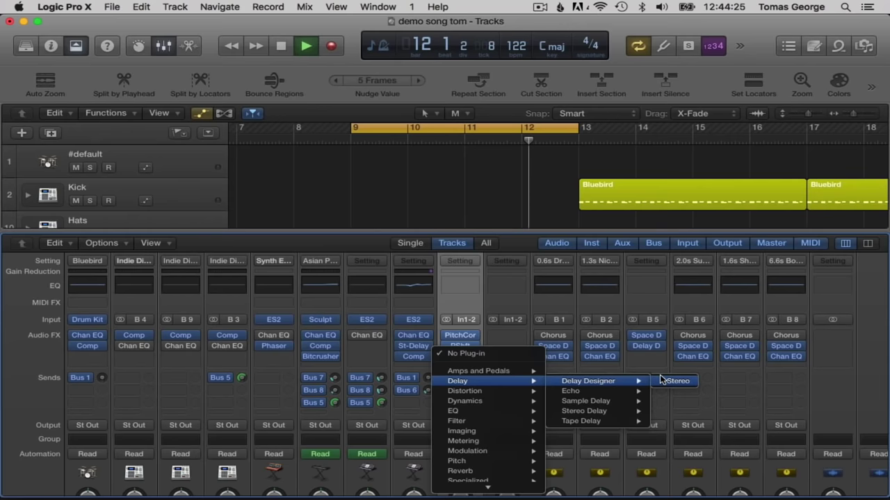
left_click(661, 379)
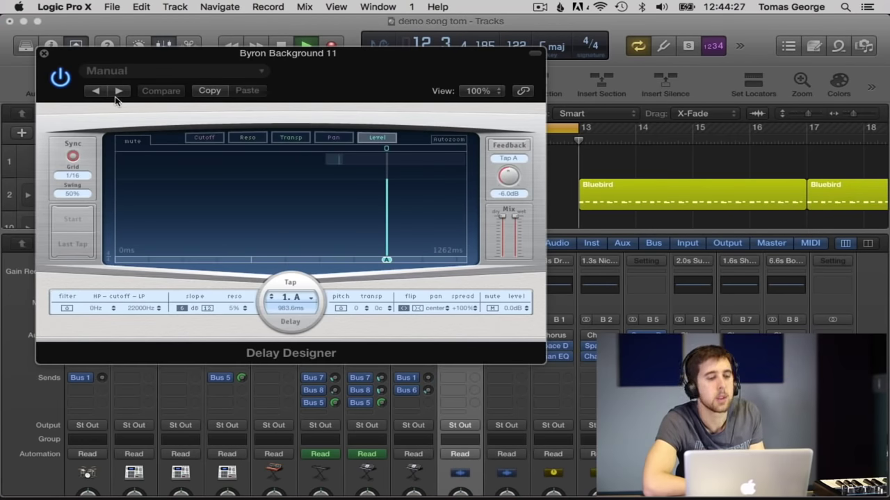
left_click(118, 91)
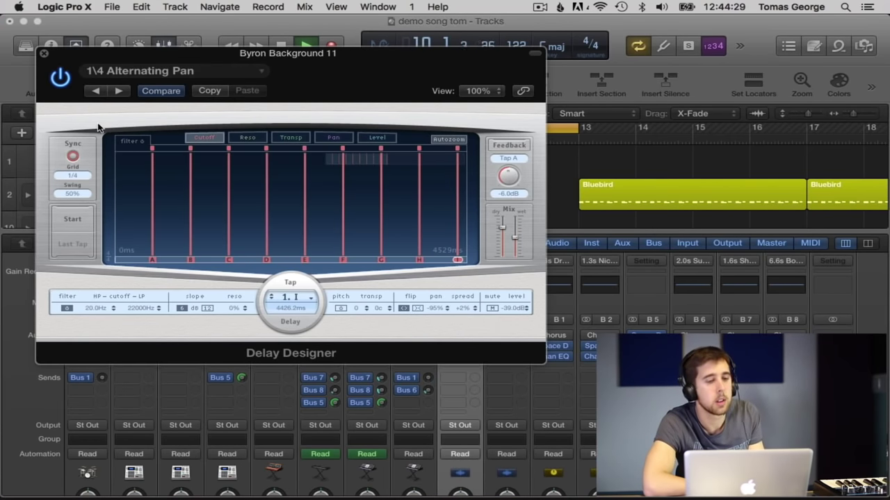
left_click_drag(120, 67, 137, 40)
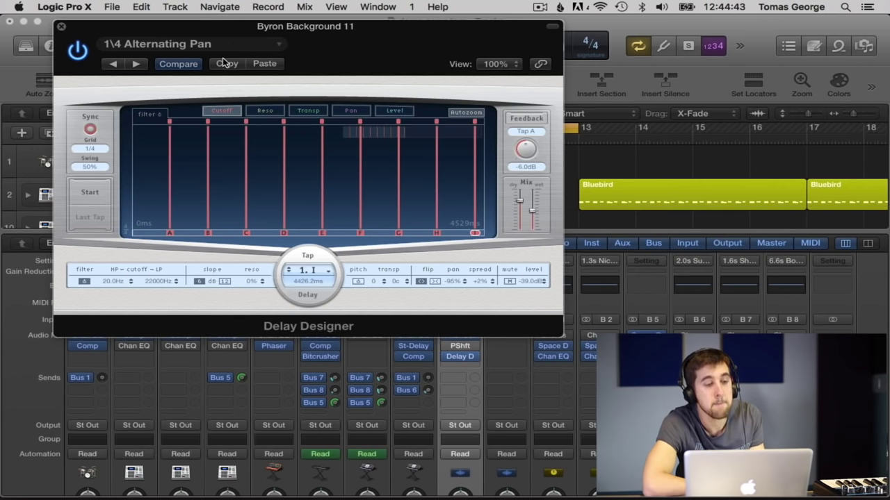
left_click(136, 64)
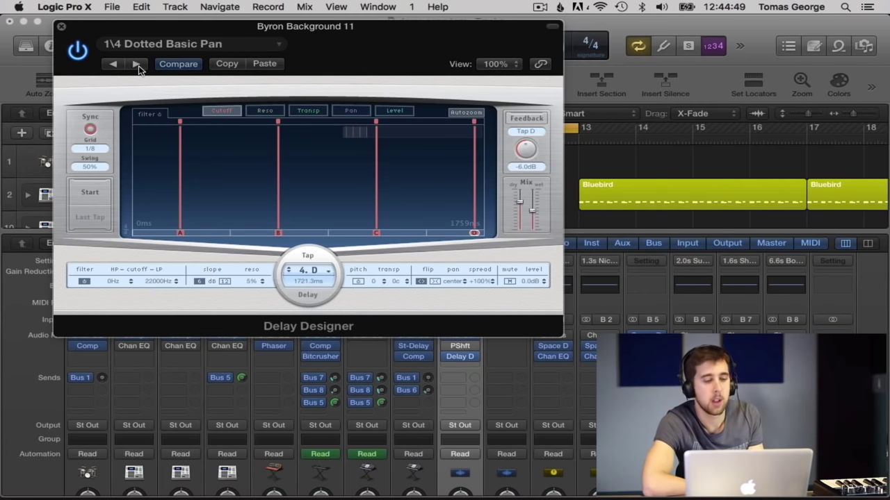
left_click(61, 25)
Insert a Space Designer reverb below Delay Designer on the Byron Background 11 track and load the Air Deviser preset from the Drone Tones.
left_click(471, 366)
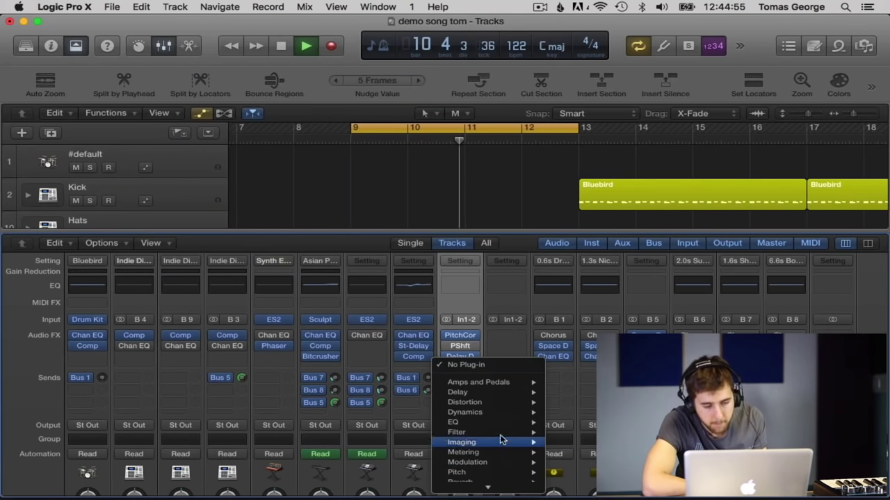
mouse_move(518, 450)
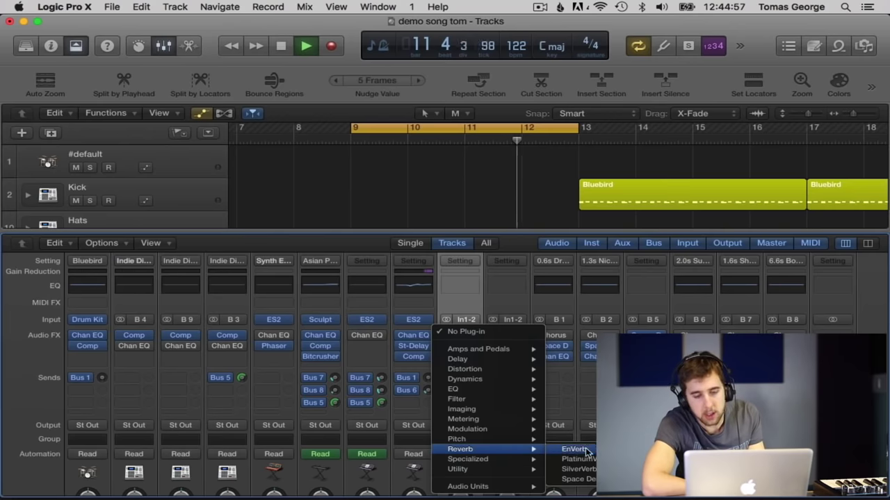
left_click(575, 480)
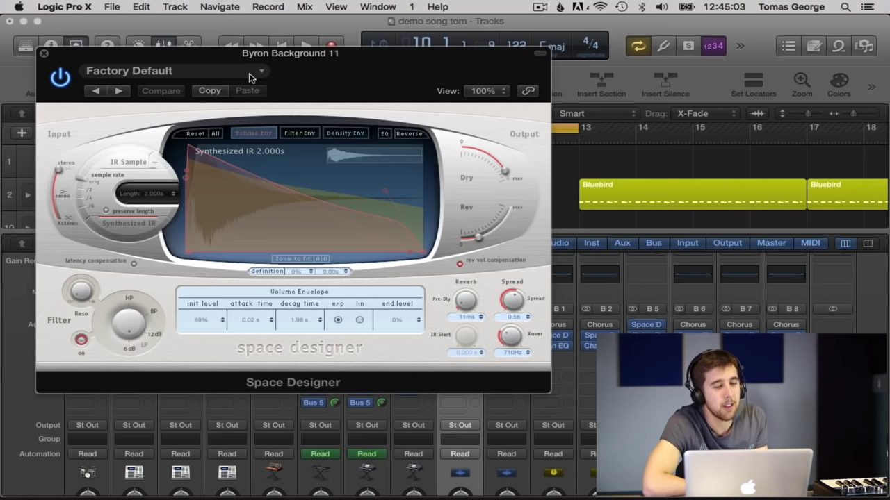
left_click(249, 73)
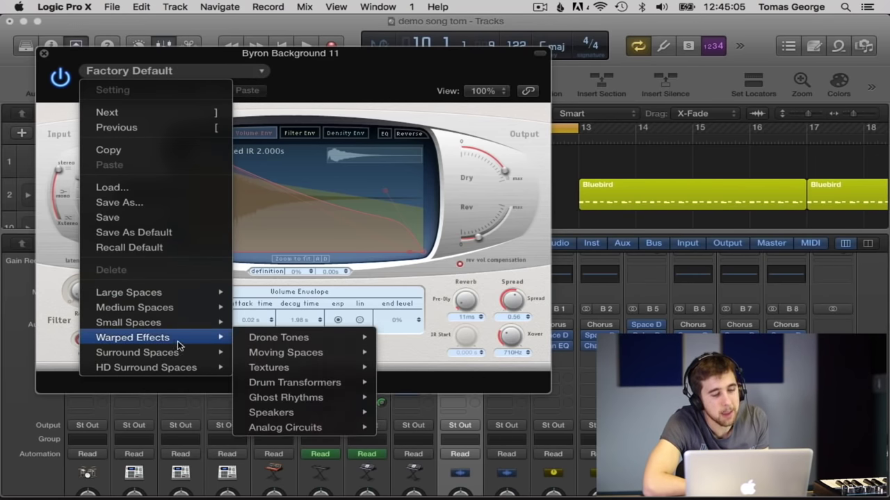
mouse_move(219, 342)
mouse_move(306, 338)
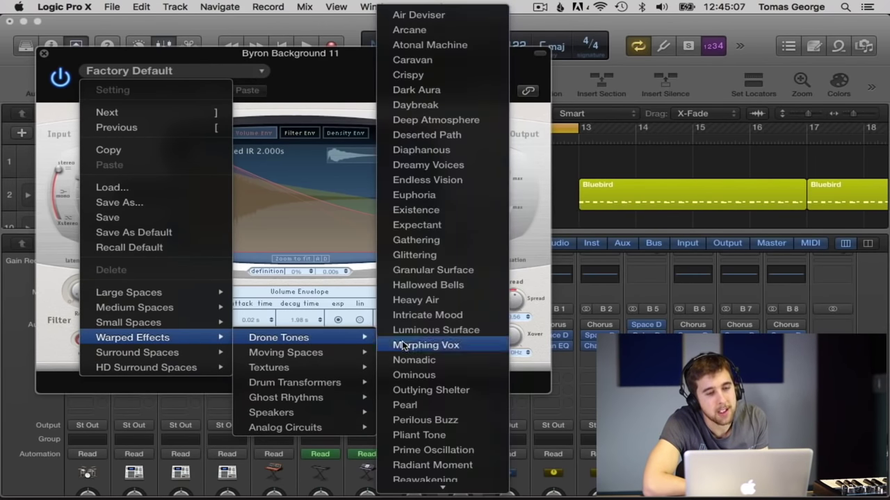
left_click(413, 16)
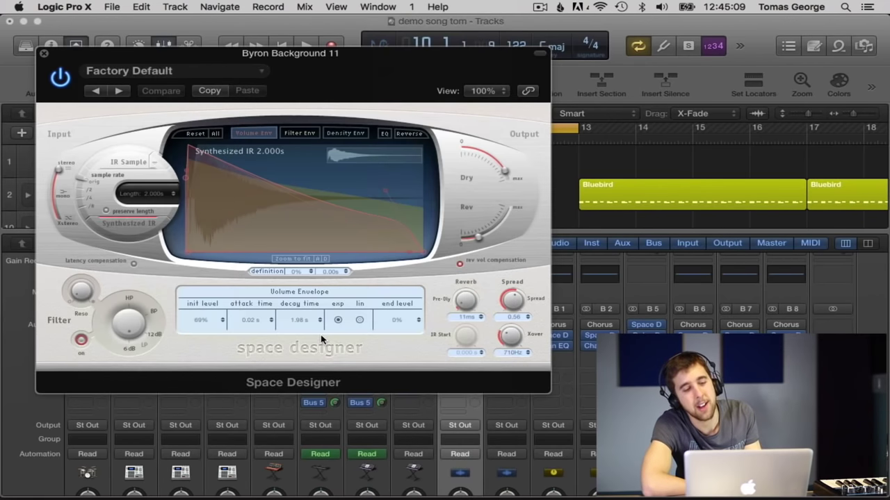
Play the song and rebalance Space Designer's output, pulling the dry level to zero and adjusting the reverb level.
key("space")
left_click_drag(506, 218, 509, 210)
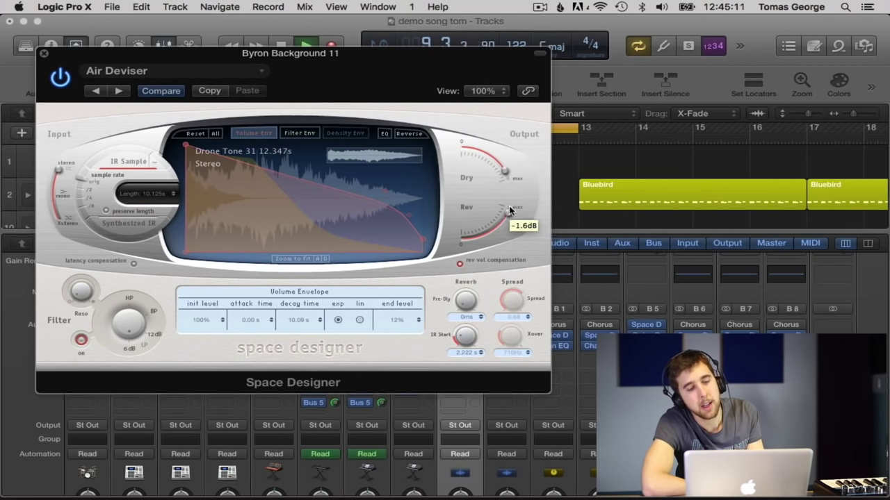
left_click_drag(502, 173, 450, 150)
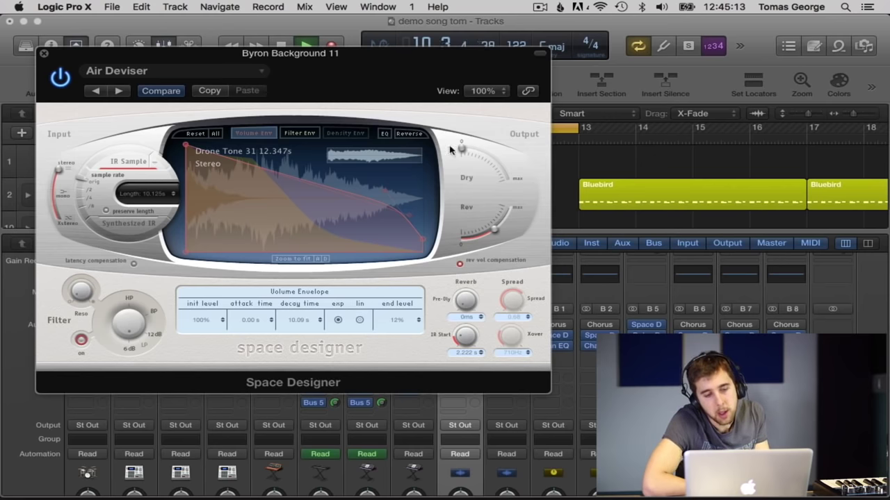
left_click_drag(496, 230, 491, 231)
Switch Space Designer to the Arcane preset and fine-tune its dry and reverb levels, keeping the dry signal slightly below maximum.
left_click(119, 91)
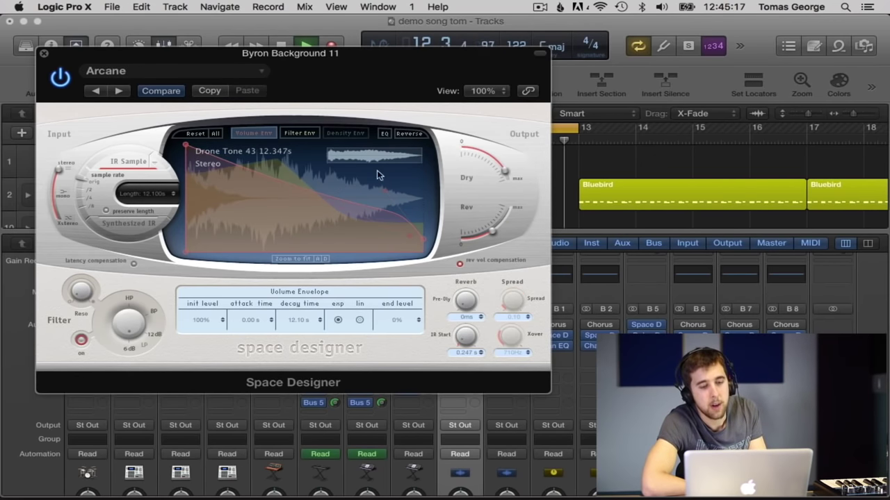
left_click_drag(504, 172, 486, 159)
left_click_drag(485, 234, 486, 233)
left_click_drag(486, 164, 493, 159)
left_click_drag(493, 231, 493, 231)
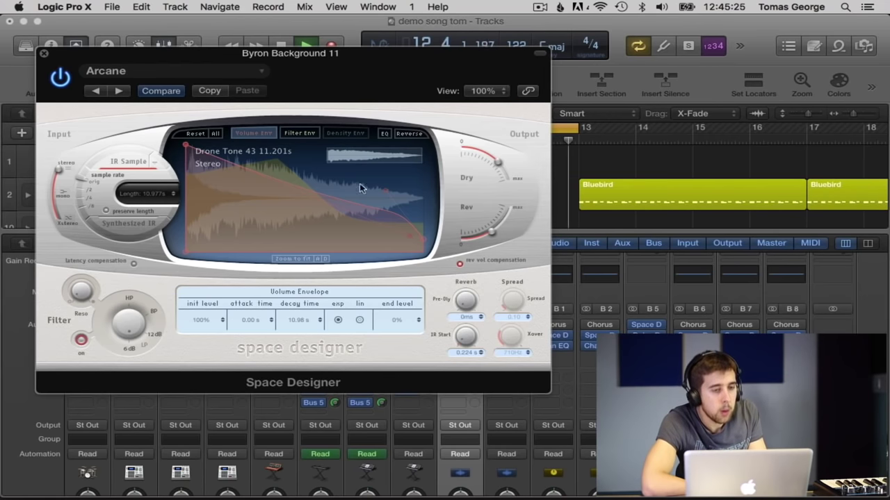
Reopen Space Designer on the Byron Background 11 track, lower the reverb and dry levels a little further, and close it.
left_click(45, 54)
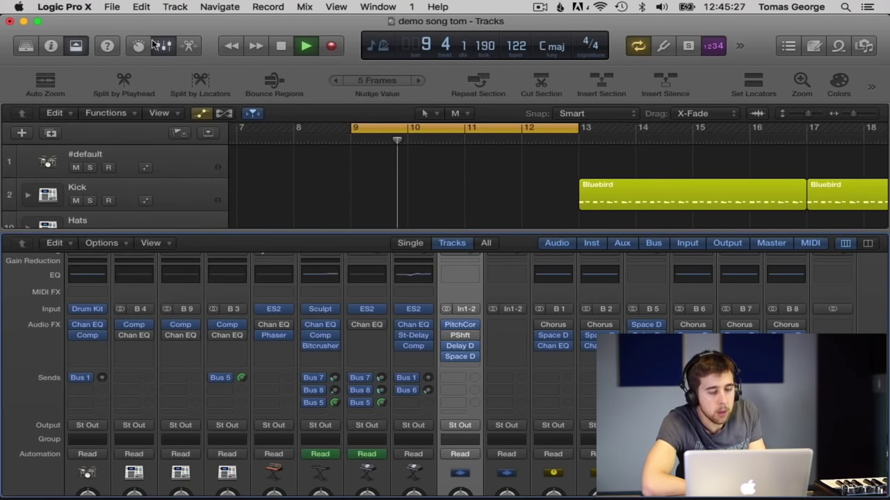
left_click(461, 355)
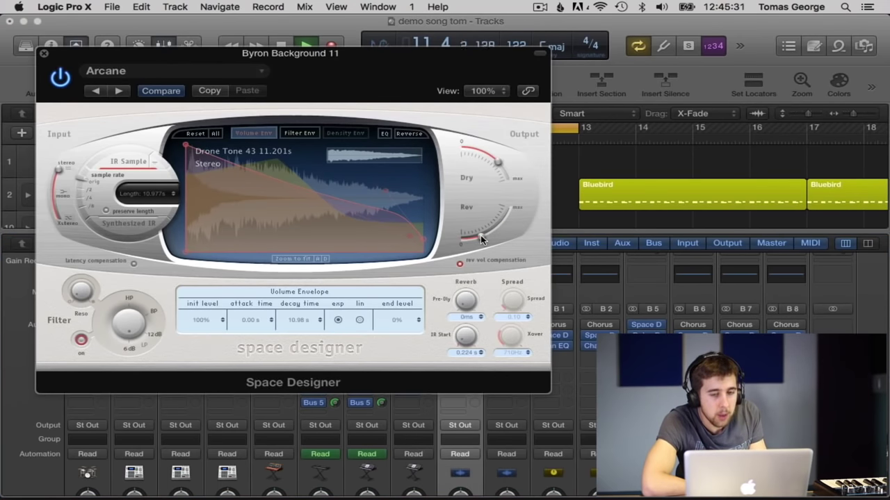
left_click_drag(498, 163, 489, 157)
left_click(43, 54)
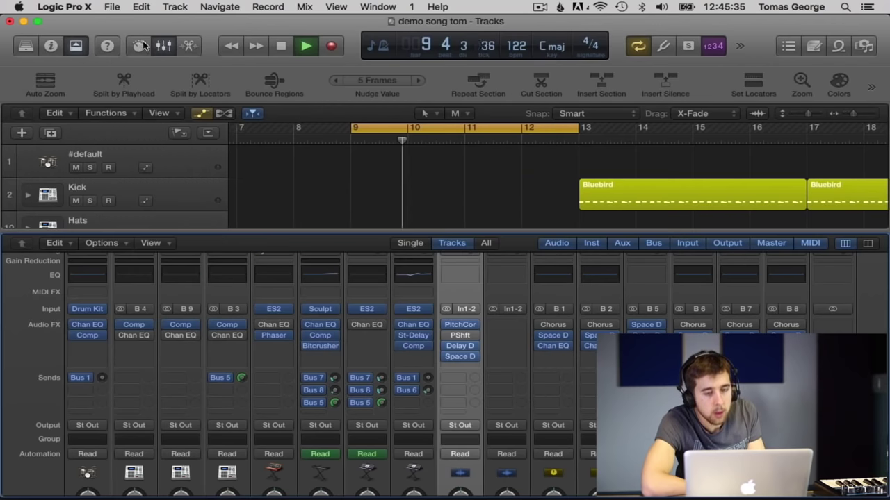
Hide the mixer, turn off cycle mode and stop playback.
left_click(162, 46)
key("c")
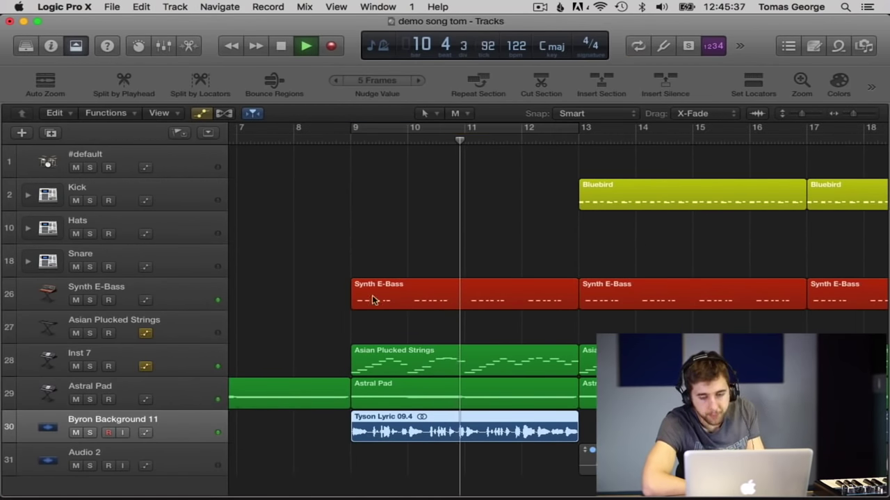
key("super+Left")
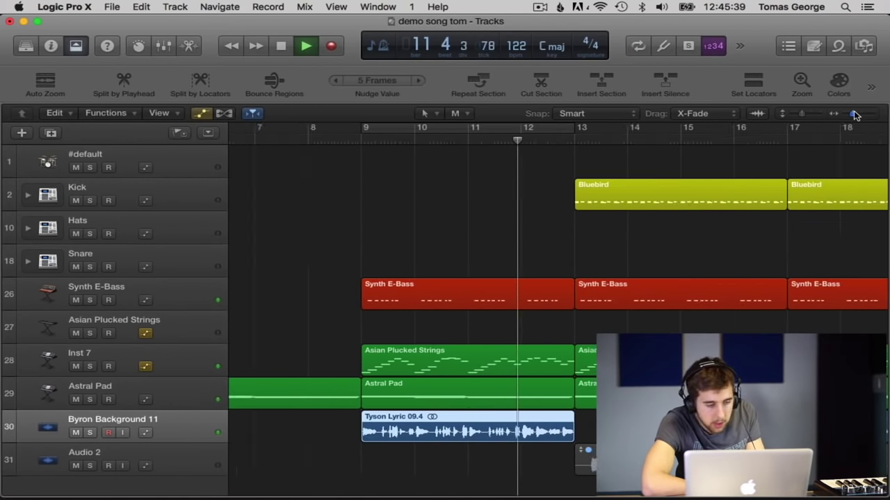
left_click(619, 458)
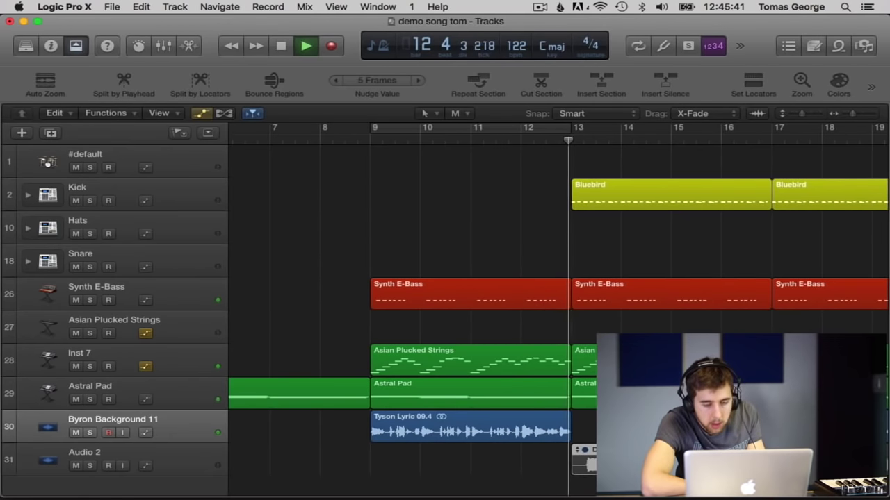
key("space")
Try to copy the Tyson Lyric region from bar 9 to bar 13, then delete the misaligned copy.
left_click(470, 431)
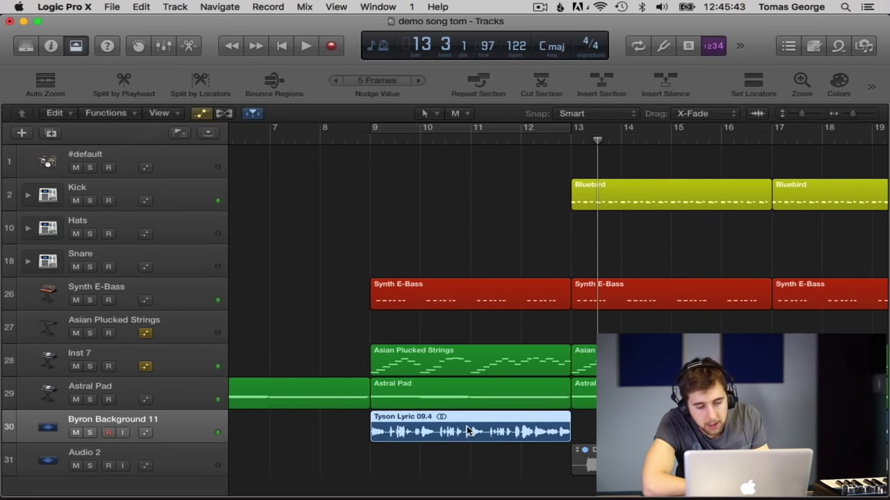
left_click_drag(468, 431, 675, 430)
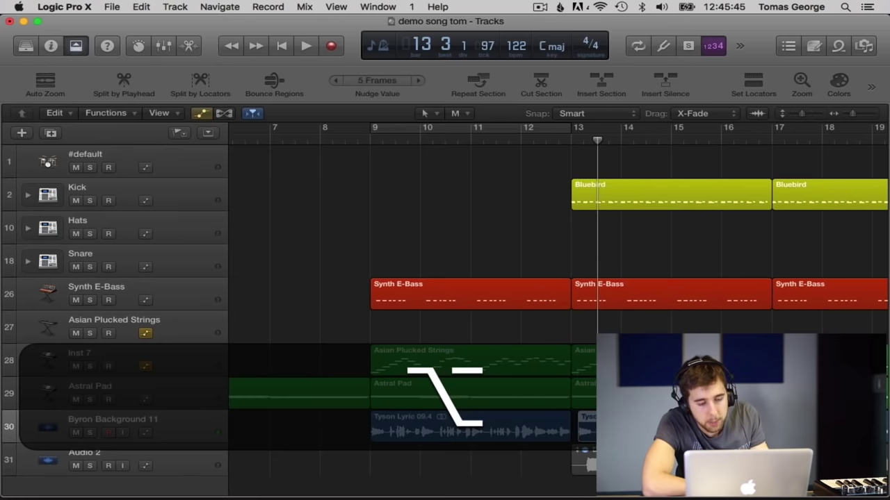
key("alt+z")
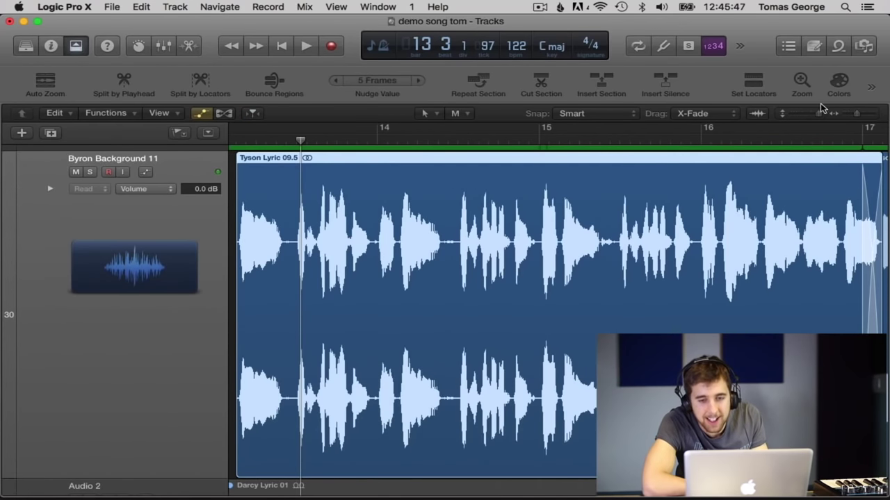
left_click_drag(815, 116, 849, 117)
scroll(644, 332, "left", 5)
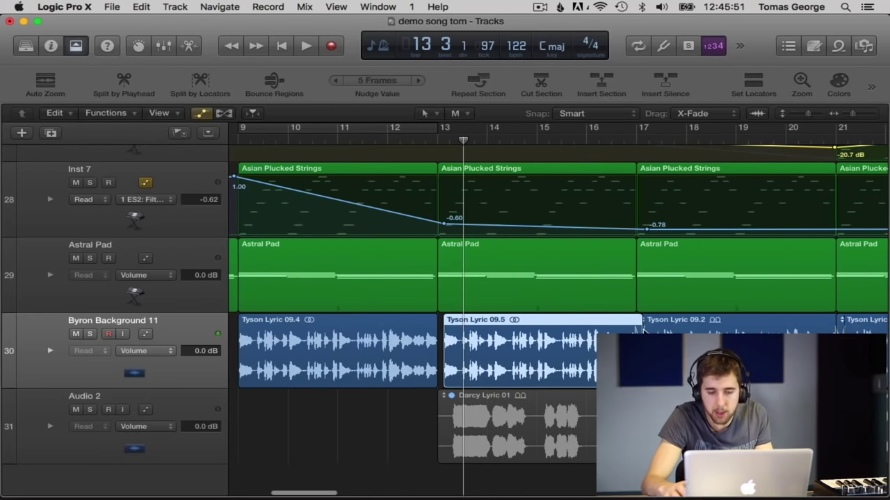
key("Delete")
Delete the old Tyson Lyric regions after bar 13 and fill bars 13 to 25 with copies of the bar 9 region.
left_click_drag(851, 113, 844, 113)
left_click_drag(615, 347, 491, 369)
key("Delete")
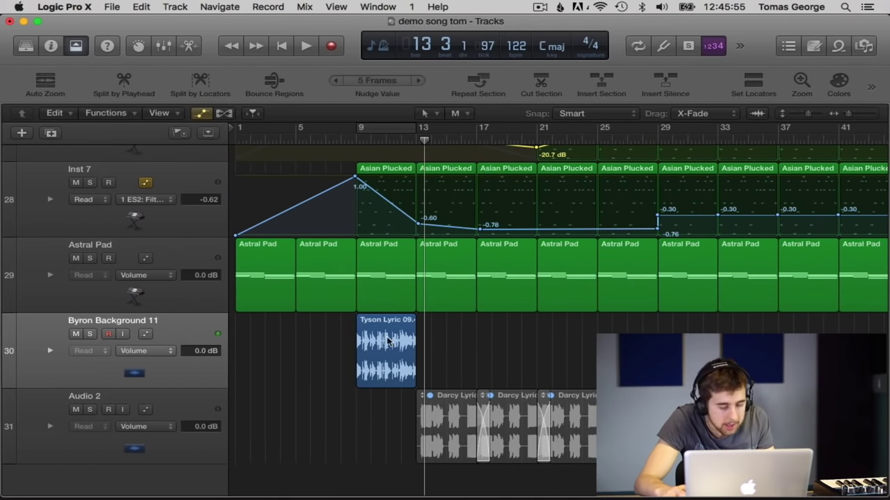
left_click(388, 340)
left_click_drag(388, 340, 514, 346)
left_click(393, 340, "shift")
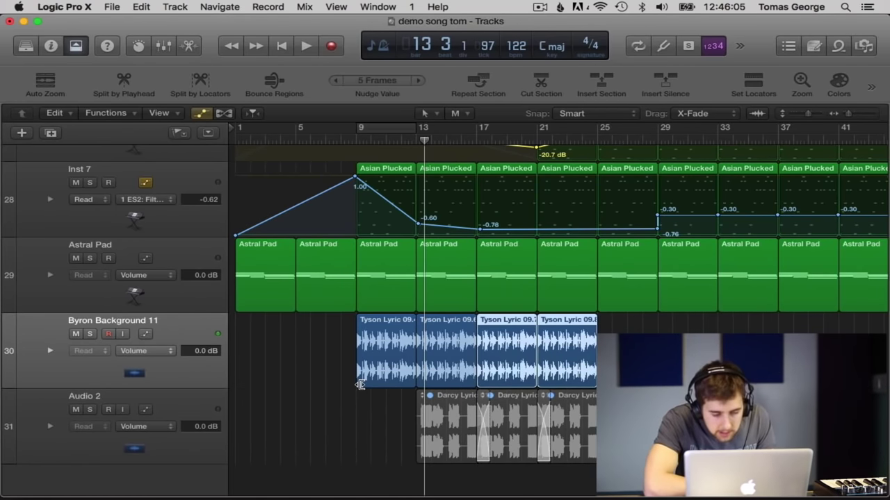
Move the first Darcy Lyric 01 region on Audio 2 to bar 9 and unmute it.
left_click(432, 435)
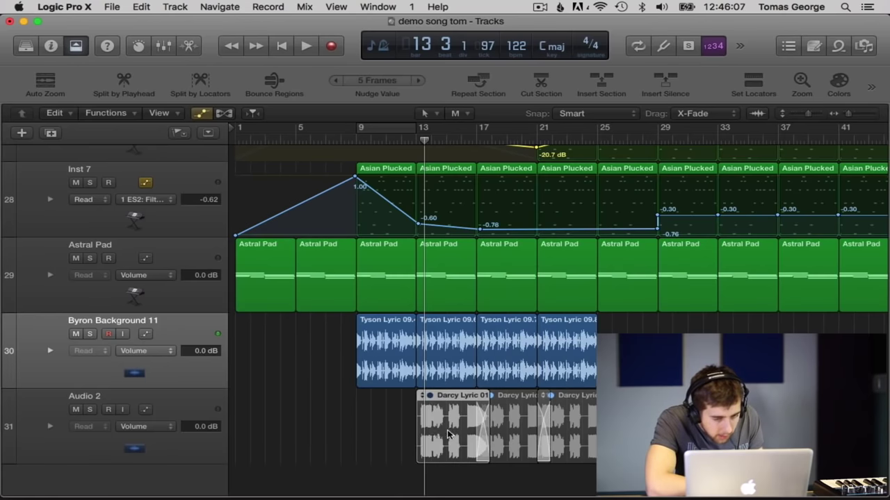
left_click_drag(449, 435, 387, 431)
key("super")
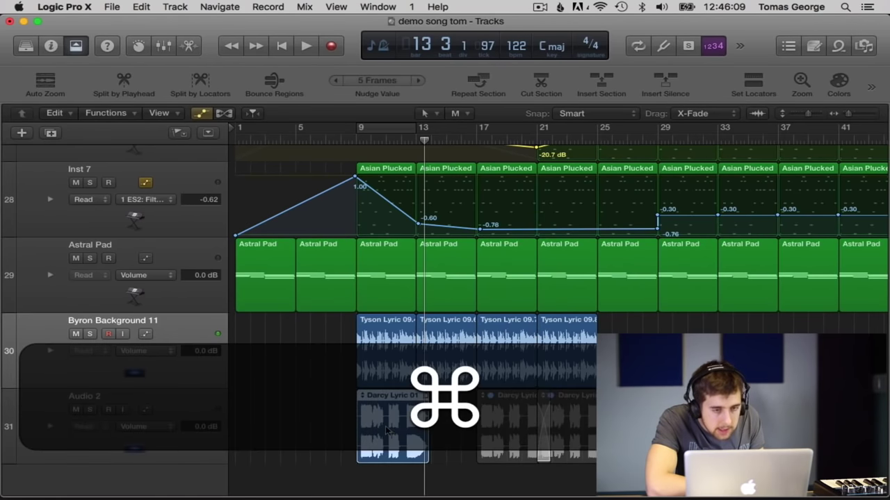
Cycle bars 9 to 13 and time-stretch the Darcy Lyric 01 region to the locators, converting the compressed file.
left_click(379, 129)
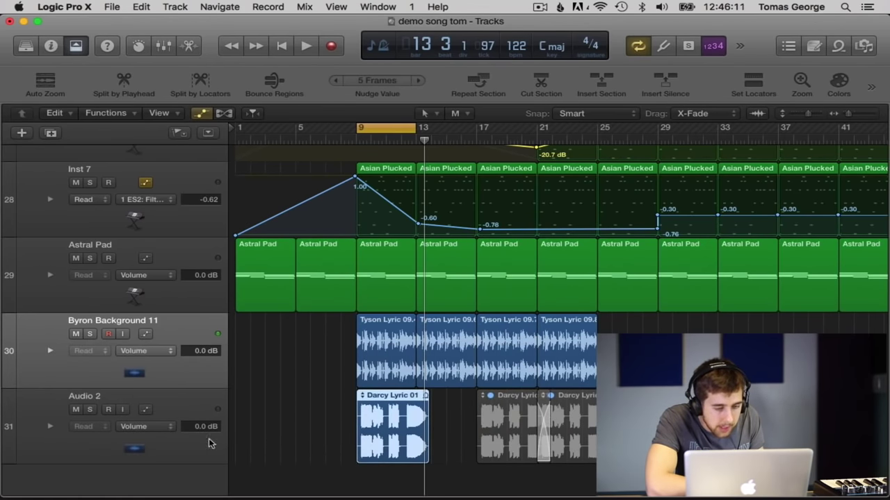
left_click(167, 401)
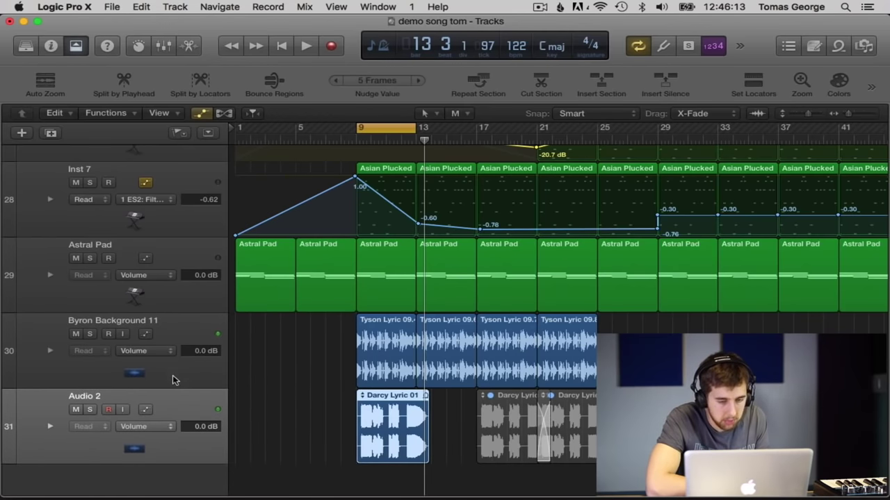
left_click(104, 113)
left_click(102, 117)
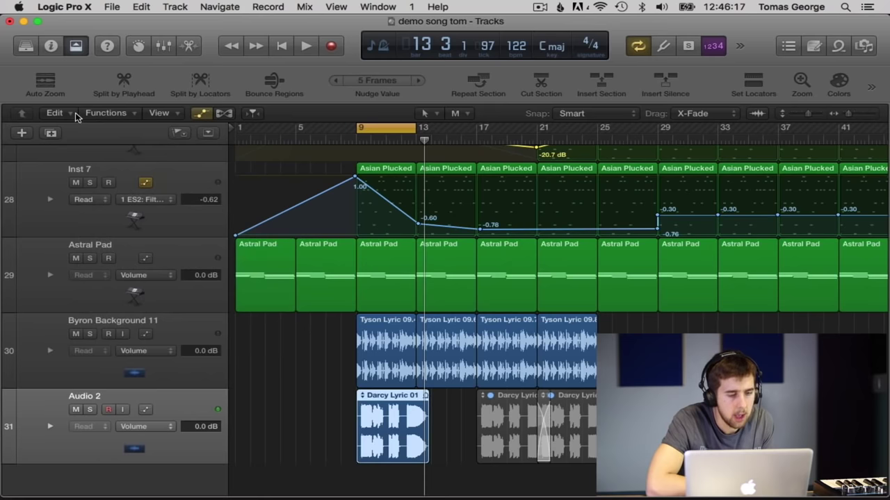
left_click(54, 113)
mouse_move(163, 363)
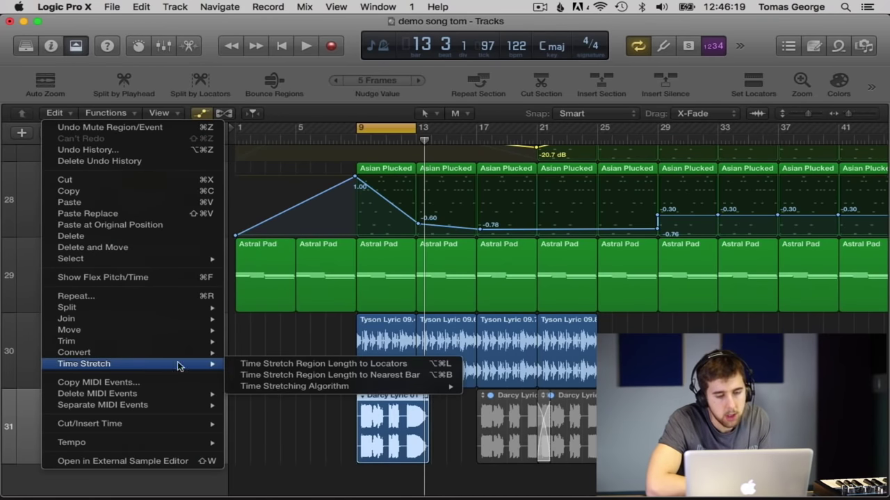
left_click(341, 363)
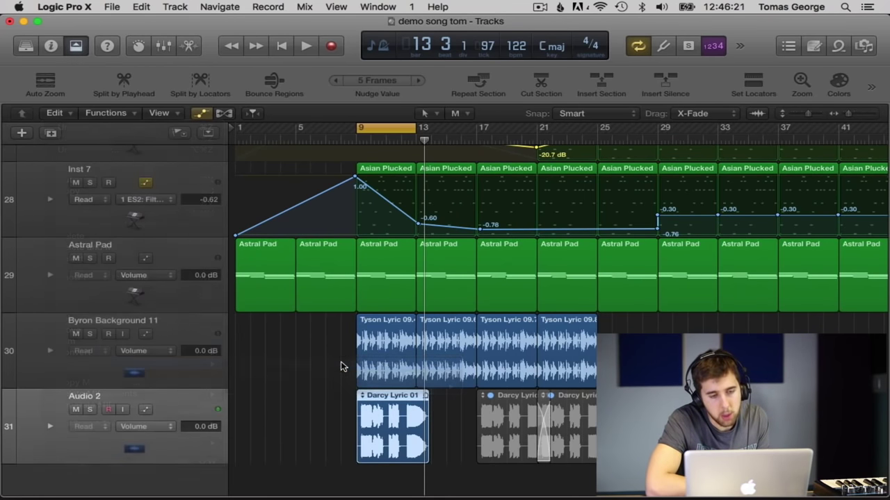
left_click(541, 193)
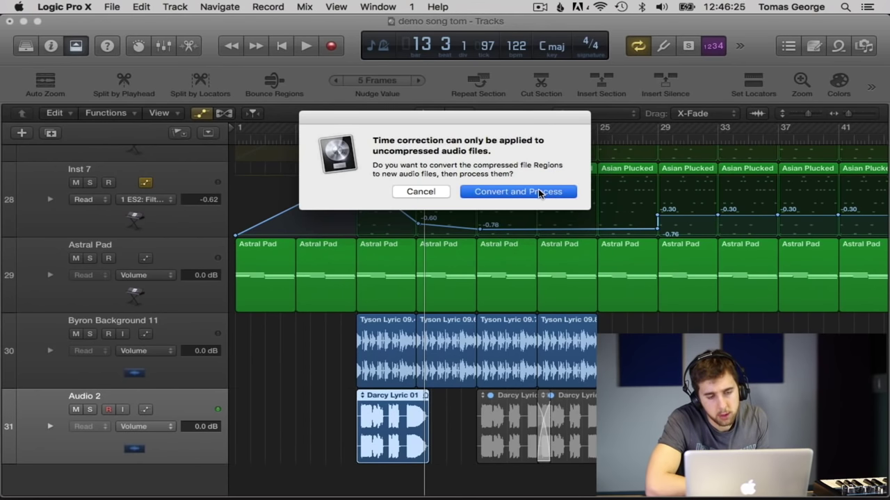
Audition the stretched Darcy Lyric region and move it about one beat earlier so its first phrase starts at bar 9.
key("space")
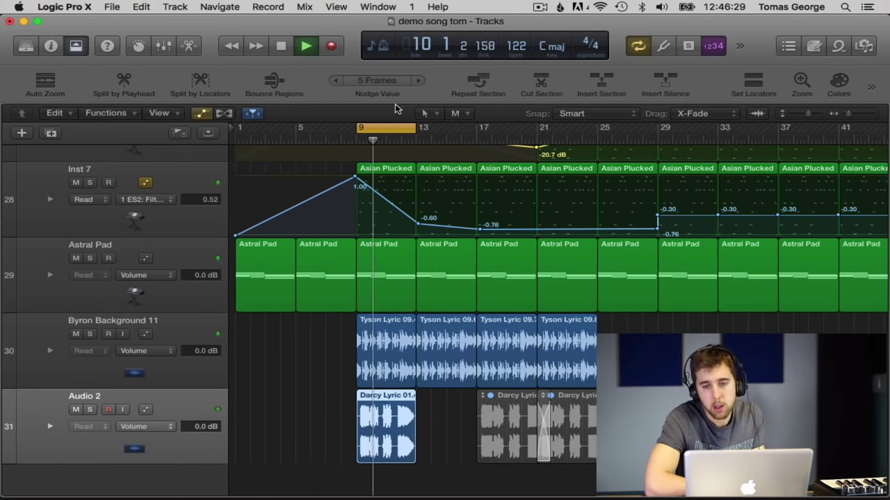
left_click(859, 114)
left_click(860, 113)
left_click(859, 113)
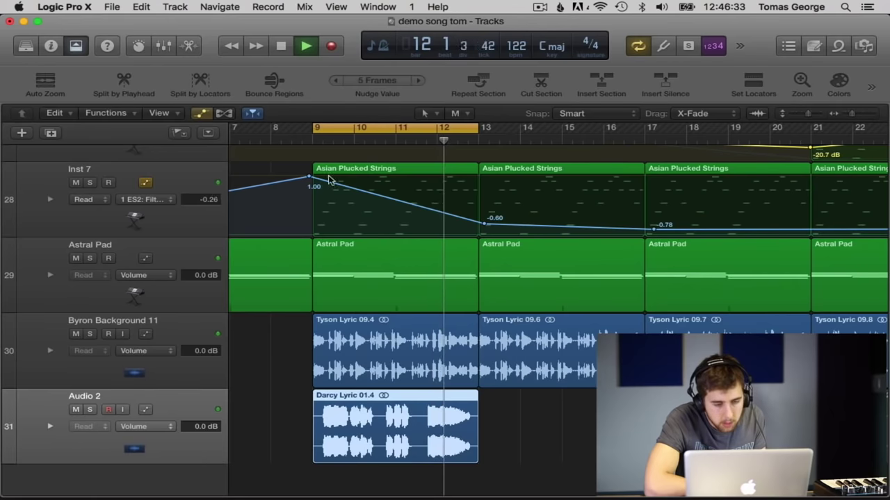
key("space")
left_click_drag(363, 426, 351, 426)
key("space")
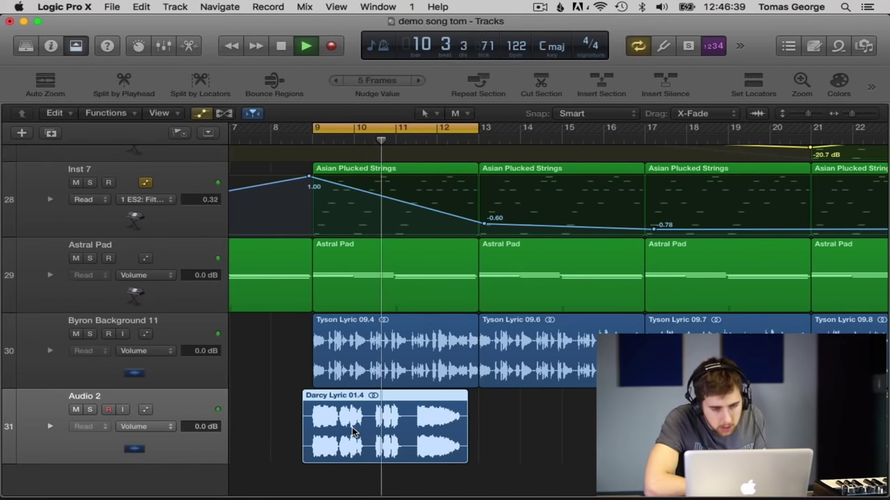
key("space")
Split the Darcy Lyric region into four phrases, cutting at about bar 9 beat 3, bar 10 beat 3 and bar 11 beat 3.
left_click(864, 117)
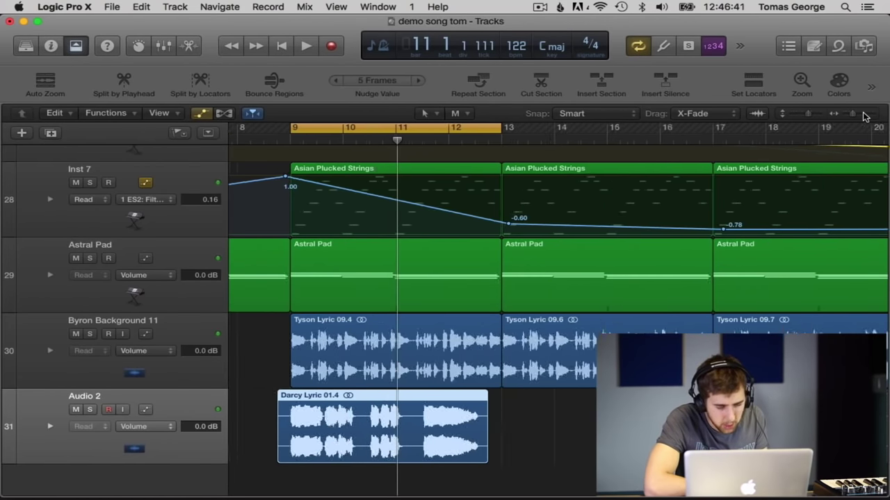
left_click(863, 117)
scroll(496, 342, "left", 5)
left_click(273, 409)
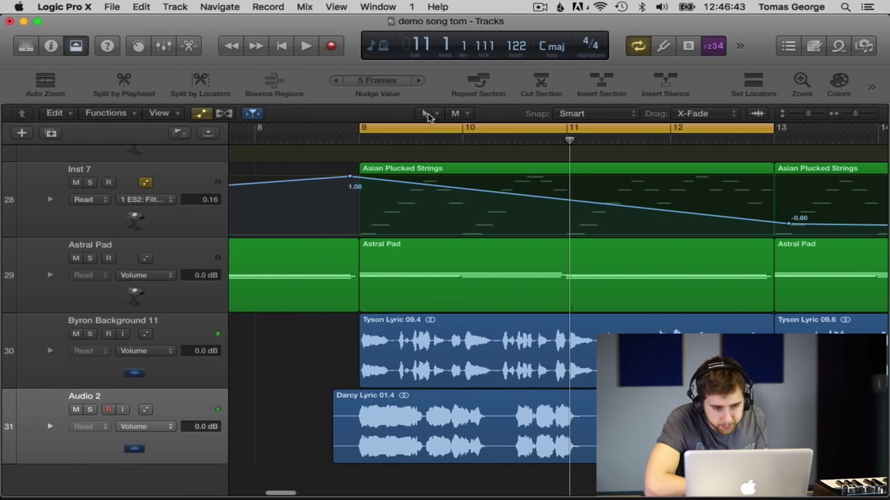
left_click_drag(472, 142, 423, 143)
left_click(439, 411)
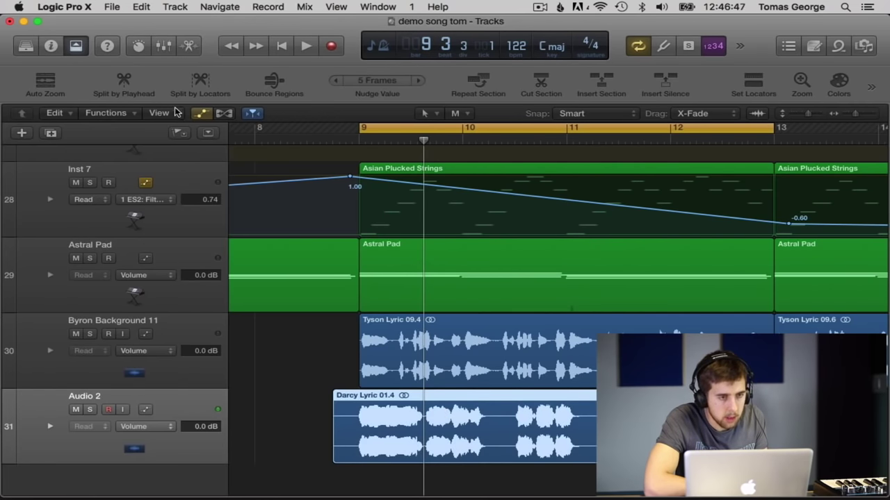
left_click(118, 77)
left_click_drag(534, 136, 513, 138)
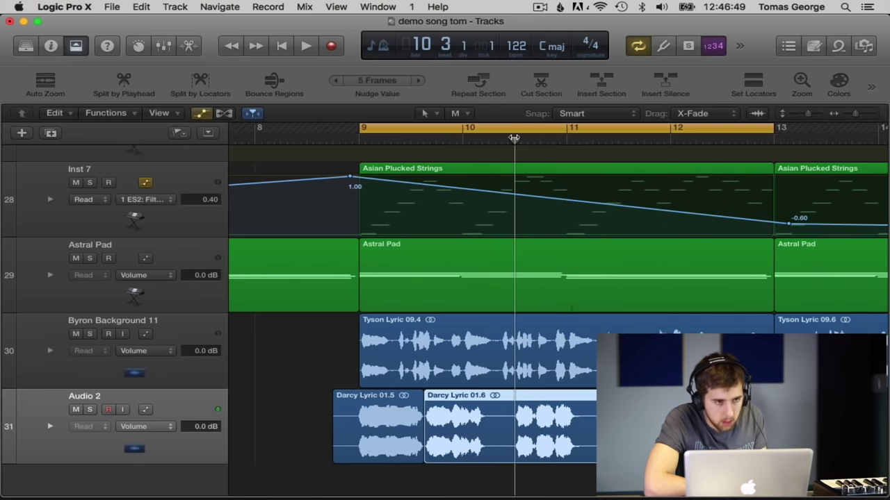
left_click(121, 84)
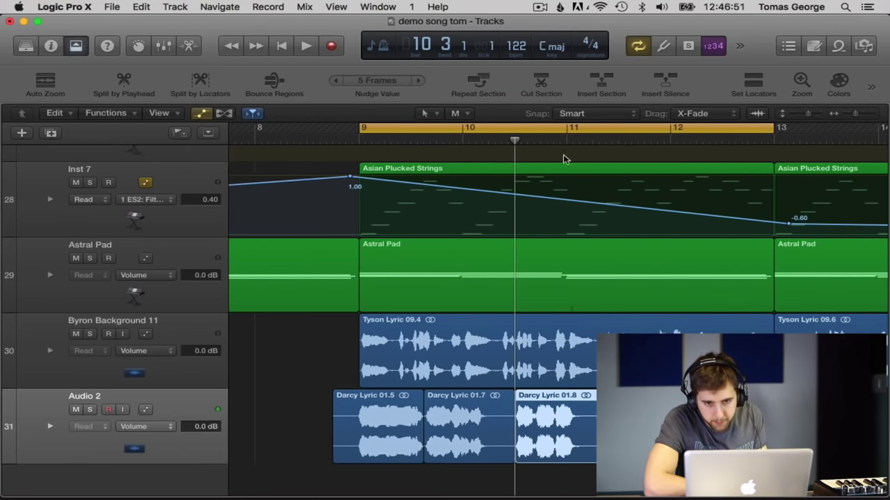
left_click_drag(648, 140, 617, 141)
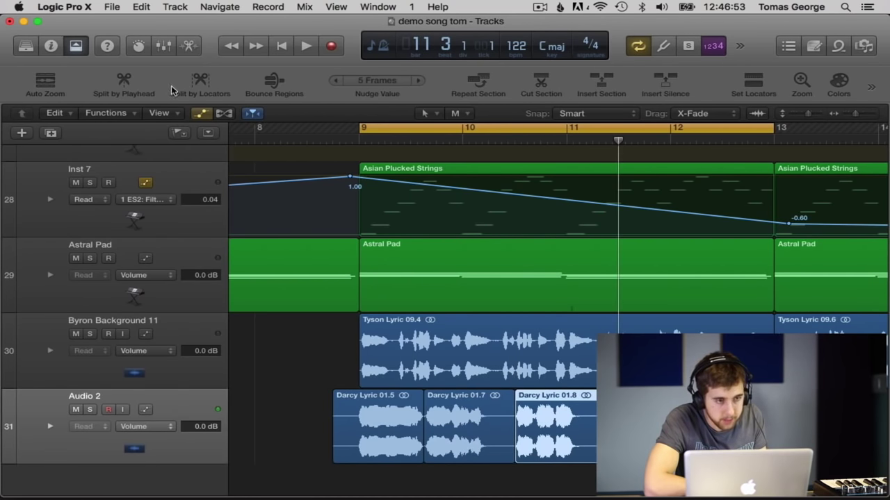
left_click(129, 81)
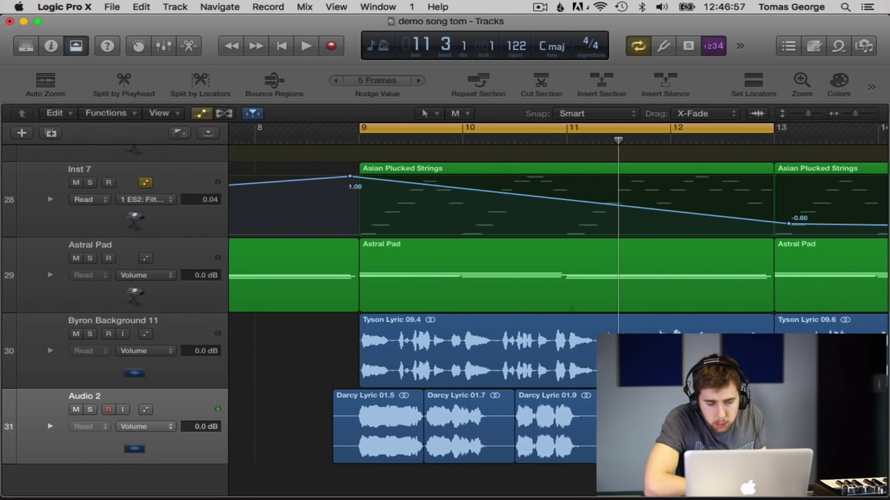
Move the last three Darcy Lyric phrases together so the second phrase starts at bar 10, and audition the result.
left_click_drag(625, 480, 522, 423)
key("space")
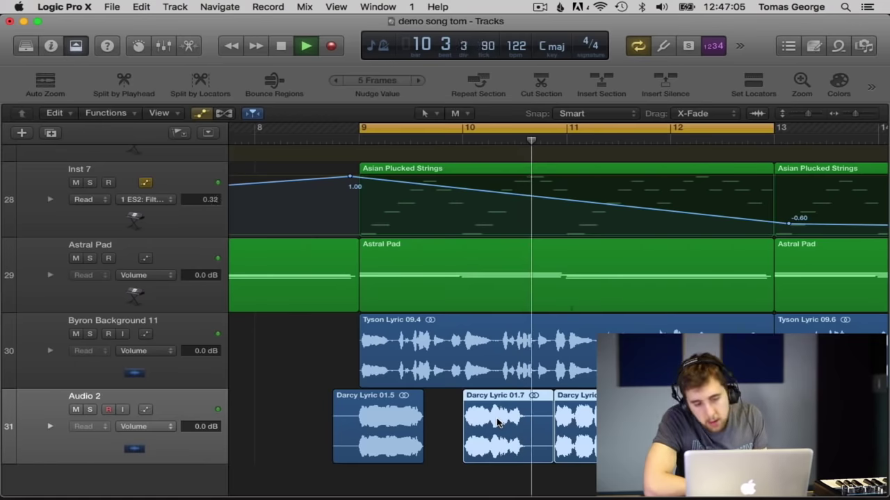
key("space")
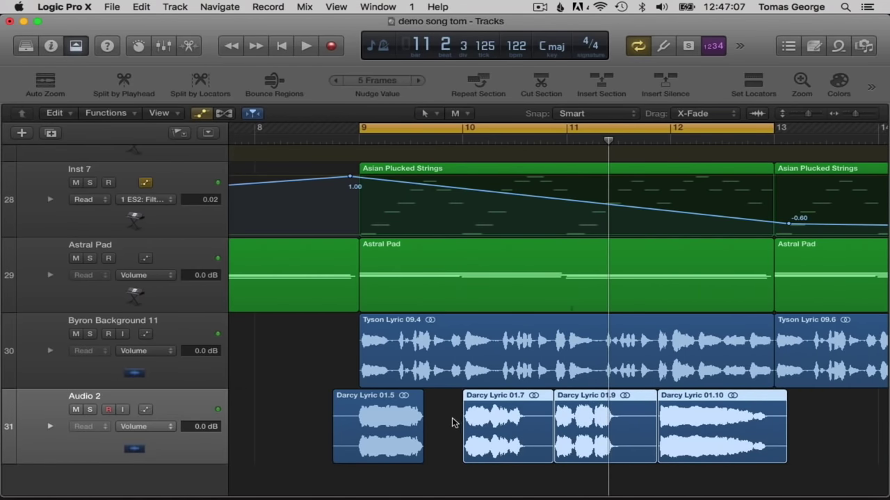
Move the second Darcy Lyric phrase behind the long final one and place the third phrase at bar 10, then play it back.
left_click(452, 418)
left_click(500, 422)
left_click_drag(500, 422, 824, 422)
left_click(570, 426)
left_click_drag(570, 426, 479, 427)
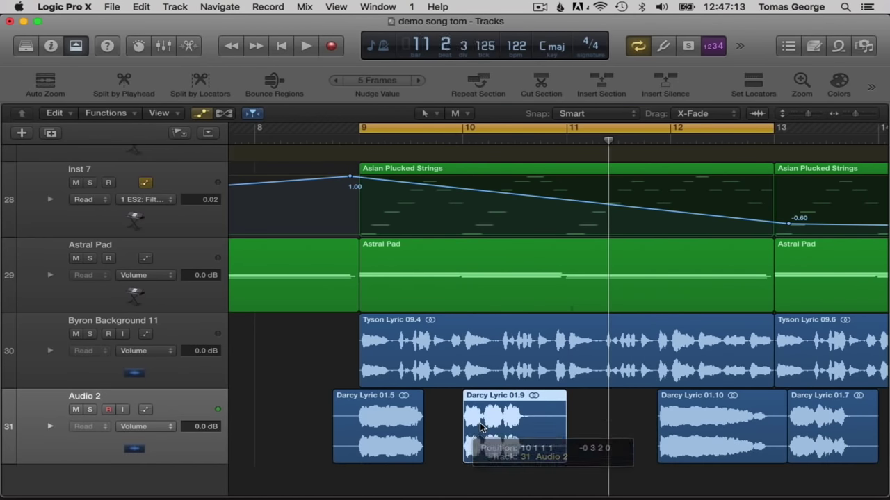
key("space")
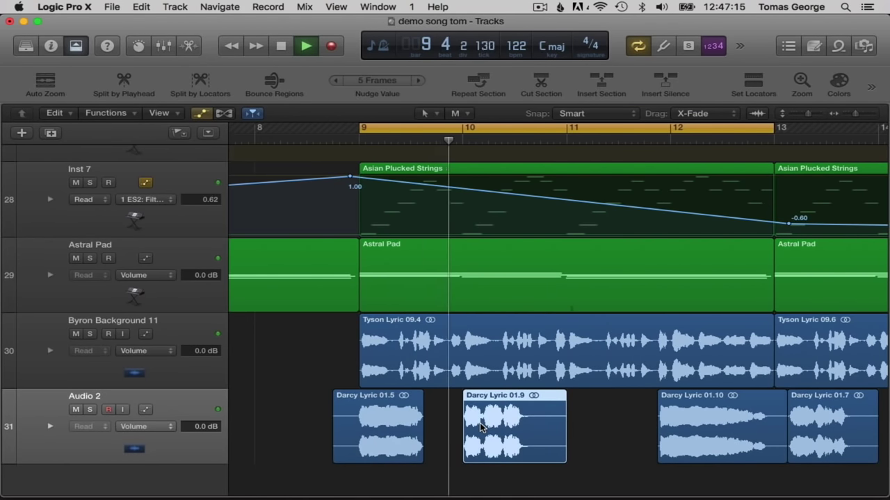
Stop playback and delete the displaced second phrase that follows the long final phrase on Audio 2.
scroll(637, 423, "right", 5)
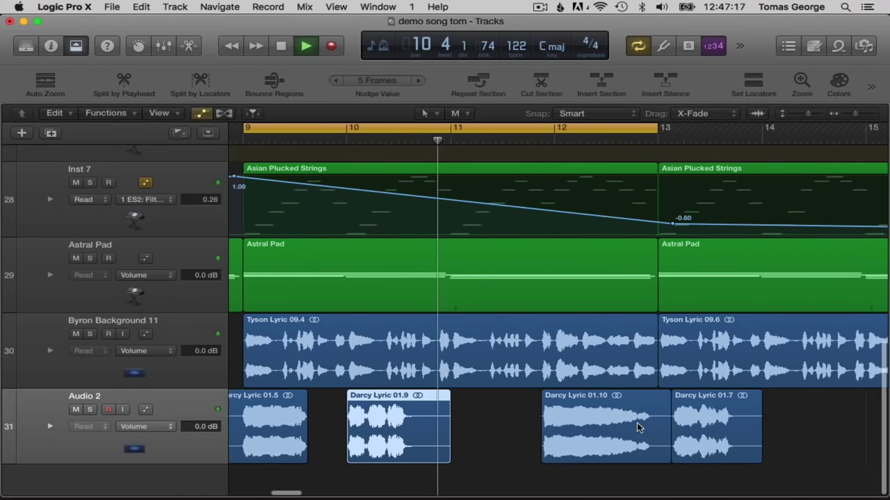
left_click_drag(774, 434, 594, 436)
key("space")
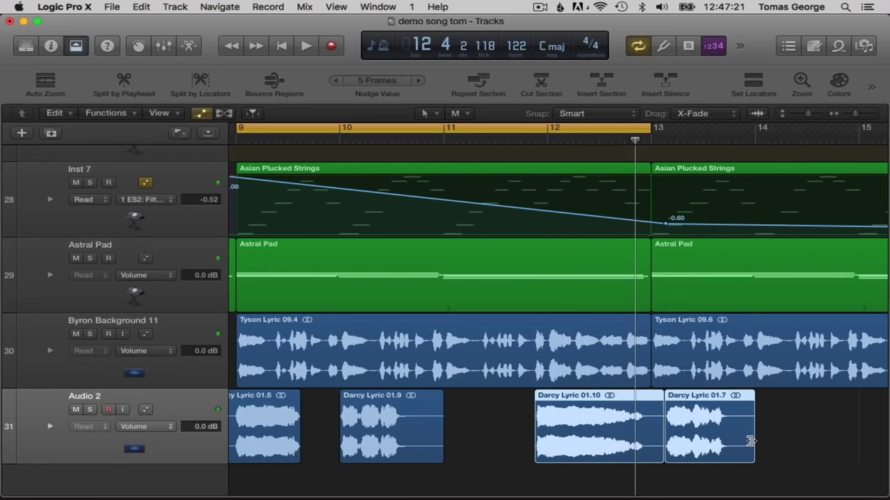
left_click(787, 440)
left_click(733, 425)
key("Delete")
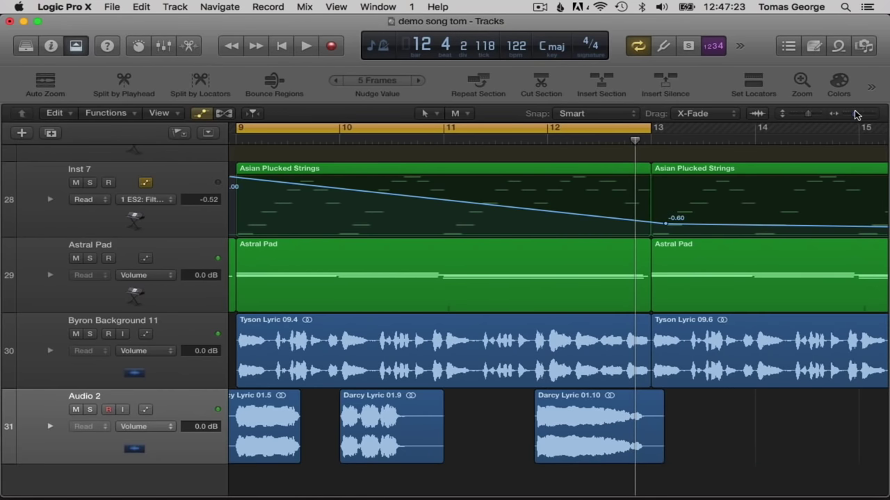
Repeat the two phrases from bars 9 and 10 at bars 11 and 12, and move the long final phrase to bar 15.
left_click_drag(856, 113, 854, 114)
left_click_drag(592, 430, 694, 430)
mouse_move(480, 446)
left_mouse_down()
mouse_move(314, 440)
mouse_move(547, 429)
mouse_move(478, 434)
left_mouse_up()
left_click_drag(492, 140, 474, 141)
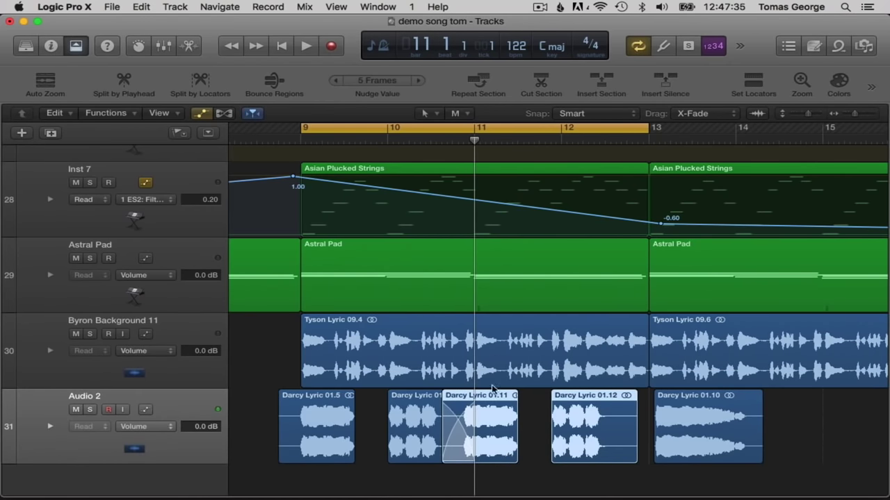
left_click_drag(494, 422, 711, 408)
scroll(682, 427, "right", 3)
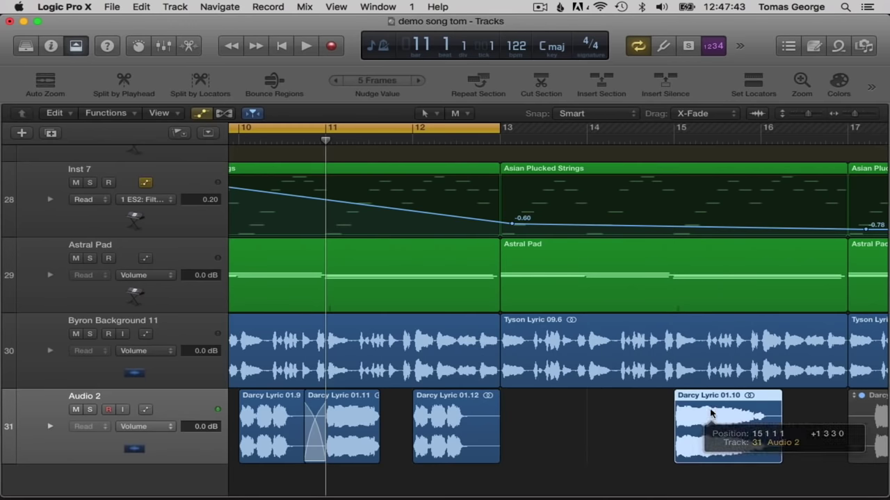
Copy the two phrases from bars 9 and 10 to bars 13 and 14, and extend the cycle range to bar 17.
scroll(581, 430, "left", 5)
left_click_drag(281, 428, 425, 431)
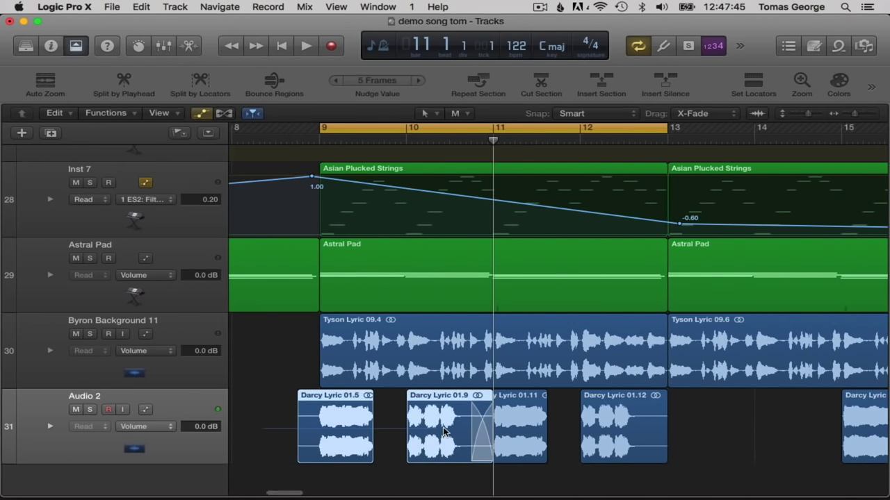
left_click_drag(315, 427, 664, 416)
scroll(521, 125, "right", 4)
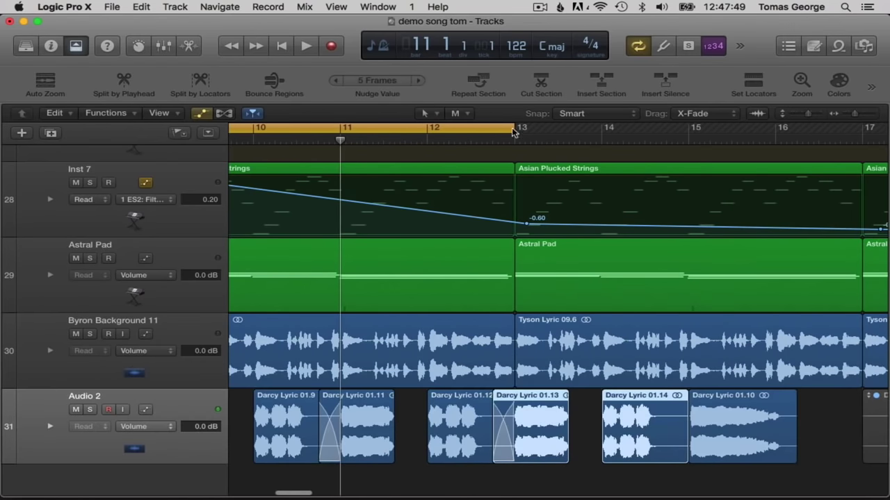
left_click(511, 132)
left_click_drag(512, 132, 847, 131)
scroll(591, 174, "left", 6)
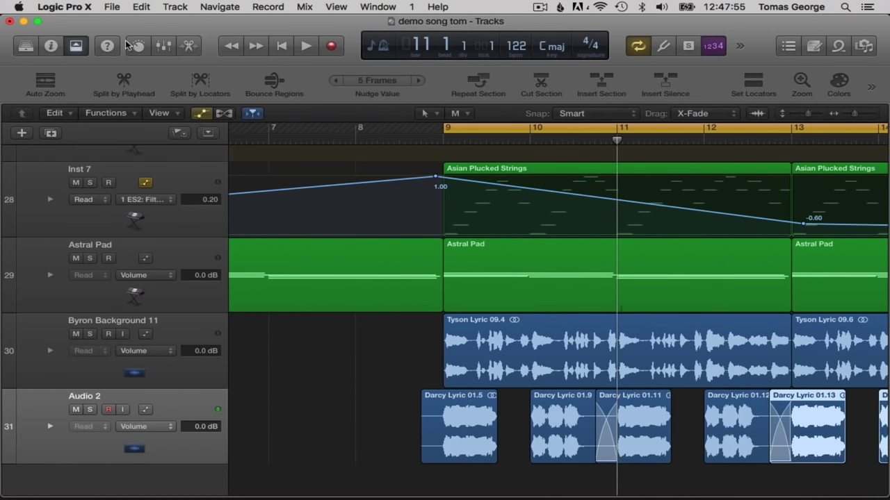
In the mixer, copy the Delay Designer and Space Designer effects from the Byron Background 11 channel to Audio 2 during playback.
left_click(165, 47)
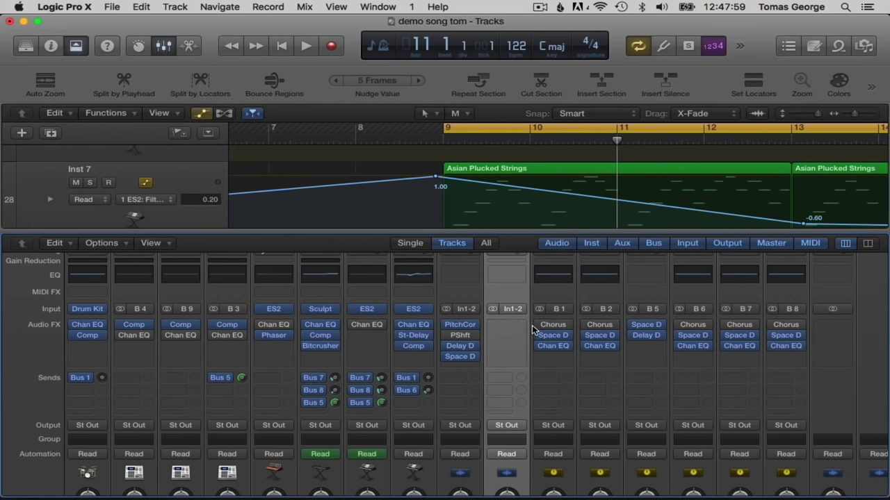
key("space")
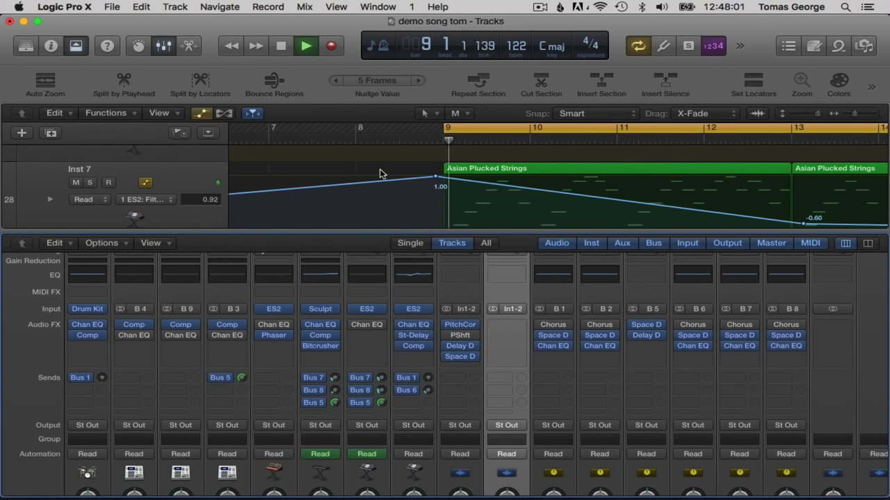
scroll(380, 175, "down", 3)
scroll(380, 176, "down", 2)
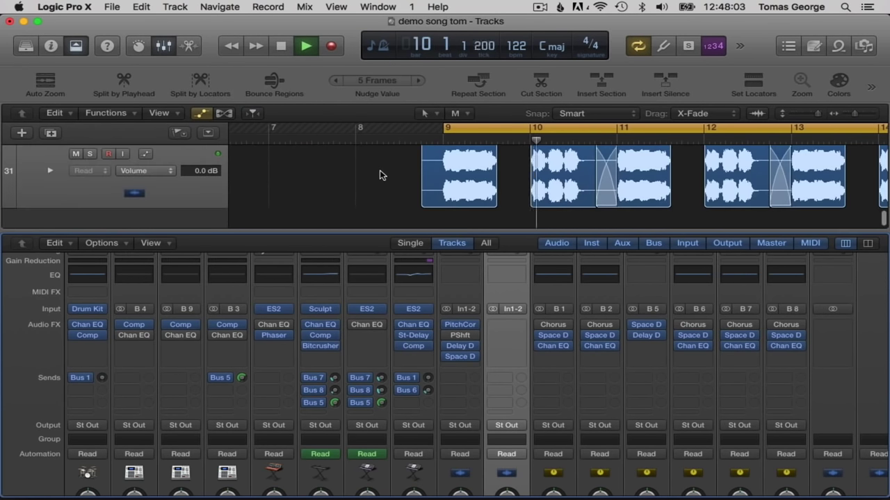
key("space")
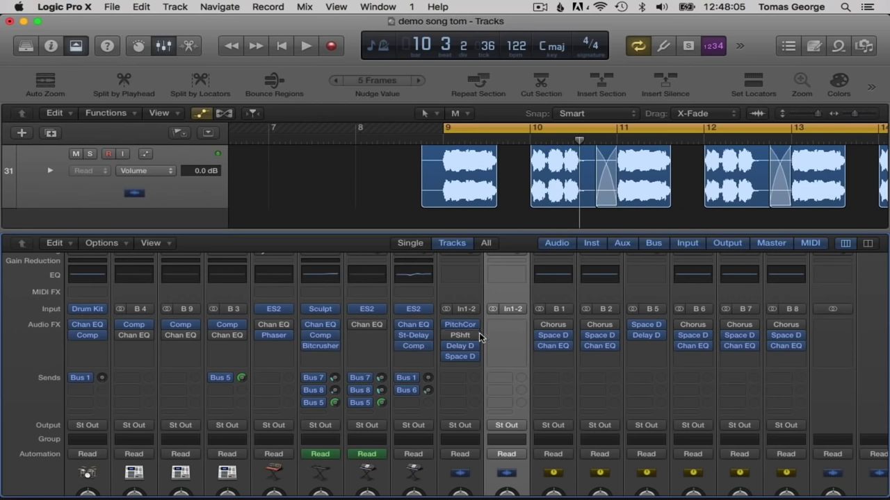
left_click_drag(462, 349, 505, 330)
key("alt+super+space")
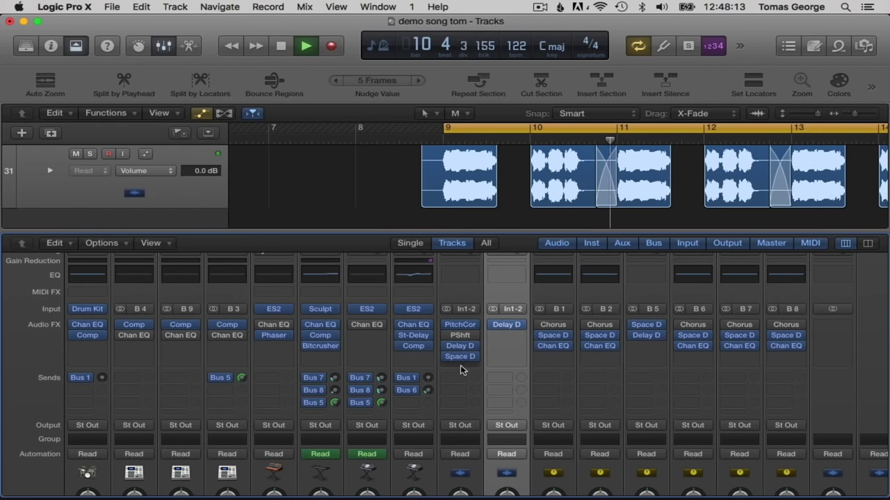
left_click_drag(460, 358, 507, 336)
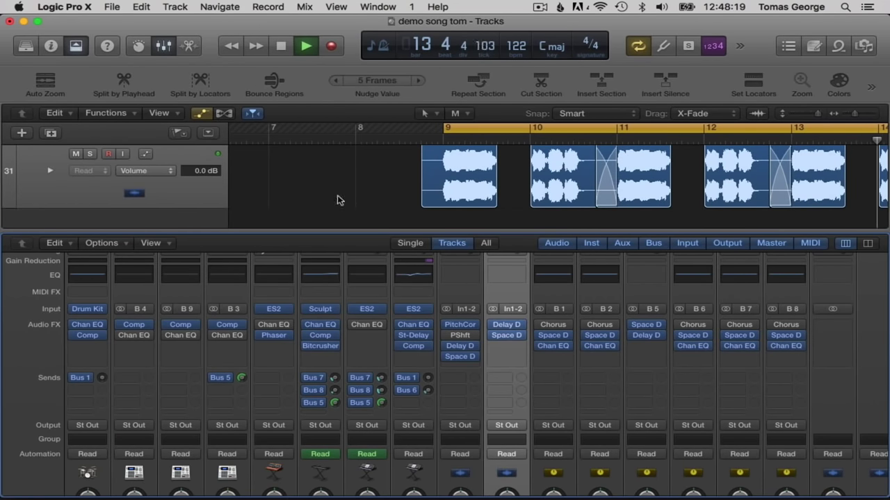
Bypass Delay Designer on the Audio 2 channel and replay the cycle to hear the vocal with only Space Designer.
mouse_move(495, 336)
left_click(494, 328)
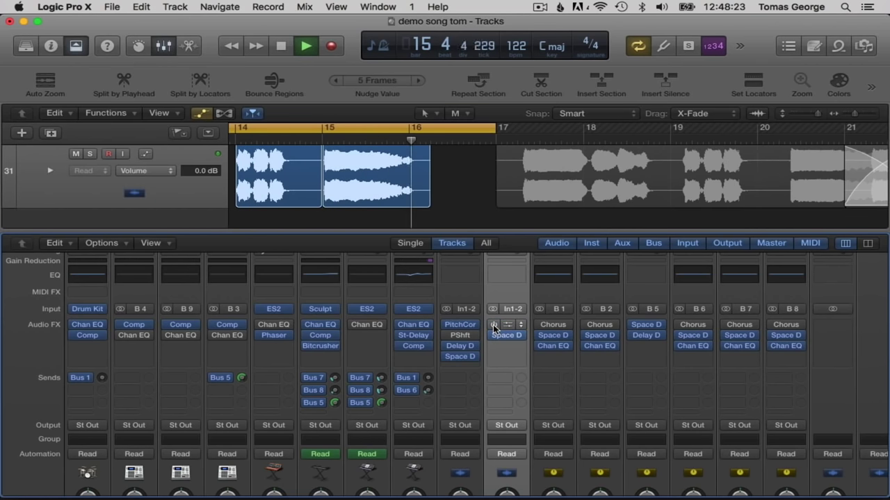
key("space")
key("space")
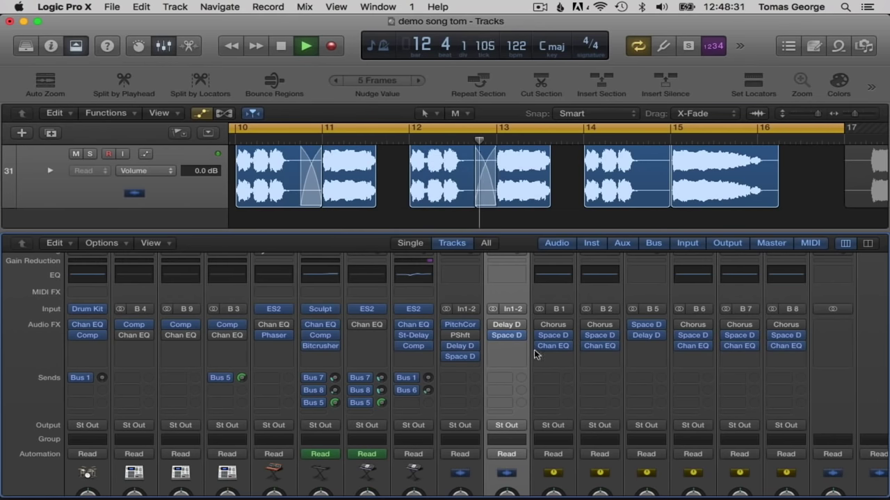
Close the mixer, turn off cycle mode, stop playback and save the project.
left_click_drag(854, 114, 852, 113)
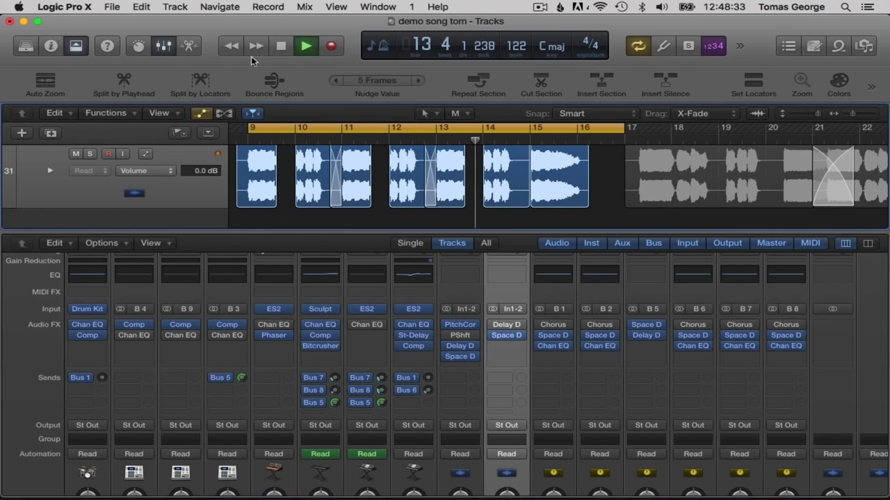
left_click(167, 46)
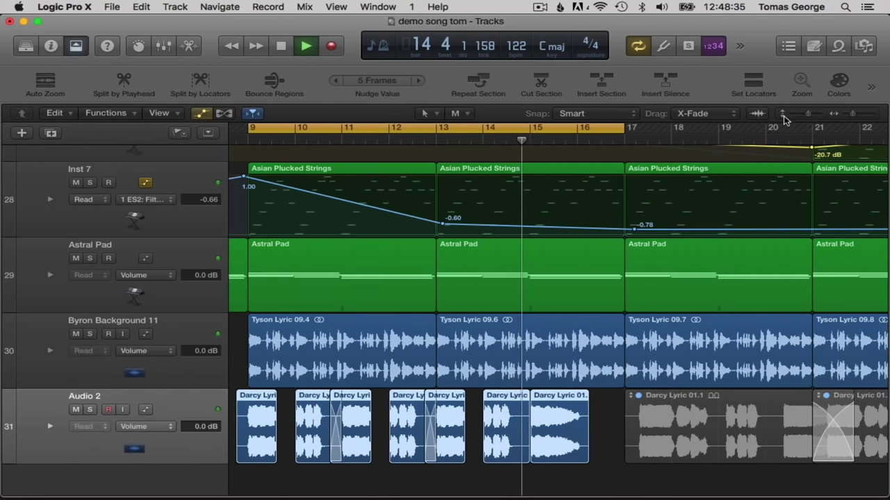
left_click_drag(853, 114, 849, 114)
scroll(451, 214, "left", 1)
scroll(451, 213, "left", 3)
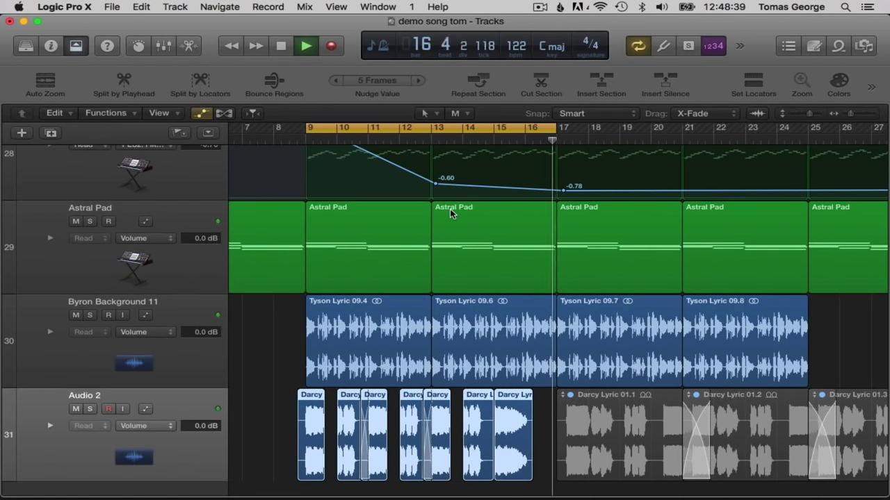
left_click(433, 129)
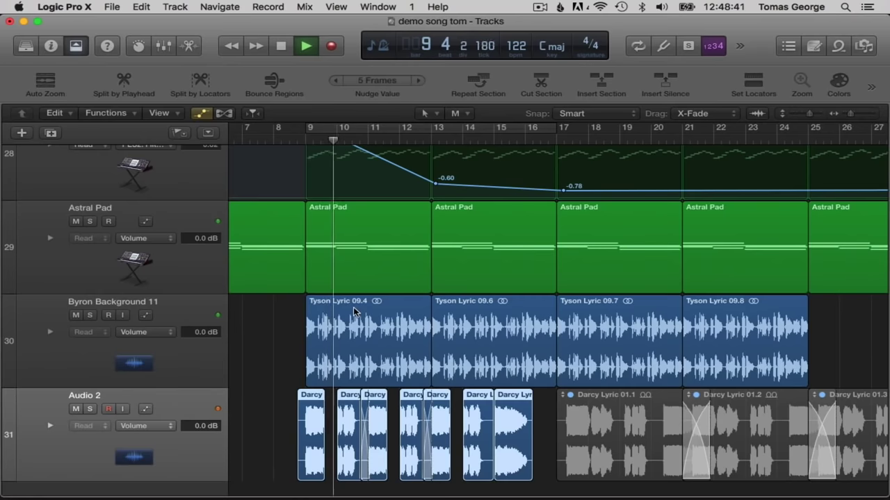
key("space")
key("cmd+s")
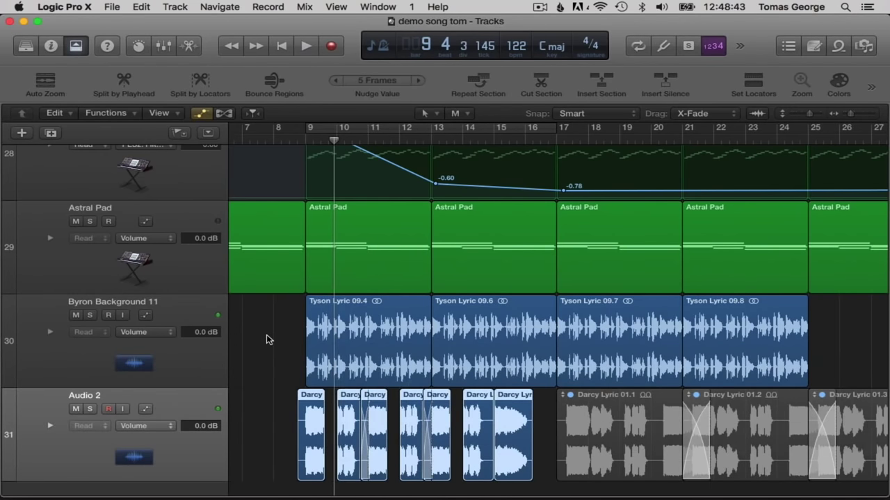
key("Return")
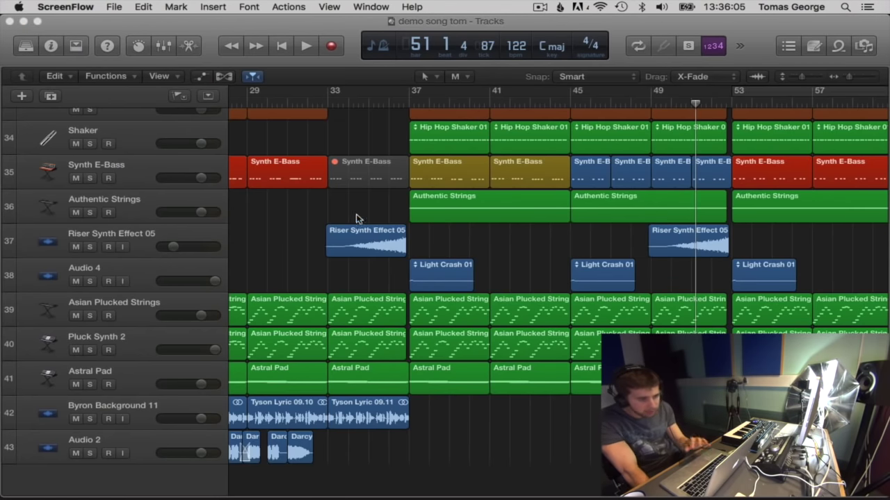
scroll(472, 260, "up", 5)
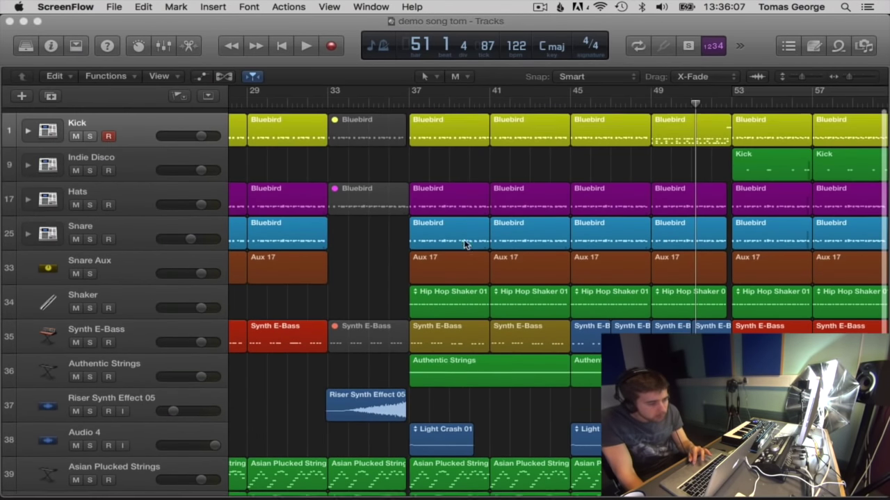
scroll(414, 237, "down", 3)
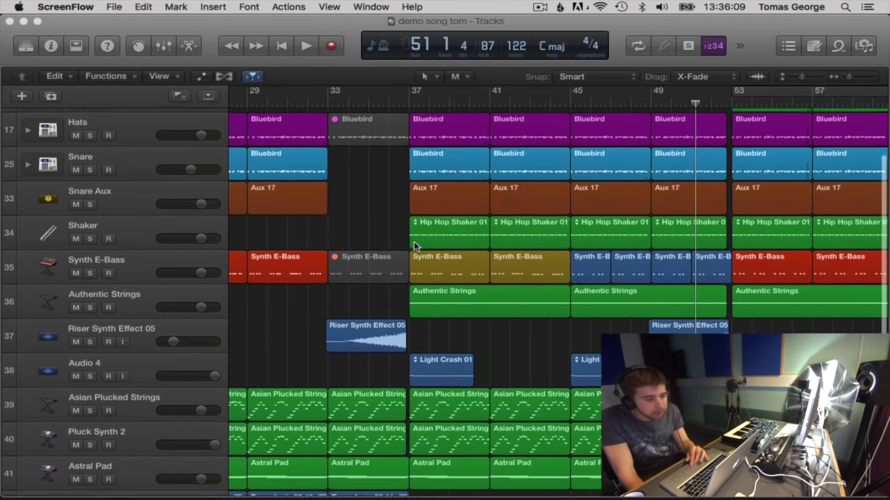
Open the Synth E-Bass region at bar 37 in the Piano Roll, view its notes and close the editor.
scroll(308, 172, "left", 3)
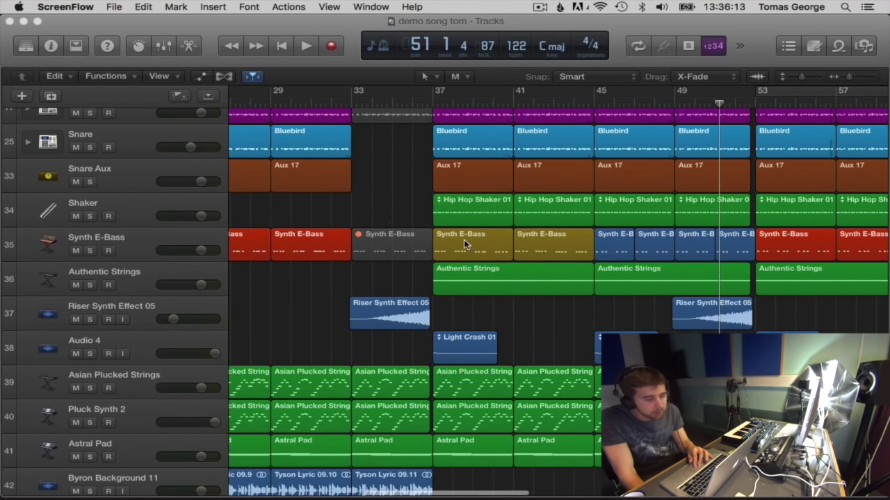
left_click(464, 239)
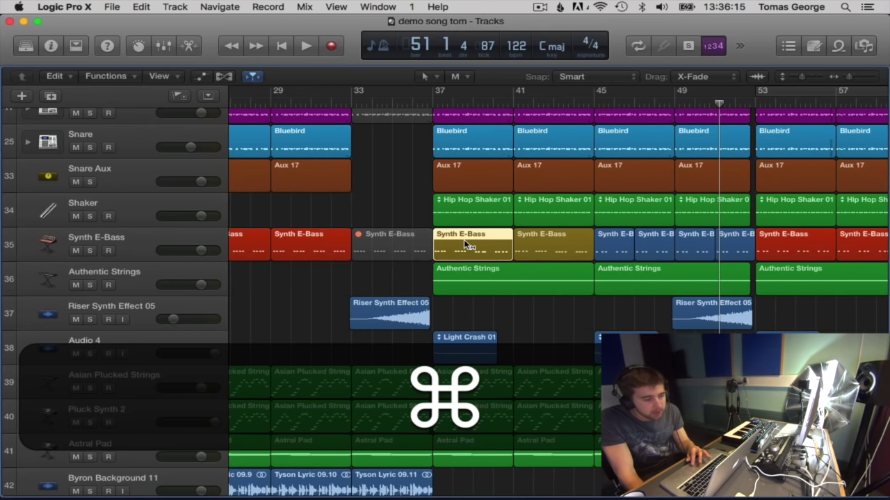
key("super+4")
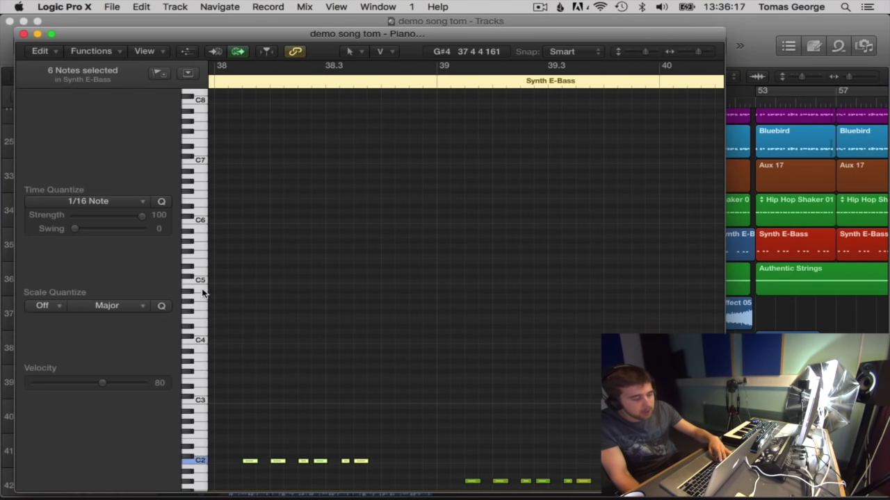
scroll(347, 379, "down", 3)
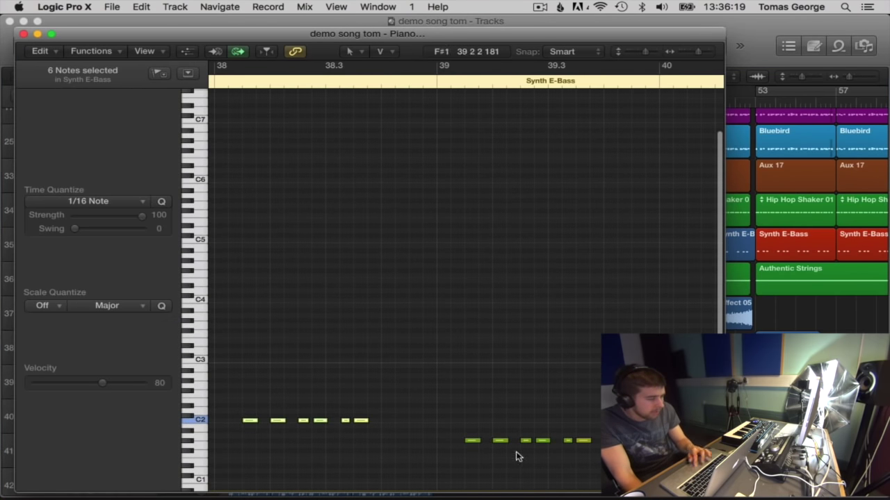
left_click(23, 33)
left_click(561, 305)
left_click(375, 318)
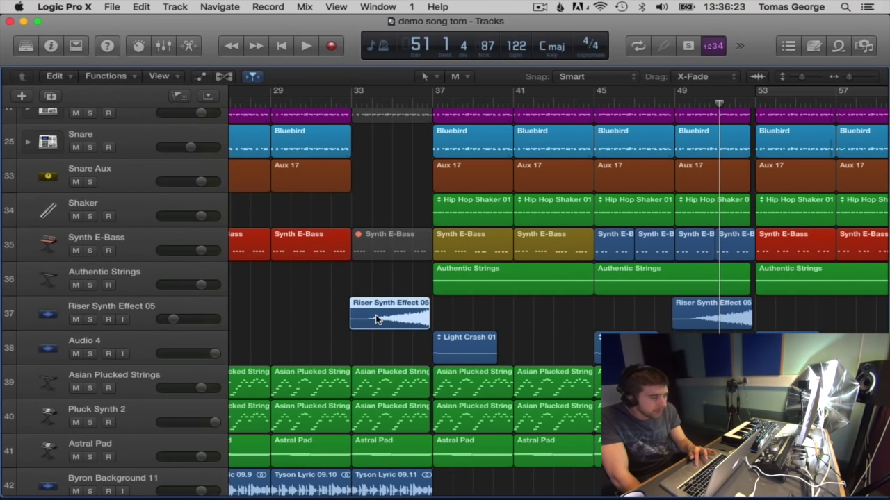
key("super")
key("super+2")
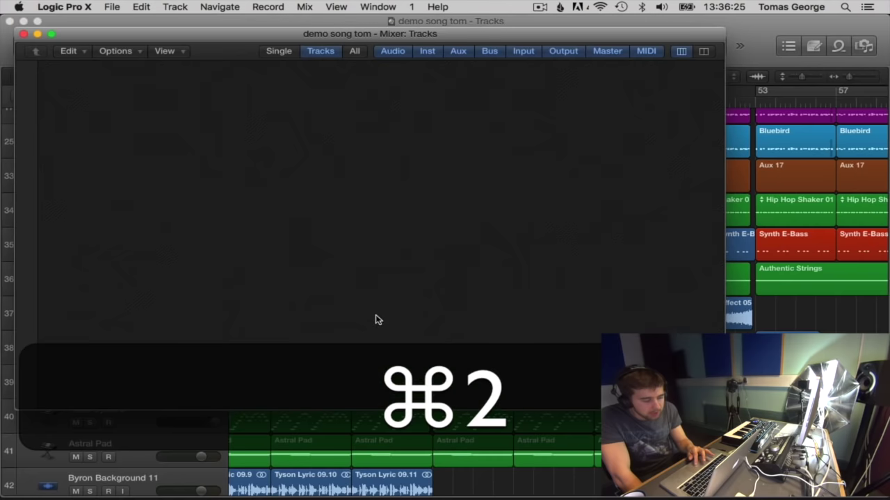
scroll(183, 147, "up", 2)
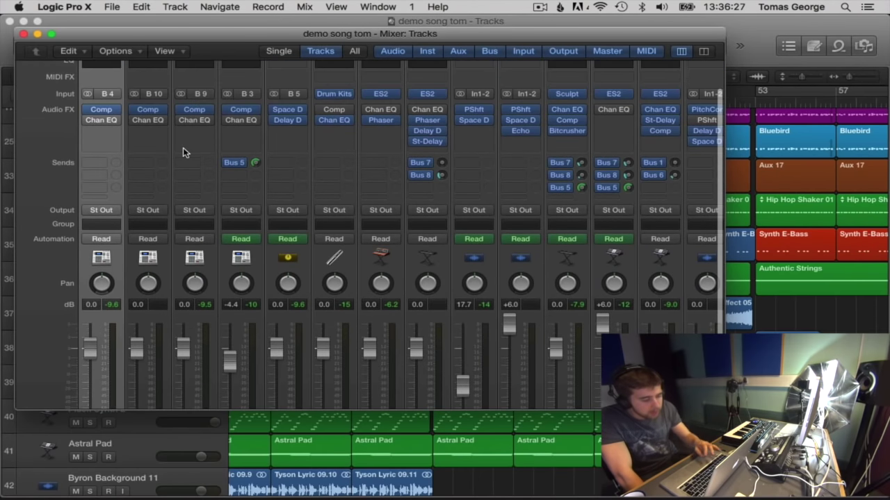
left_click(22, 34)
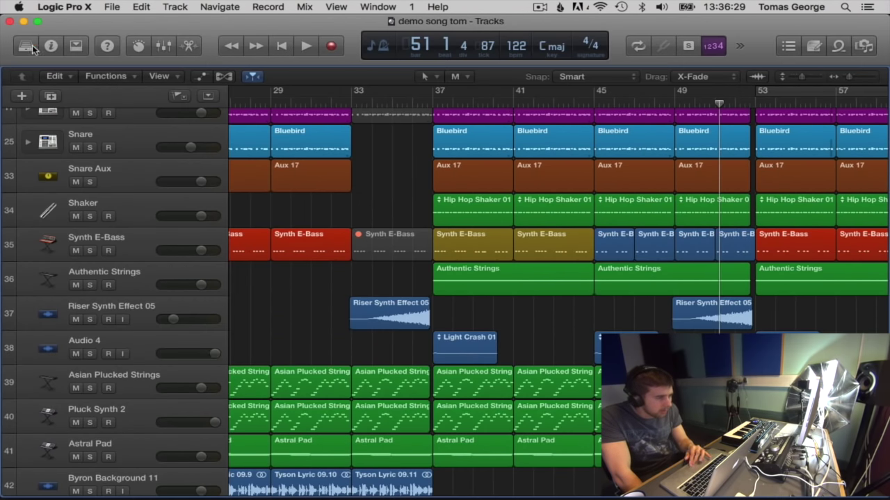
Select the Riser Synth Effect 05 track and try to bring up its channel in the mixer.
left_click(145, 302)
key("super+2")
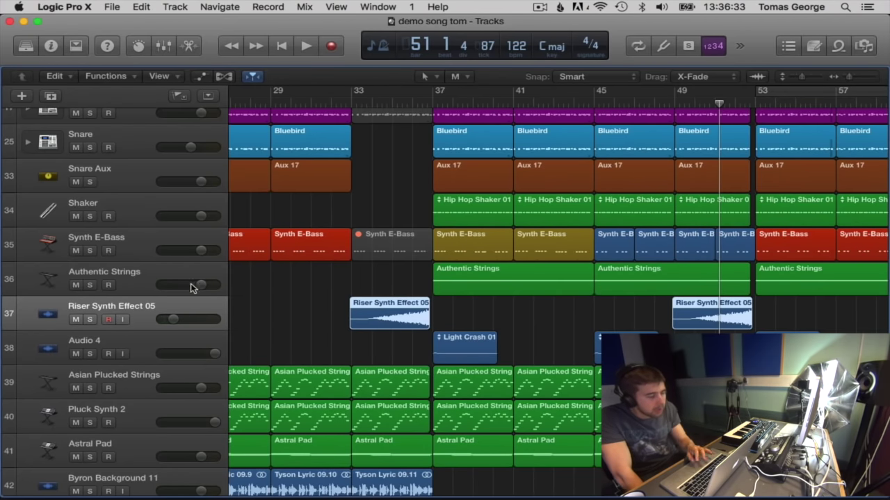
key("super+2")
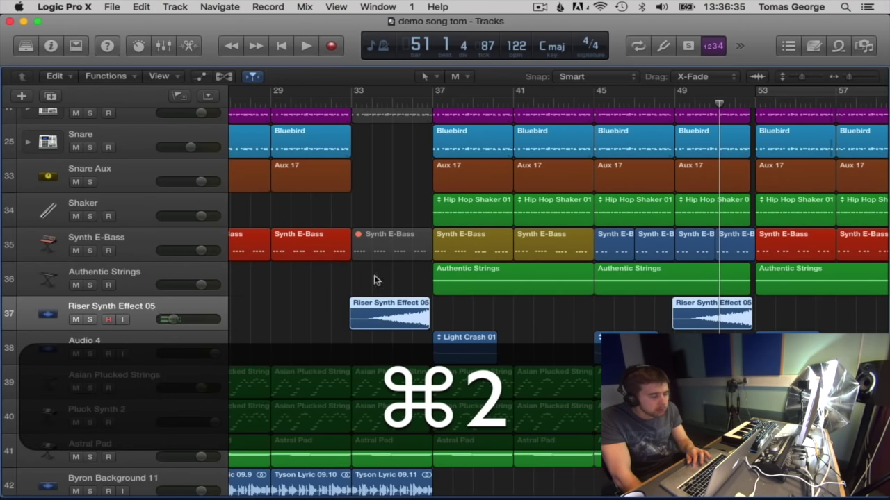
mouse_move(426, 499)
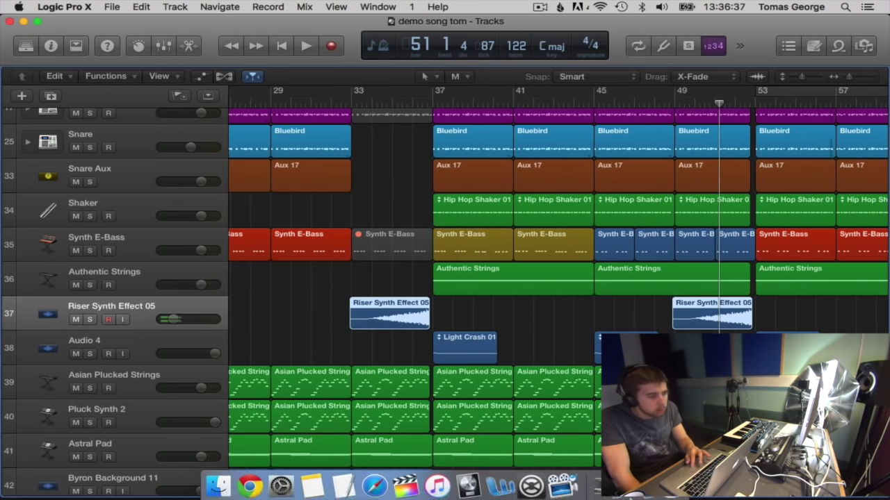
left_click(307, 315)
left_click(388, 313)
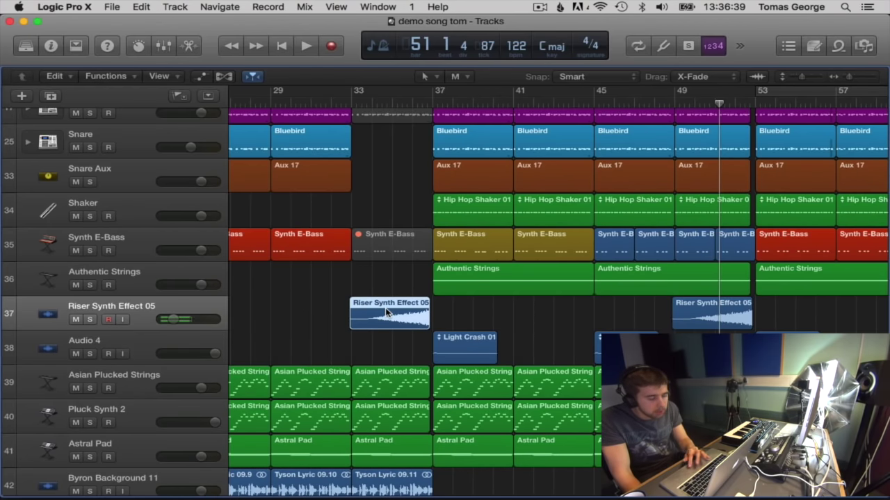
key("super+2")
key("super+3")
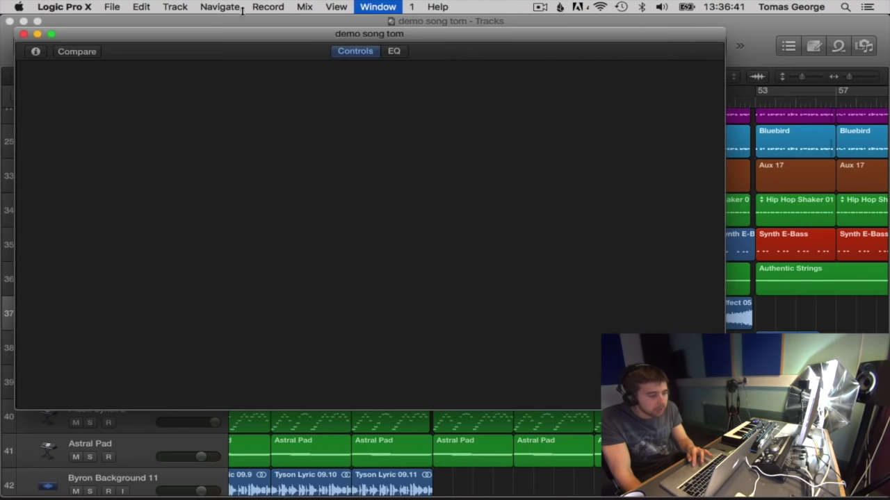
left_click(23, 33)
left_click(311, 324)
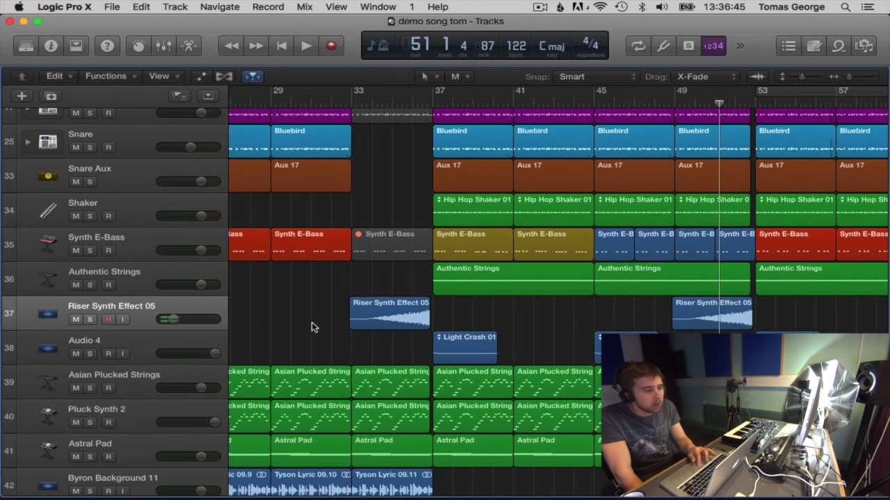
In the mixer, examine the Pitch Shifter and Space Designer settings on the Riser Synth Effect 05 channel, then close the mixer.
key("super+2")
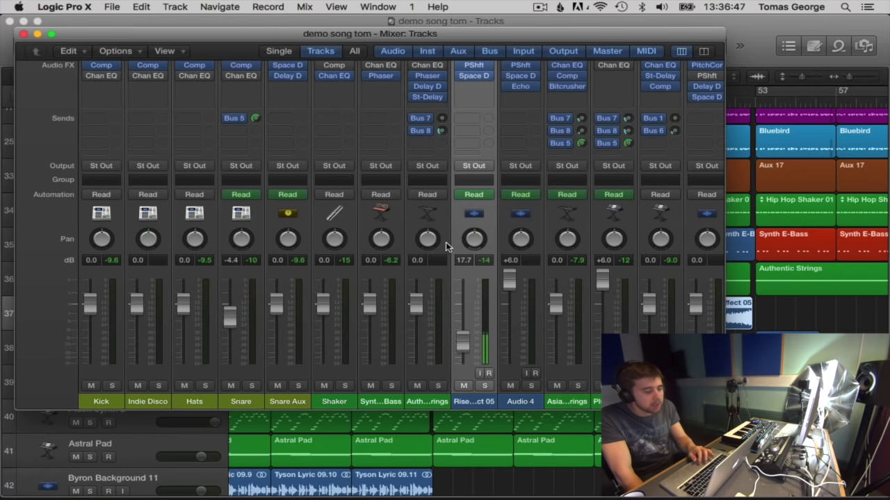
scroll(446, 242, "up", 3)
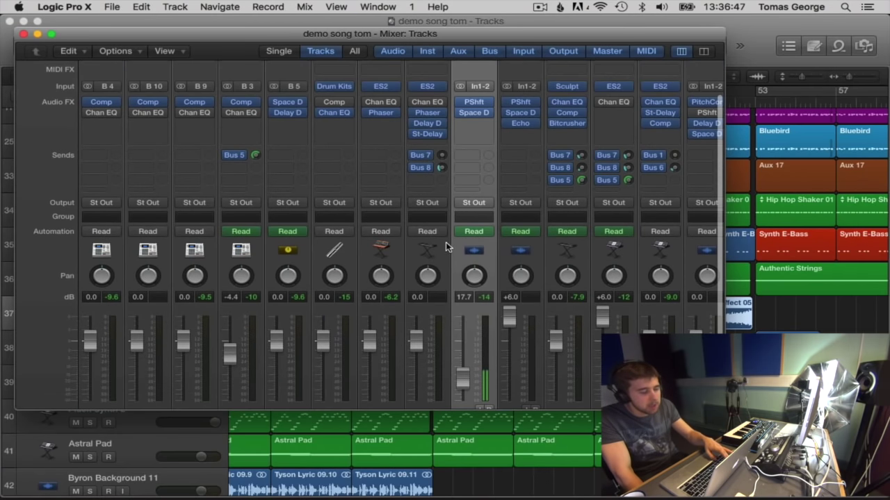
left_click(476, 102)
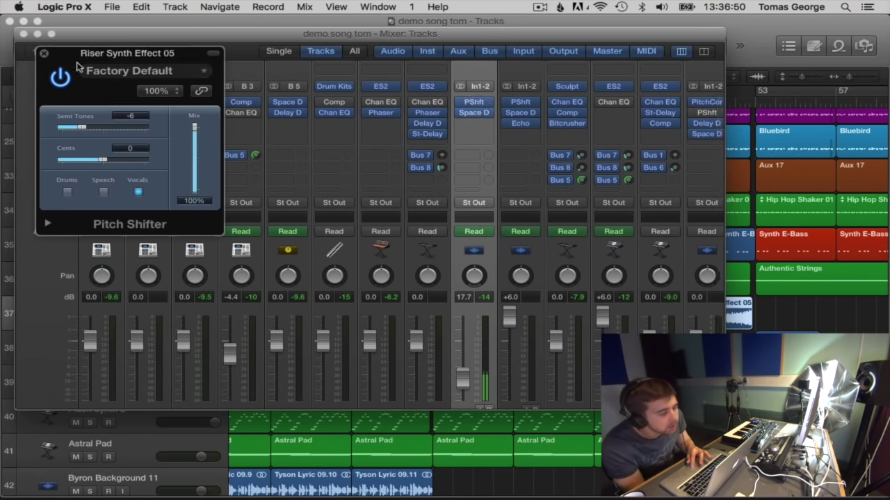
left_click(44, 54)
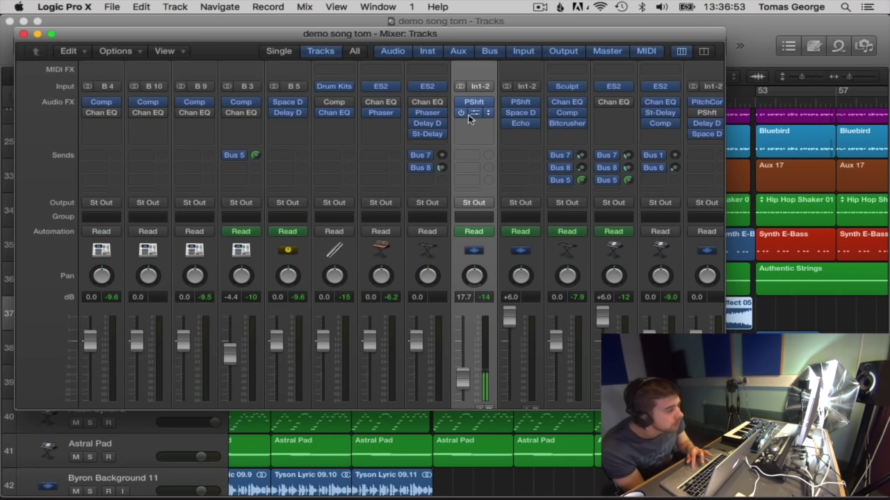
left_click(469, 114)
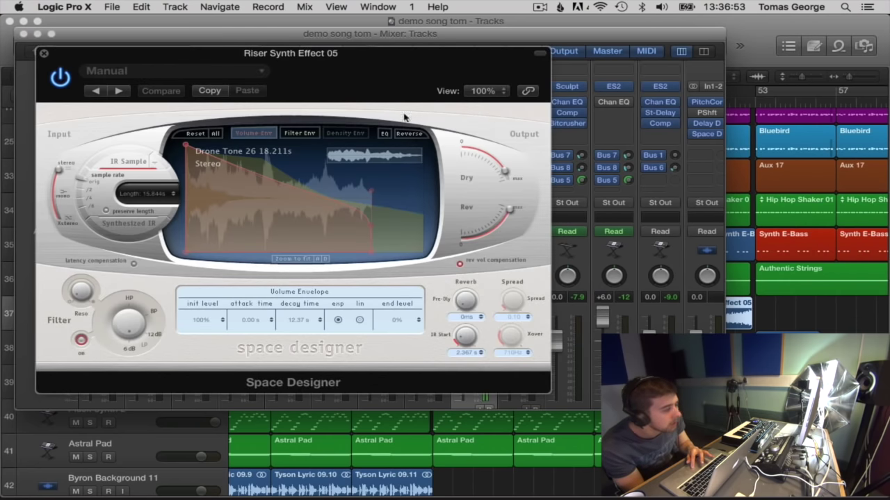
left_click(43, 54)
left_click(22, 35)
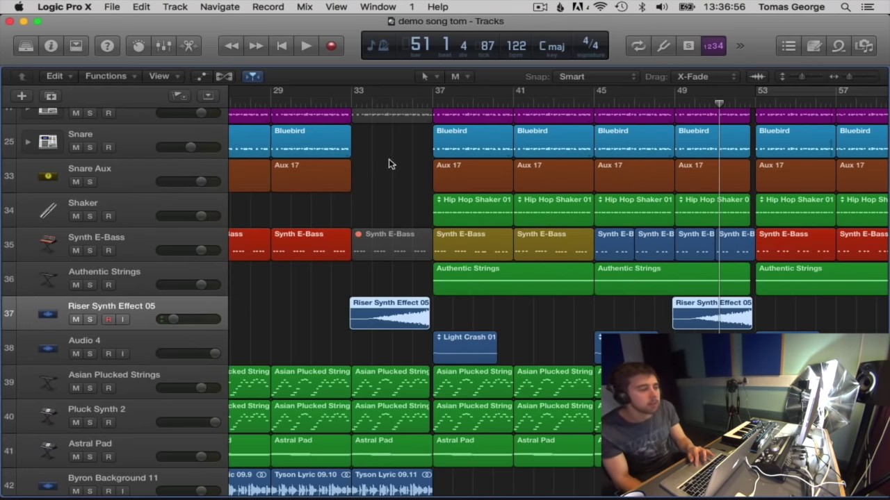
Solo the Riser Synth Effect 05 track and play it from bar 32.
left_click(337, 105)
left_click(90, 320)
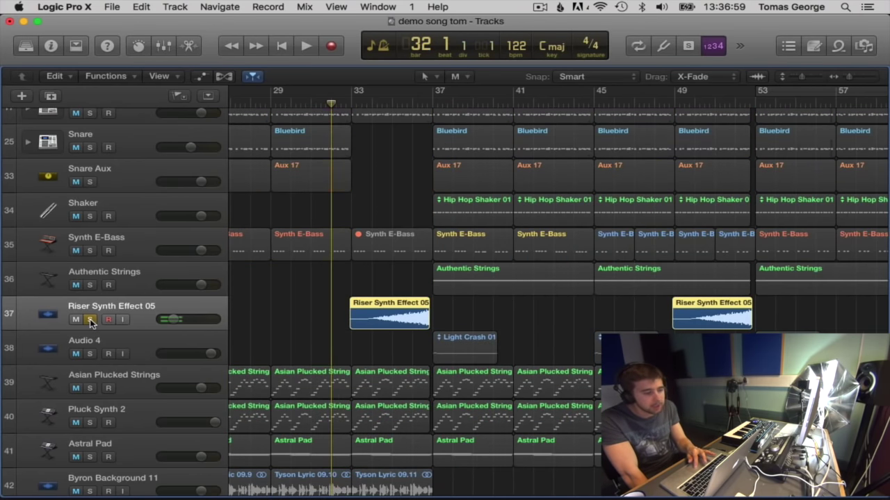
key("space")
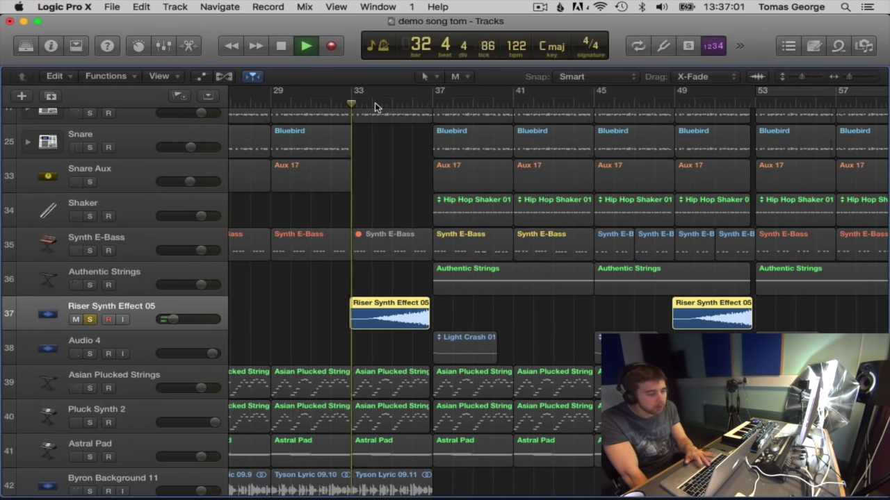
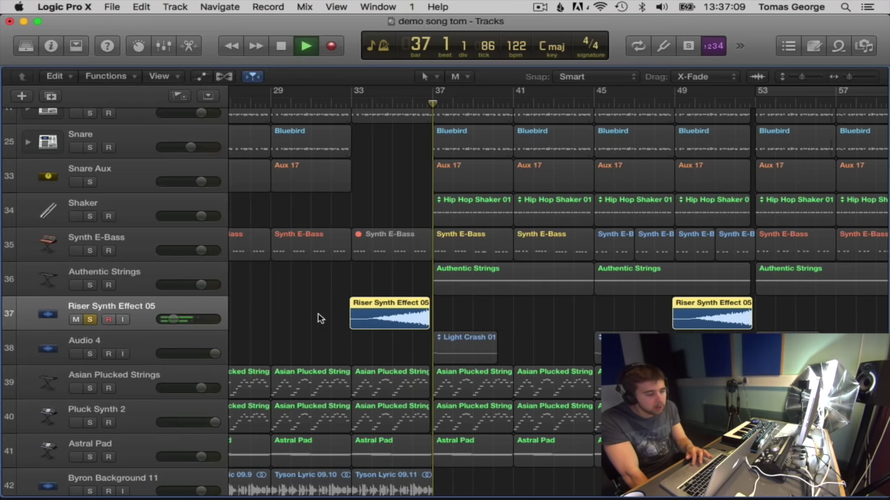
Search the Apple Loops for "riser synth" with the category filter reset, and preview Riser Synth Effect 05.
left_click(837, 46)
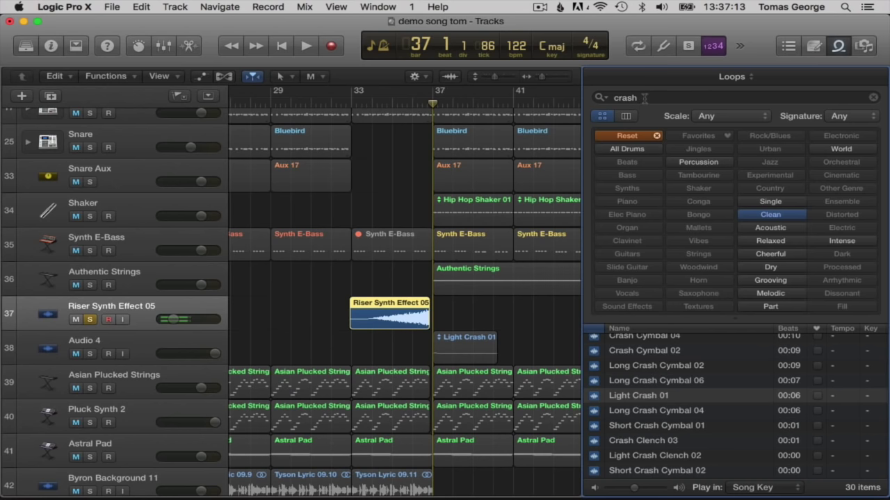
left_click_drag(645, 98, 586, 97)
type("riser syn")
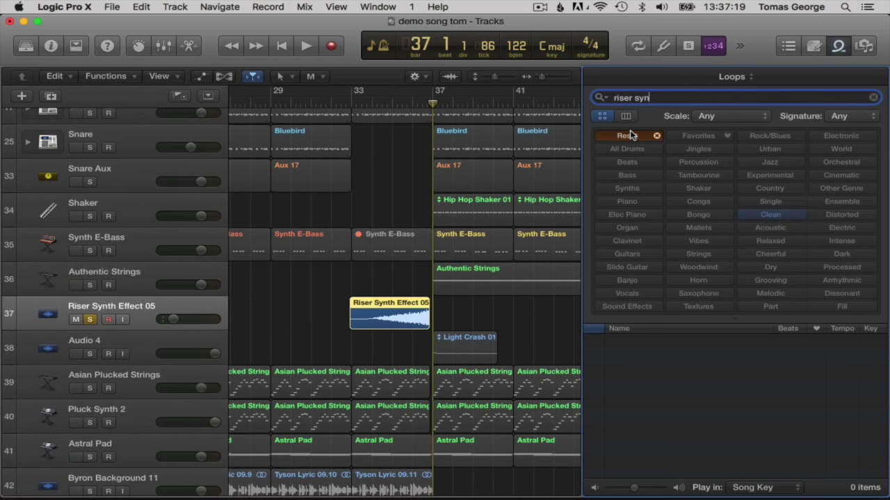
left_click(630, 133)
type("riser")
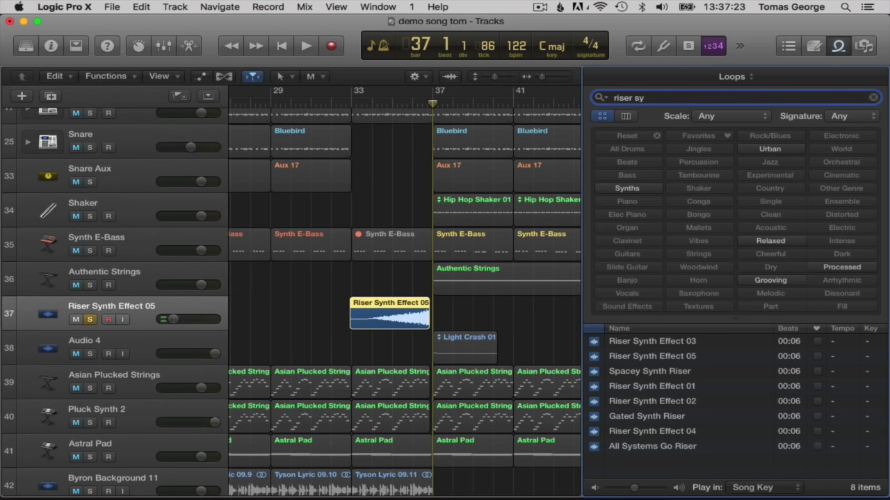
left_click(655, 355)
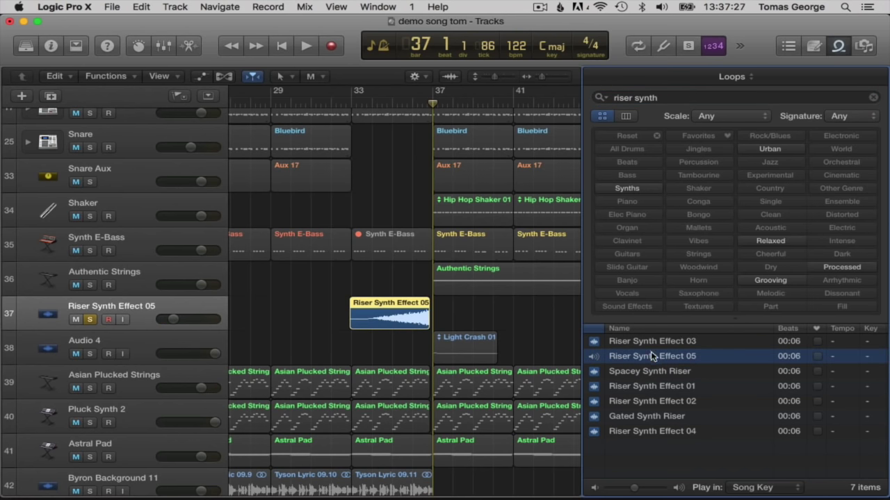
Play the soloed riser again from the middle of its first region and close the Loop Browser.
left_click(388, 103)
key("space")
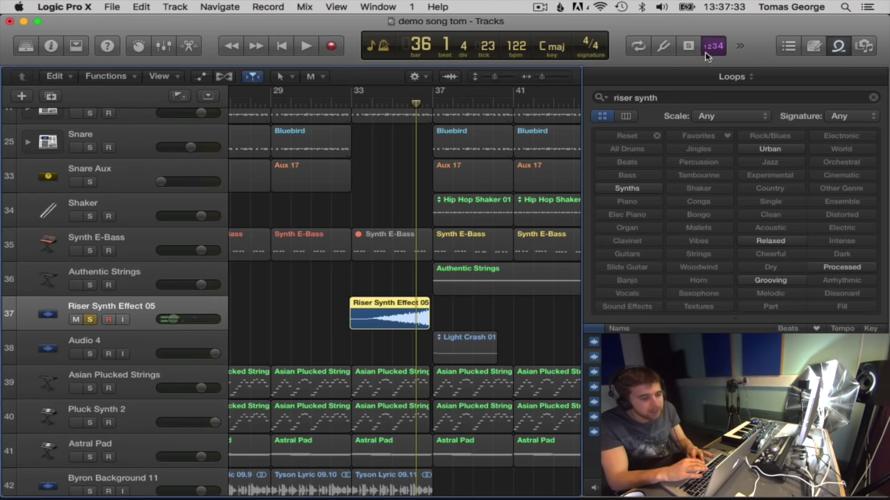
left_click(862, 51)
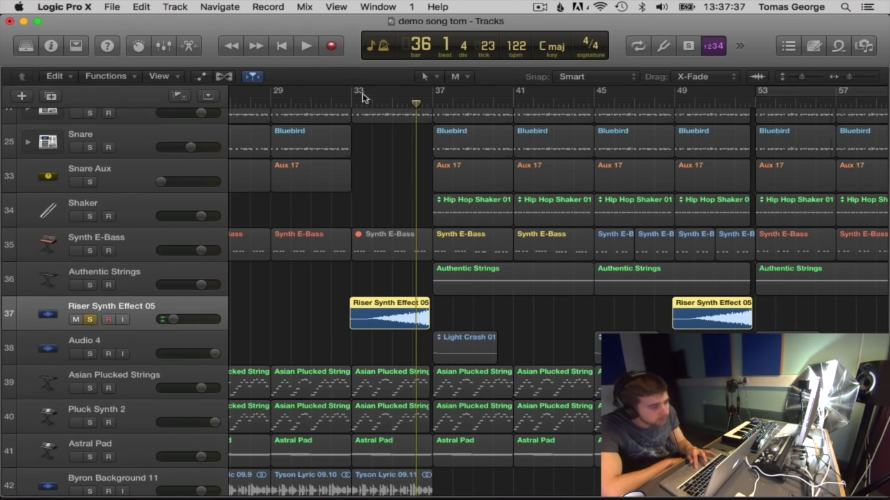
Move the solo from the Riser Synth Effect 05 track to the Audio 4 track.
left_click(451, 102)
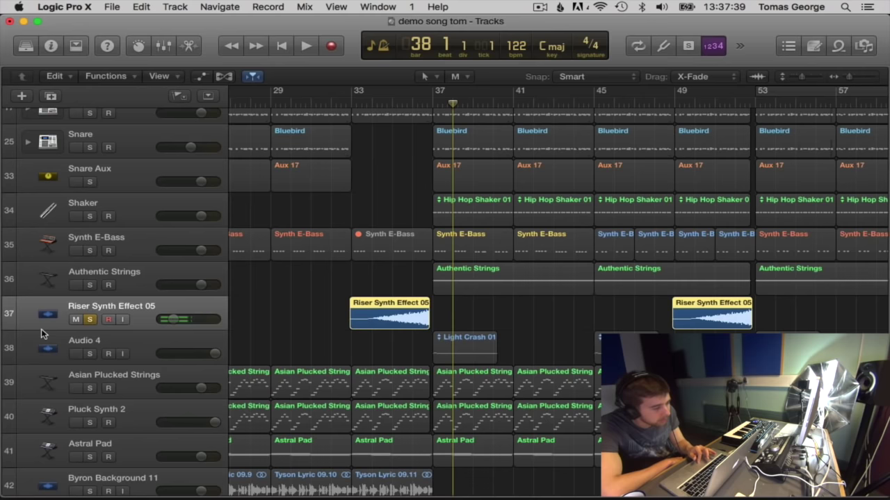
left_click(104, 340)
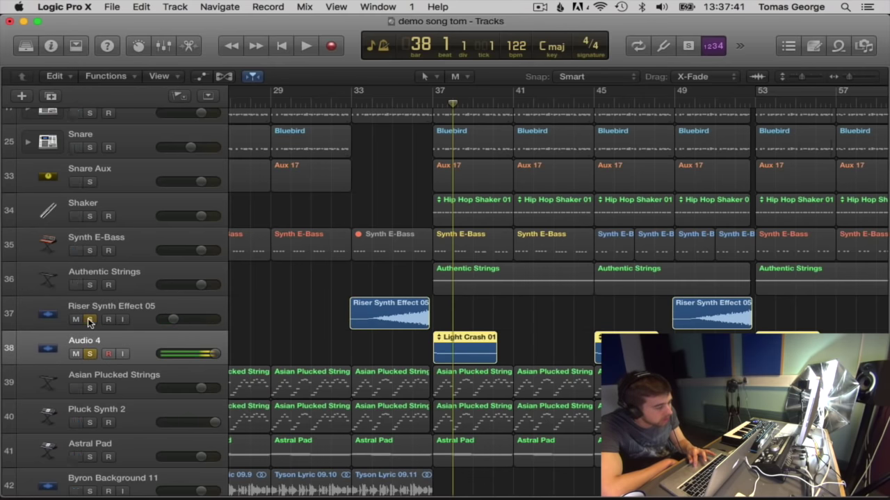
left_click(89, 320)
Play the soloed Light Crash 01 region from bar 37, then turn off solo on Audio 4 and clear the selection.
left_click(428, 102)
key("space")
key("space")
left_click(426, 102)
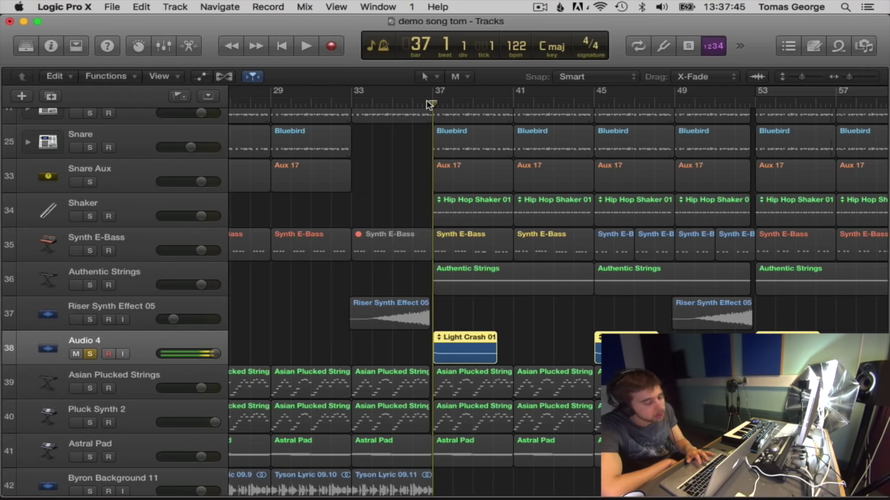
key("space")
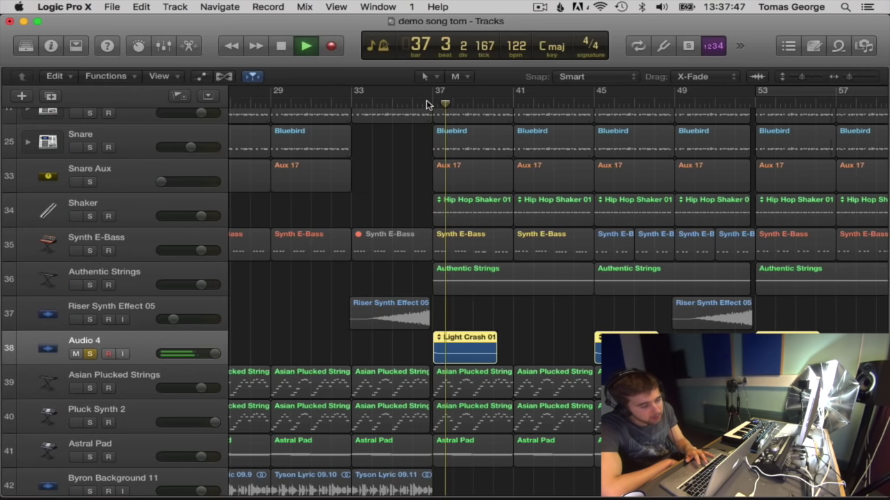
key("space")
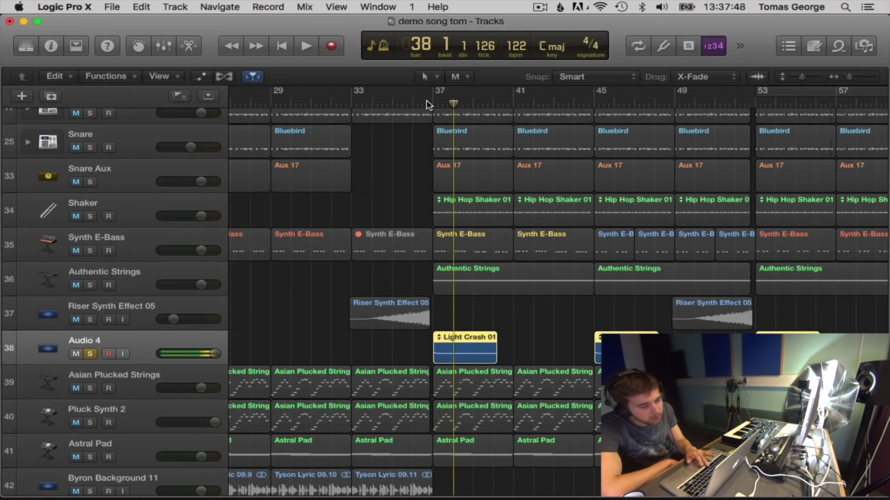
left_click(90, 355)
left_click(556, 310)
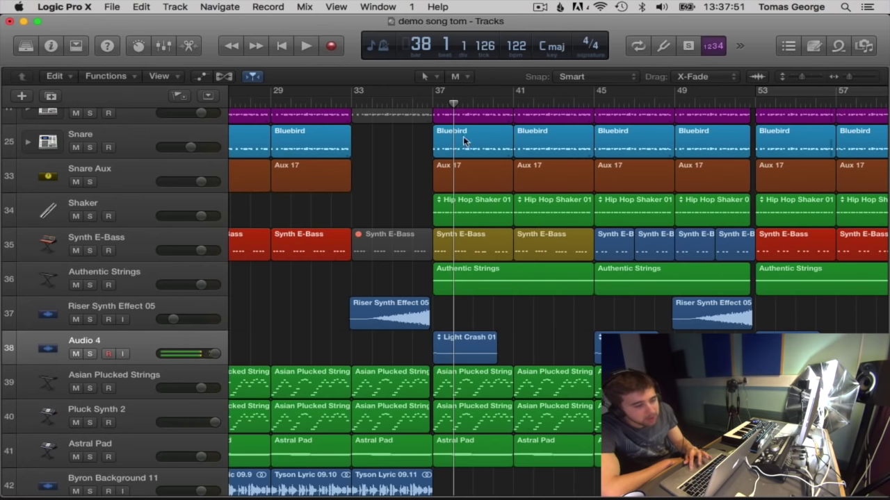
Play the full arrangement across the transition at bar 53, restarting playback from bar 53.
scroll(584, 418, "down", 5)
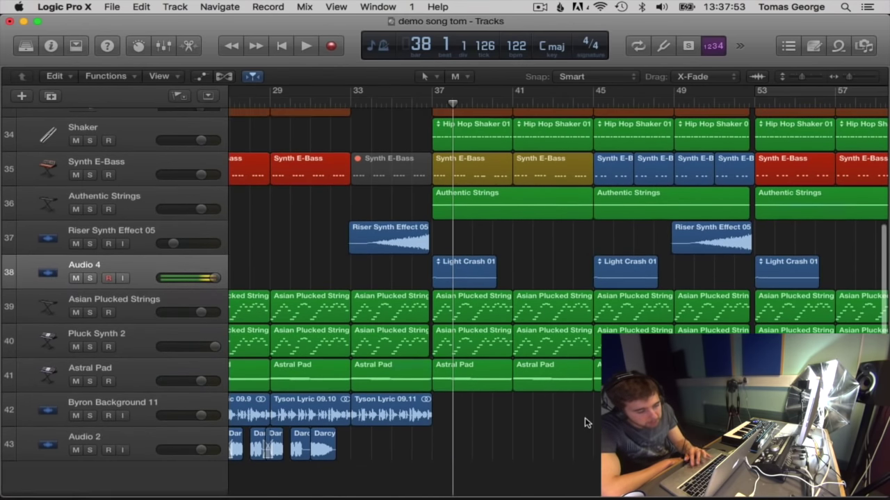
scroll(584, 418, "right", 3)
scroll(584, 418, "right", 5)
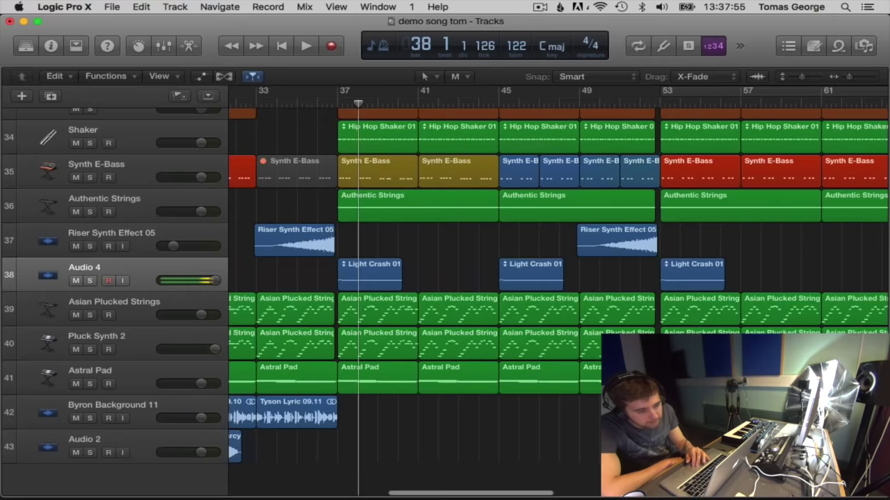
scroll(643, 289, "left", 5)
scroll(643, 289, "up", 5)
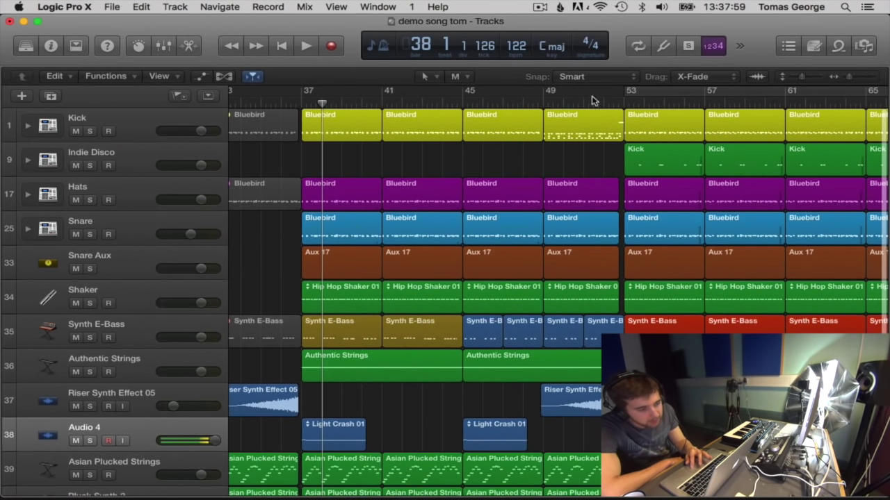
left_click(614, 100)
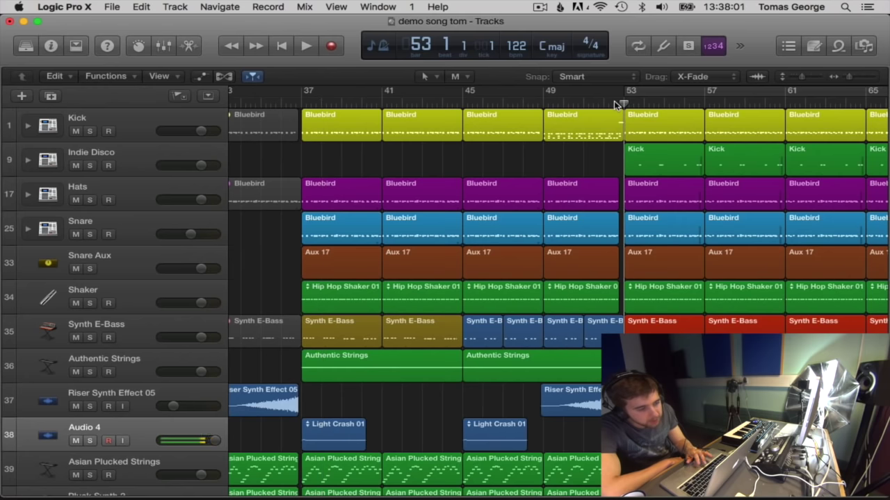
key("space")
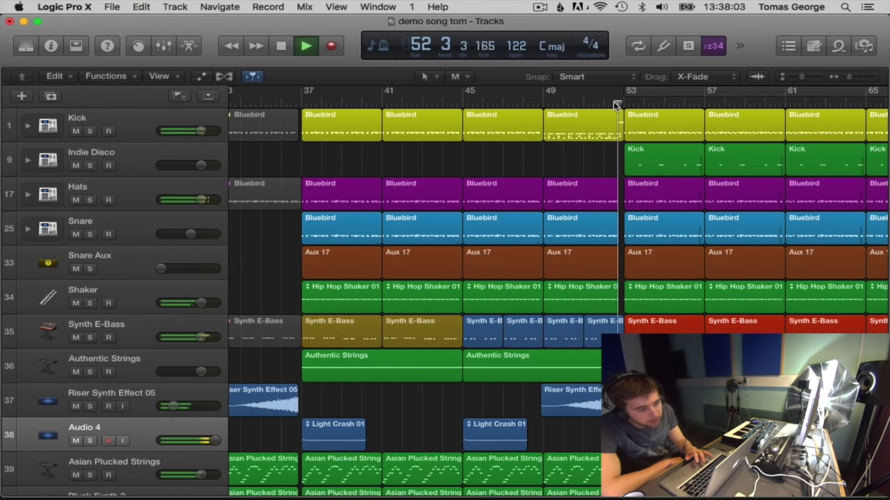
key("space")
left_click(622, 102)
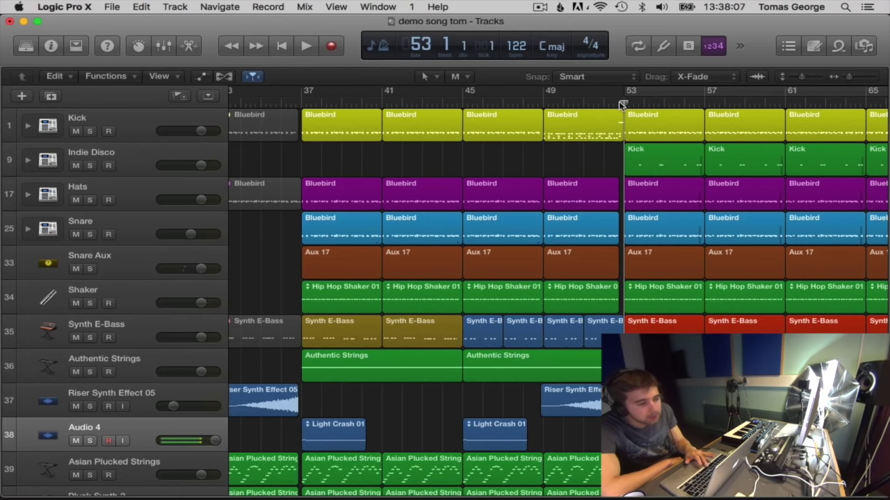
key("space")
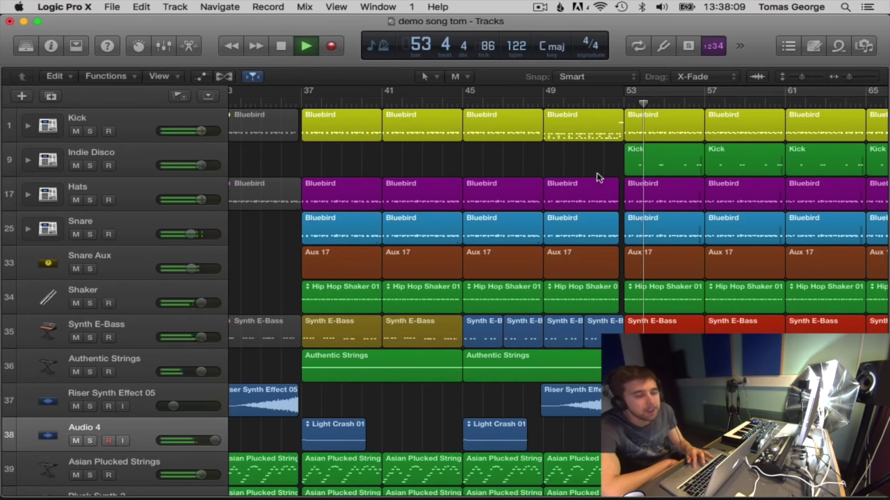
Save the project with the whole song length in view and the playhead placed at bar 36.
left_click_drag(848, 77, 846, 78)
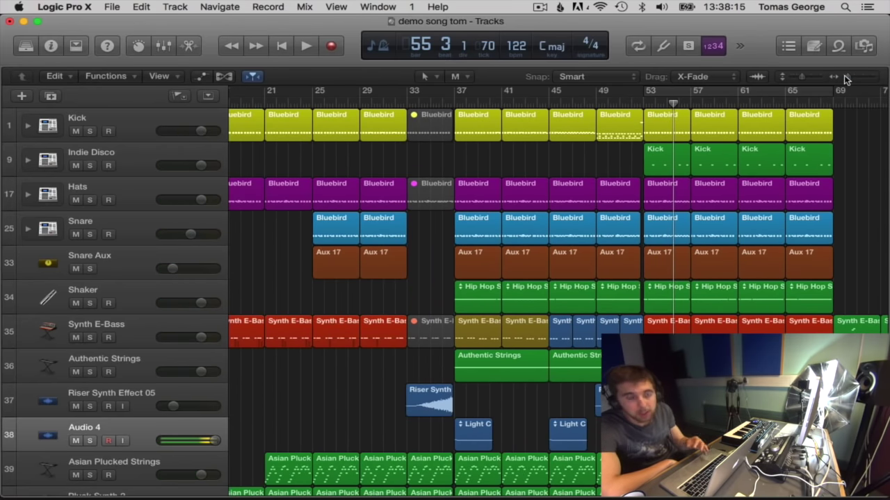
left_click_drag(848, 79, 846, 80)
key("super+s")
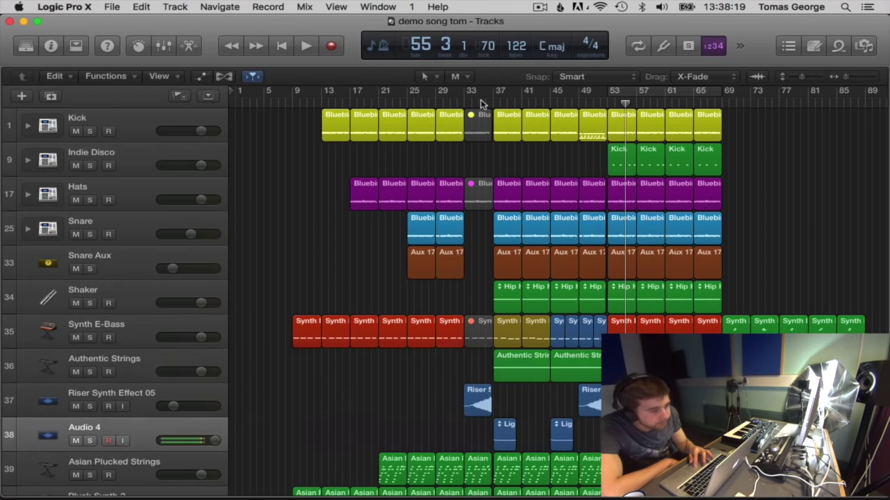
left_click(487, 102)
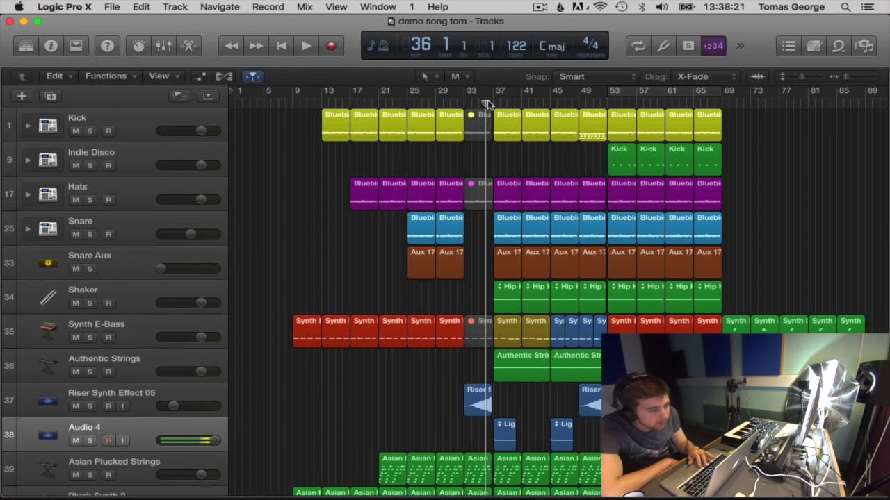
key("super+s")
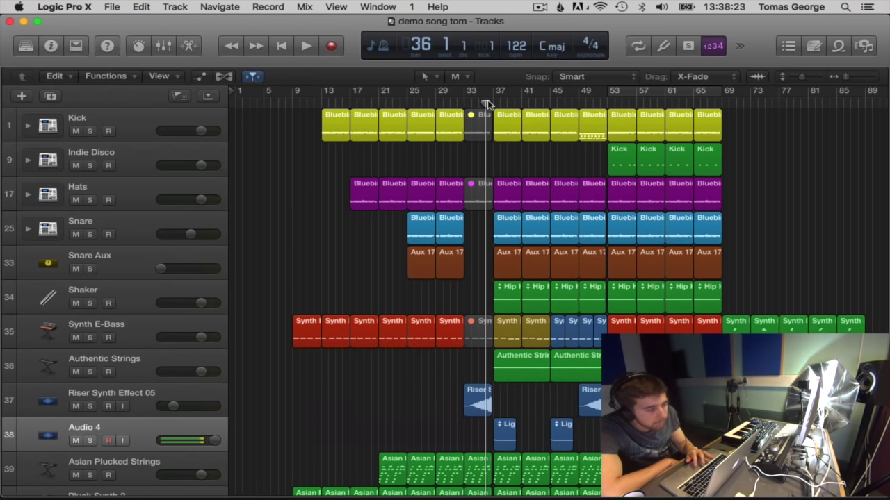
Play the song from the beginning with all tracks fitted in view, and save the project during playback.
key("Return")
key("space")
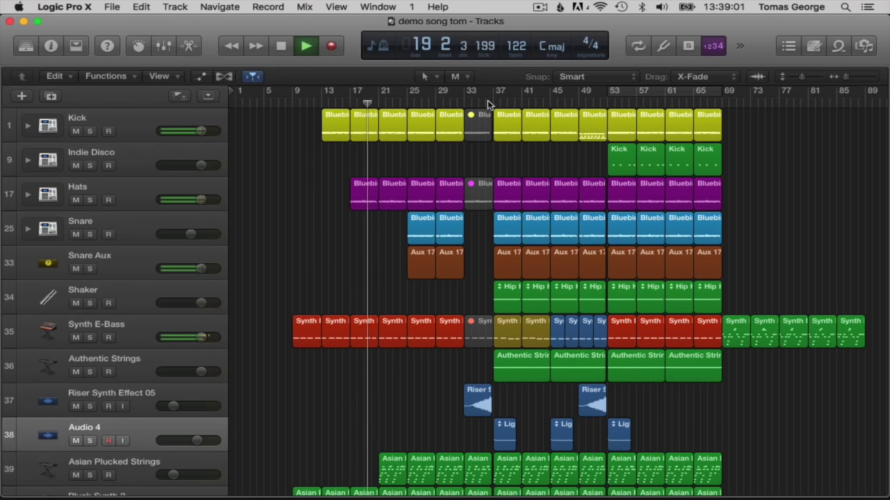
scroll(597, 373, "down", 5)
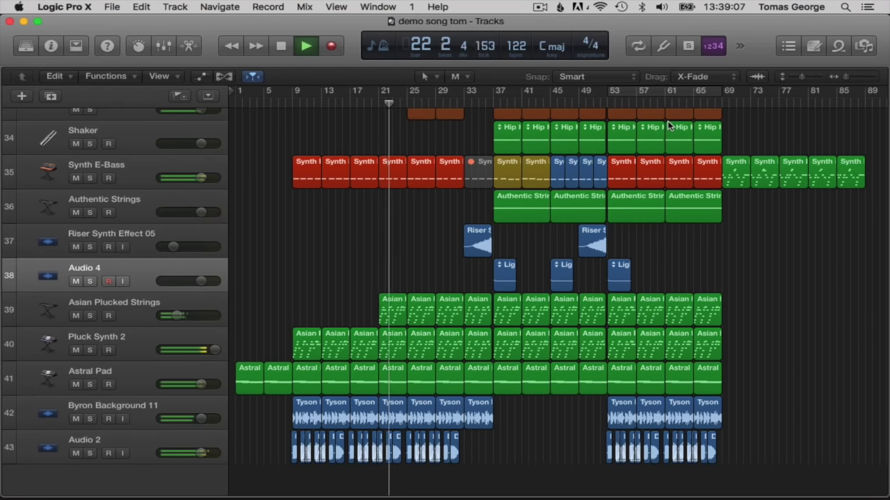
left_click(798, 78)
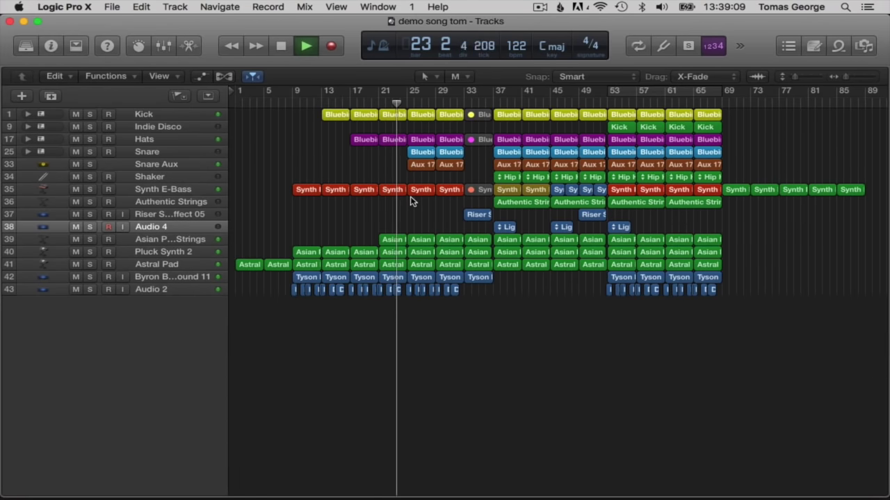
key("super+s")
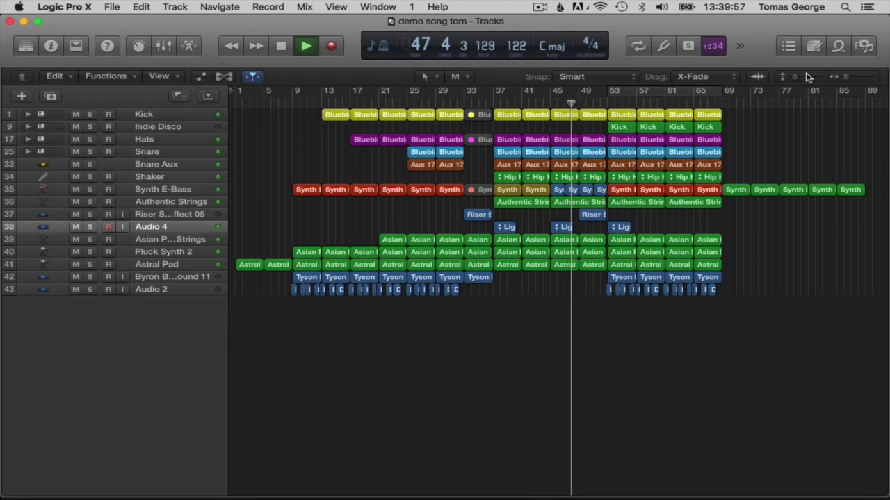
Lower the Indie Disco track's volume in two stages while the section from bar 53 plays, and select that track.
left_click_drag(795, 78, 852, 77)
scroll(666, 145, "up", 5)
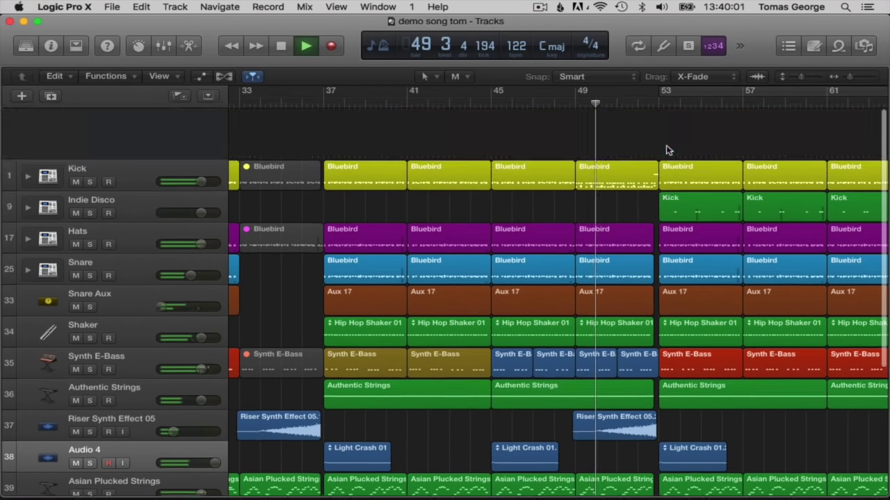
left_click(589, 138)
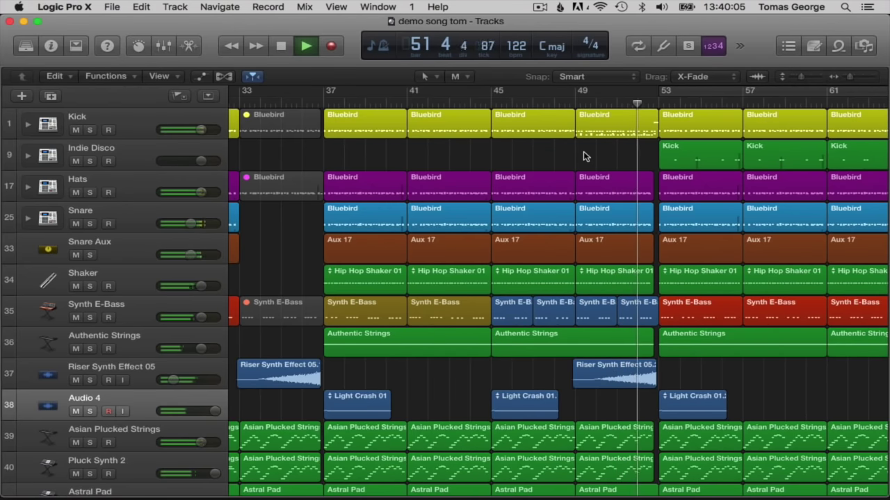
scroll(583, 156, "right", 4)
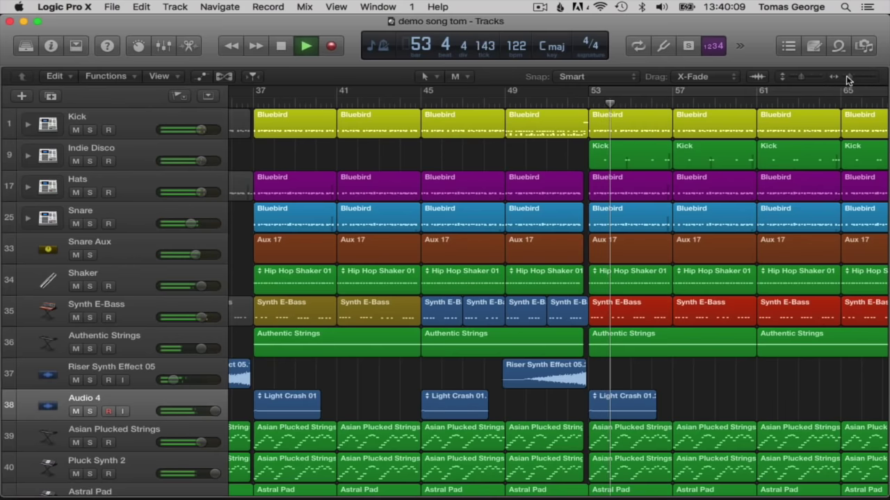
left_click_drag(200, 160, 192, 161)
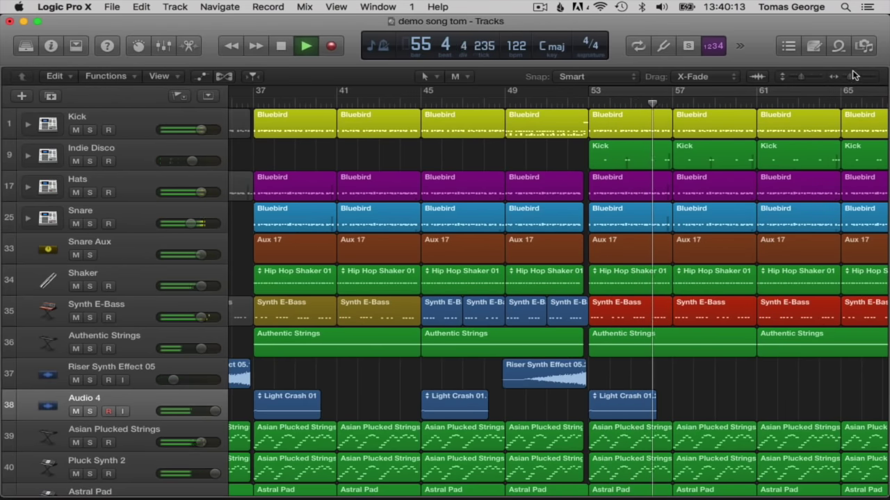
left_click_drag(849, 77, 831, 79)
scroll(592, 264, "down", 3)
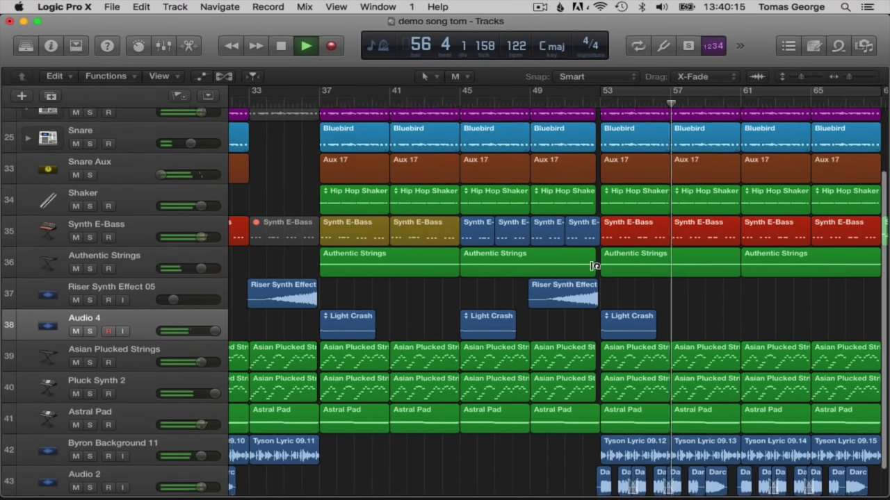
scroll(592, 265, "up", 3)
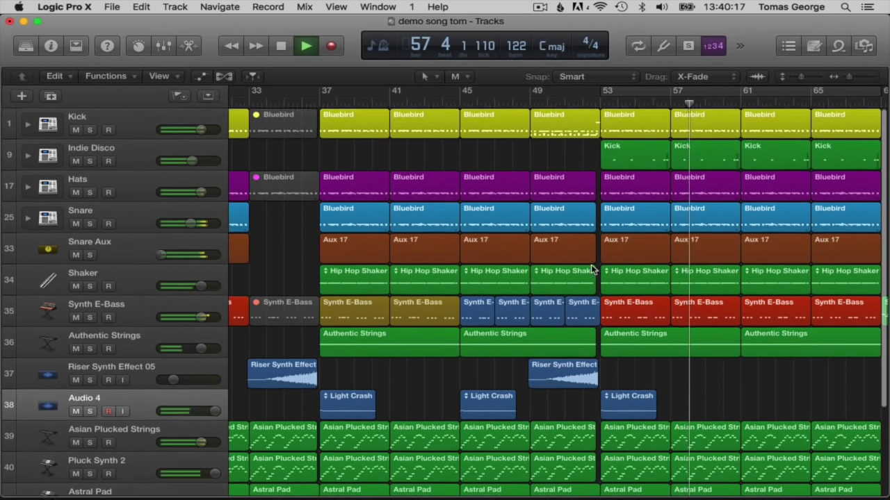
left_click_drag(193, 164, 130, 146)
left_click(120, 148)
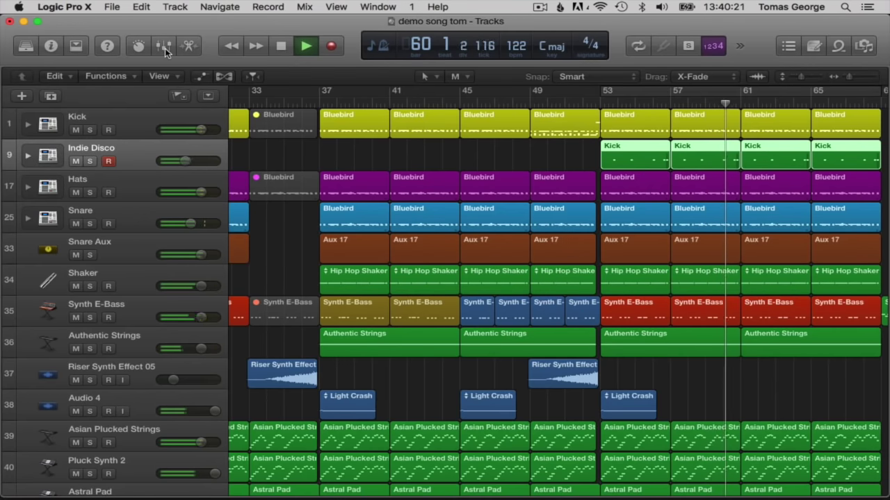
Add a Bus 17 send to the Indie Disco channel strip in the mixer.
left_click(165, 48)
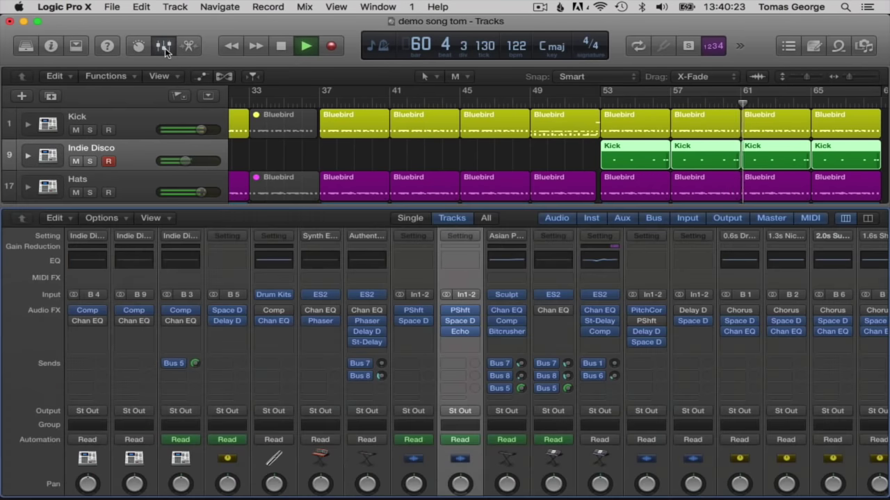
left_click(454, 364)
left_click(164, 380)
left_click(131, 362)
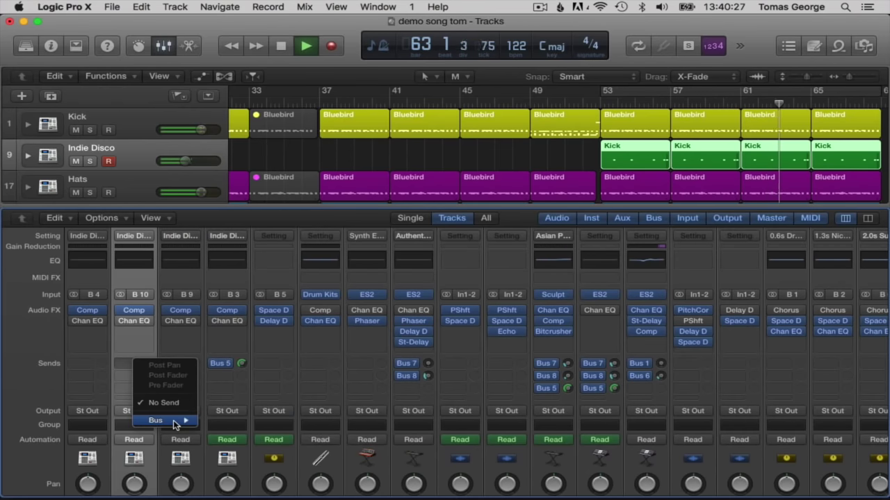
mouse_move(174, 423)
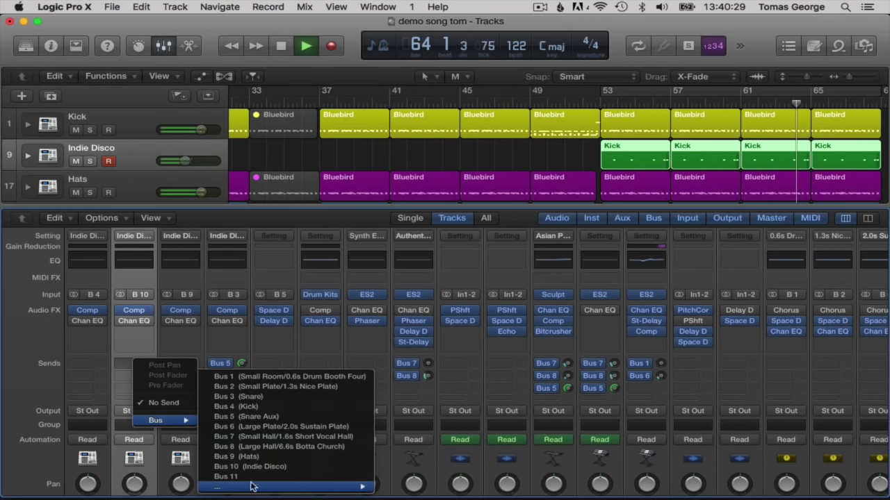
mouse_move(310, 493)
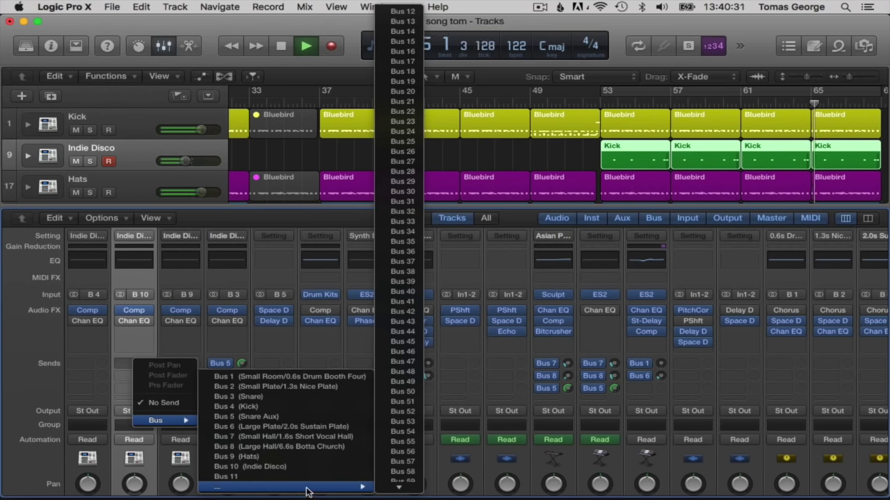
left_click(403, 62)
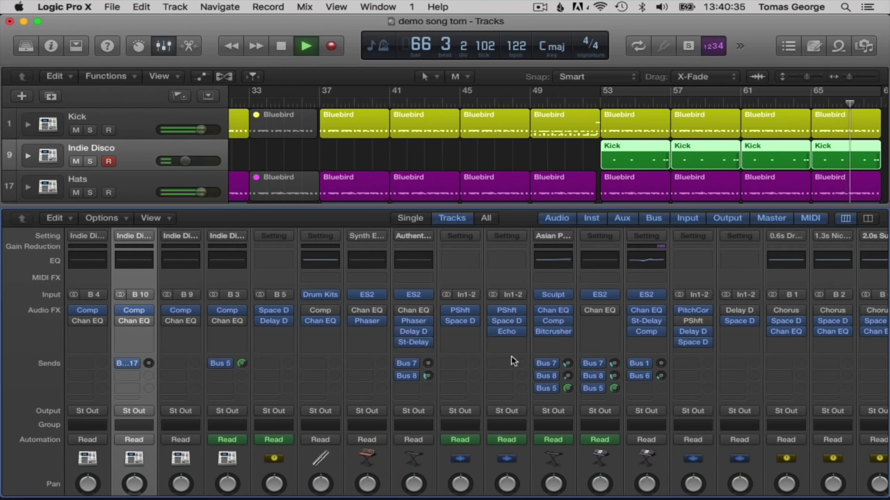
Reassign the Indie Disco send to Bus 5 (Snare Aux) at a level of about -6.8, and close the mixer.
left_click(135, 364)
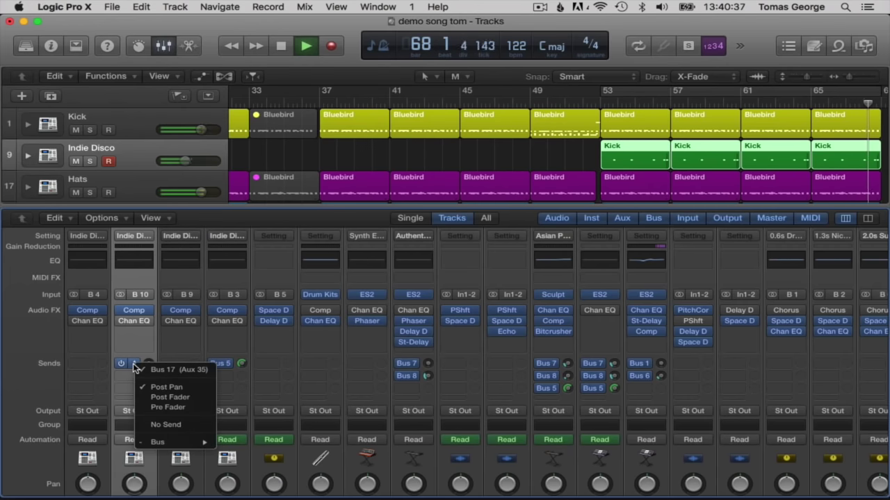
mouse_move(174, 442)
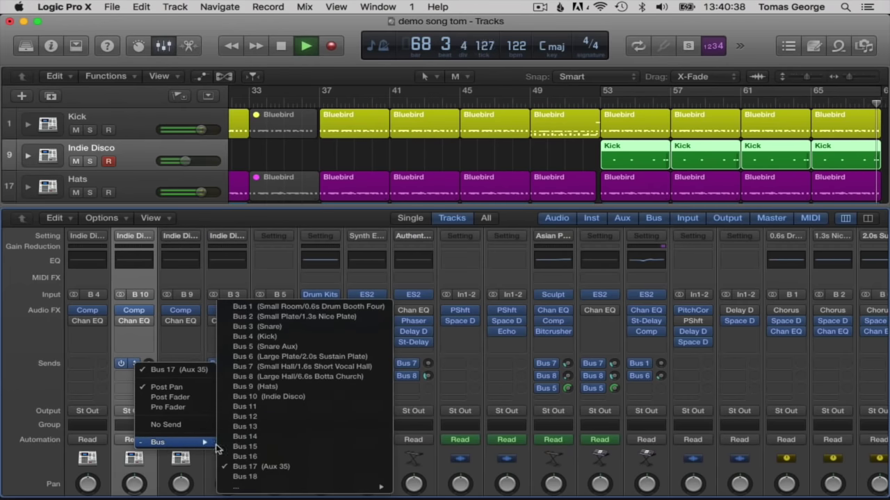
left_click(272, 357)
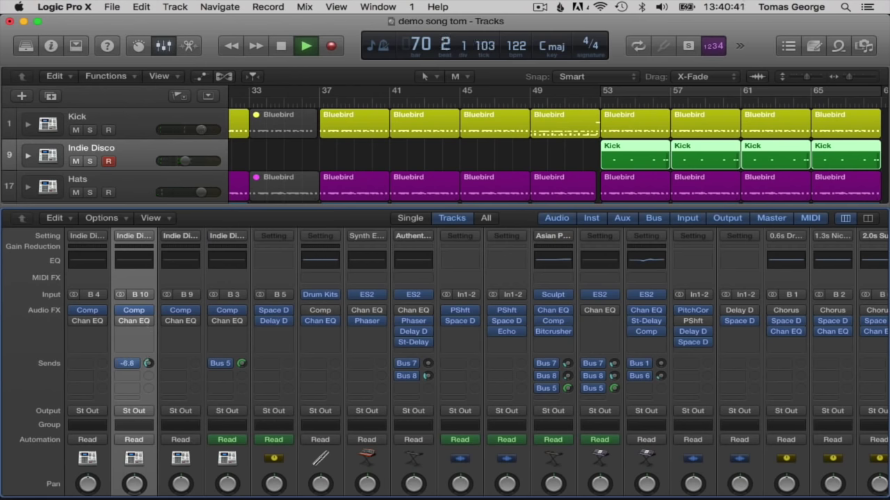
left_click(163, 45)
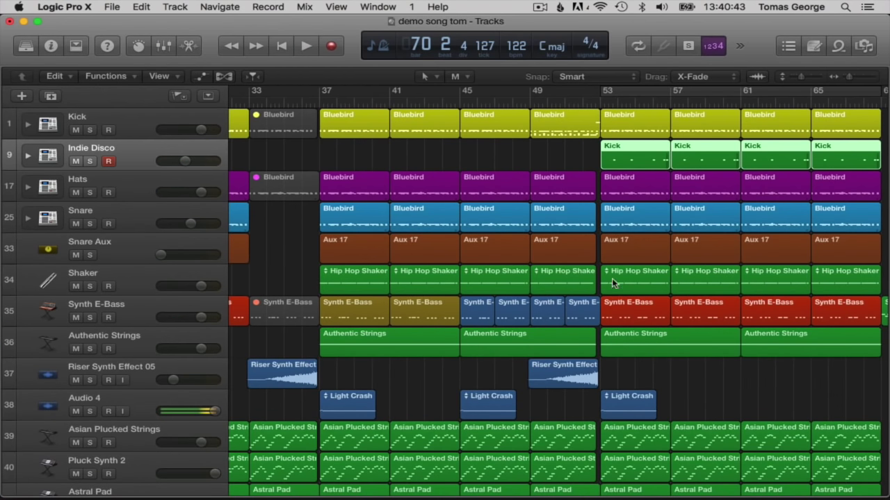
Delete the leftover green Synth E-Bass regions from bar 69 onward.
scroll(612, 283, "right", 10)
left_click(639, 351)
left_click_drag(640, 346, 796, 293)
key("Delete")
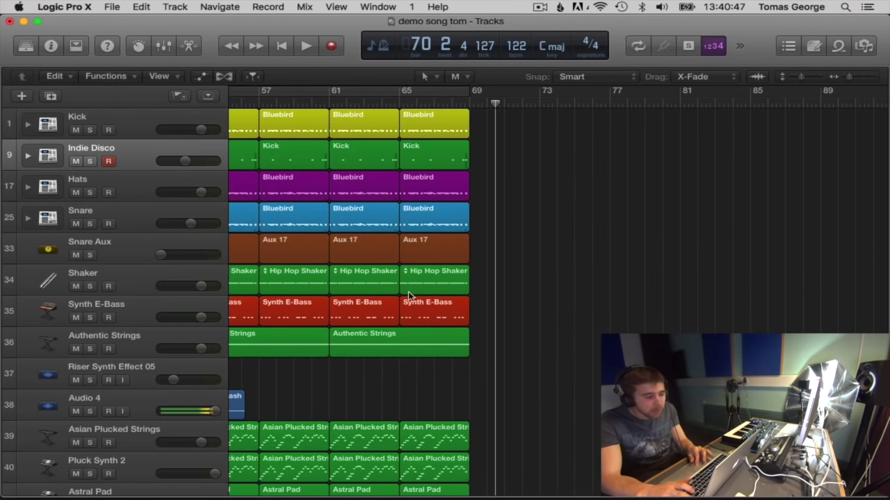
Play from bar 61 with the Indie Disco track soloed, and show its channel strip in the mixer.
scroll(408, 291, "left", 3)
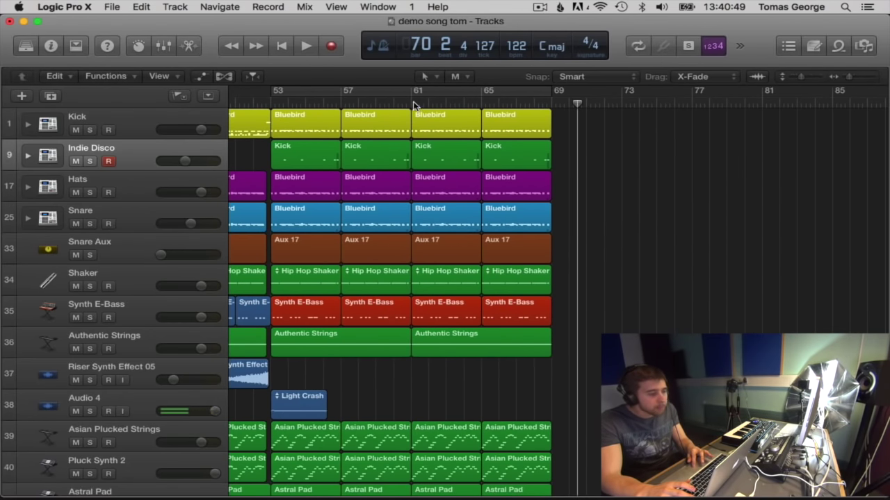
left_click(411, 104)
key("space")
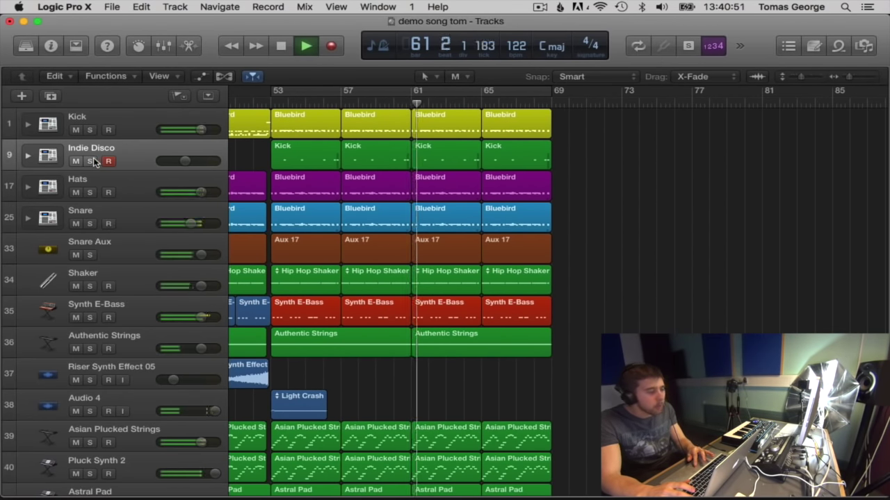
left_click(90, 161)
left_click(162, 50)
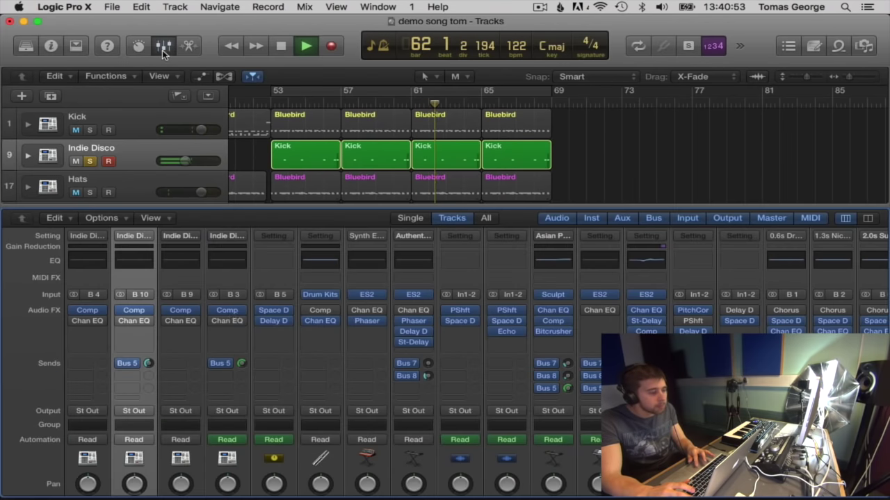
Raise the Indie Disco track's Bus 5 send level to +3.8, close the mixer and unsolo the track.
left_click_drag(146, 368, 158, 301)
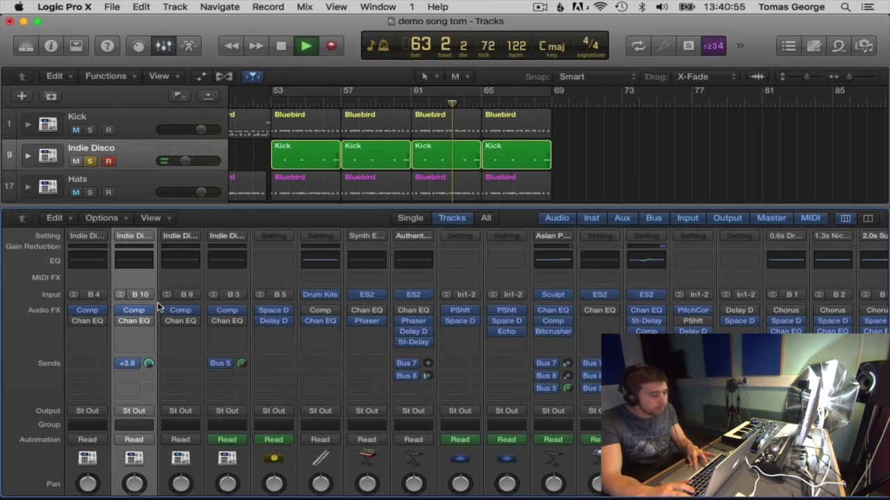
left_click(162, 46)
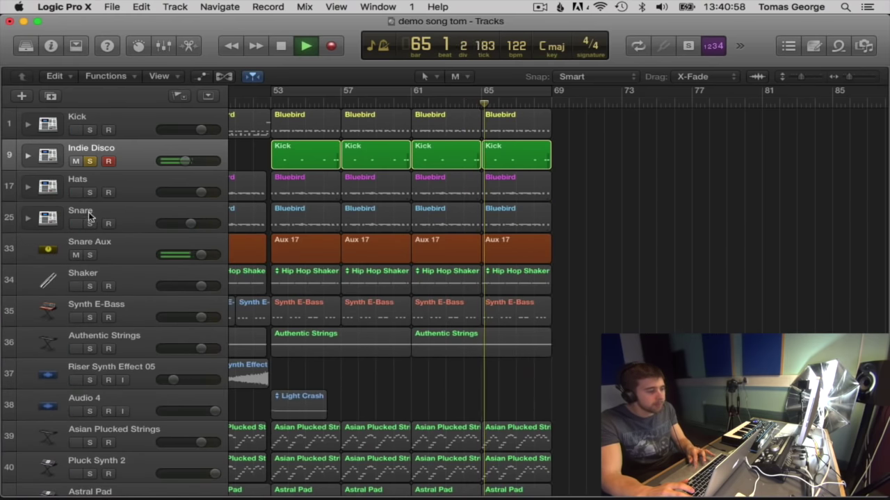
left_click(90, 161)
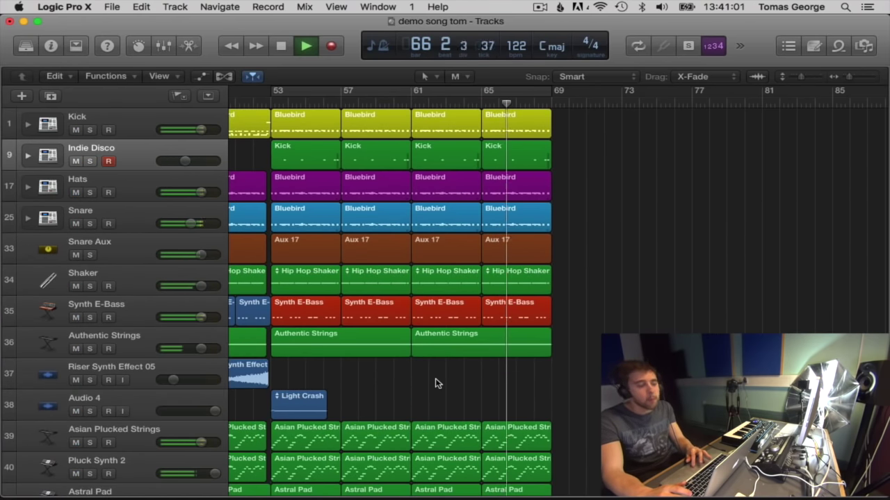
Stop playback of the full mix at about bar 68 and save the project.
scroll(435, 378, "left", 2)
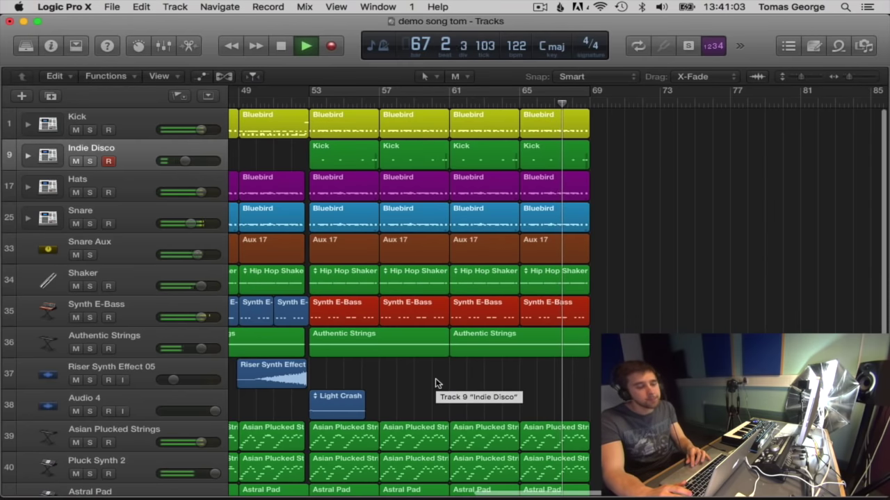
scroll(435, 383, "left", 3)
key("space")
scroll(435, 378, "left", 3)
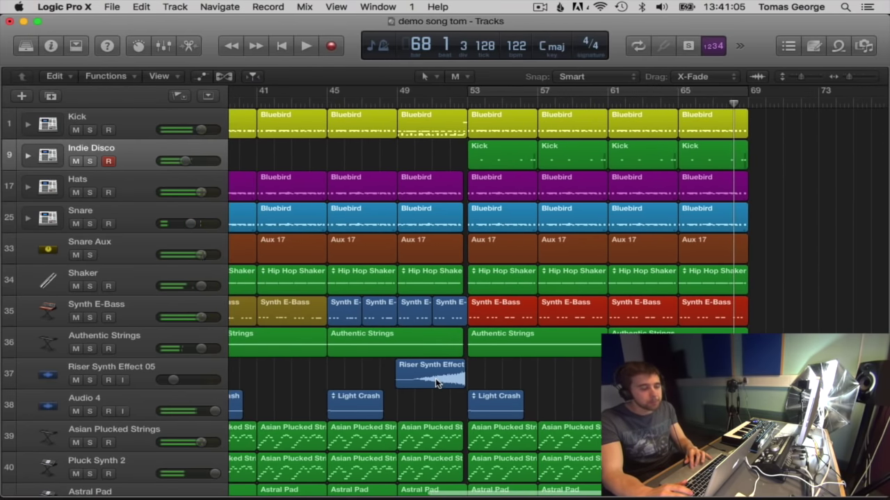
scroll(435, 378, "down", 5)
key("super+s")
scroll(435, 378, "left", 6)
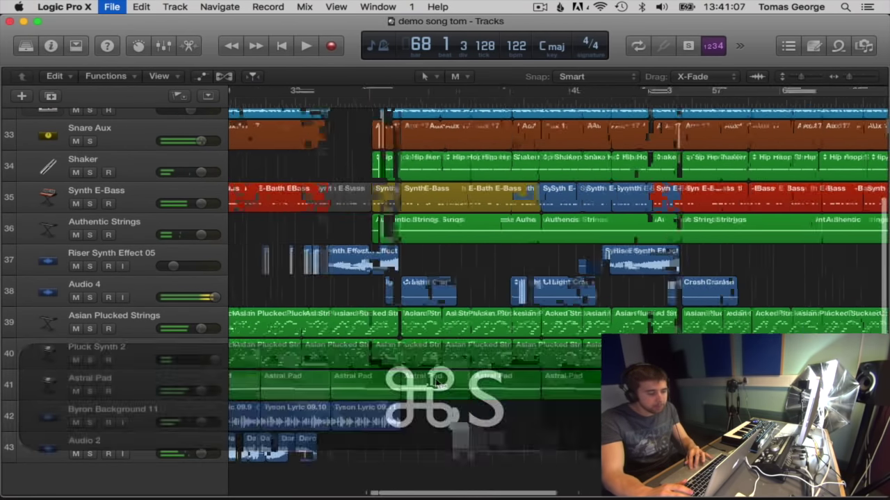
Open the loop browser and play the arrangement from bar 33 to about bar 39.
left_click_drag(336, 104, 319, 106)
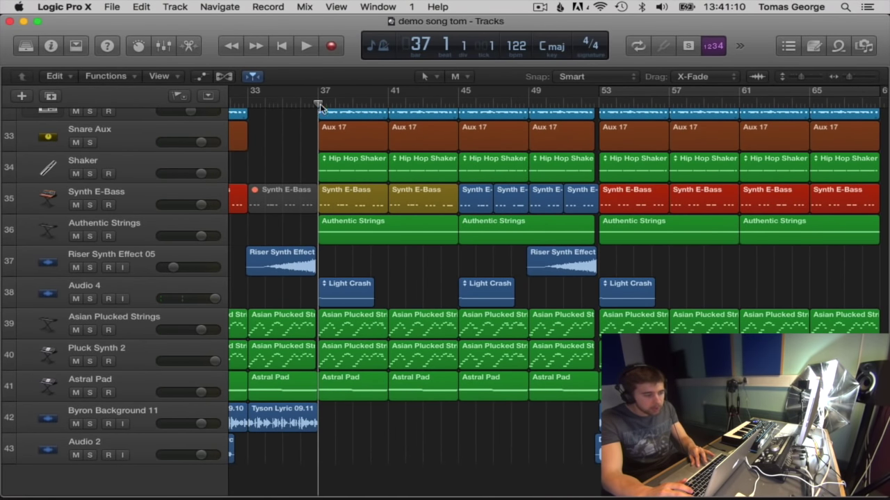
left_click(839, 45)
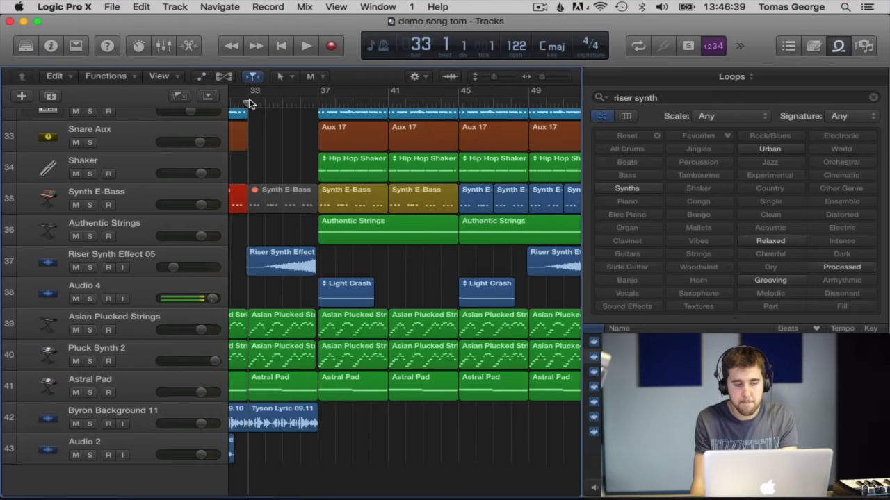
key("space")
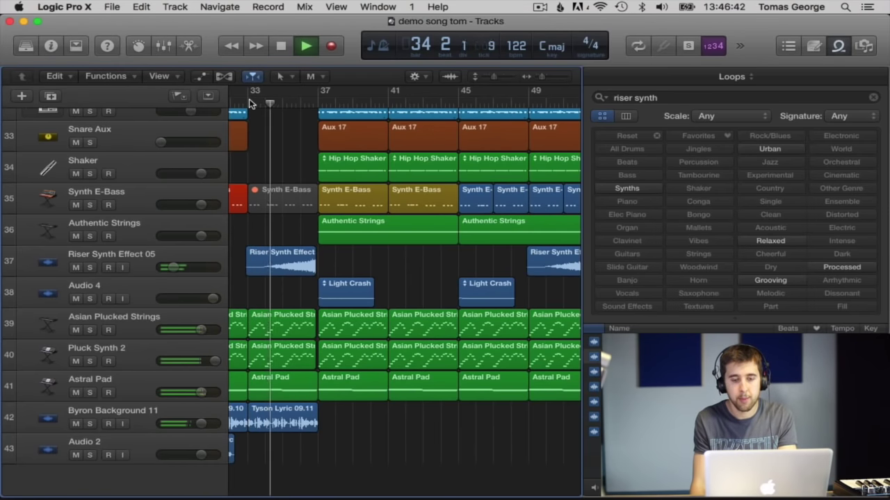
left_click(251, 103)
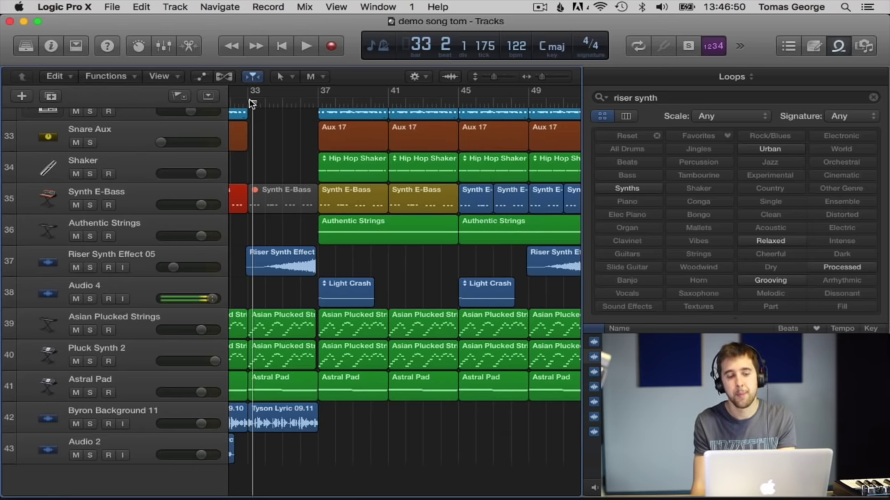
key("space")
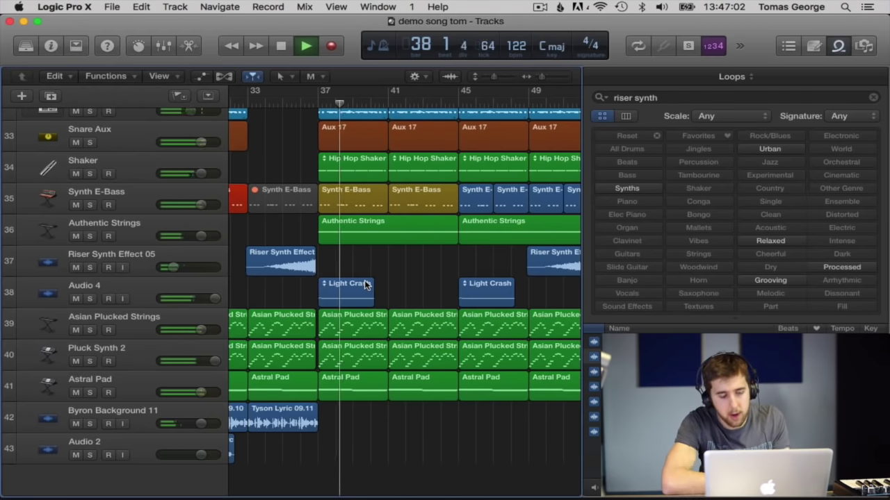
key("space")
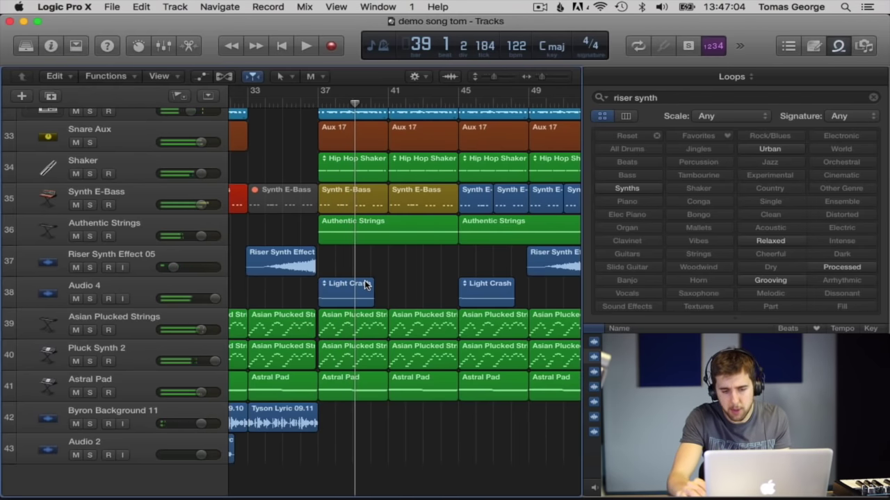
Save the project, then replace the loop browser's search term with "rap".
key("super+s")
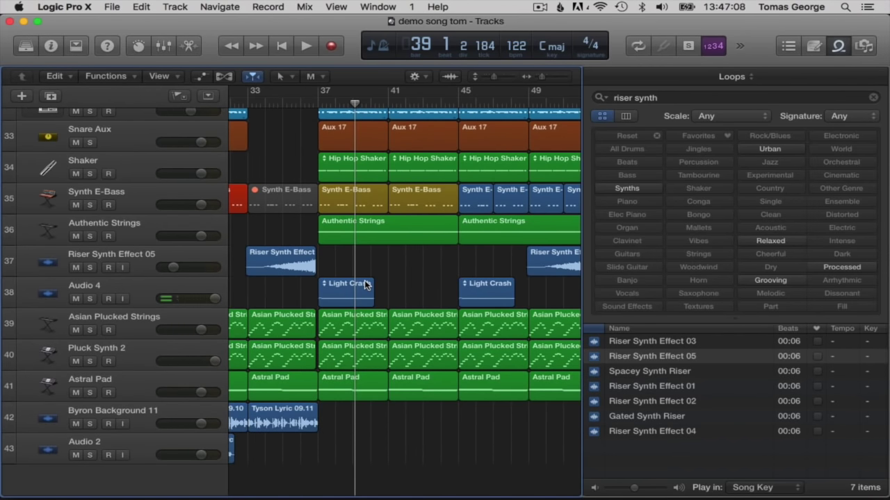
left_click(665, 97)
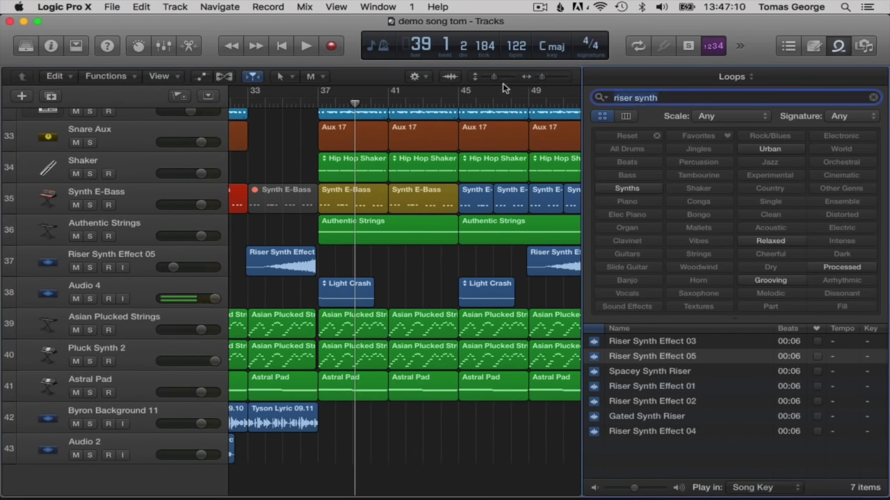
key("BackSpace")
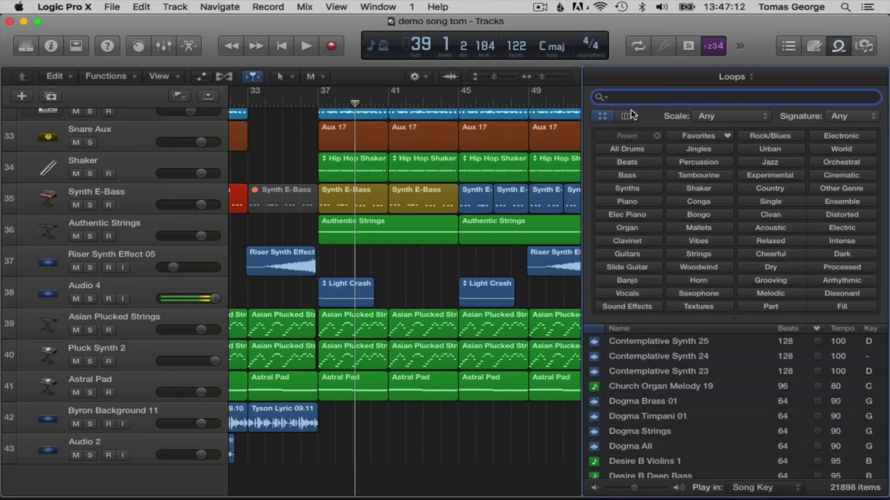
type("rap")
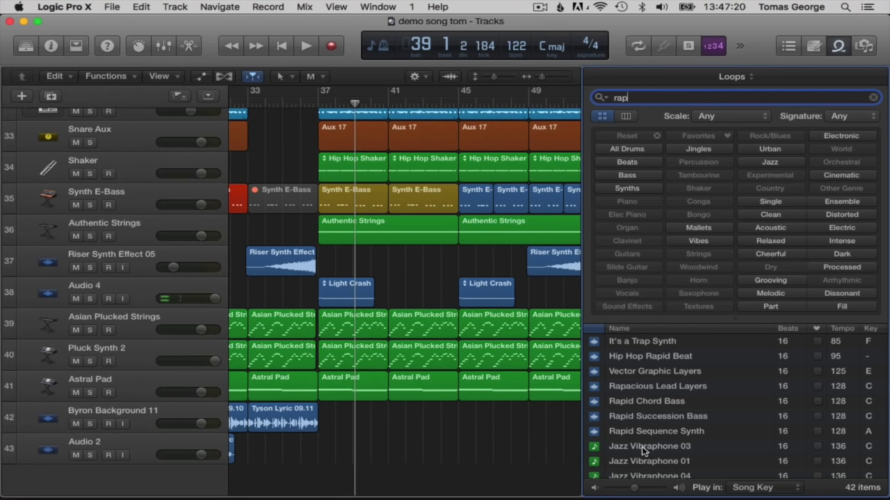
Search the loop library for "vocal" and sort the results by beats in descending order.
scroll(642, 446, "down", 15)
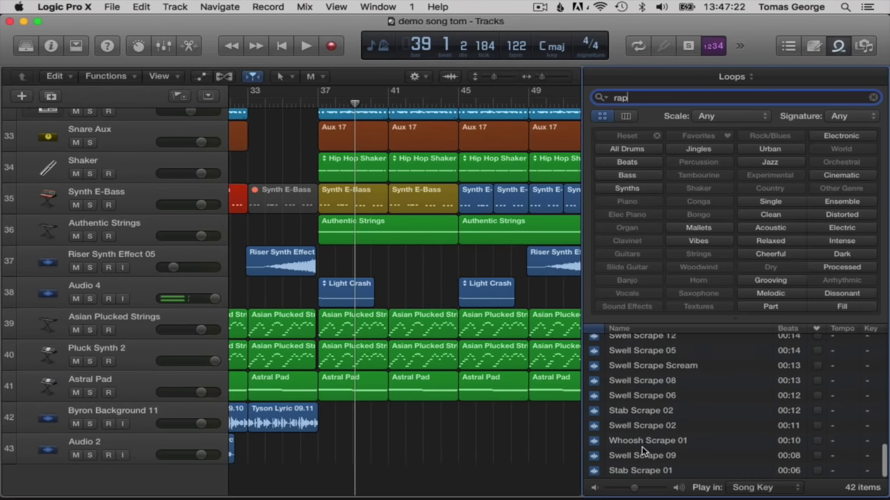
scroll(642, 446, "up", 4)
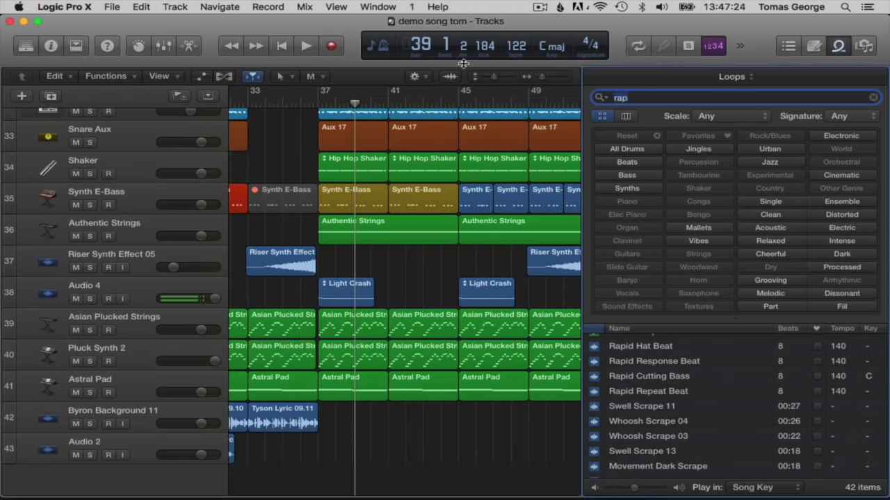
type("al")
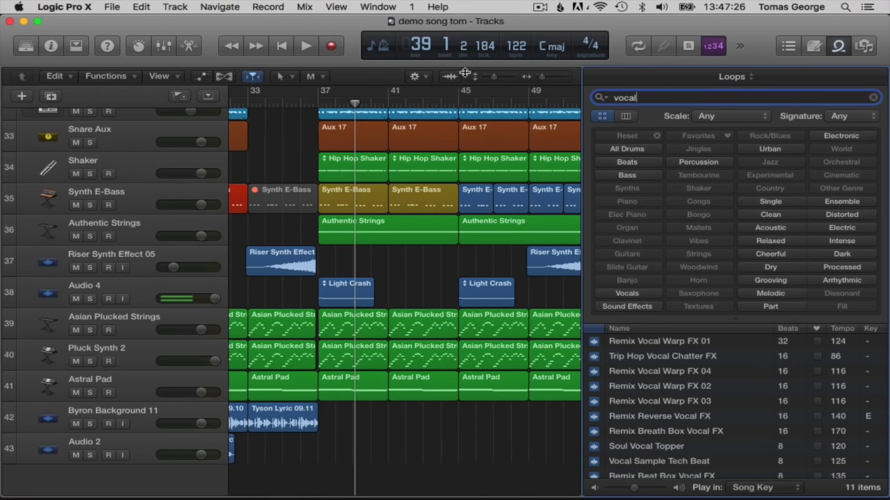
left_click(787, 328)
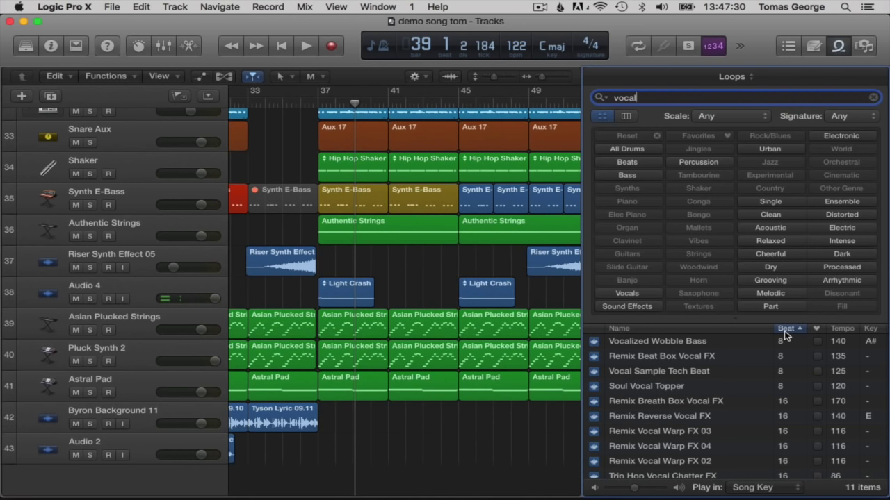
left_click(786, 329)
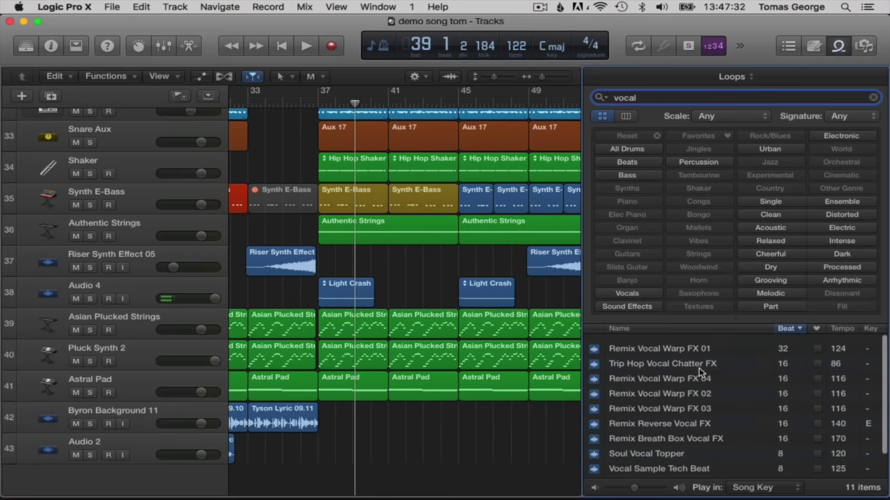
Audition the longest vocal loops in turn, from Remix Vocal Warp FX 01 through Remix Reverse Vocal FX.
left_click(655, 341)
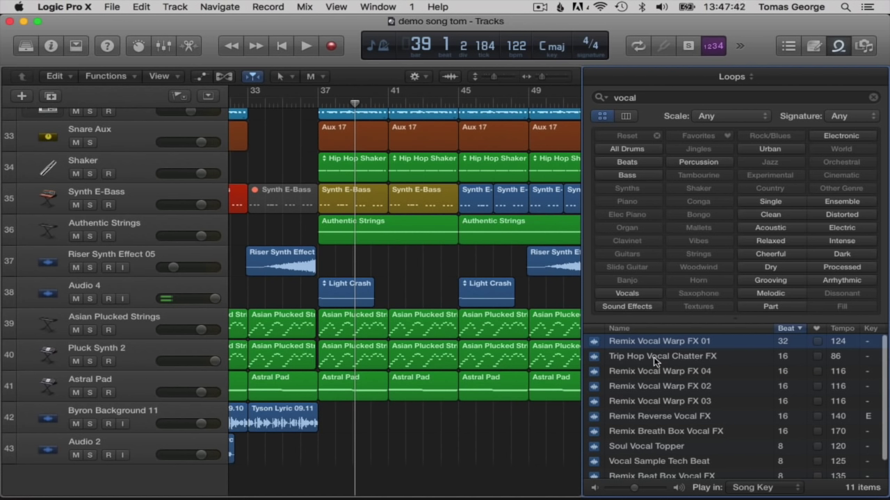
left_click(654, 356)
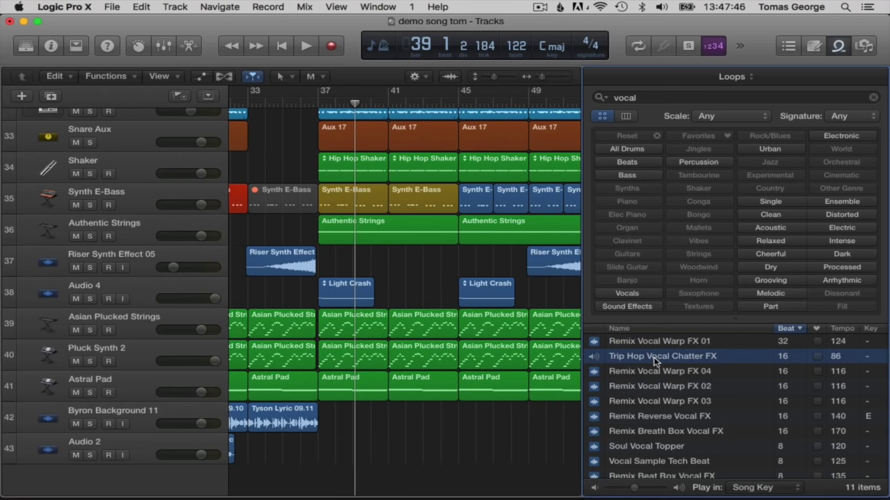
left_click(644, 372)
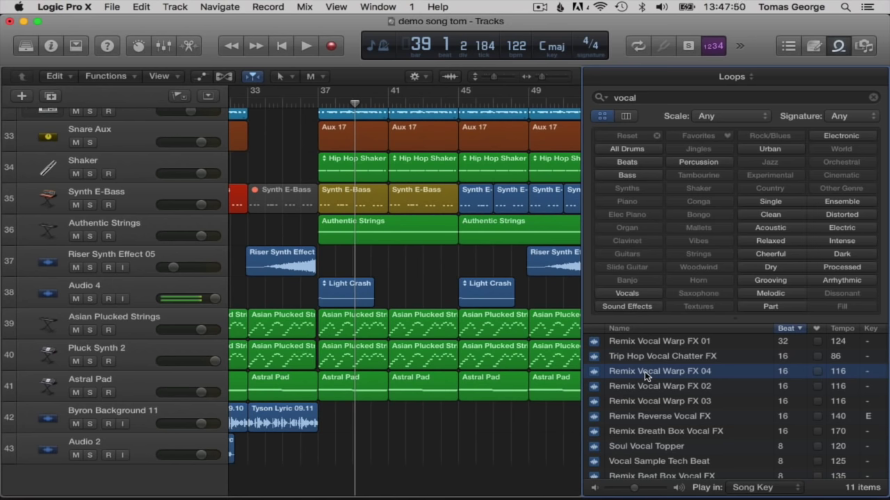
left_click(652, 386)
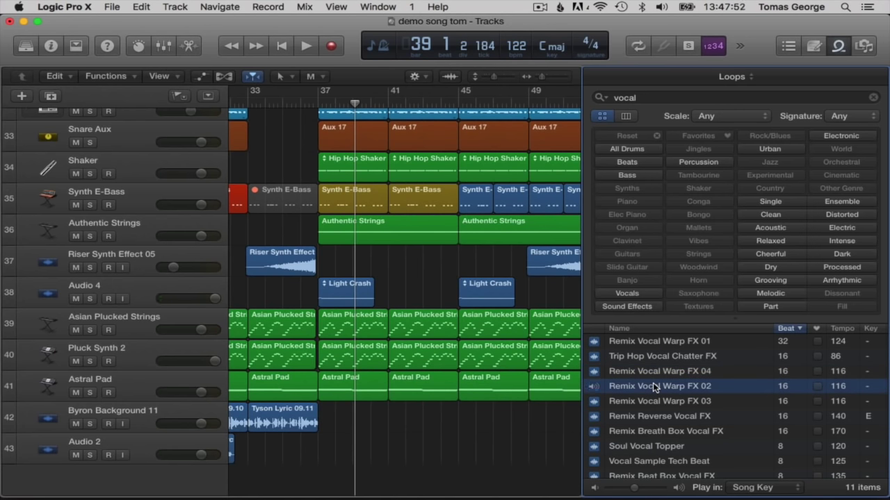
left_click(658, 401)
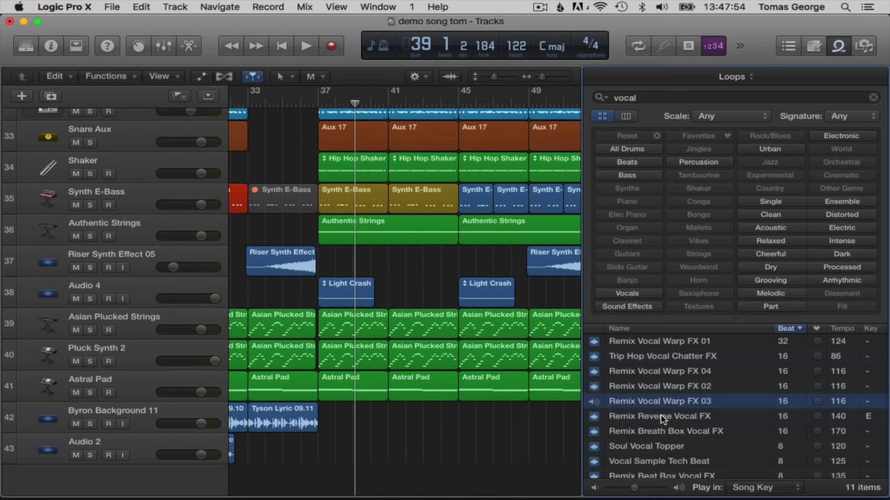
left_click(660, 417)
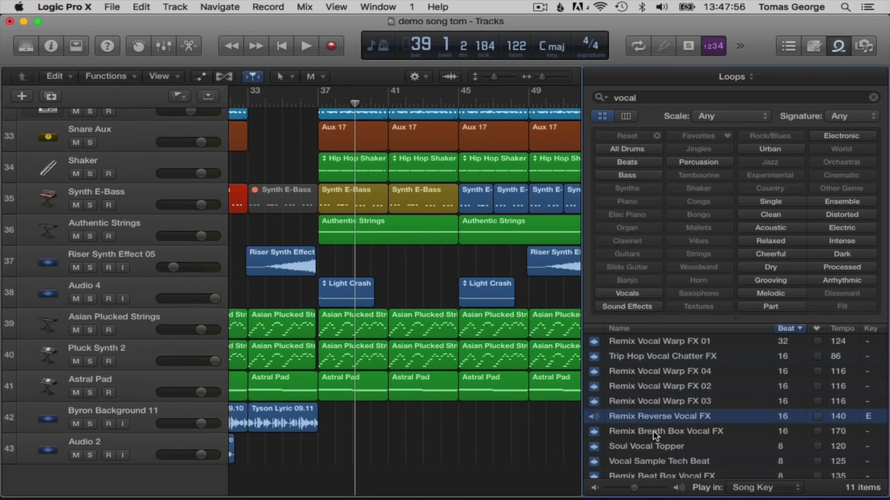
Add the Remix Reverse Vocal FX loop on a new track below Audio 2, starting at about bar 35.
scroll(652, 430, "down", 2)
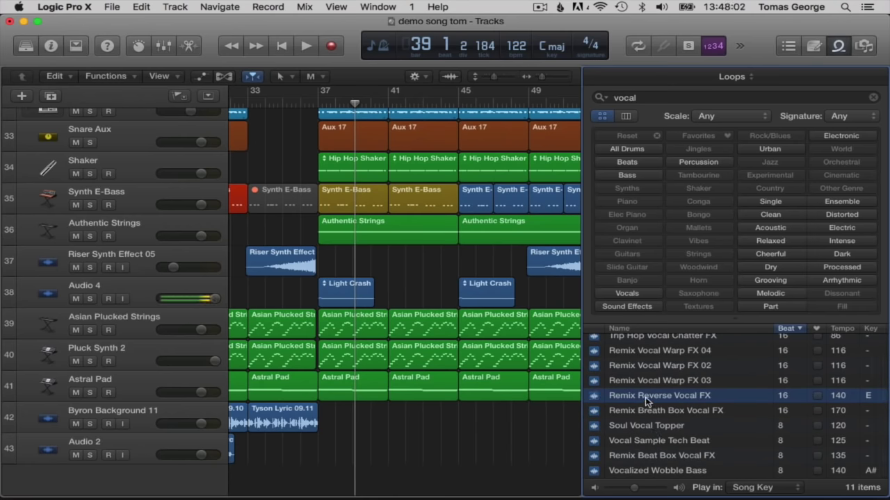
left_click_drag(653, 395, 314, 443)
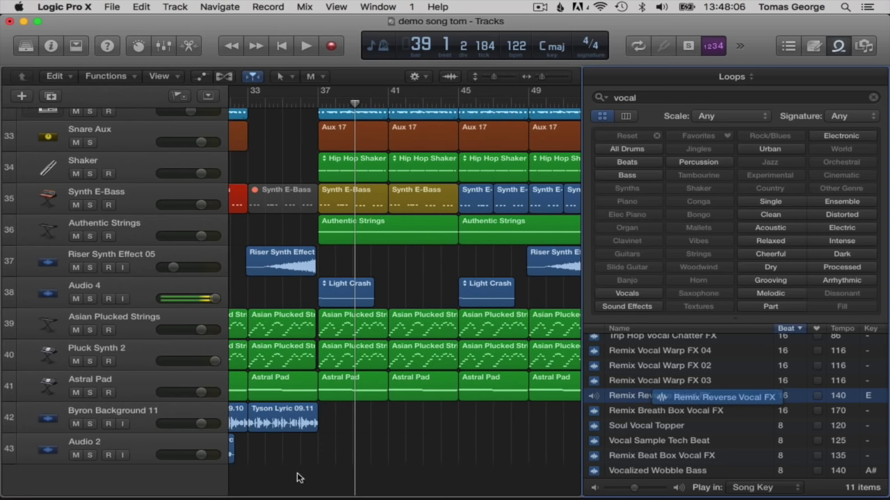
left_click_drag(297, 478, 288, 457)
left_click_drag(341, 439, 341, 440)
scroll(312, 442, "right", 10)
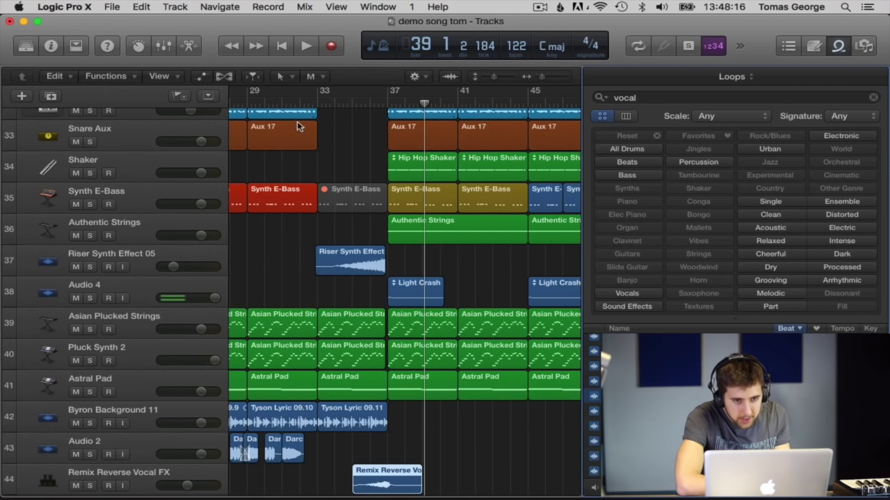
Shift the Remix Reverse Vocal FX region slightly earlier so its swell ends at bar 37, and play back the transition.
left_click(384, 104)
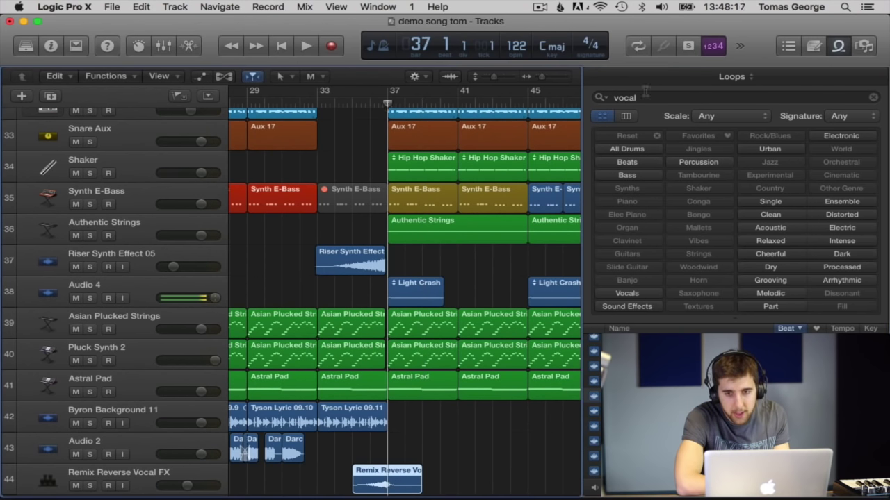
left_click(840, 46)
left_click_drag(840, 74, 857, 77)
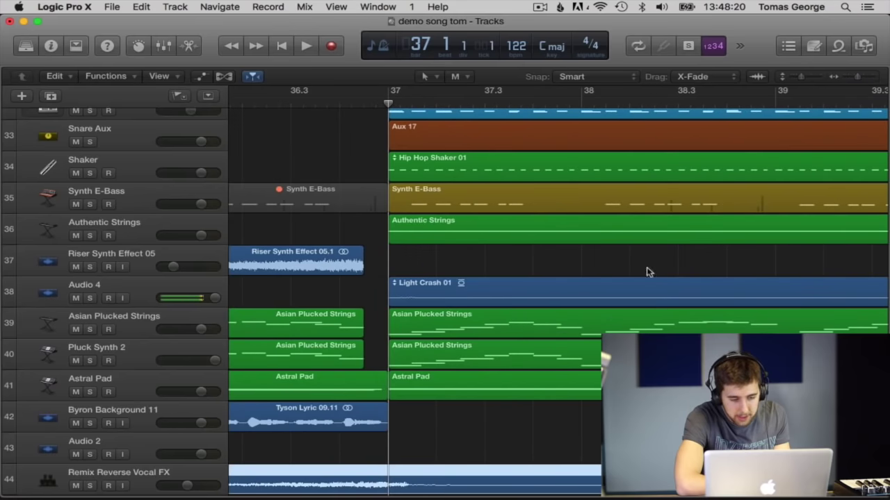
scroll(425, 477, "down", 3)
scroll(425, 477, "left", 5)
left_click_drag(501, 446, 482, 447)
scroll(365, 421, "left", 5)
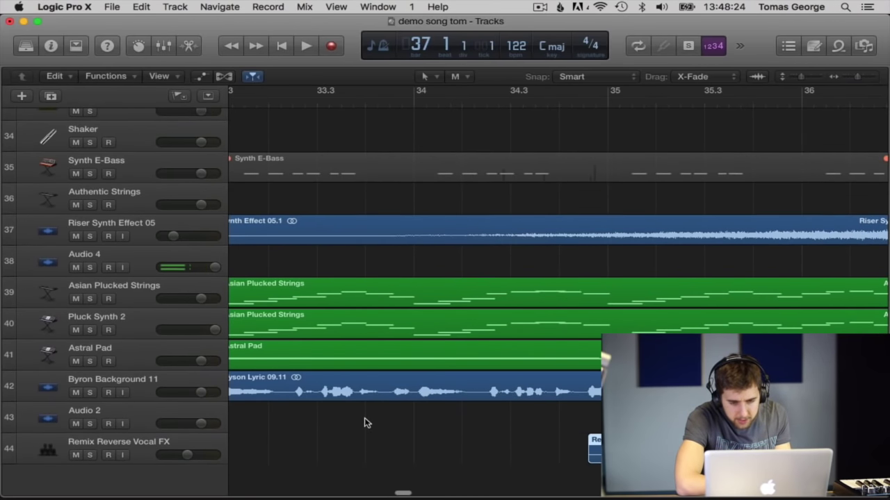
double_click(474, 103)
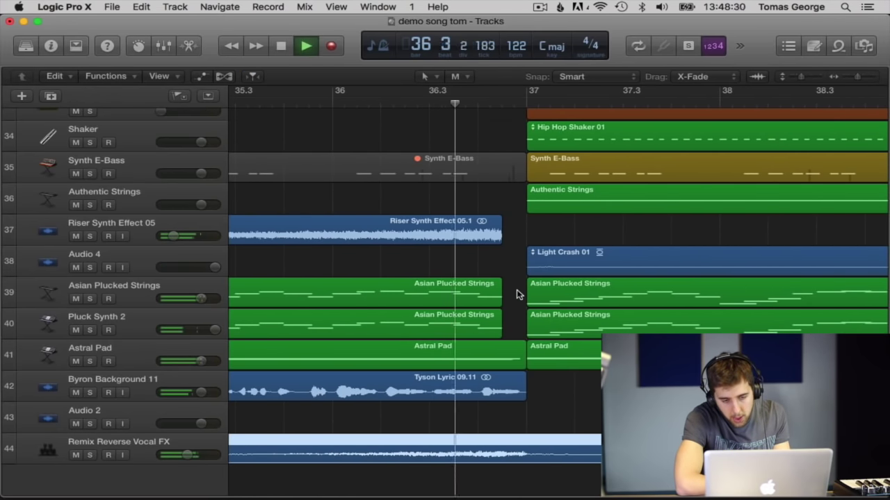
key("space")
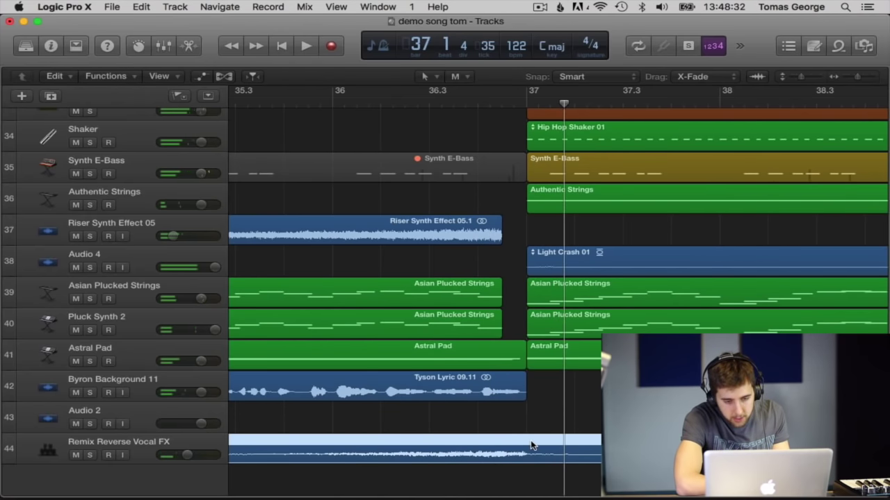
Move the Remix Reverse Vocal FX region earlier to align its swell with the riser's end, and trim its end to 36 4 3 1.
left_click(508, 446)
left_click_drag(508, 103, 500, 102)
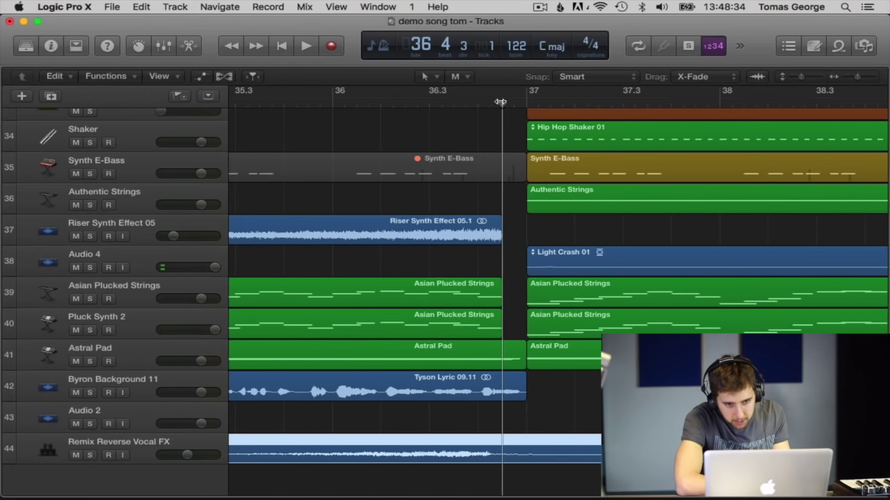
left_click(510, 438)
left_click_drag(699, 460, 496, 470)
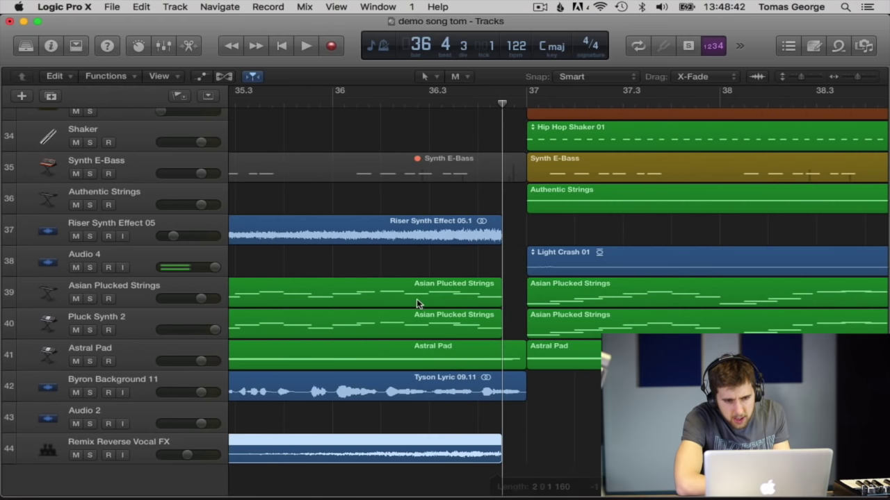
Play back the transition into bar 37 with the trimmed reverse vocal, and save the project.
left_click(287, 101)
key("space")
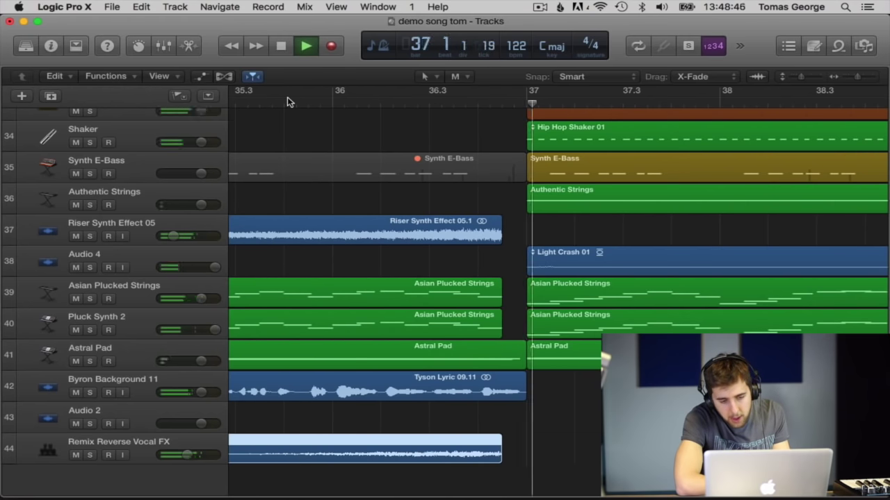
left_click_drag(858, 77, 851, 77)
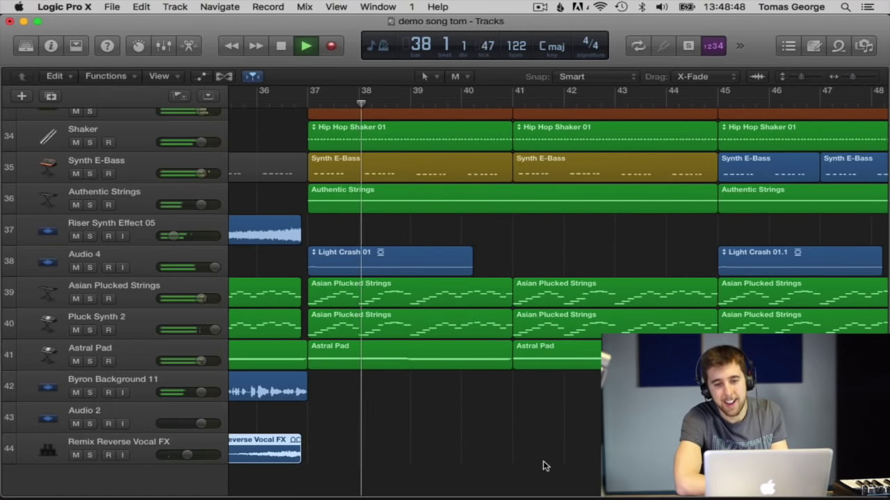
key("space")
key("super+s")
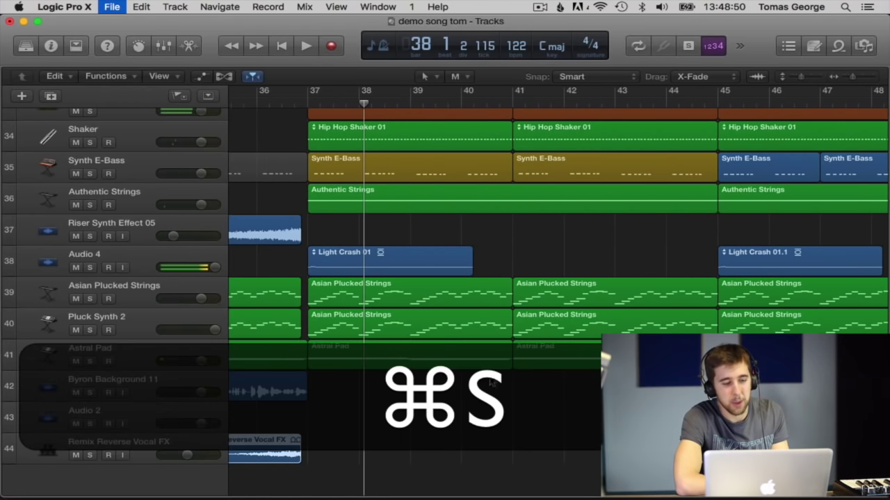
Reopen the loop library and audition Remix Breath Box Vocal FX, Soul Vocal Topper and Vocal Sample Tech Beat.
left_click(838, 47)
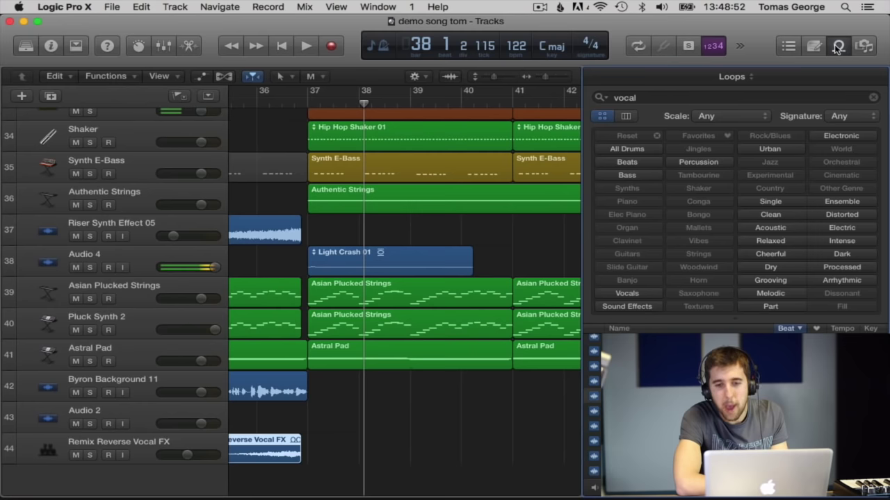
left_click(642, 412)
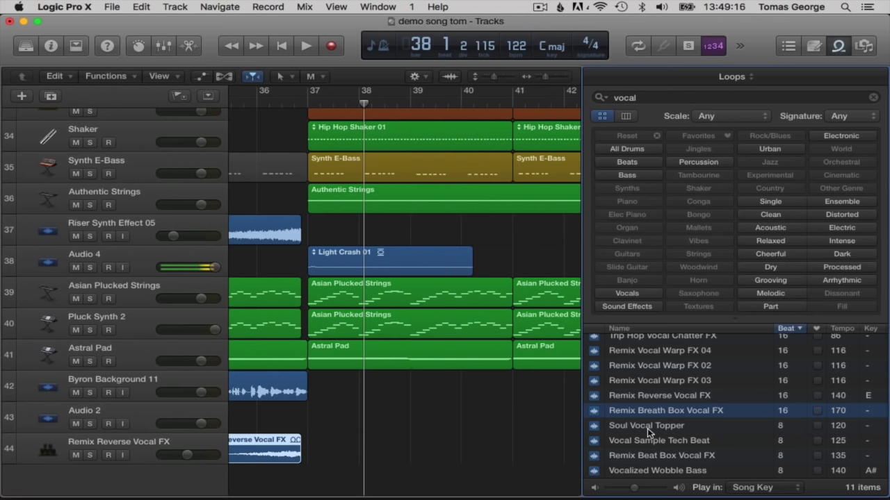
left_click(647, 426)
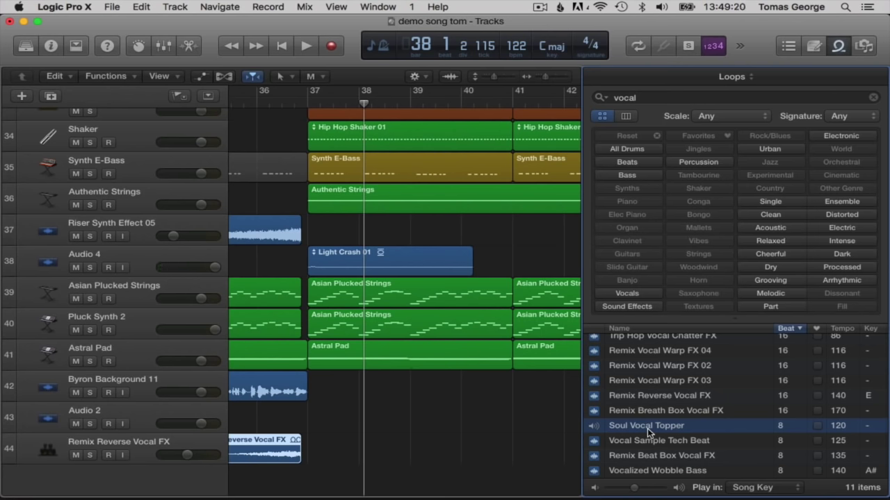
left_click(663, 441)
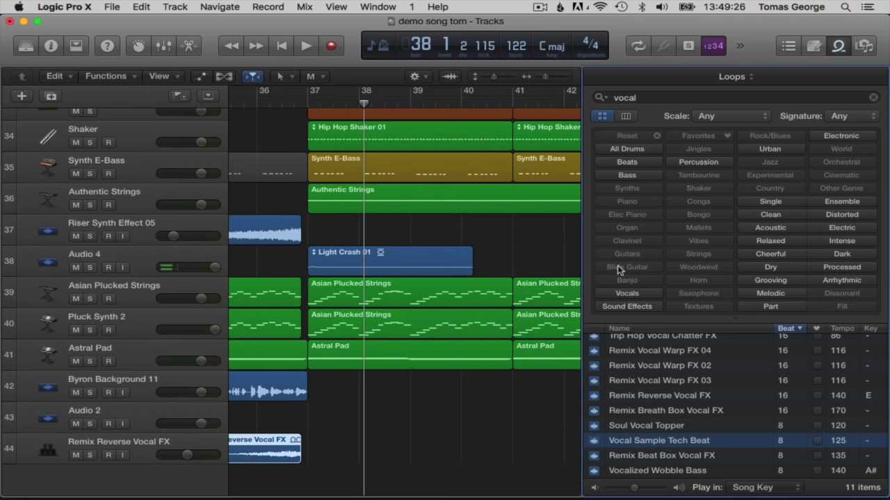
Search the loop library for "voice".
left_click(665, 97)
type("voice")
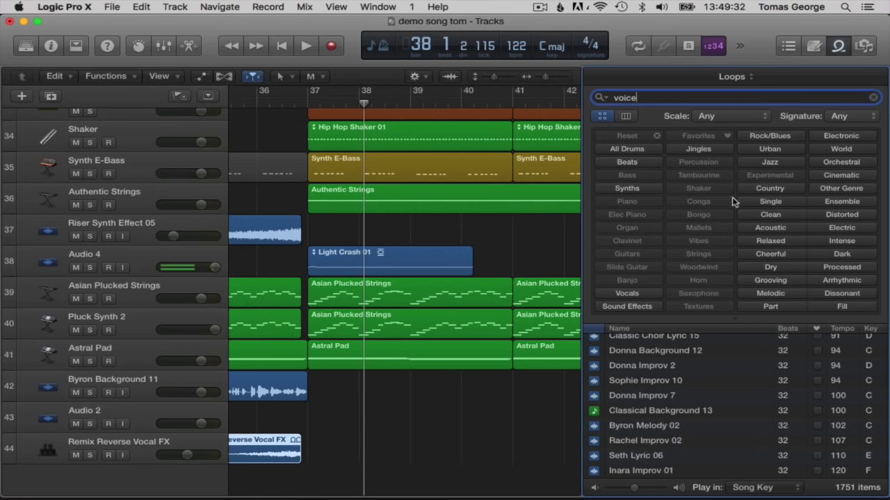
scroll(650, 386, "up", 2)
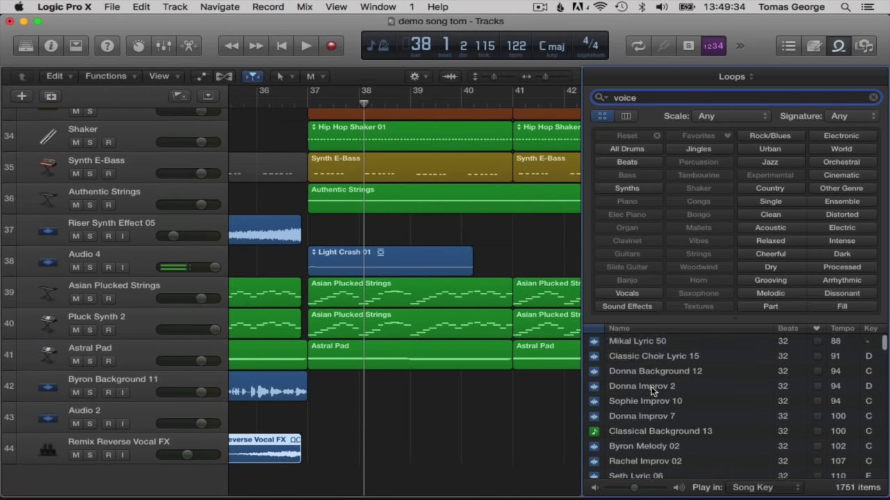
Audition the 32-beat voice loops one after another, from Mikal Lyric 50 through Donna Improv 7.
left_click(635, 344)
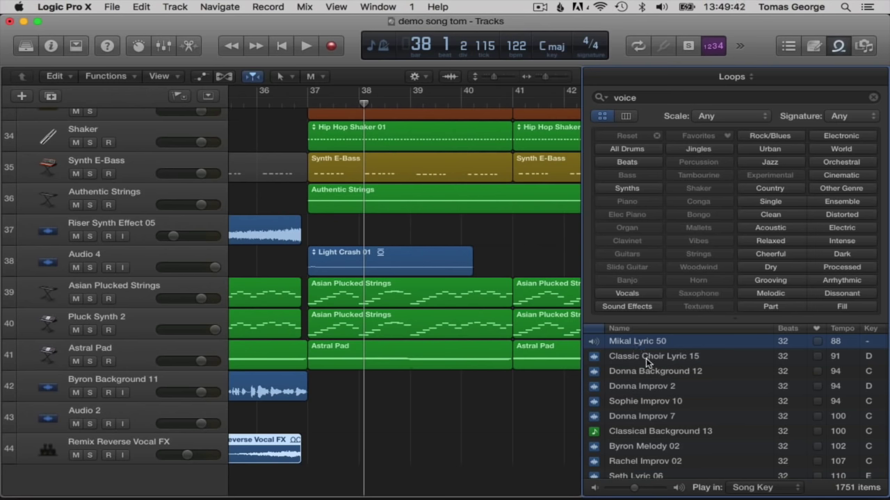
left_click(646, 358)
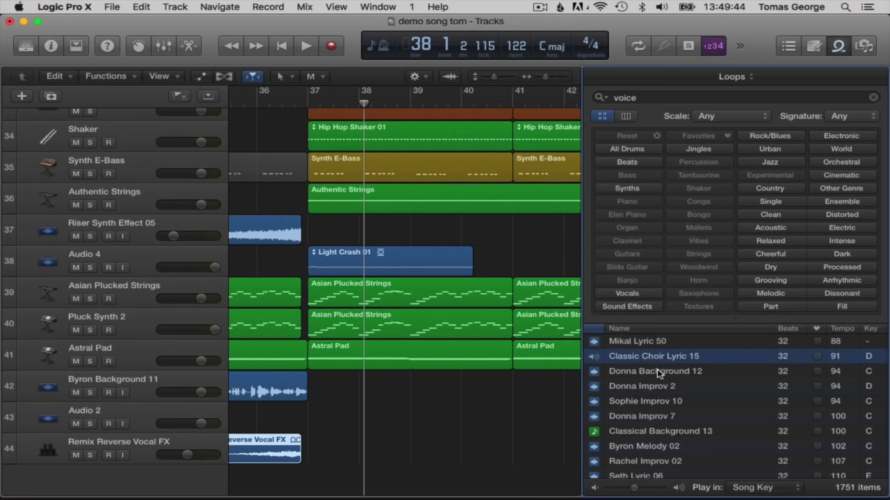
left_click(658, 372)
left_click(644, 386)
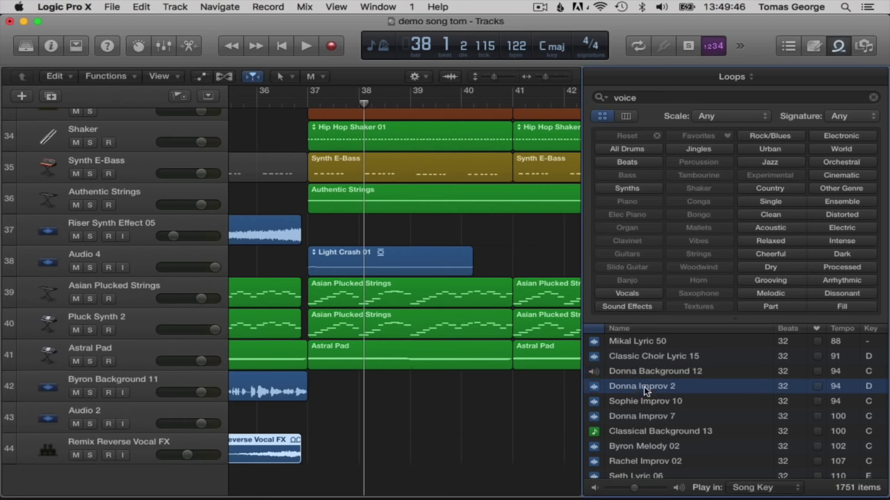
left_click(645, 399)
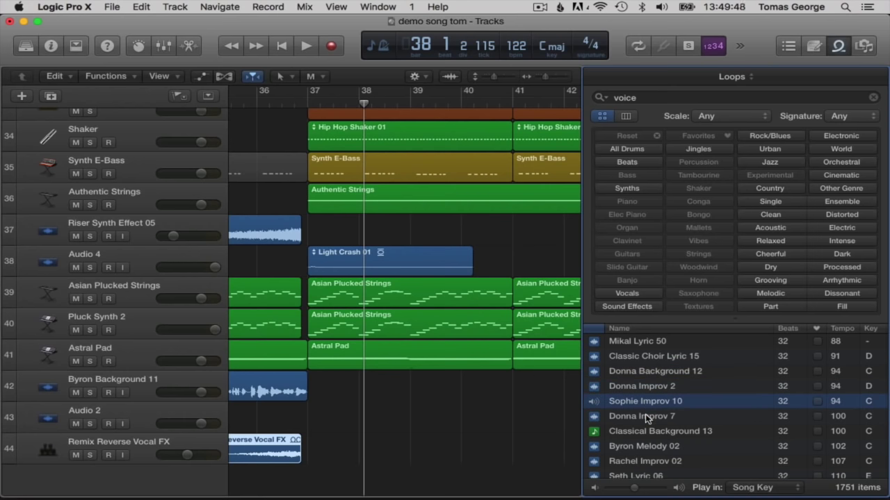
scroll(645, 417, "down", 3)
left_click(629, 375)
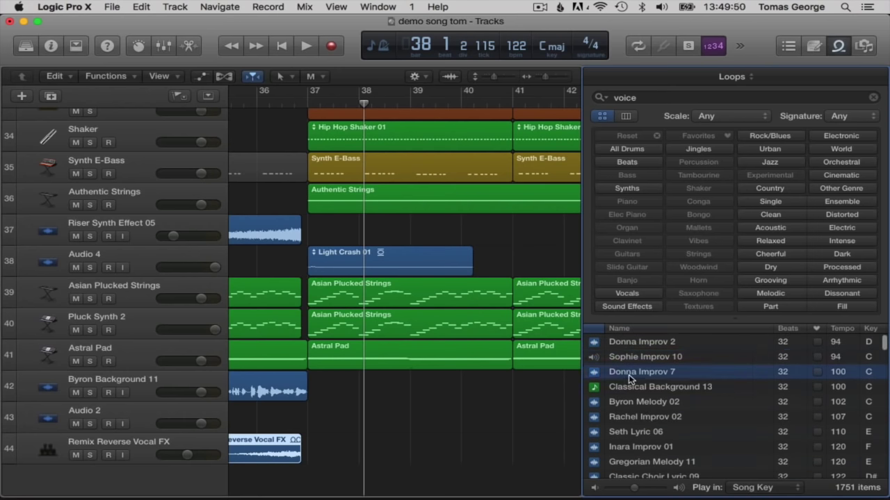
Add the Classical Background 13 loop on a new track at bar 37, and close the loop library.
left_click(652, 394)
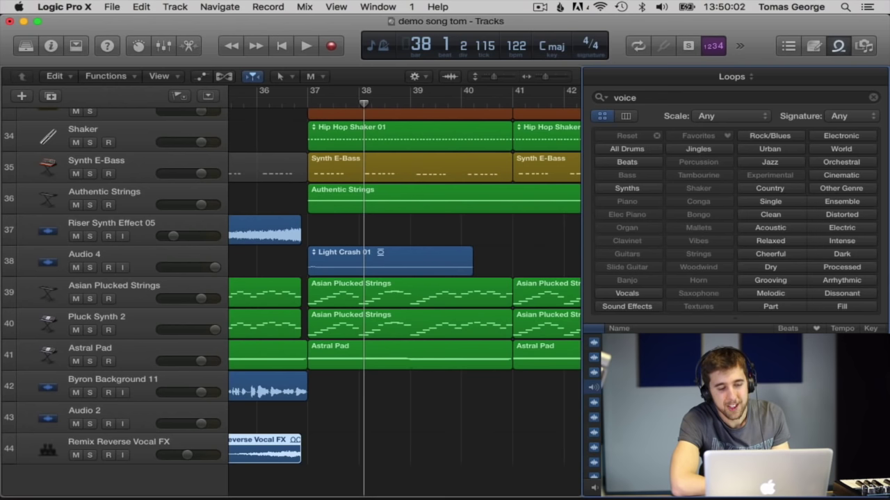
scroll(394, 417, "down", 1)
scroll(392, 417, "right", 5)
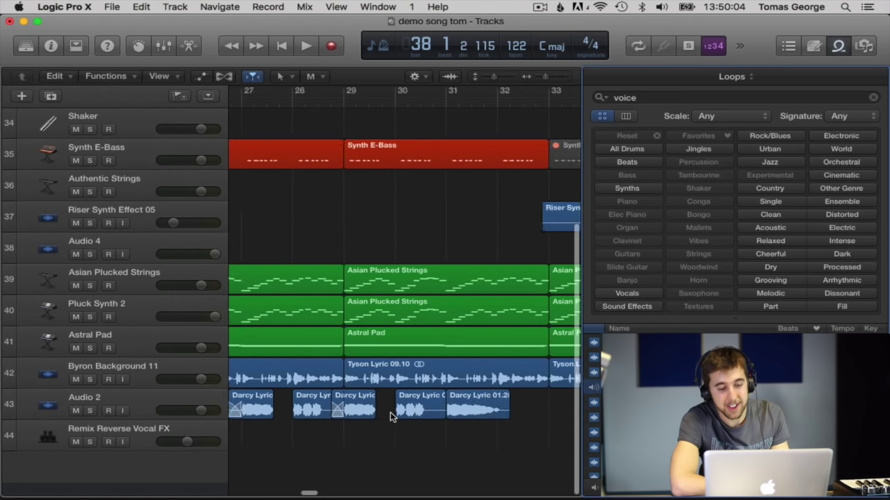
scroll(393, 416, "left", 5)
scroll(393, 417, "up", 1)
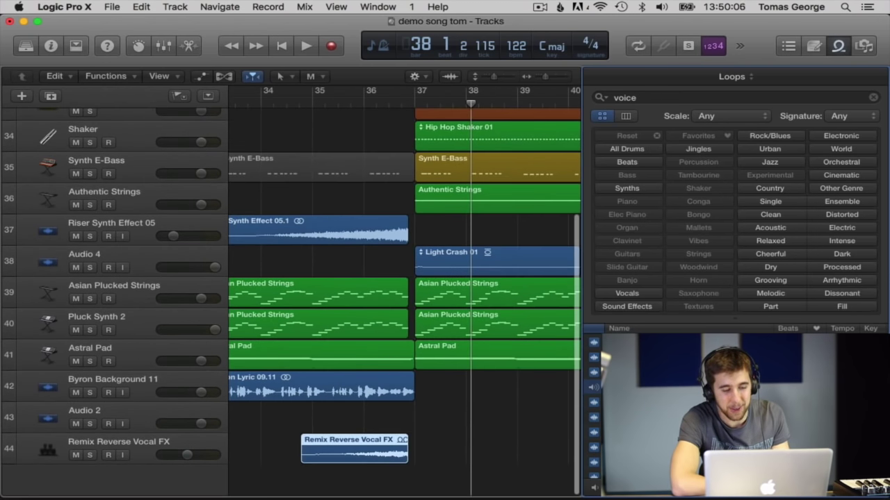
left_click_drag(639, 387, 427, 479)
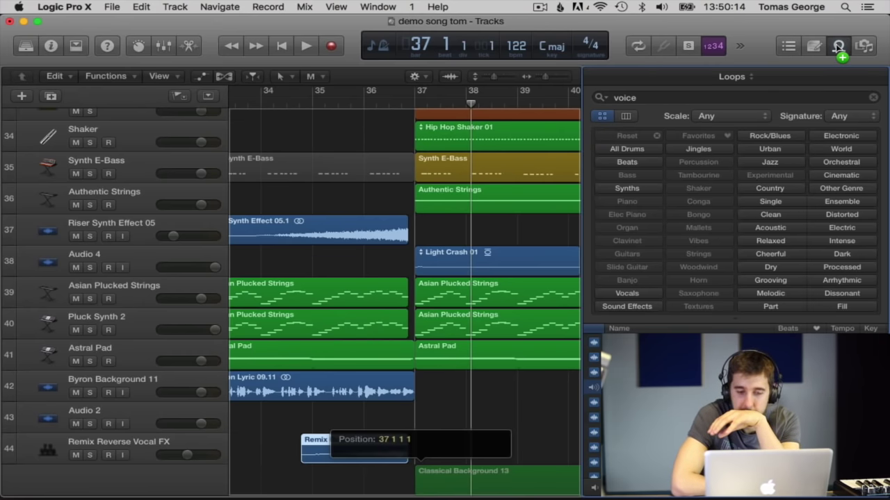
left_click_drag(839, 48, 839, 47)
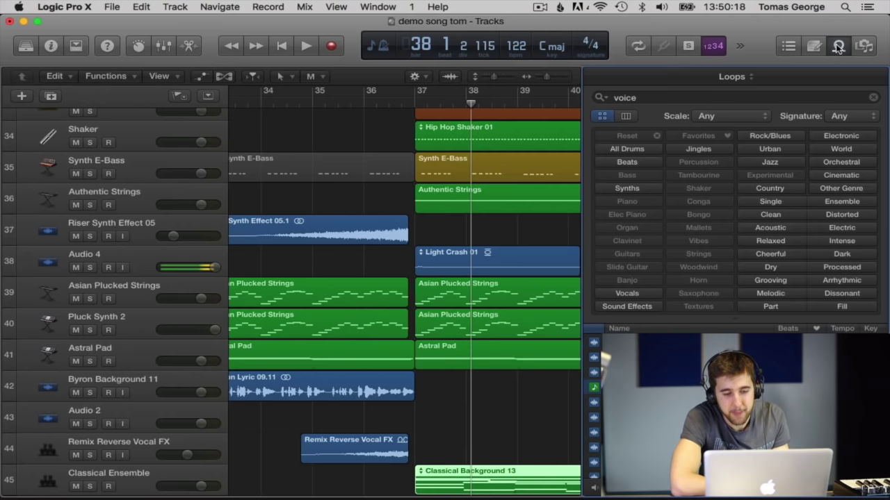
left_click(839, 48)
Move all regions from bar 37 to the end of the song, except Classical Background 13, four bars later to bar 41.
left_click_drag(852, 79, 848, 78)
left_click(450, 383)
left_click_drag(450, 388, 825, 93)
scroll(481, 236, "down", 5)
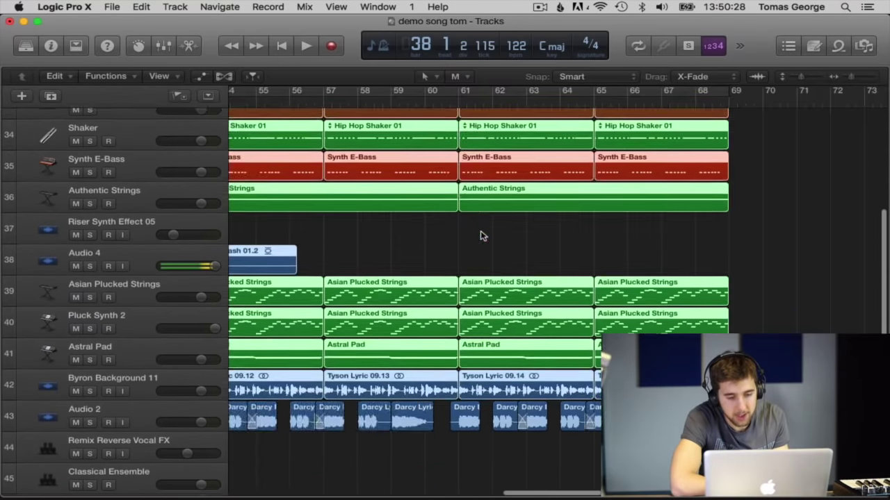
scroll(481, 236, "left", 8)
left_click_drag(469, 452, 888, 90)
scroll(662, 286, "down", 5)
scroll(663, 286, "left", 10)
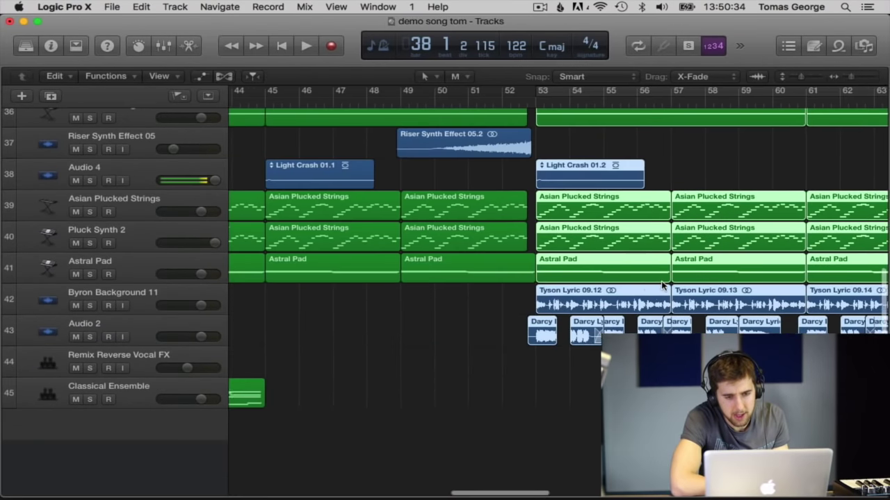
scroll(661, 285, "up", 10)
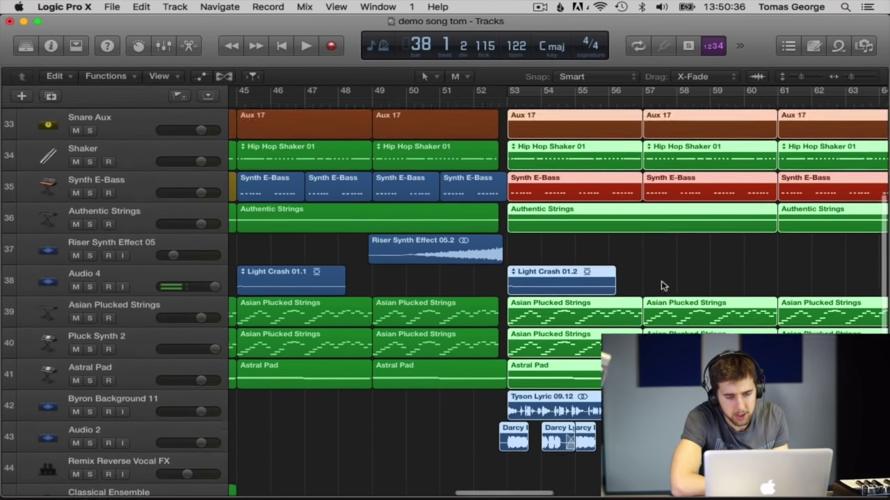
scroll(661, 285, "down", 9)
scroll(661, 281, "left", 10)
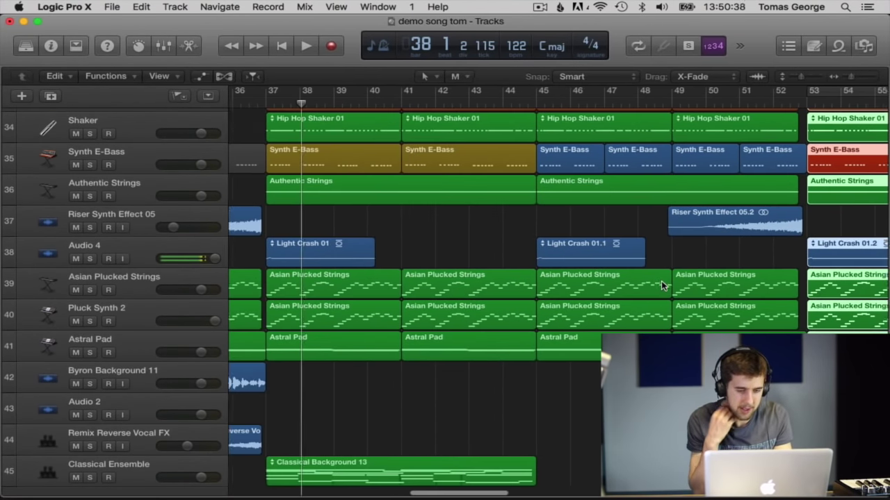
left_click_drag(369, 445, 888, 7)
scroll(600, 207, "left", 15)
scroll(600, 206, "down", 4)
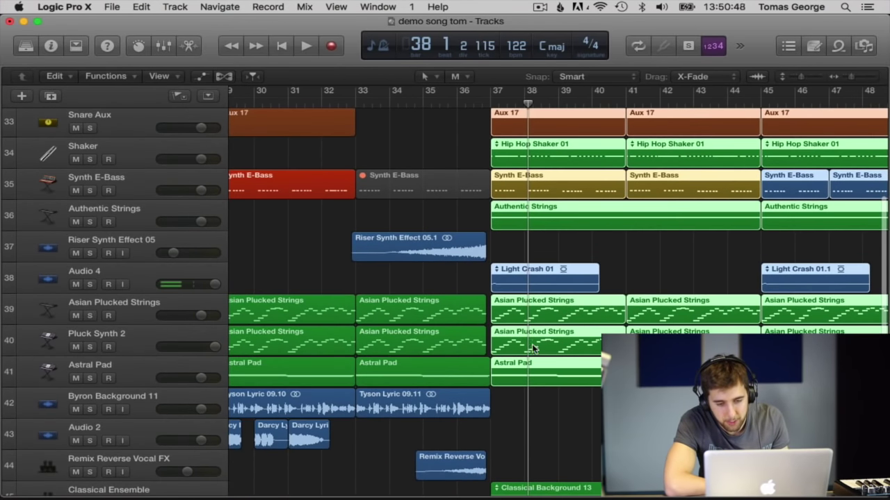
left_click_drag(535, 365, 671, 365)
left_click(561, 434)
scroll(562, 435, "down", 2)
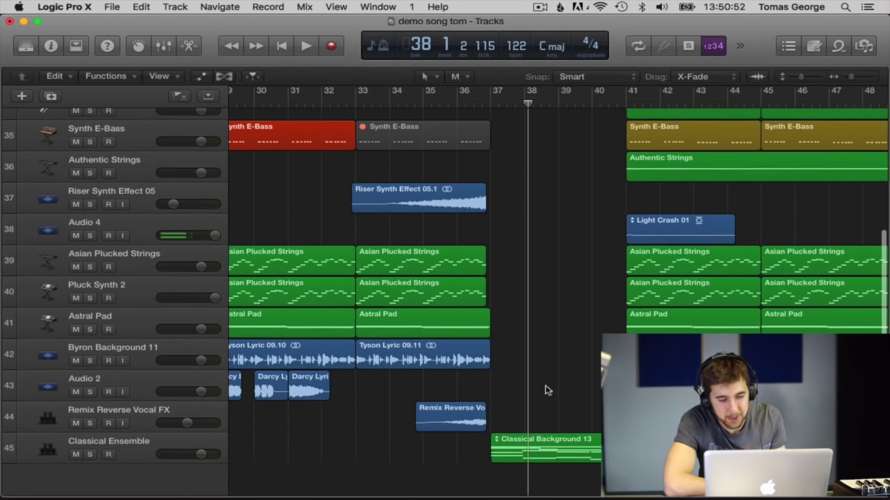
Open Classical Background 13 in a separate Piano Roll window and lower the first chord's E3 note to D#3.
key("super+4")
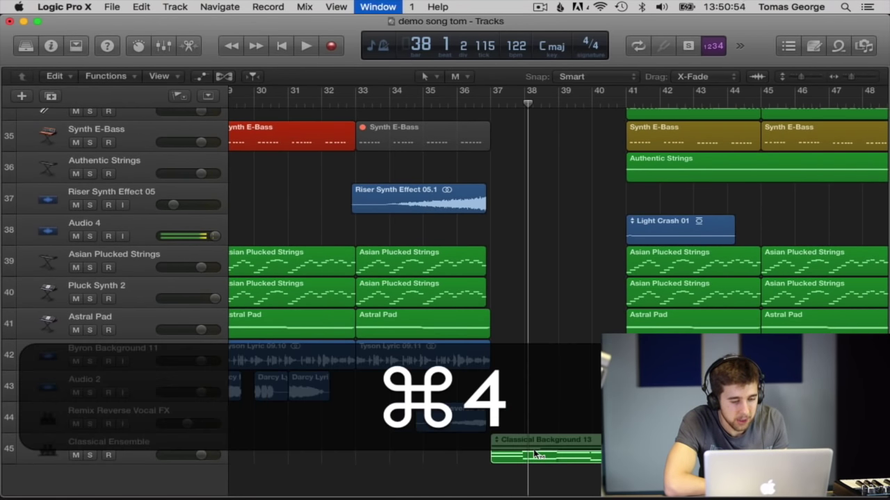
scroll(412, 373, "down", 3)
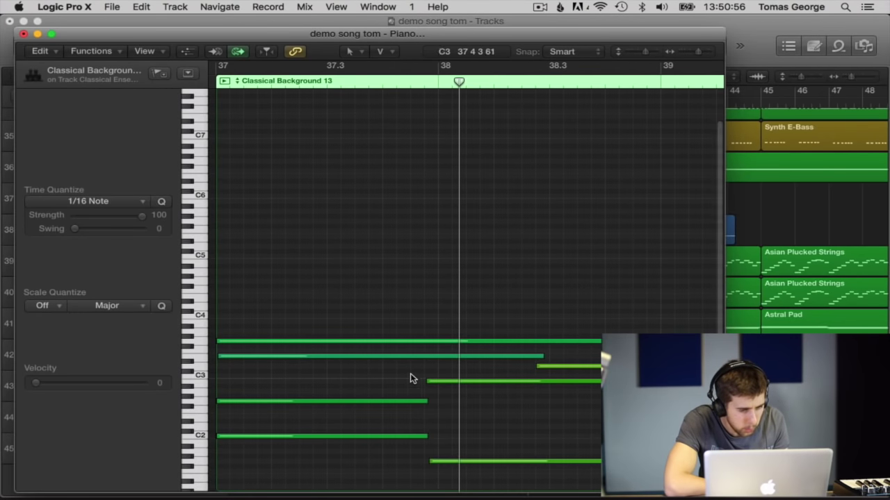
left_click(272, 438)
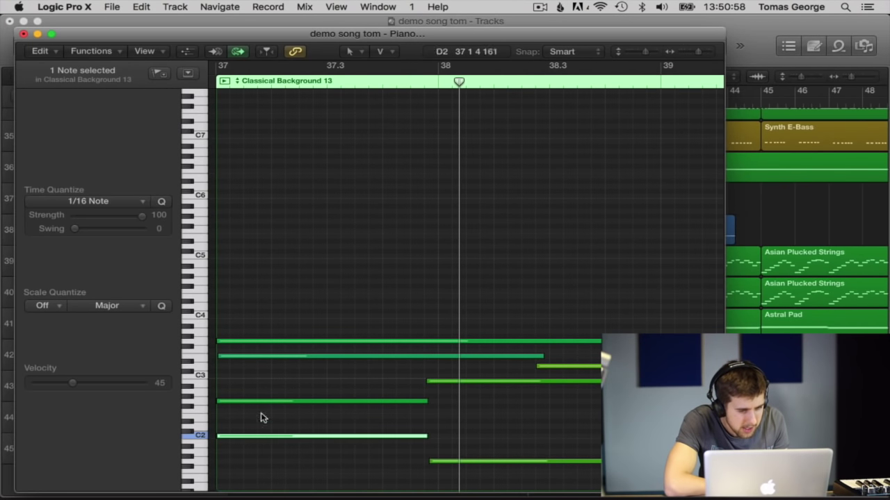
left_click(256, 401)
left_click(240, 357)
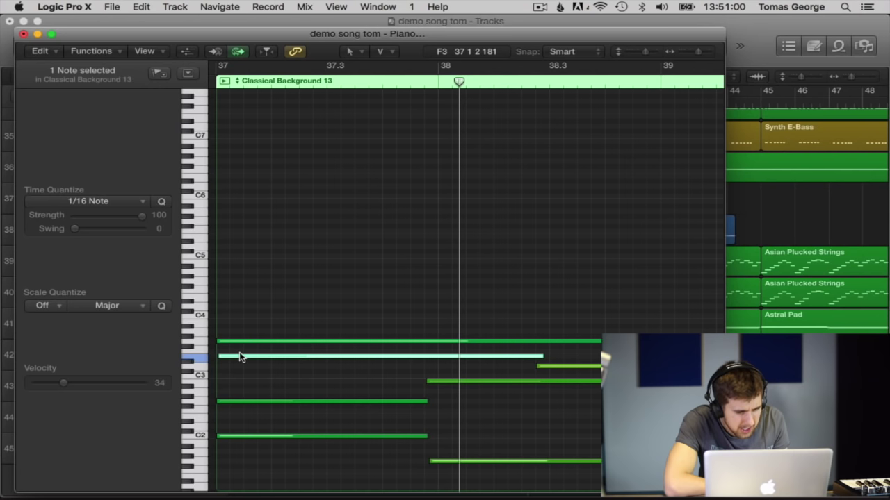
left_click_drag(240, 357, 241, 361)
scroll(473, 381, "right", 3)
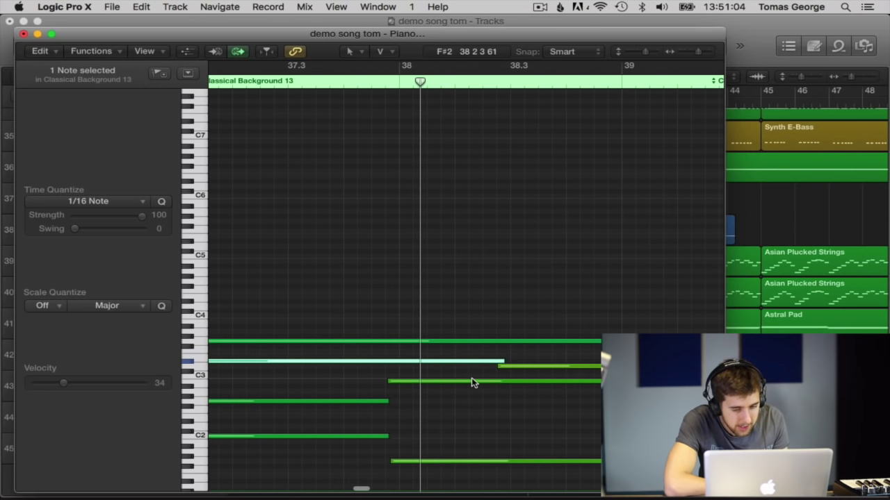
Lower the B2 note of the chord at bar 38 to A#2.
left_click(423, 462)
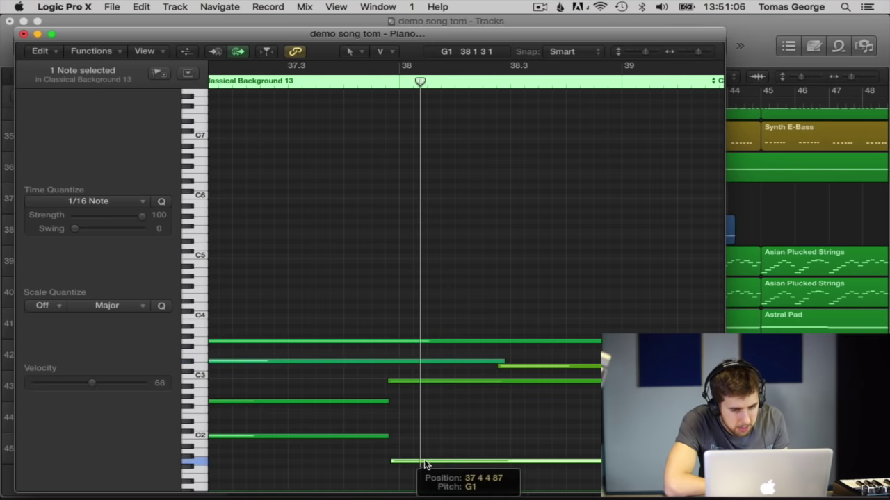
left_click(413, 382)
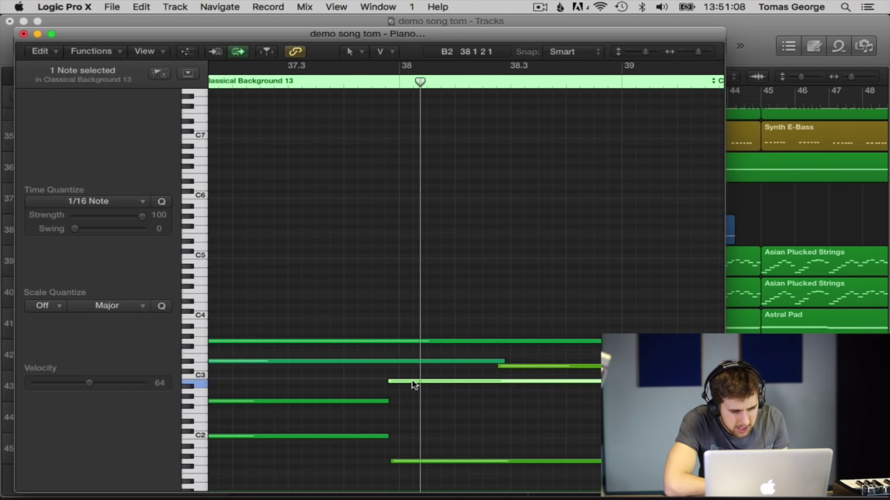
left_click(412, 382)
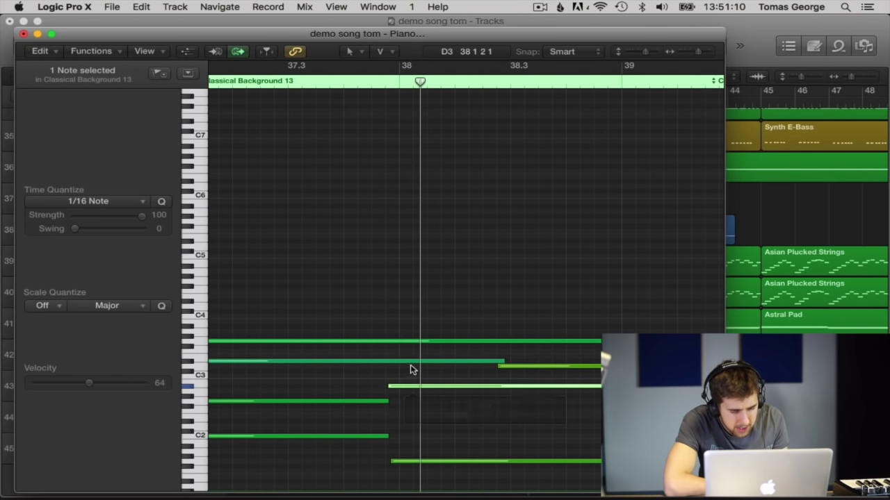
Align the end of the D#3 note and the start of the following D3 note with the chord change just before bar 38.
left_click(414, 361)
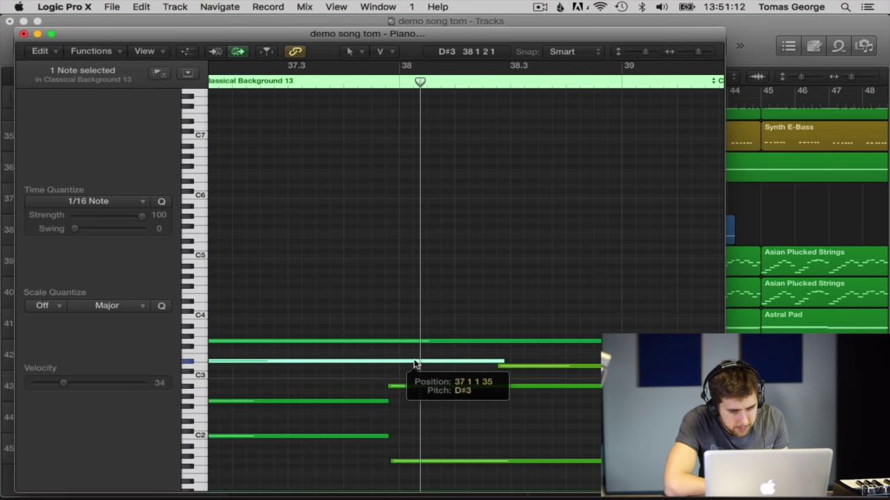
left_click_drag(500, 360, 389, 360)
left_click_drag(499, 366, 389, 366)
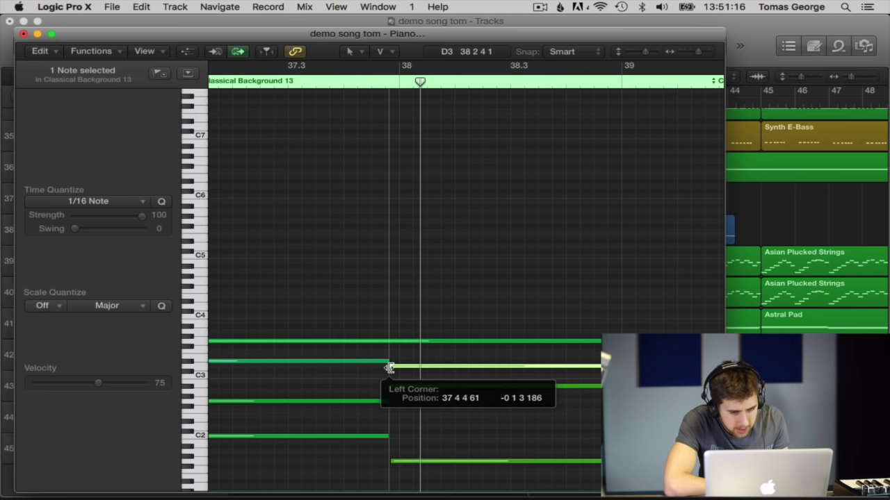
In the chord at bar 39, lower the A1 note to G#1 and the A2 note to G#2.
left_click(421, 342)
scroll(422, 344, "right", 5)
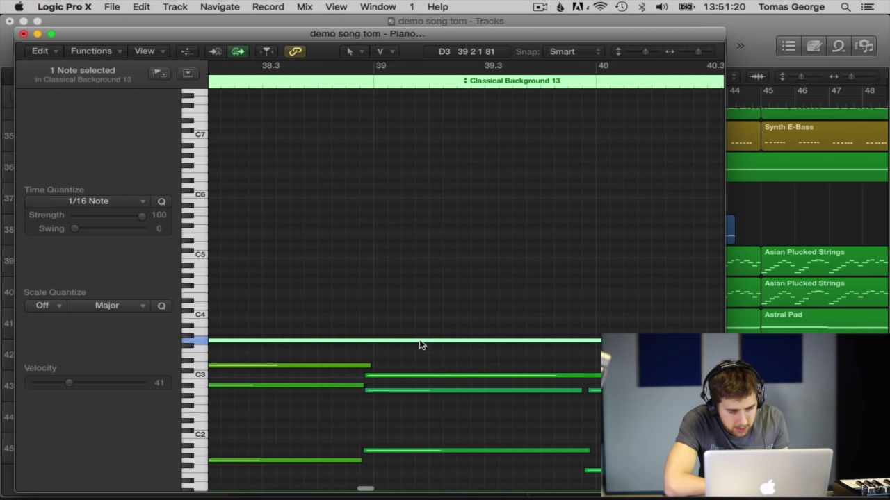
left_click(392, 451)
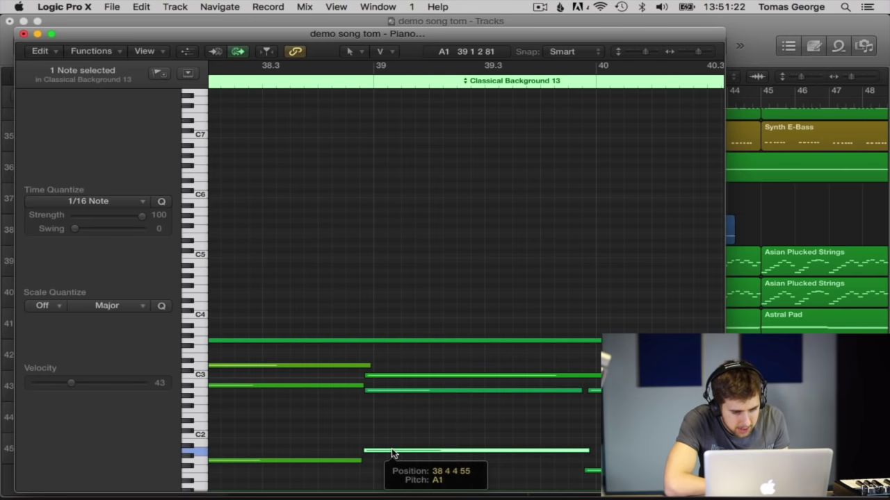
left_click_drag(392, 452, 392, 457)
left_click(385, 391)
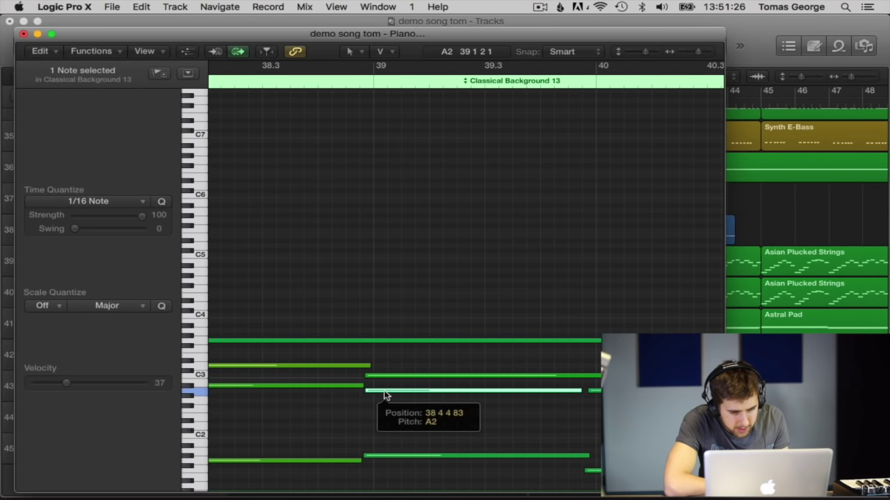
left_click_drag(385, 393, 384, 377)
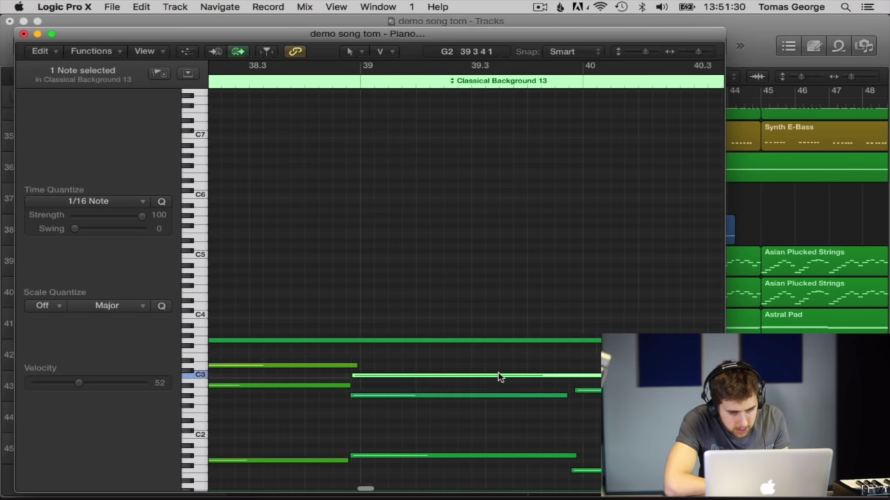
Delete the extra upper note in bar 40 and extend the G3 note almost to bar 41.
scroll(498, 377, "right", 5)
left_click(523, 324)
left_click(523, 351)
key("Delete")
left_click_drag(482, 339, 581, 338)
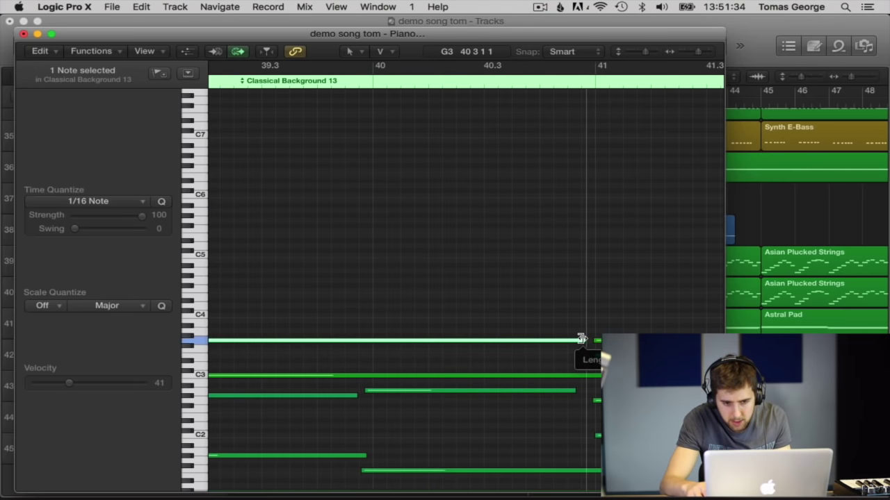
Delete the A2 and F1 notes in bar 40 and extend the G#2 and G#1 notes to bar 41.
left_click(450, 390)
key("Delete")
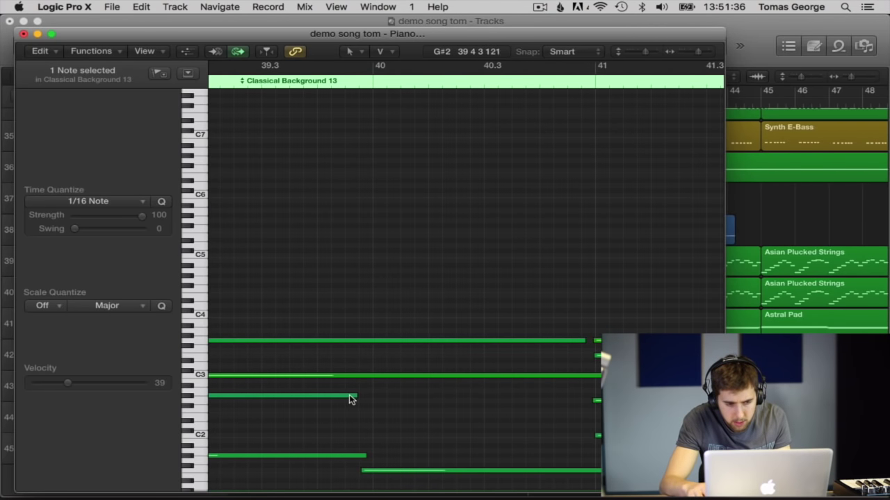
left_click_drag(355, 396, 587, 387)
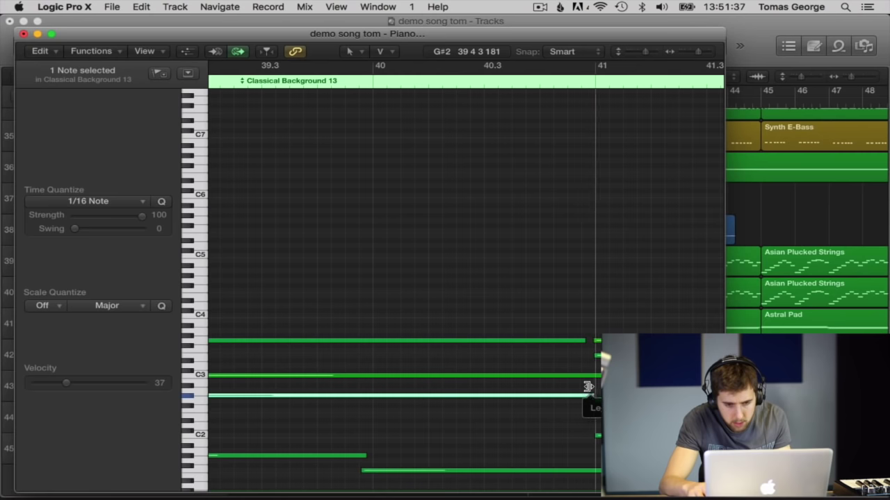
left_click(410, 470)
key("Delete")
left_click_drag(366, 456, 590, 452)
Split the Classical Background 13 region and its overlapping notes at bar 41, and remove the part after bar 41.
left_click(595, 82)
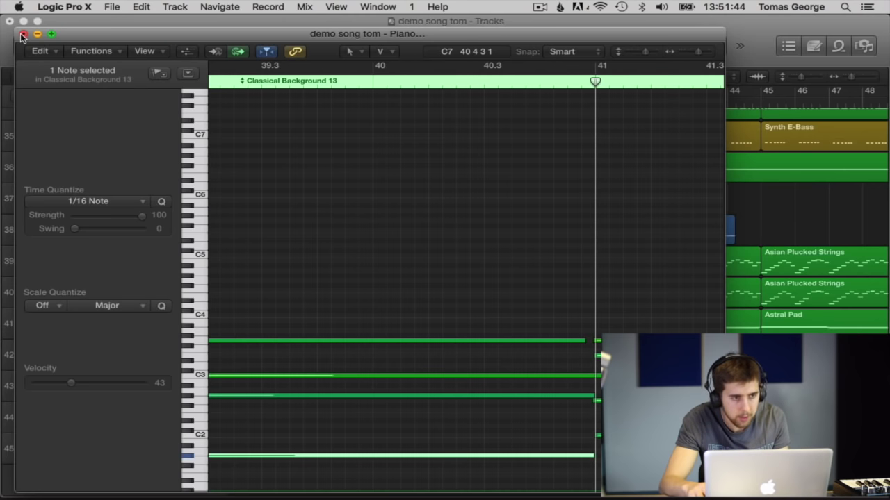
left_click(23, 34)
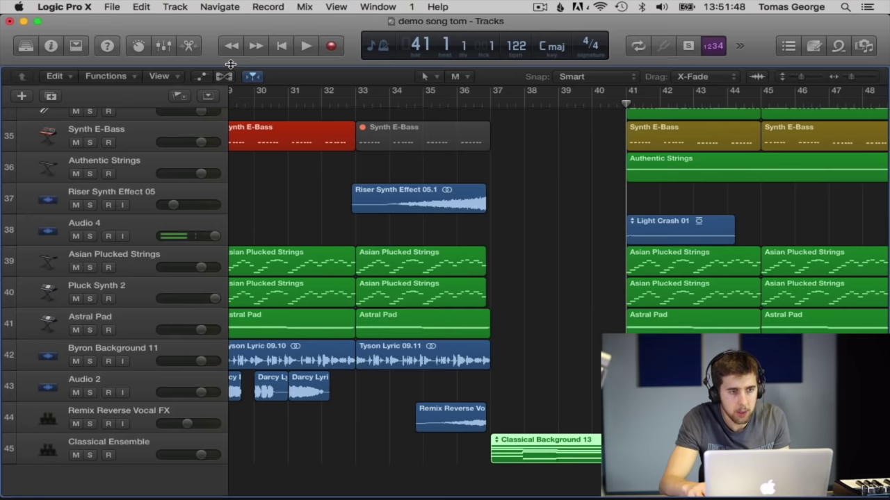
key("ctrl+t")
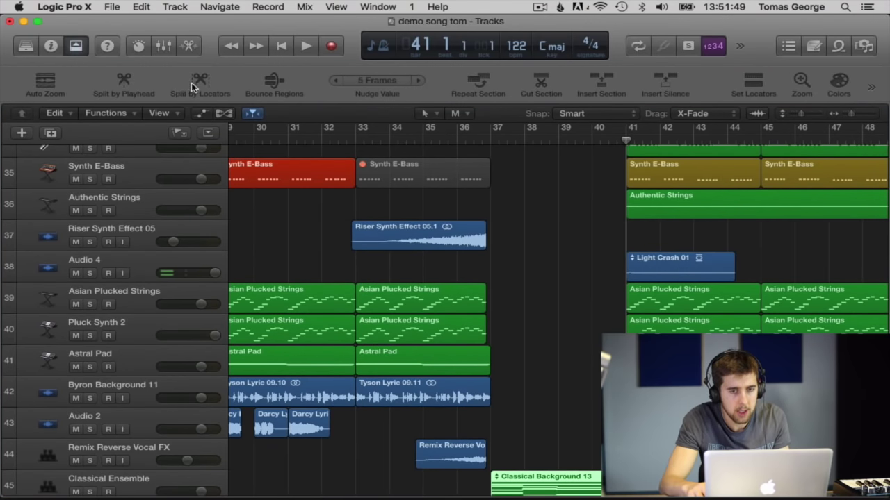
left_click(132, 80)
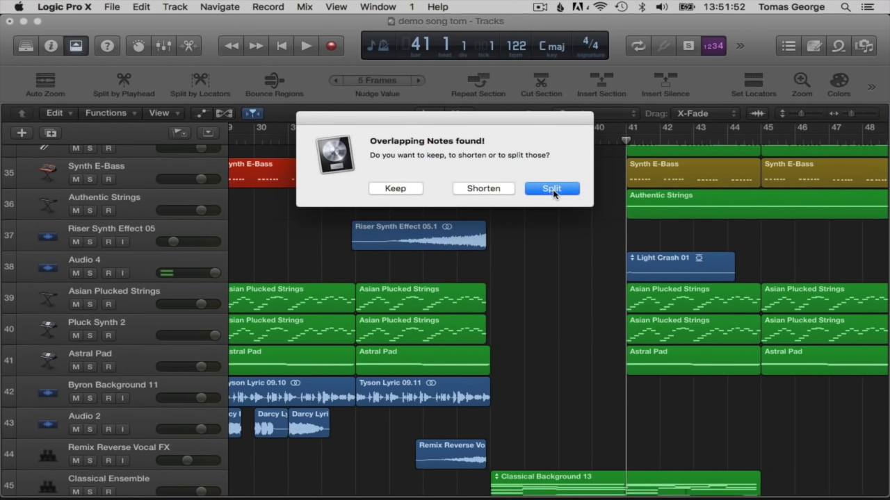
left_click(551, 189)
scroll(545, 421, "down", 1)
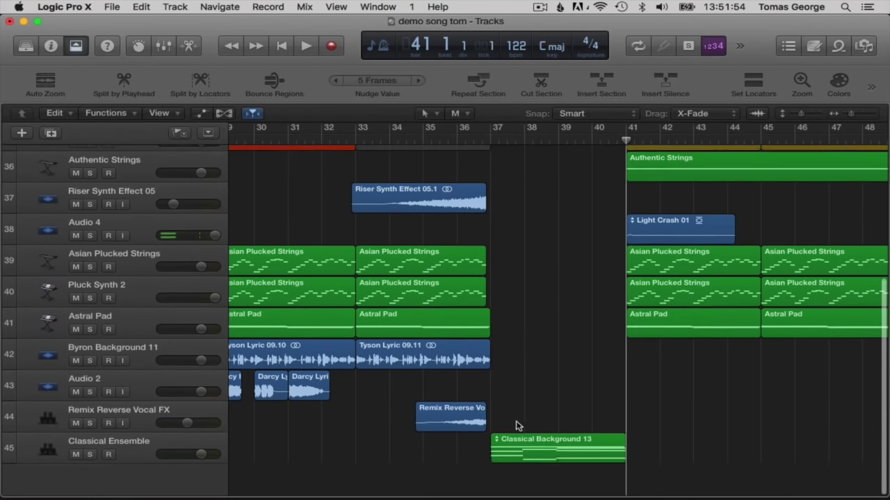
Copy the four-bar Classical Background 13 region to bar 41, and save the project.
left_click(530, 448)
left_click_drag(529, 452, 664, 457)
key("super+s")
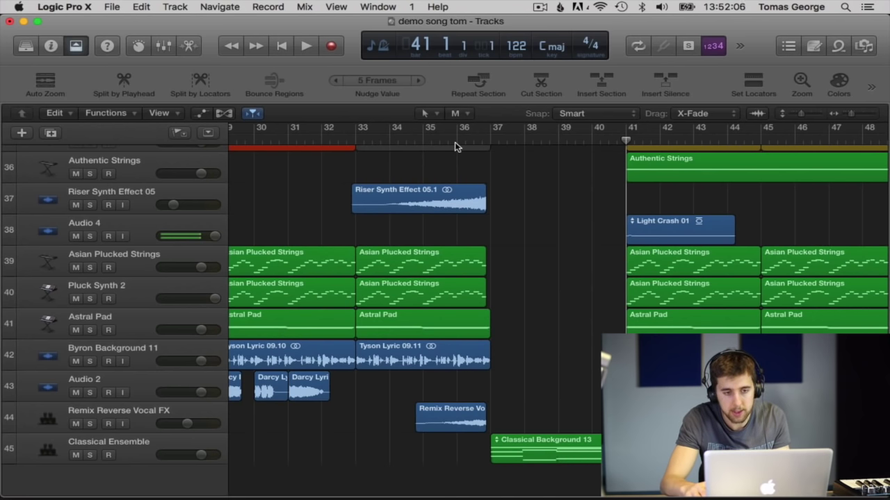
Play back the arrangement from bar 36 through the choir break into bar 41.
double_click(455, 142)
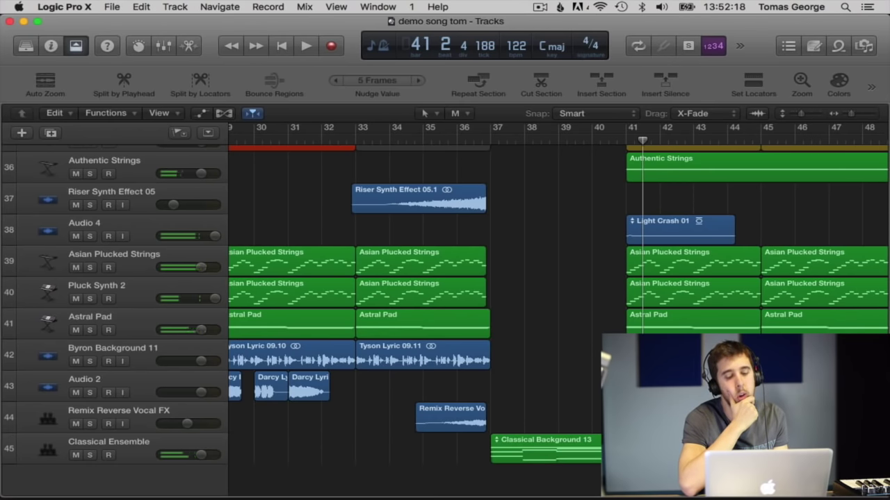
Dismiss the Backblaze low disk space notification and look over the tracks around the choir break.
scroll(558, 313, "right", 3)
scroll(558, 313, "left", 4)
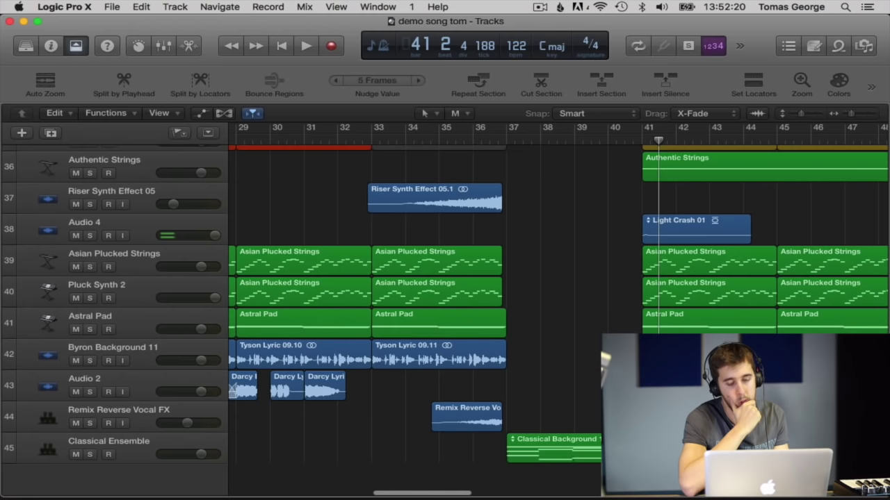
scroll(589, 253, "left", 5)
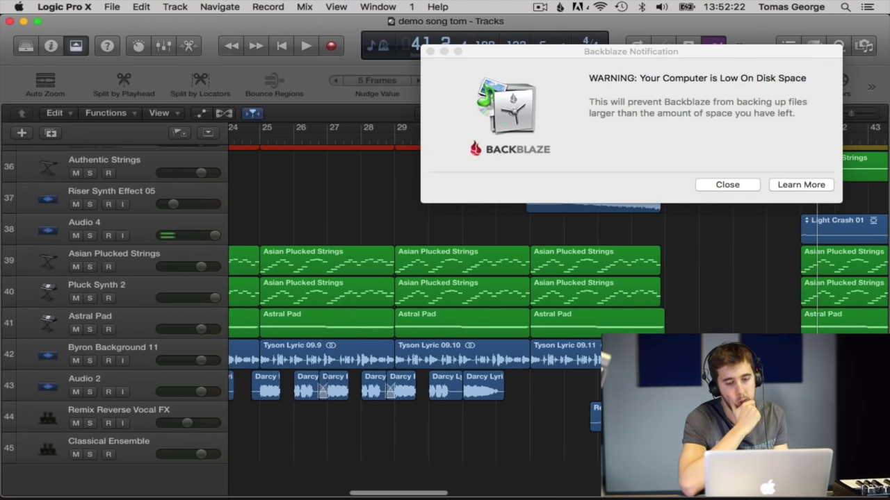
left_click(727, 185)
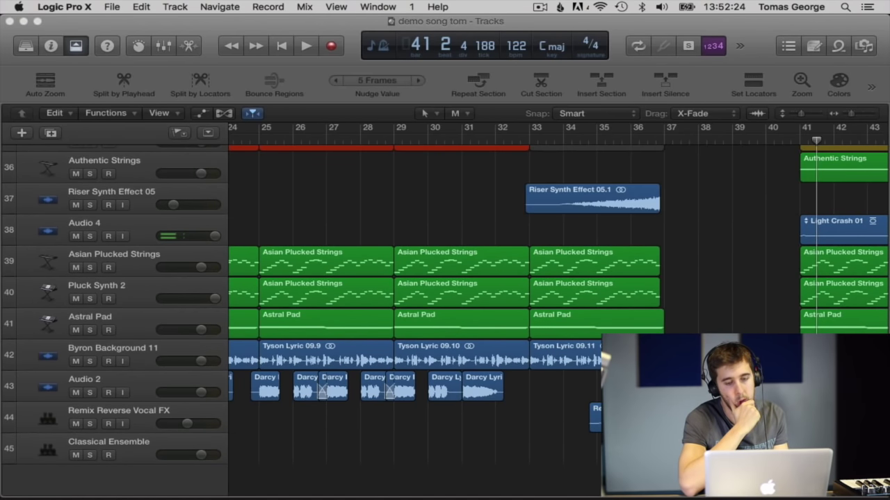
scroll(445, 313, "up", 4)
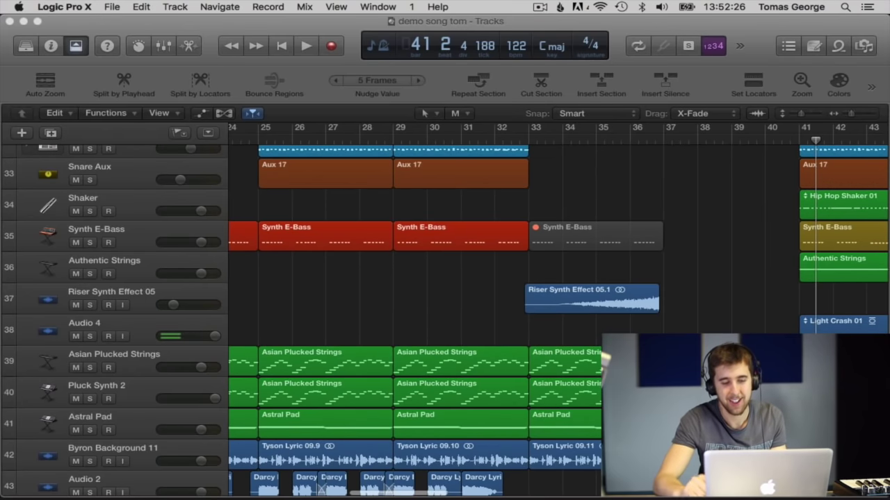
Delete the Classical Background 13 copy at bar 41 and lengthen the remaining region to bar 45.
scroll(417, 313, "down", 1)
scroll(417, 312, "right", 5)
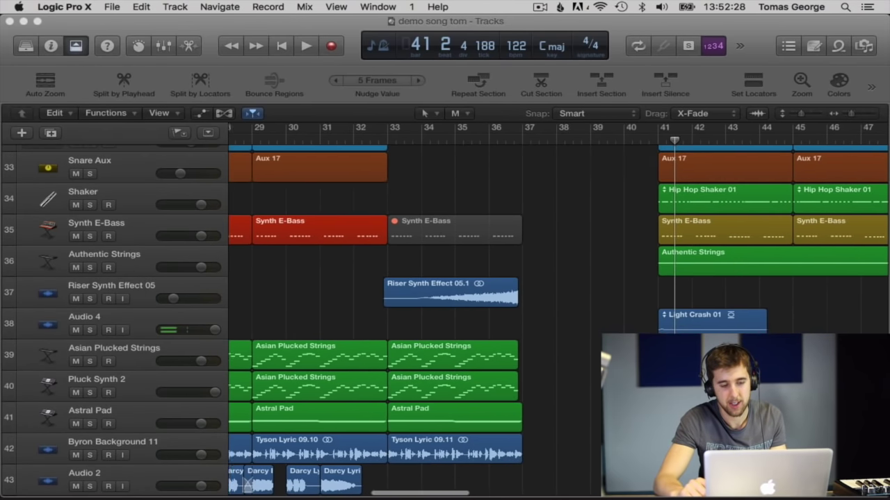
scroll(583, 478, "right", 3)
scroll(583, 478, "down", 3)
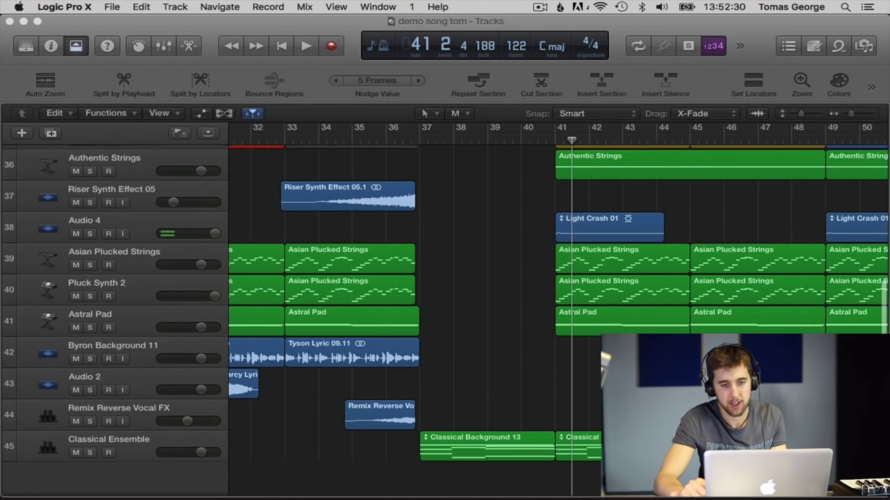
left_click(563, 452)
key("Delete")
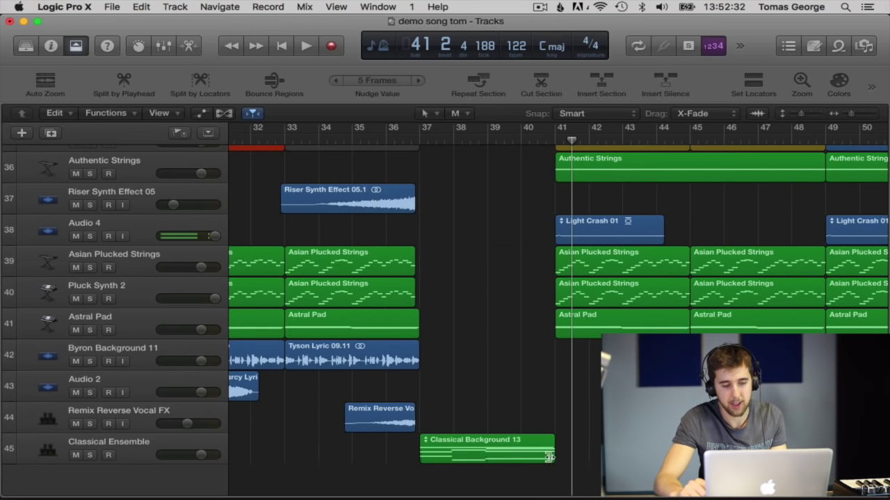
left_click_drag(549, 457, 602, 457)
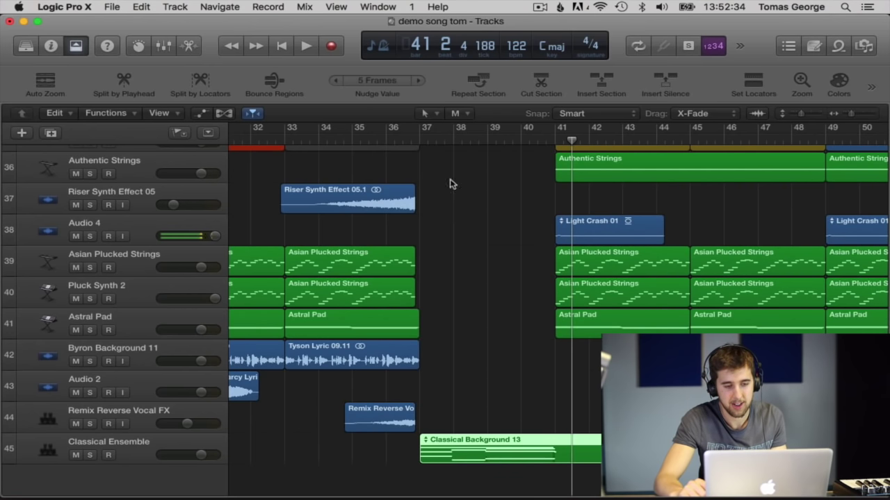
Open the Classical Background 13 region for note editing and trim the start of its C3 and G#2 notes to bar 40.
left_click(459, 142)
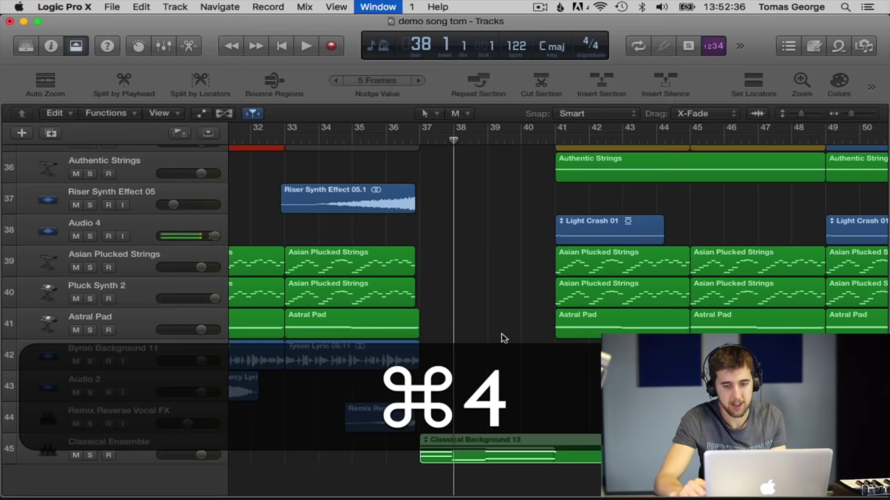
key("super+4")
scroll(349, 391, "right", 10)
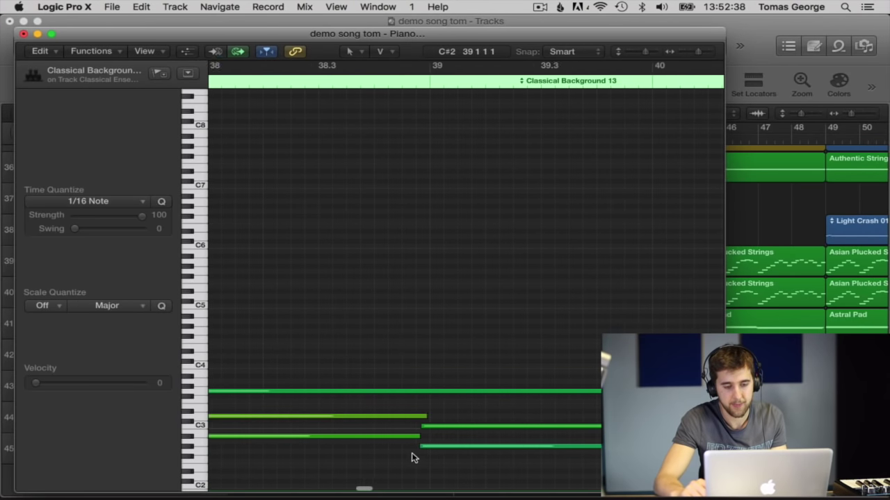
scroll(412, 457, "right", 5)
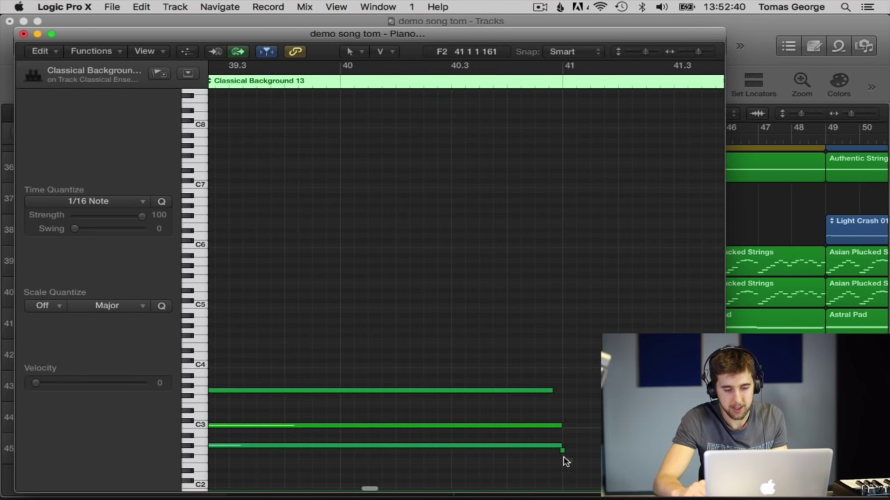
scroll(514, 482, "left", 10)
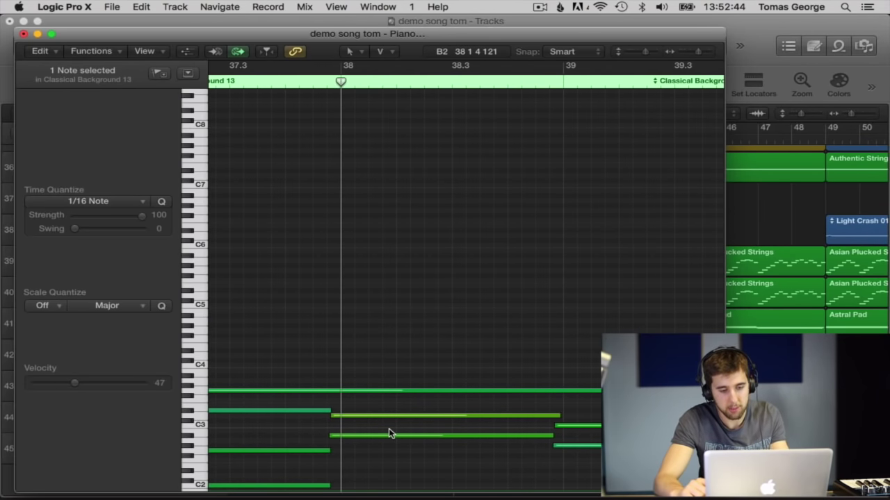
scroll(388, 430, "right", 3)
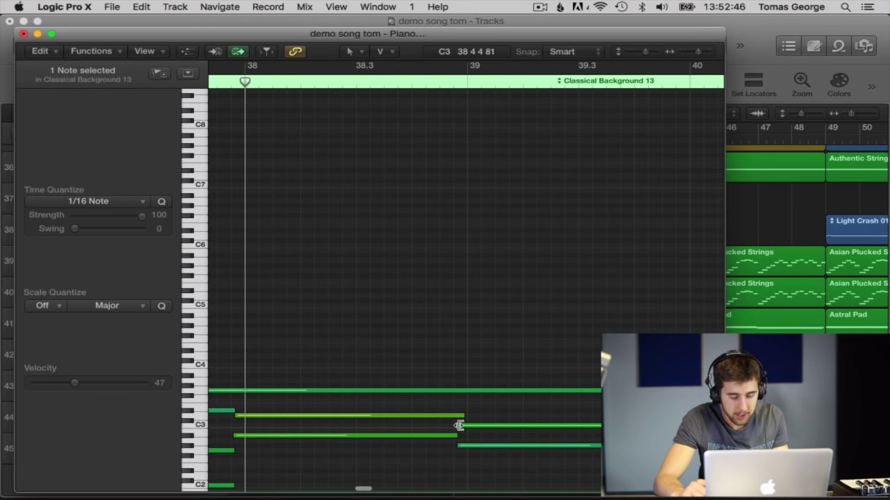
left_click_drag(460, 425, 595, 441)
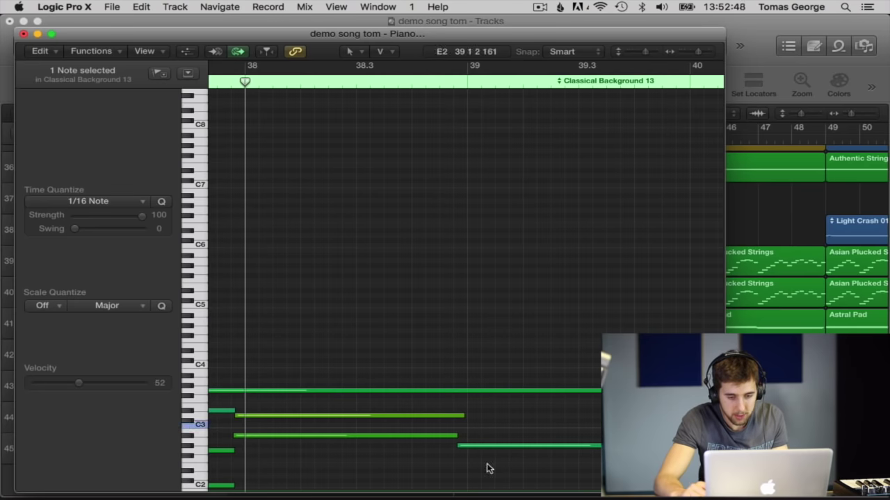
left_click_drag(460, 447, 671, 447)
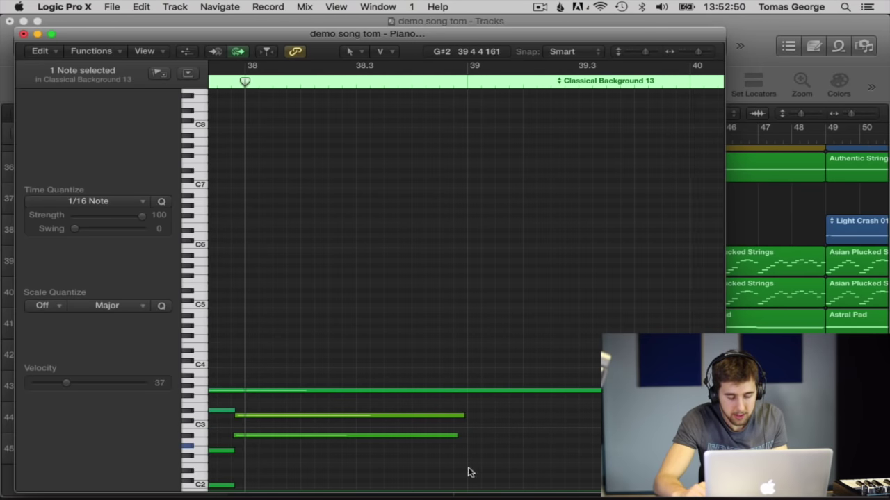
Move the D3 and A#2 notes from bar 38 to bar 39.
scroll(387, 477, "left", 5)
scroll(387, 477, "right", 5)
scroll(387, 477, "down", 1)
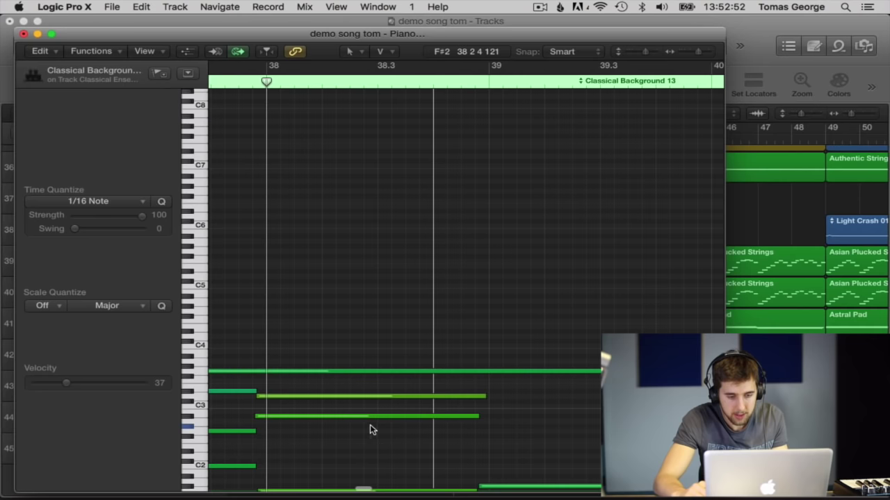
left_click(366, 397, "shift")
left_click_drag(369, 399, 588, 400)
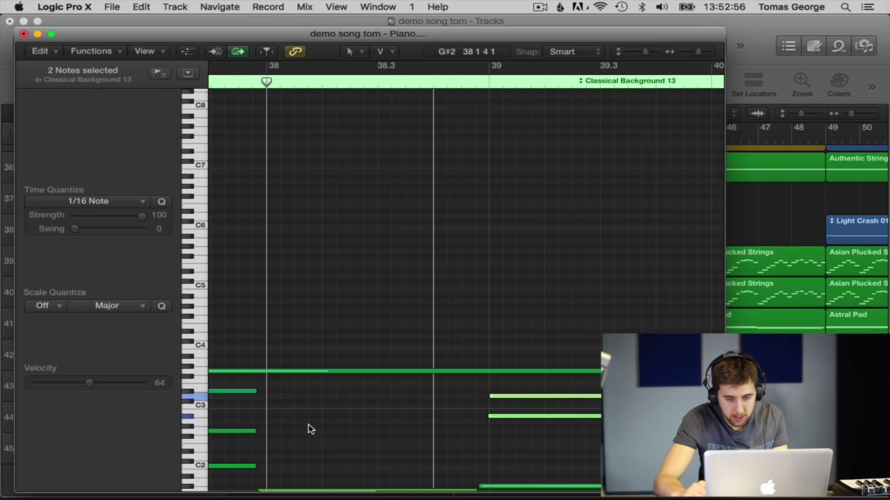
Extend the three opening chord notes, D#3, G2 and C2, to bar 39.
scroll(308, 424, "down", 3)
scroll(308, 424, "left", 3)
left_click_drag(324, 399, 336, 285)
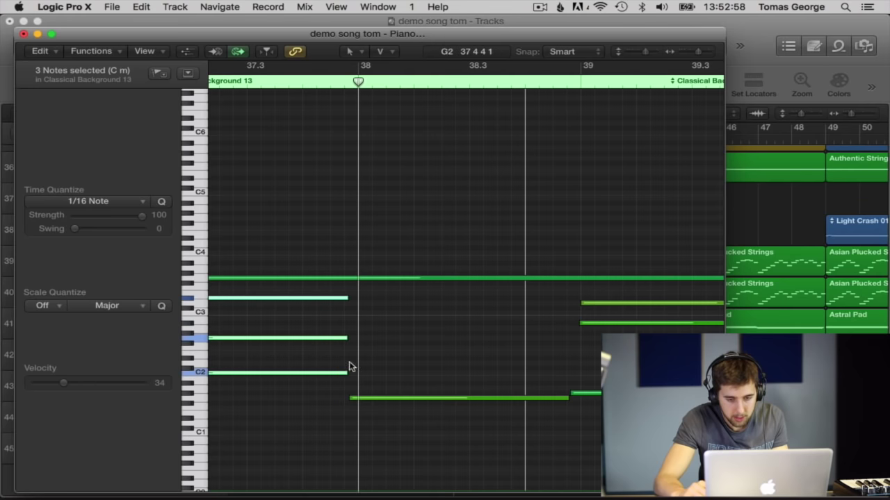
left_click_drag(341, 373, 578, 373)
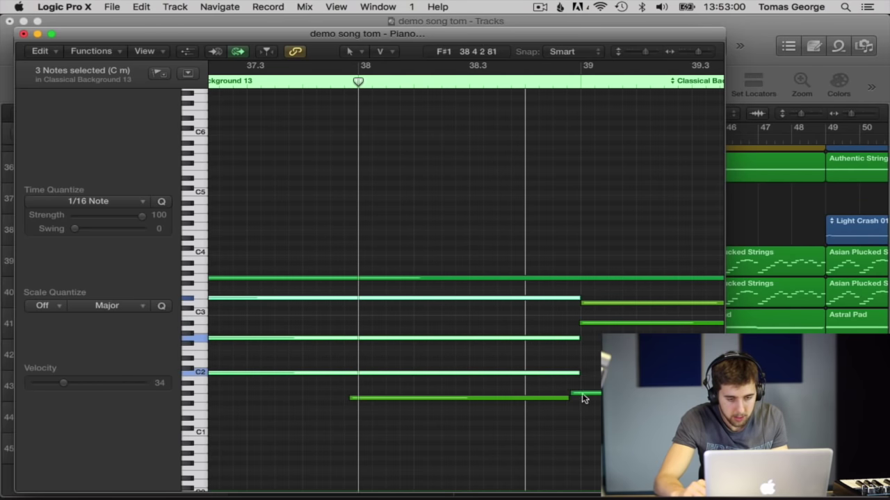
Trim the start of the G#1 bass note to bar 40 and move the G1 bass note to bar 39.
scroll(588, 397, "right", 5)
scroll(587, 397, "right", 2)
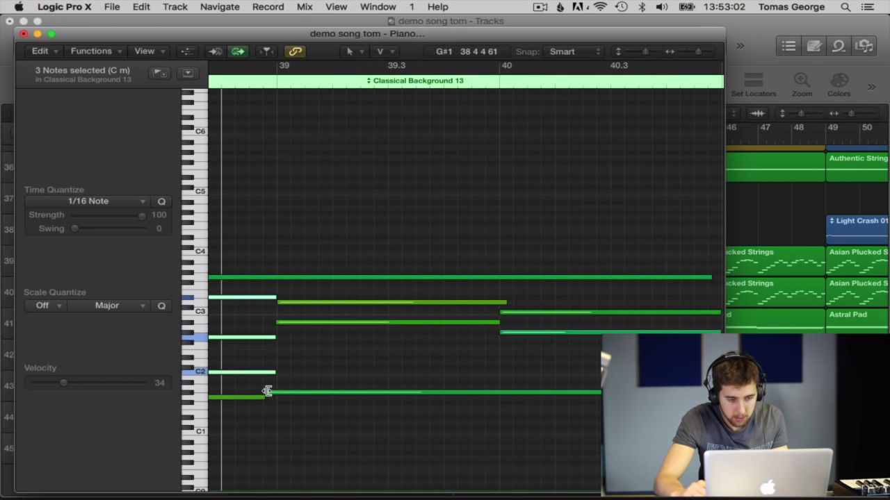
left_click(223, 398)
left_click_drag(271, 393, 498, 391)
scroll(399, 394, "left", 5)
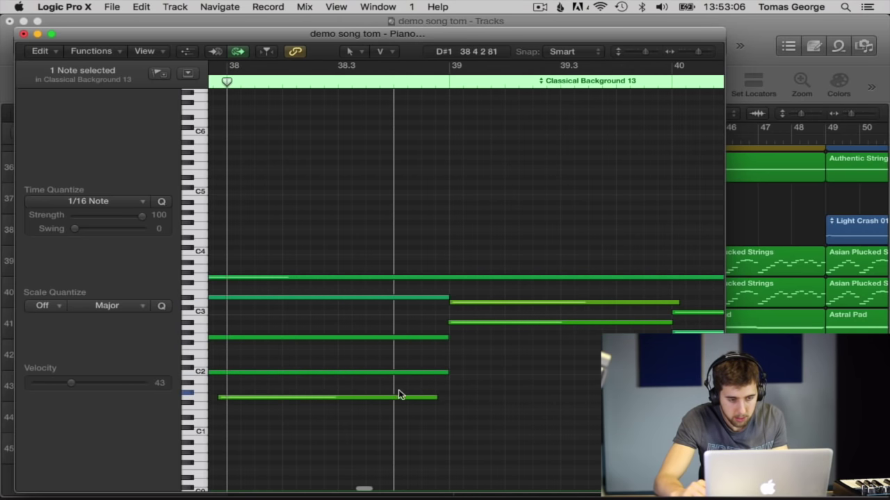
left_click_drag(327, 397, 559, 396)
scroll(559, 395, "right", 10)
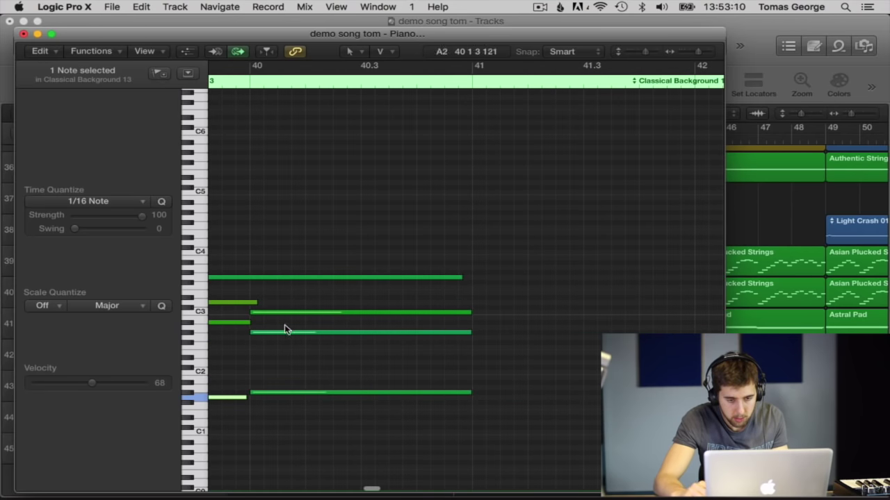
Move the C3, G#2 and G#1 notes from bar 40 to bar 41.
left_click_drag(309, 314, 532, 317)
left_click_drag(324, 334, 547, 337)
left_click_drag(335, 391, 548, 395)
Extend the D3, A#2 and G1 chord notes up to bar 41.
scroll(355, 356, "left", 3)
left_click_drag(376, 431, 574, 307)
left_click(603, 250)
Extend the sustained G3 note to the end of the region at bar 45.
scroll(603, 250, "right", 3)
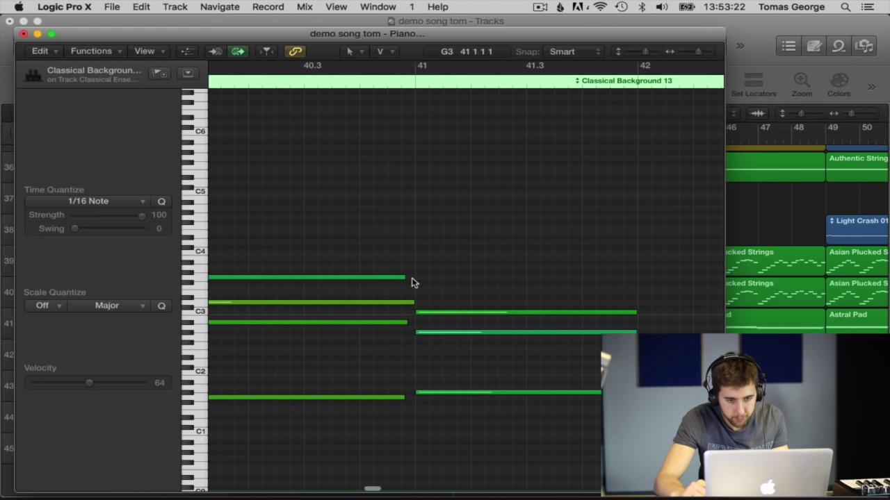
left_click(464, 312)
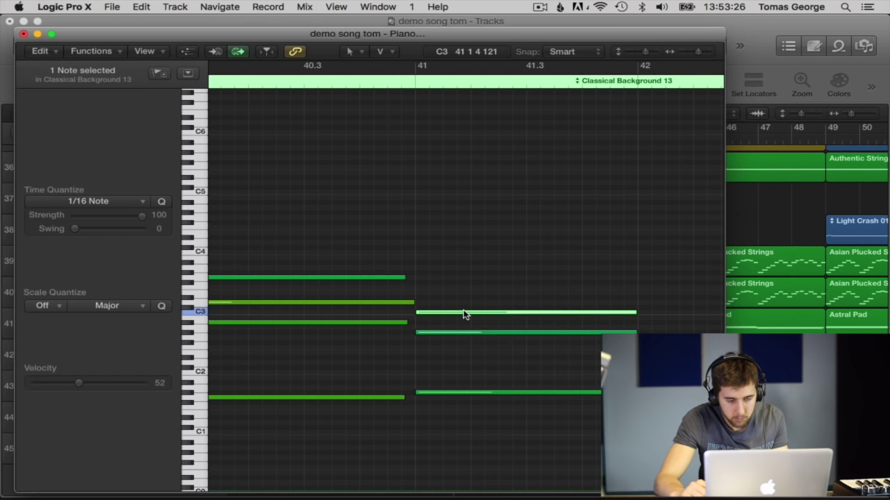
scroll(439, 332, "right", 4)
scroll(373, 301, "left", 1)
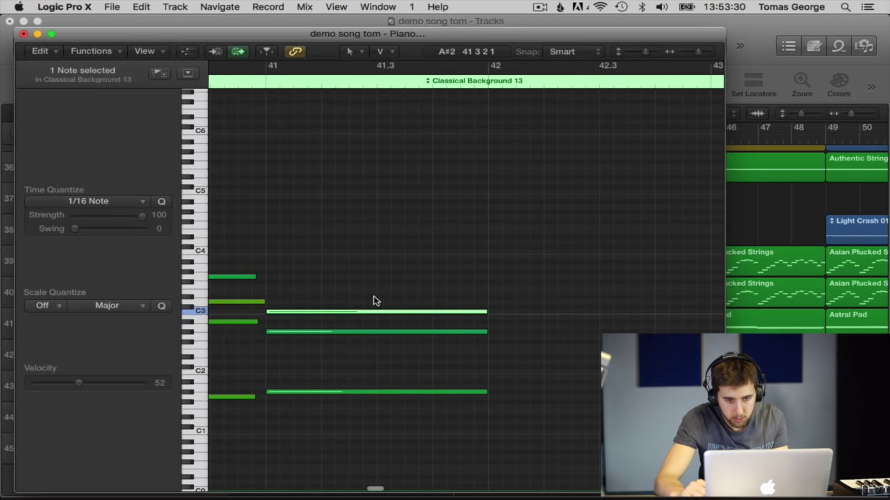
left_click_drag(251, 275, 644, 271)
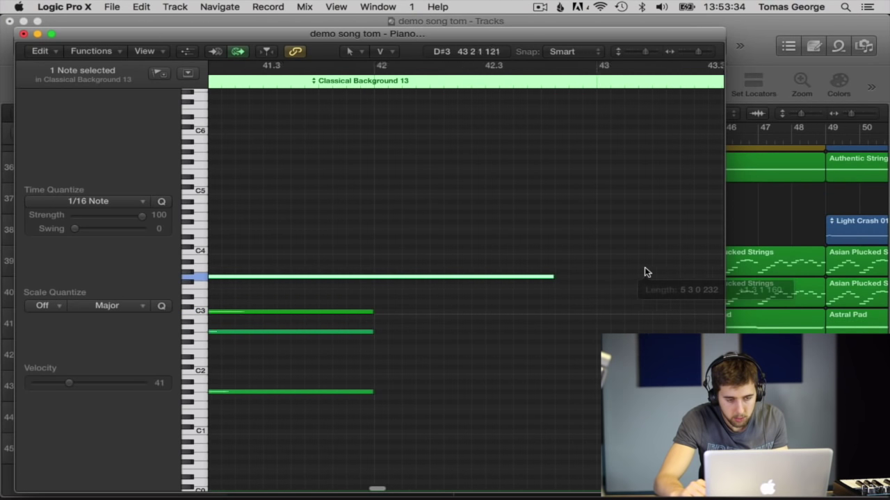
scroll(644, 268, "left", 3)
scroll(679, 267, "right", 3)
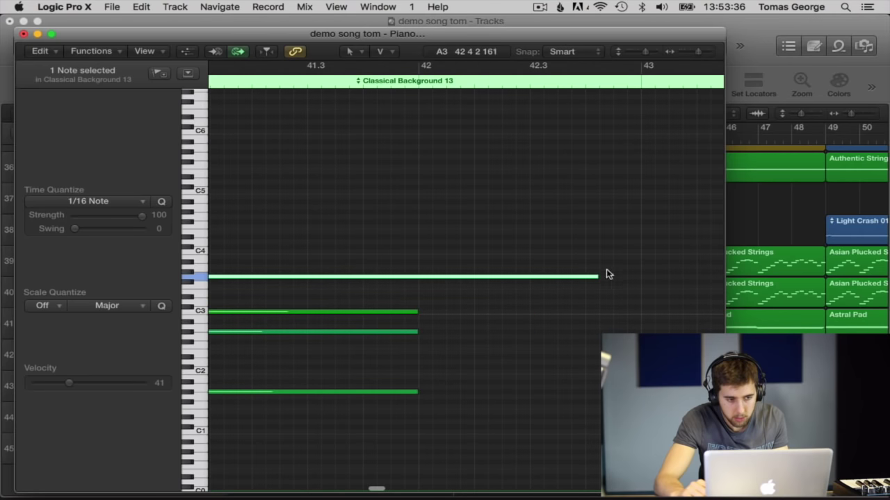
left_click_drag(593, 276, 632, 276)
scroll(490, 323, "right", 3)
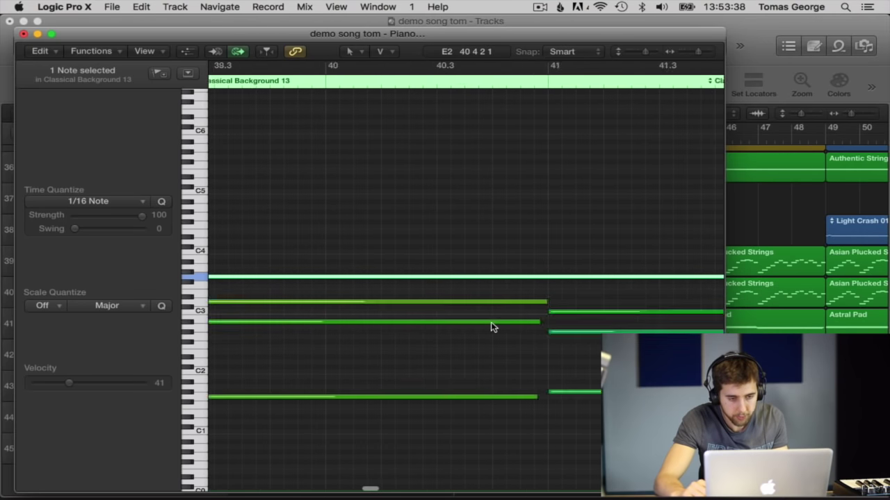
scroll(526, 282, "right", 5)
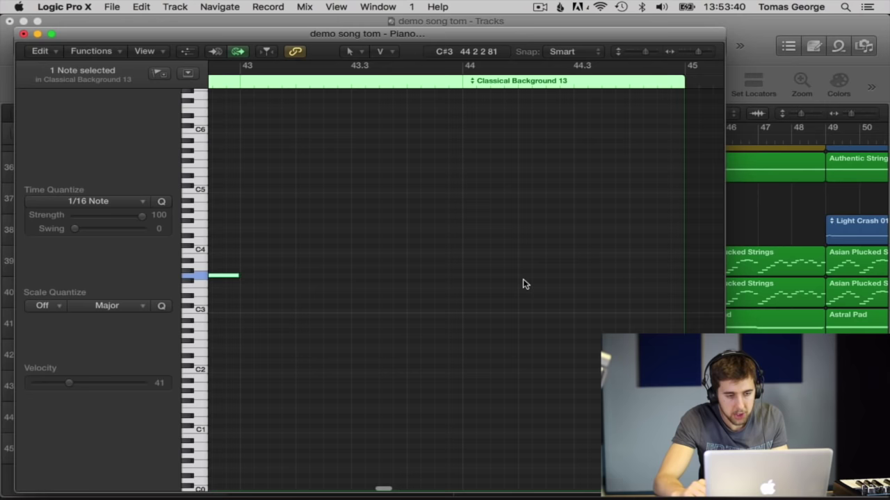
left_click_drag(236, 276, 684, 276)
Extend the C3, G#2 and G#1 notes of the last chord to bar 45 and close the note editor.
scroll(445, 344, "left", 6)
left_click_drag(473, 460, 444, 291)
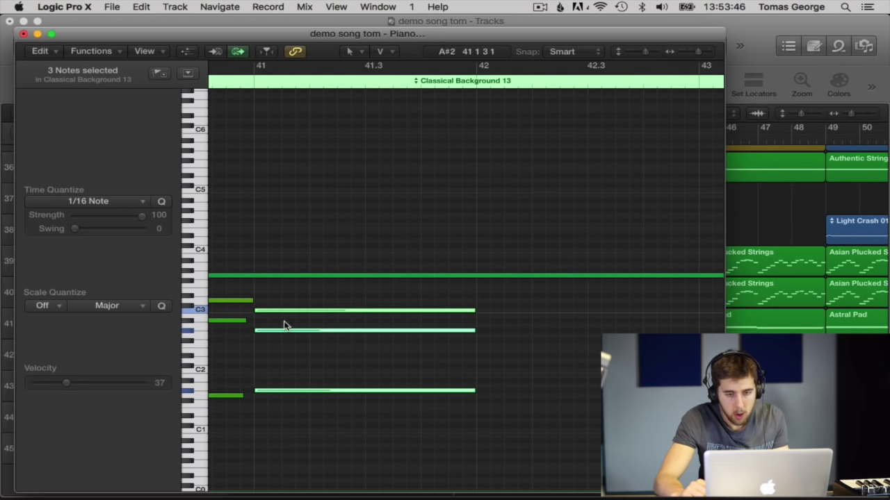
left_click_drag(470, 312, 647, 308)
scroll(620, 310, "right", 4)
left_click_drag(397, 319, 591, 336)
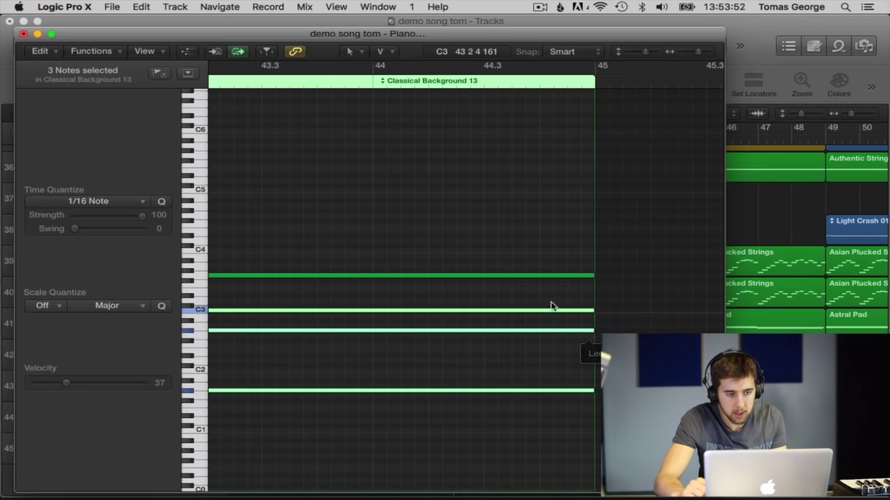
left_click(23, 35)
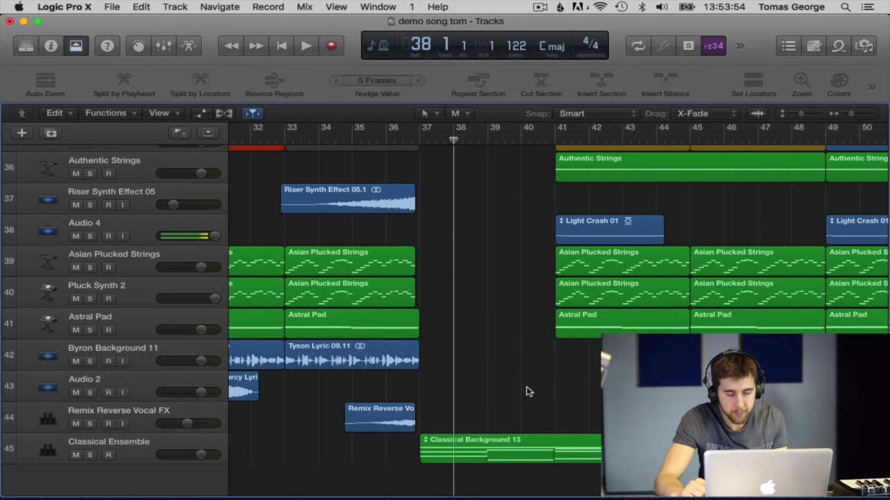
Play back the arrangement from bar 36 through the reworked choir chords into bar 41.
left_click(401, 139)
key("space")
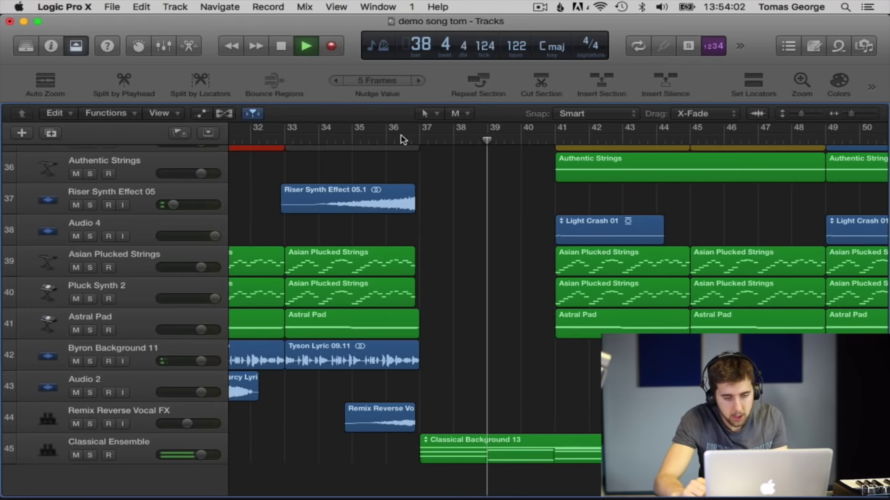
scroll(444, 358, "right", 3)
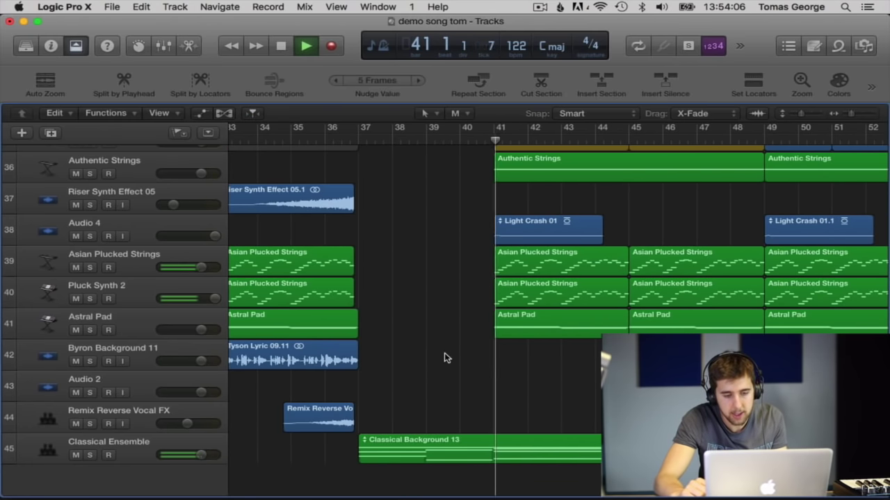
key("space")
Move all regions from bar 41 onwards to bar 57 and repeat the Classical Background 13 region at bars 45, 53 and 61.
left_click_drag(852, 115, 844, 115)
left_click_drag(681, 388, 428, 119)
scroll(452, 298, "down", 10)
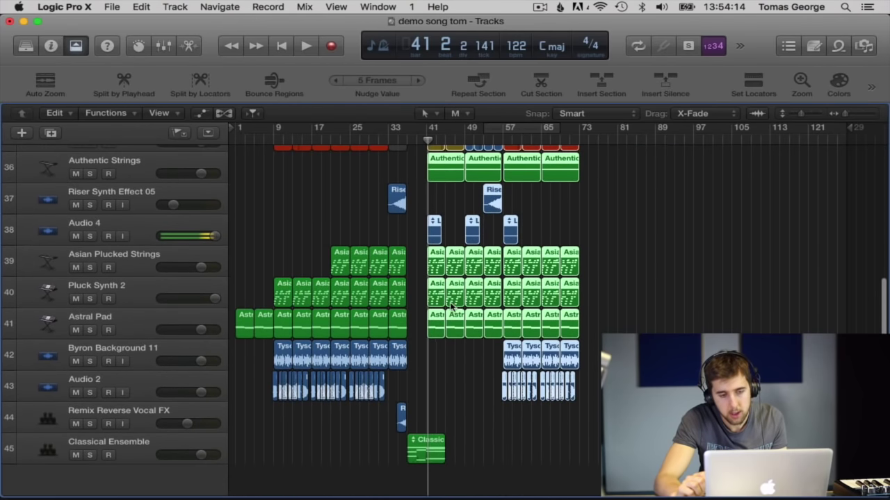
left_click_drag(434, 331, 489, 355)
left_click_drag(417, 452, 505, 455)
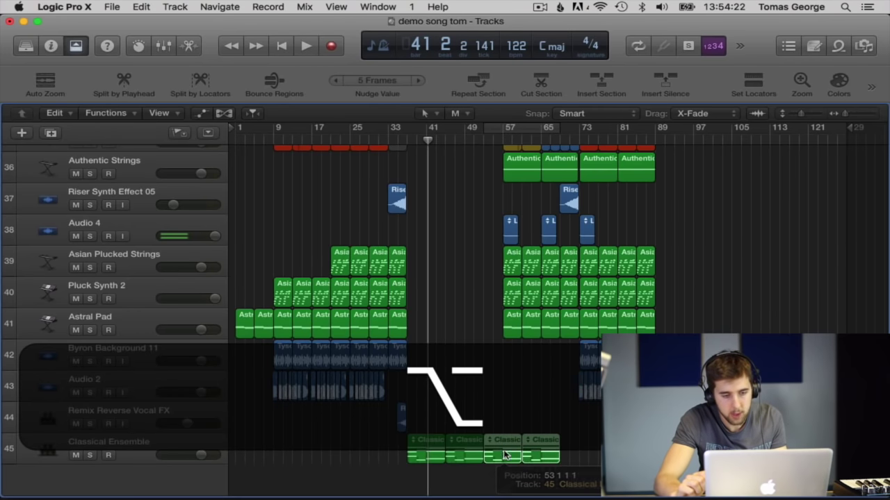
Move all the regions that begin at bar 57 further along so the section starts at bar 69.
left_click_drag(658, 429, 490, 49)
scroll(509, 289, "down", 10)
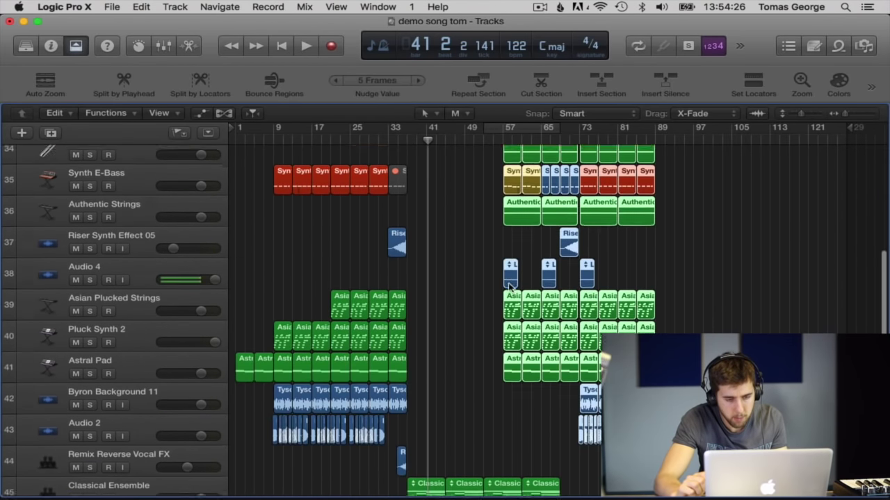
left_click_drag(508, 334, 554, 336)
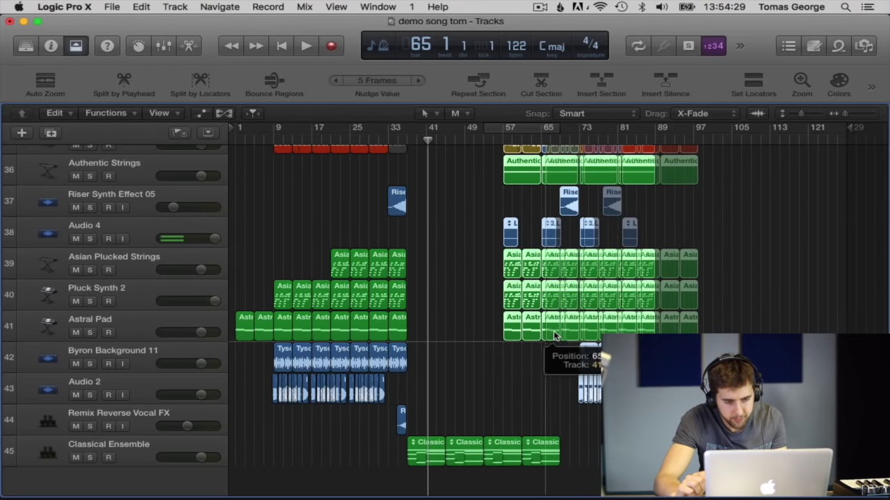
left_click(476, 370)
scroll(379, 305, "up", 3)
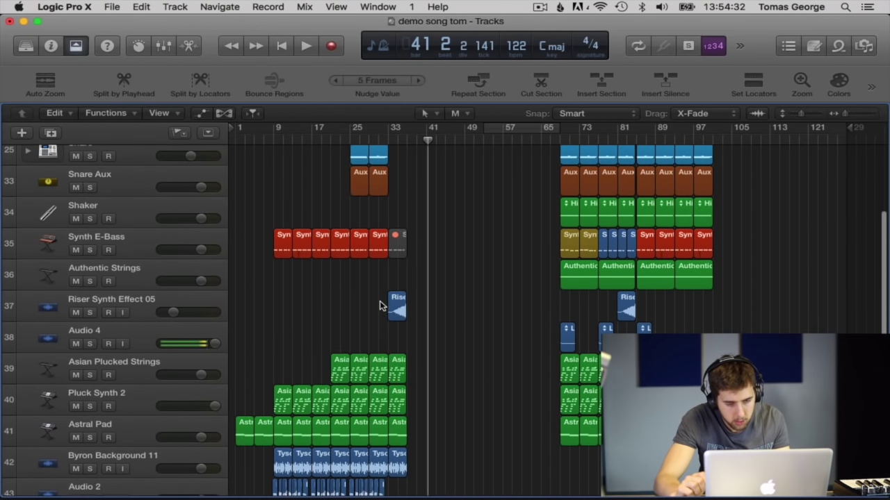
Copy the Astral Pad region at bar 33 to bar 41.
left_click_drag(847, 118, 850, 113)
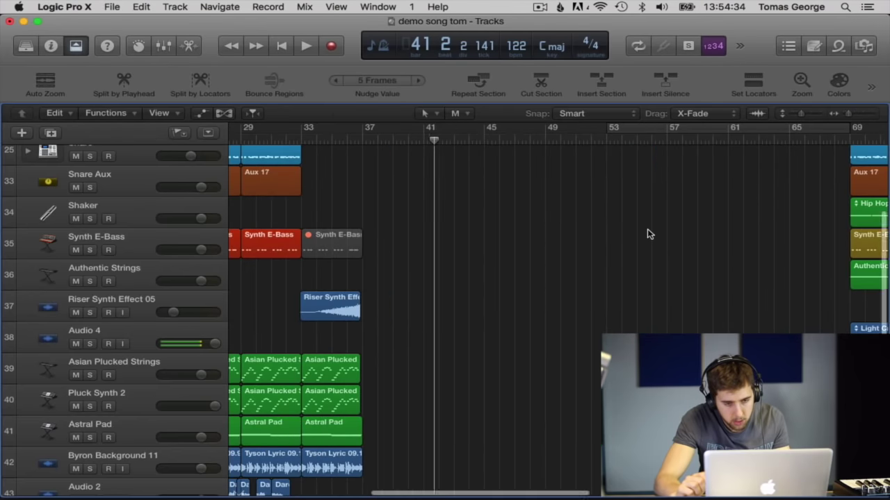
scroll(647, 229, "down", 3)
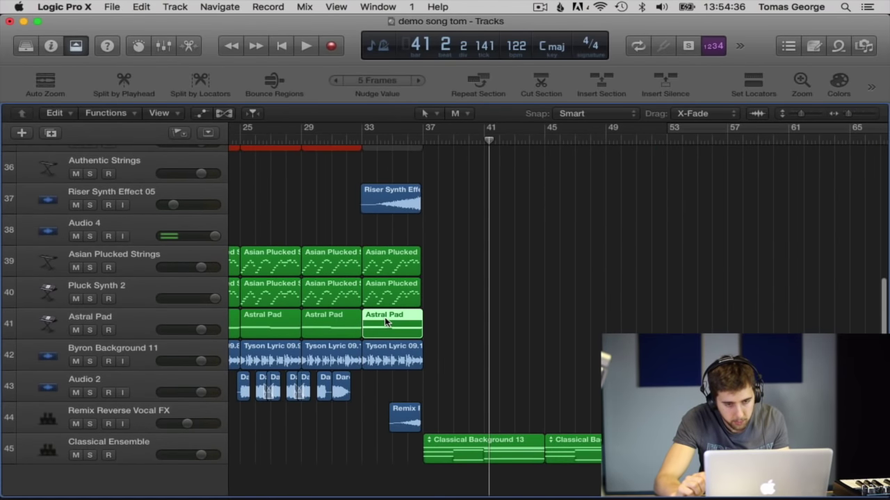
left_click_drag(384, 317, 509, 330)
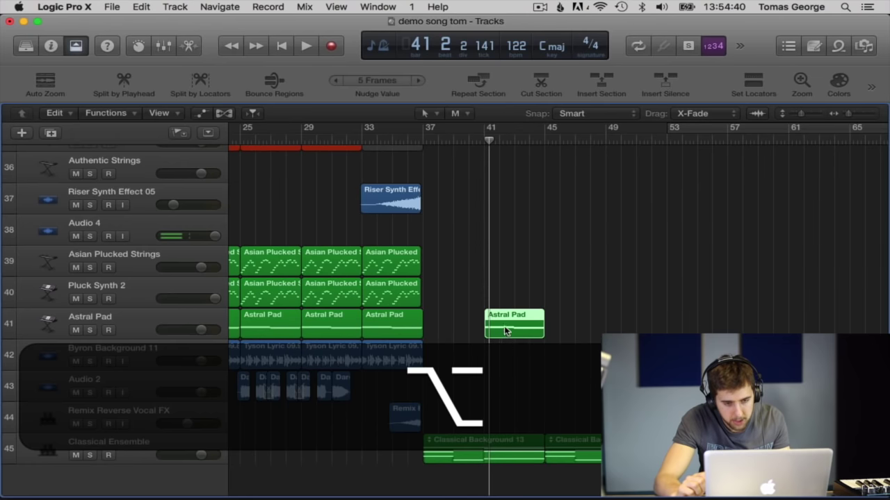
In the copied Astral Pad region, delete the A#3 note at bar 42 and extend the C4 note to bar 43.
key("super+4")
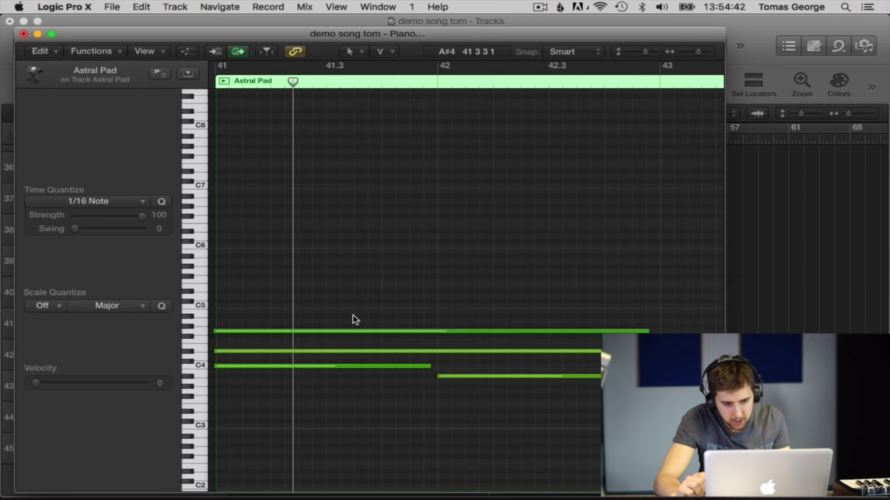
left_click(264, 367)
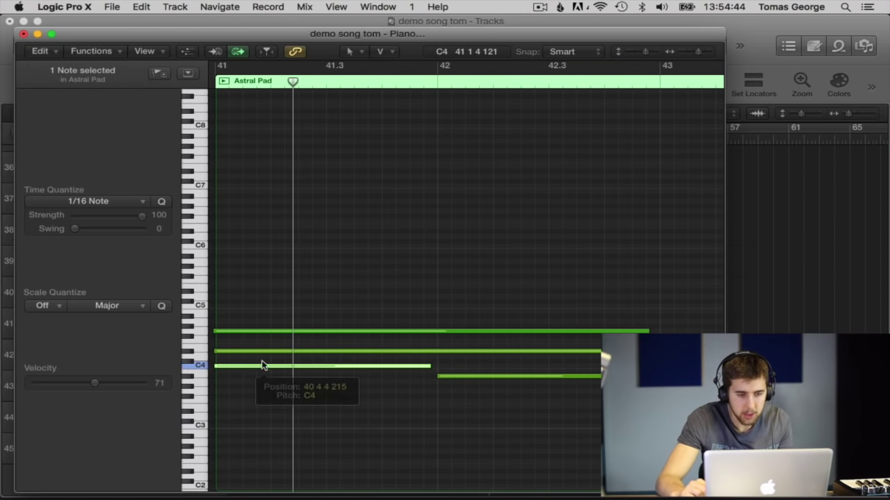
left_click(254, 349)
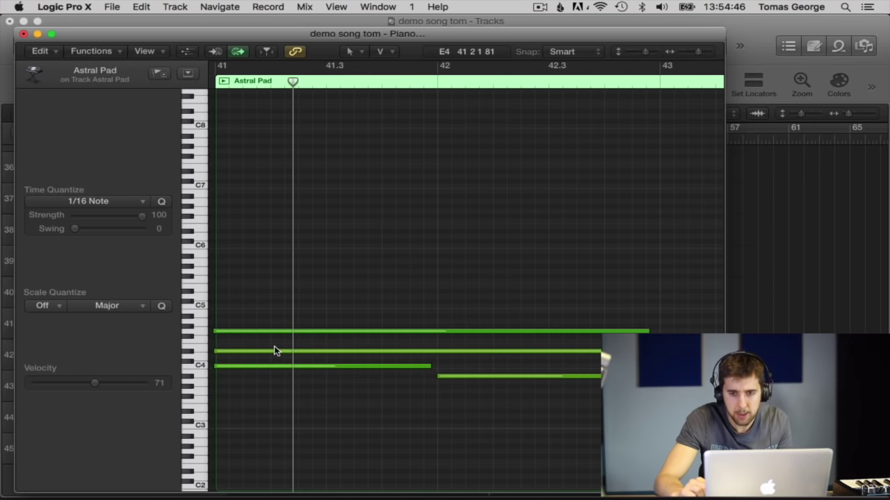
scroll(276, 352, "left", 5)
left_click_drag(697, 59, 699, 57)
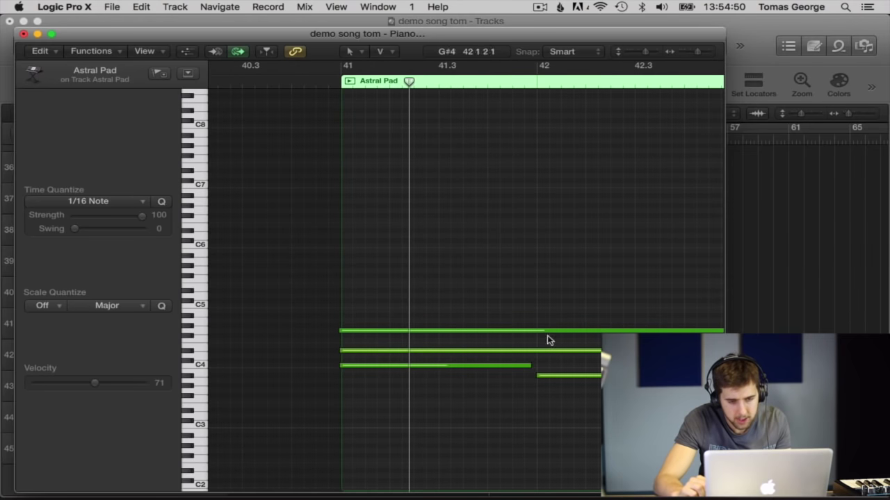
scroll(491, 379, "right", 6)
left_click(490, 376)
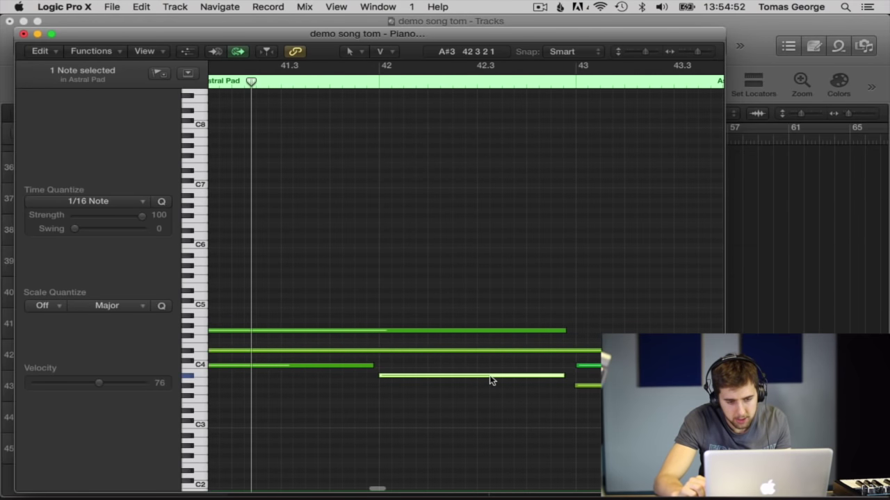
key("Delete")
left_click_drag(367, 364, 576, 365)
scroll(416, 278, "right", 12)
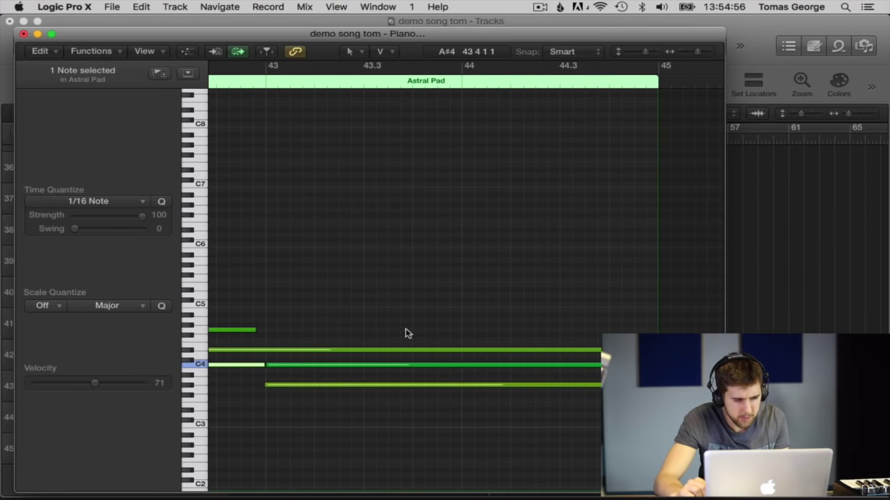
Raise the G#3 note at bar 43 of the Astral Pad region to G4 and close the note editor.
left_click_drag(329, 384, 326, 331)
left_click(322, 303)
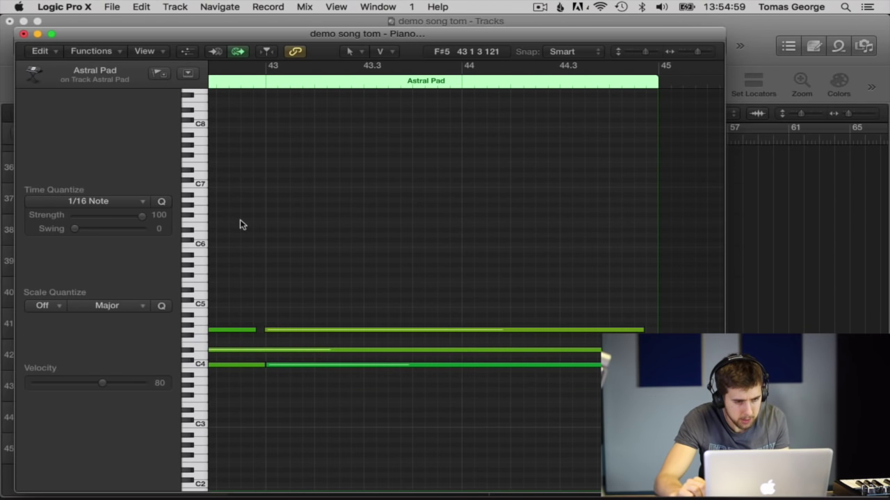
left_click(24, 34)
Play back the arrangement from bar 36 into bar 44 to hear the edited Astral Pad against the choir.
left_click(407, 141)
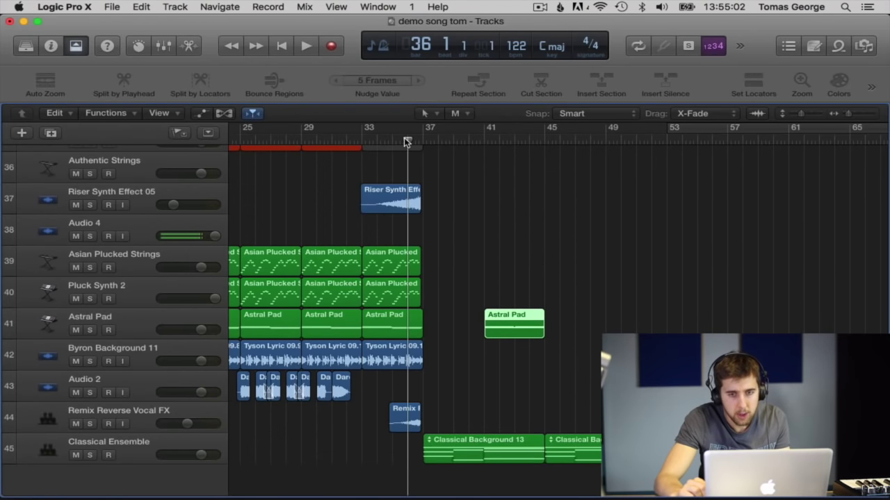
key("space")
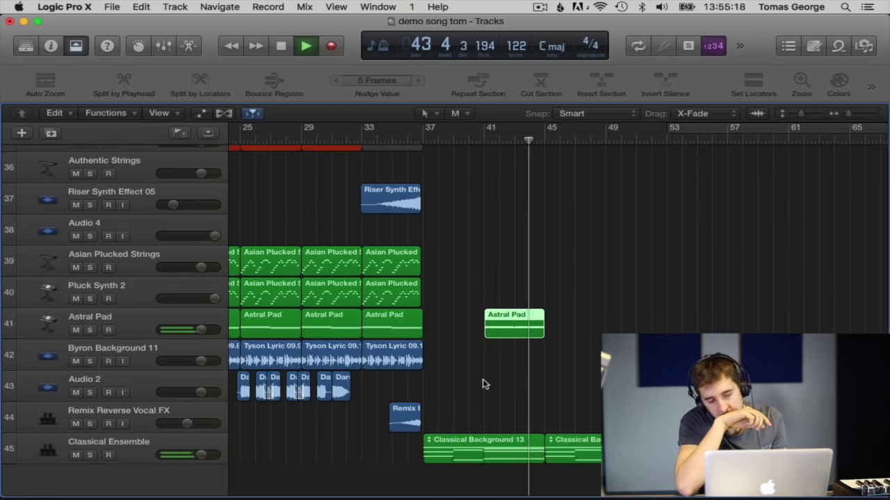
key("space")
Duplicate the edited Astral Pad region from bar 41 to bar 37.
left_click(507, 347)
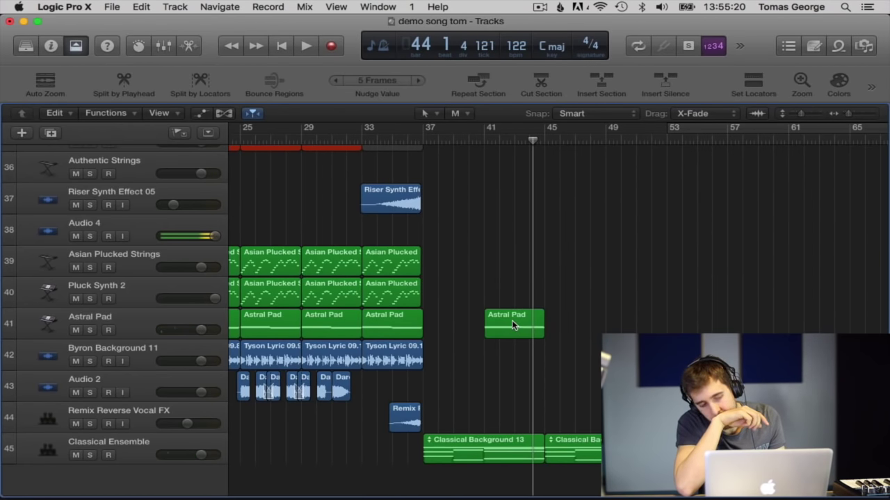
left_click(512, 325)
left_click_drag(512, 325, 452, 325)
Lower the C4 note at bar 39 of the new Astral Pad region to A#3.
key("super+4")
scroll(438, 377, "right", 5)
left_click_drag(468, 379, 504, 325)
left_click(494, 371)
left_click_drag(479, 367, 474, 375)
Split the sustained D#4 note at bar 39 with the Scissors Tool.
left_click(468, 353)
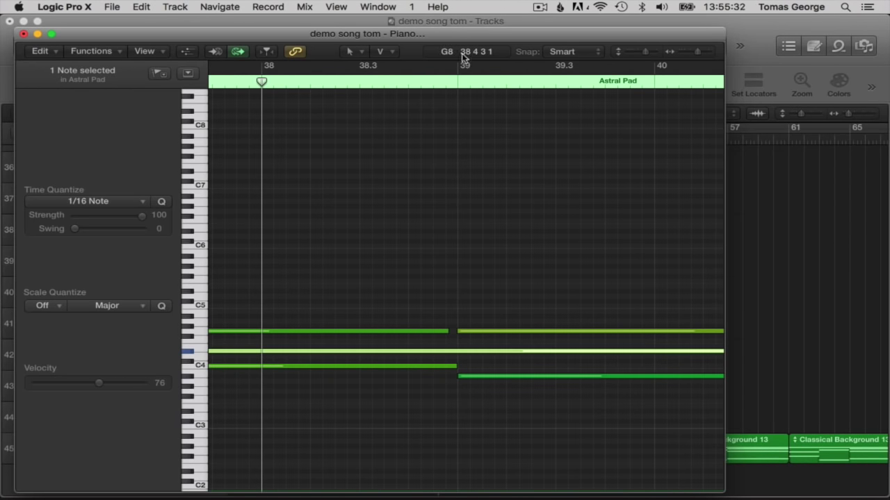
left_click(476, 73)
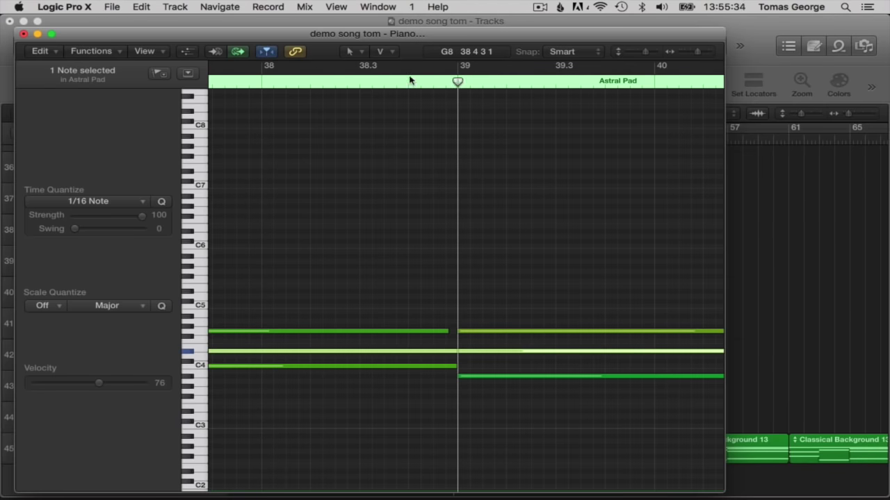
left_click(390, 53)
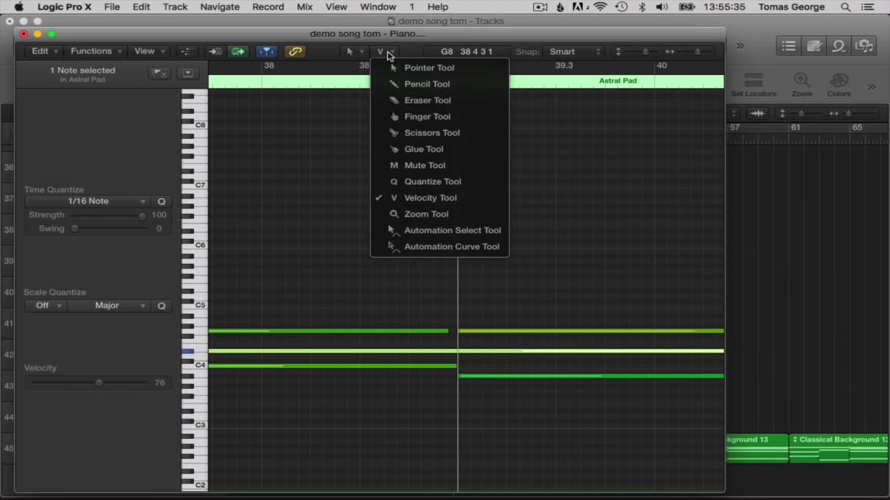
left_click(425, 135)
left_click(458, 351, "super")
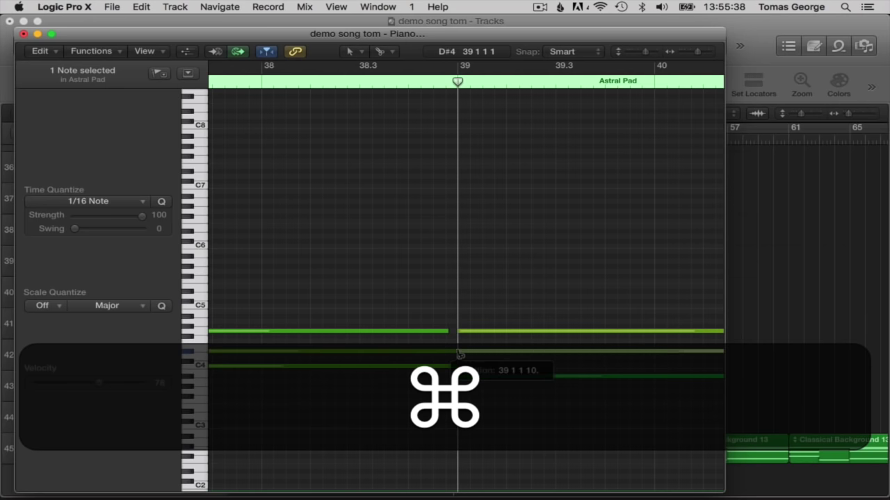
Lower the second half of the split D#4 note to D4 and close the note editor.
left_click_drag(476, 354, 473, 361)
left_click(481, 332)
left_click(470, 285)
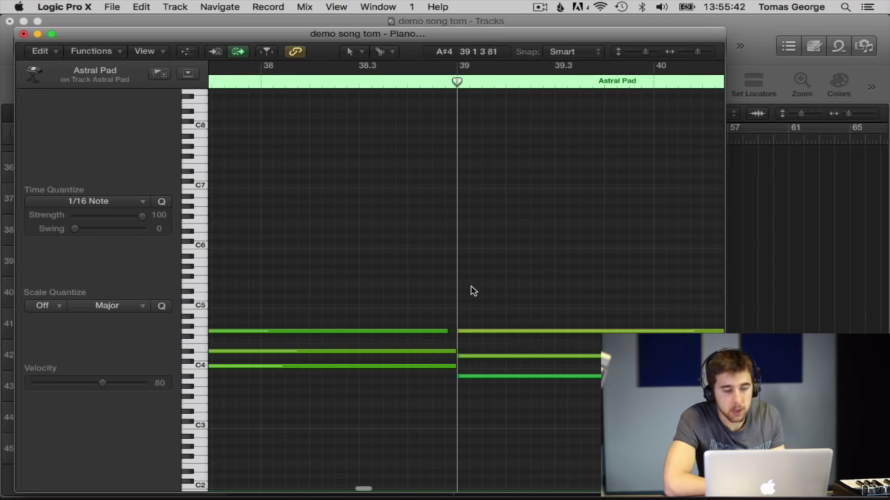
scroll(470, 286, "right", 10)
left_click(23, 34)
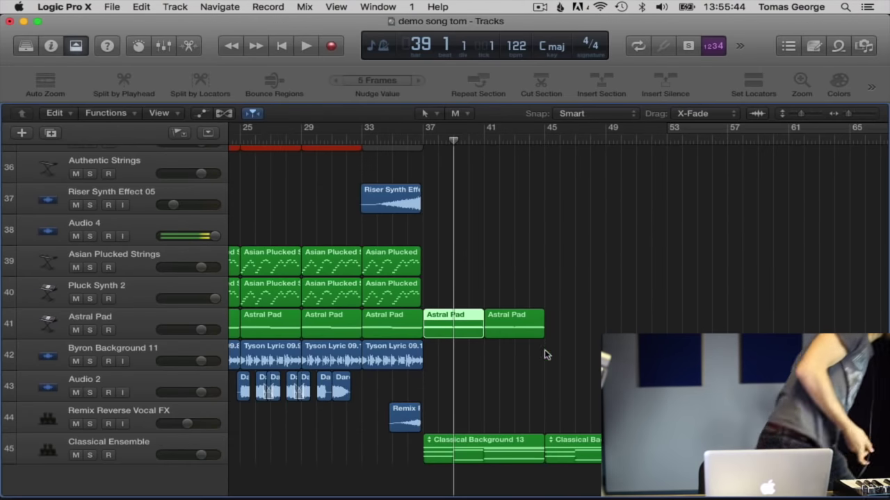
Colour the Astral Pad regions at bars 37 and 41 yellow and duplicate the pair at bar 45.
left_click_drag(456, 285, 506, 319)
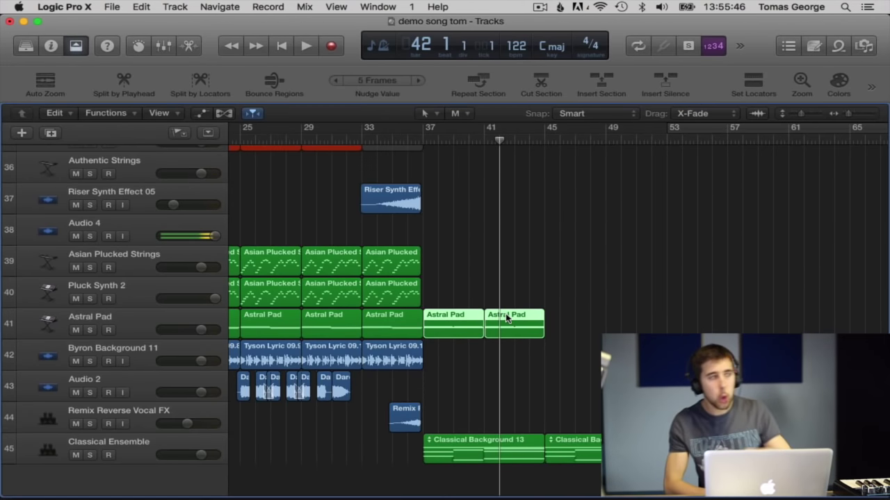
key("alt+c")
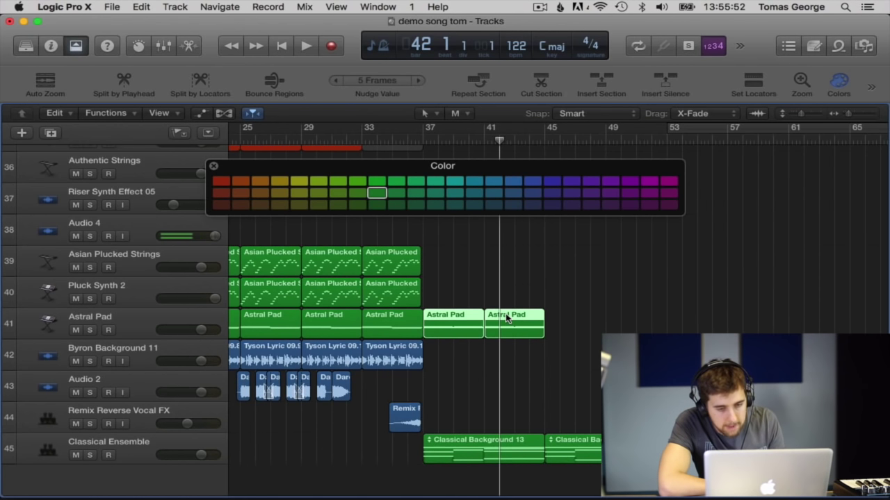
left_click(298, 180)
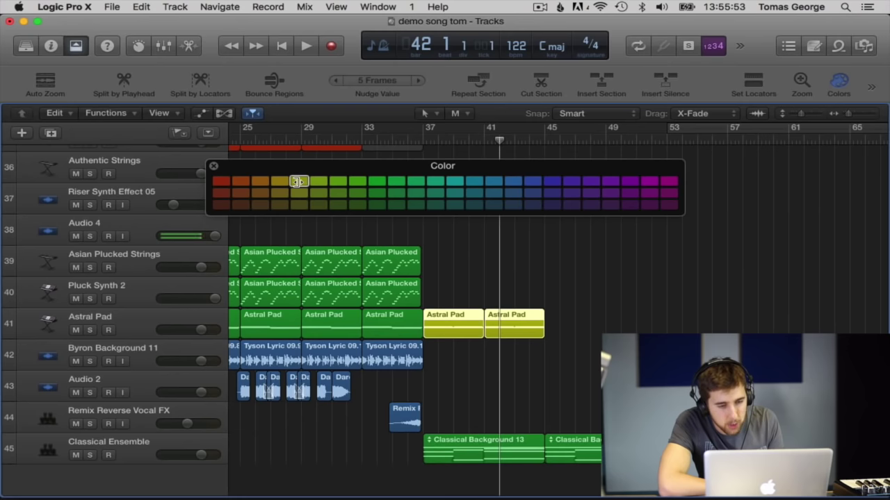
left_click(214, 168)
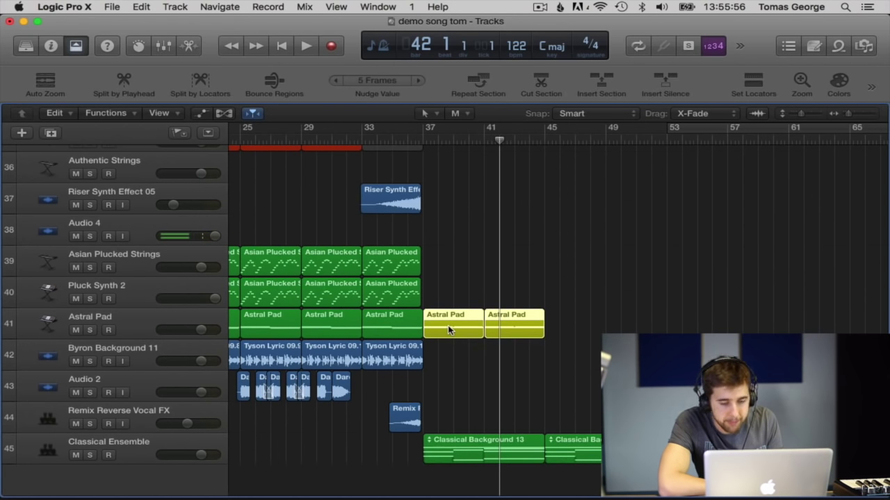
left_click_drag(456, 338, 574, 330)
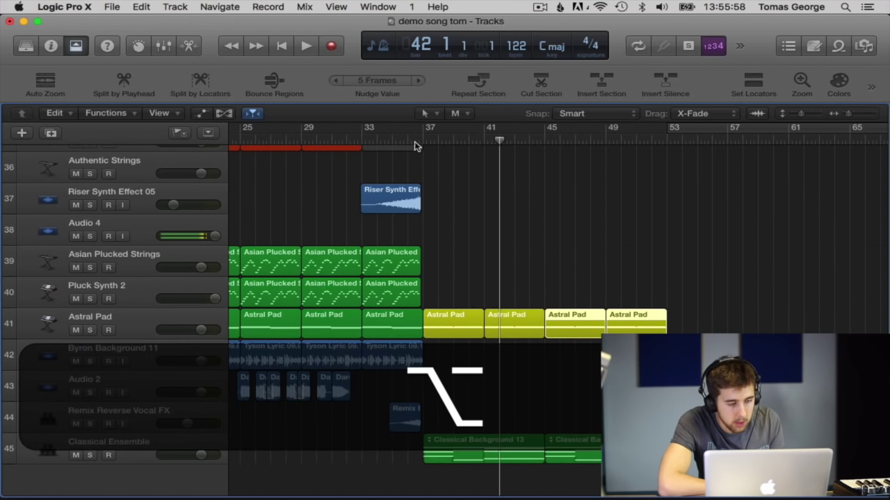
Set a cycle range from bar 37 to bar 53 with the playhead at bar 36, and solo the Classical Ensemble track.
left_click(413, 143)
left_click_drag(425, 127, 666, 127)
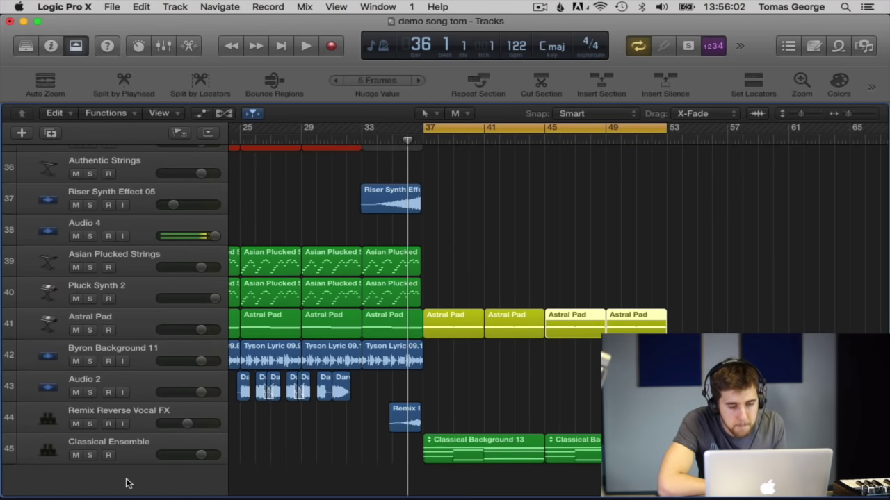
left_click(135, 456)
left_click(89, 455)
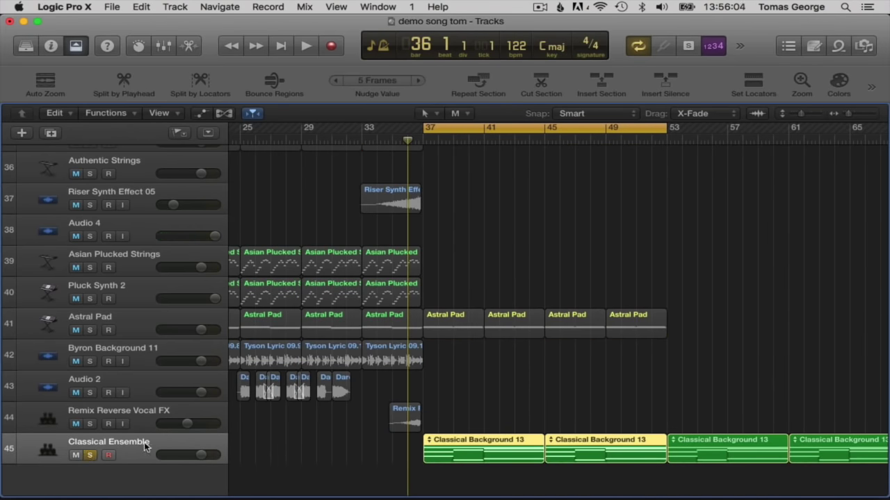
Add a Bus 5 (Snare Aux) send to the Classical Ensemble channel and raise its level to +5.2 dB.
left_click(164, 45)
scroll(694, 346, "right", 2)
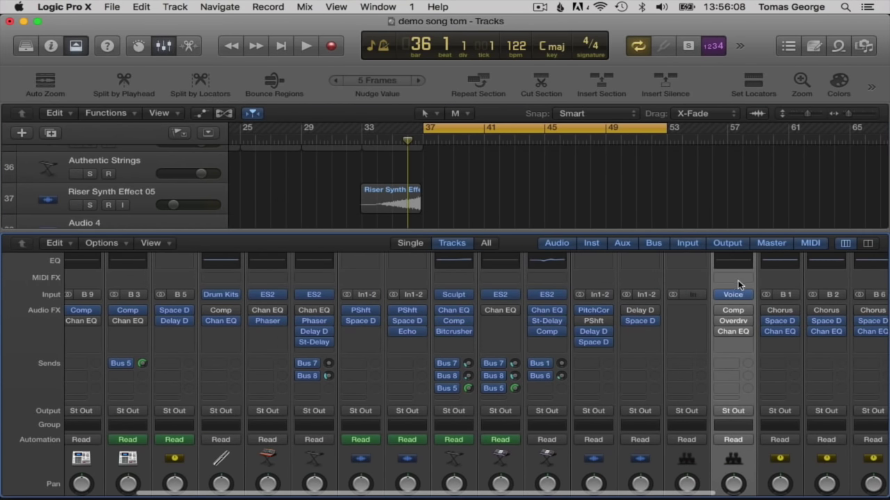
left_click(733, 296)
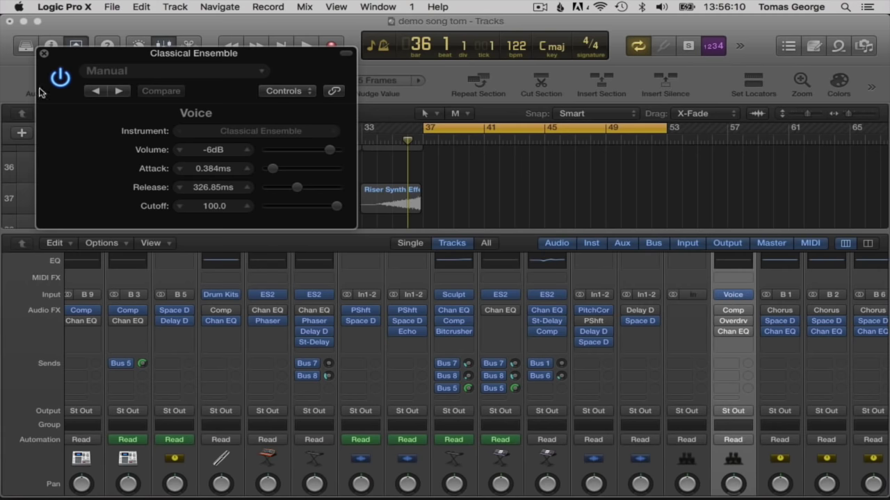
left_click(44, 55)
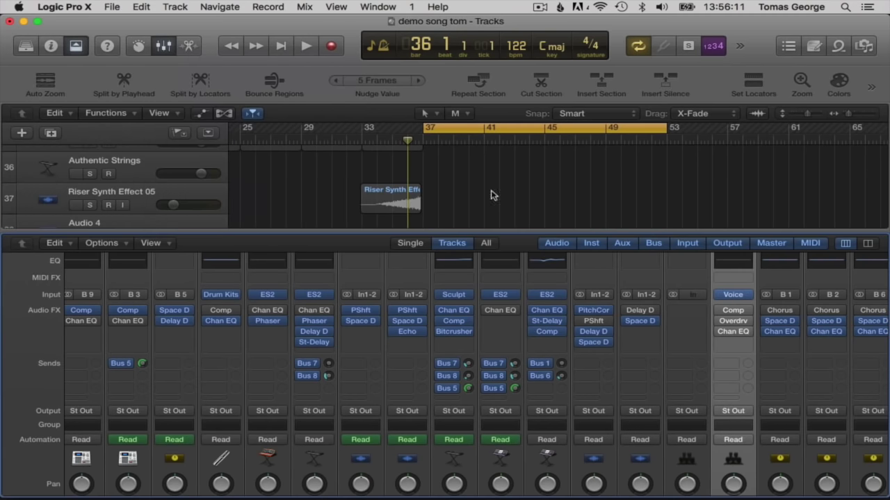
left_click(736, 367)
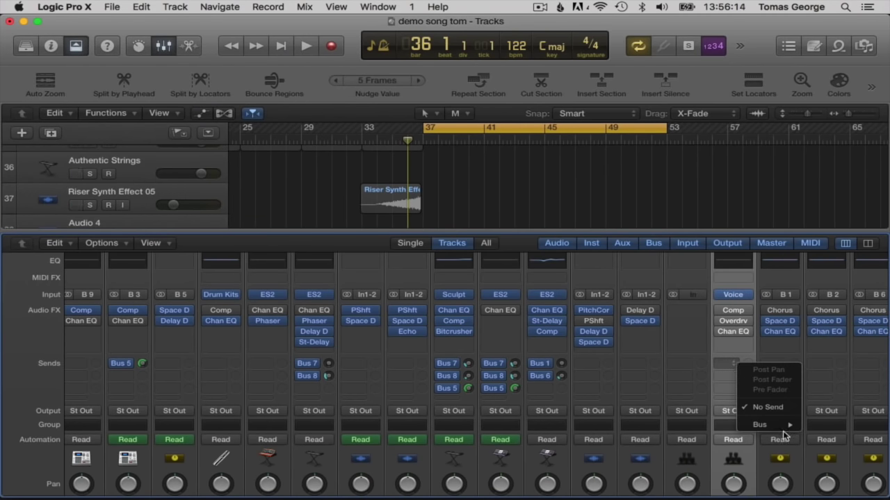
mouse_move(785, 426)
left_click(615, 346)
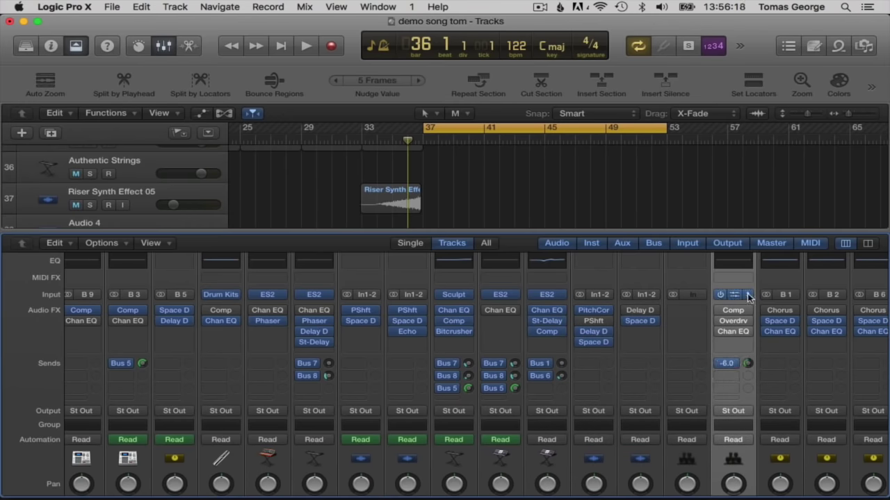
Play the choir break and check the mixer's channel and aux levels with the new send active.
key("space")
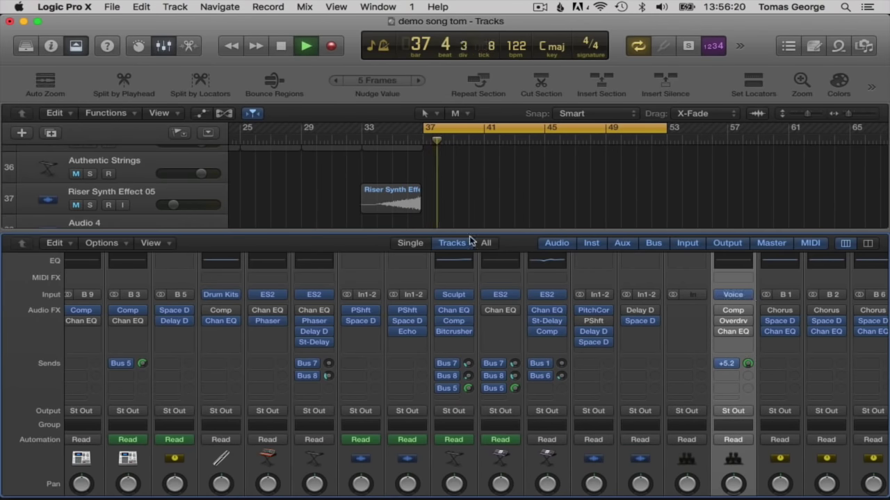
scroll(433, 216, "down", 8)
scroll(668, 455, "right", 7)
scroll(679, 472, "down", 5)
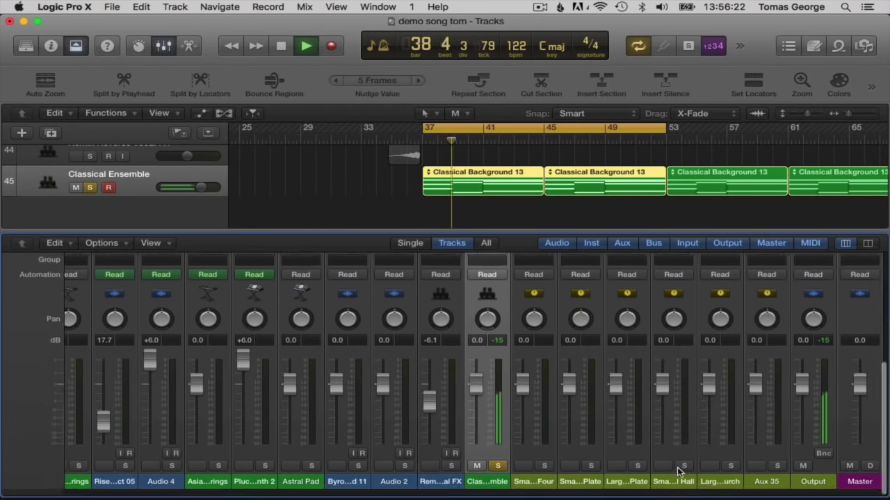
scroll(565, 405, "left", 8)
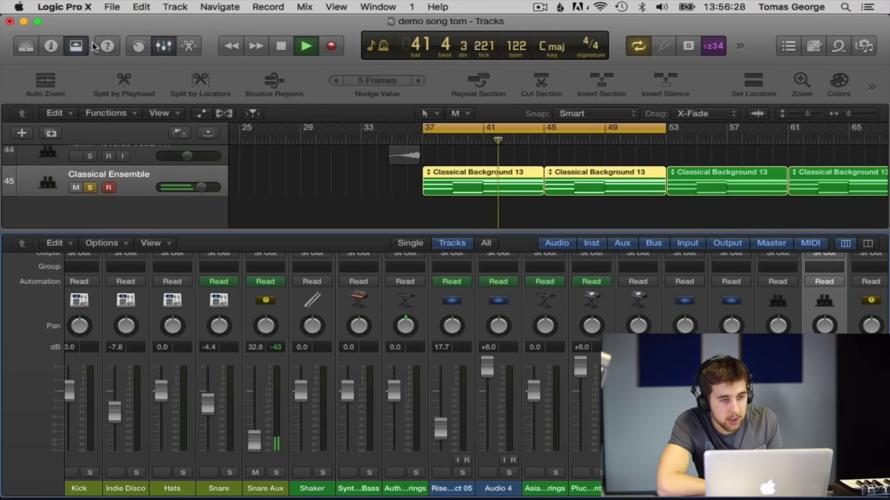
left_click(165, 45)
key("space")
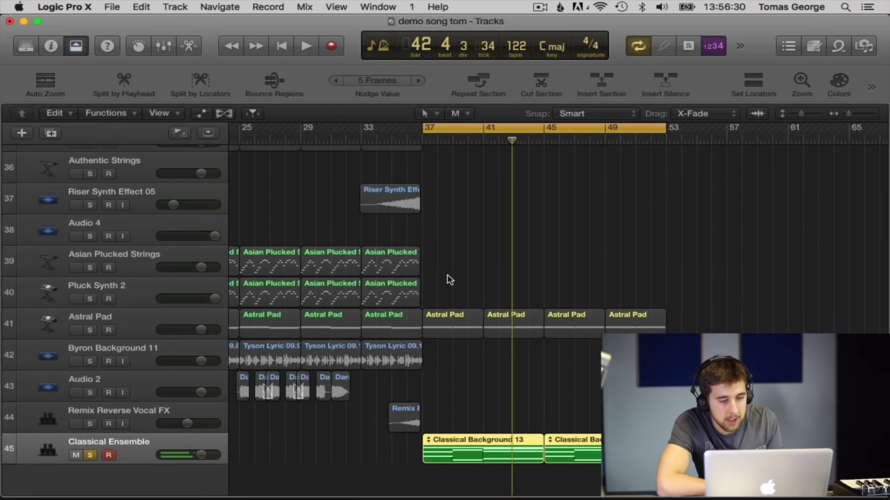
Raise the Snare Aux volume automation point at bar 37 to +6.0 dB and hide the track automation.
scroll(447, 274, "up", 15)
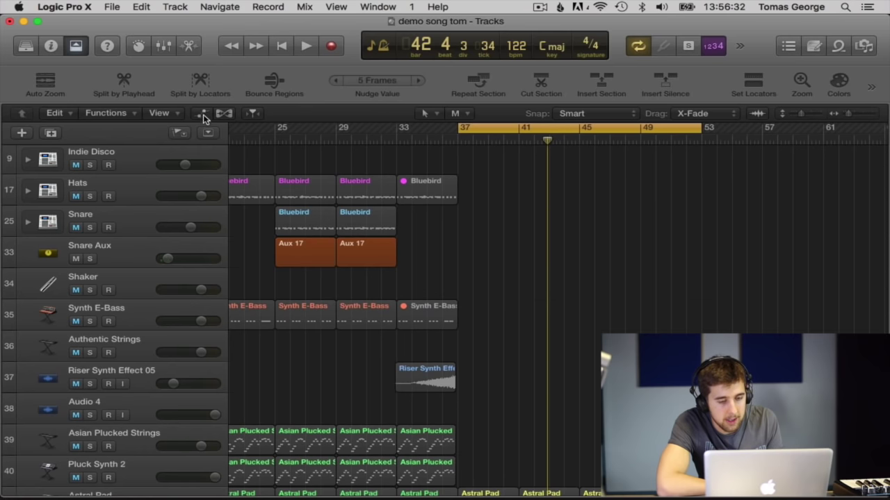
left_click(201, 112)
scroll(531, 343, "up", 15)
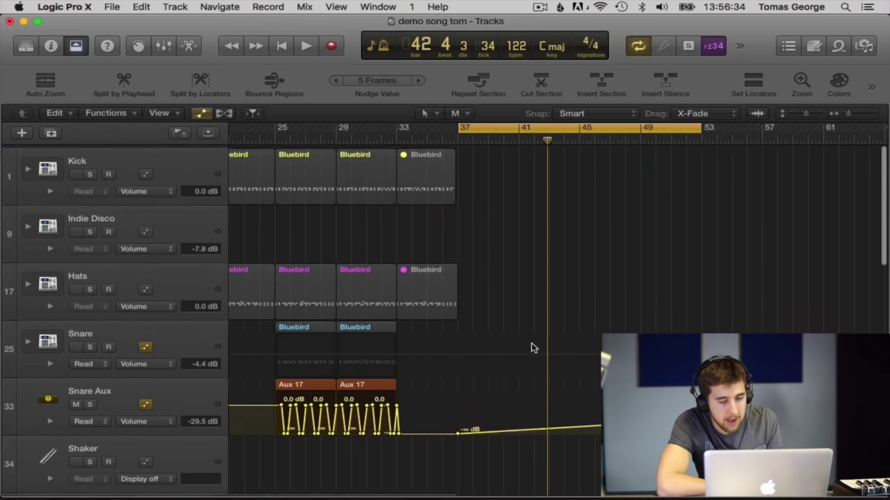
scroll(531, 342, "down", 2)
left_click_drag(459, 385, 457, 343)
left_click(199, 114)
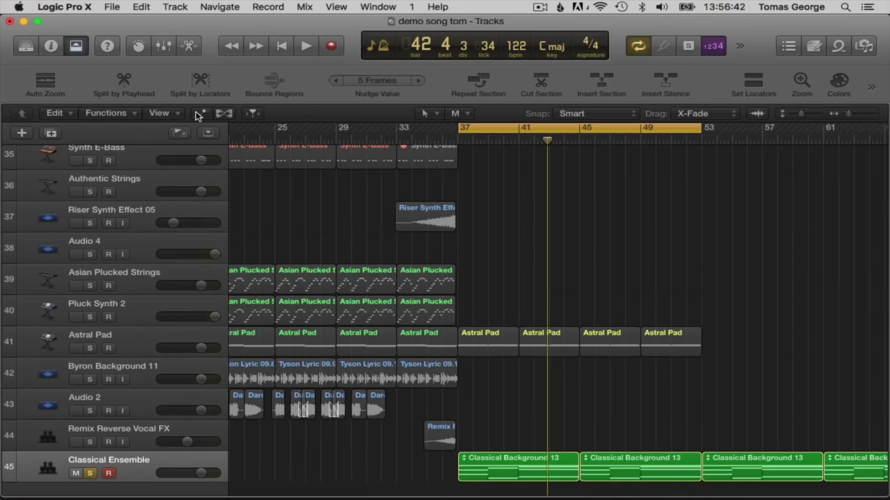
Reassign the Classical Ensemble send to Bus 6 (Large Plate/2.0s Sustain Plate).
left_click(164, 46)
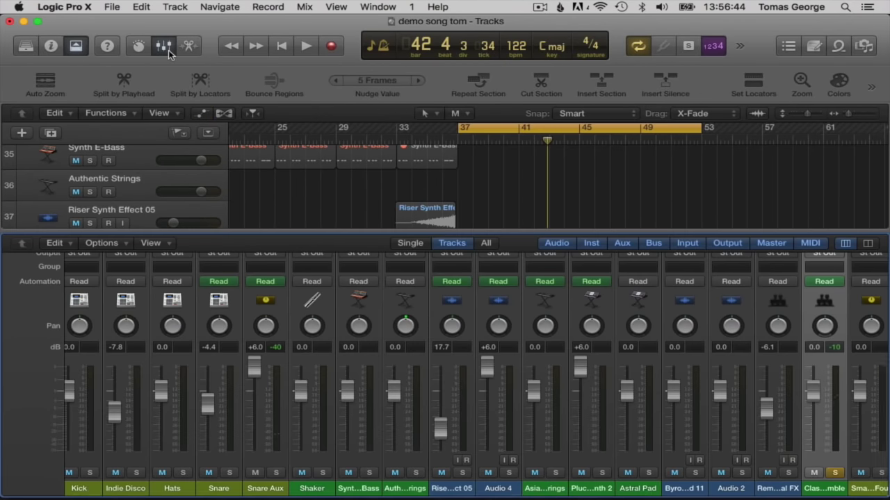
scroll(758, 455, "right", 5)
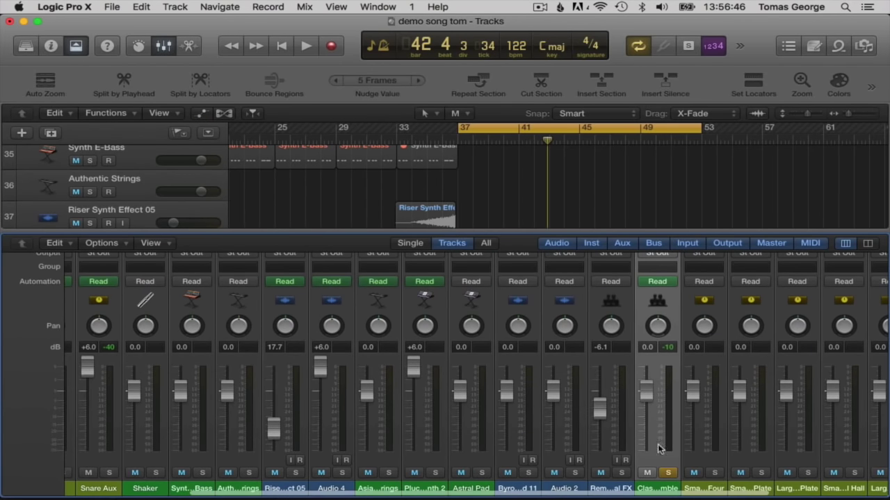
scroll(634, 386, "up", 8)
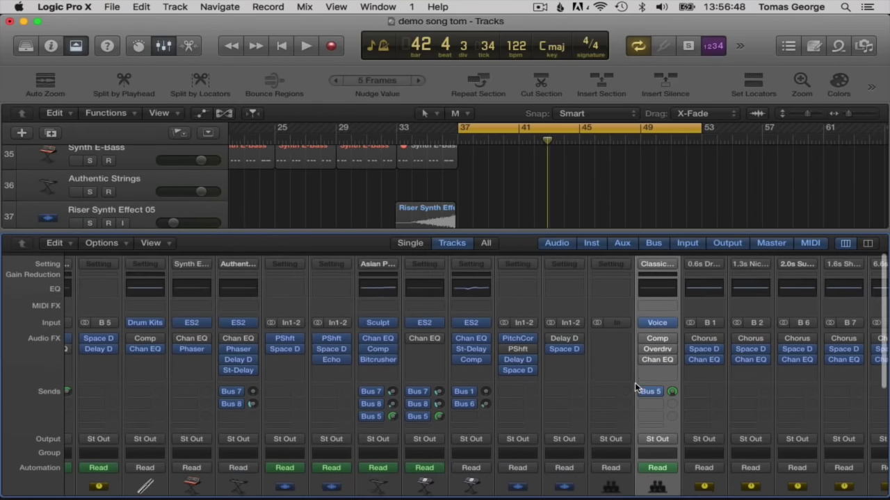
left_click(659, 388)
mouse_move(714, 463)
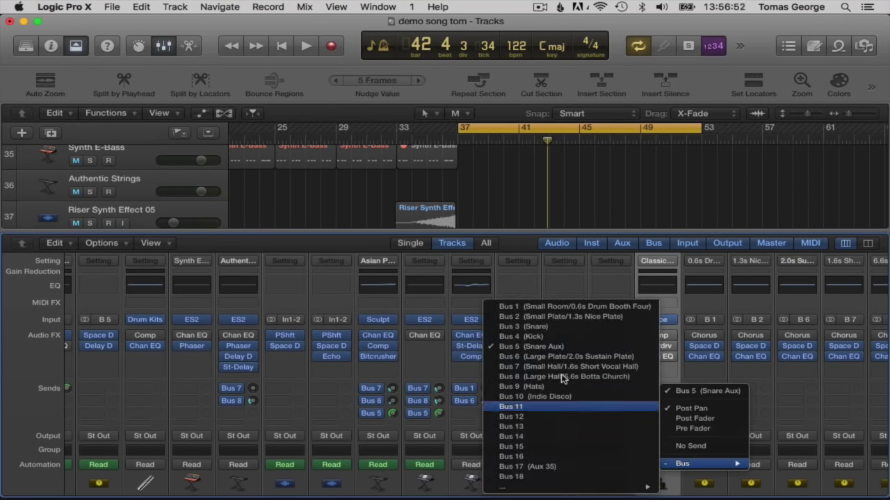
left_click(545, 356)
scroll(740, 388, "right", 5)
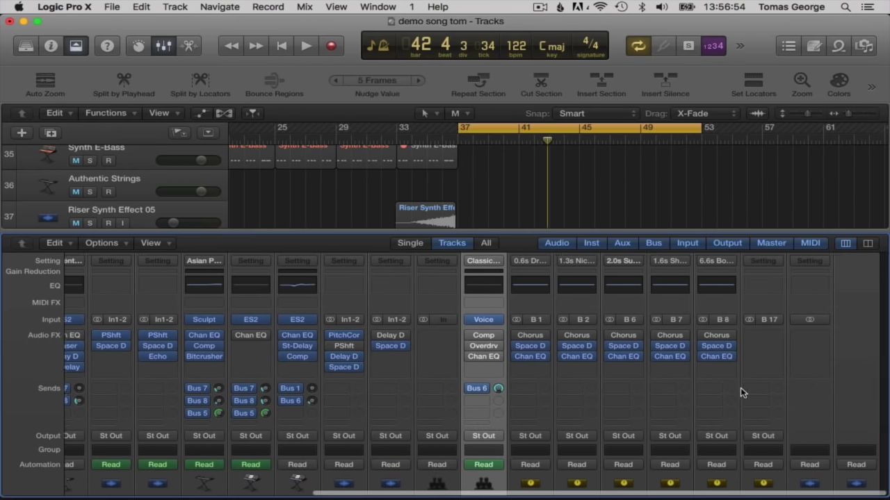
Play the cycled choir break and solo the Large Plate aux channel in the mixer.
scroll(740, 388, "down", 6)
scroll(740, 388, "up", 6)
scroll(740, 392, "up", 3)
scroll(740, 393, "down", 1)
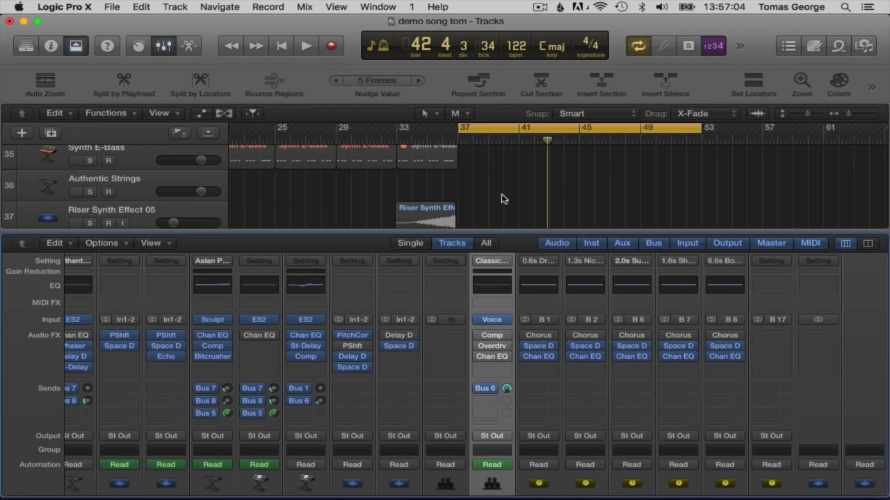
key("space")
left_click(164, 47)
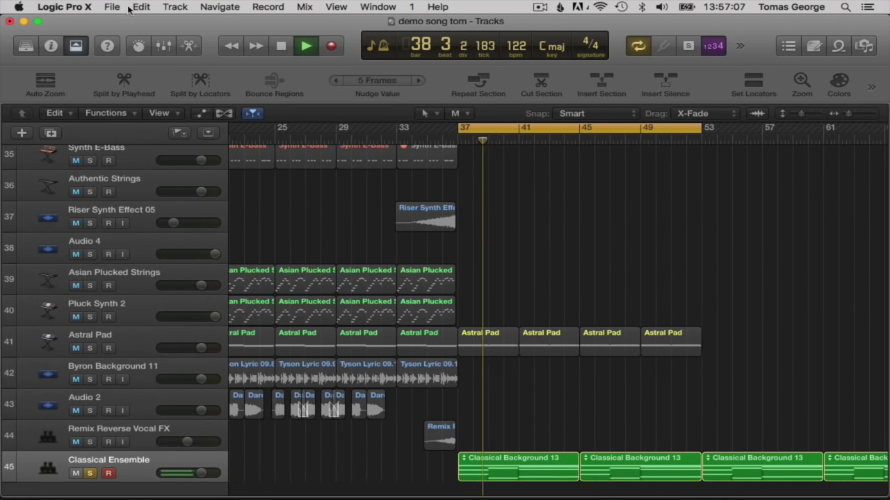
left_click(164, 47)
scroll(572, 359, "down", 4)
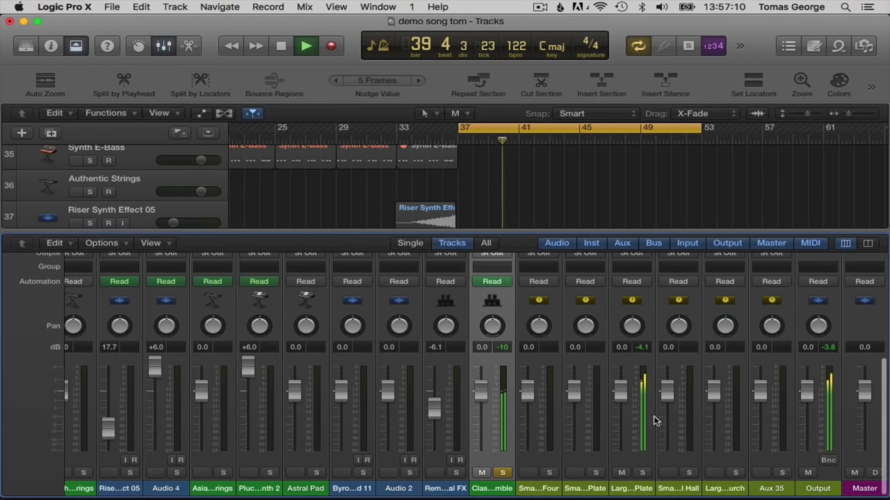
scroll(647, 353, "up", 5)
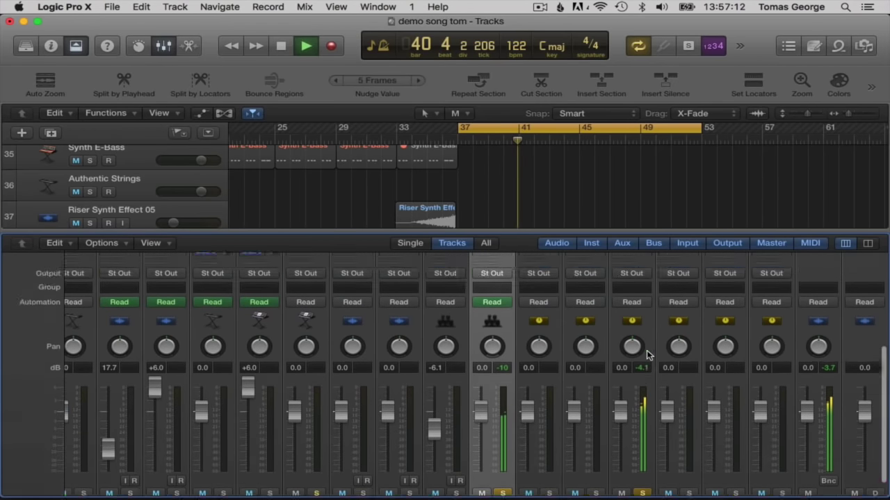
Load the Glittering warped-effects preset in the Large Plate channel's Space Designer and lower its reverb output.
left_click(631, 348)
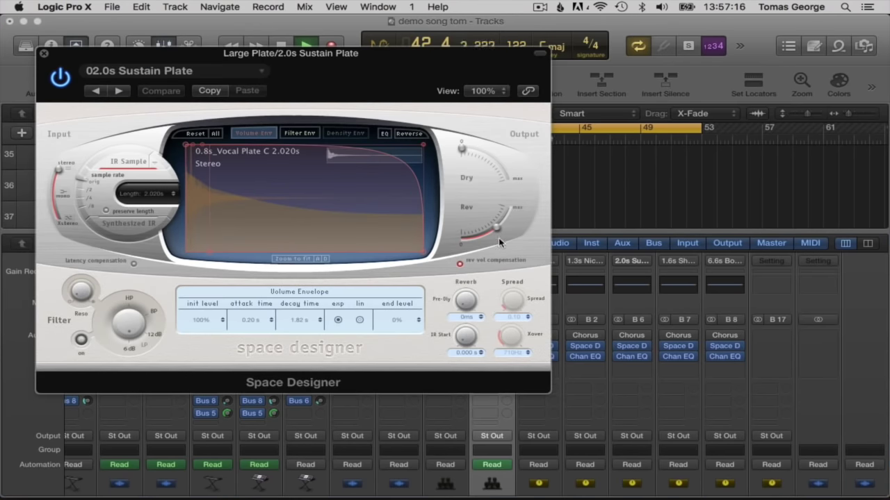
left_click_drag(500, 229, 503, 219)
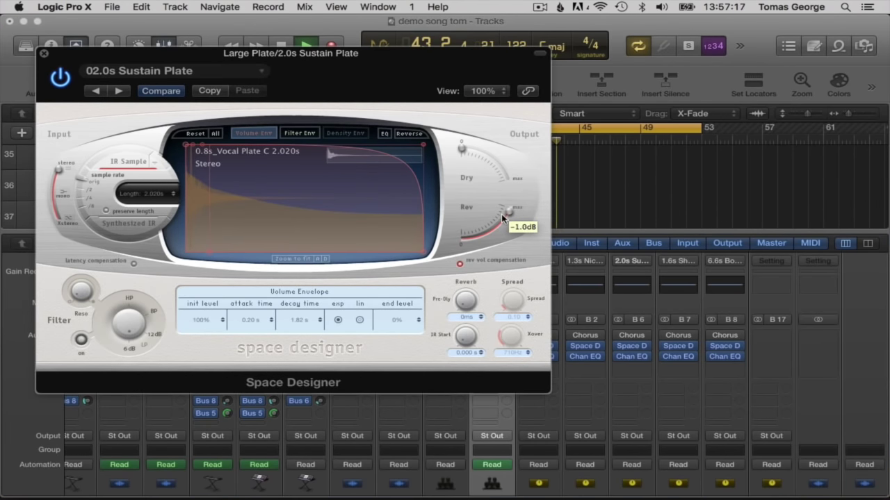
left_click(231, 74)
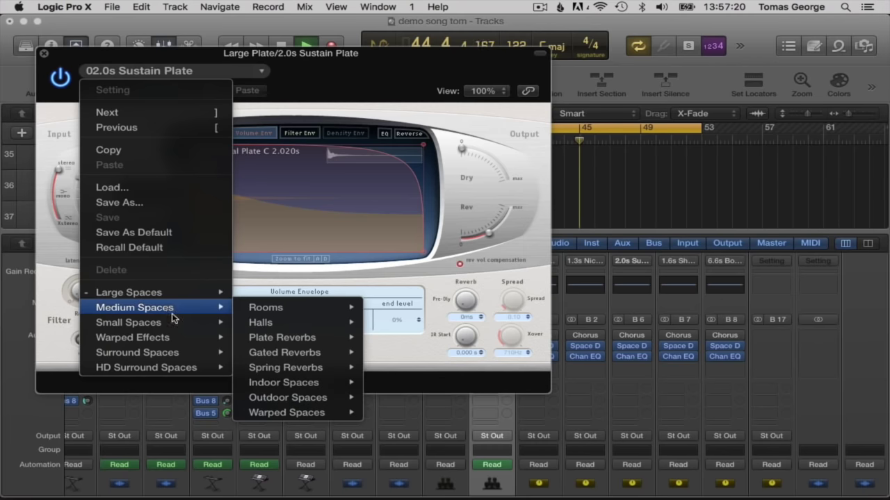
mouse_move(182, 339)
mouse_move(291, 338)
left_click(425, 256)
left_click_drag(497, 230, 479, 240)
Switch Space Designer to the Granular Surface preset with the reverb output at -3.4 dB and a lower dry output.
left_click(131, 72)
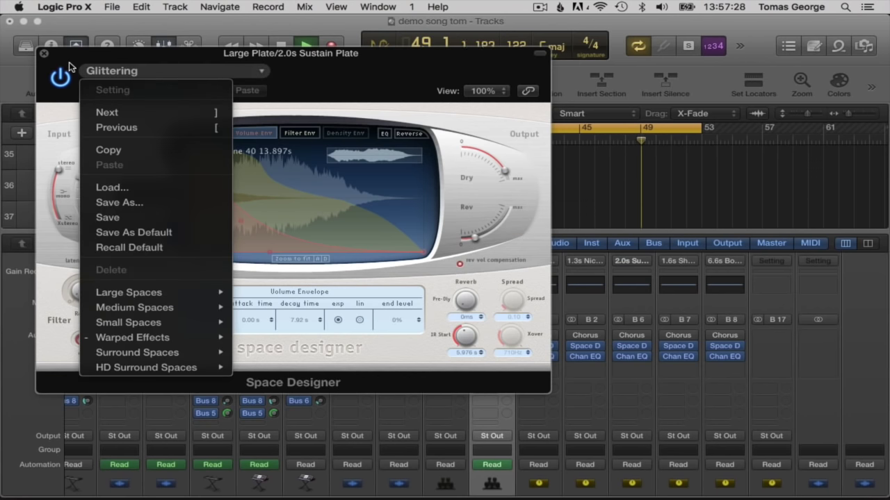
left_click(70, 66)
left_click(118, 91)
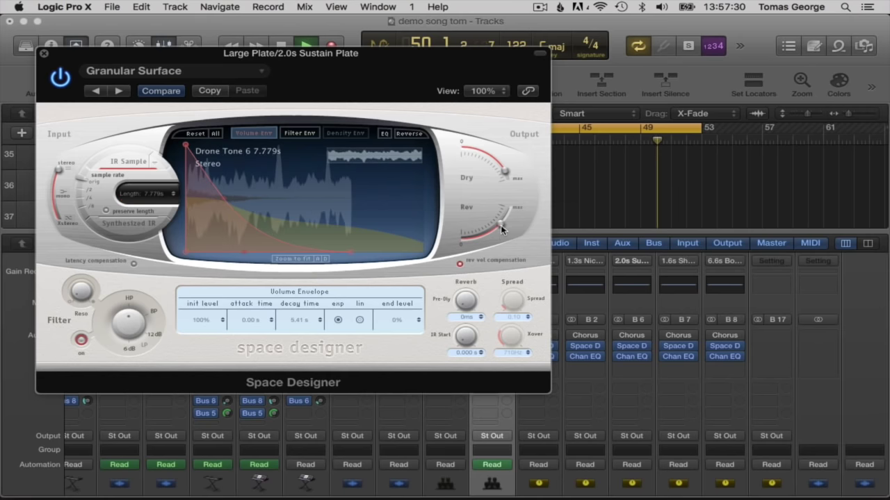
left_click_drag(499, 223, 494, 226)
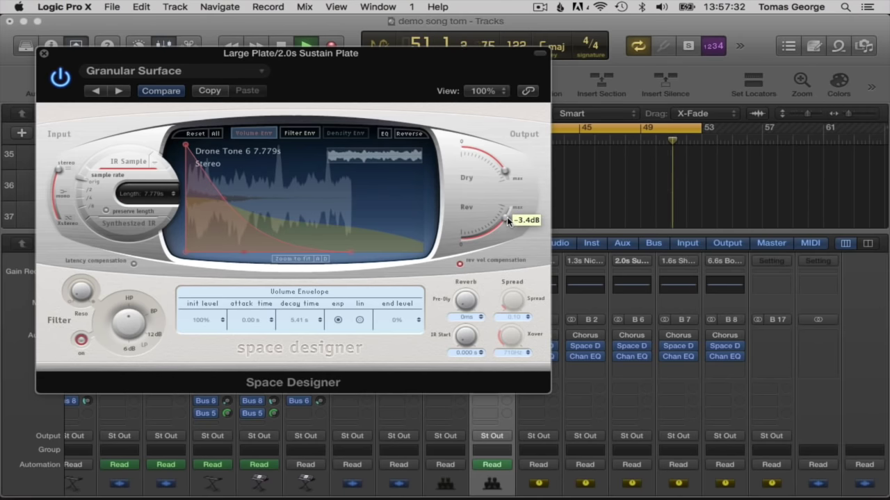
left_click_drag(503, 171, 439, 140)
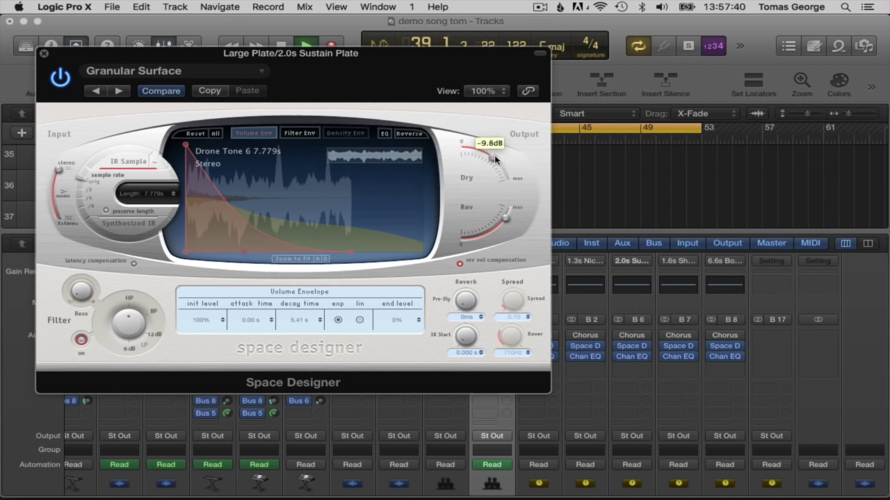
left_click(44, 55)
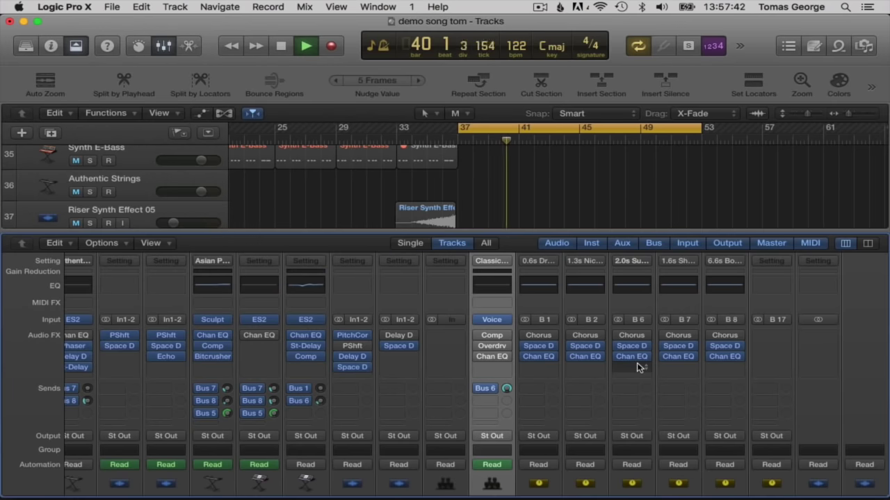
Insert a Chorus effect in the empty slot below the Channel EQ on the Large Plate channel.
scroll(638, 368, "down", 5)
scroll(640, 369, "up", 5)
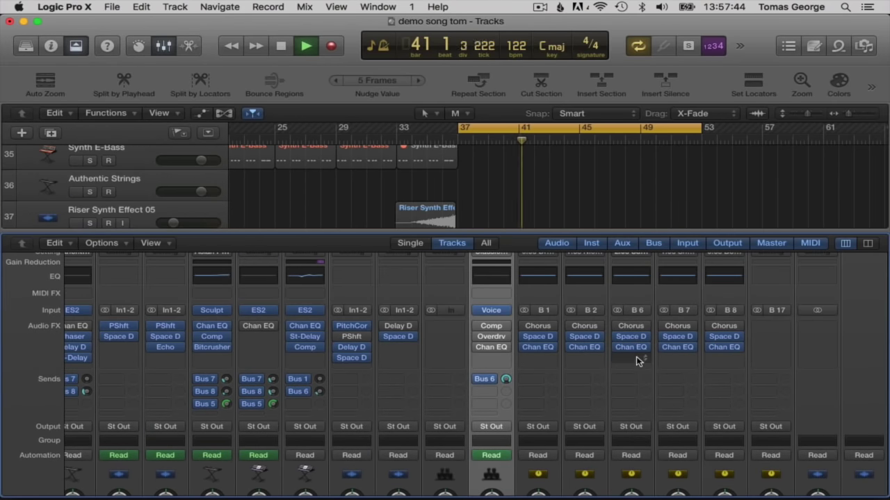
left_click(637, 357)
mouse_move(634, 434)
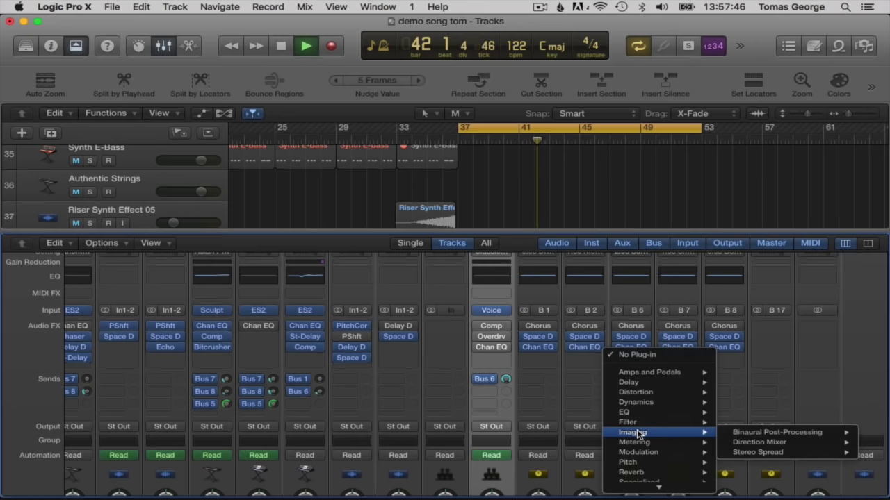
mouse_move(662, 452)
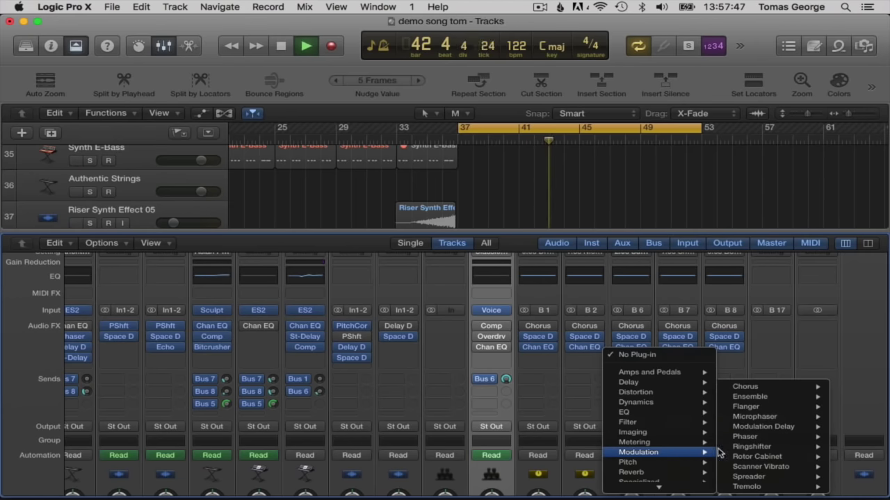
left_click(754, 396)
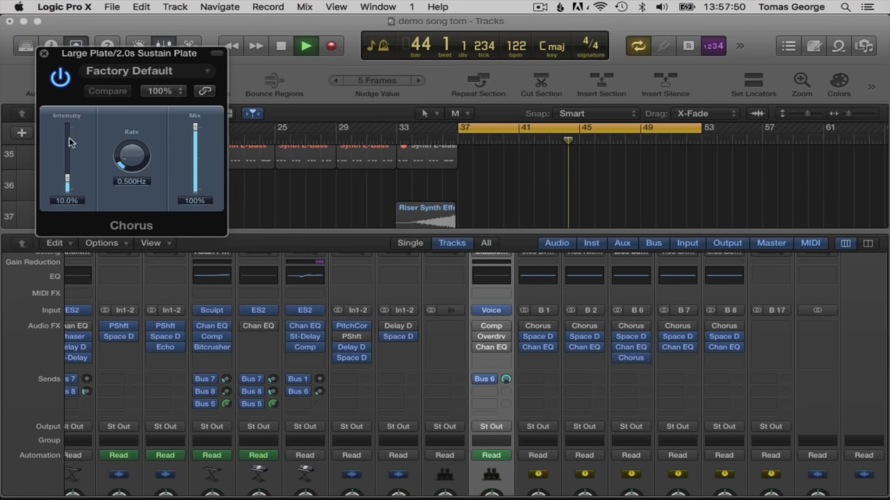
Set the new Chorus to 64% intensity and a rate of about 1.033 Hz, and close it.
left_click_drag(70, 147, 70, 147)
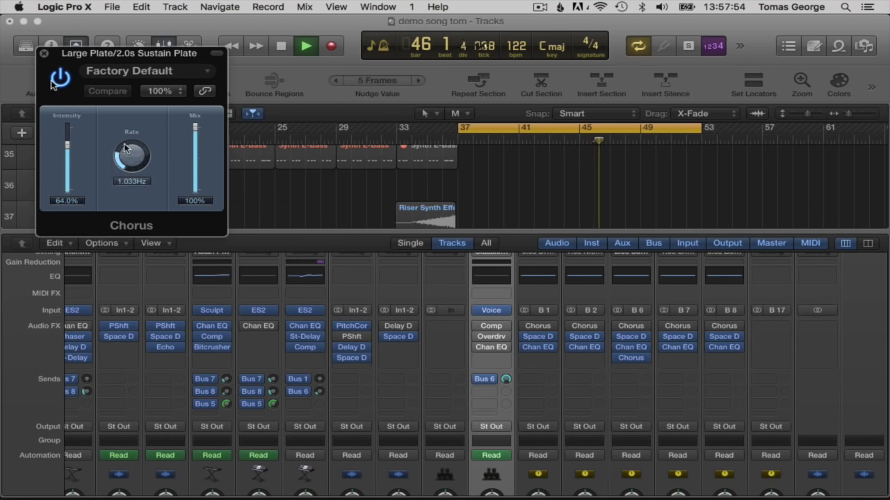
left_click_drag(130, 140, 130, 153)
left_click(44, 53)
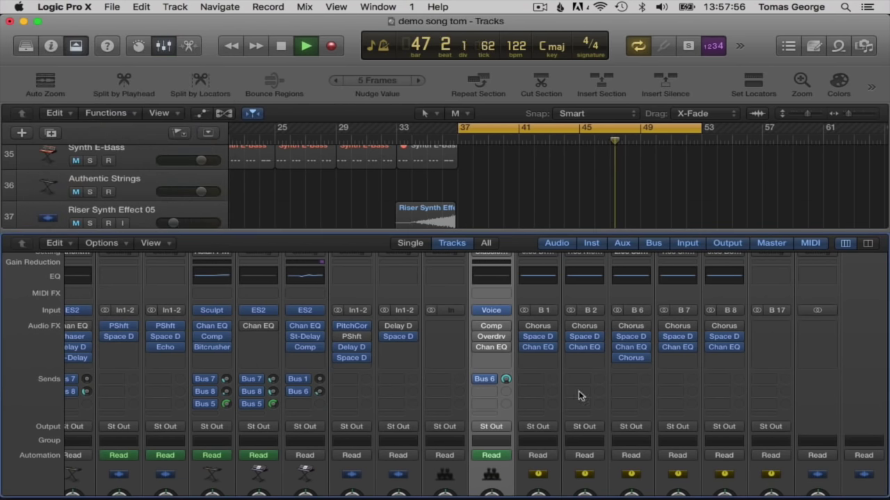
Turn off solo on the Classical Ensemble, Astral Pad and Large Plate channels, and slightly raise the Classical Ensemble volume.
left_click(157, 50)
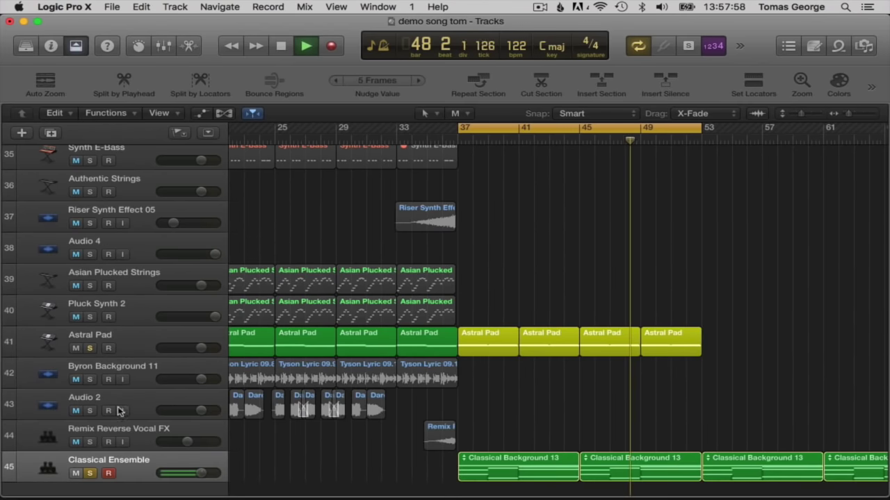
left_click(89, 473)
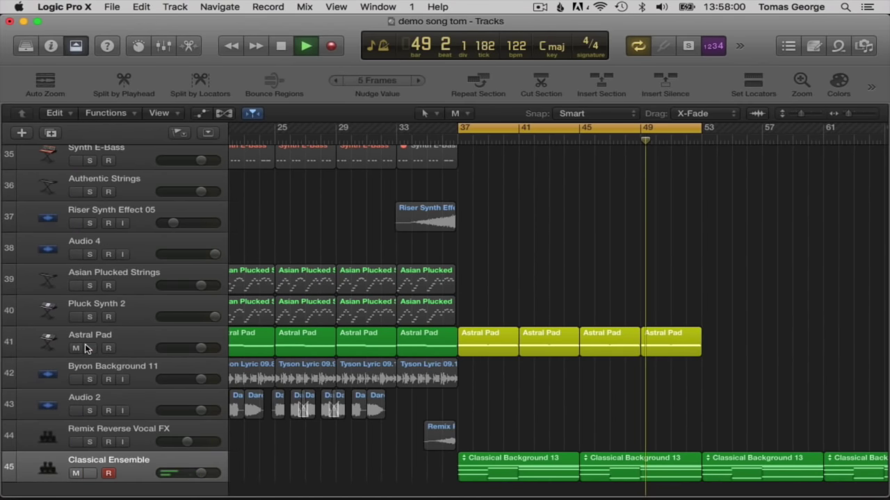
left_click(167, 50)
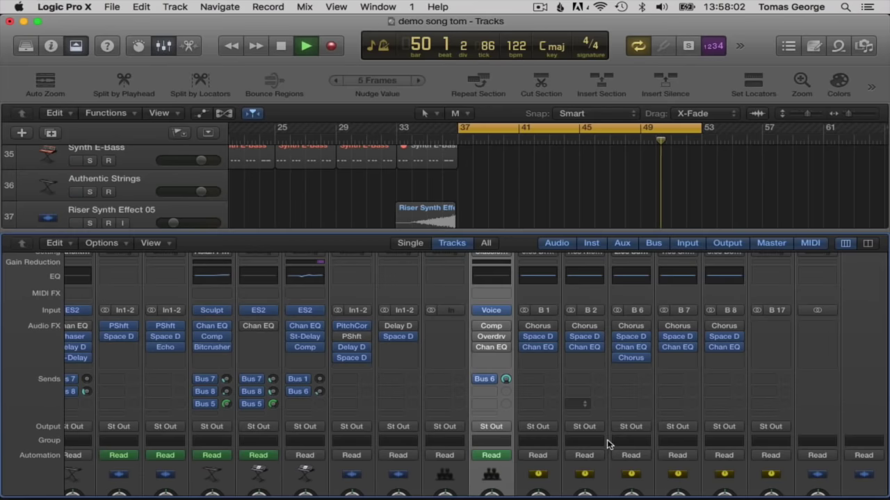
scroll(607, 439, "down", 5)
left_click(641, 471)
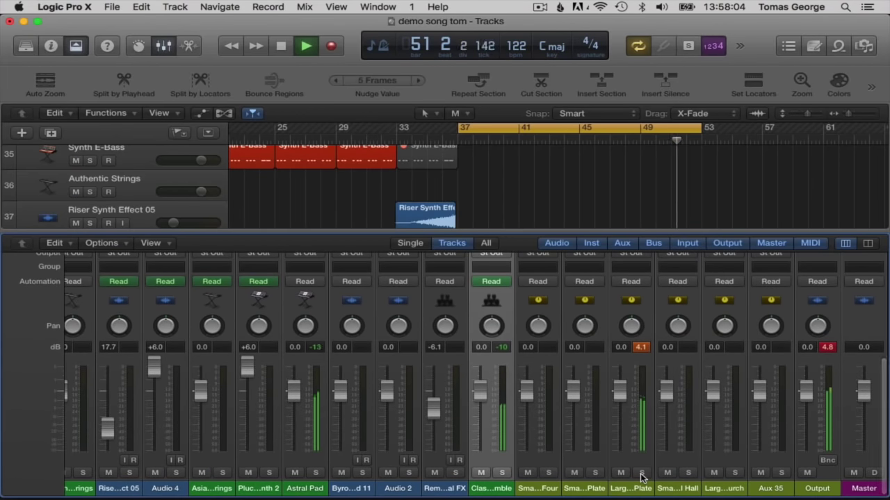
scroll(600, 310, "up", 5)
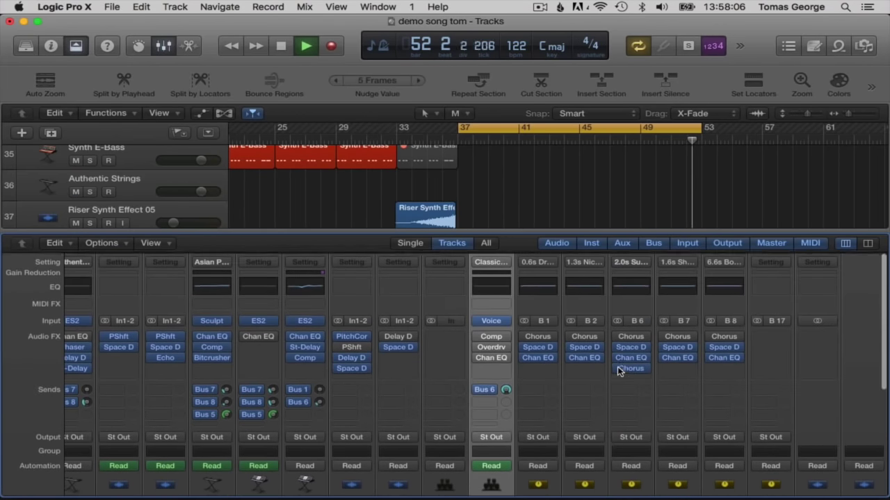
left_click(165, 47)
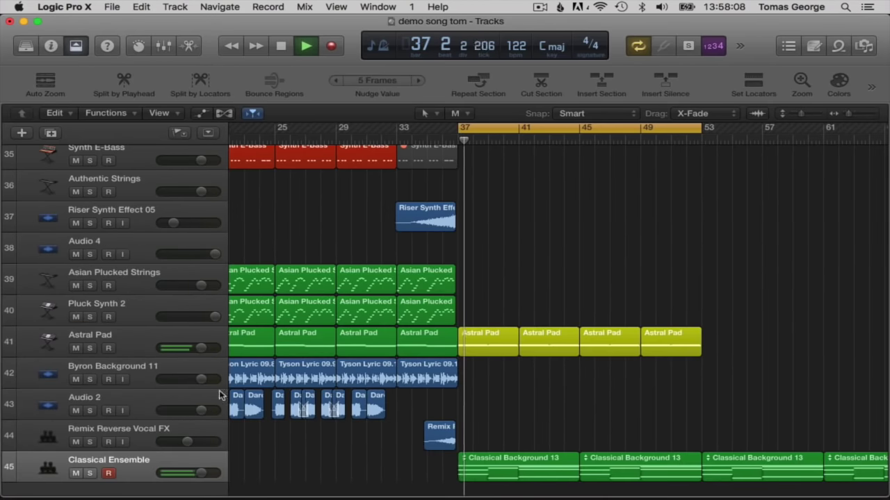
left_click_drag(194, 473, 202, 473)
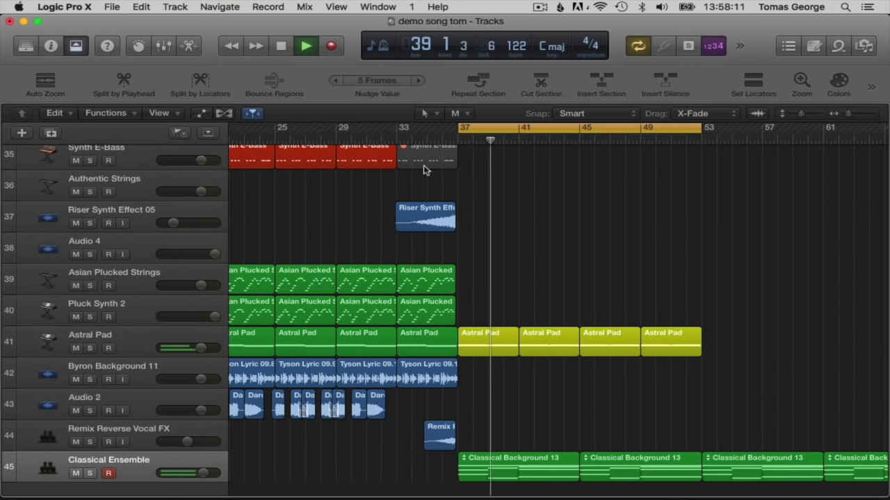
Switch off the cycle range and copy the four yellow Astral Pad regions to bars 53 to 69.
left_click(504, 128)
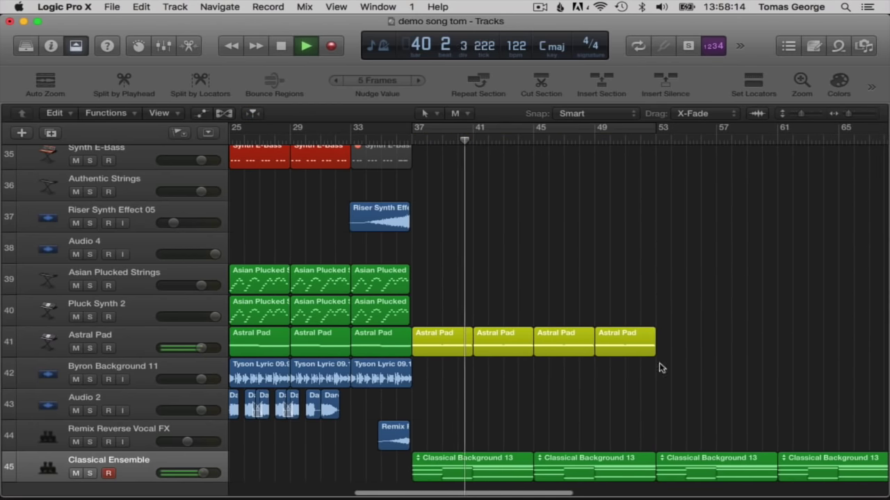
left_click_drag(847, 114, 846, 115)
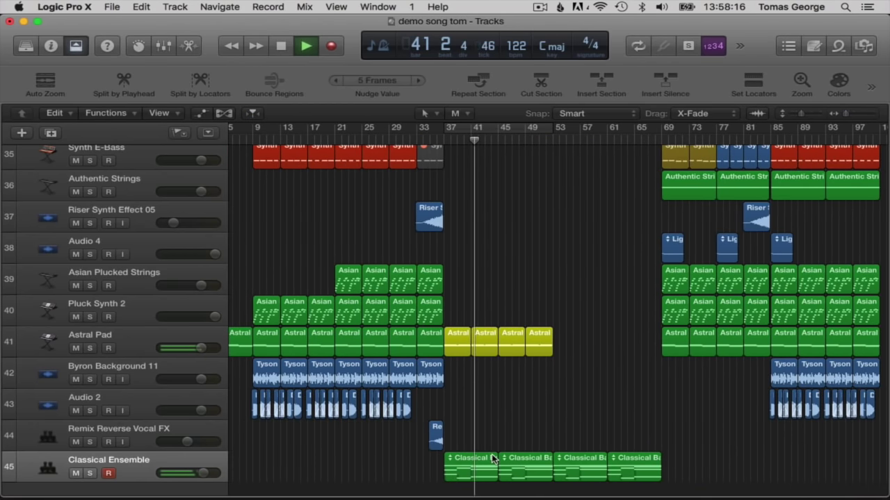
left_click_drag(545, 379, 572, 347)
Stop playback and copy drum regions into the break: Kick from bar 45, Hats from bar 53, Snare and Snare Aux from bar 61.
scroll(556, 320, "up", 5)
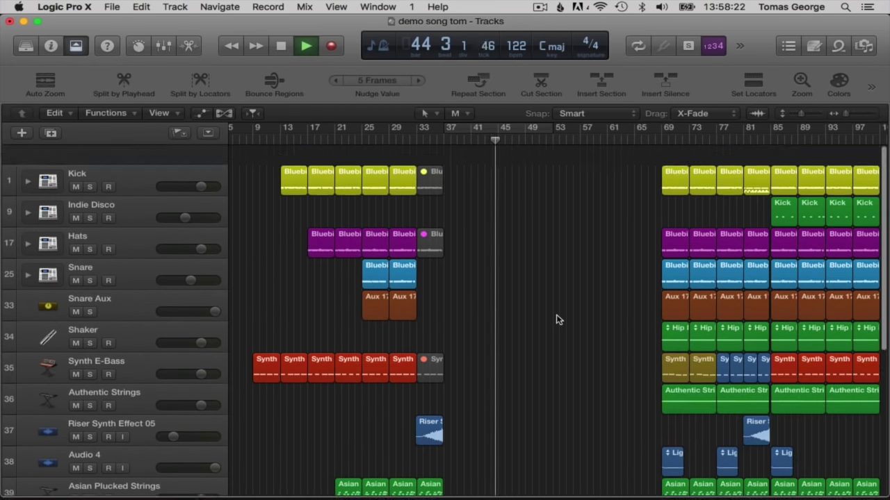
scroll(587, 234, "down", 1)
key("space")
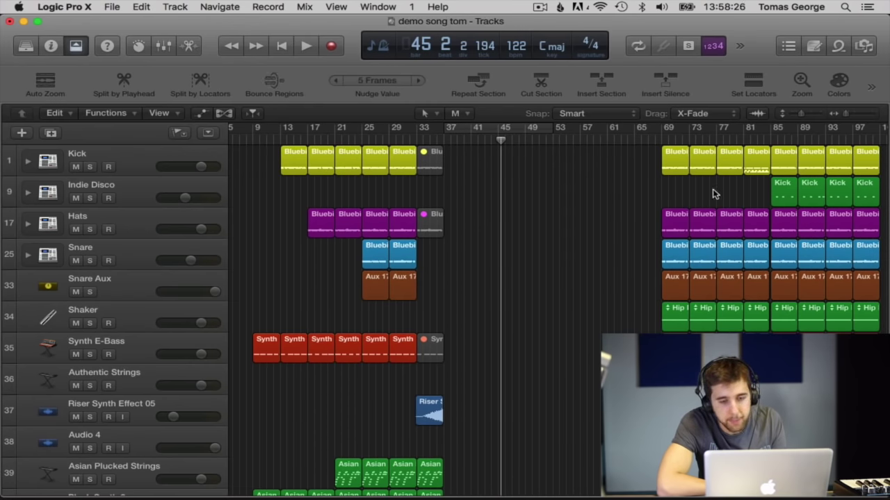
left_click_drag(672, 170, 509, 163)
left_click_drag(509, 162, 617, 161)
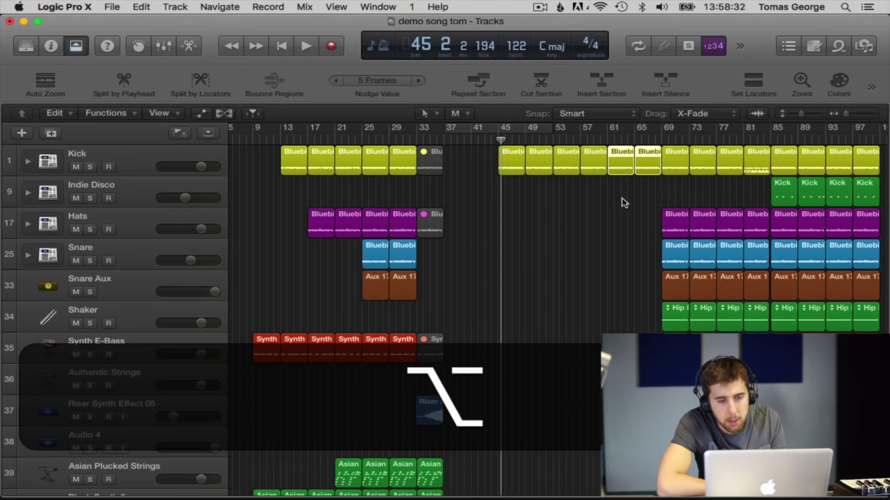
left_click_drag(656, 206, 617, 294)
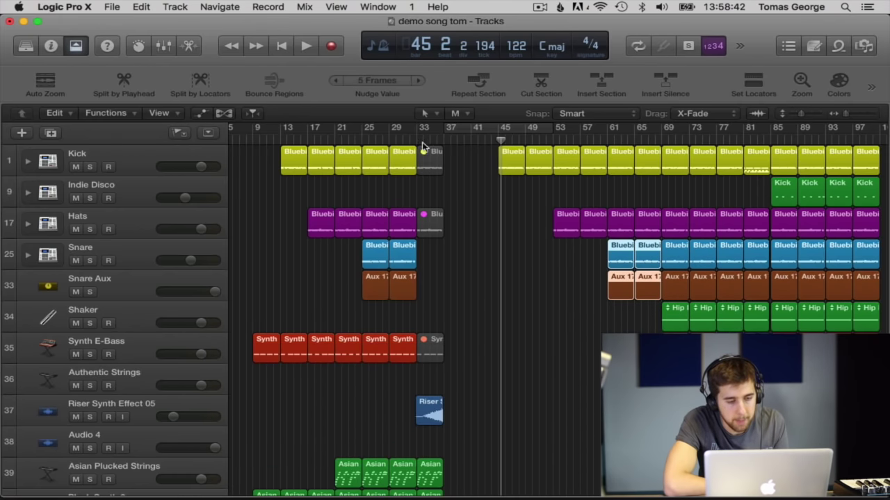
Fill bars 45 to 69 of the Synth E-Bass track with copies of its earlier regions, and save the project during playback from bar 31.
left_click(430, 141)
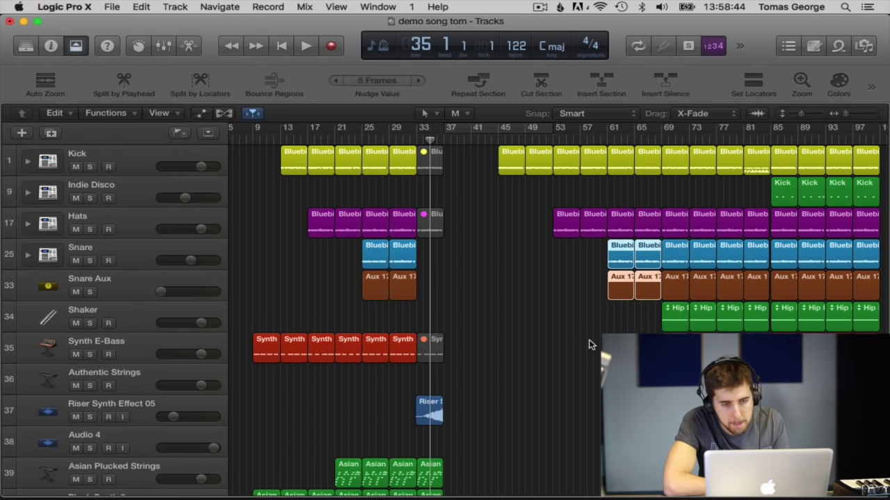
left_click_drag(309, 312, 386, 358)
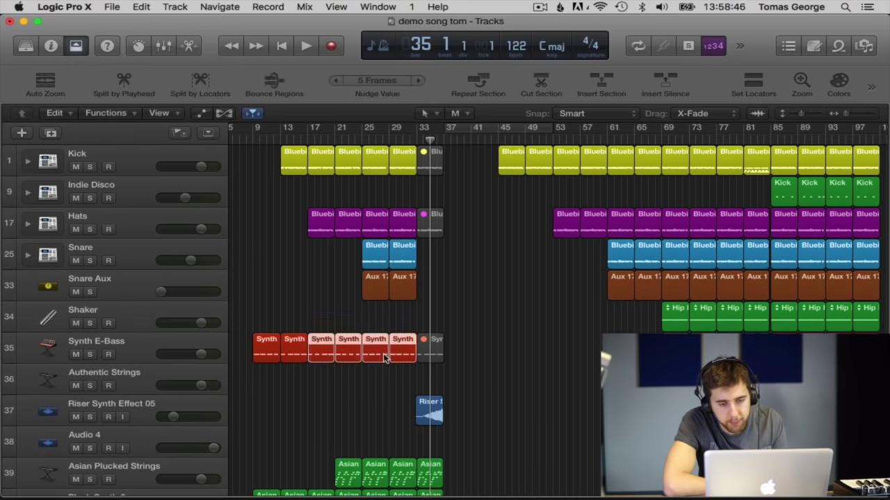
left_click_drag(321, 347, 510, 347)
left_click_drag(612, 378, 576, 358)
key("alt+super+z")
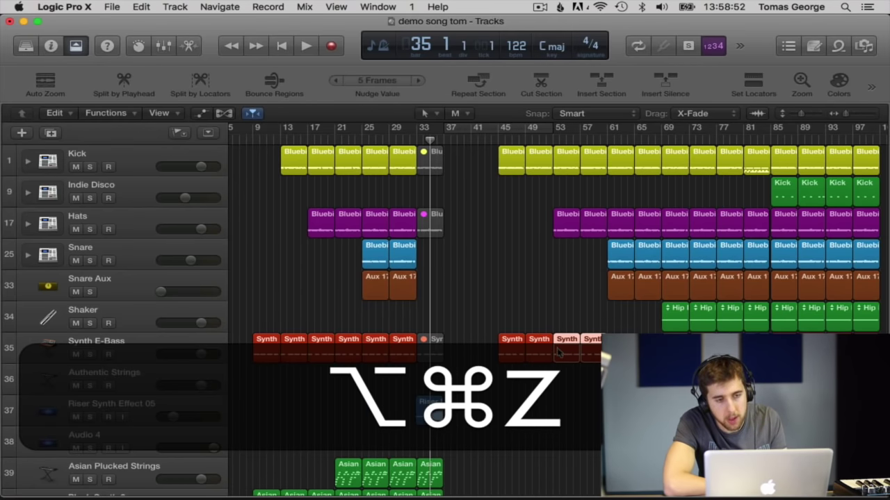
left_click_drag(561, 353, 616, 352)
double_click(399, 138)
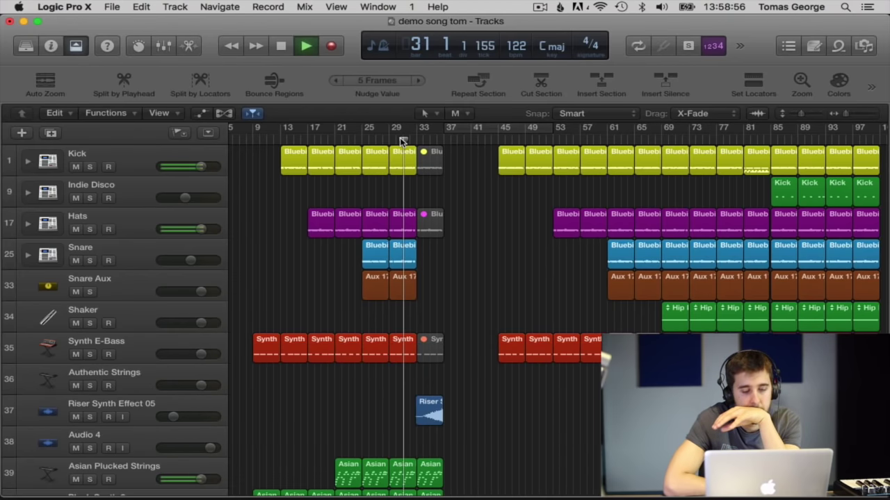
key("super+s")
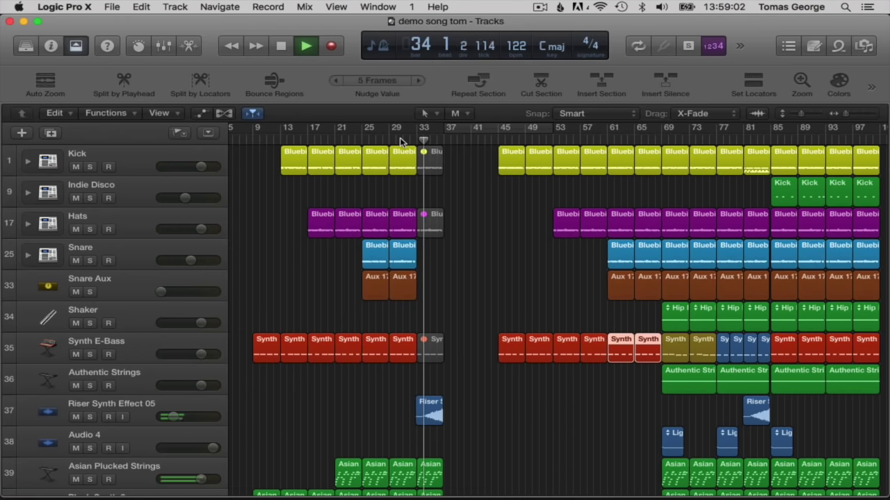
Stop playback and copy Byron Background 11 vocal regions to fill bars 45 to 69.
scroll(497, 378, "down", 1)
scroll(497, 377, "down", 10)
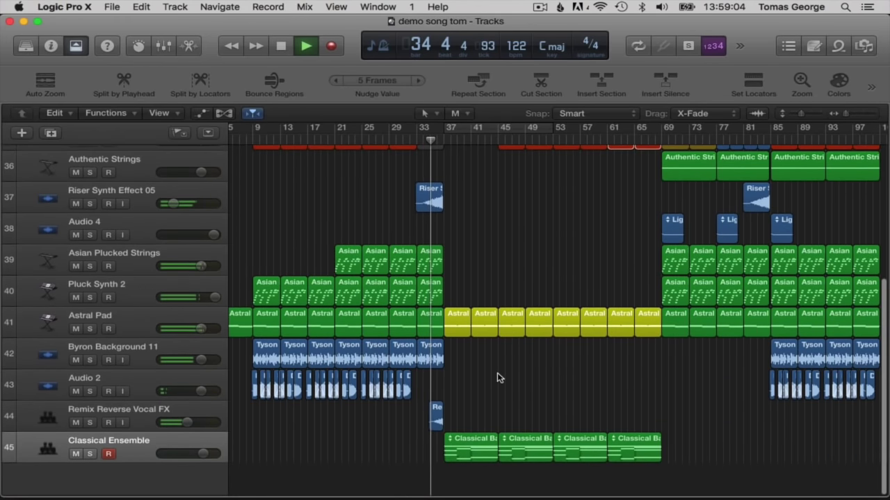
key("space")
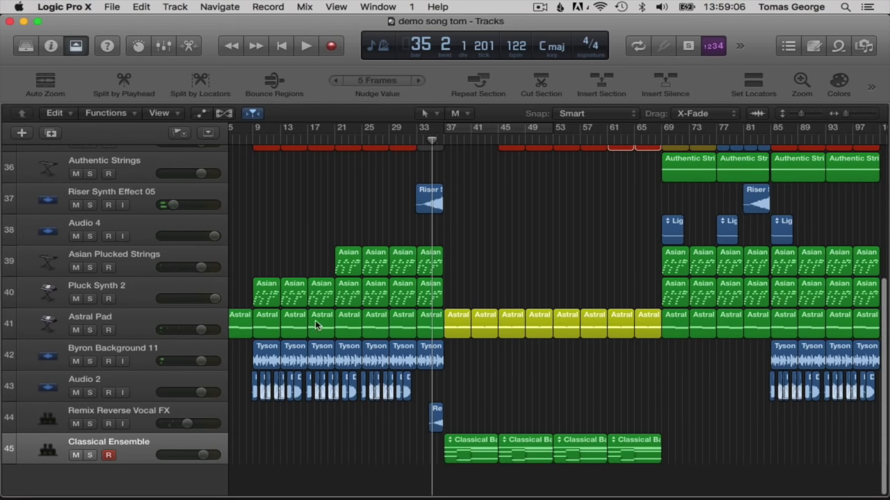
left_click_drag(389, 361, 511, 361)
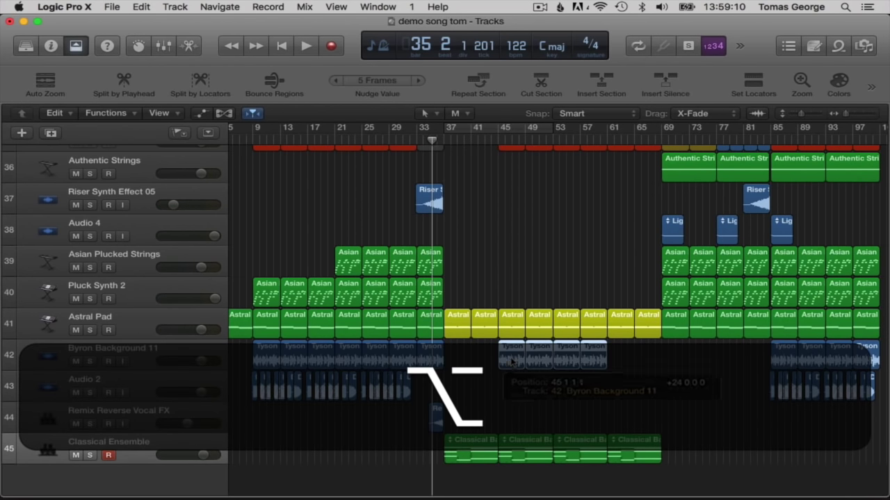
left_click_drag(588, 387, 619, 363)
Save the project during playback from bar 31, and copy the Remix Reverse Vocal FX region to just before bar 69.
left_click(403, 137)
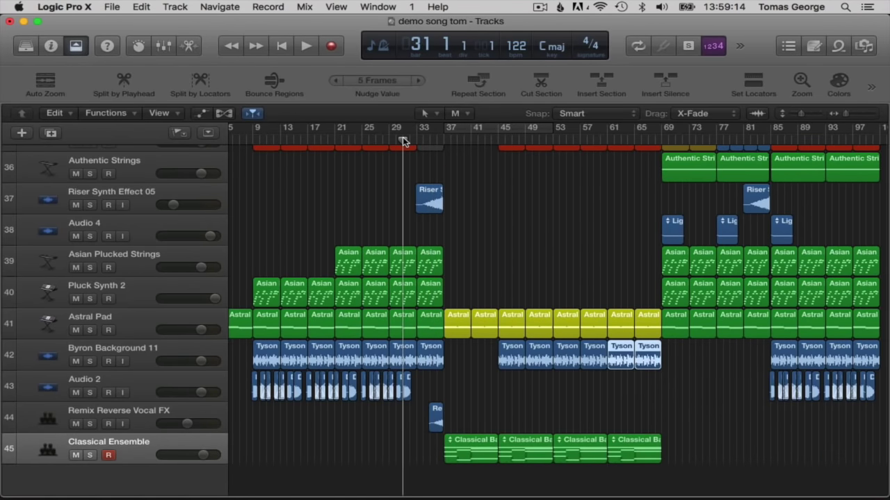
key("space")
key("super+s")
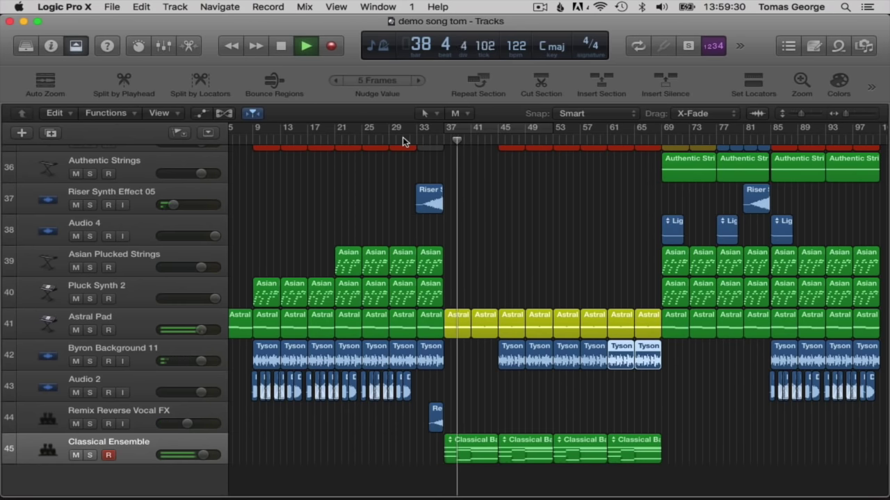
left_click(437, 422)
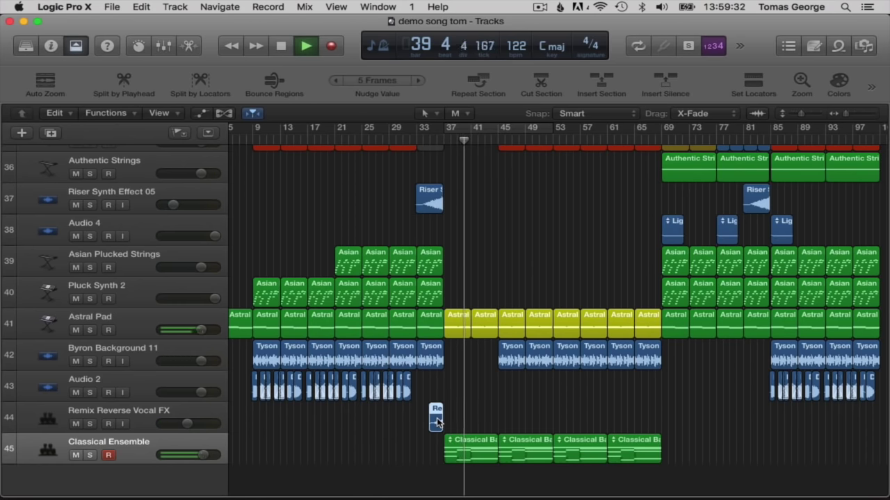
left_click_drag(437, 422, 654, 422)
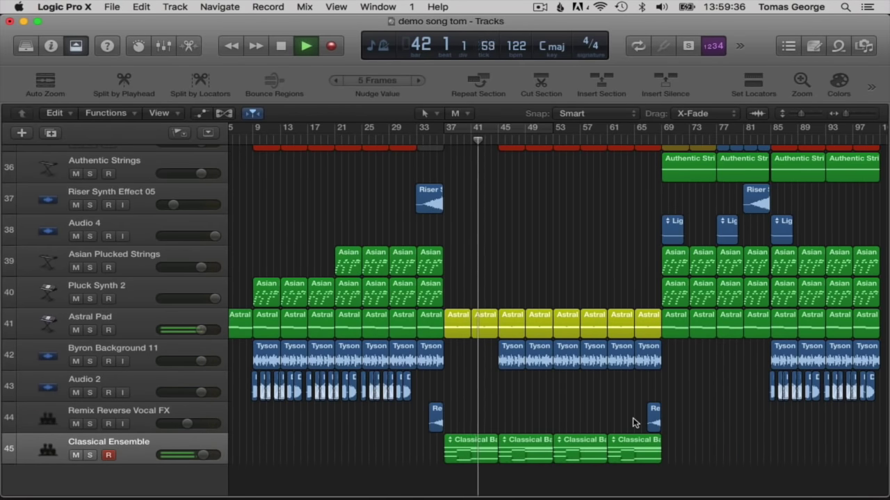
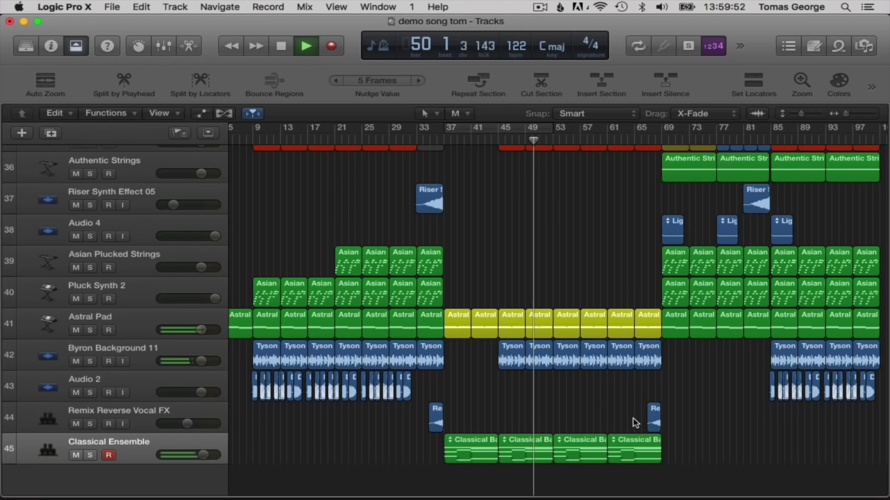
Copy Shaker regions to bars 53 to 69 and briefly solo the Shaker track to check it.
scroll(473, 301, "up", 8)
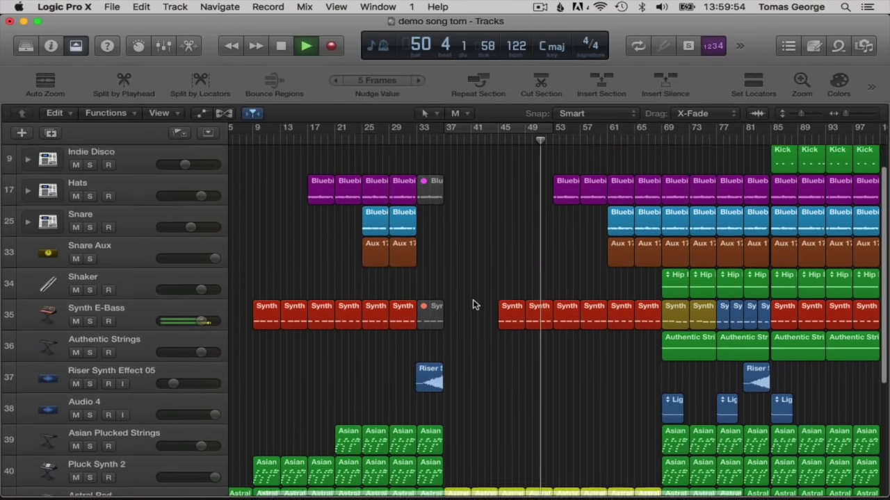
scroll(473, 303, "down", 3)
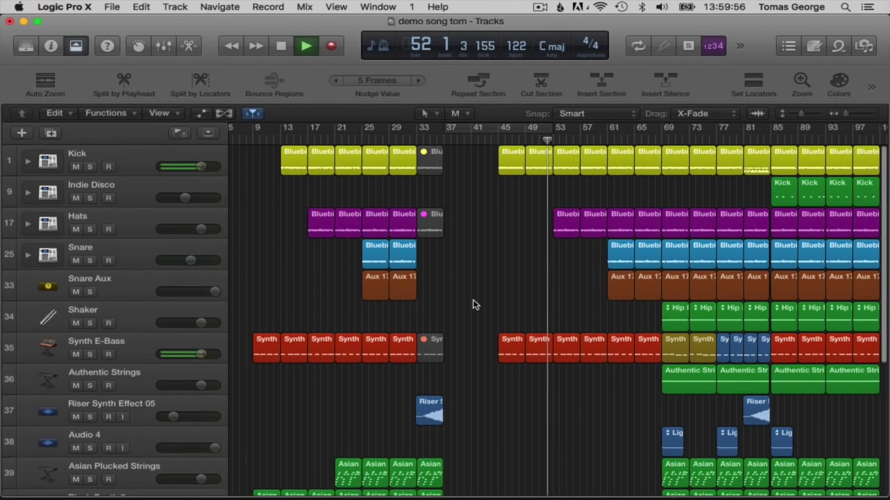
mouse_move(668, 295)
left_mouse_down()
mouse_move(564, 298)
mouse_move(656, 307)
left_mouse_up()
left_click(506, 268)
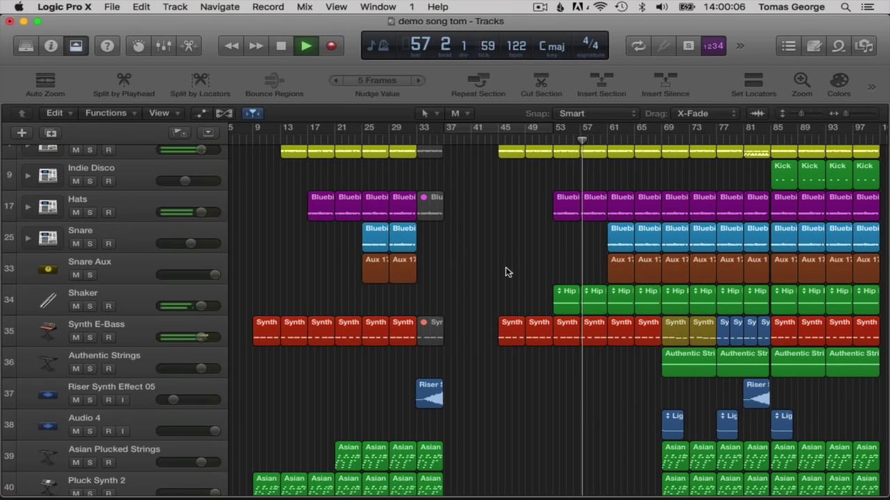
left_click(90, 306)
left_click(90, 306)
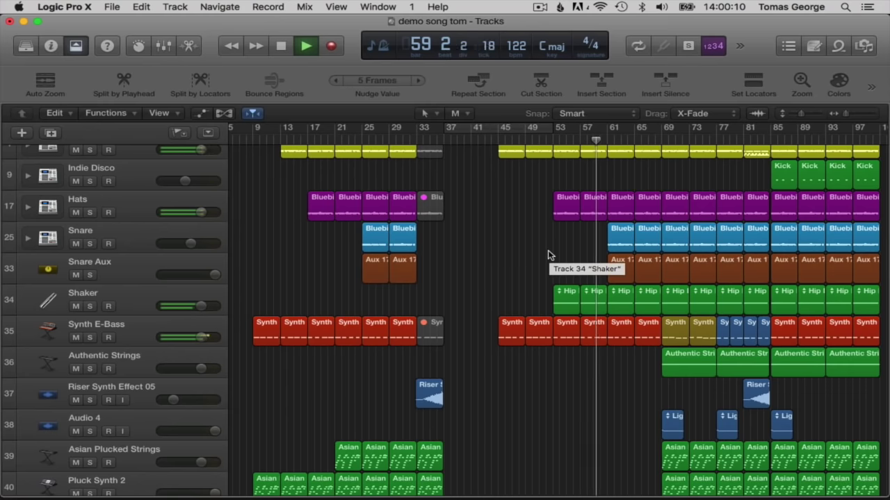
Copy the Authentic Strings regions to bars 53 to 69, and follow playback through the transition into bar 69.
left_click(676, 356)
left_click_drag(674, 356, 623, 356)
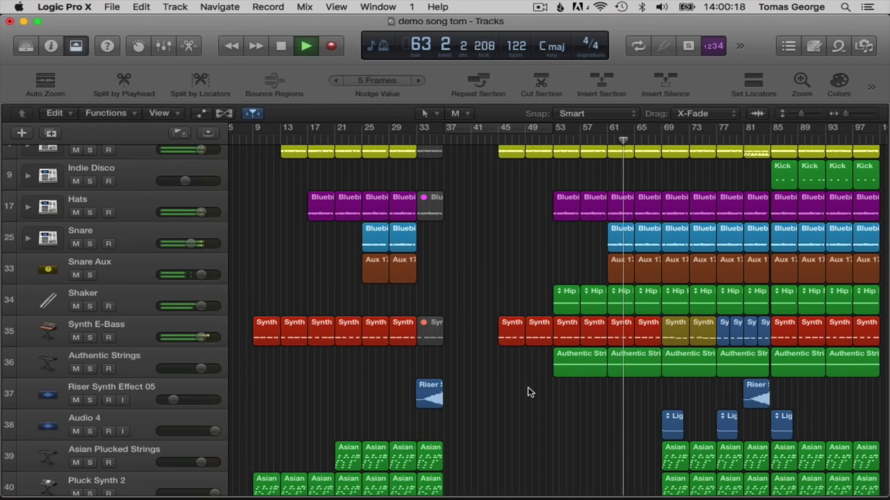
scroll(527, 391, "right", 2)
scroll(528, 392, "down", 6)
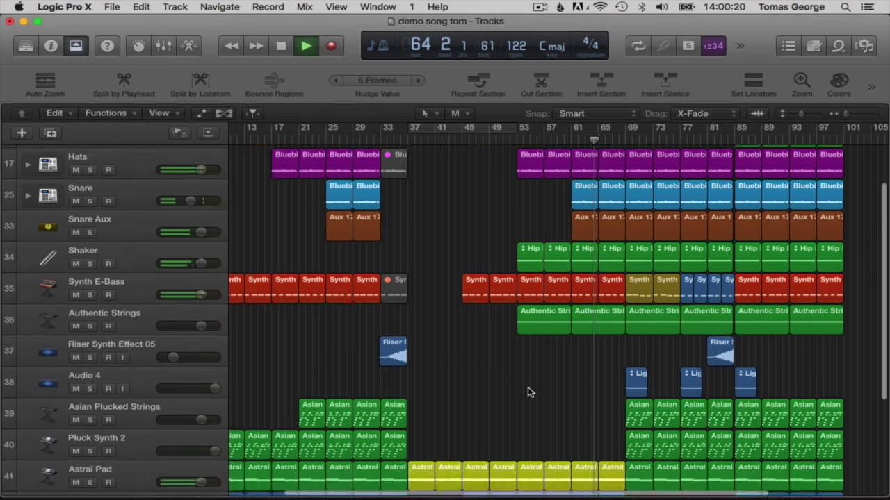
scroll(500, 395, "right", 2)
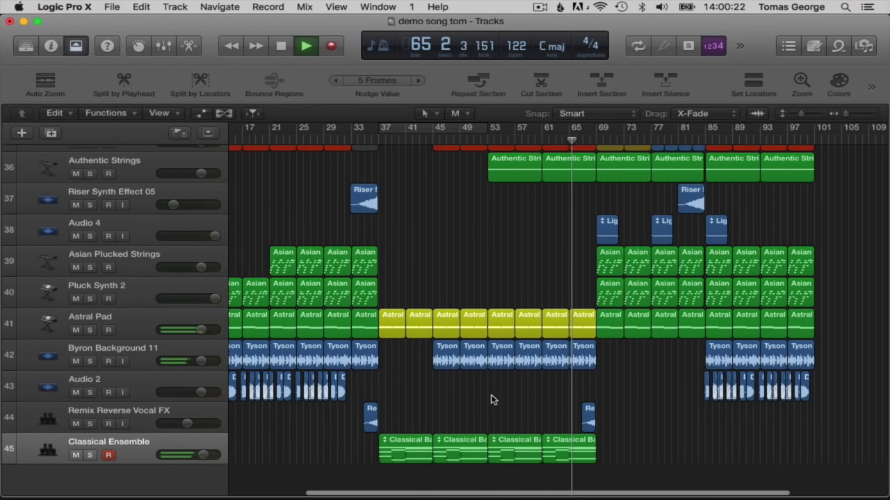
mouse_move(845, 113)
left_mouse_down()
mouse_move(862, 115)
mouse_move(852, 114)
left_mouse_up()
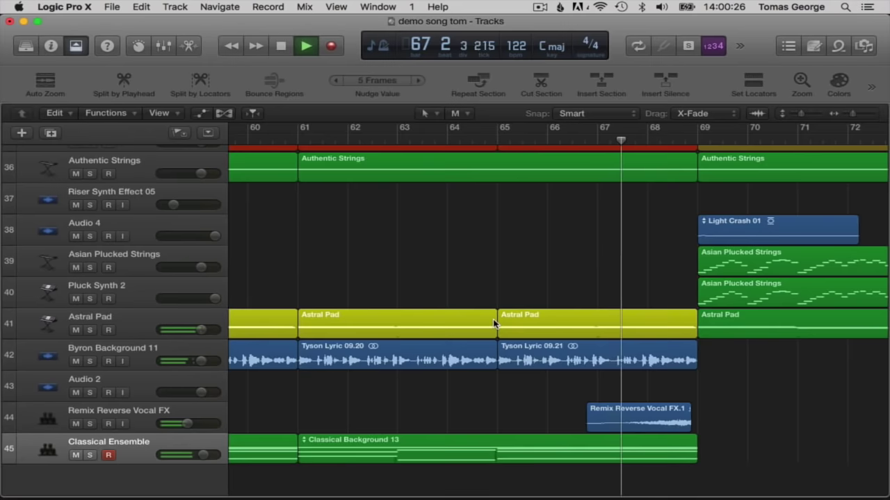
scroll(492, 324, "right", 3)
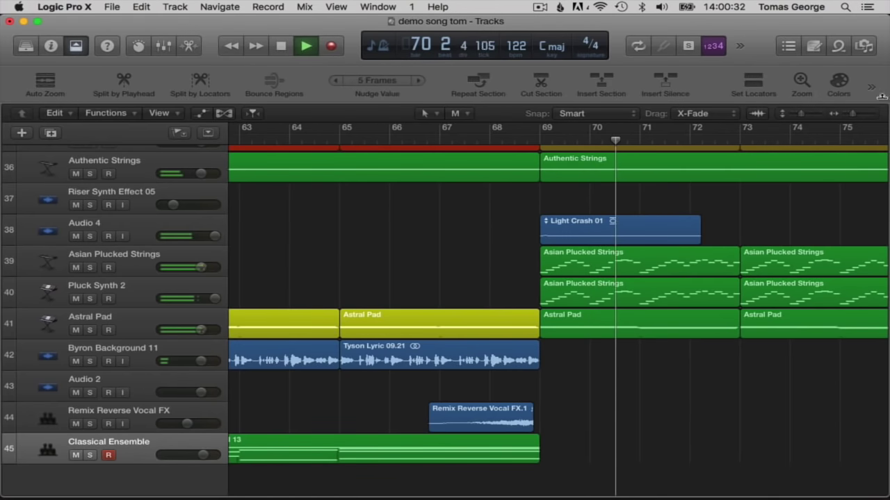
Copy eight bars of the Byron Background 11 and Classical Ensemble regions to bars 69 to 77.
left_click_drag(853, 114, 795, 113)
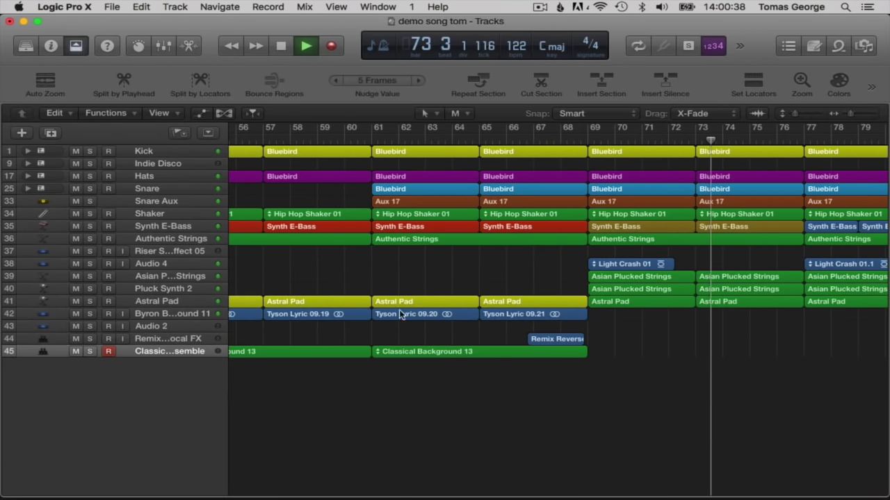
scroll(321, 305, "left", 5)
left_click_drag(285, 278, 733, 382)
scroll(648, 343, "right", 9)
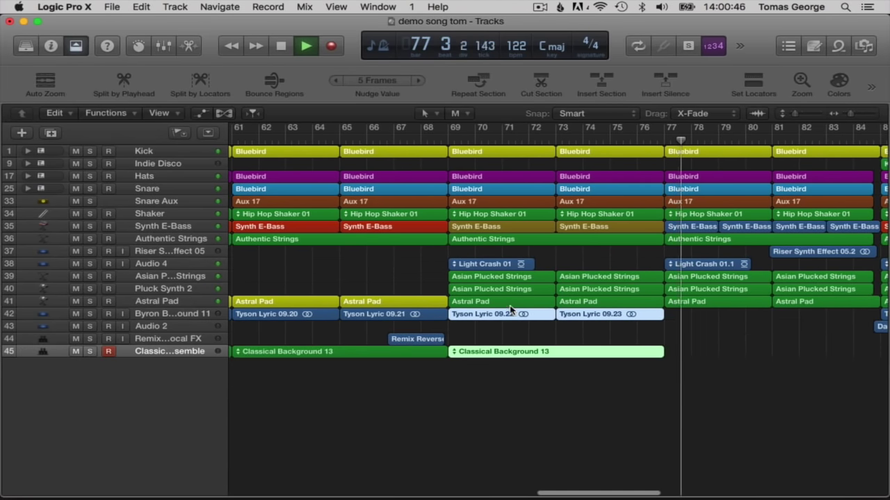
Make the Astral Pad regions between bars 69 and 77 match the yellow ones before them, and play the result from bar 68.
key("space")
left_click(419, 136)
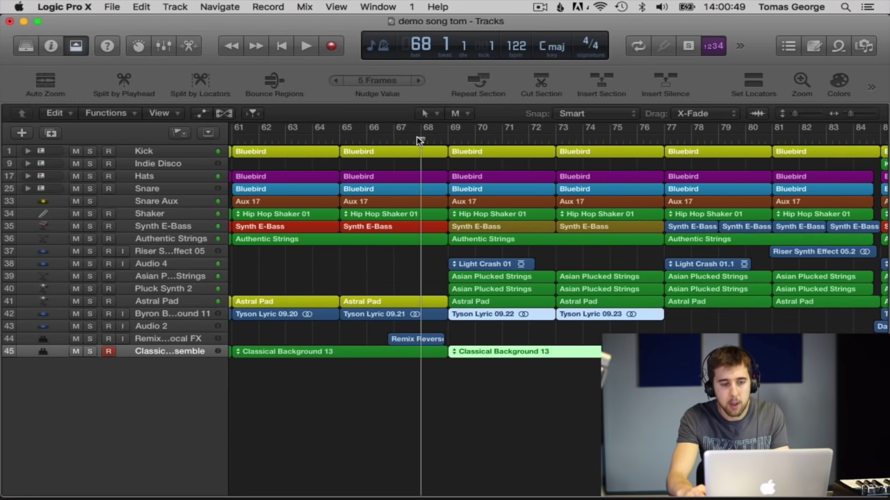
left_click(492, 304)
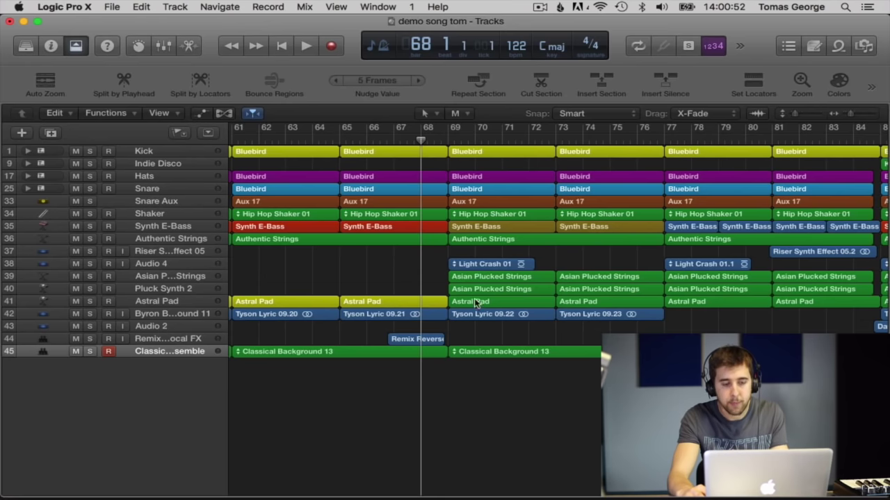
key("alt+shift+c")
left_click(592, 300)
key("alt+shift+c")
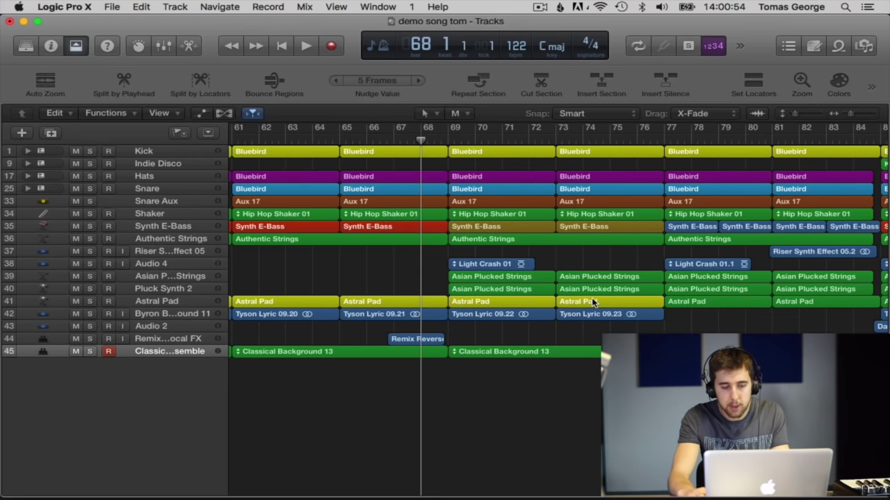
key("space")
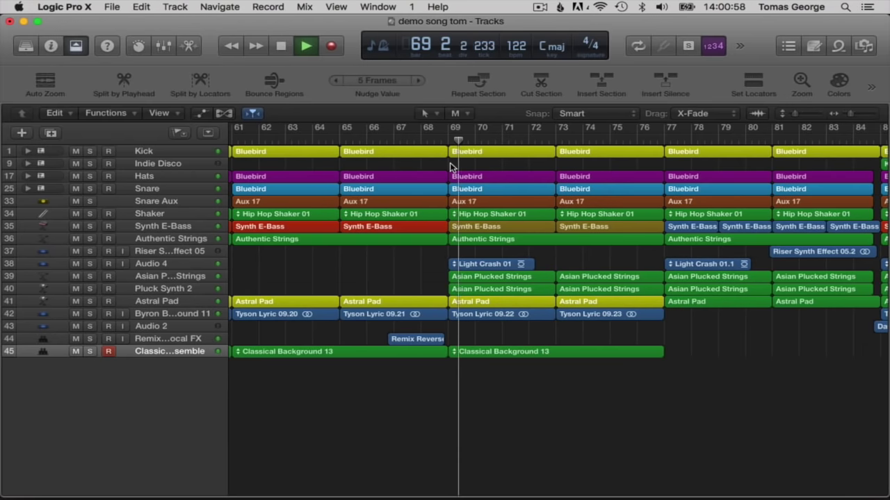
scroll(722, 352, "right", 3)
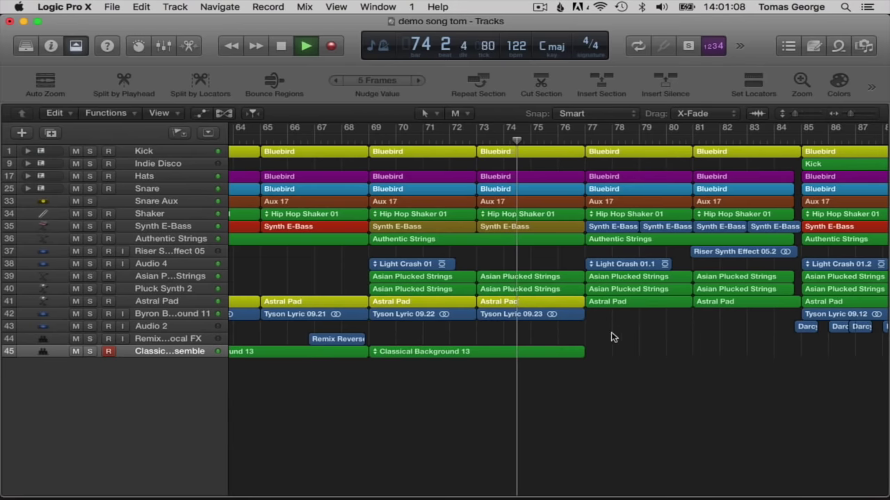
Delete the green Astral Pad regions between bars 77 and 85, and stop playback.
scroll(656, 330, "left", 5)
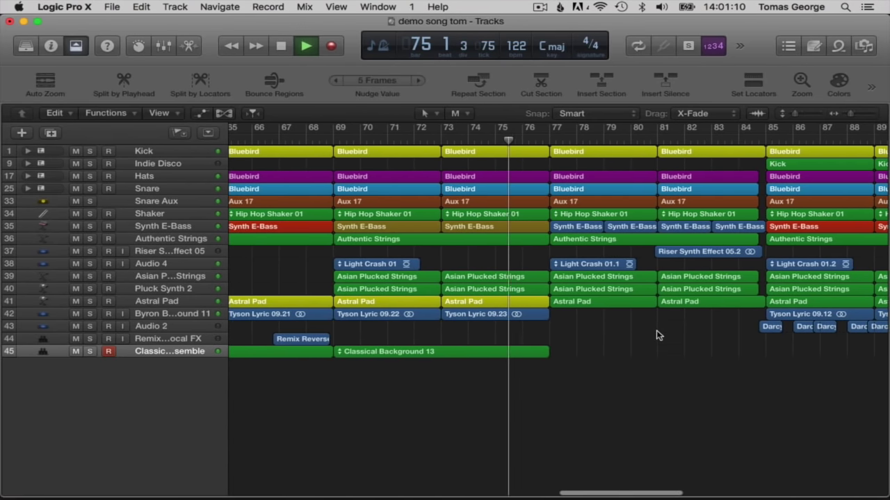
left_click_drag(690, 317, 620, 306)
key("Delete")
key("space")
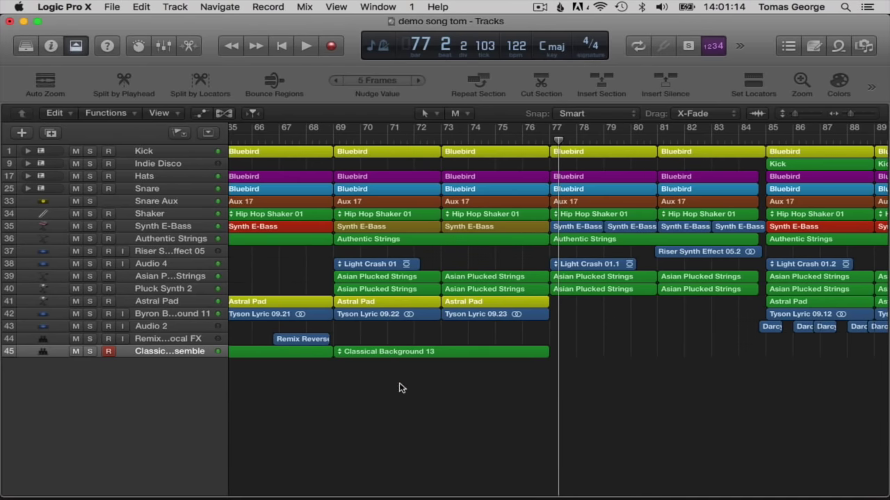
Place the playhead at bar 71 and check the notes of the Classical Background 13 region there in the Piano Roll.
left_click(442, 138)
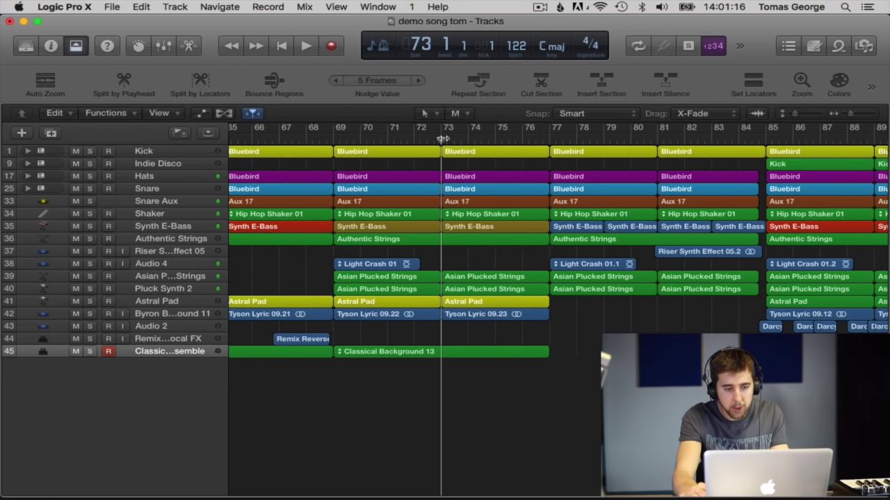
left_click(421, 355)
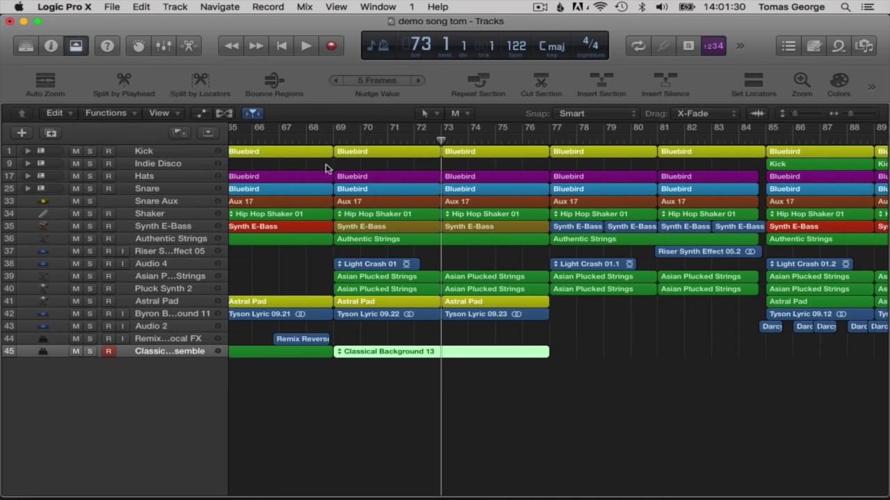
left_click_drag(439, 140, 390, 141)
key("super+4")
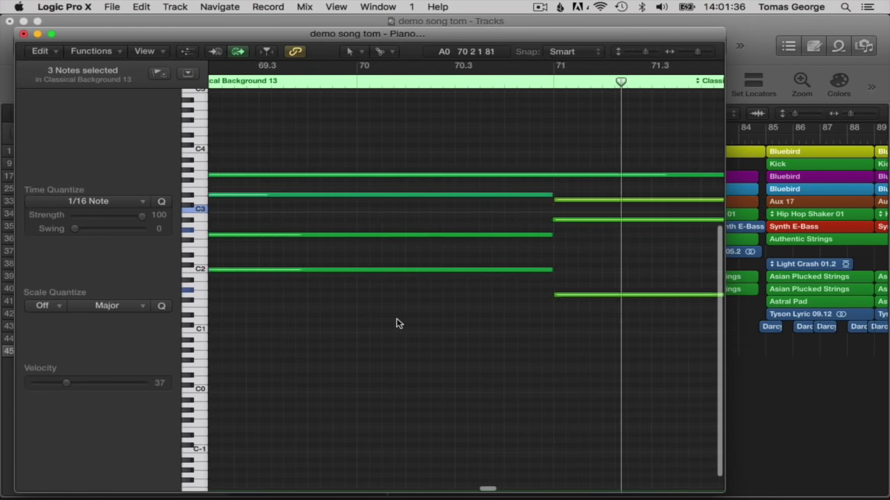
left_click(23, 34)
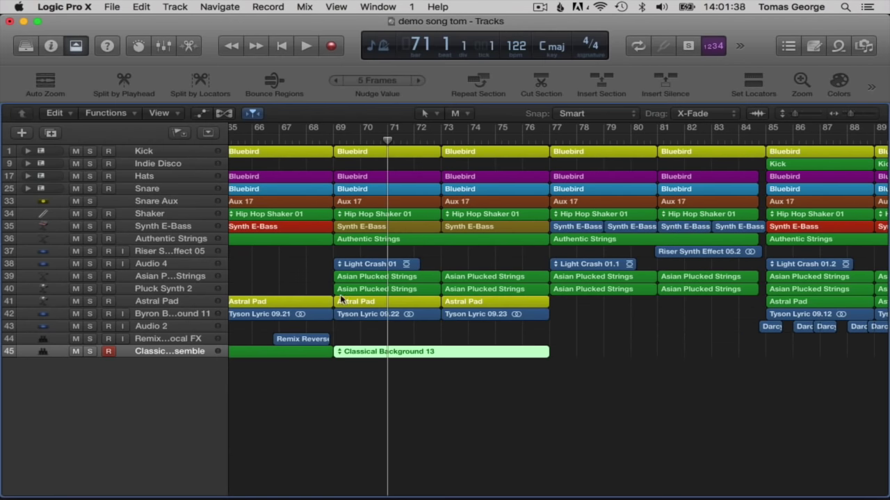
Split the Astral Pad and Classical Background 13 regions starting at bar 69 at the bar 71 playhead, splitting any overlapping notes.
left_click(370, 303)
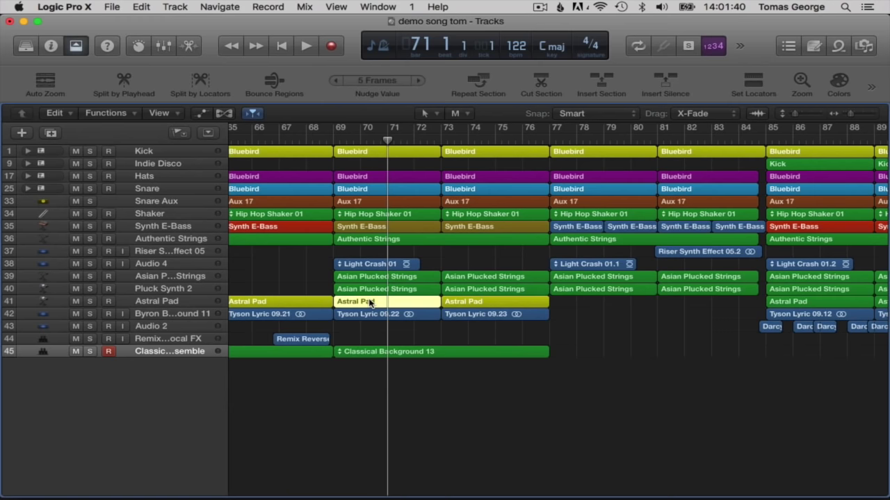
left_click(132, 77)
left_click(551, 189)
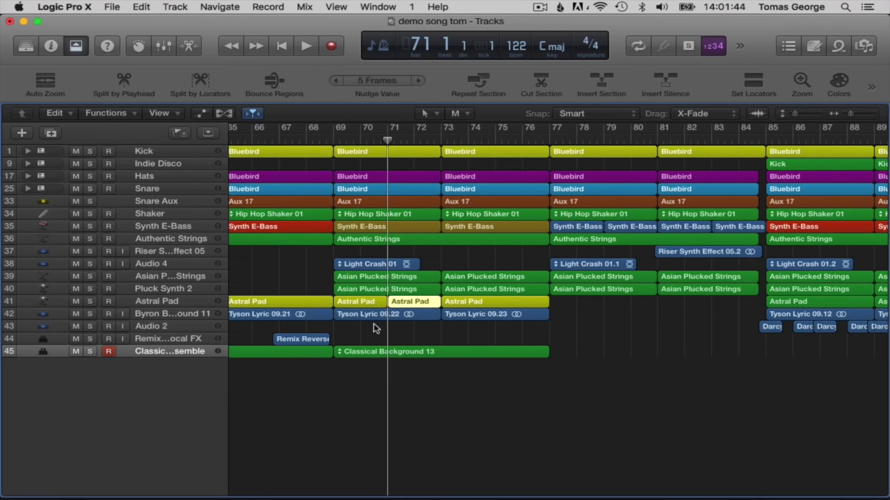
left_click(389, 355)
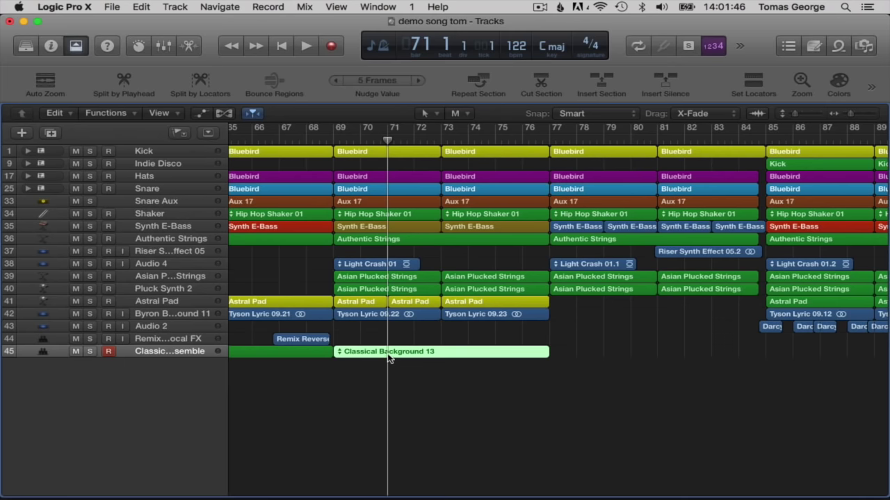
left_click(124, 79)
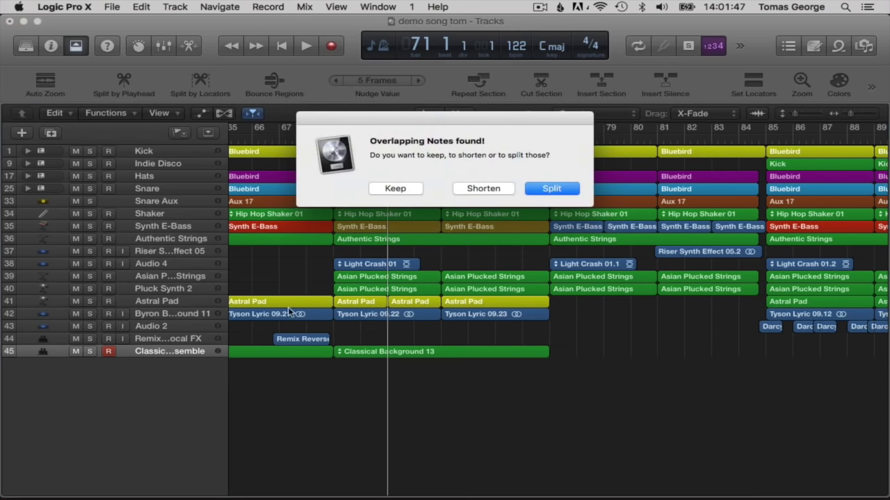
left_click(551, 190)
Copy the two-bar Classical Background 13 and Astral Pad pieces from bar 69 repeatedly to fill bars 77 to 85.
left_click(353, 355)
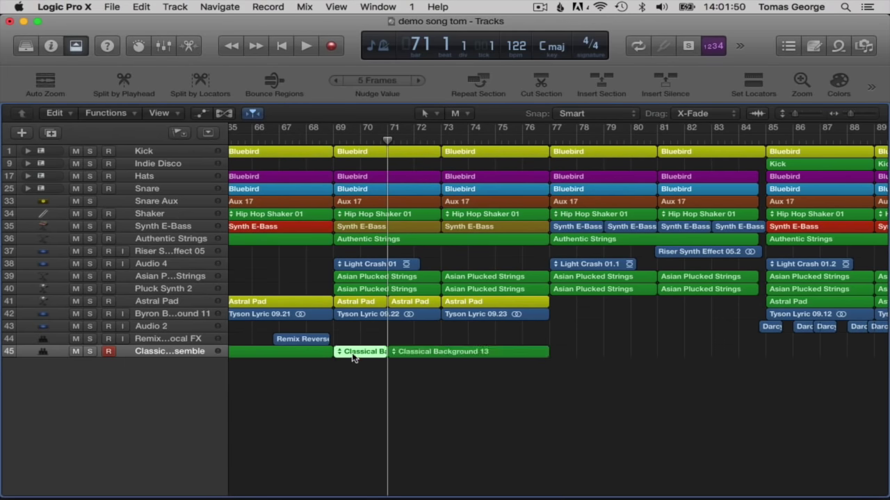
left_click_drag(353, 357, 568, 355)
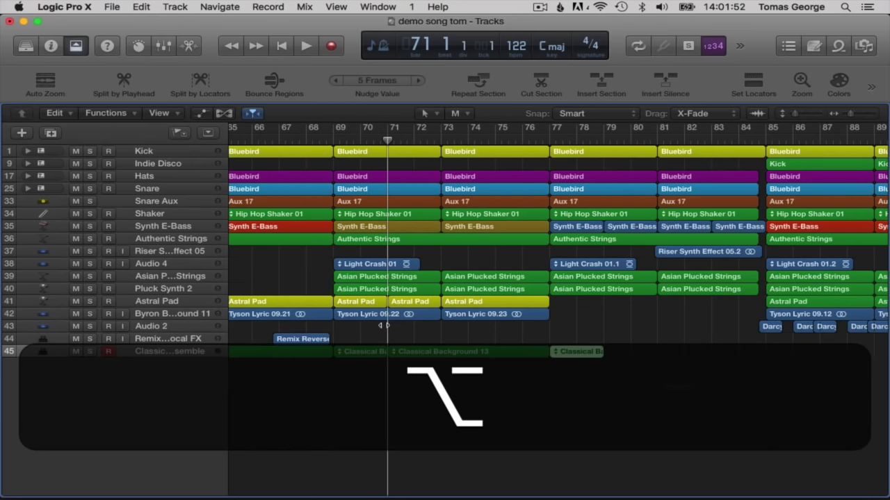
left_click_drag(354, 303, 622, 306)
left_click_drag(601, 341, 684, 307)
Set the secondary tool to the Glue Tool and join the four Classical Background 13 copies between bars 77 and 85.
left_click(581, 353)
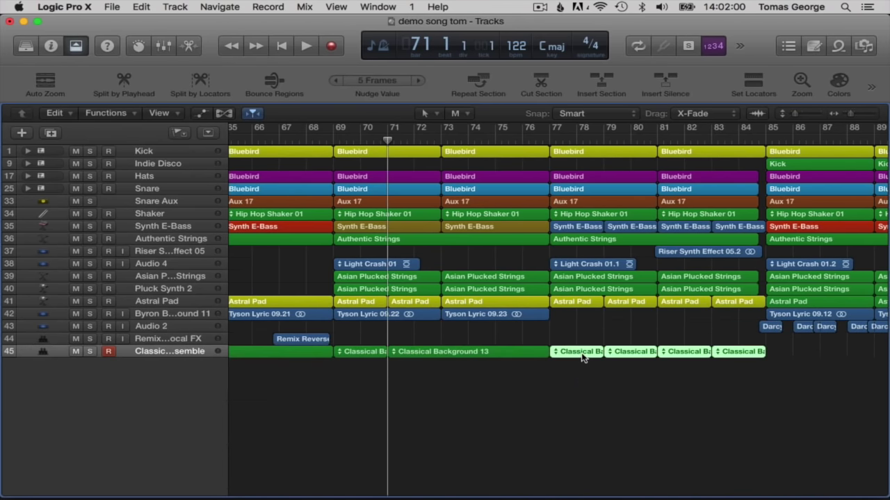
left_click(457, 115)
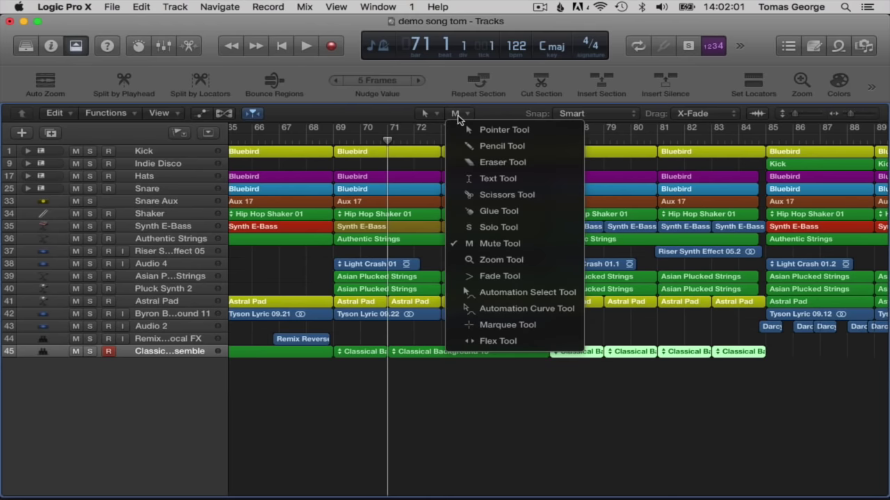
left_click(486, 214)
key("super")
left_click(573, 361, "super")
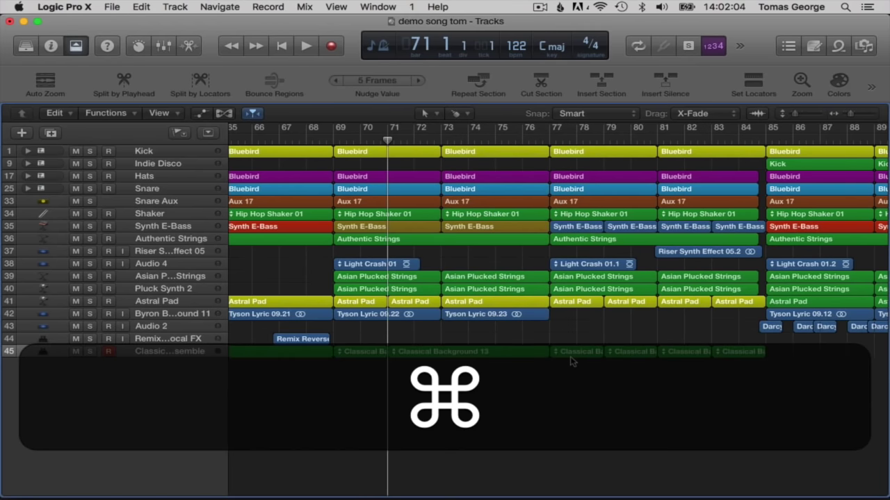
left_click_drag(658, 350, 589, 351)
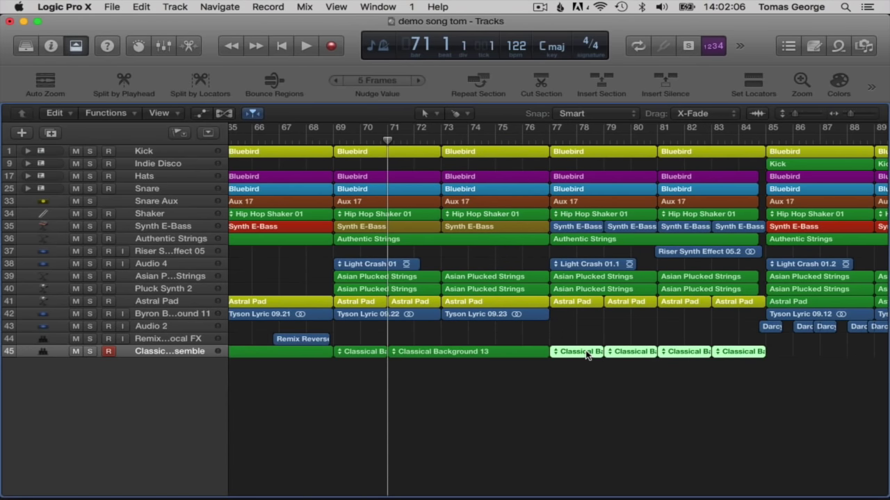
left_click(585, 355, "super")
Color the joined Classical Background 13 region from bar 77 to 85 purple.
key("alt+c")
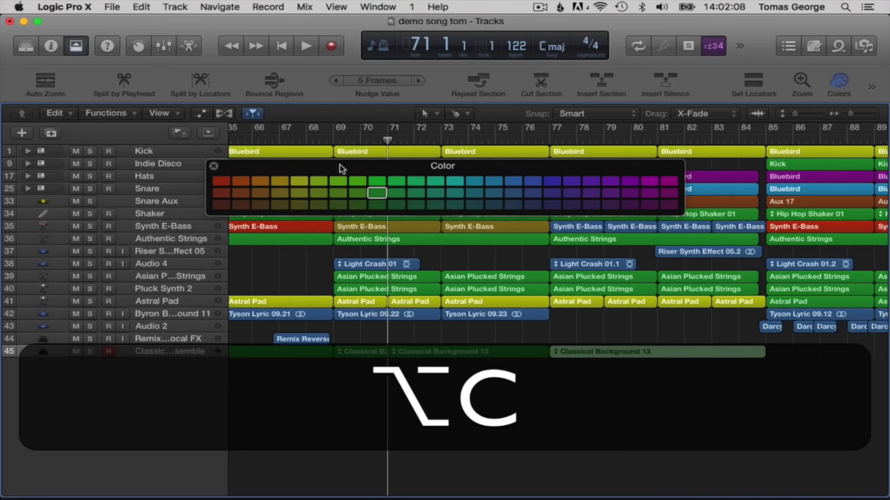
left_click(647, 192)
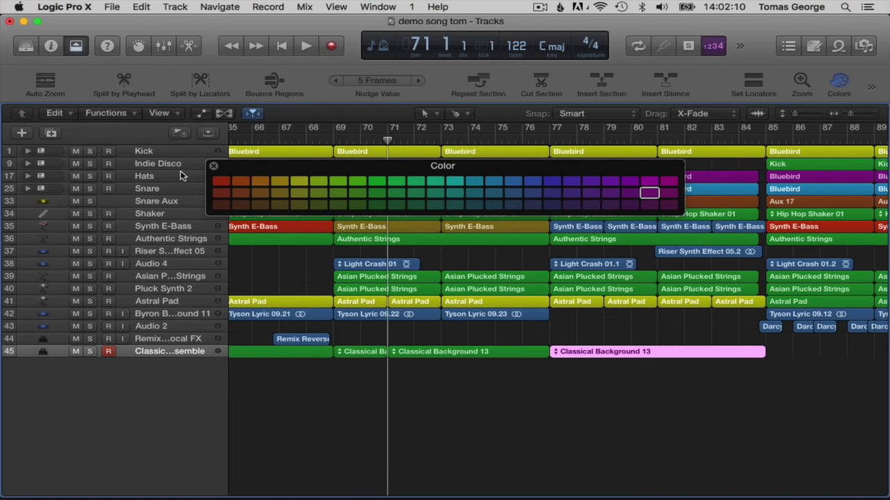
left_click(214, 169)
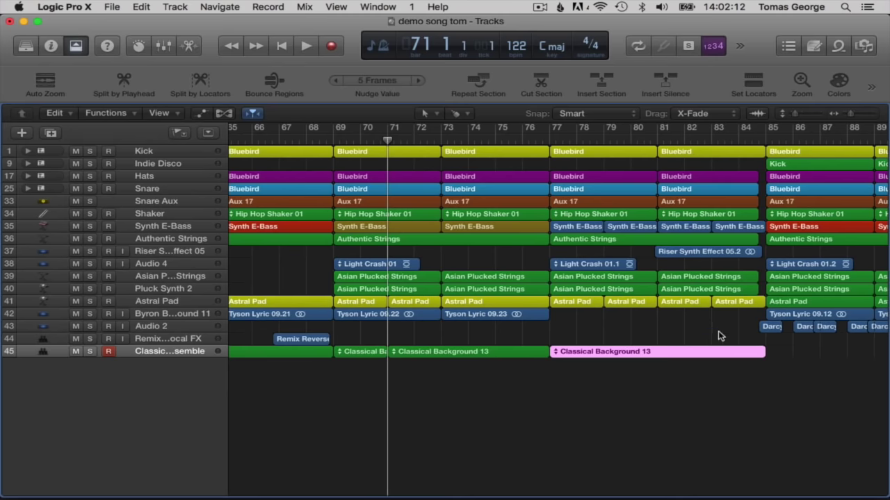
Join the four Astral Pad copies between bars 77 and 85 into one region and color it red.
left_click_drag(719, 334, 601, 308)
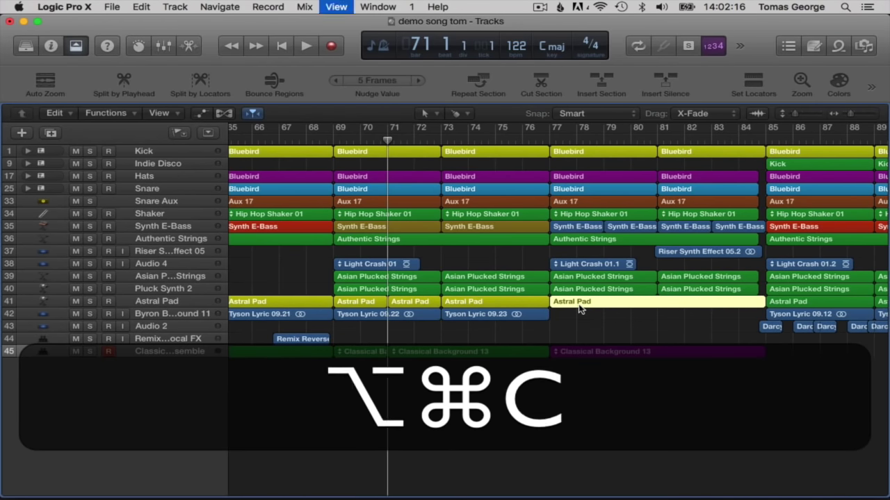
key("alt+c")
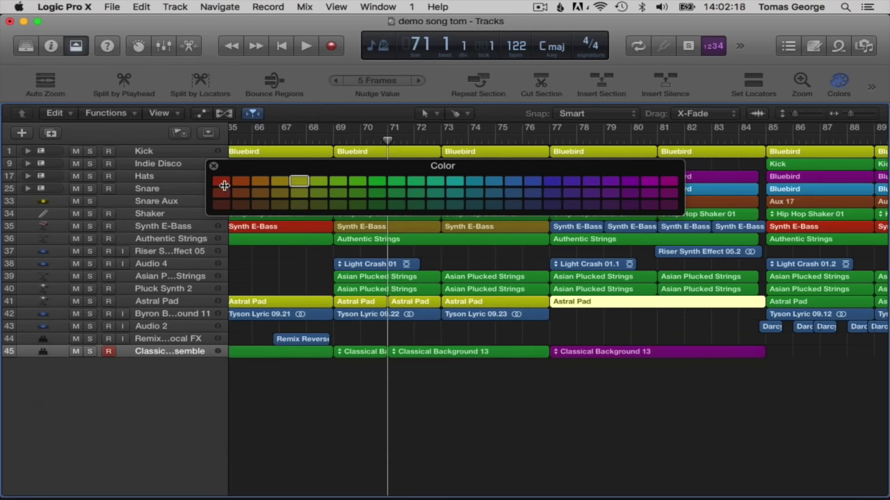
left_click(221, 182)
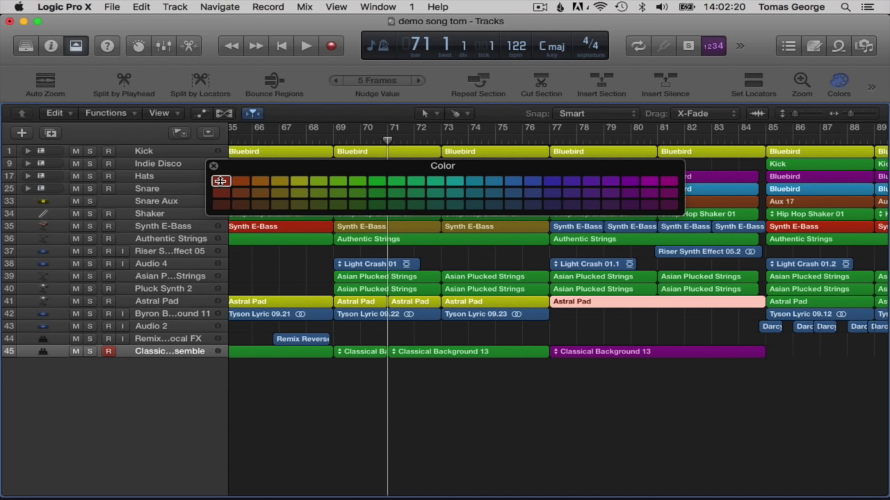
left_click(216, 162)
Start playback from bar 71 and copy the Tyson Lyric regions on Byron Background 11 to bars 77 to 85.
key("space")
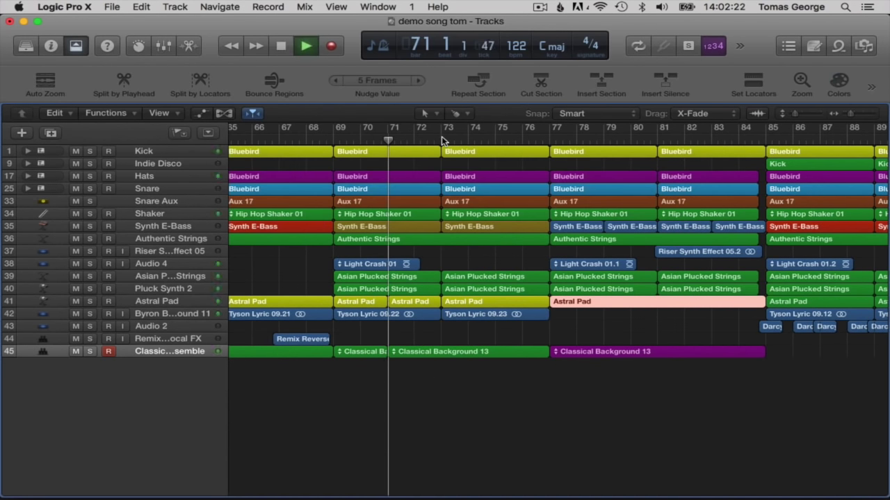
left_click_drag(501, 330, 623, 324)
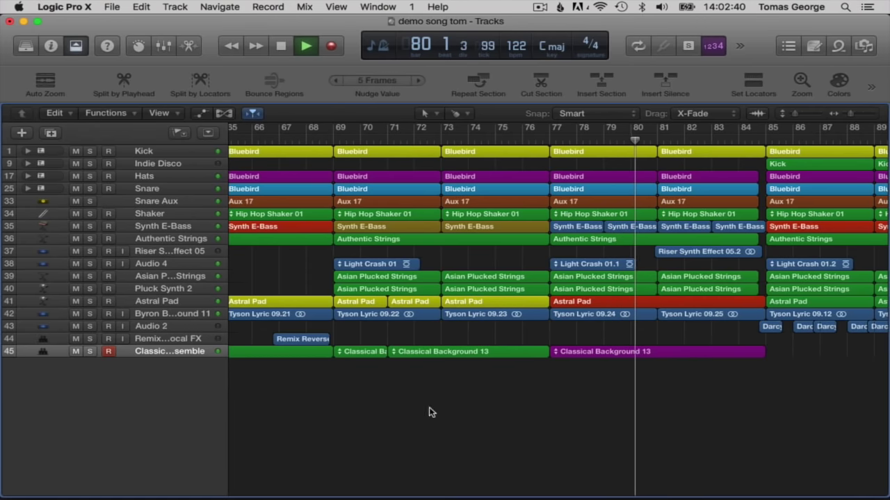
Join the split Classical Background 13 pieces between bars 69 and 77, and try to join the split Astral Pad pieces from bar 69.
left_click_drag(385, 360, 369, 356)
key("cmd+j")
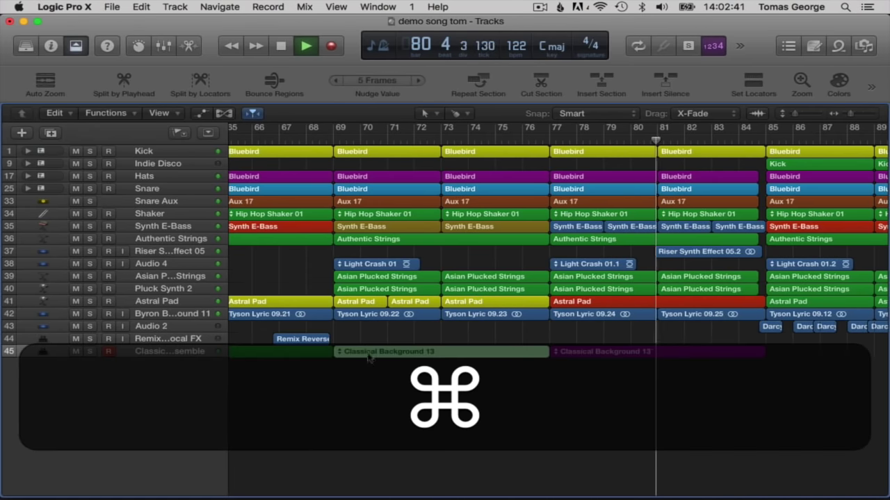
left_click(377, 304)
left_click(411, 303, "super")
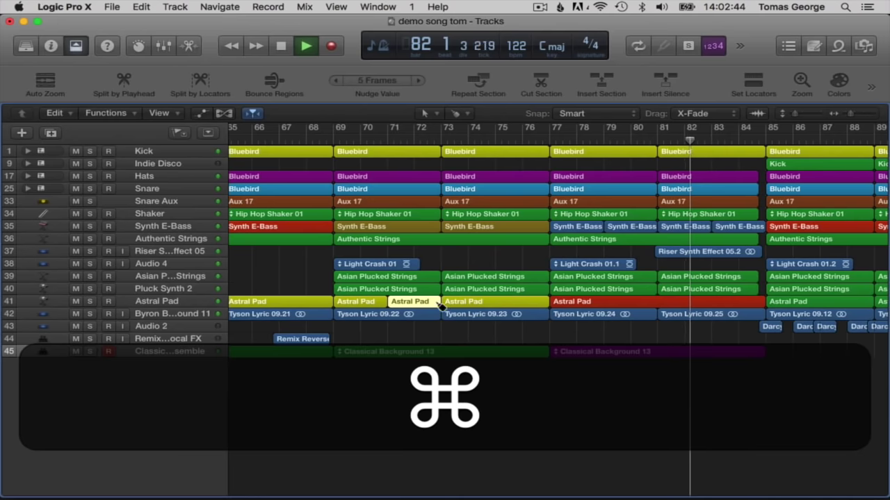
left_click(459, 331)
scroll(460, 330, "right", 3)
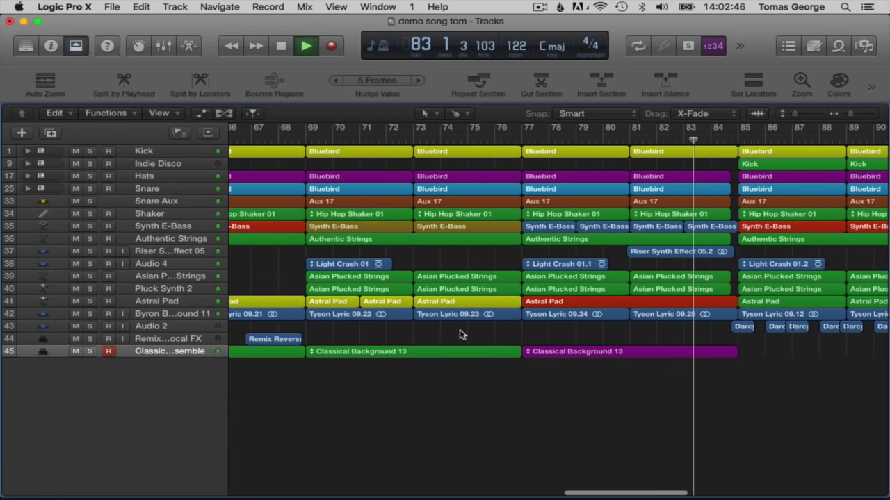
scroll(459, 335, "right", 2)
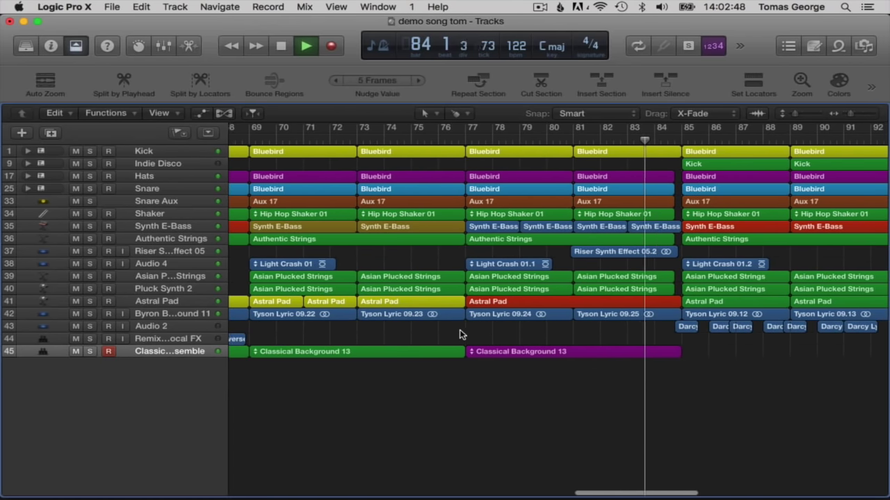
Copy the green Classical Background 13 region at bar 69 to bars 85 to 93 and 93 to 101.
scroll(460, 334, "right", 1)
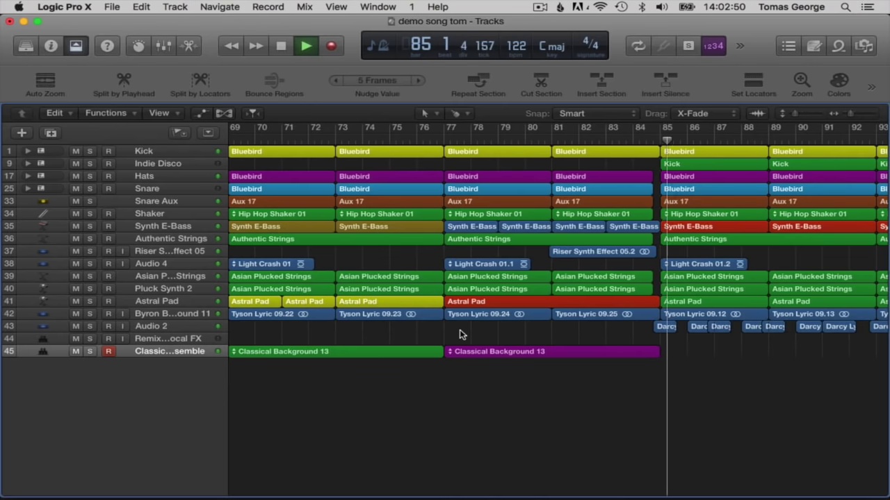
left_click_drag(850, 114, 845, 116)
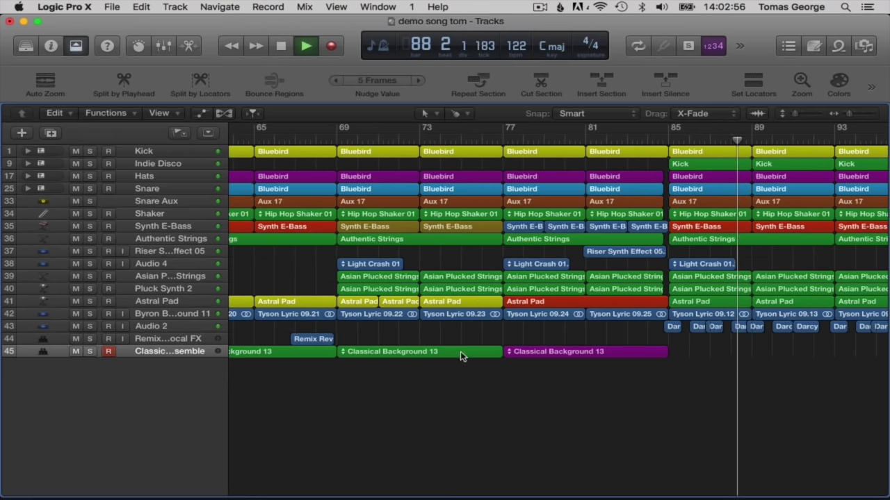
left_click_drag(393, 353, 869, 352)
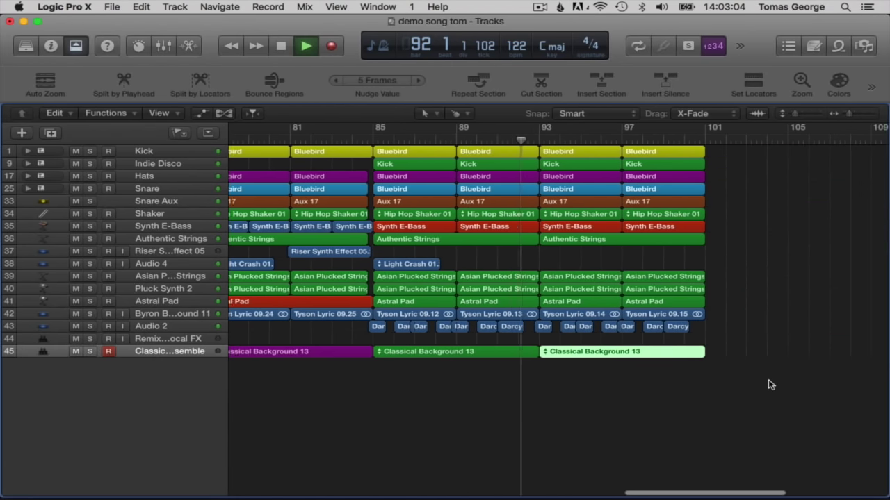
left_click(724, 338)
left_click_drag(850, 114, 844, 116)
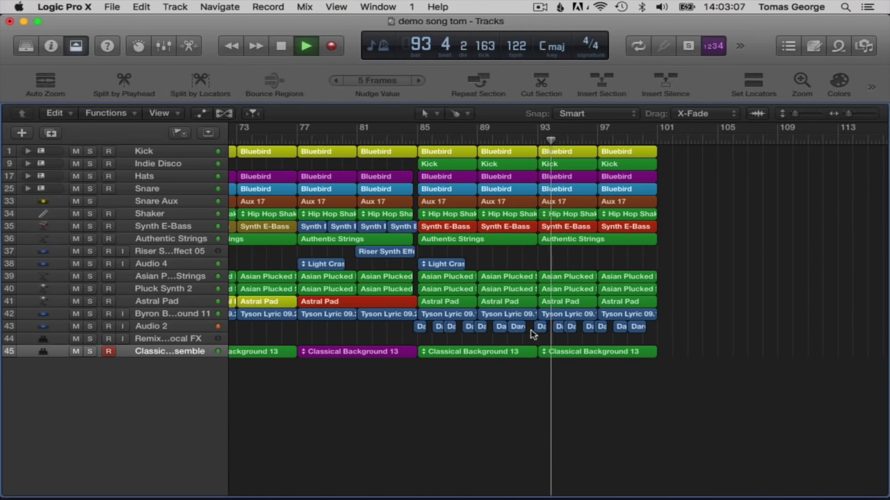
Select the Astral Pad track and check its volume automation around bars 73 to 101.
left_click(162, 299)
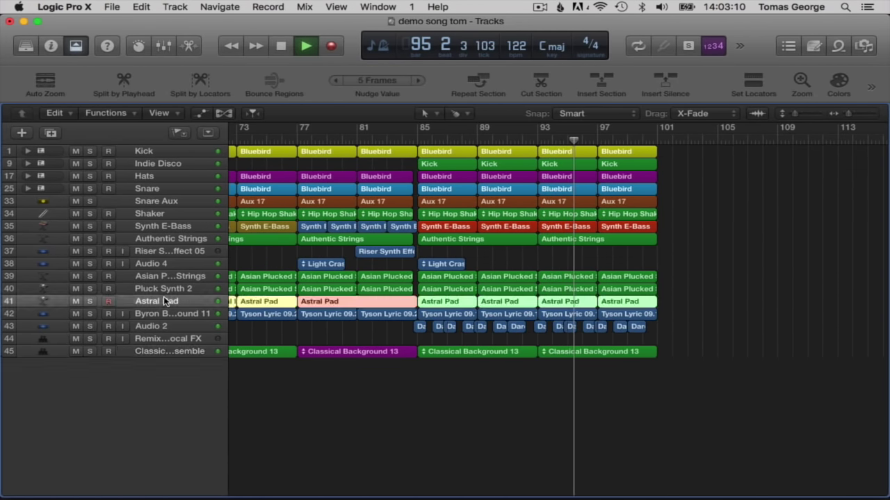
left_click(200, 113)
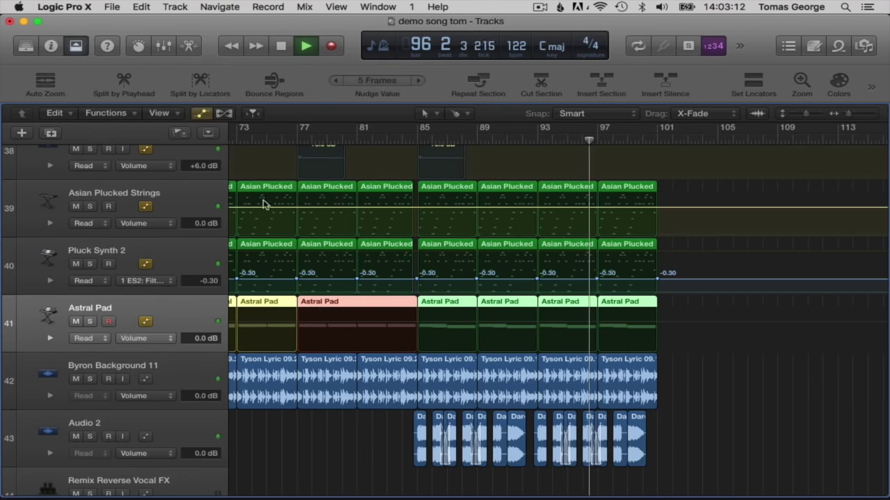
left_click(201, 113)
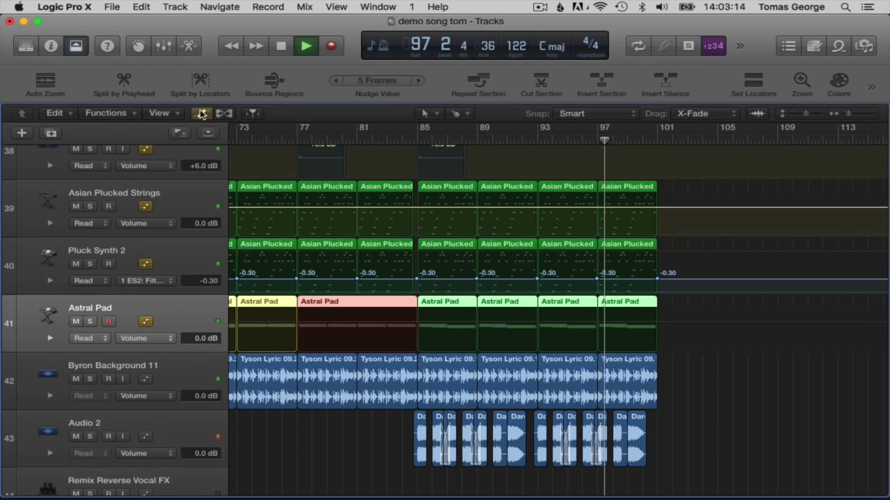
key("super+Up")
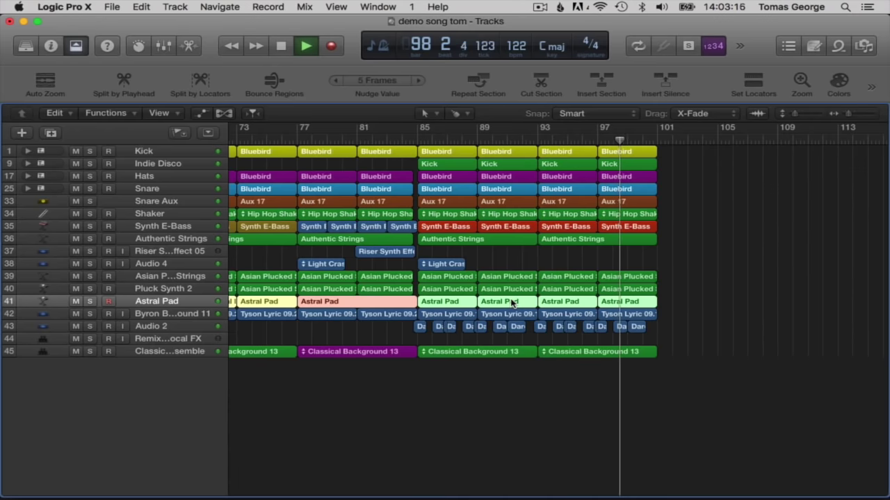
Replace the green Astral Pad regions from bar 85 to 101 with copies of the yellow Astral Pad region, and stop playback.
left_click_drag(664, 301, 472, 300)
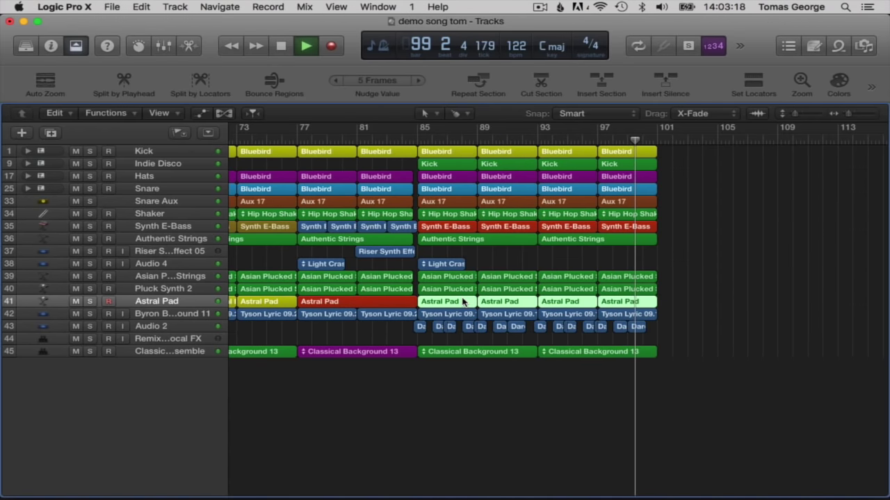
key("Delete")
scroll(461, 299, "left", 5)
left_click(272, 304)
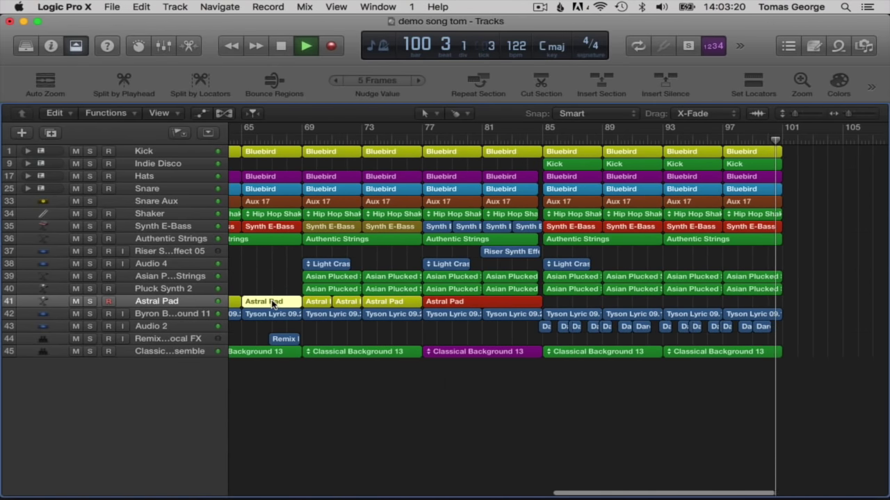
left_click_drag(273, 304, 742, 300)
left_click_drag(789, 360, 787, 332)
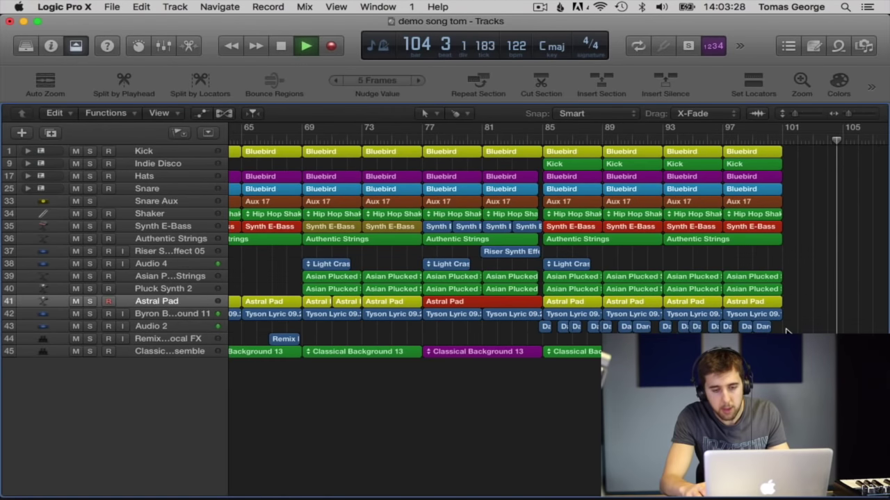
key("space")
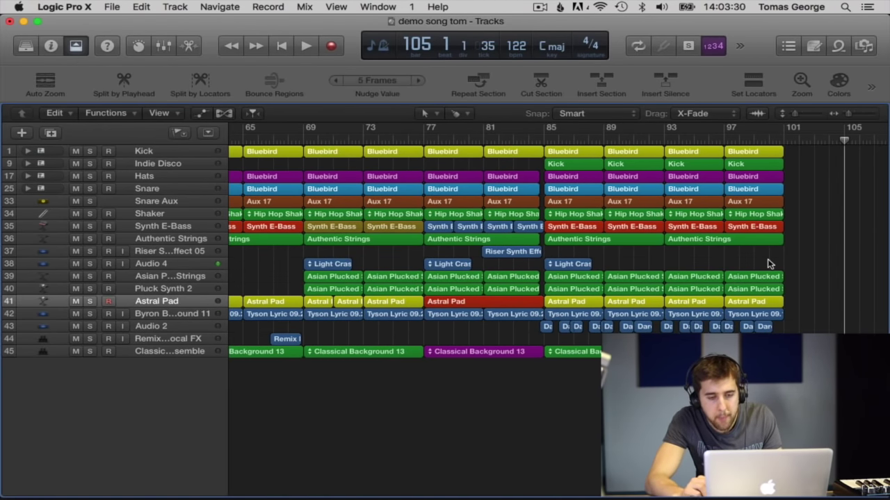
Extend the Asian Plucked Strings and Pluck Synth 2 parts past bar 101 with copies of their regions.
mouse_move(797, 291)
left_mouse_down()
mouse_move(687, 285)
mouse_move(811, 281)
left_mouse_up()
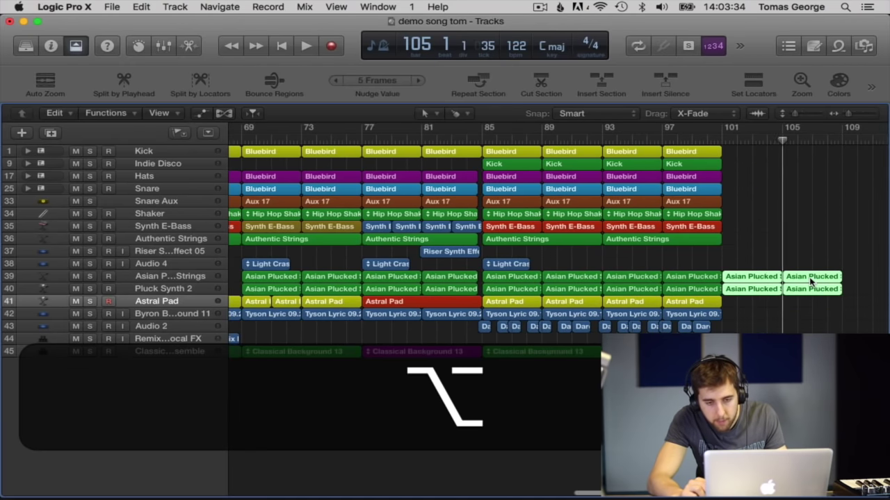
scroll(811, 281, "right", 2)
left_click_drag(772, 311, 772, 282)
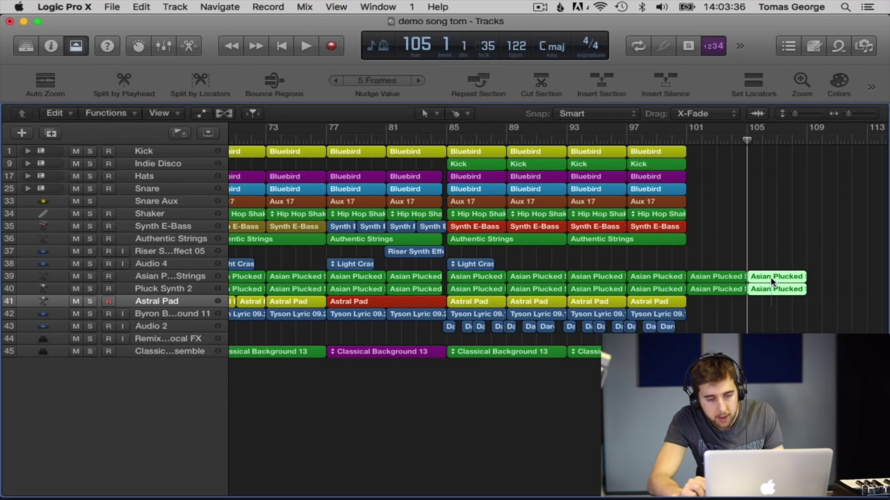
Copy all regions between bars 85 and 101 to bar 105.
left_click_drag(675, 381, 759, 164)
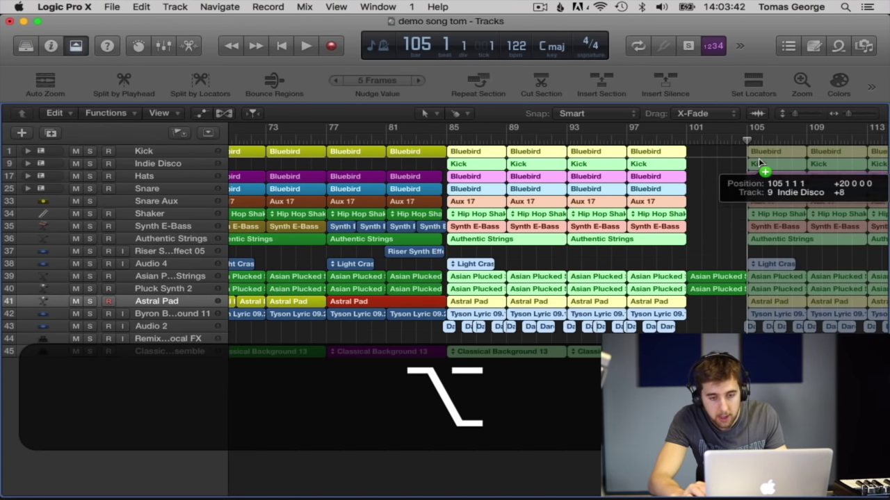
scroll(729, 200, "right", 6)
left_click(798, 202)
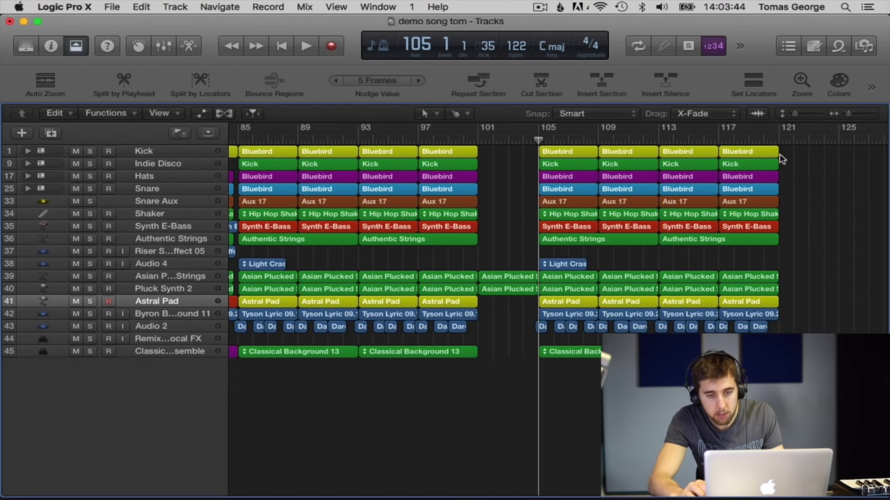
Place the playhead at bar 121 and switch the transport display to Beats & Time to check the song's length.
left_click(776, 142)
left_click(376, 47)
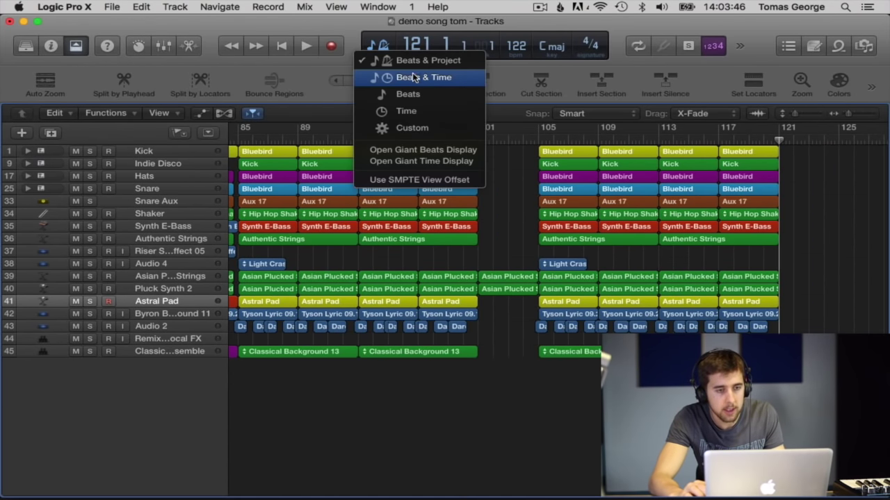
left_click(413, 75)
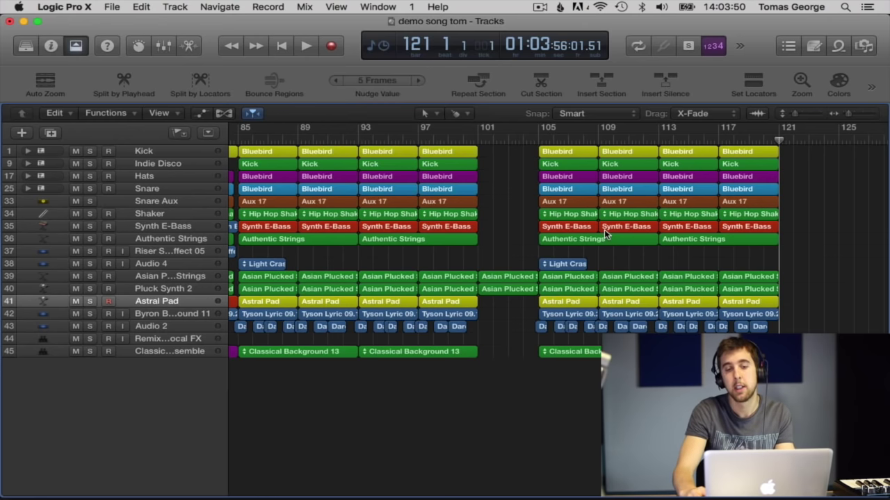
Start playback from the beginning of the song and save the project.
key("Return")
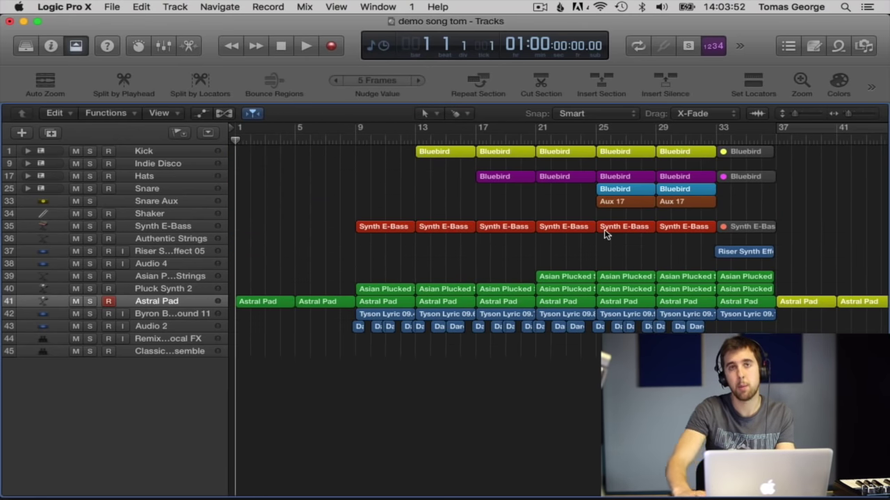
key("space")
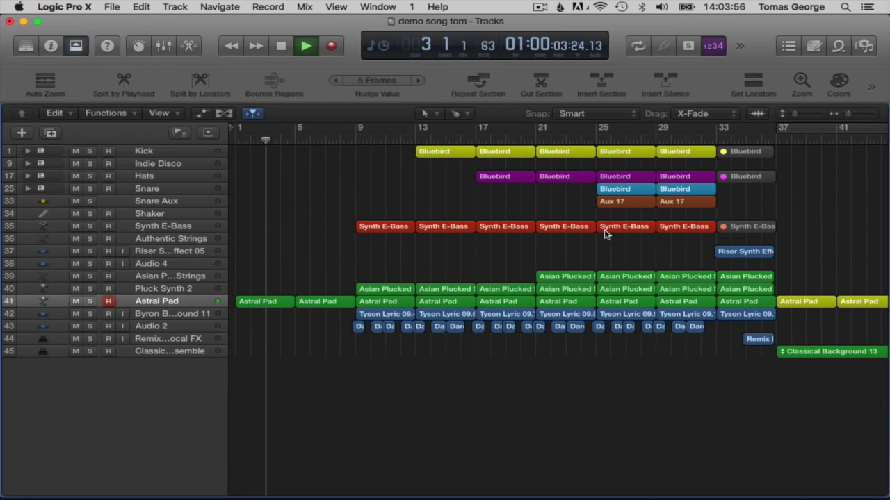
key("super+s")
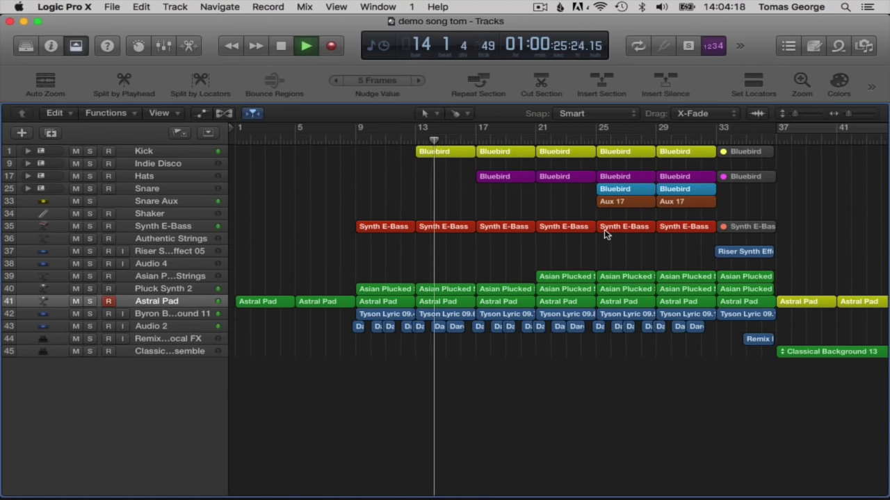
Show track automation and lower the Astral Pad volume line to -7.5 dB.
left_click(201, 114)
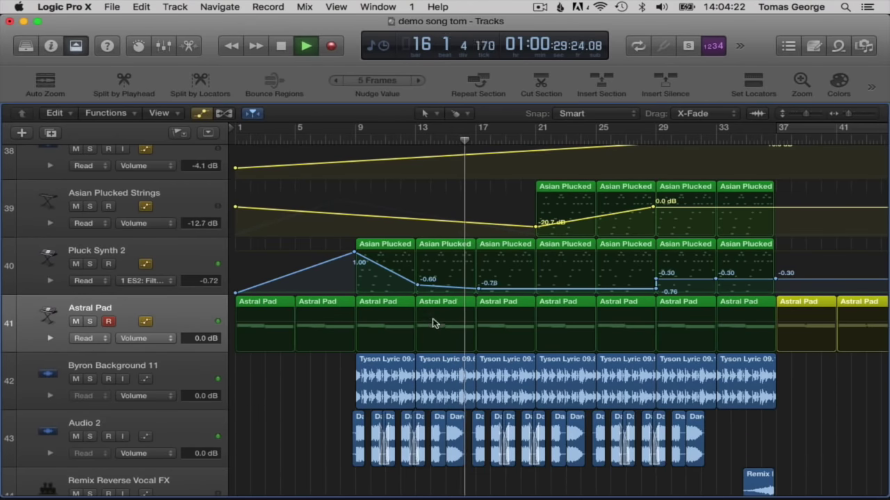
left_click(431, 324)
mouse_move(431, 331)
left_mouse_down()
mouse_move(431, 360)
mouse_move(433, 341)
left_mouse_up()
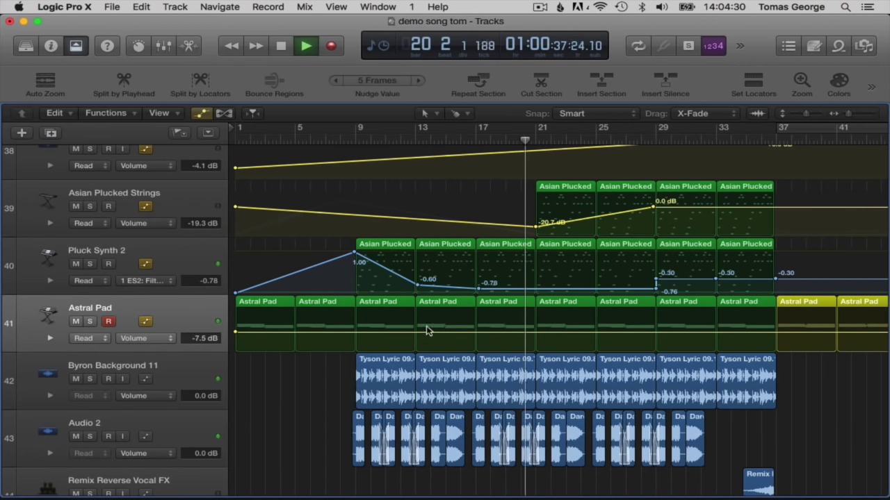
Enable automation on the Kick and Hats tracks and set the Hats volume line to -2.6 dB.
scroll(392, 283, "up", 15)
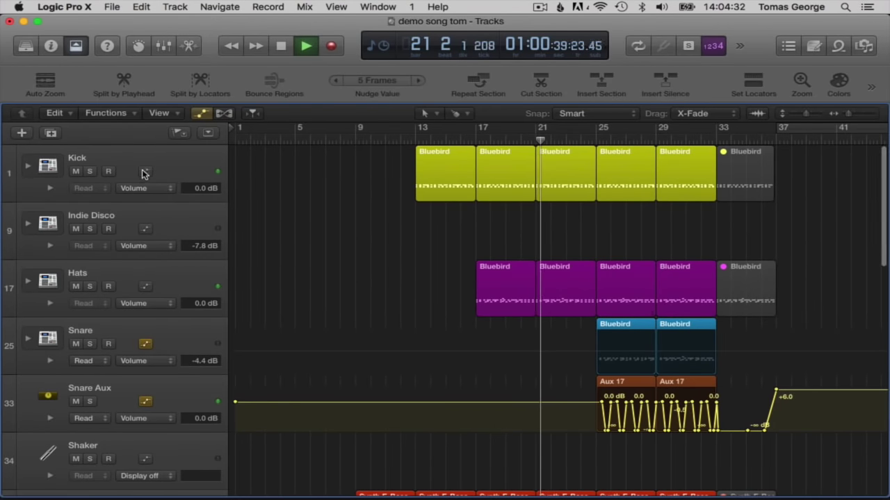
left_click(144, 171)
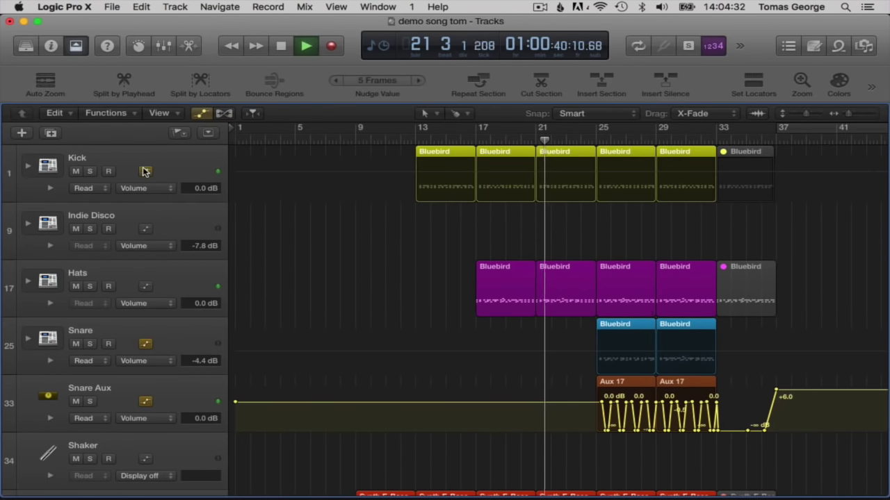
left_click(145, 286)
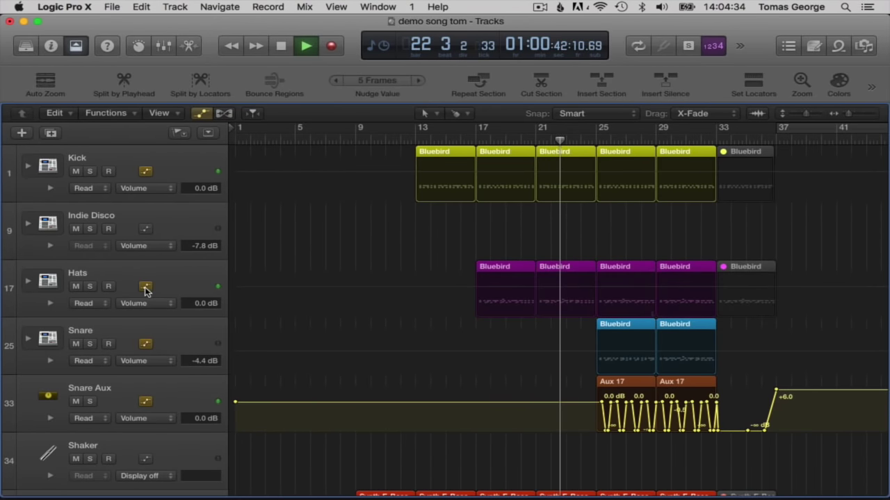
left_click(463, 292)
left_click_drag(463, 292, 420, 296)
Lower the Astral Pad volume automation to -9.7 dB.
scroll(382, 294, "down", 2)
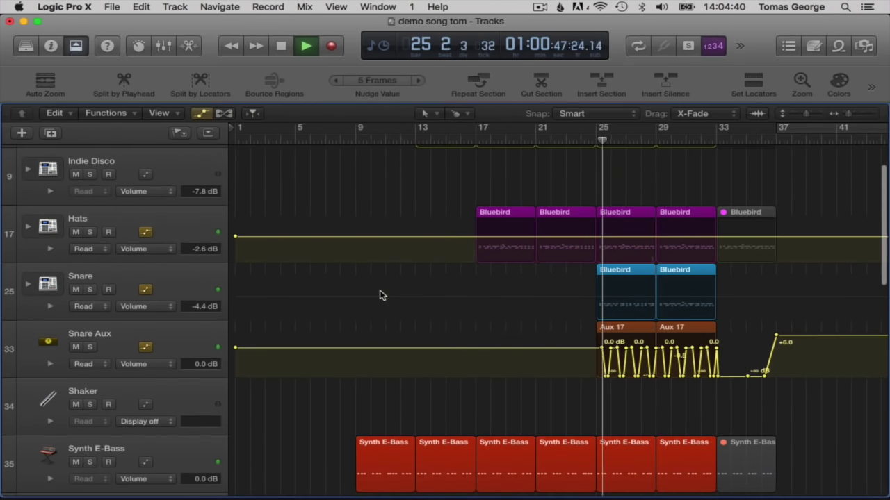
scroll(410, 367, "down", 10)
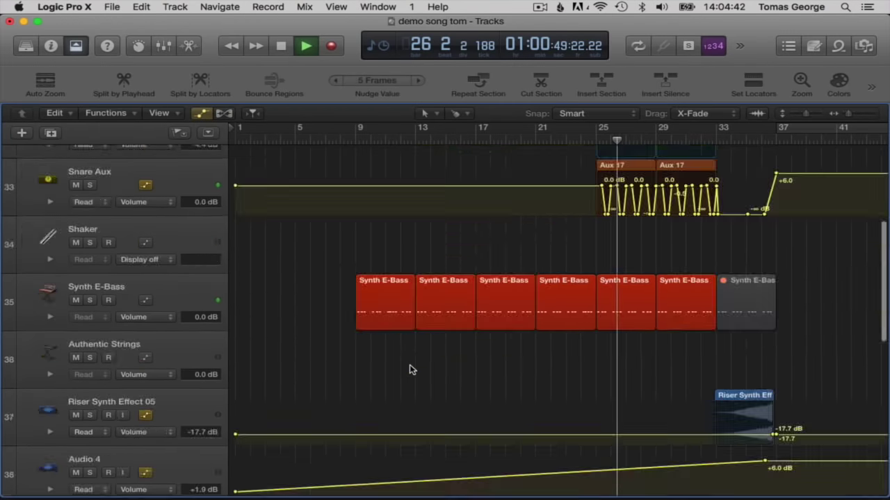
left_click(451, 216)
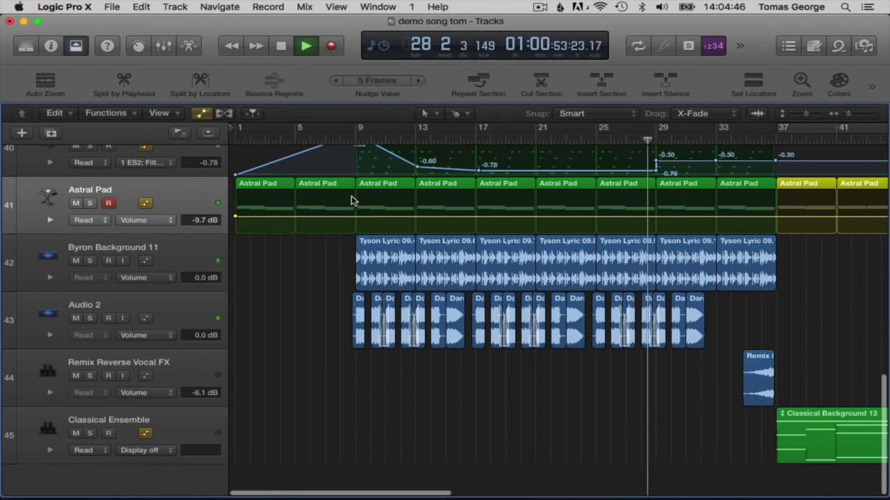
Lower the Asian Plucked Strings volume point at bar 29 to -5.1 dB, briefly soloing Pluck Synth 2 and Asian Plucked Strings to compare.
scroll(354, 200, "up", 4)
scroll(351, 201, "down", 1)
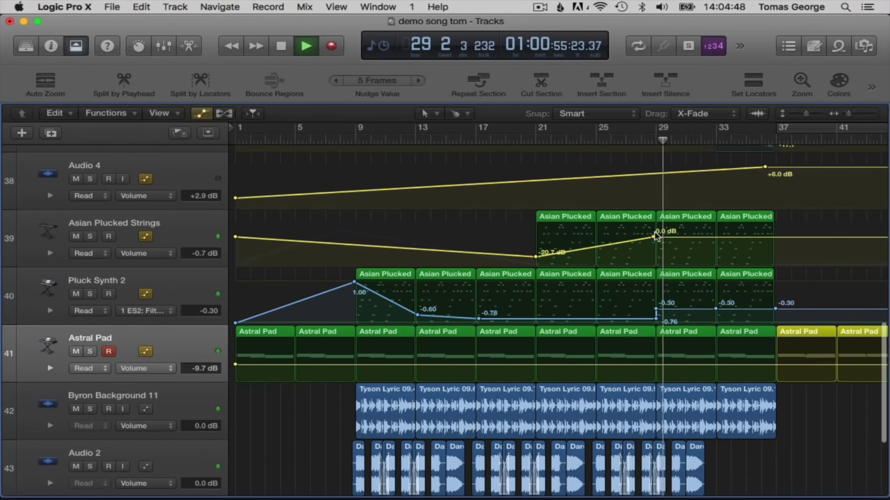
left_click_drag(660, 239, 660, 243)
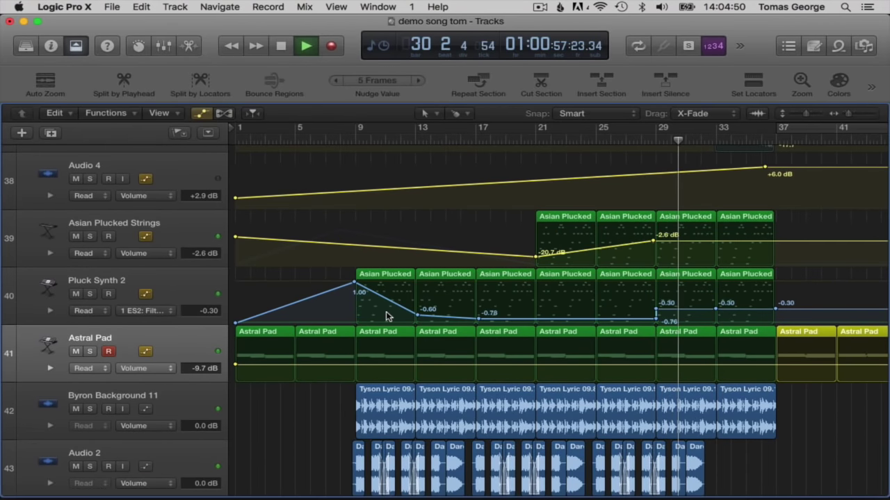
left_click(91, 295)
left_click(91, 295)
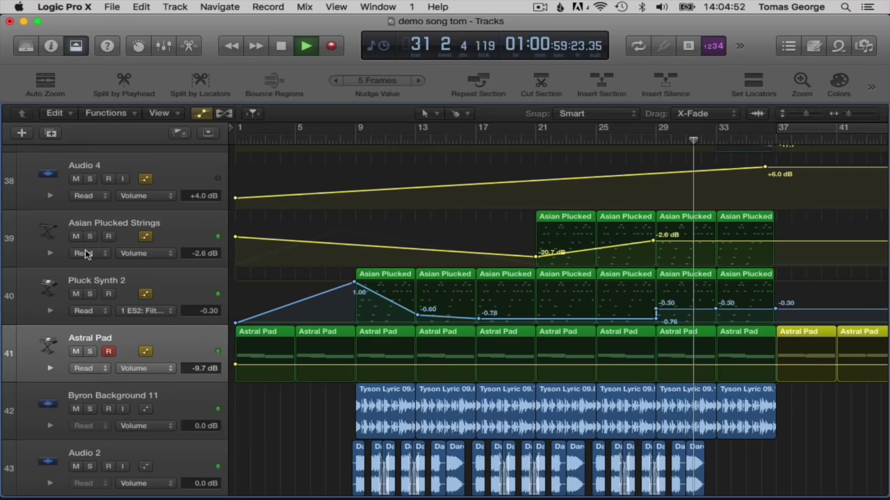
left_click(93, 237)
left_click(92, 237)
left_click_drag(653, 240, 672, 241)
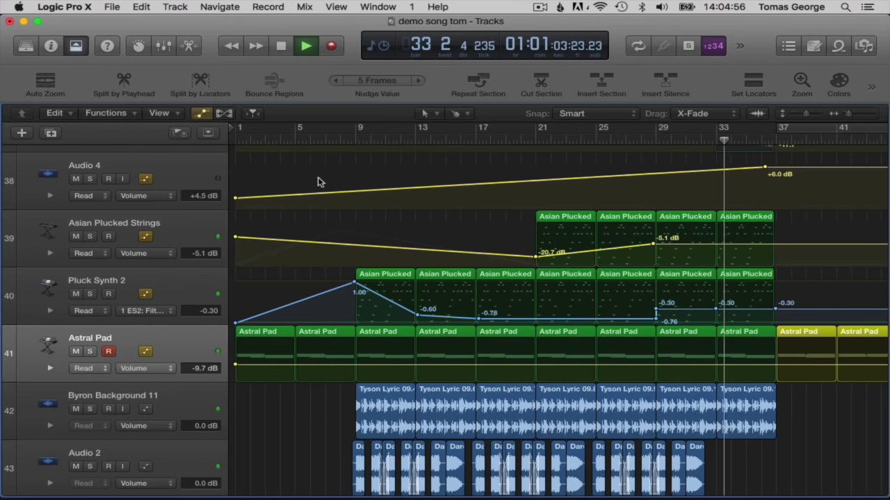
Hide the track automation and save the project.
left_click(200, 114)
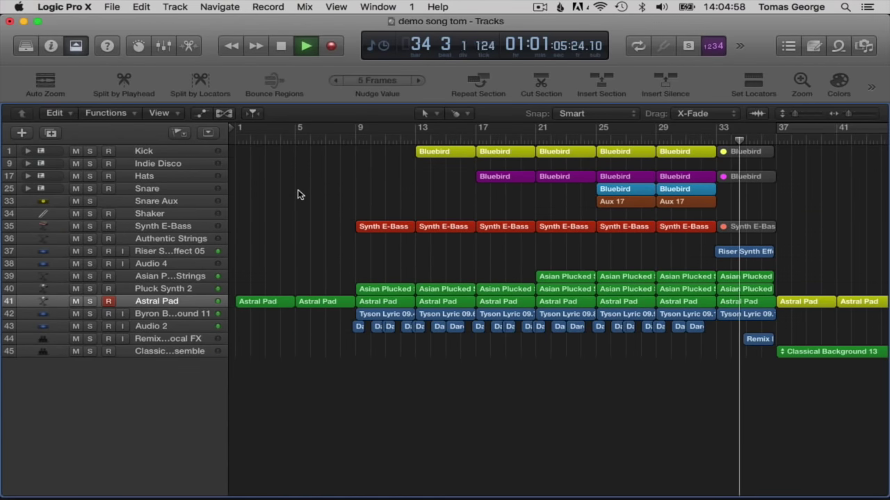
key("super+s")
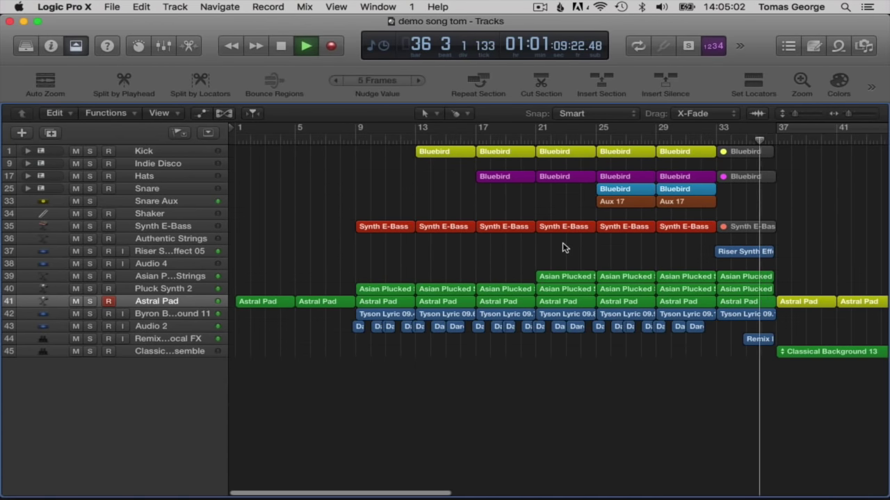
Stop playback and delete all regions between bars 37 and 53.
scroll(562, 243, "right", 5)
scroll(563, 246, "right", 4)
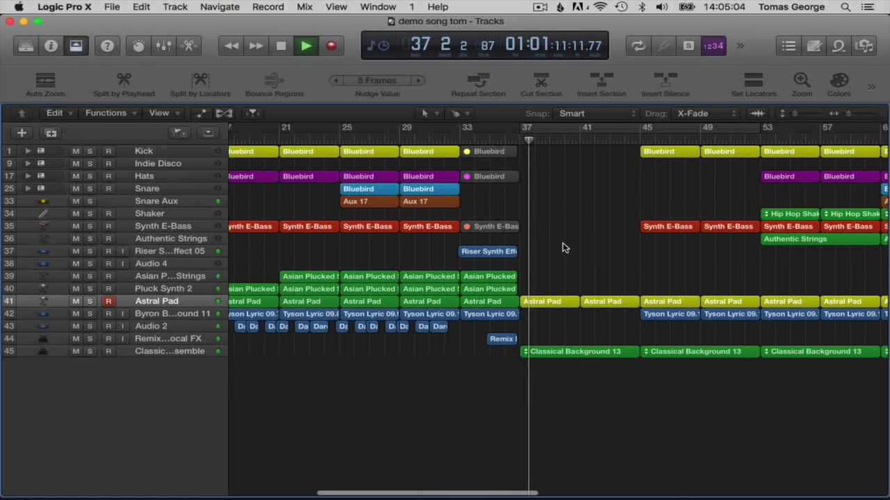
scroll(562, 248, "right", 5)
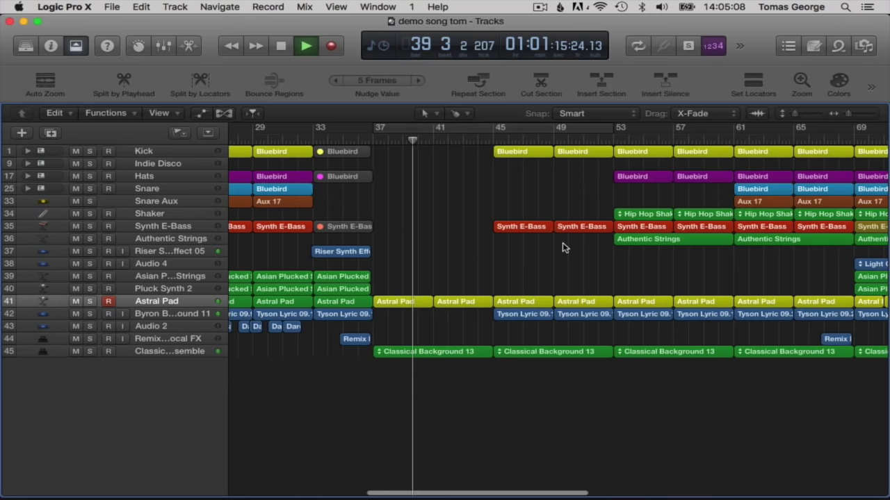
key("space")
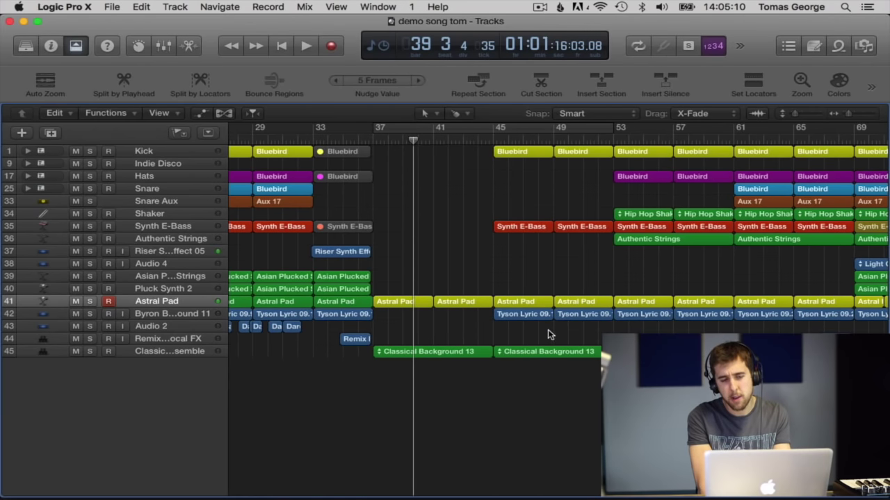
scroll(609, 331, "left", 3)
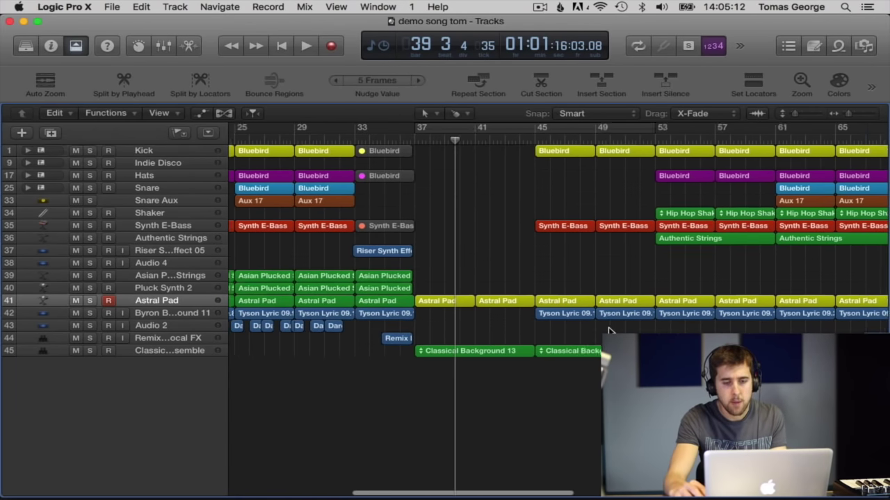
scroll(609, 331, "right", 3)
left_click_drag(594, 337, 507, 150)
key("Delete")
left_click_drag(543, 398, 403, 304)
key("Delete")
Shift the closing section's regions from bar 105 to bar 113 and then a further eight bars to bar 121.
scroll(534, 324, "right", 10)
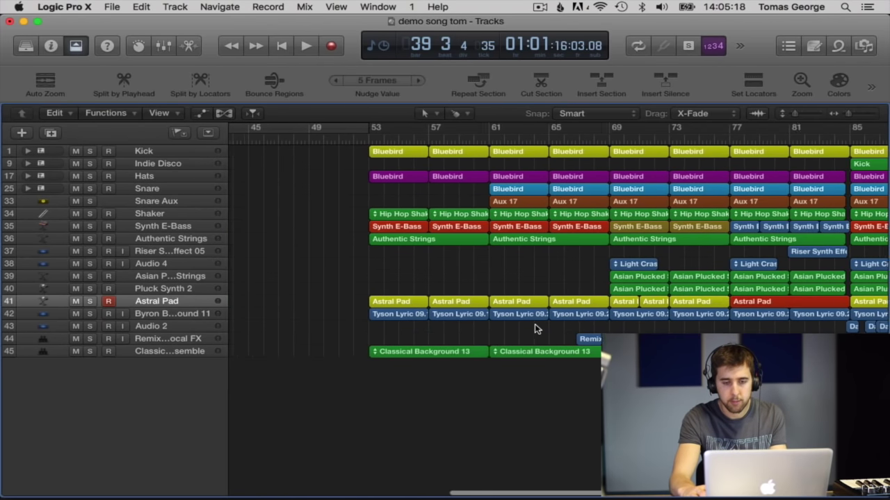
scroll(535, 324, "right", 15)
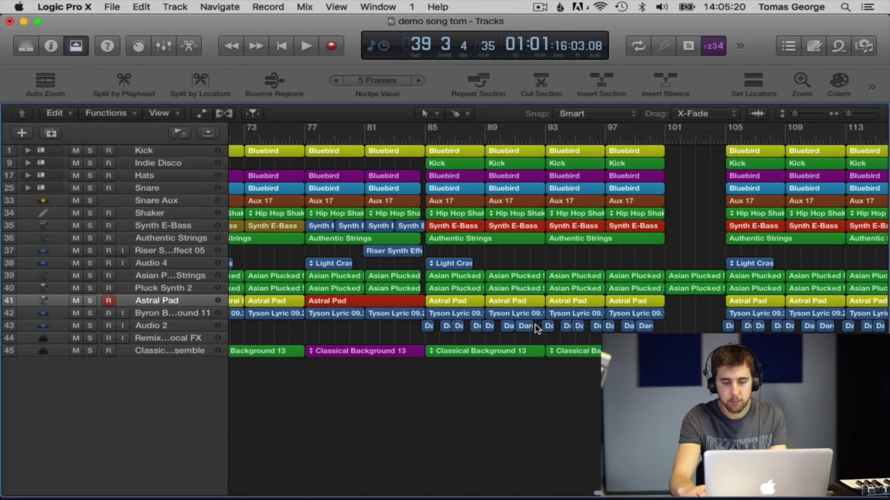
scroll(681, 313, "right", 5)
left_click_drag(813, 337, 731, 154)
left_click_drag(668, 256, 670, 257)
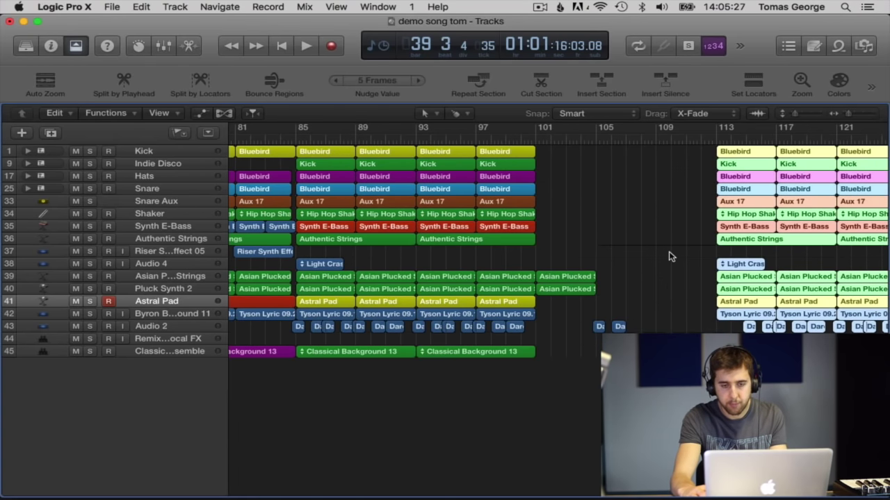
left_click(652, 325)
scroll(652, 324, "right", 5)
left_click_drag(881, 346, 768, 149)
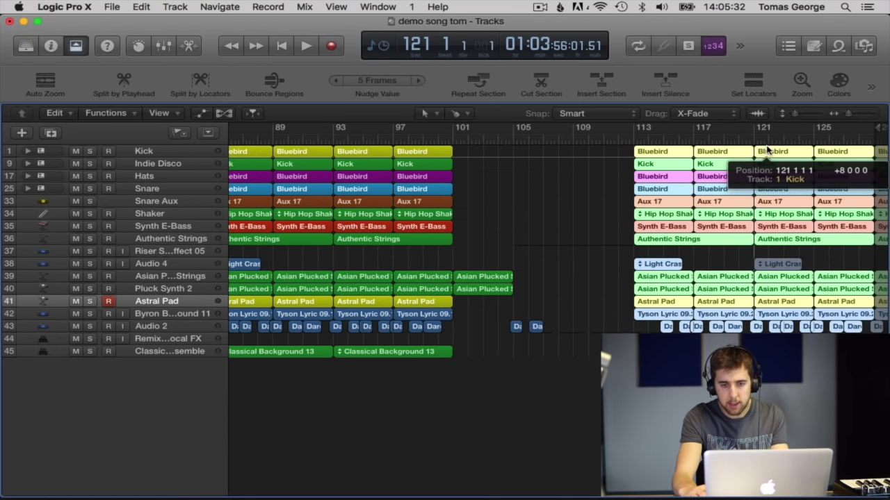
left_click(582, 272)
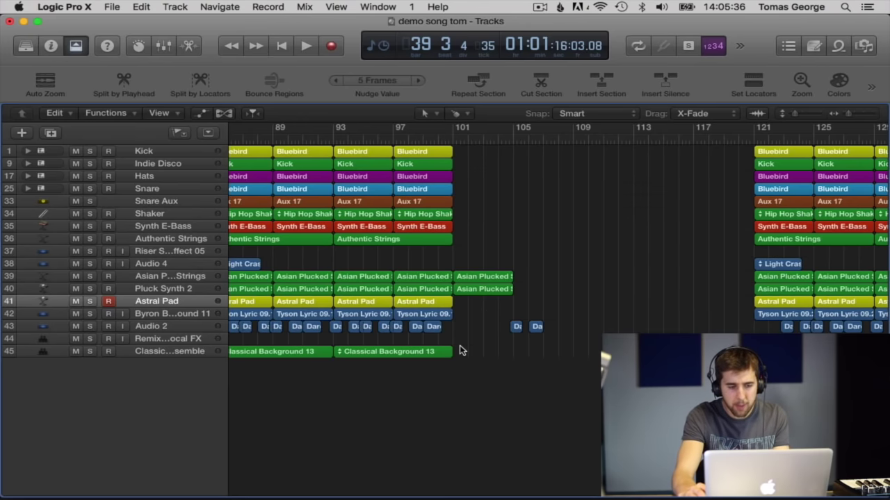
Copy the Classical Background 13 region from bar 93 to bars 101 and 109.
scroll(459, 350, "left", 2)
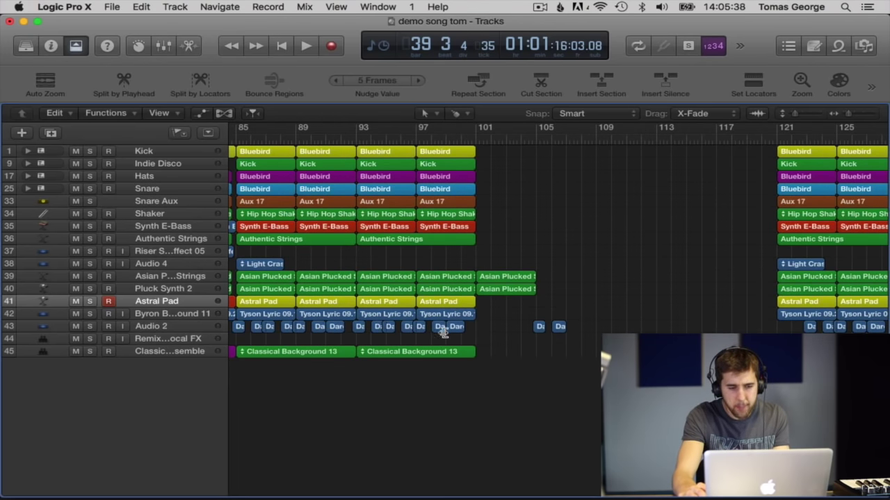
left_click(396, 351)
left_click_drag(396, 352, 513, 359)
left_click_drag(632, 356, 632, 356)
Move the closing section's regions four bars earlier so they start at bar 117.
scroll(632, 355, "right", 8)
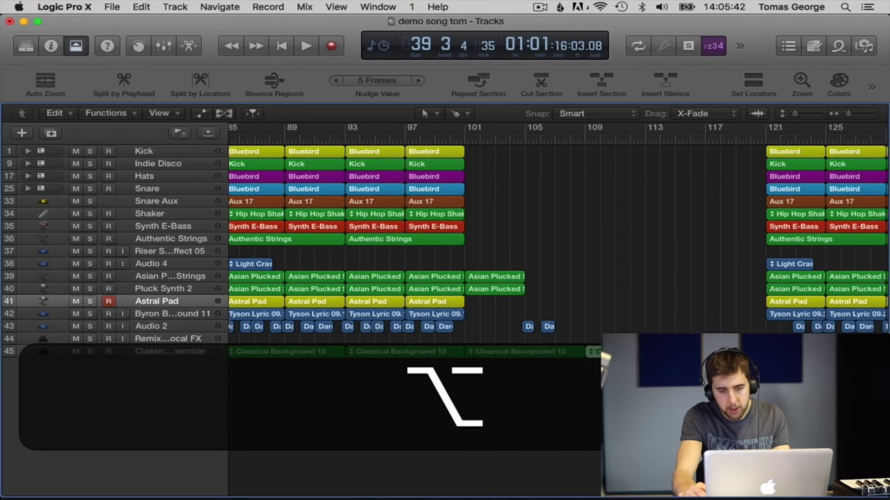
left_click_drag(881, 335, 645, 149)
left_click_drag(678, 348, 617, 348)
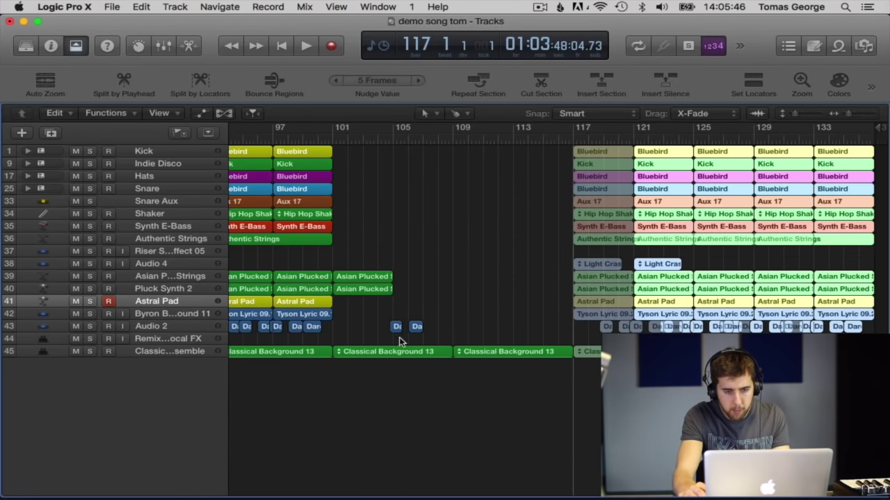
Copy the Astral Pad regions to fill the gap from bar 101 to bar 117.
scroll(355, 306, "left", 3)
left_click(361, 311)
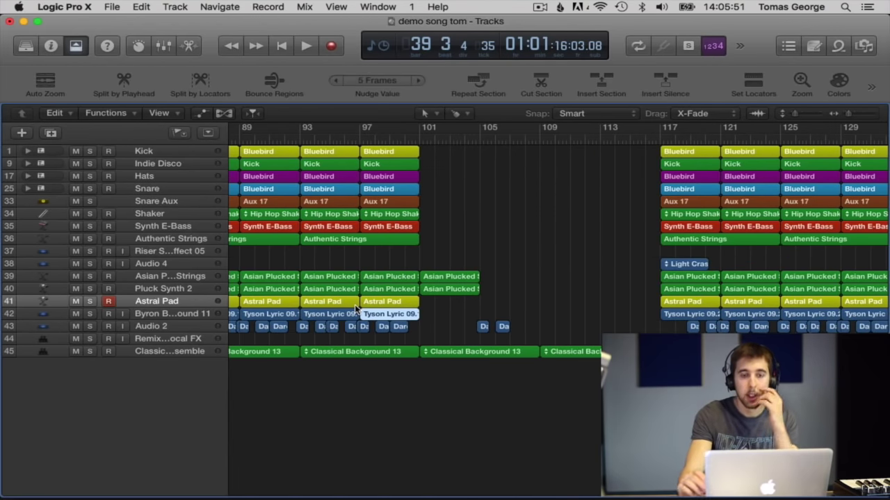
left_click(443, 304)
left_click_drag(325, 308, 558, 306)
Replace the vocal regions at bar 117 with copies from bar 121 and copy Tyson Lyric regions across bars 101 to 117.
left_click_drag(540, 324, 657, 331)
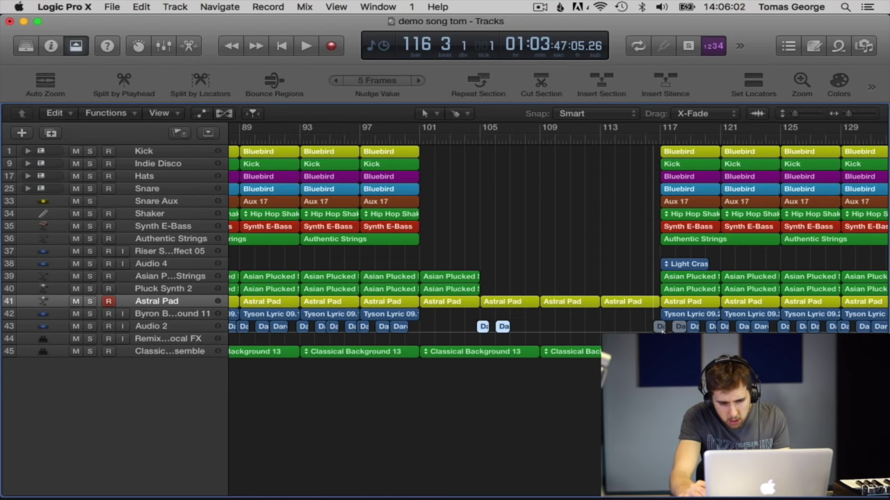
left_click_drag(634, 332, 627, 330)
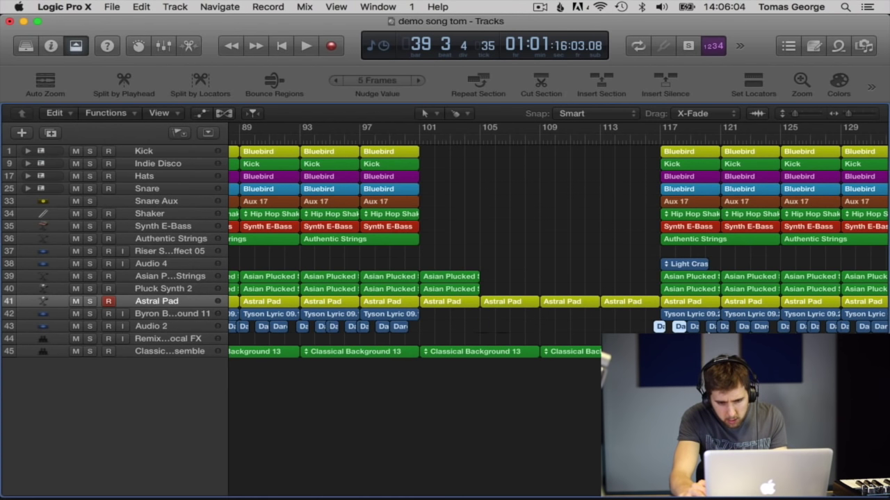
key("Delete")
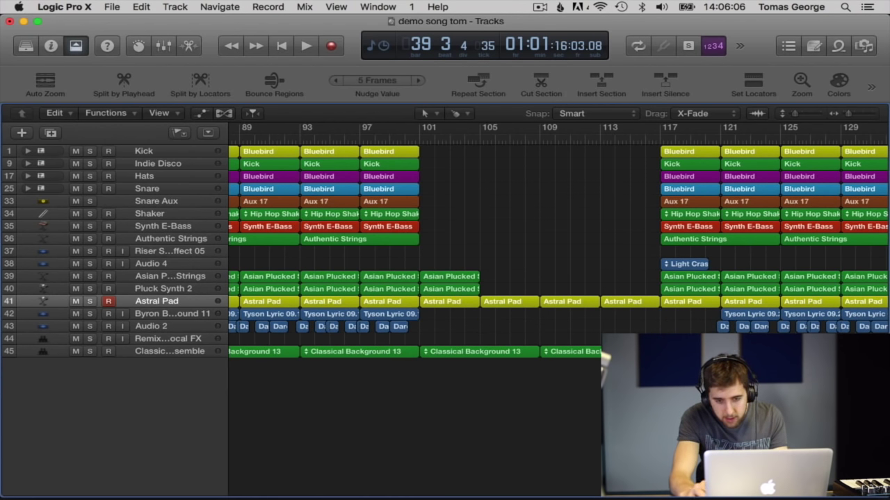
left_click_drag(745, 318, 685, 316)
left_click_drag(620, 318, 453, 316)
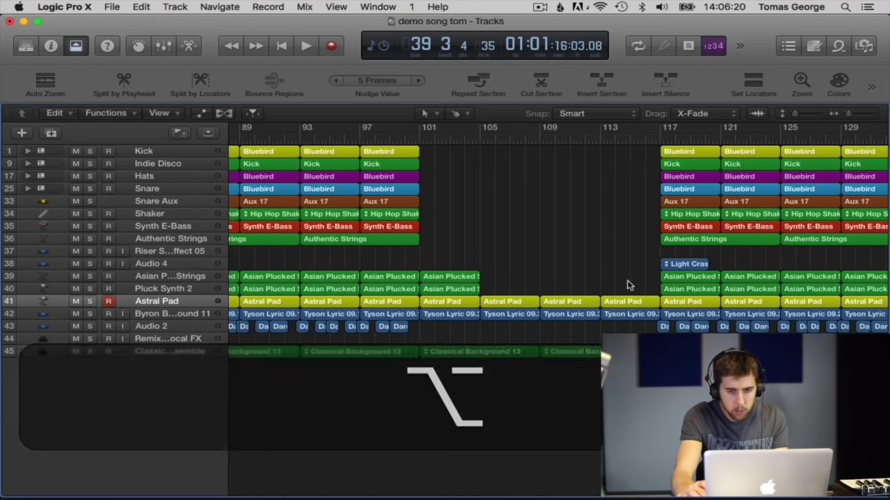
Copy the Authentic Strings region to bar 109 and Indie Disco's Kick regions onto the Hats track from bar 105 to bar 117.
left_click_drag(690, 241, 572, 242)
left_click_drag(608, 196, 608, 195)
left_click_drag(685, 167, 510, 179)
left_click_drag(511, 179, 623, 179)
left_click_drag(681, 171, 683, 172)
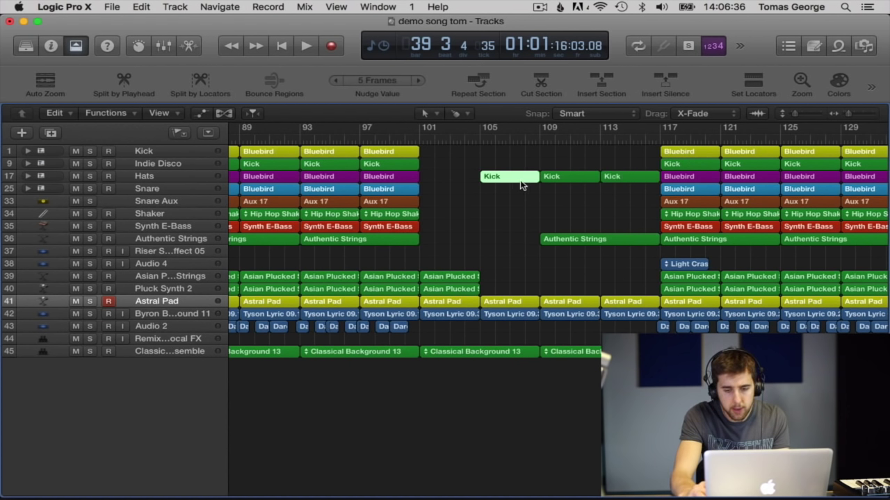
Remove the Hats track's Kick copy at bar 105 and copy three Kick-track Bluebird regions across bars 105 to 117.
left_click_drag(634, 155, 775, 153)
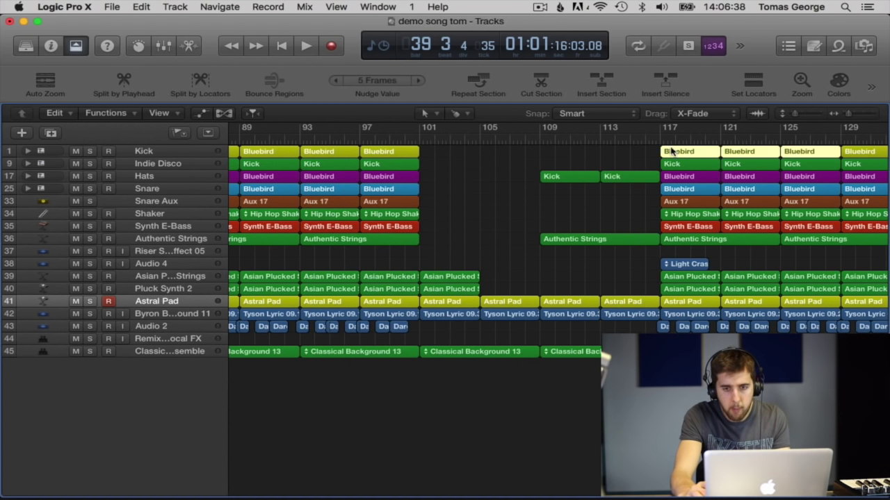
left_click_drag(681, 153, 506, 150)
left_click_drag(510, 201, 510, 201)
Copy the Snare Bluebird and Aux 17 regions from bar 117 to bar 113.
left_click_drag(648, 182, 739, 203)
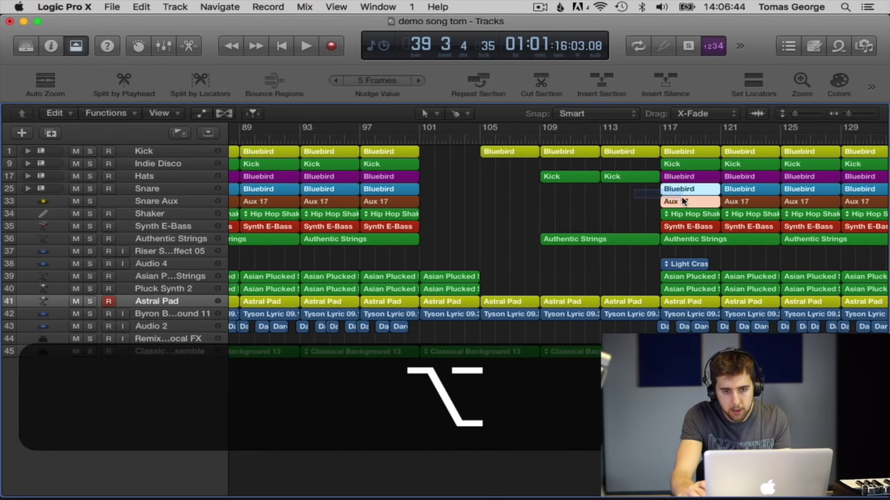
left_click_drag(674, 199, 624, 201)
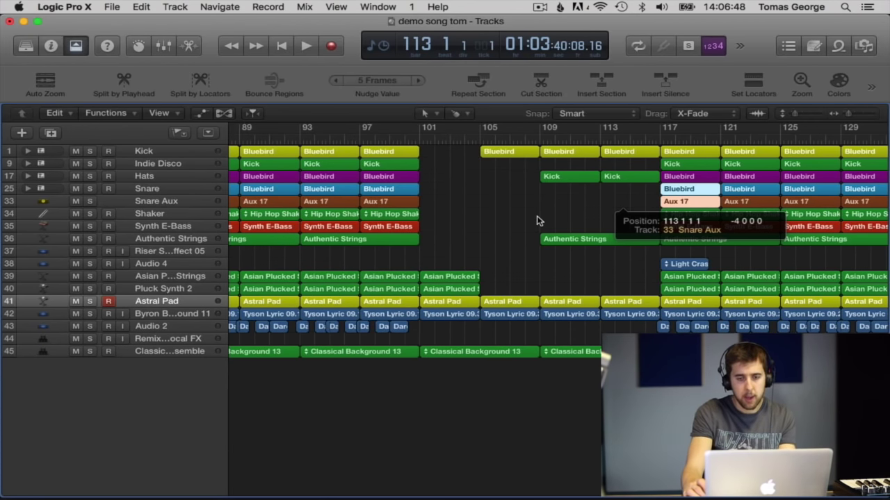
left_click(537, 216)
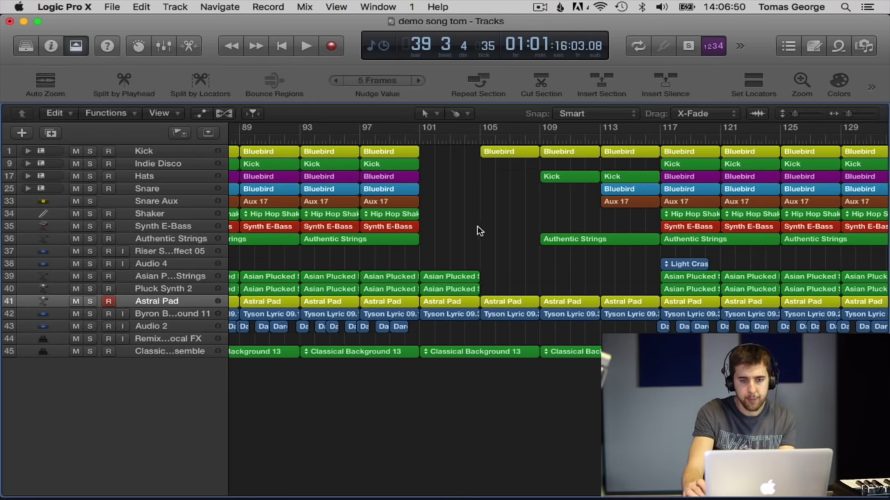
Move all regions of the opening section 16 bars later so they join the section starting at bar 53.
scroll(477, 232, "left", 15)
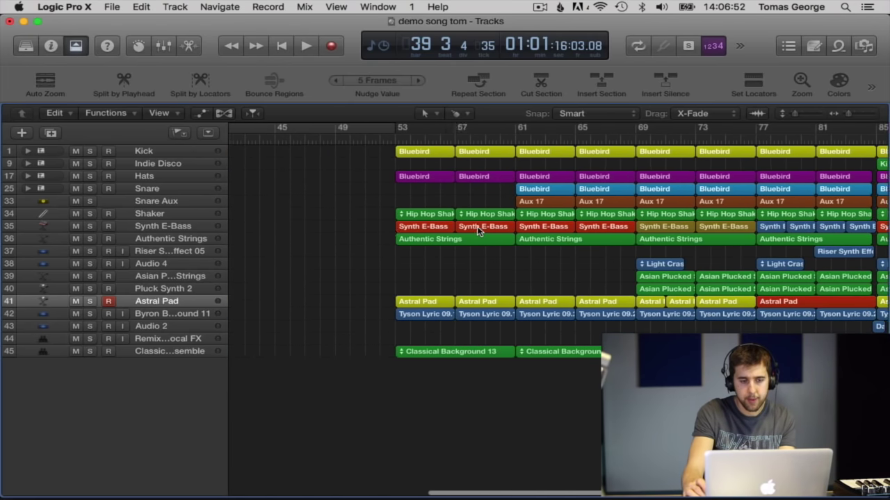
scroll(477, 231, "left", 7)
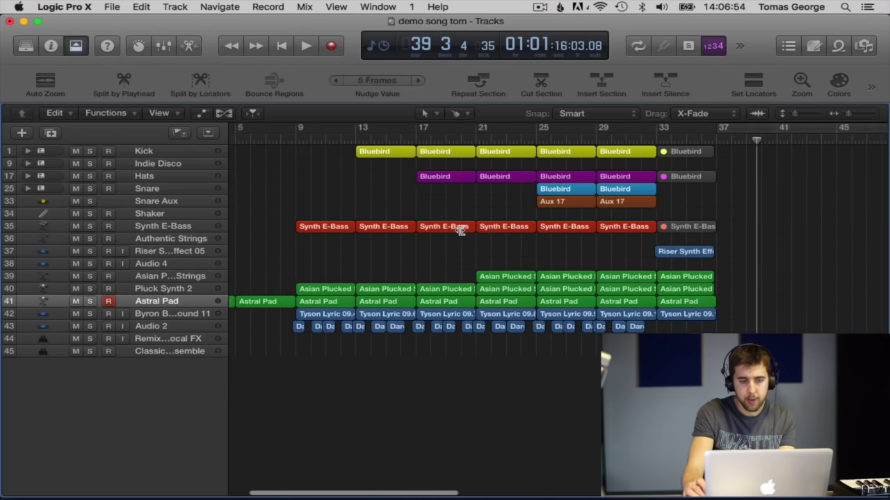
scroll(459, 230, "right", 1)
left_click_drag(682, 343, 238, 155)
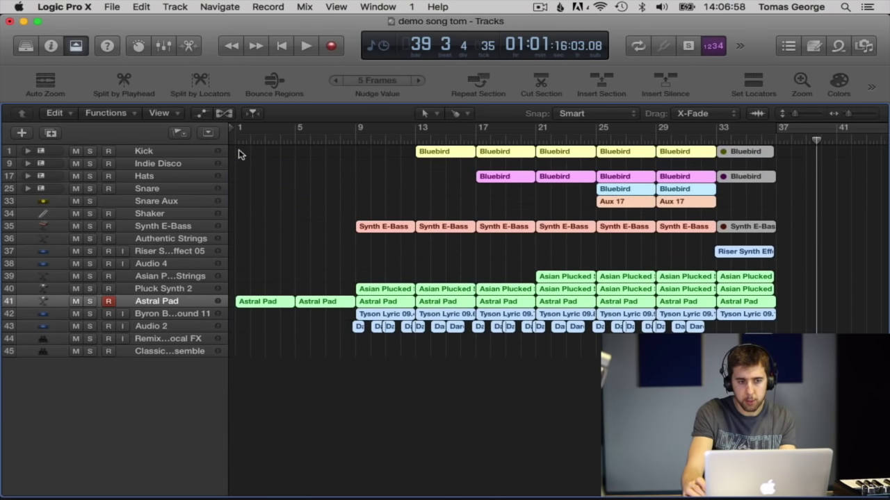
scroll(661, 270, "right", 6)
left_click_drag(436, 278, 676, 278)
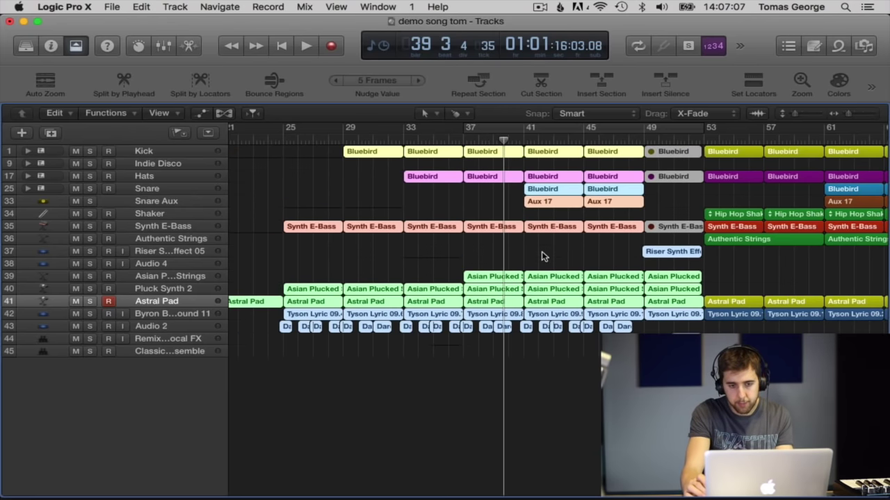
left_click(543, 256)
Select the whole arrangement and move it 16 bars earlier so it starts at bar 1.
scroll(542, 256, "left", 6)
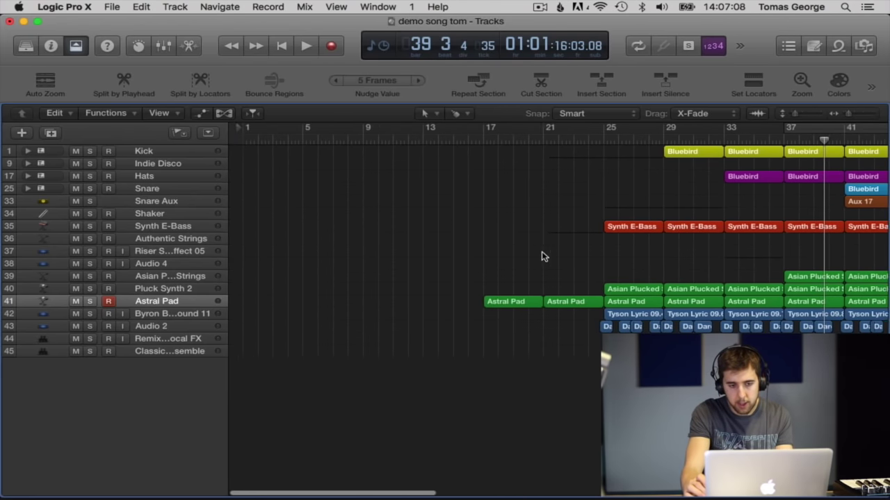
key("super+a")
left_click_drag(470, 302, 257, 305)
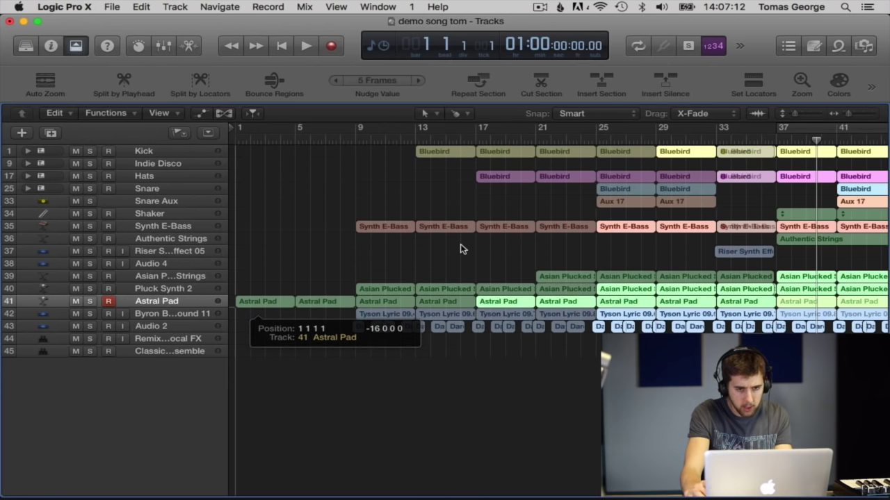
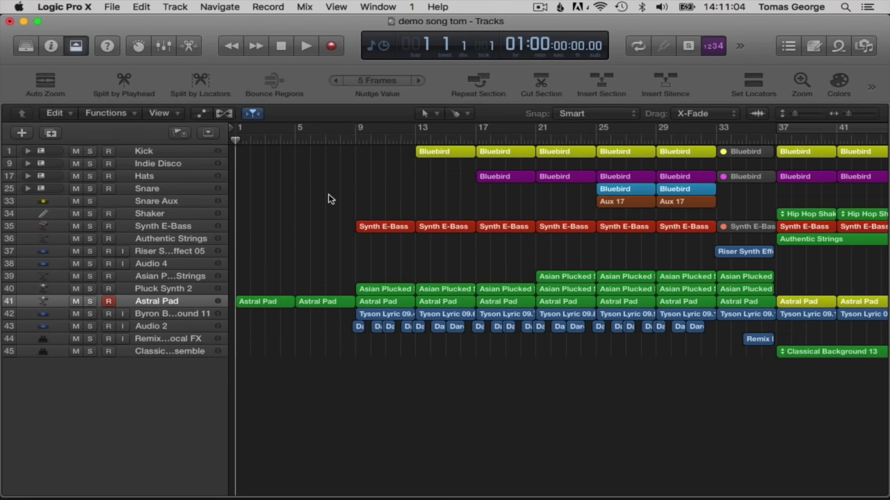
Play the song from bar 1 and pan the Tyson Lyric vocal track to -38 in the mixer.
key("space")
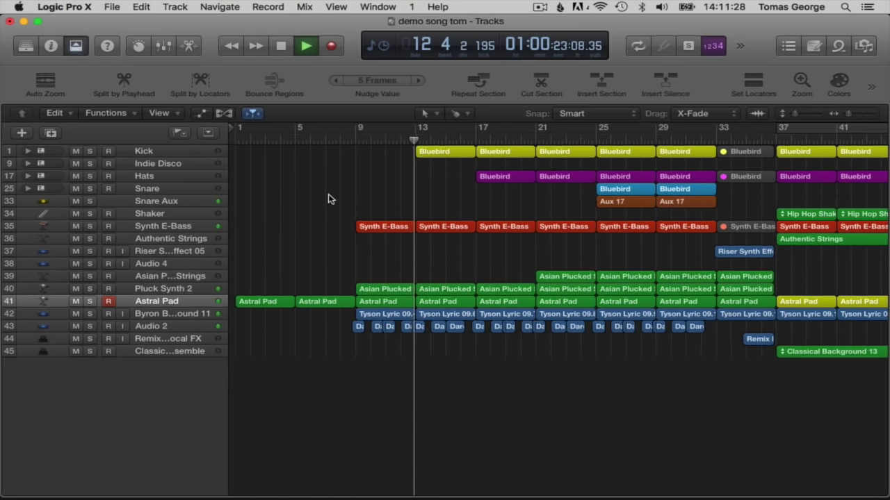
left_click(150, 312)
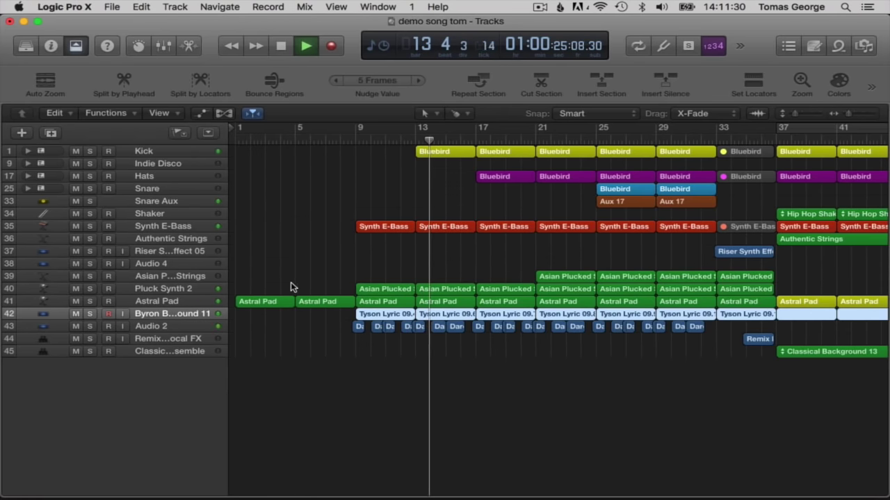
key("super+2")
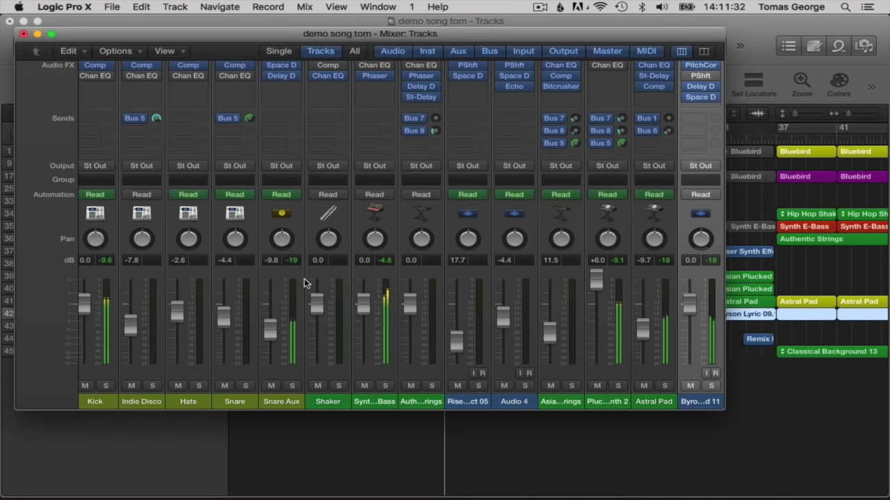
scroll(417, 305, "right", 5)
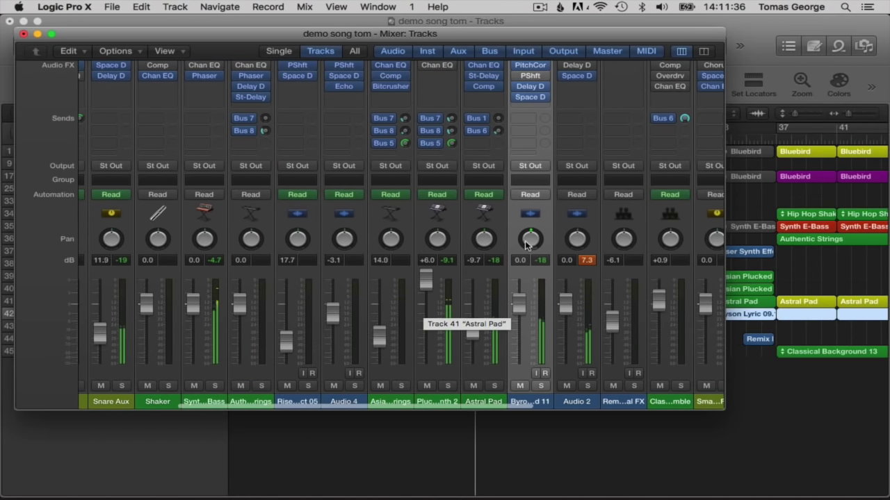
left_click_drag(520, 245, 520, 271)
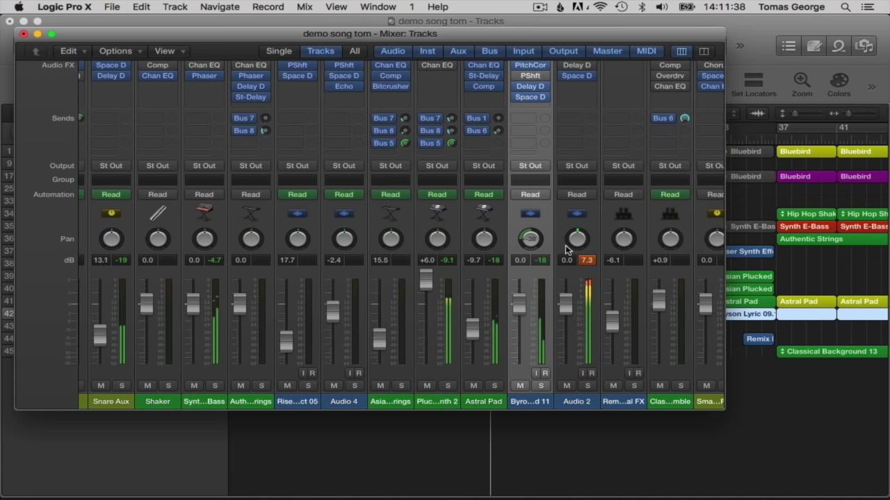
left_click(23, 34)
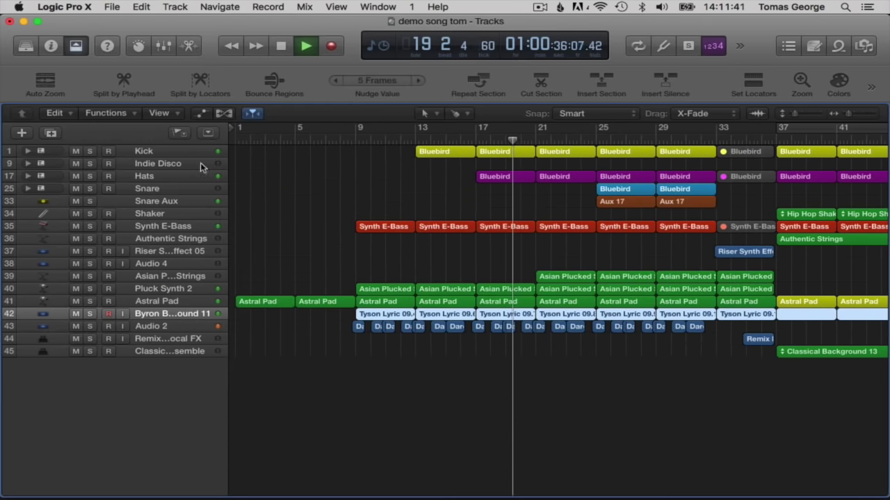
Pan the Audio 2 vocal track to about +26 in the mixer while the song plays.
left_click(159, 326)
key("super+2")
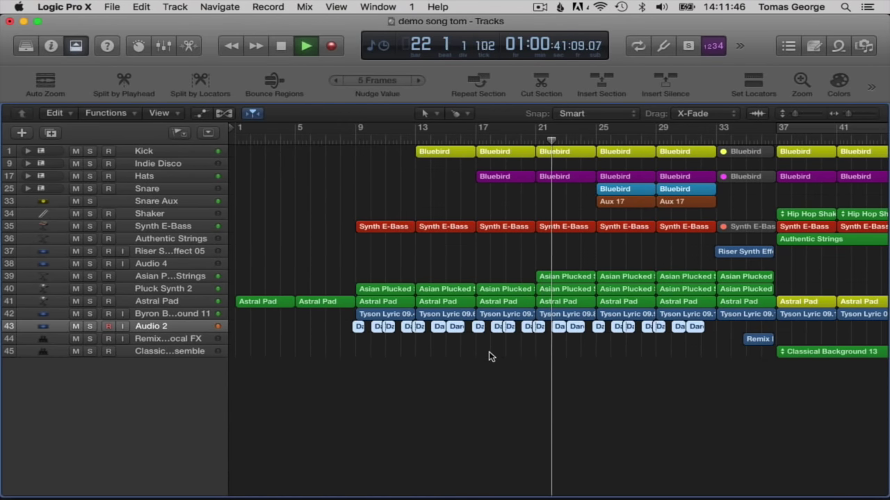
left_click(304, 344)
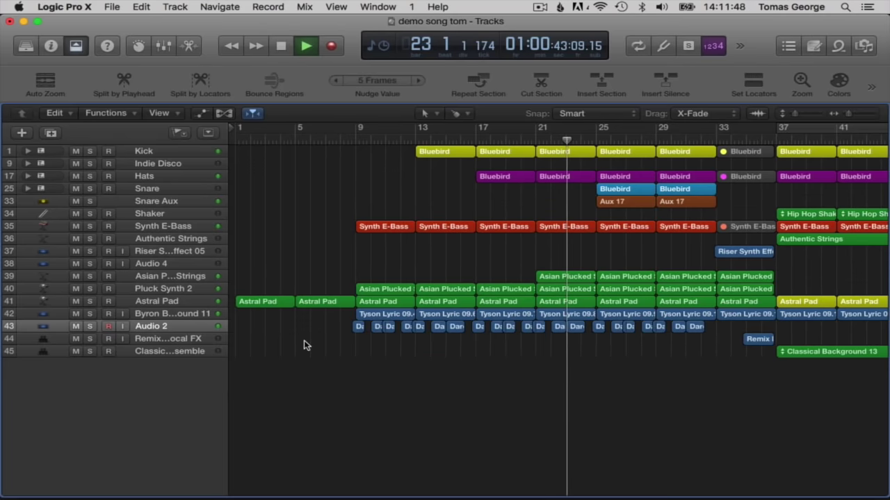
key("super+2")
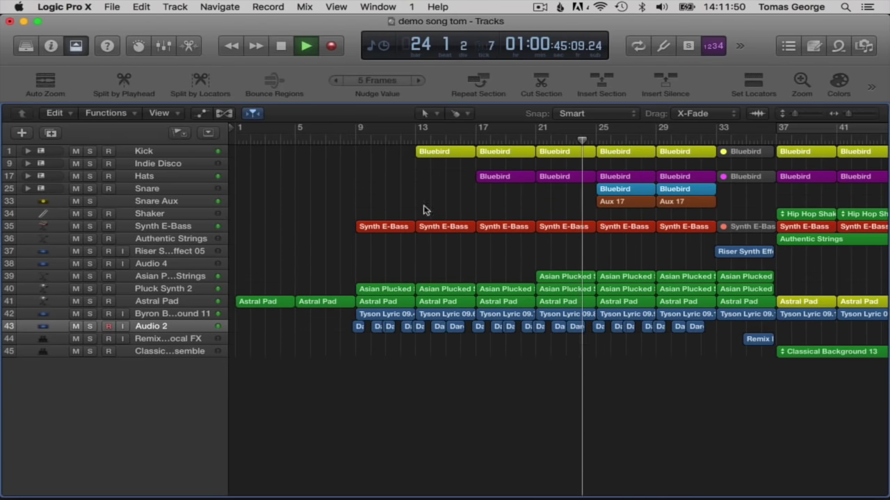
scroll(448, 280, "right", 3)
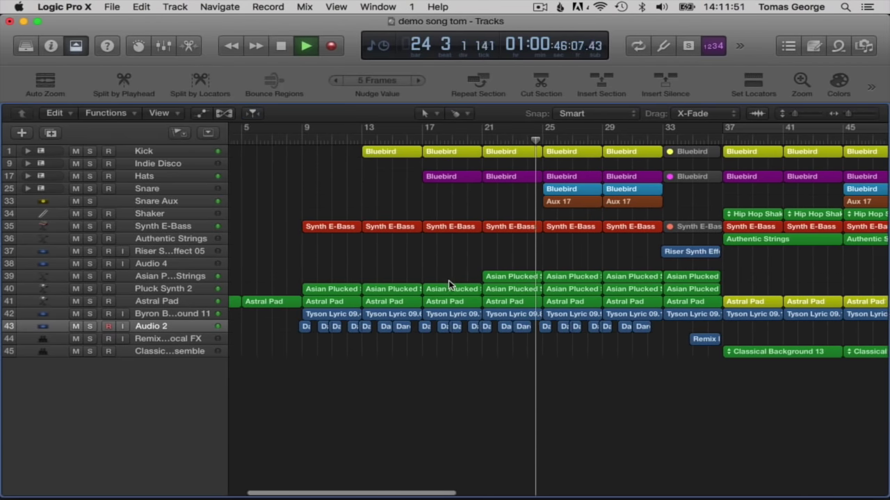
left_click(164, 47)
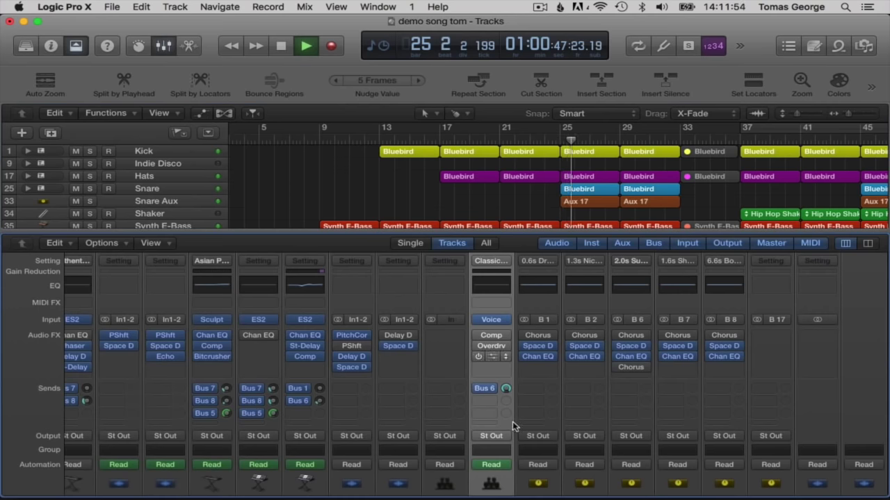
scroll(432, 404, "down", 5)
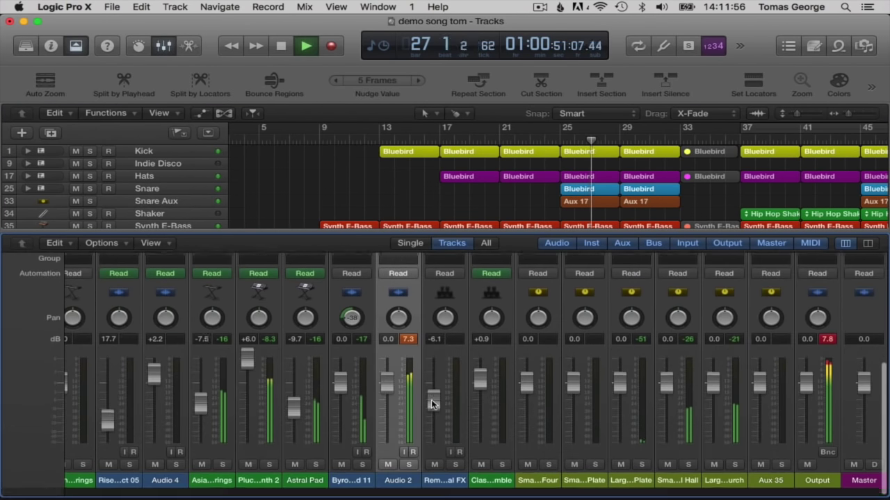
scroll(431, 404, "up", 1)
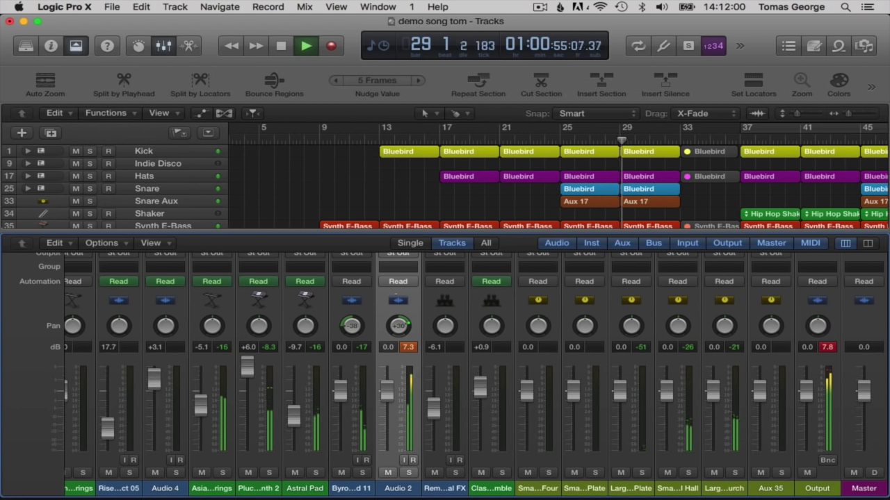
left_click(164, 47)
scroll(563, 348, "right", 3)
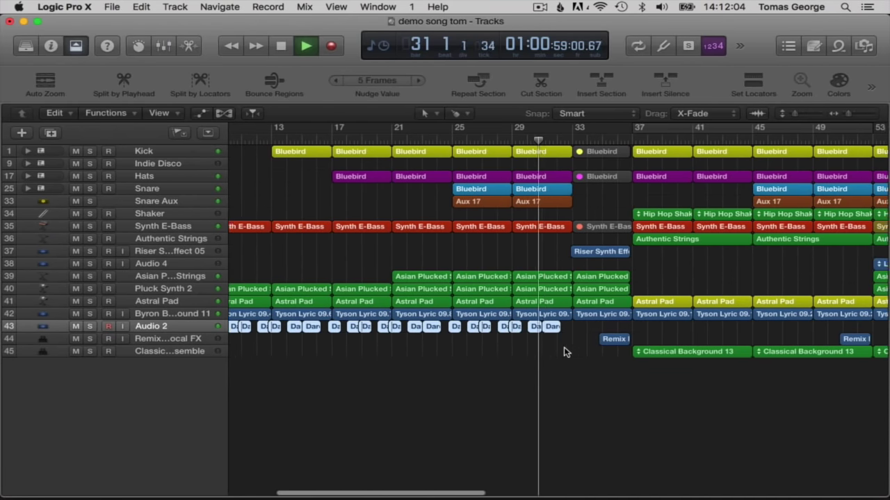
Pan the Astral Pad track to -34 and the Classical Ensemble track to +29 in the mixer.
left_click(157, 301)
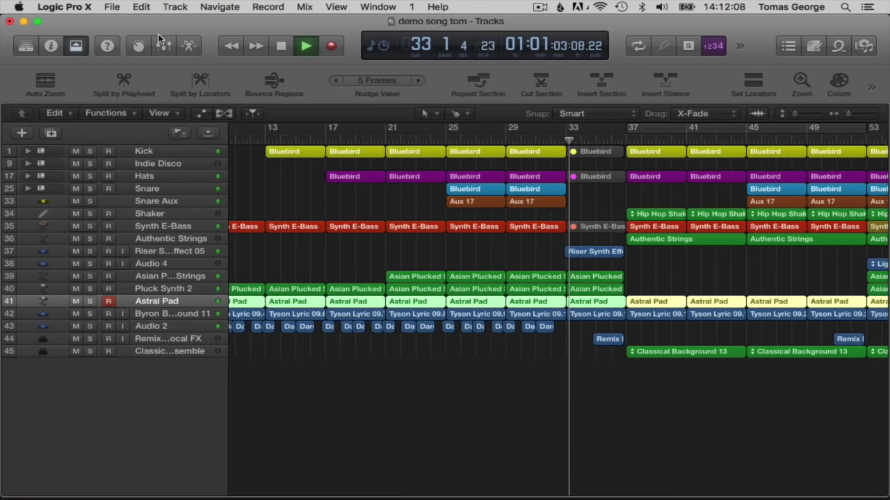
left_click(167, 50)
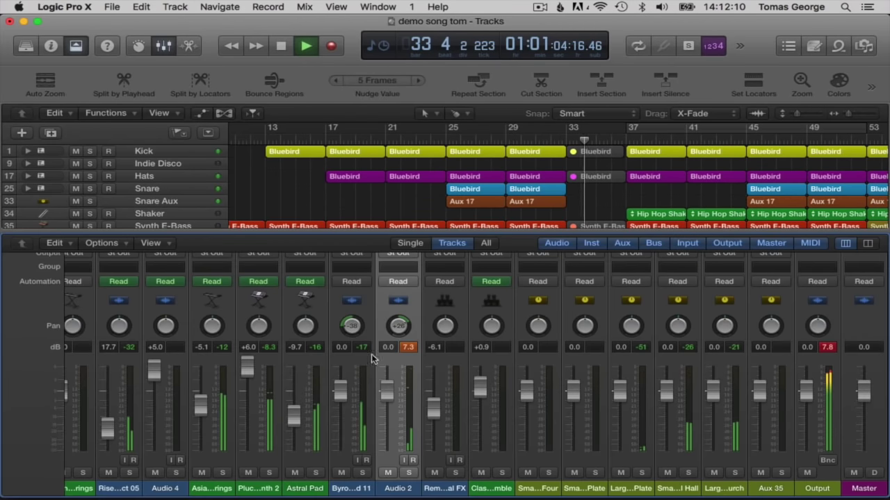
left_click_drag(306, 328, 306, 340)
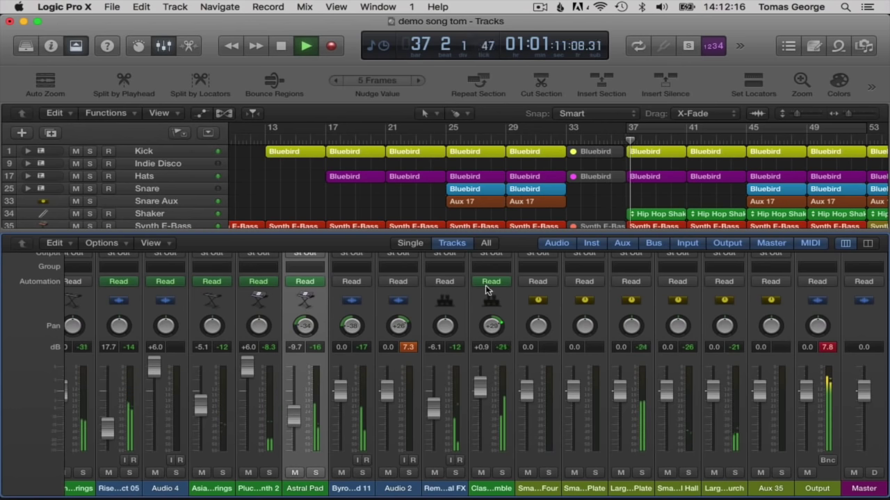
Pan the Shaker track to -30 and the Authentic Strings track to +31 in the mixer.
left_click(160, 211)
left_click_drag(88, 323, 88, 338)
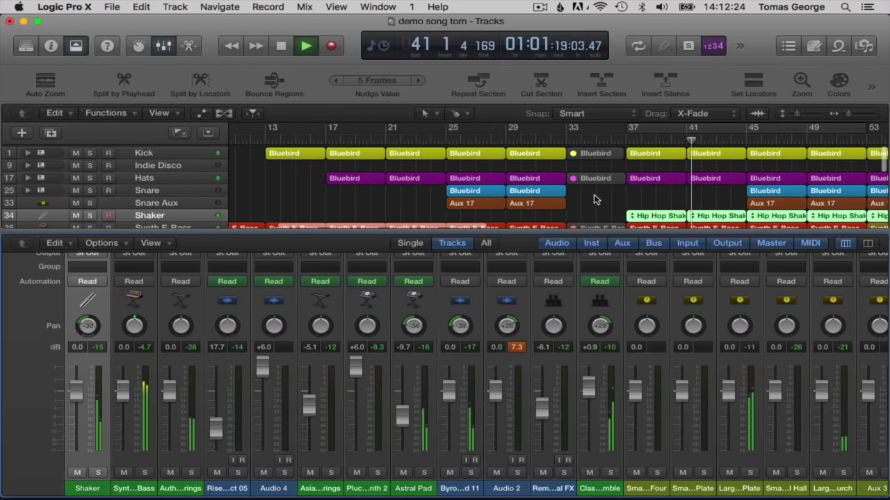
scroll(594, 199, "down", 5)
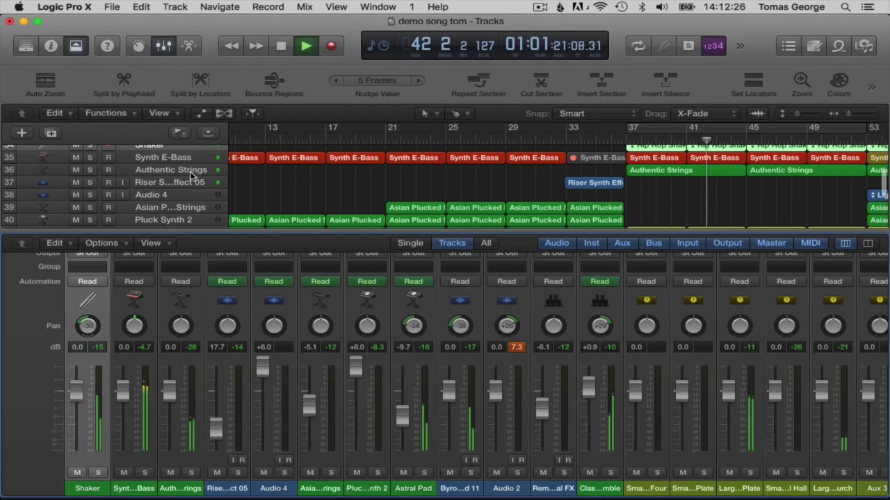
left_click(167, 172)
left_click_drag(182, 321, 182, 299)
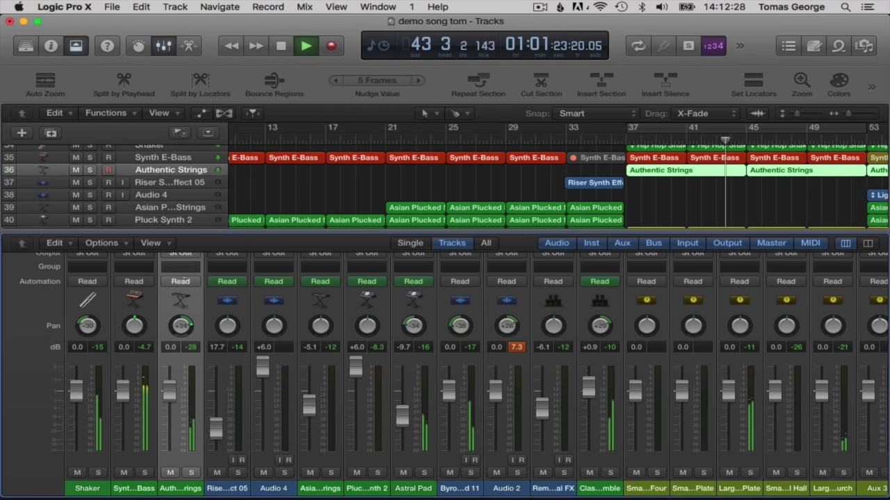
left_click(164, 47)
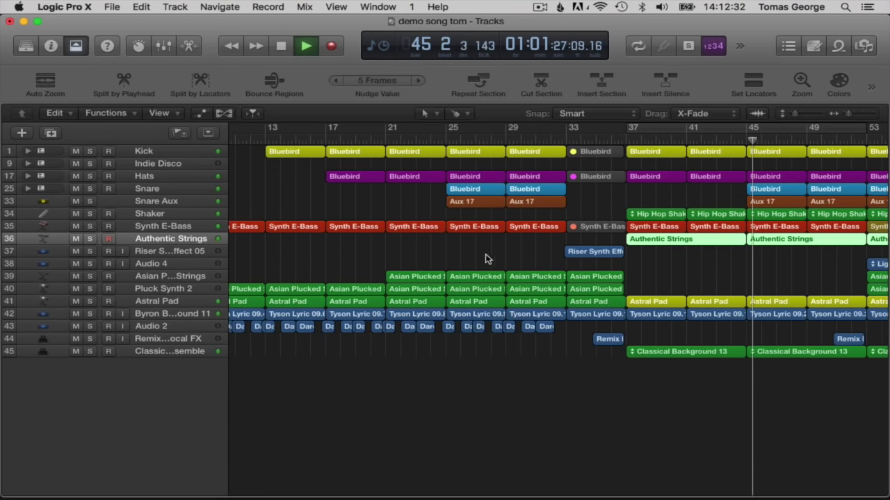
Open the Channel EQ on the Authentic Strings track and enable it with its Analyzer on.
left_click(165, 48)
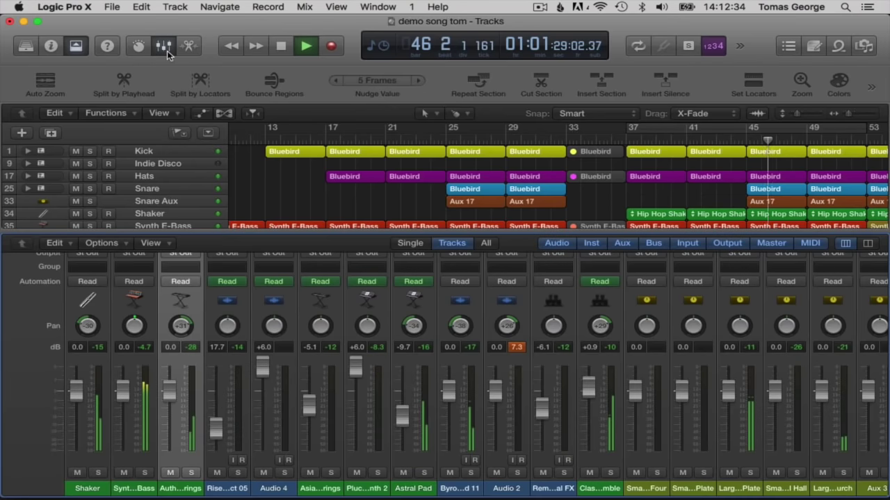
scroll(184, 275, "up", 5)
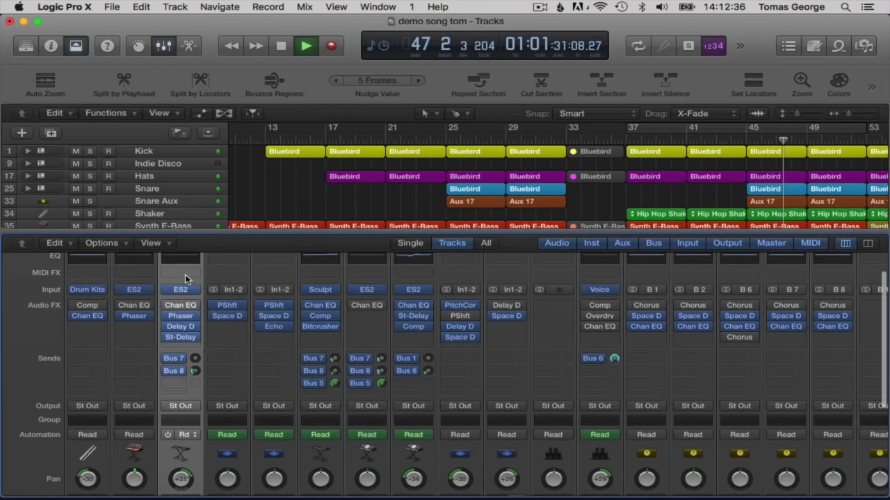
scroll(180, 258, "up", 3)
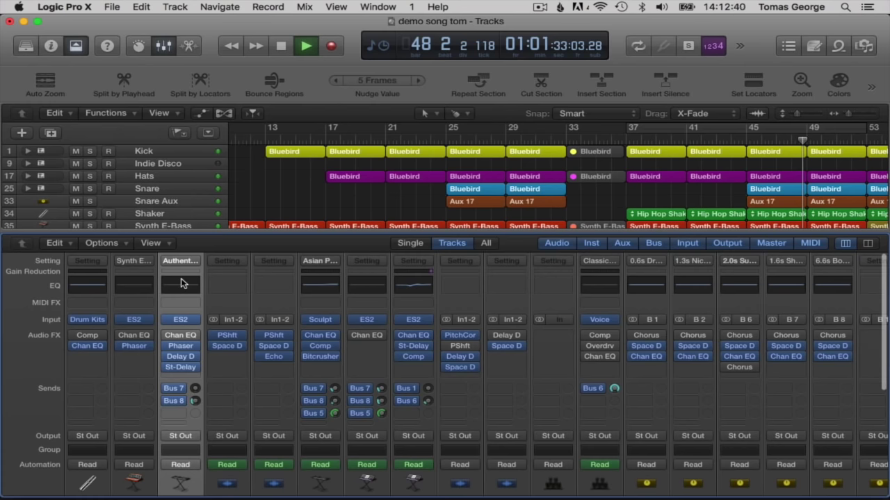
left_click(181, 283)
left_click(96, 341)
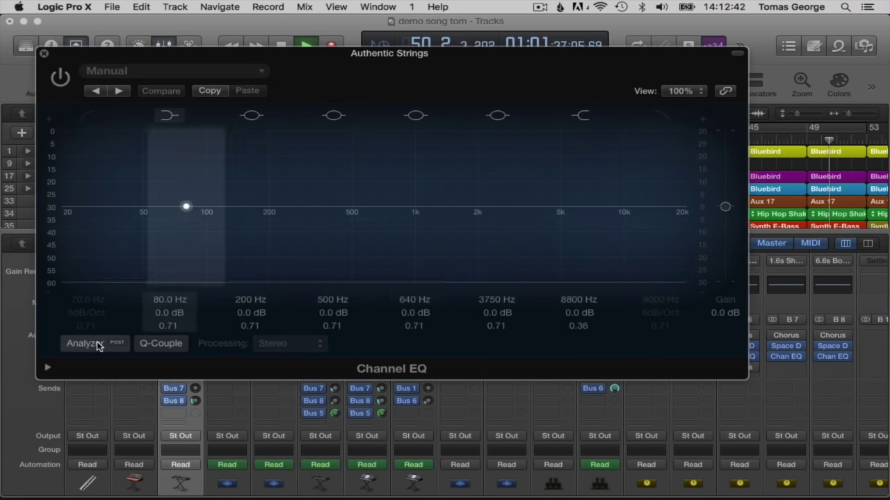
left_click(90, 342)
left_click(91, 342)
left_click(60, 77)
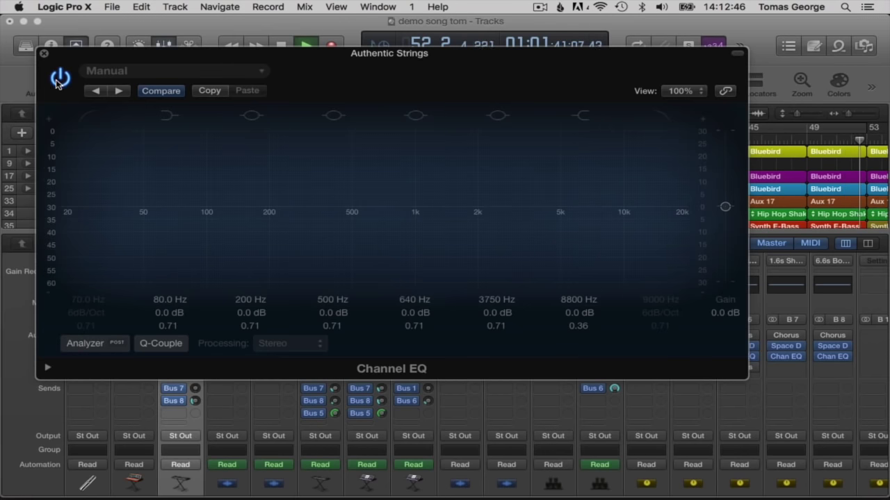
Boost the Authentic Strings EQ by +6.5 dB at 1960 Hz with a Q of 3.20, and close the EQ and mixer.
left_click_drag(479, 187, 444, 179)
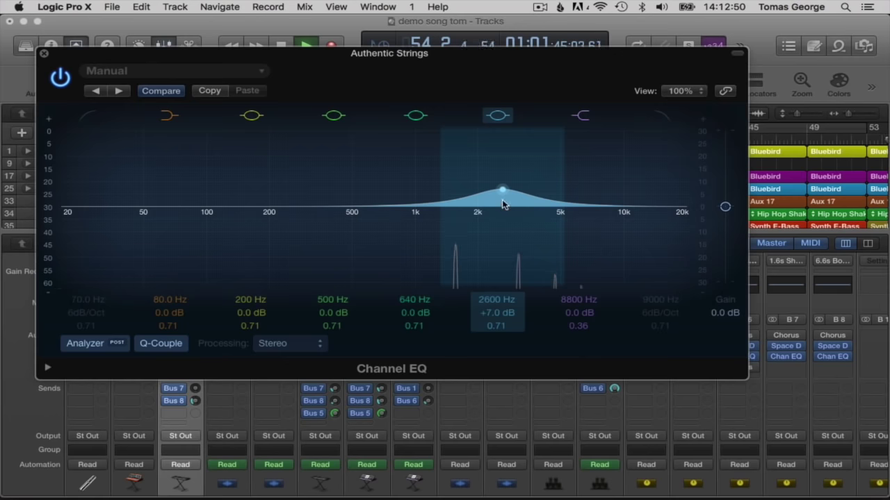
left_click_drag(544, 202, 476, 205)
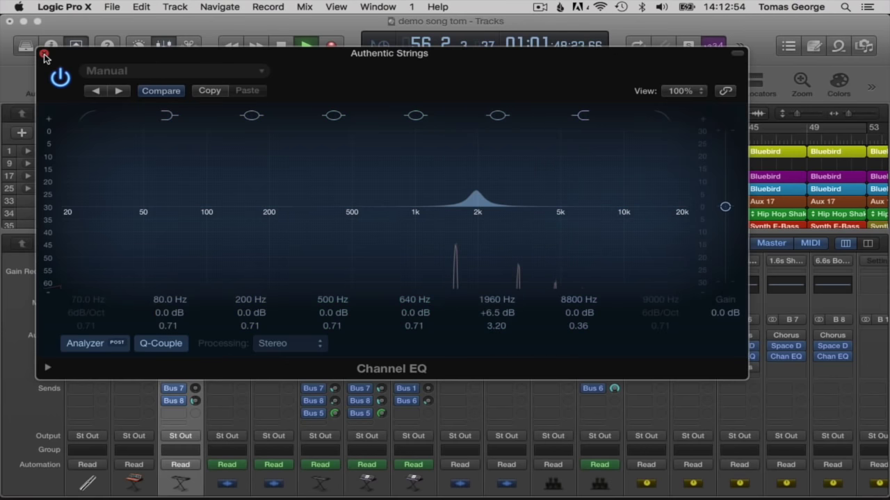
left_click(43, 55)
left_click(163, 46)
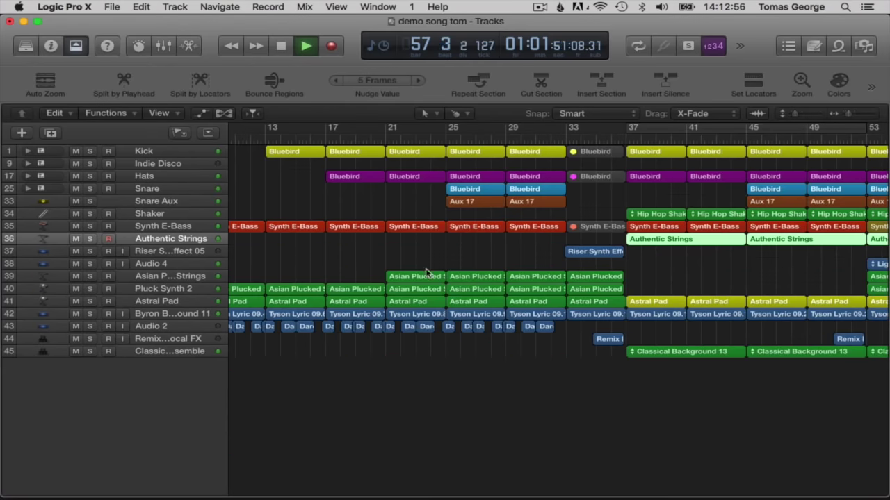
Copy the Light Crash region on the Audio 4 track from bar 69 to bar 77.
left_click(410, 235)
left_click(251, 114)
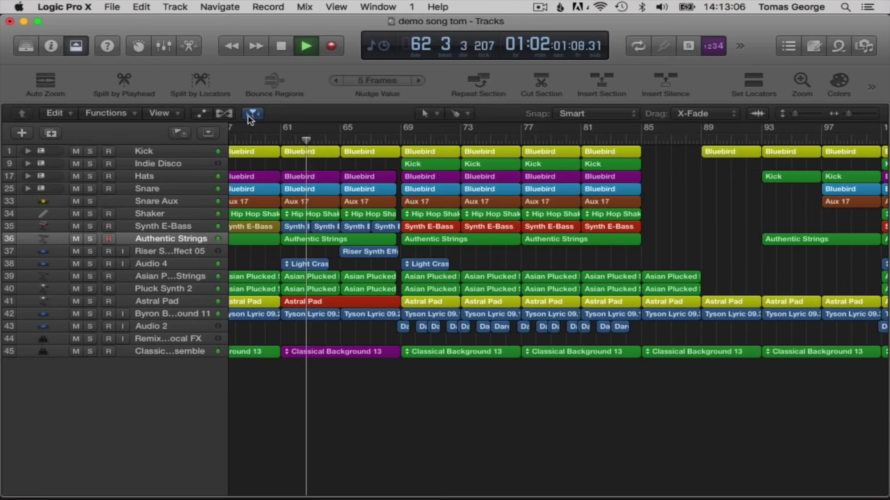
left_click(424, 264)
left_click_drag(424, 264, 542, 265)
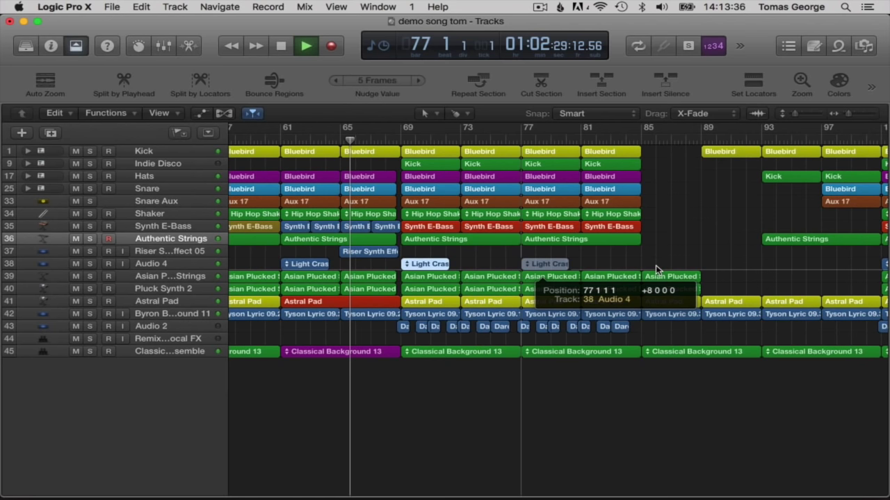
left_click_drag(655, 265, 655, 265)
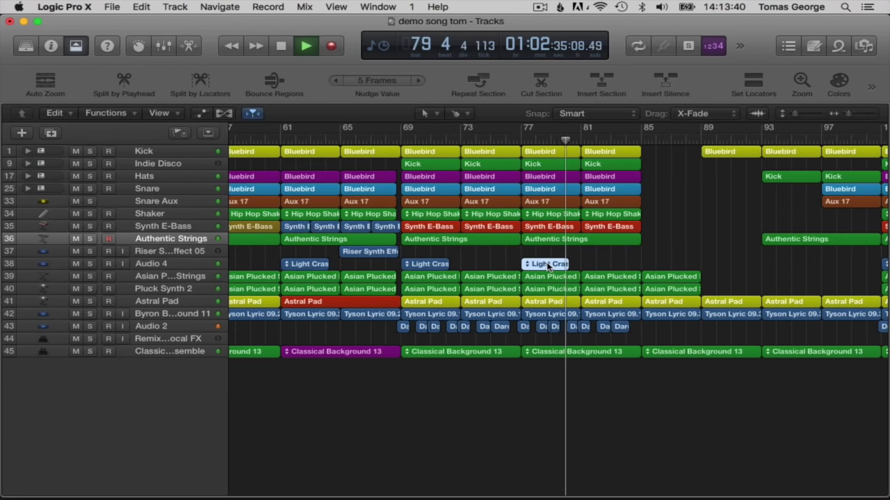
Examine the automation lanes around the Audio 2 track and hide them again.
scroll(548, 267, "right", 3)
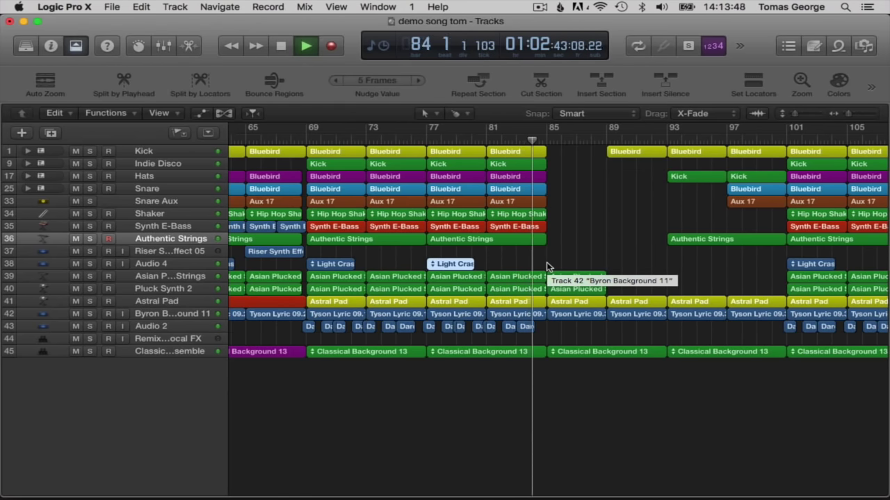
left_click(158, 328)
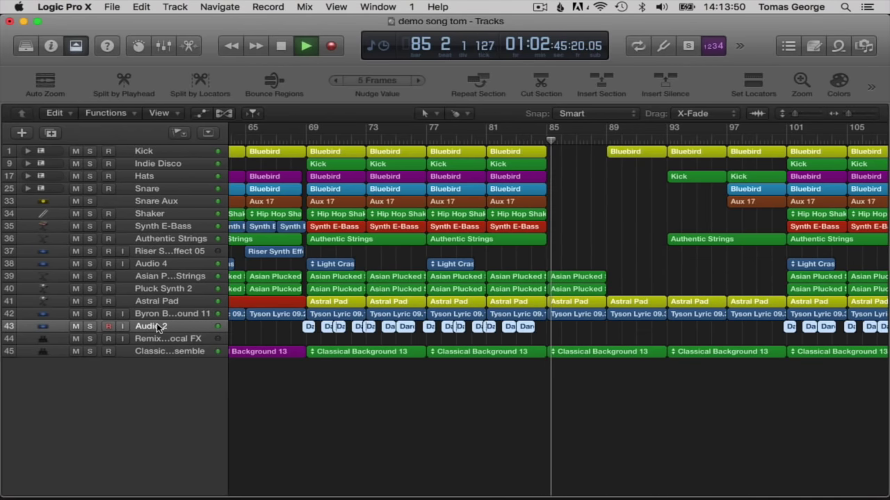
left_click(199, 112)
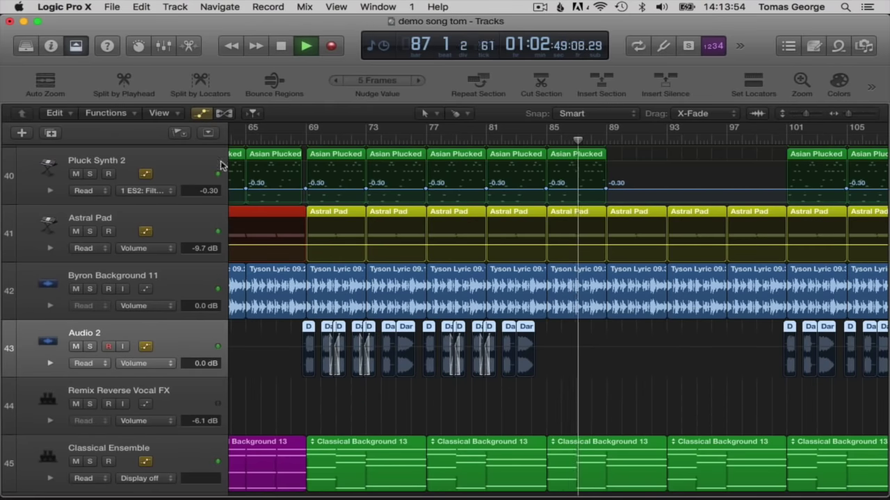
left_click(200, 113)
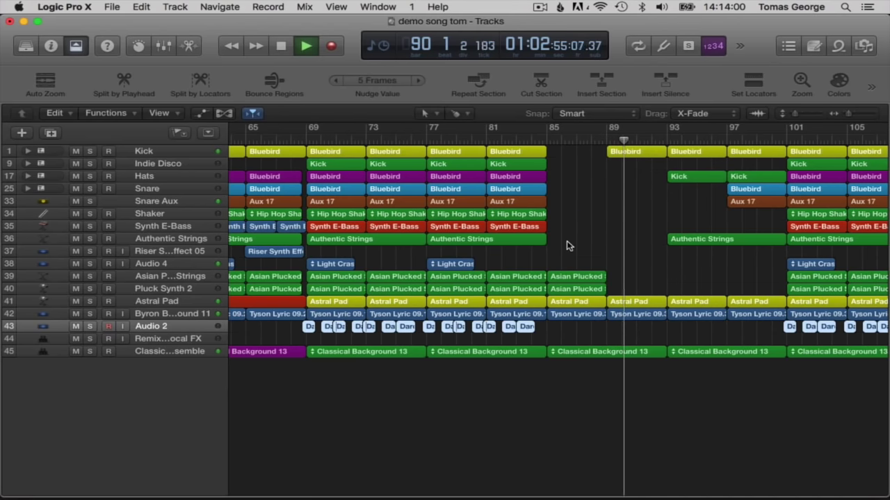
Copy the Asian Plucked Strings and Pluck Synth 2 regions from bar 85 to bar 89.
left_click(575, 277)
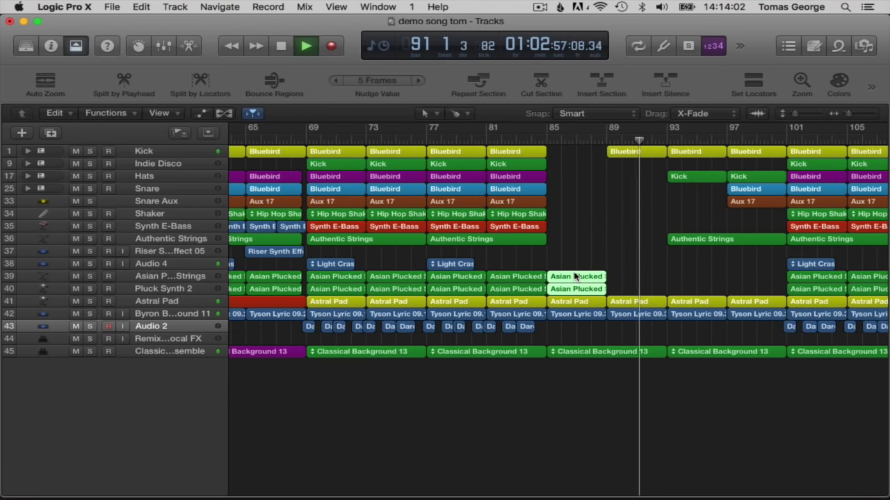
left_click_drag(576, 277, 634, 276)
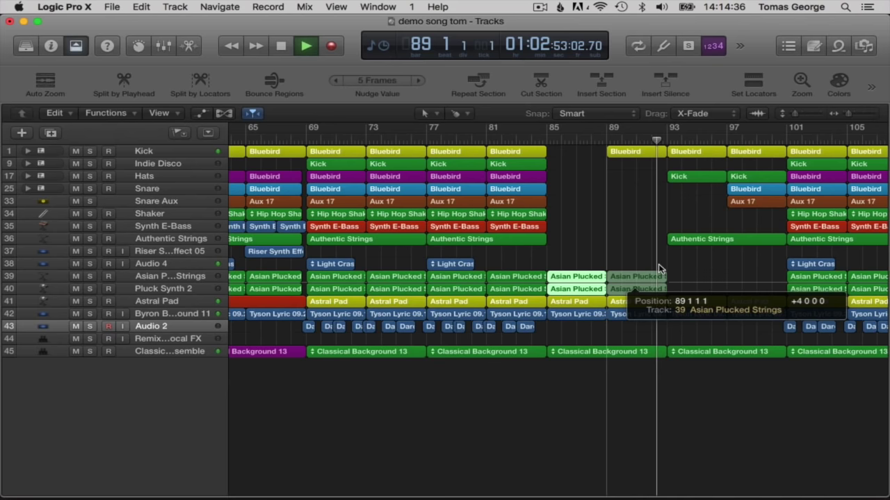
left_click_drag(659, 269, 658, 269)
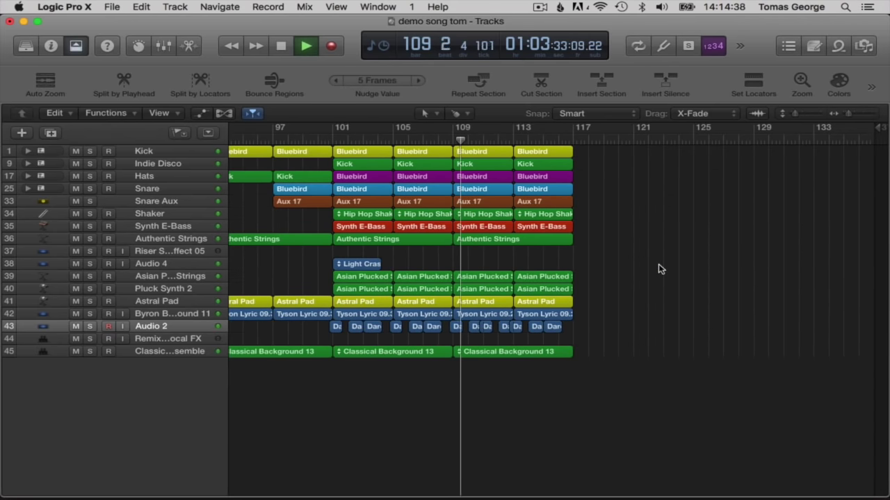
Stop playback and copy the Asian Plucked Strings and Pluck Synth 2 regions from bar 89 to bar 93.
scroll(301, 263, "left", 10)
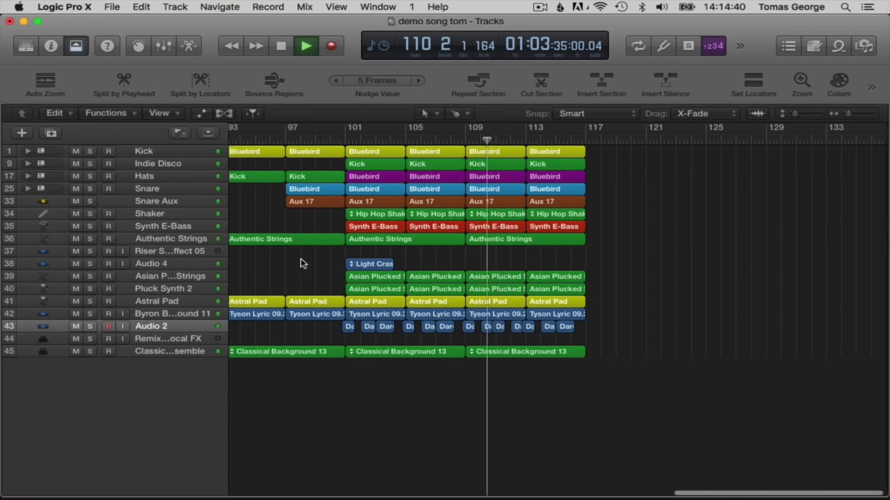
scroll(302, 263, "left", 3)
key("space")
left_click(441, 278)
left_click_drag(441, 278, 496, 290)
key("alt")
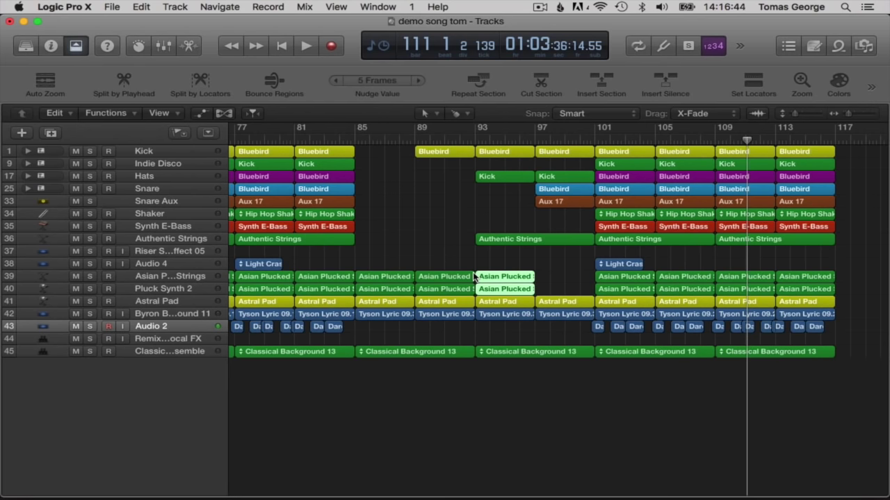
Copy the Asian Plucked Strings and Pluck Synth 2 regions from bar 93 to bar 97 and save the project.
left_click(410, 253)
left_click_drag(438, 257, 558, 287)
key("alt")
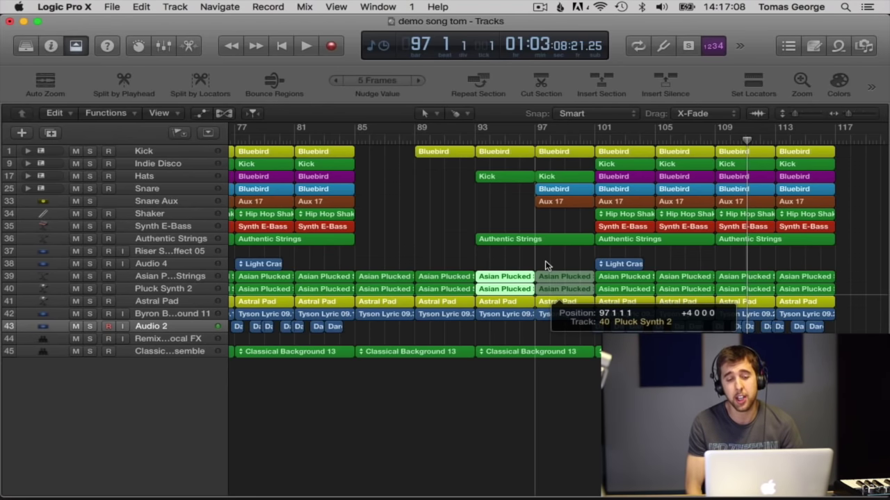
left_click_drag(546, 264, 546, 264)
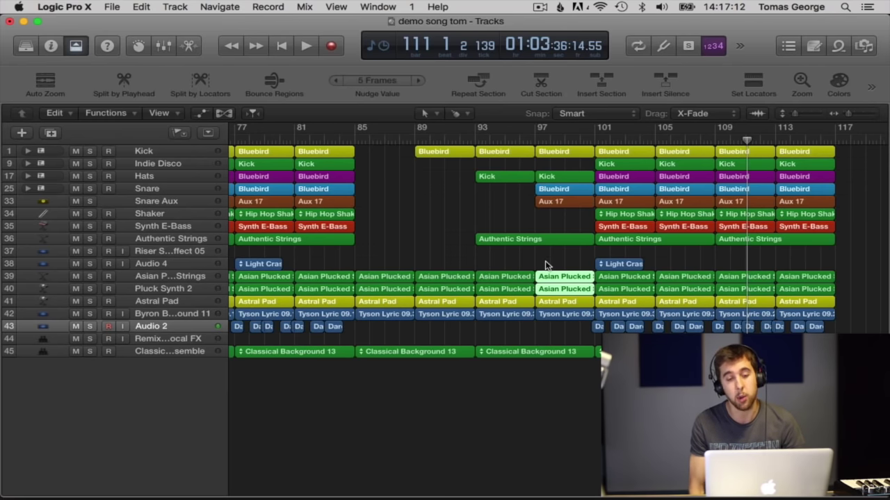
left_click(546, 265)
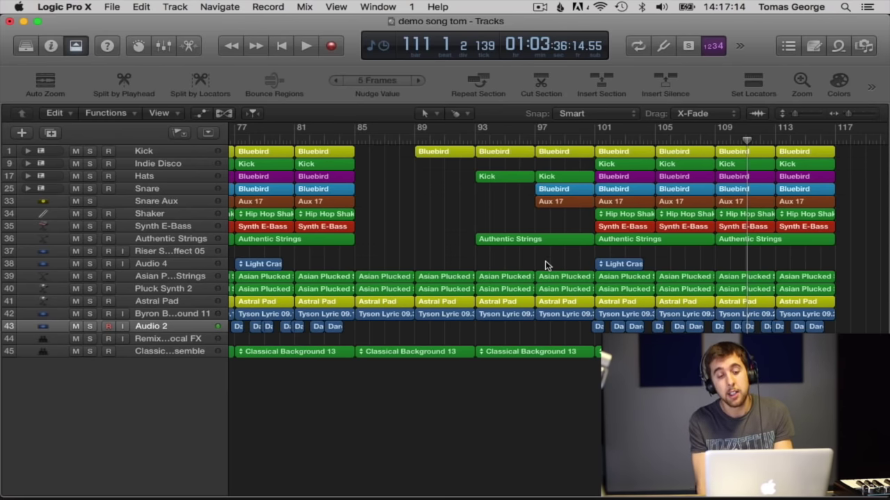
scroll(545, 264, "left", 3)
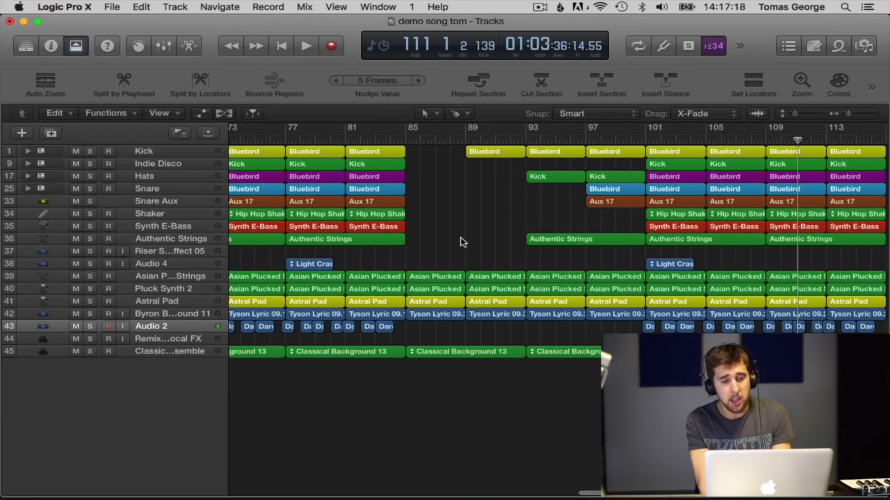
key("super+s")
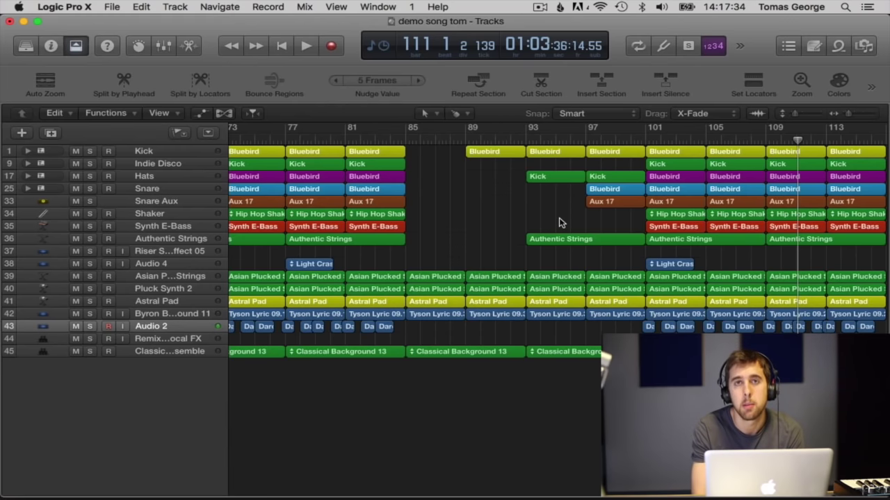
Set the cycle range over the whole song, from bar 1 to bar 125.
scroll(561, 223, "right", 4)
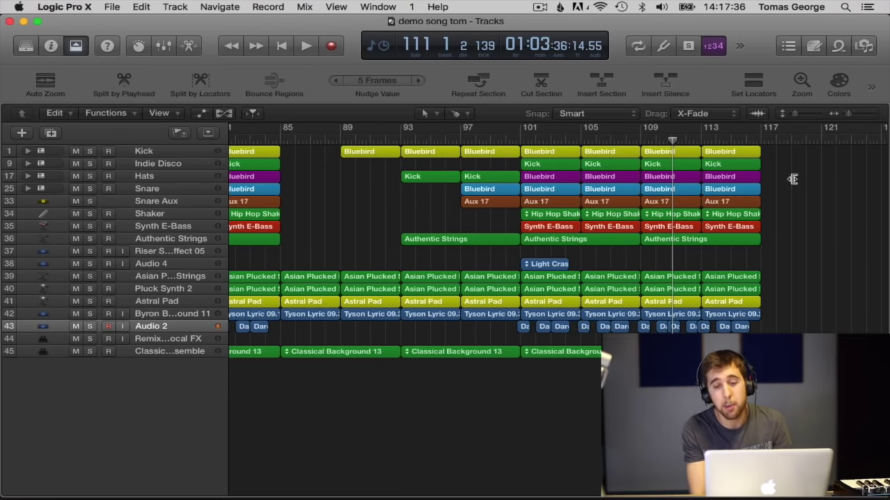
scroll(821, 175, "right", 4)
left_click_drag(777, 128, 298, 323)
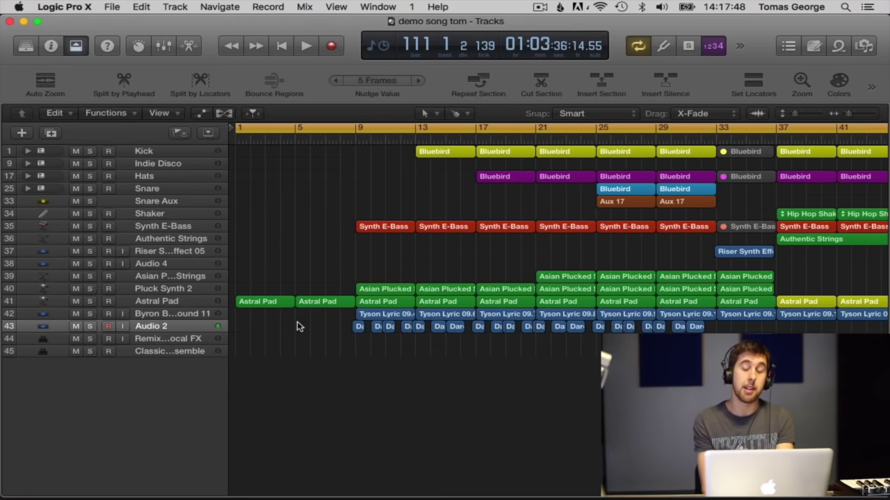
Set up an offline bounce of the project with MP3 as the destination format.
left_click(113, 6)
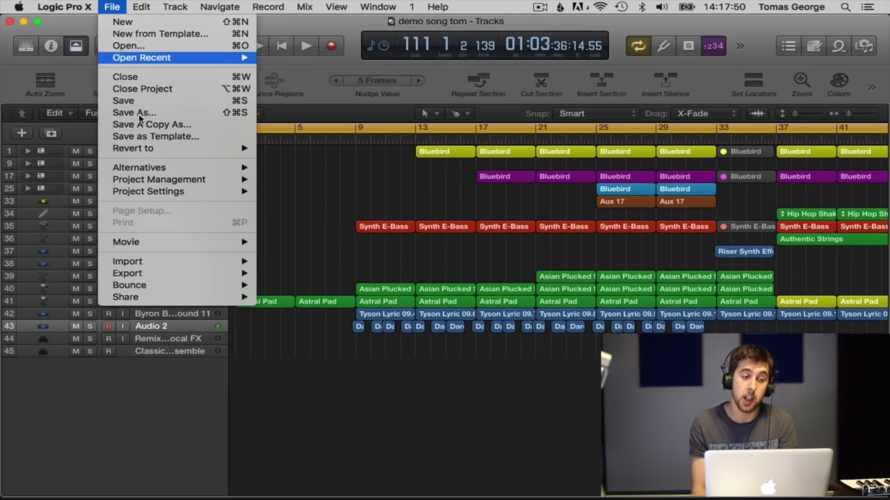
mouse_move(193, 282)
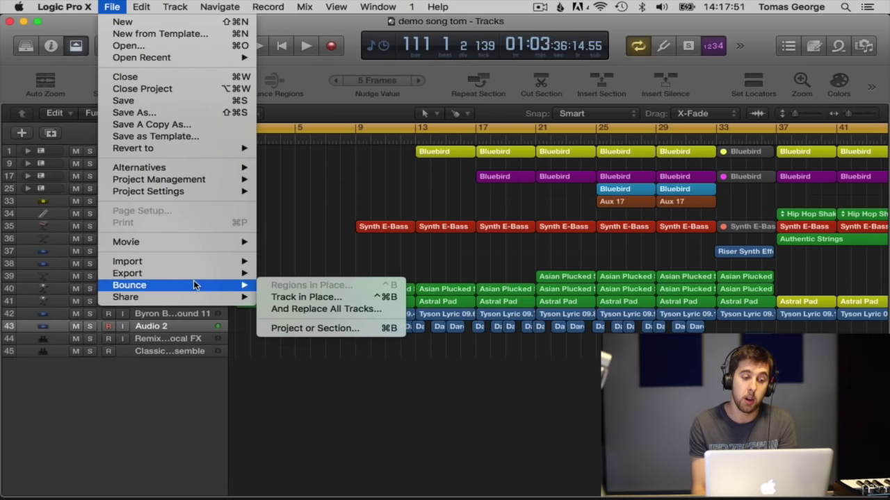
left_click(283, 328)
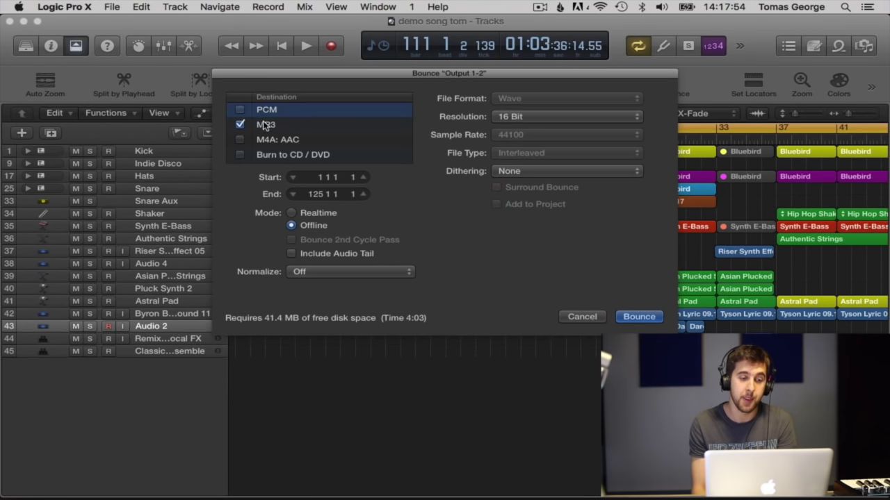
left_click(268, 123)
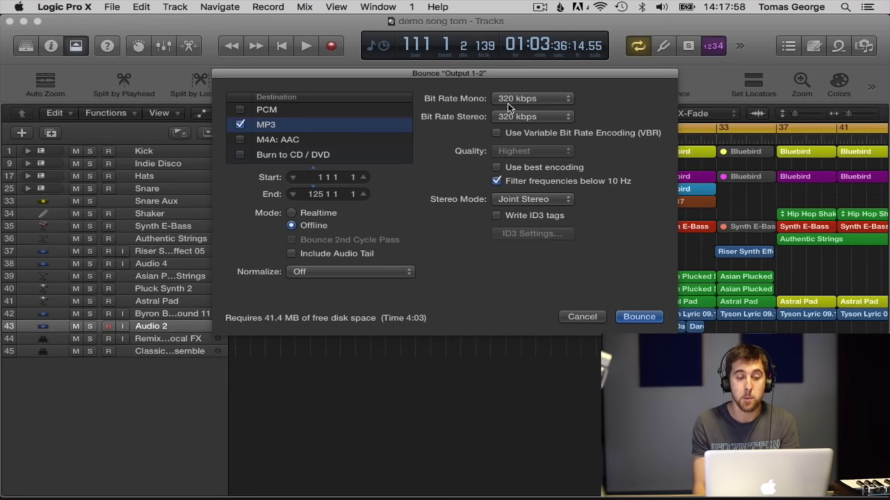
left_click(628, 316)
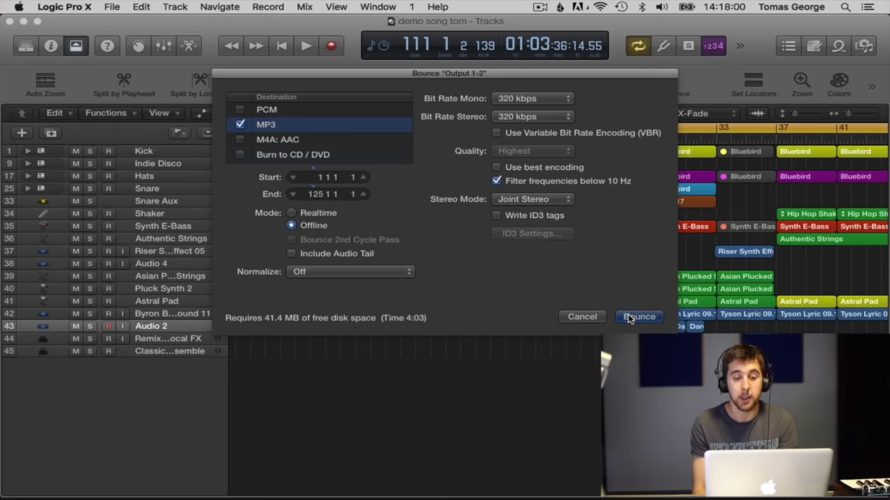
Name the bounce file Demo Song, choose the White WD drive as its location, and bounce it.
type("Dem")
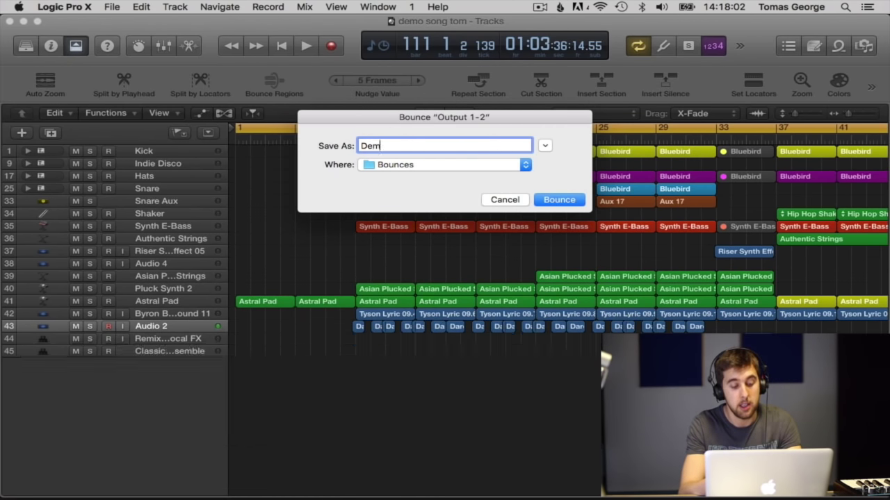
type("o Song")
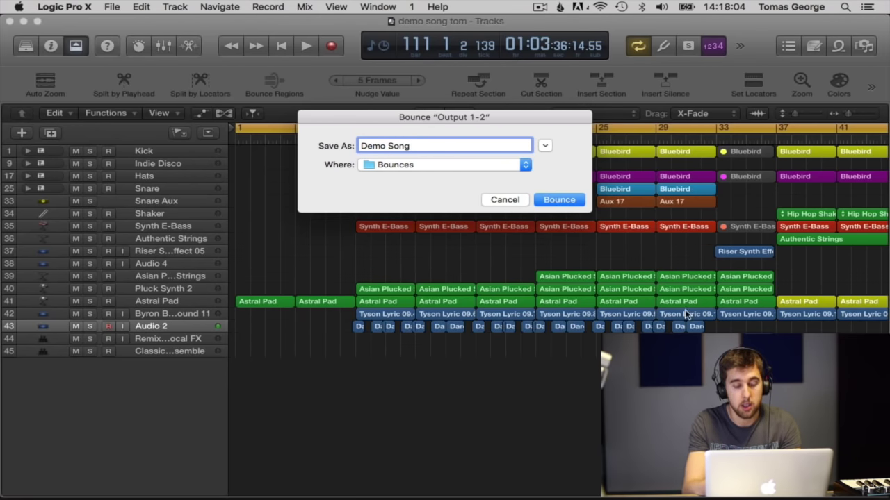
left_click(525, 166)
left_click(409, 209)
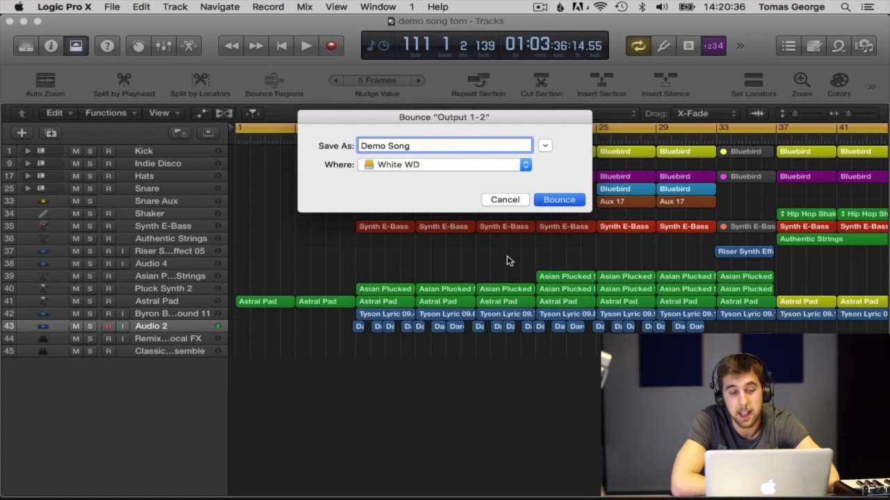
key("Return")
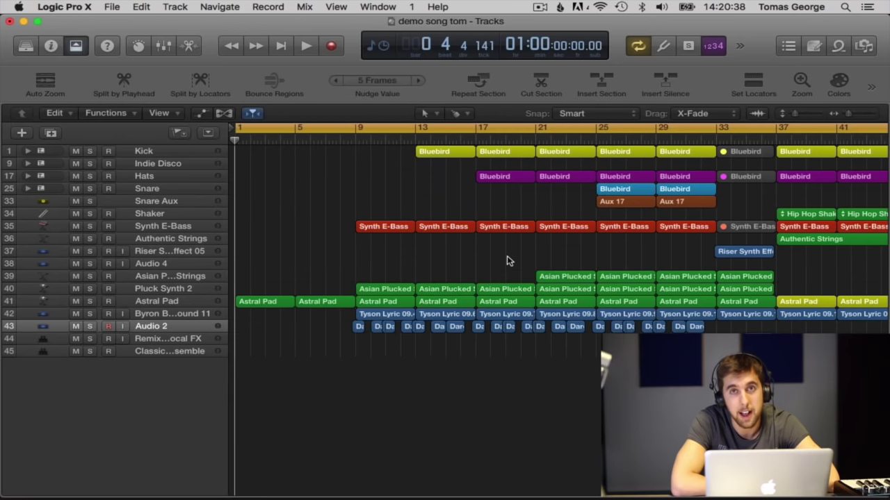